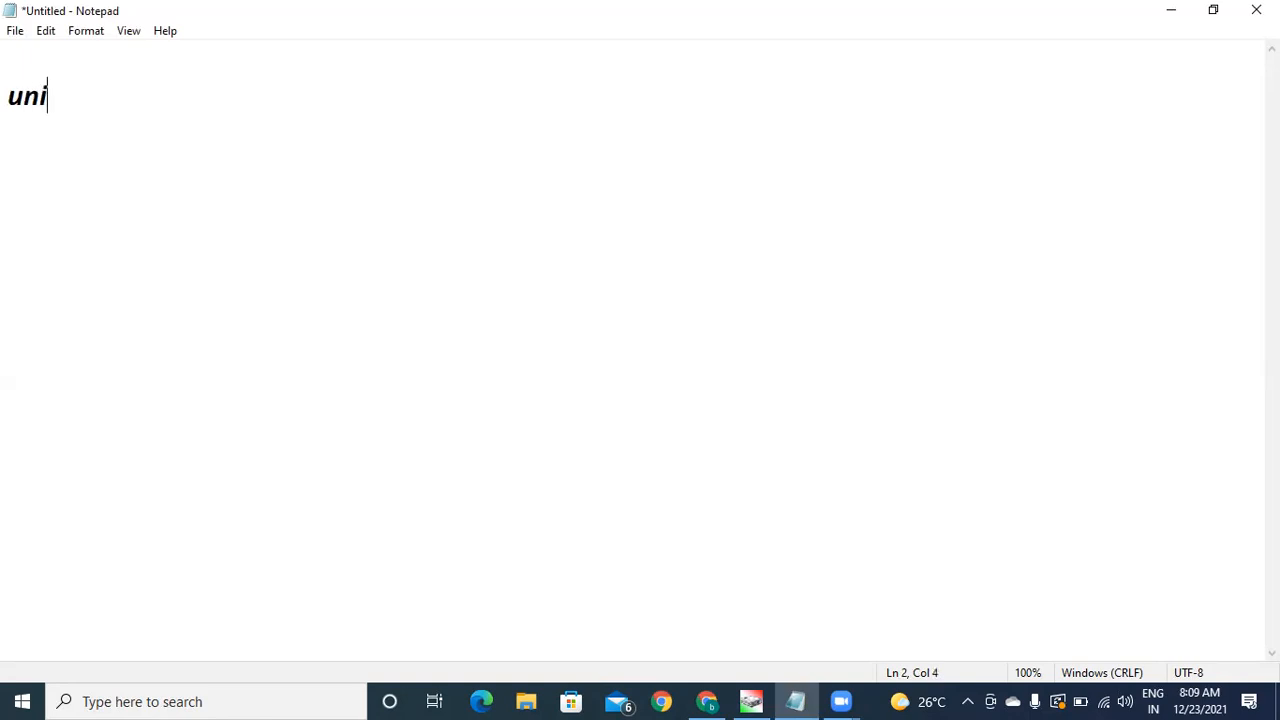
Step: Complete the note's heading as "union transformation." and leave blank lines below it
type("on transformation.")
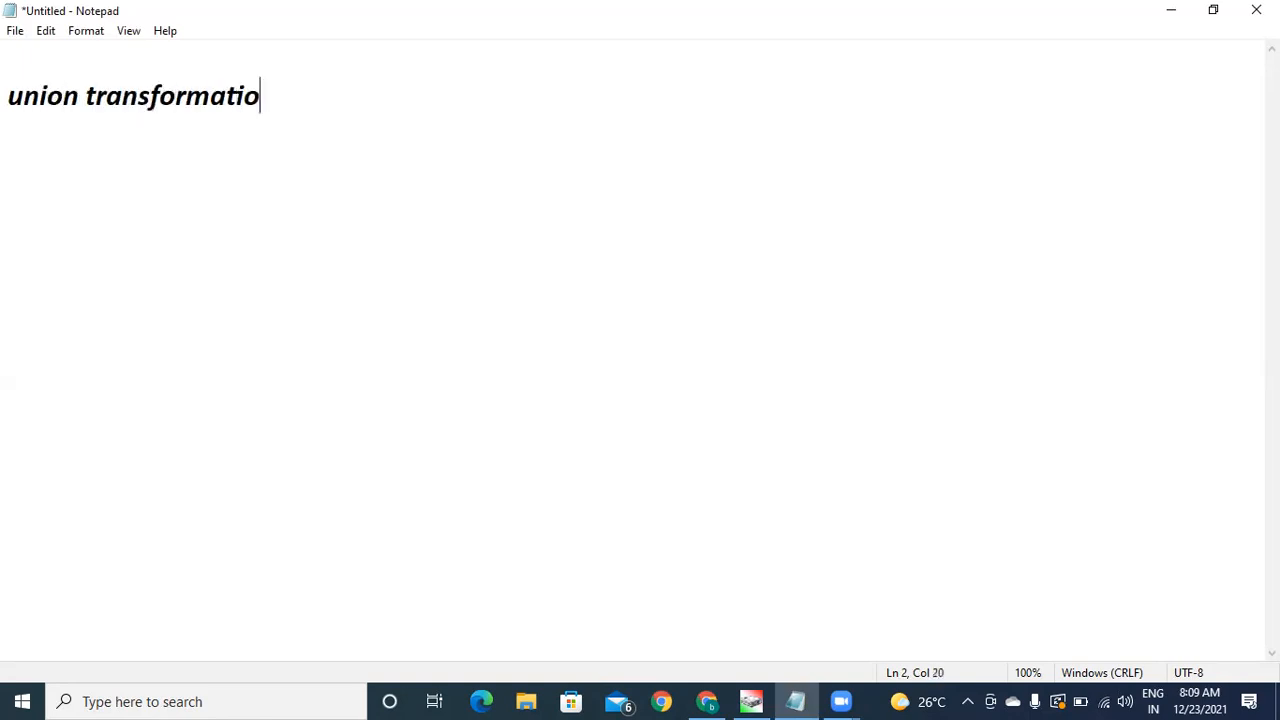
key("Return")
key("Return")
key("Return")
Step: Switch to the Azure portal in Chrome and open the source container of storage account storagelake101 in resource group dwhgrp, discarding the unsaved query
left_click(707, 700)
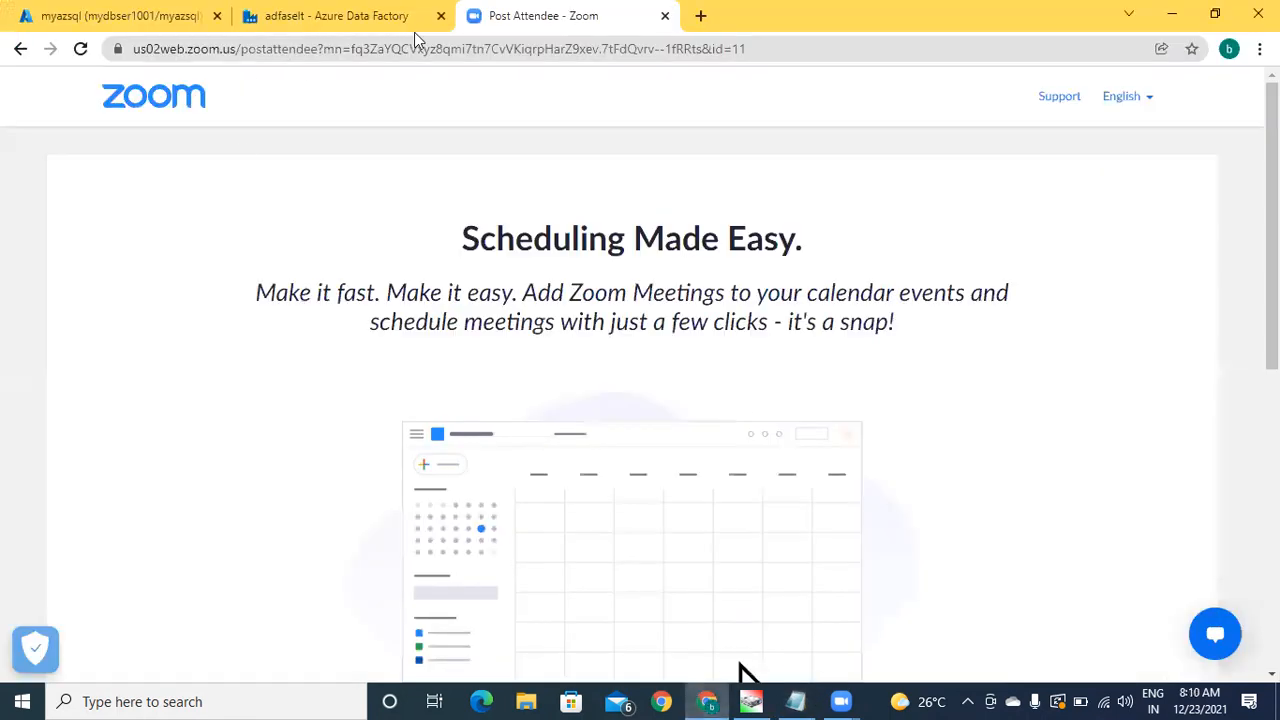
left_click(170, 18)
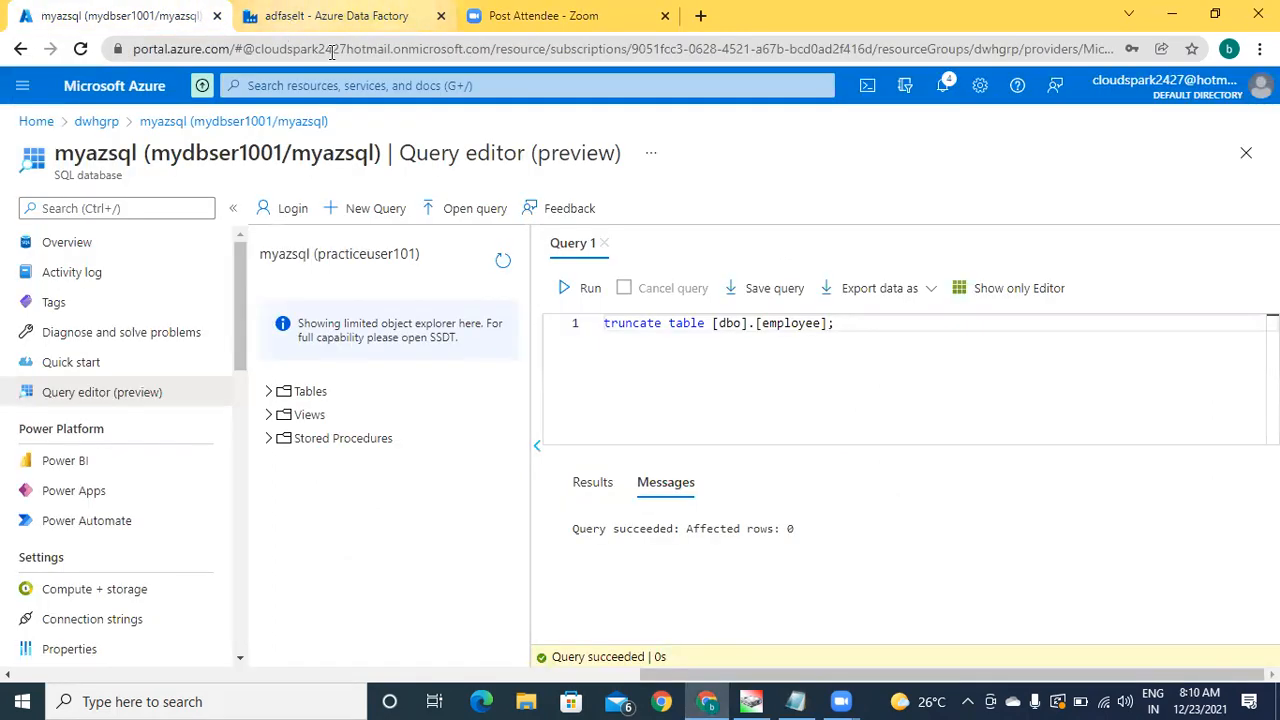
left_click(95, 122)
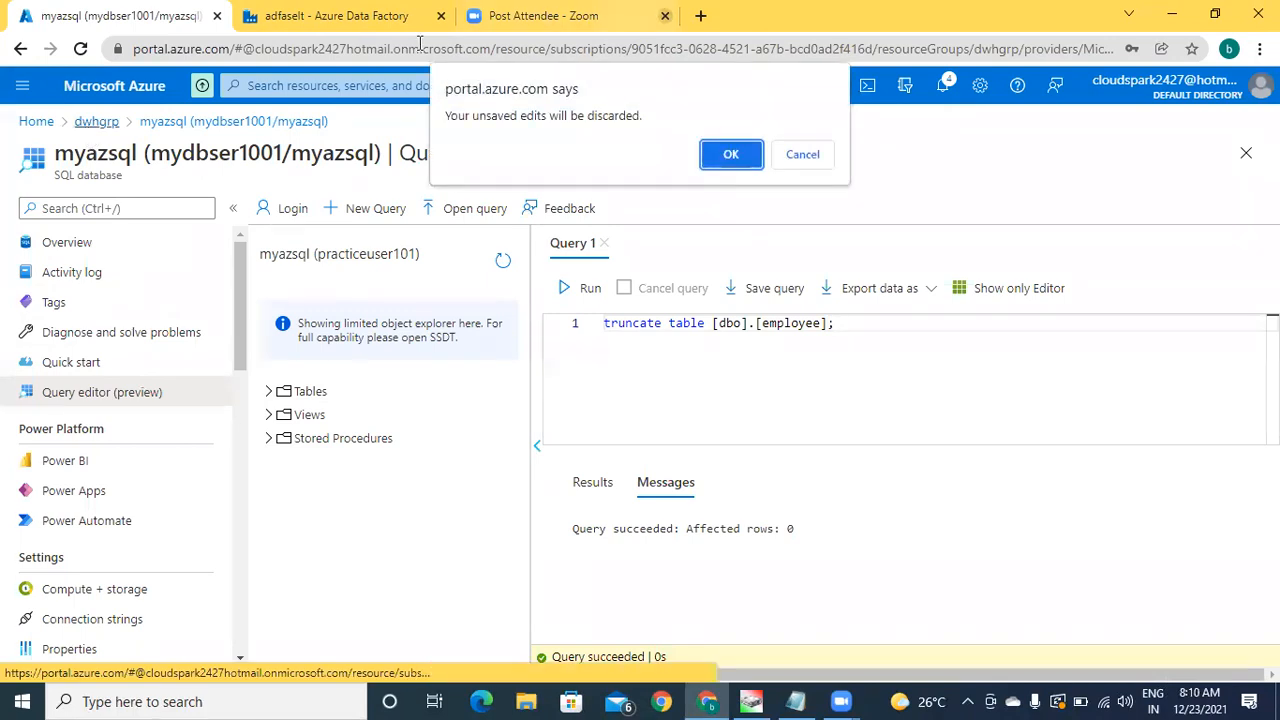
left_click(731, 154)
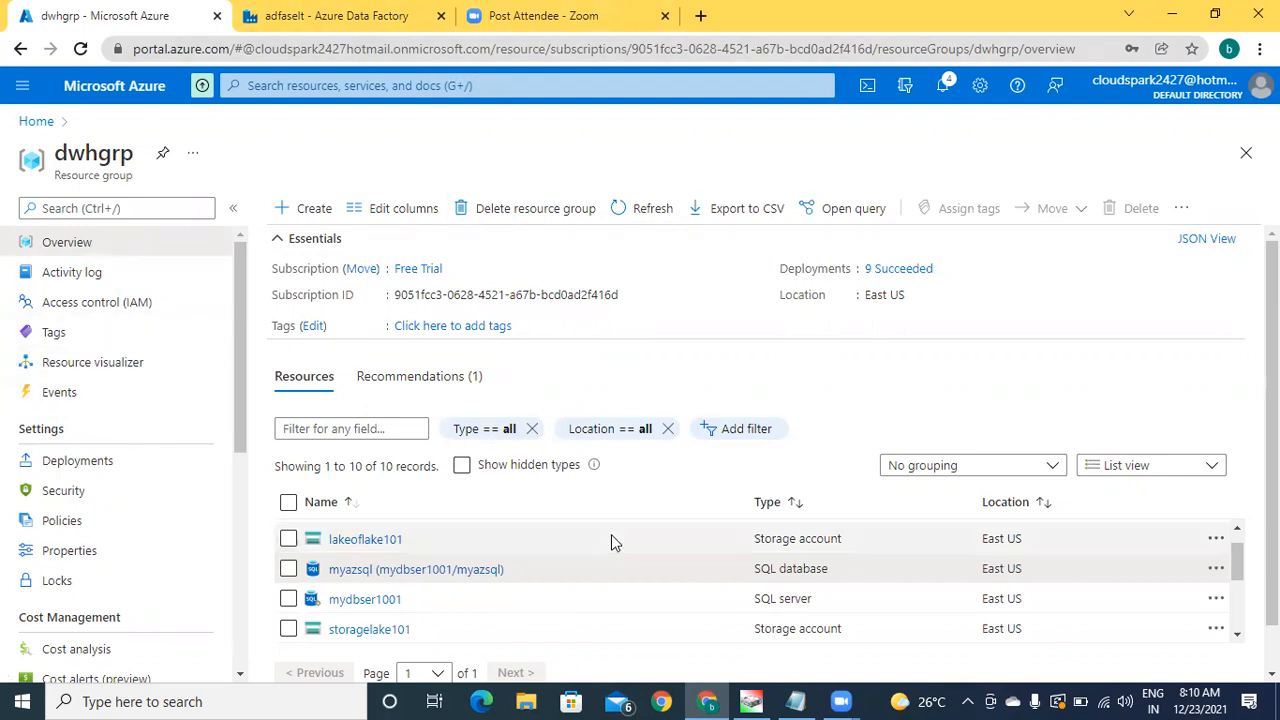
left_click(395, 632)
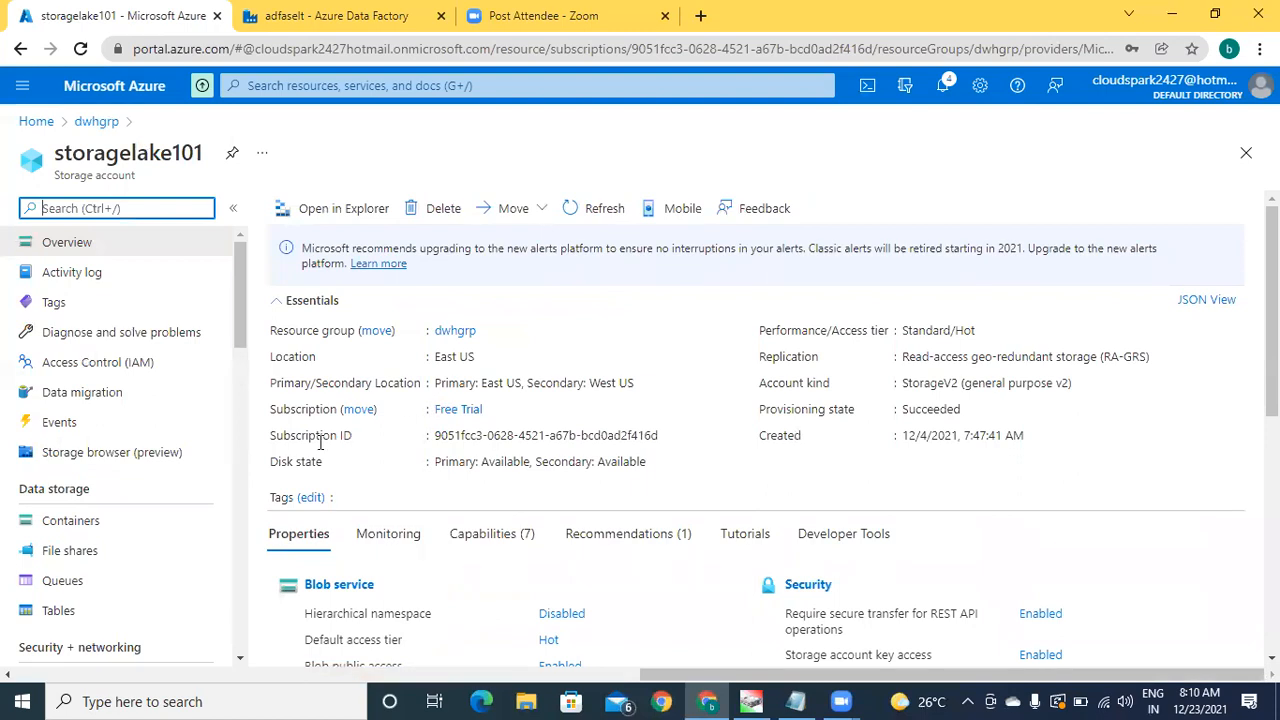
left_click(101, 522)
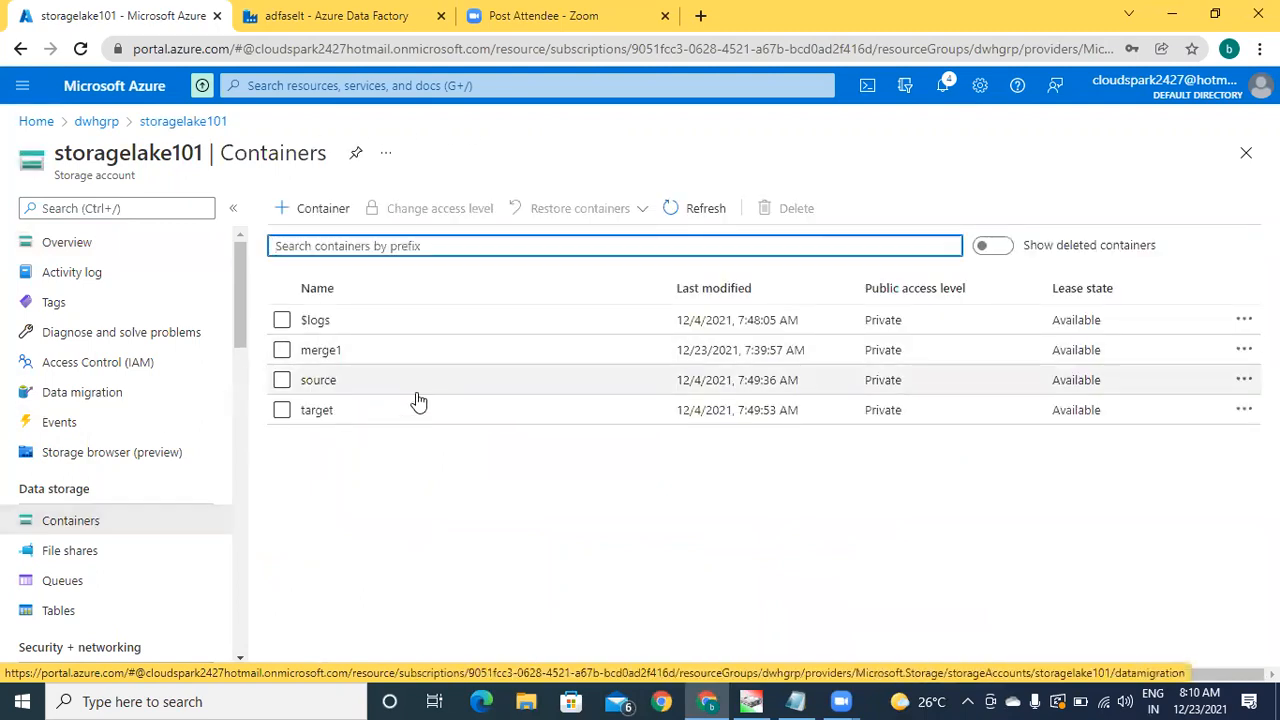
left_click(318, 381)
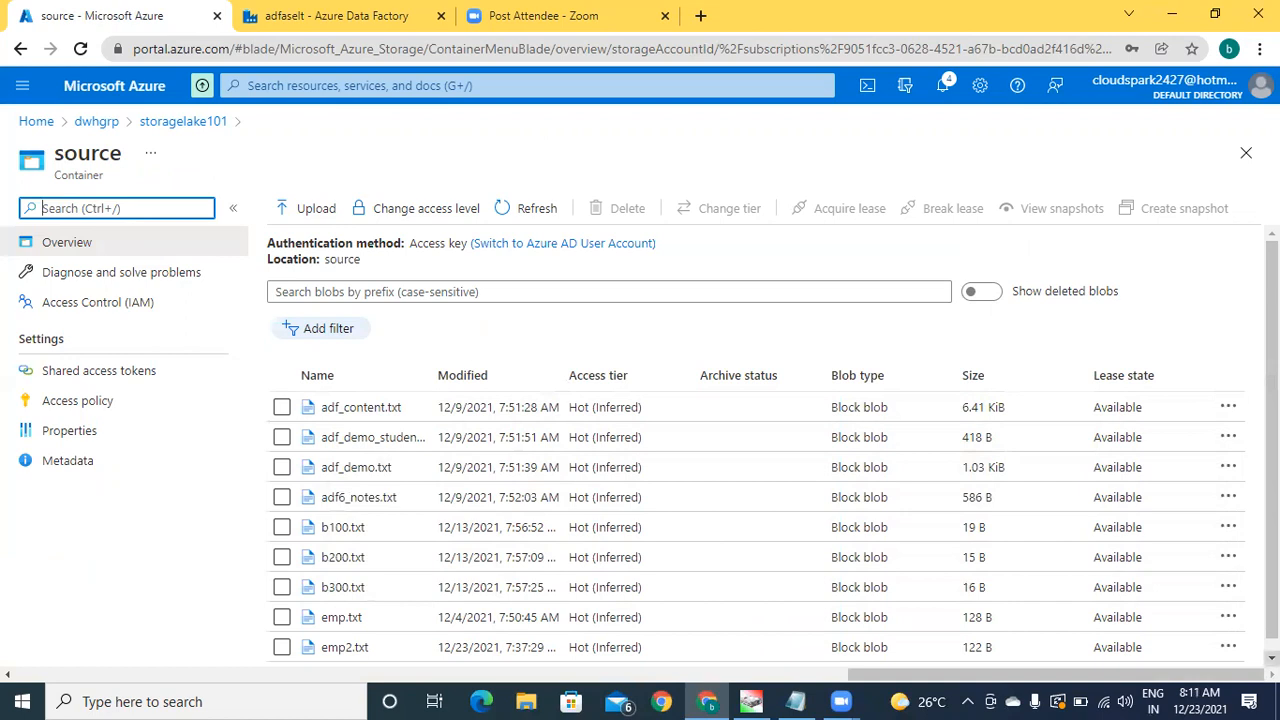
Step: Download emp.txt from the source container, view its contents in Notepad and close it
scroll(756, 446, "down", 1)
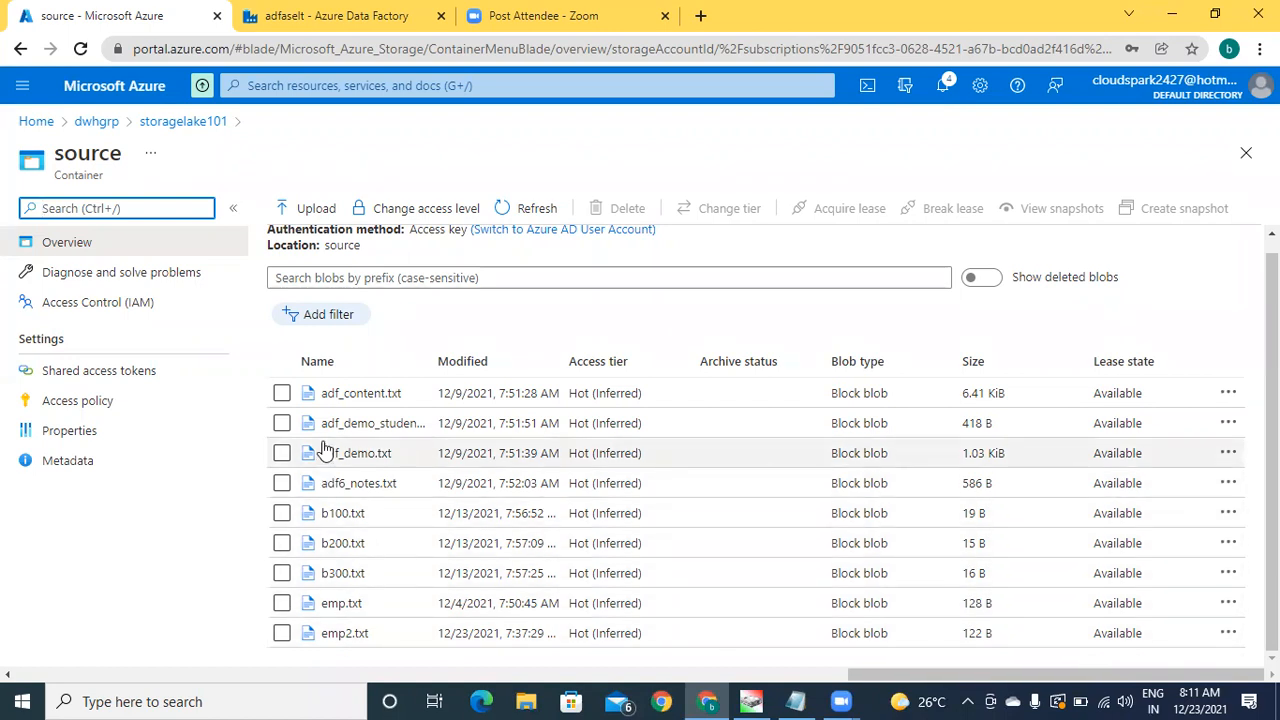
left_click(343, 606)
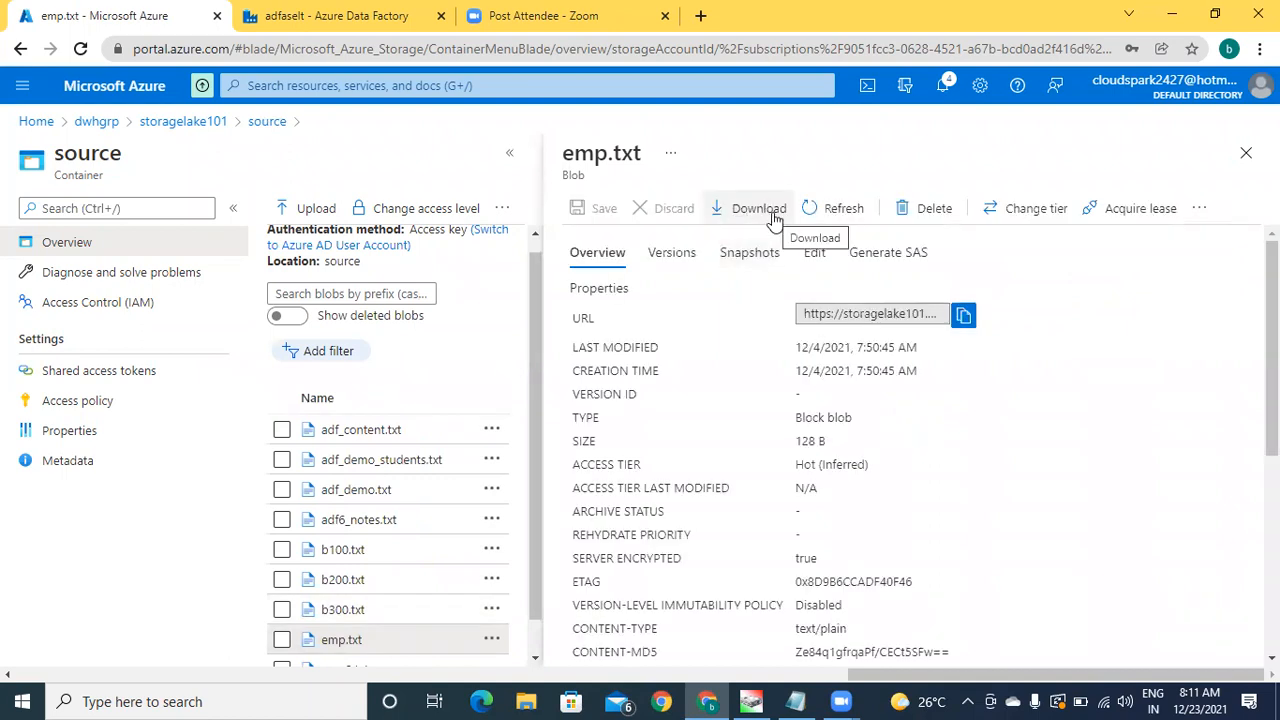
left_click(773, 219)
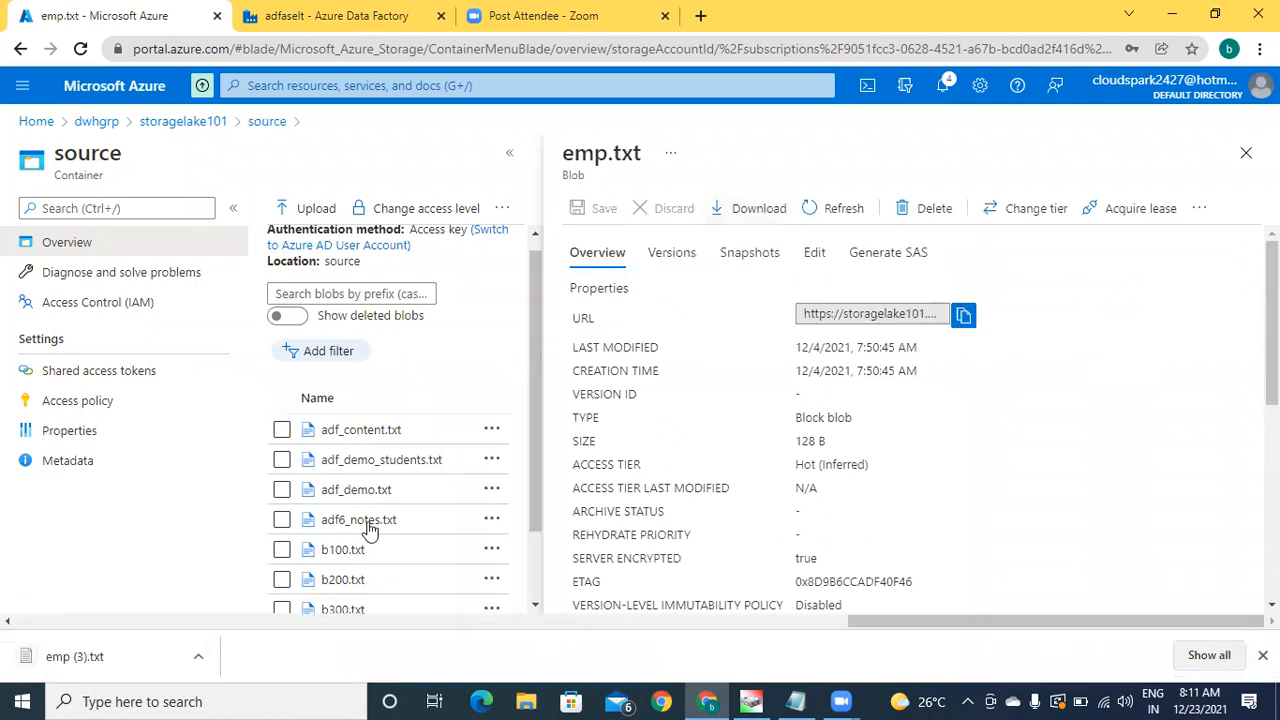
left_click(137, 653)
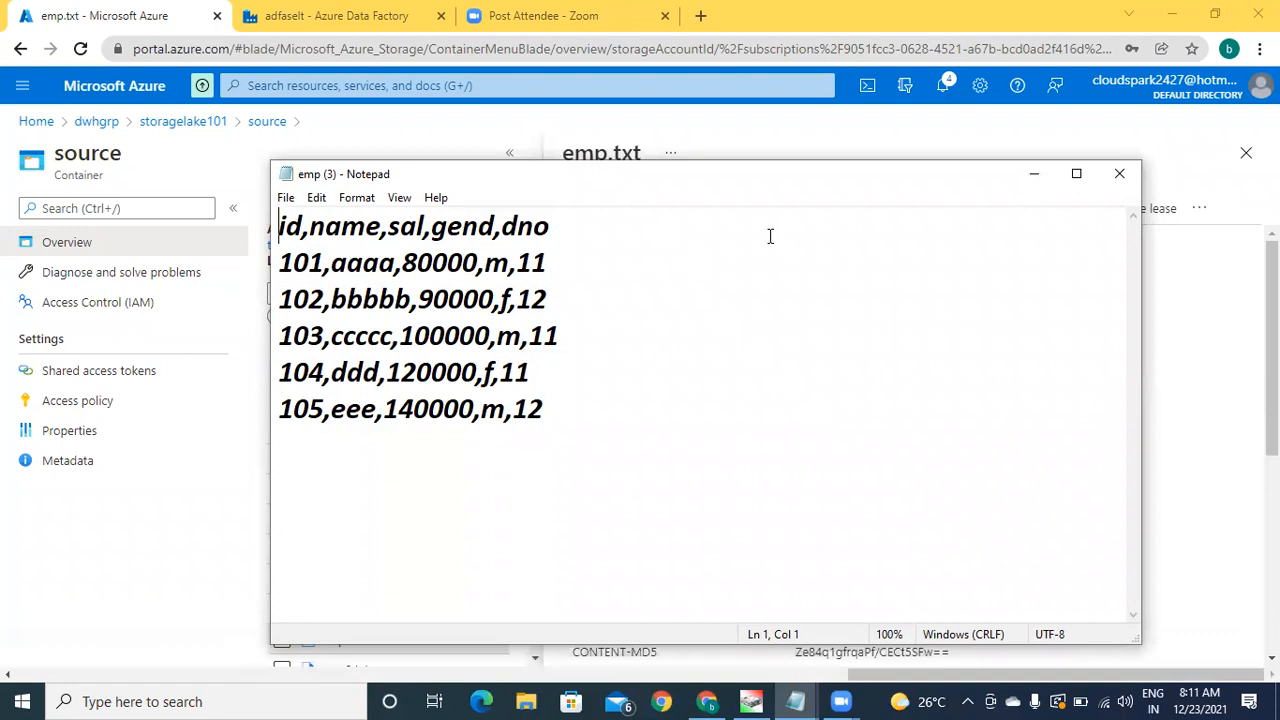
left_click(1120, 176)
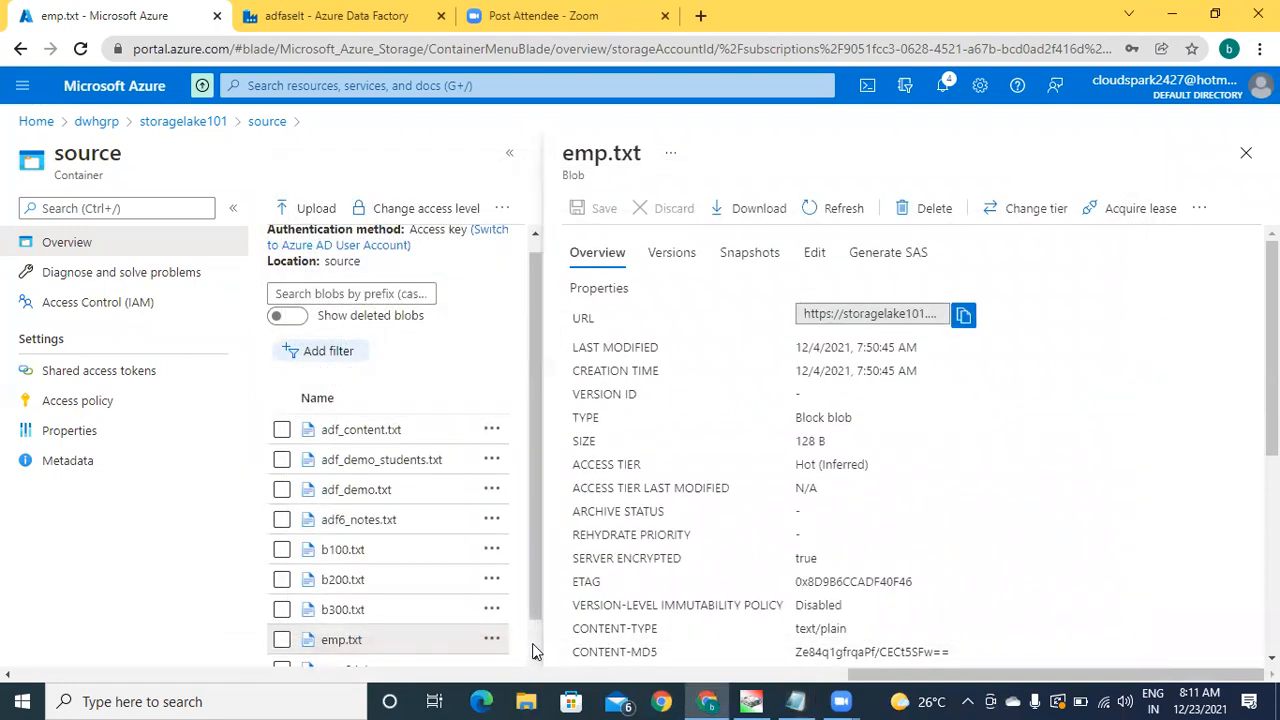
Step: Download emp2.txt from the source container, view its contents in Notepad, and close the file and its blob details
scroll(529, 645, "down", 2)
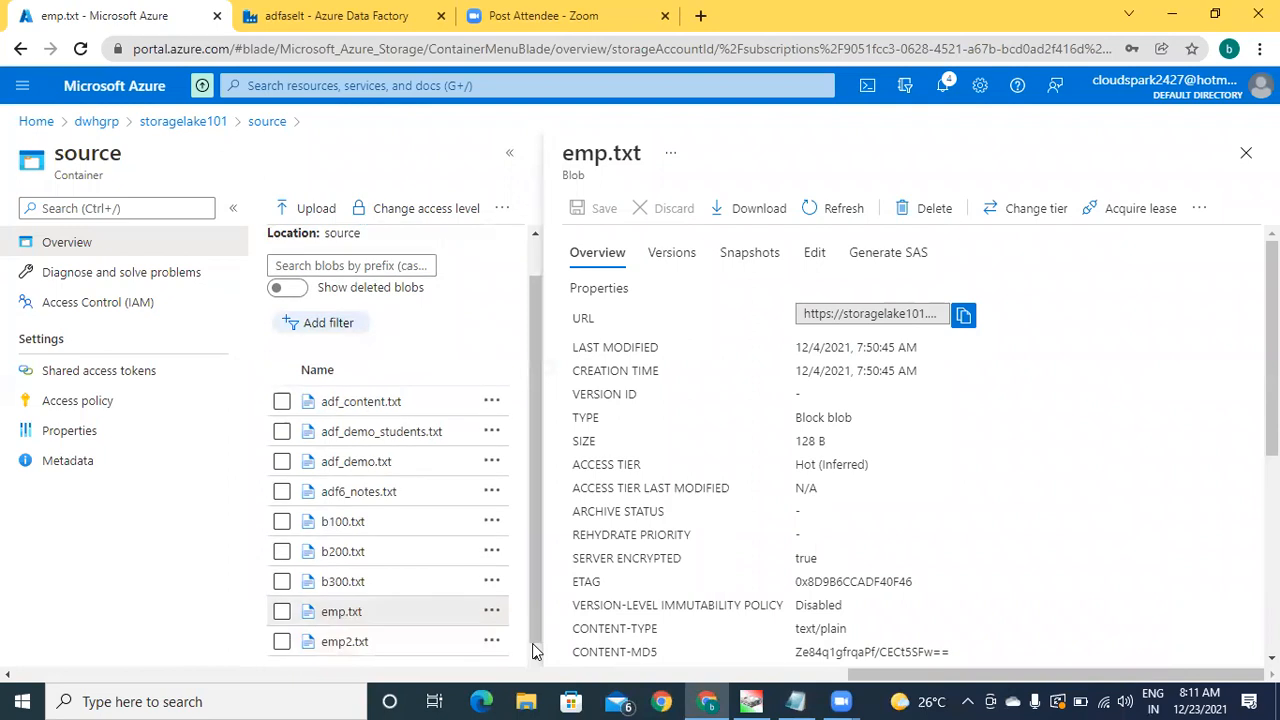
left_click(407, 633)
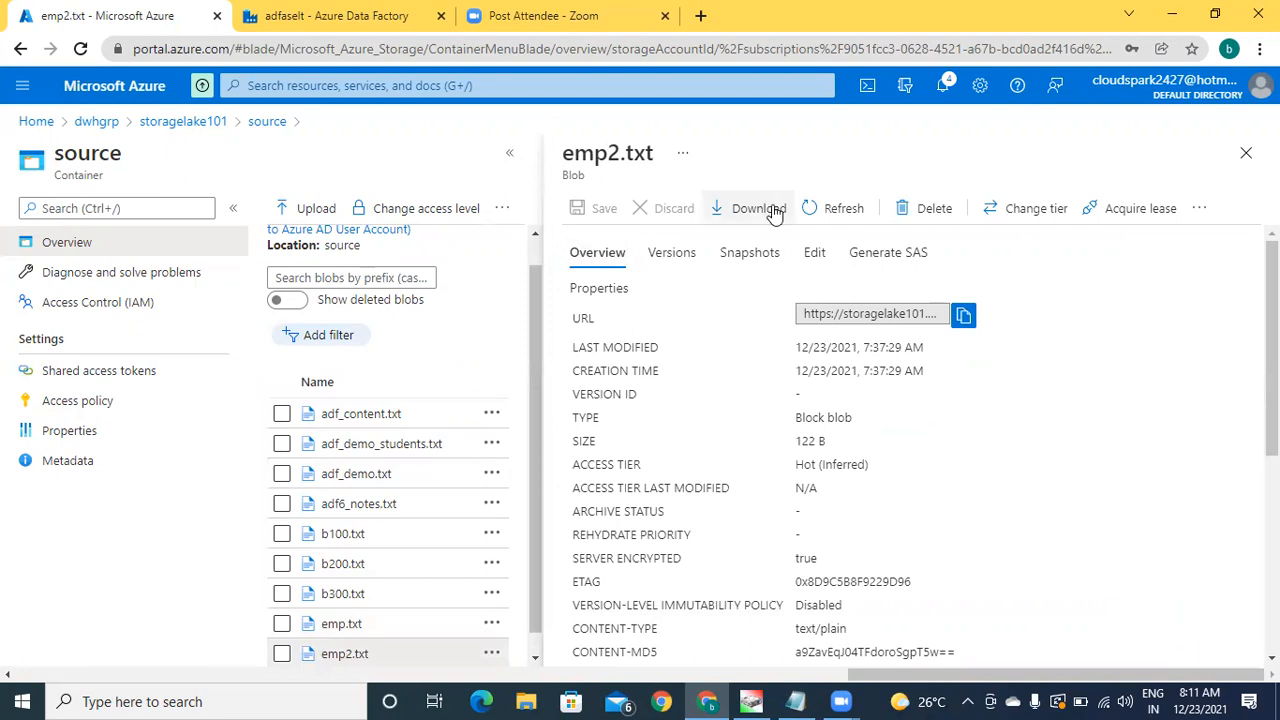
left_click(773, 210)
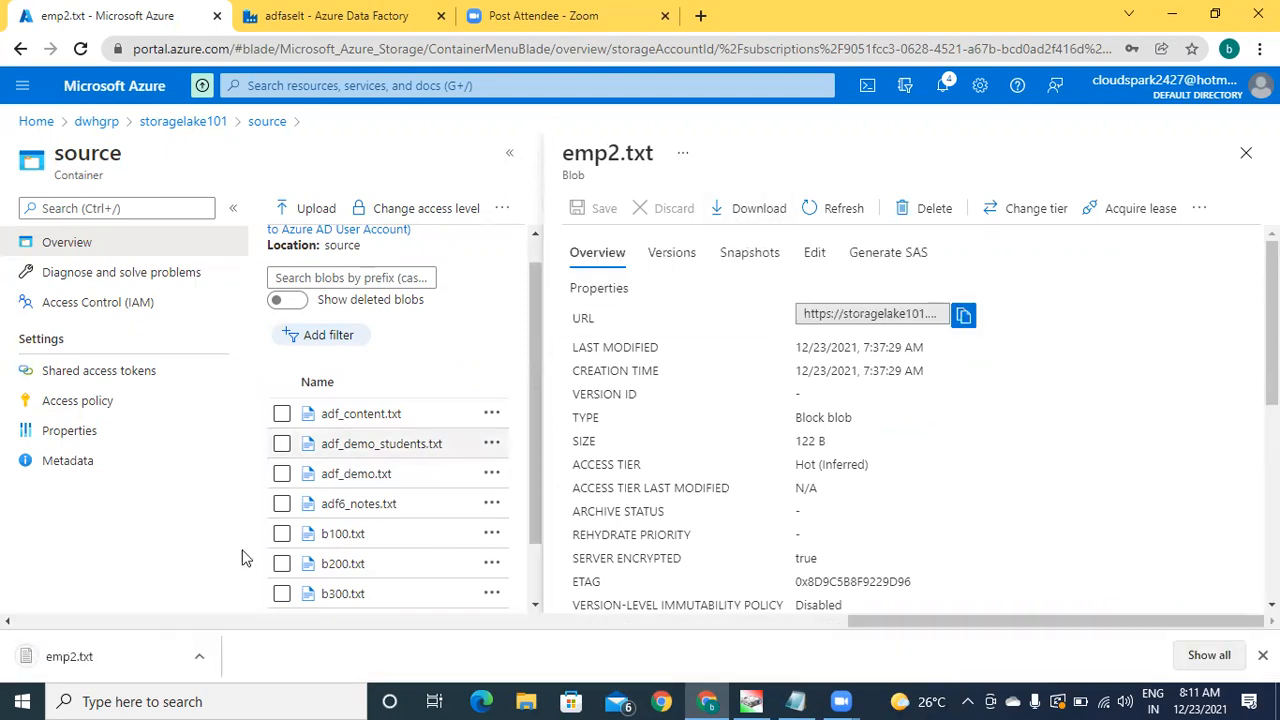
left_click(120, 668)
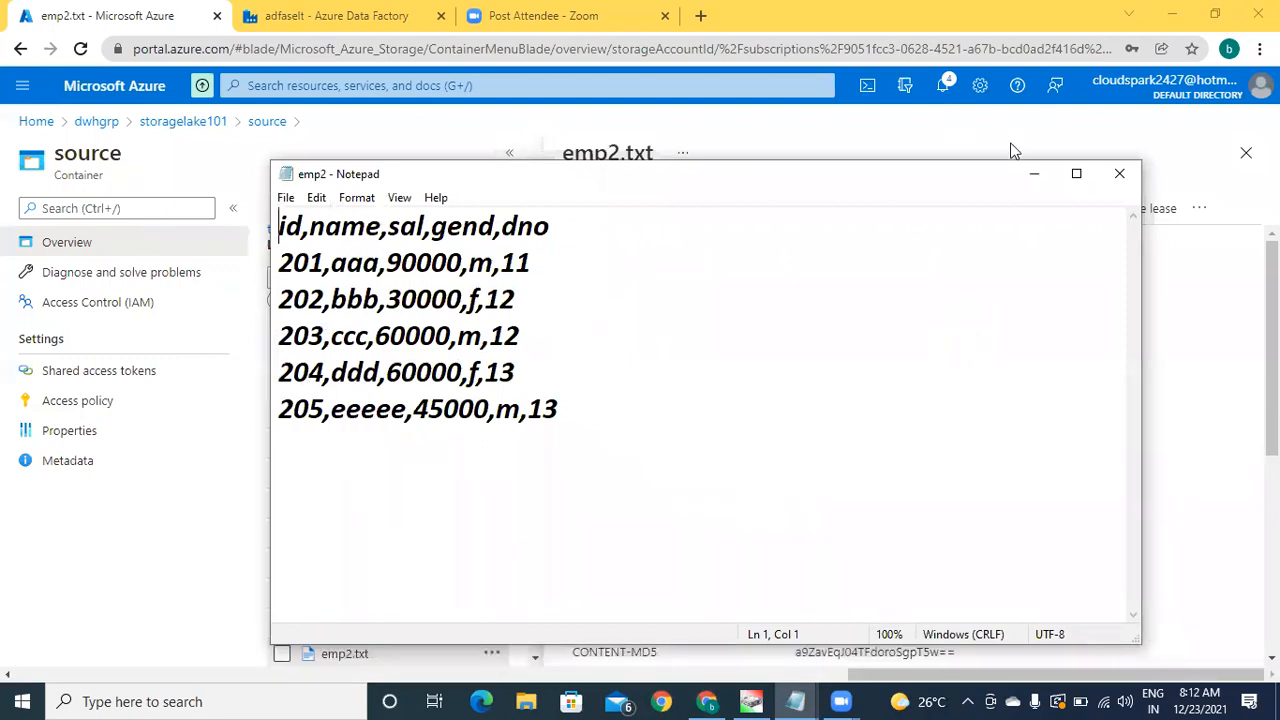
left_click(1121, 175)
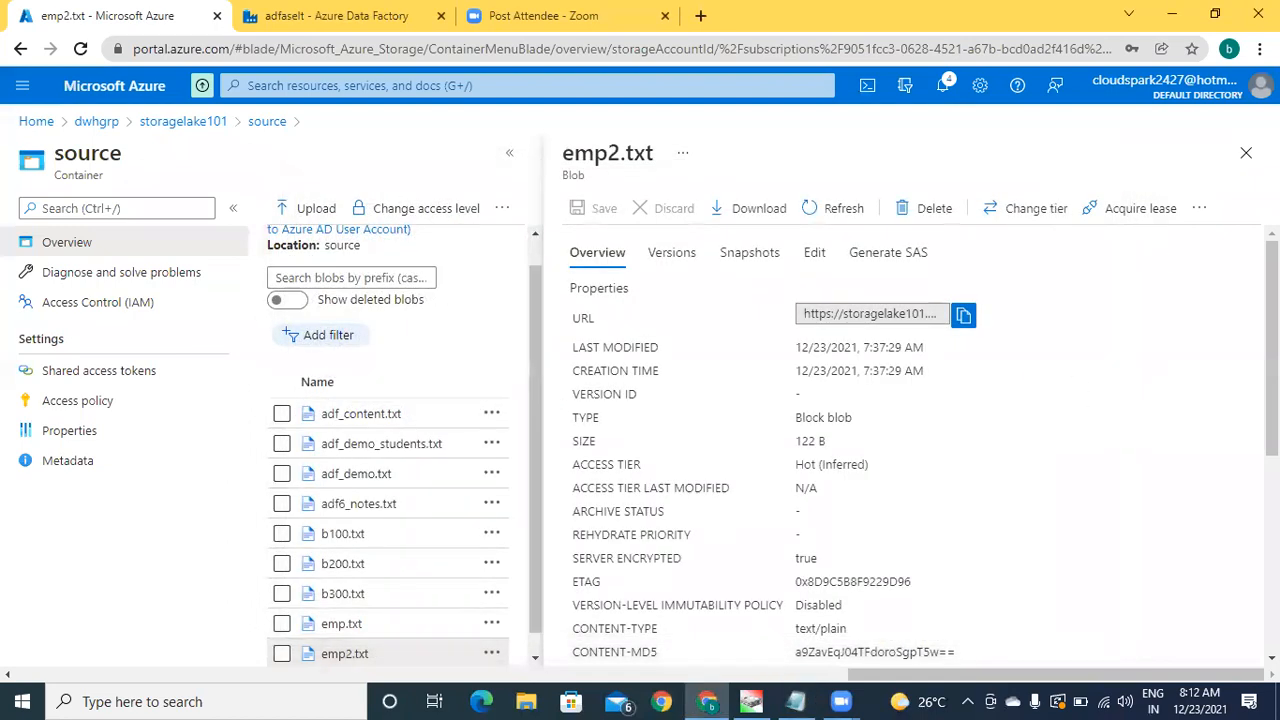
left_click(1246, 156)
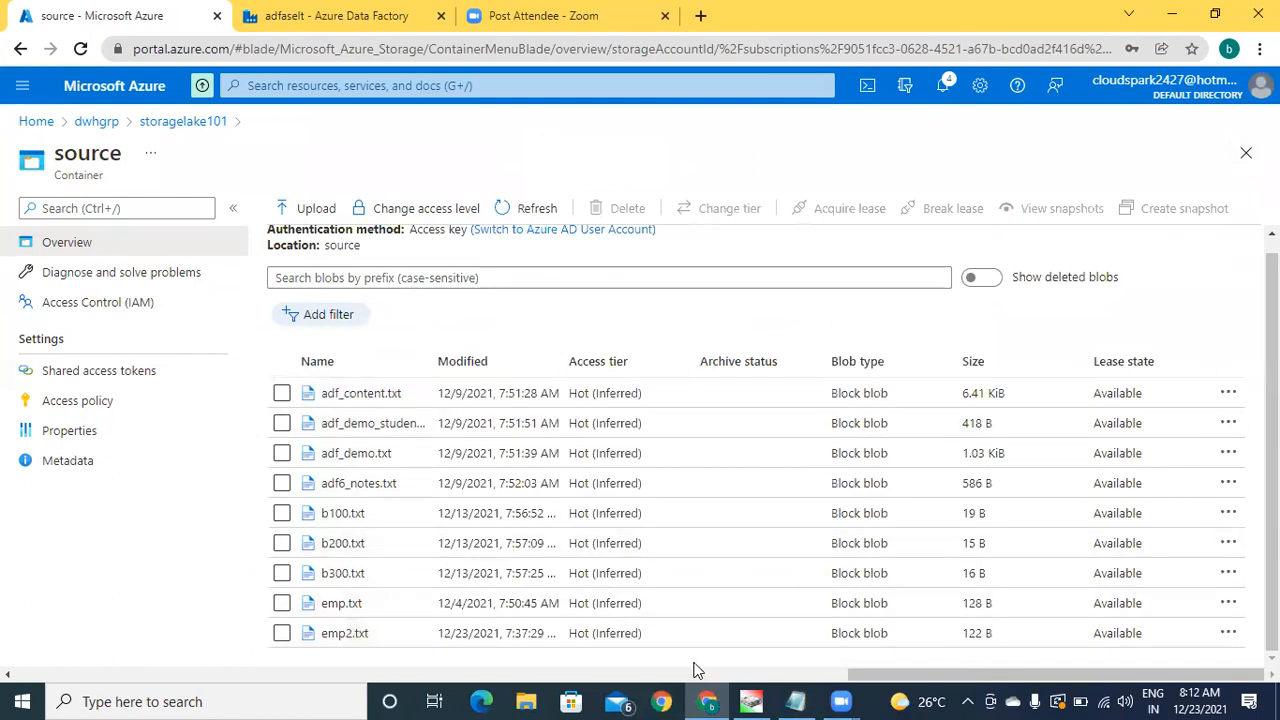
left_click(800, 700)
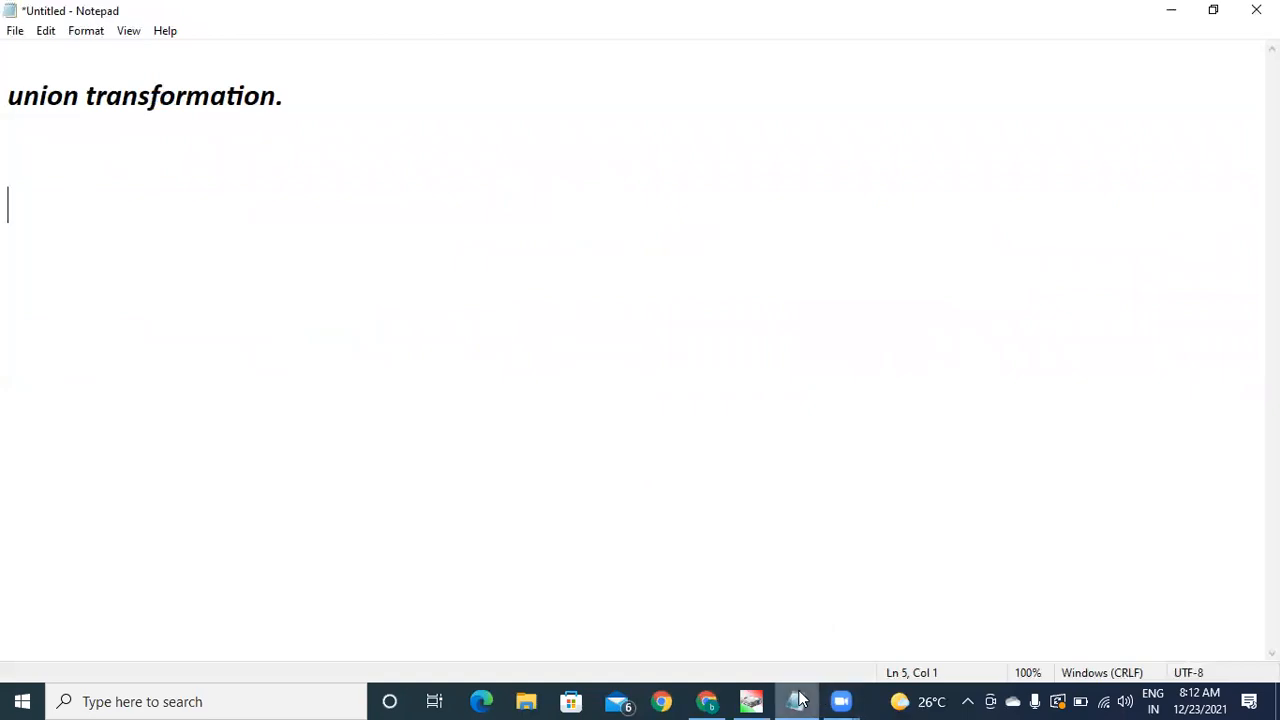
left_click(797, 700)
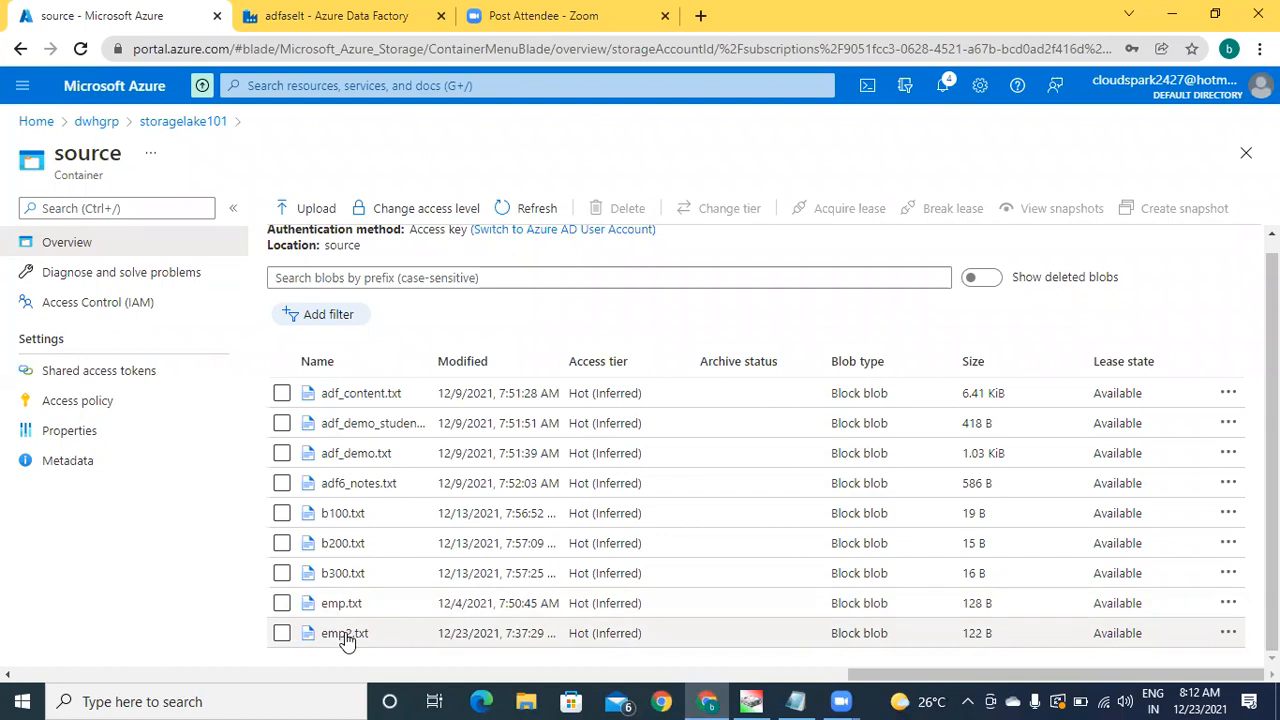
Step: Switch to the adfaselt data factory and collapse the Pipeline group to bring the existing datasets into view
left_click(310, 20)
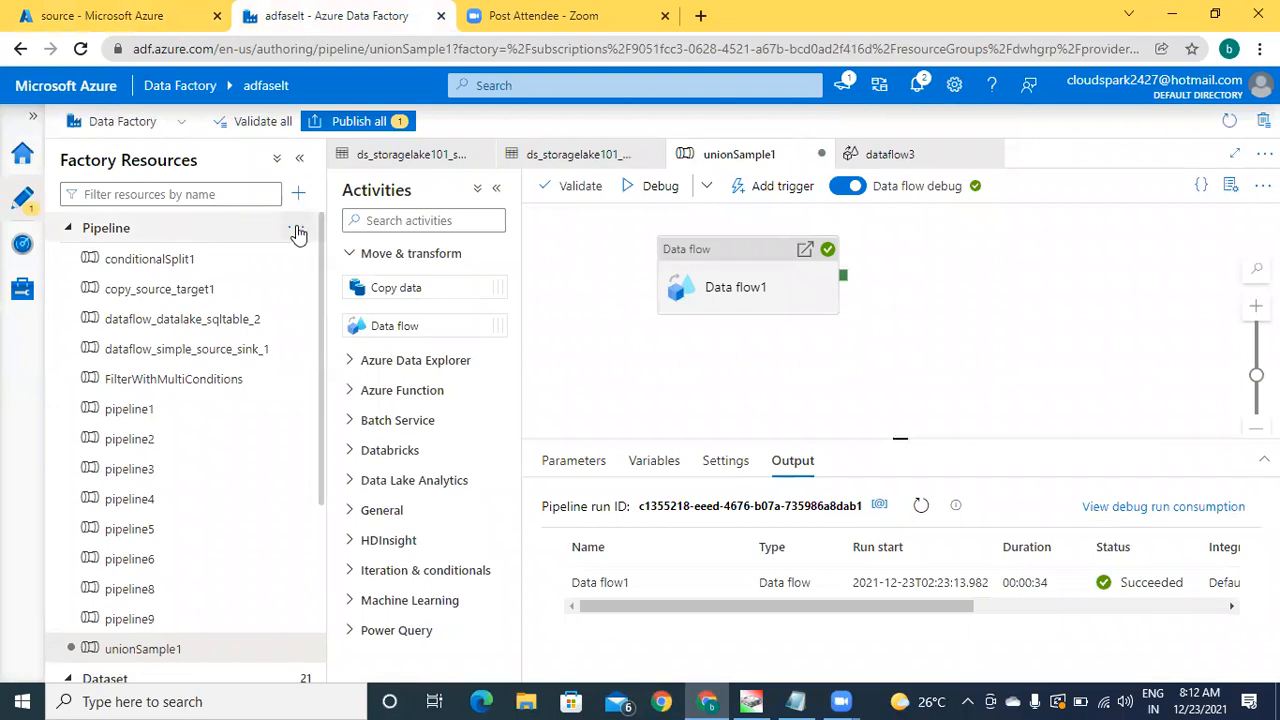
left_click(298, 232)
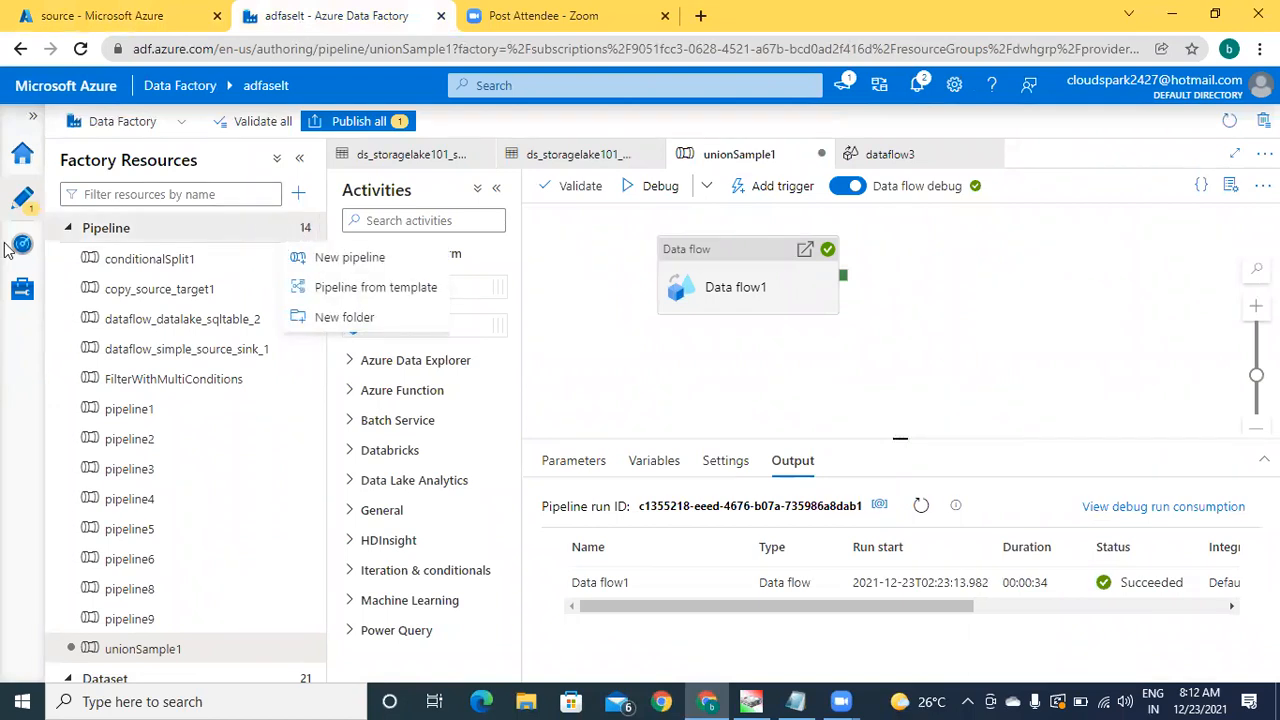
left_click(70, 232)
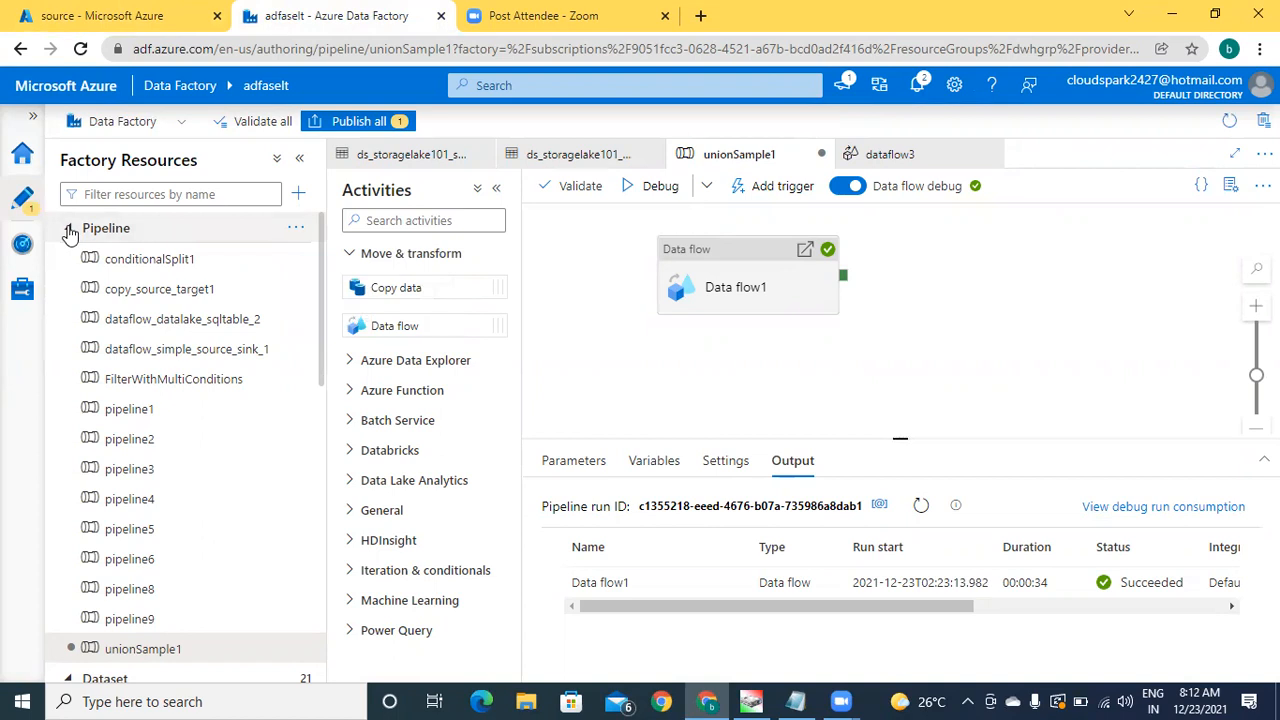
left_click(70, 232)
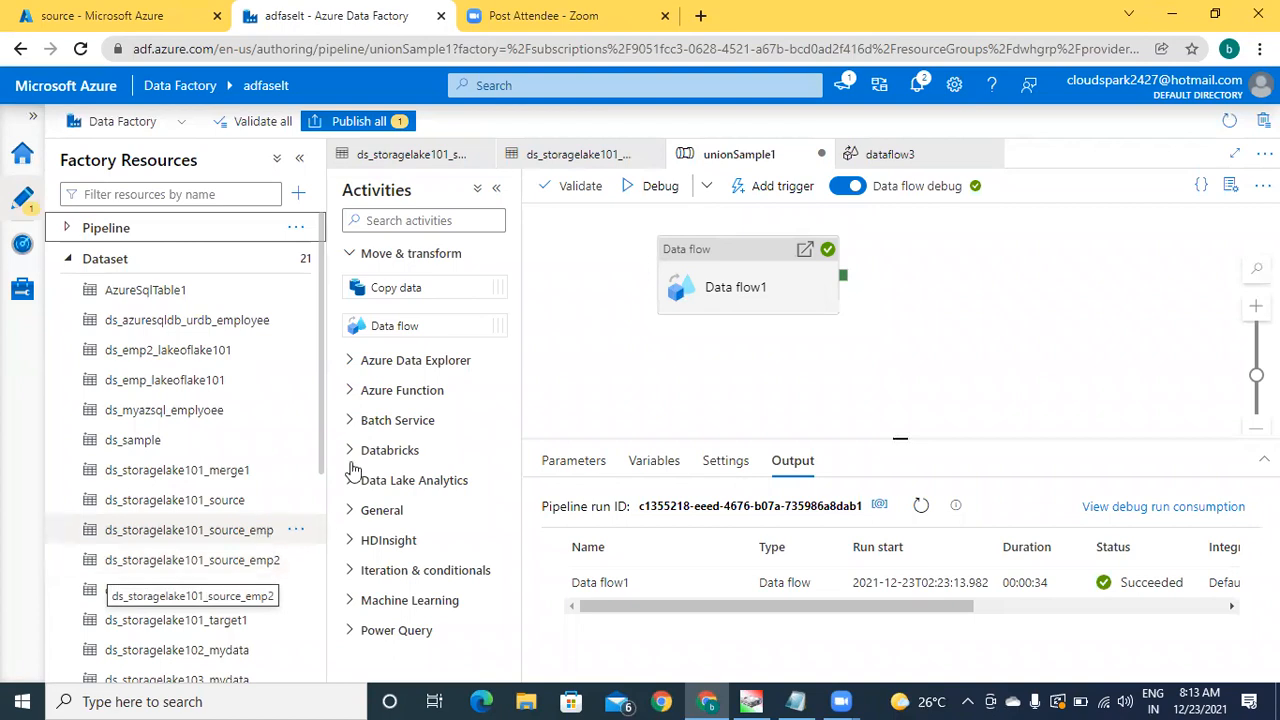
Step: Return to the Azure portal and create a private container named unionresults in storage account storagelake101
left_click(165, 21)
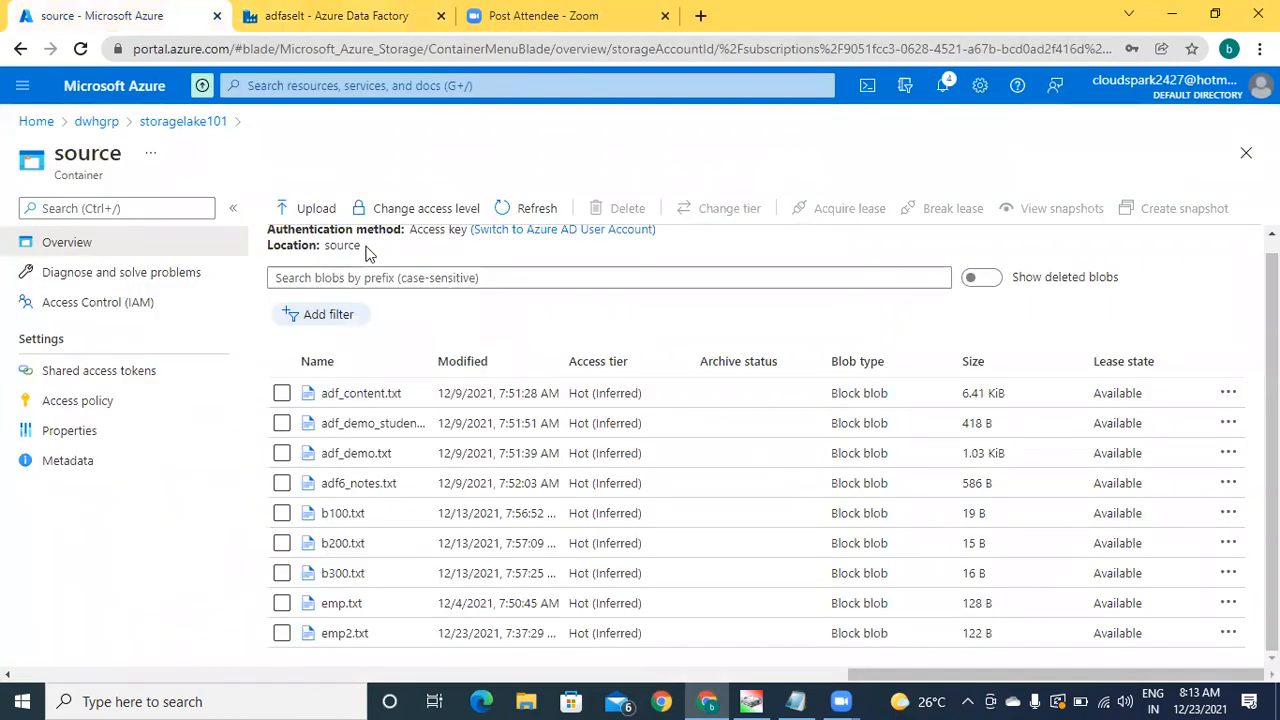
left_click(183, 121)
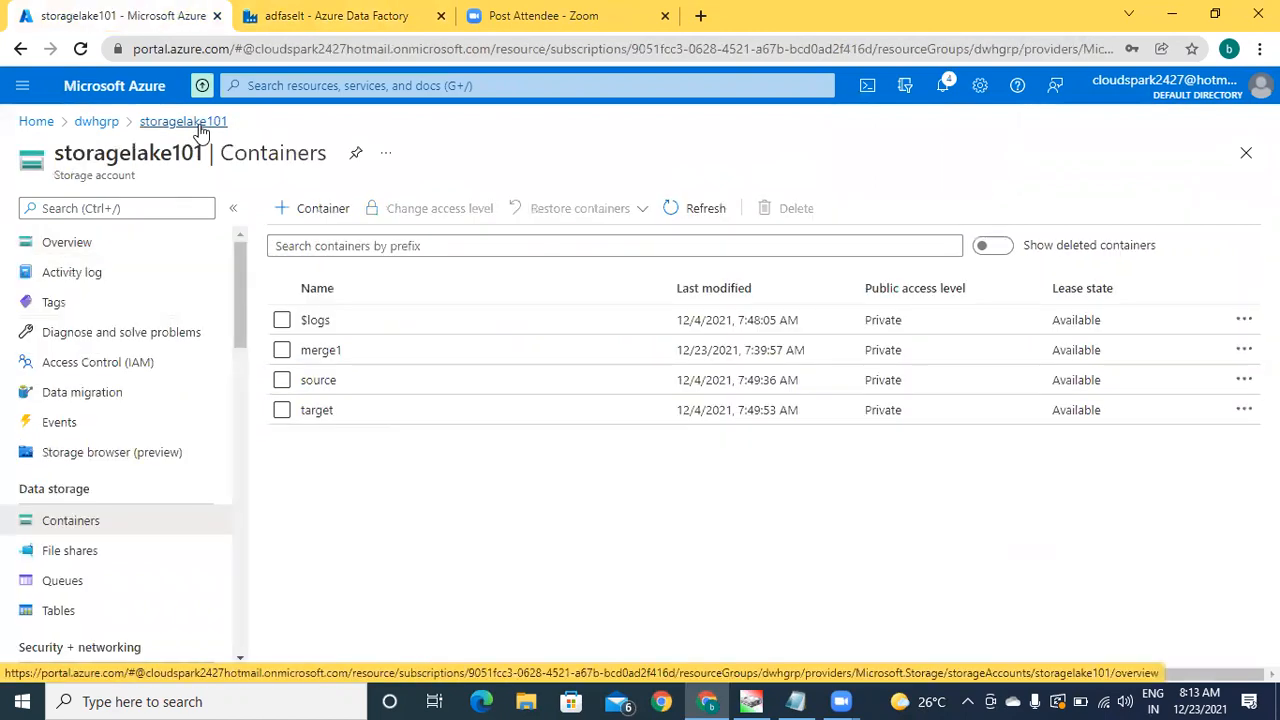
left_click(323, 212)
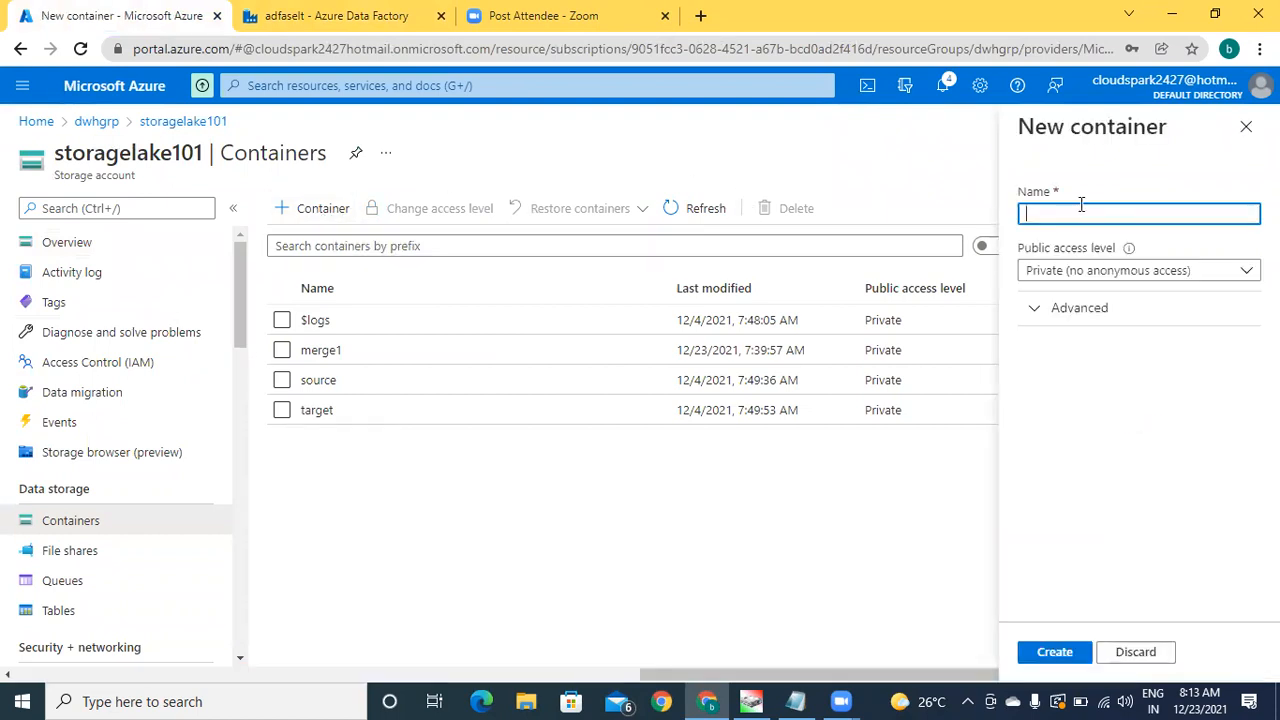
type("unionResults")
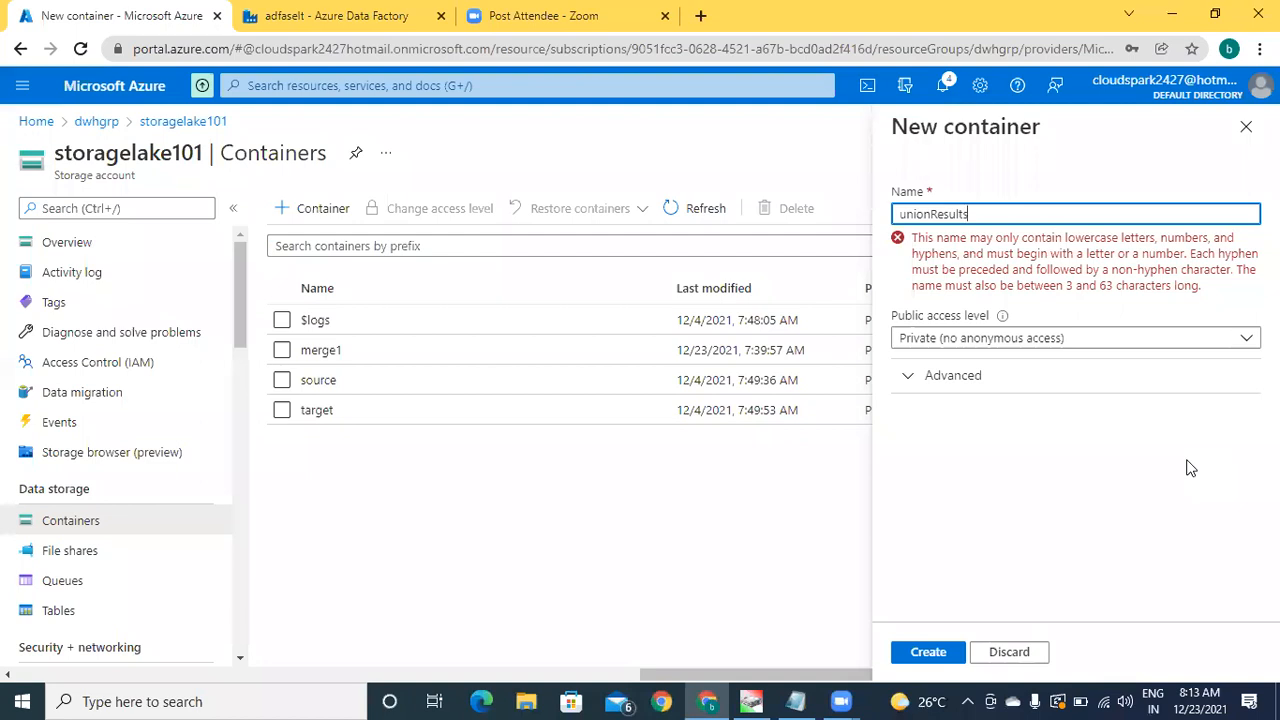
key("Left")
key("BackSpace")
type("r")
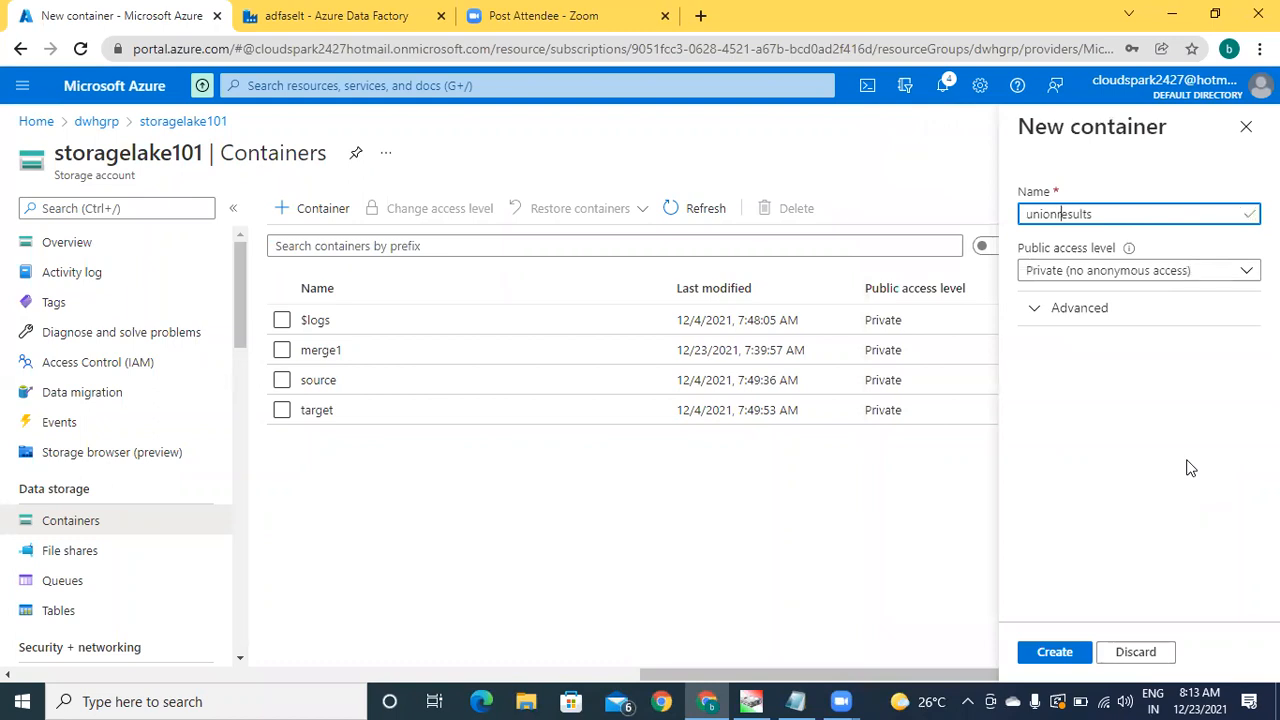
left_click(1056, 652)
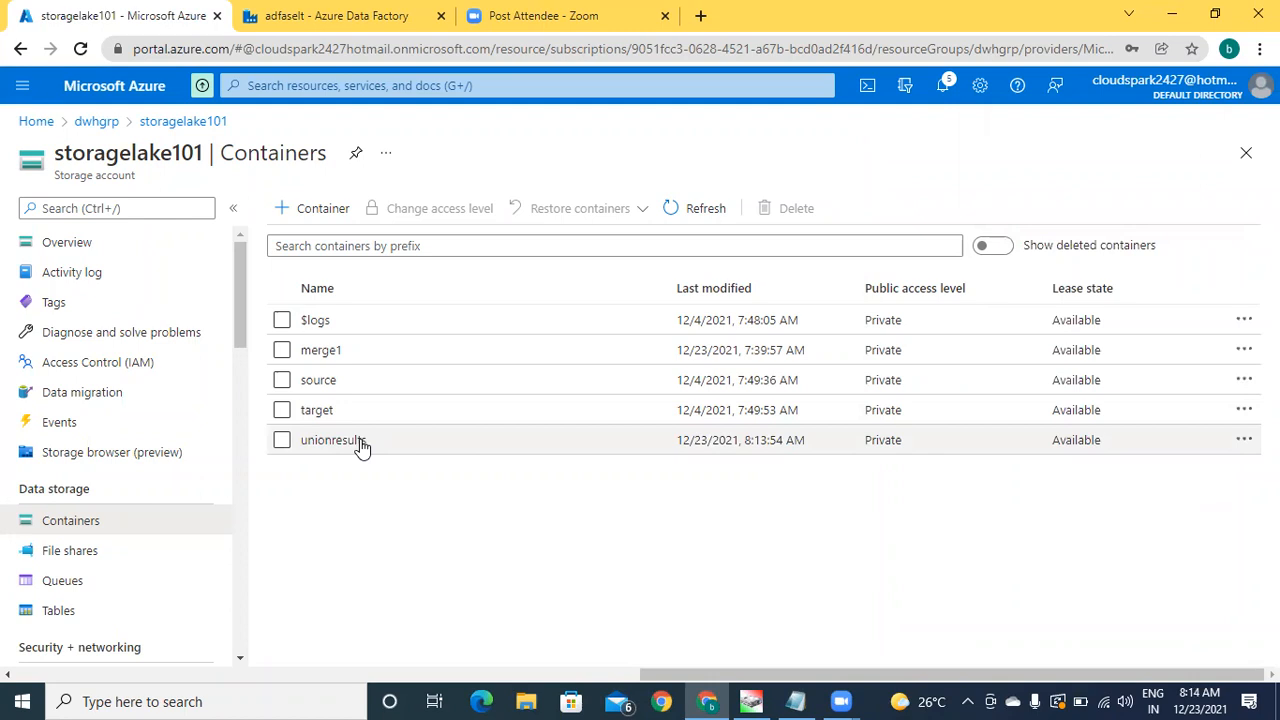
Step: Switch to the adfaselt data factory and start a new Azure Data Lake Storage Gen2 dataset in DelimitedText format
left_click(318, 21)
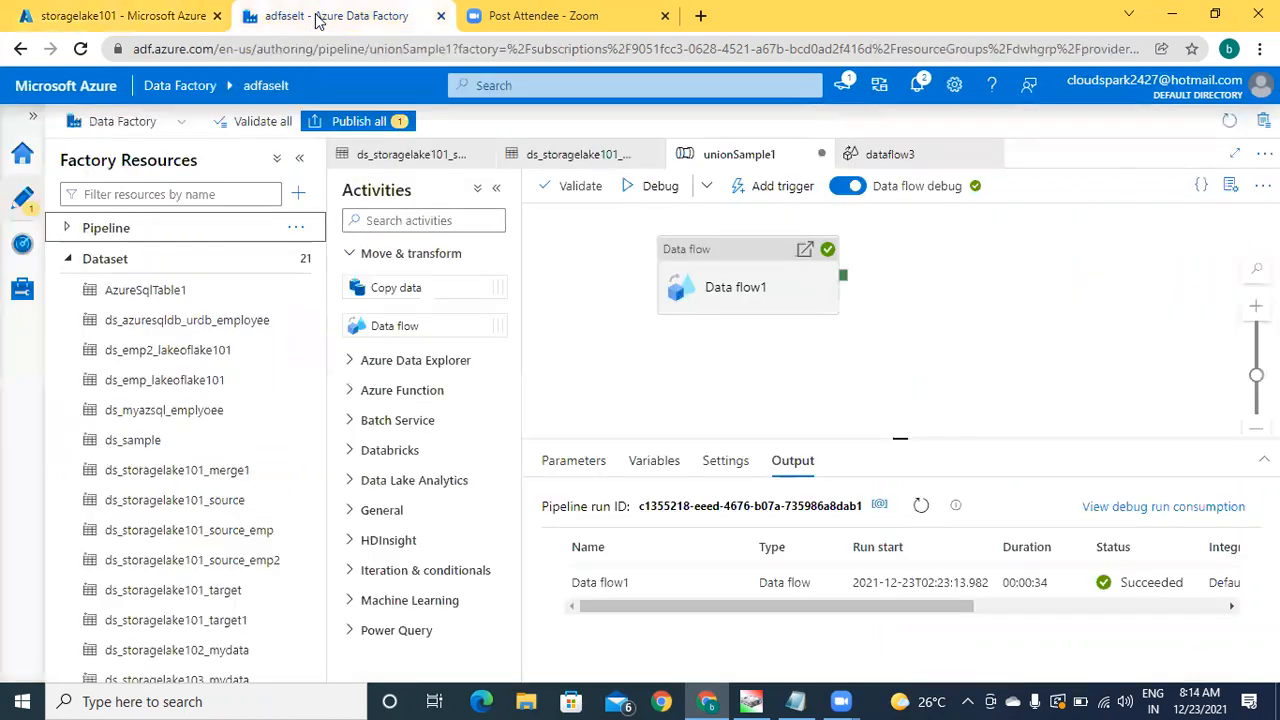
left_click(299, 260)
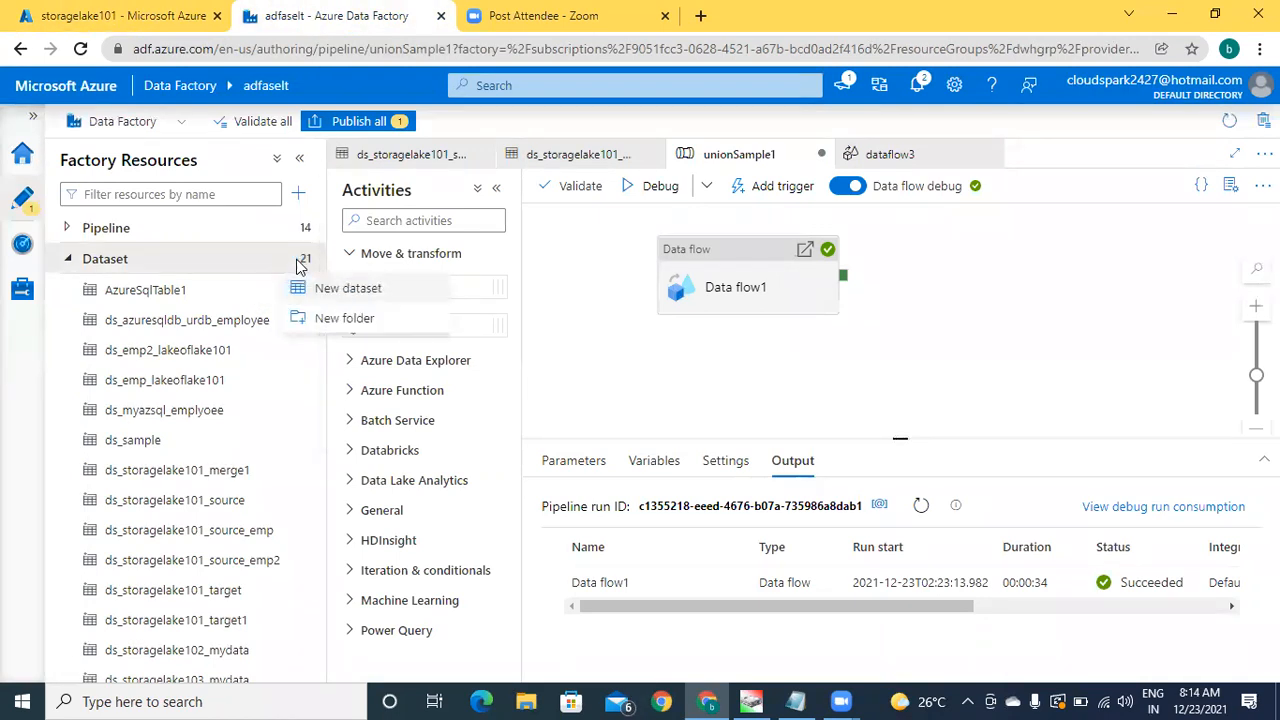
left_click(340, 289)
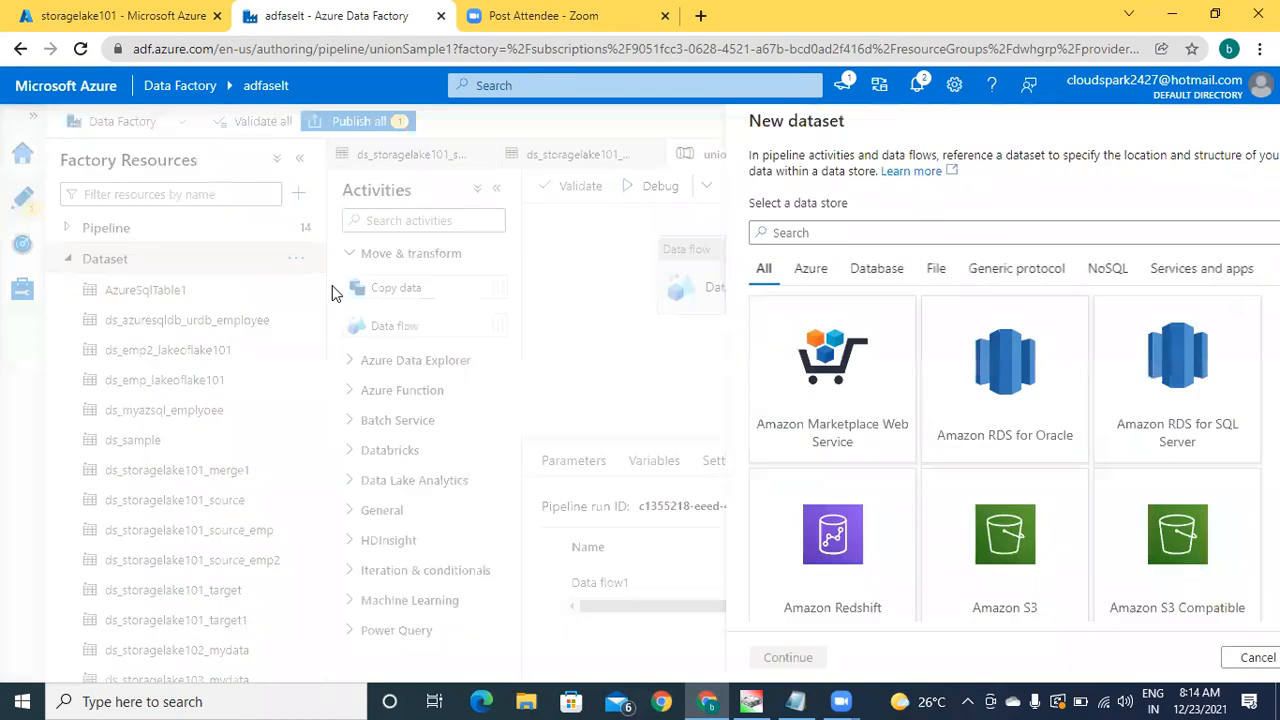
type("azure data")
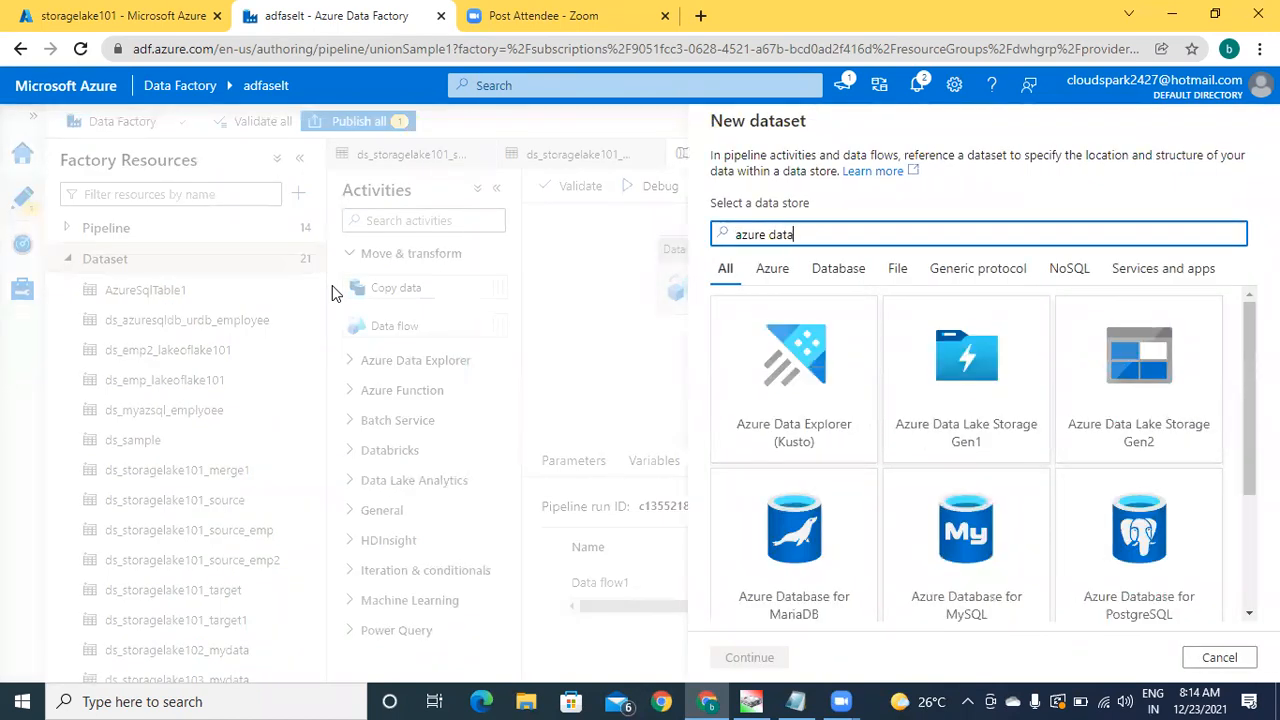
key("BackSpace")
key("BackSpace")
key("BackSpace")
key("BackSpace")
key("BackSpace")
key("BackSpace")
key("BackSpace")
key("BackSpace")
key("BackSpace")
key("BackSpace")
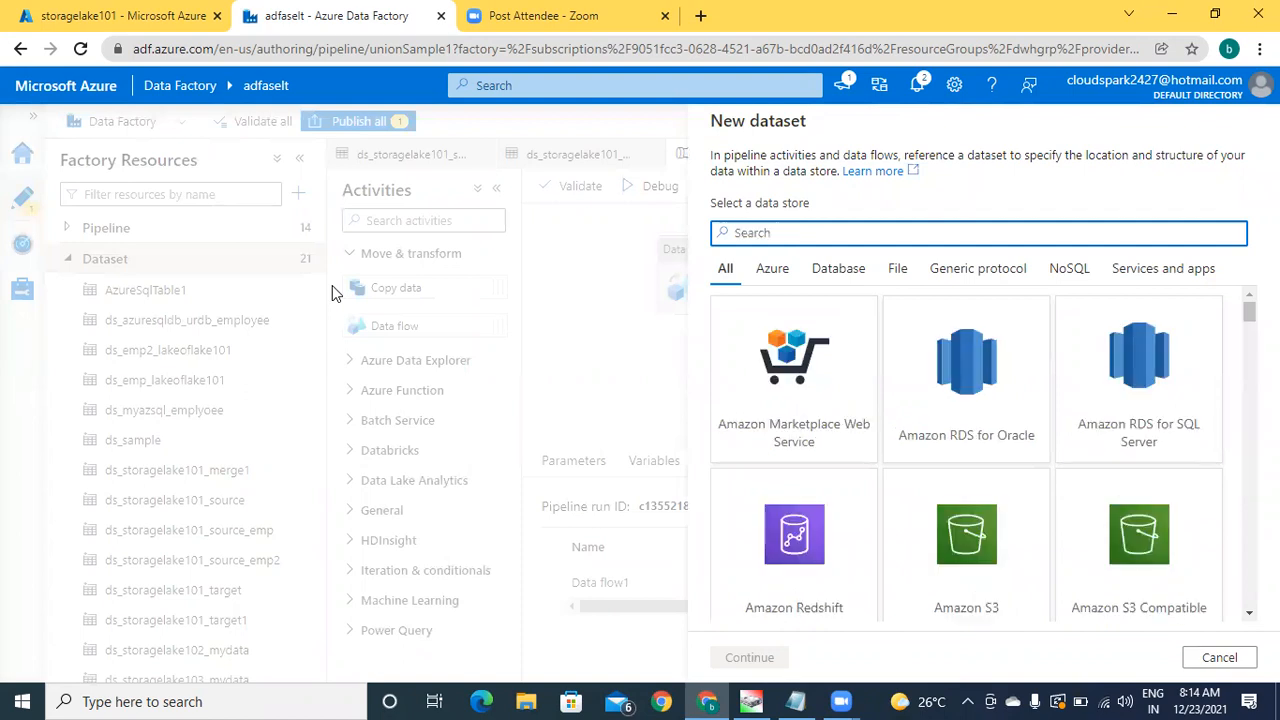
type("data lake")
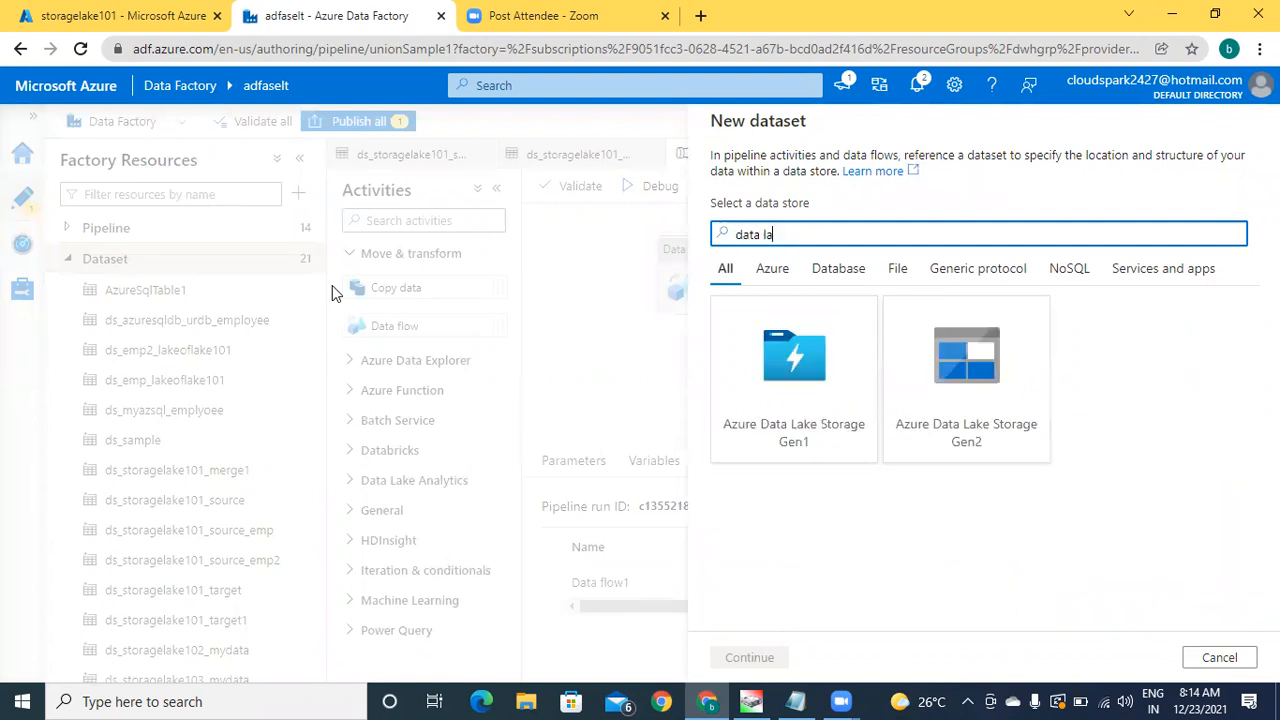
left_click(985, 400)
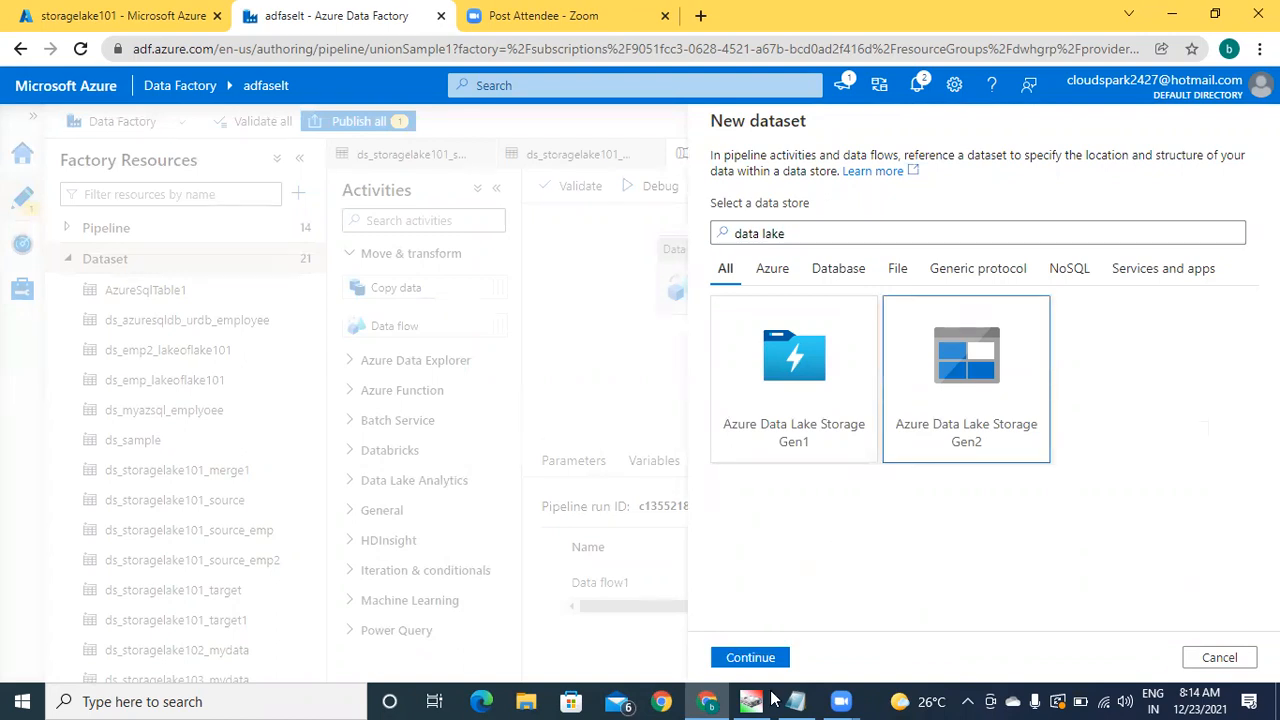
left_click(752, 656)
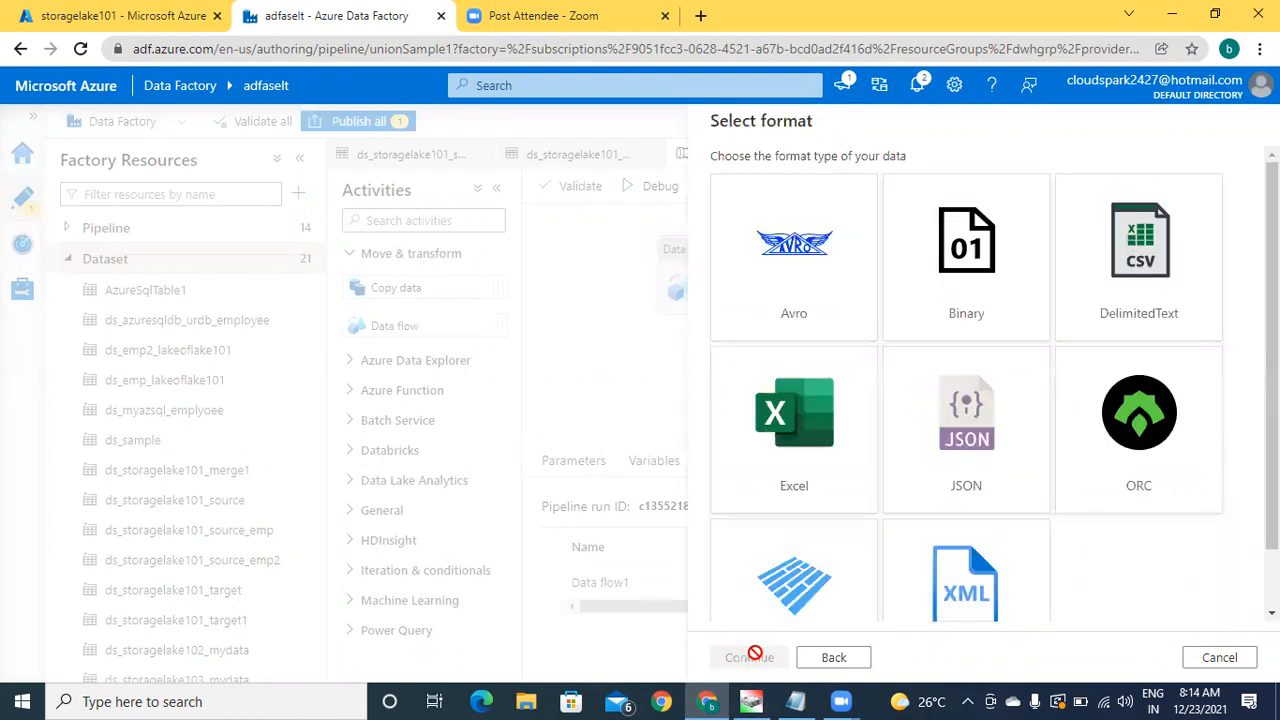
left_click(1113, 276)
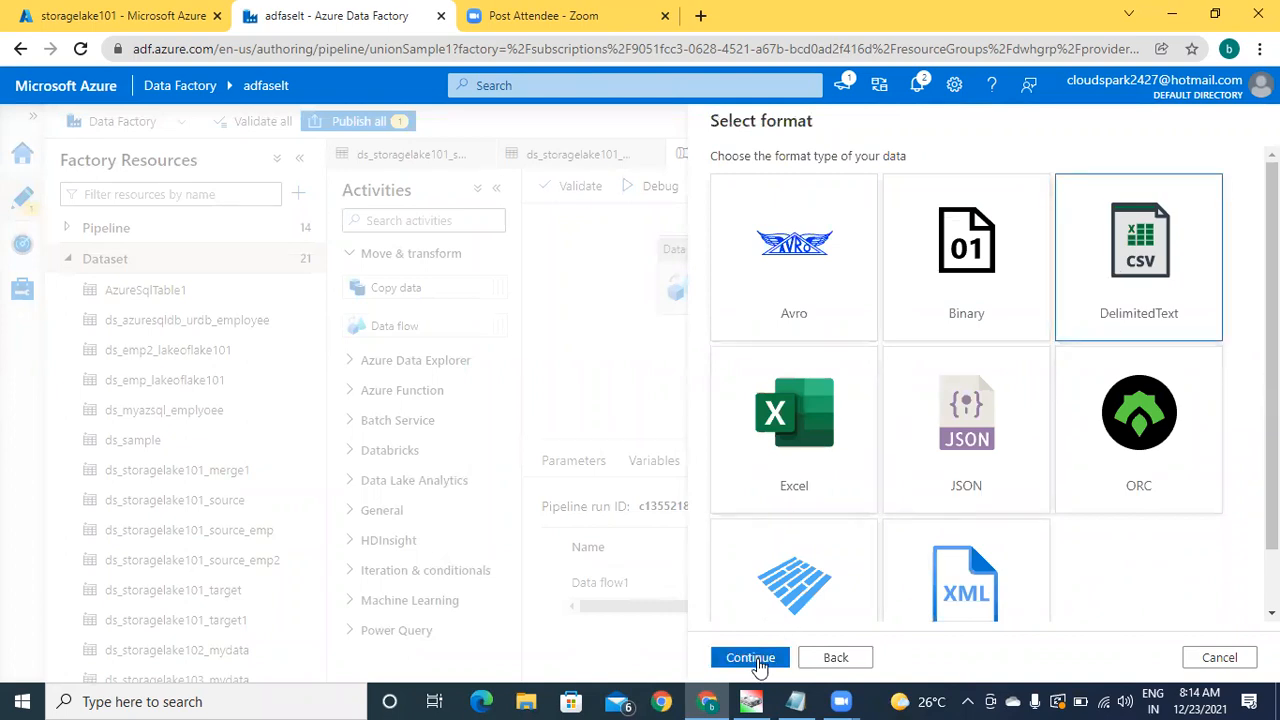
left_click(752, 657)
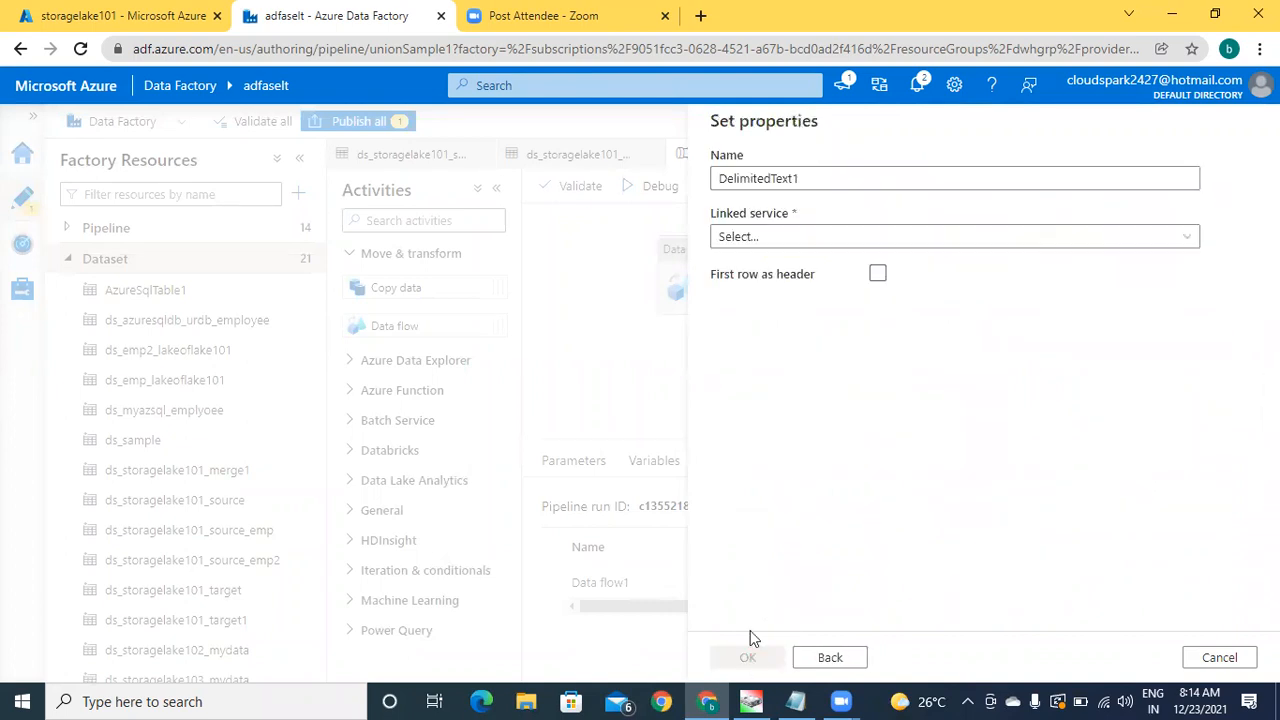
Step: Name the new dataset ds_storagelake101_unionResults
left_click(847, 180)
key("BackSpace")
key("BackSpace")
key("BackSpace")
key("BackSpace")
key("BackSpace")
key("BackSpace")
key("BackSpace")
key("BackSpace")
key("BackSpace")
key("BackSpace")
key("BackSpace")
key("BackSpace")
key("BackSpace")
key("BackSpace")
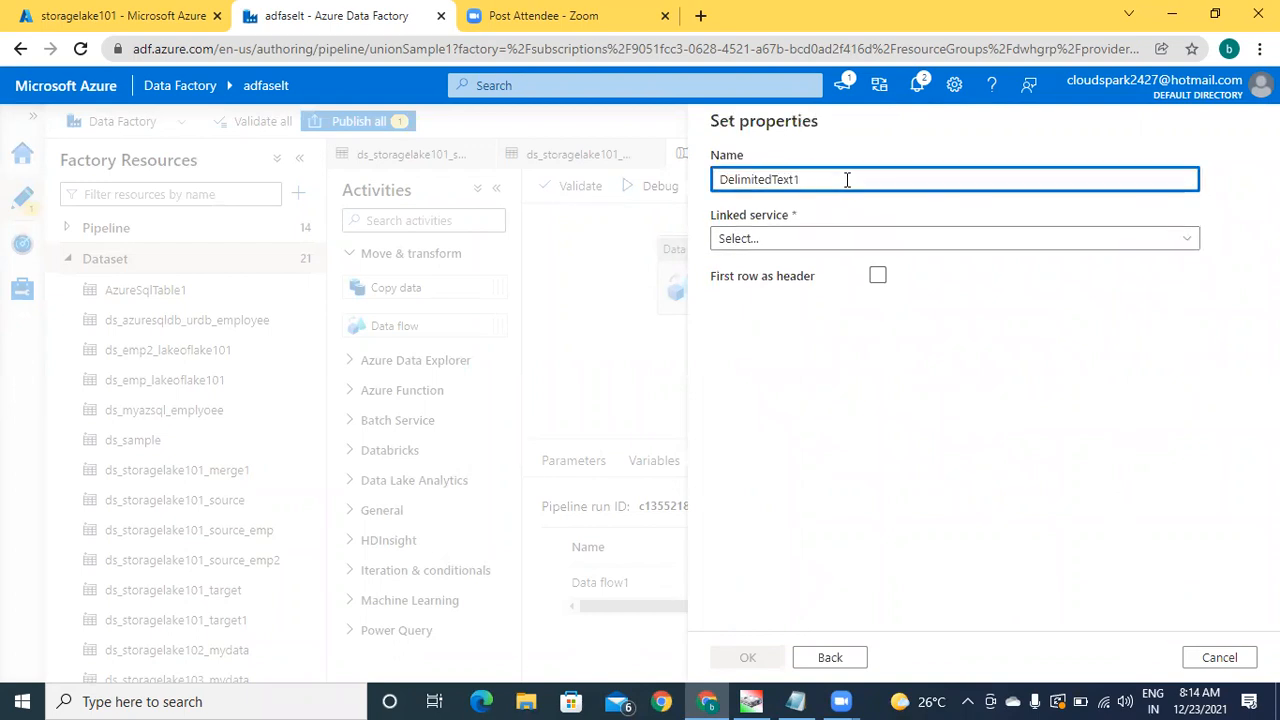
type("ds_storagelake101_")
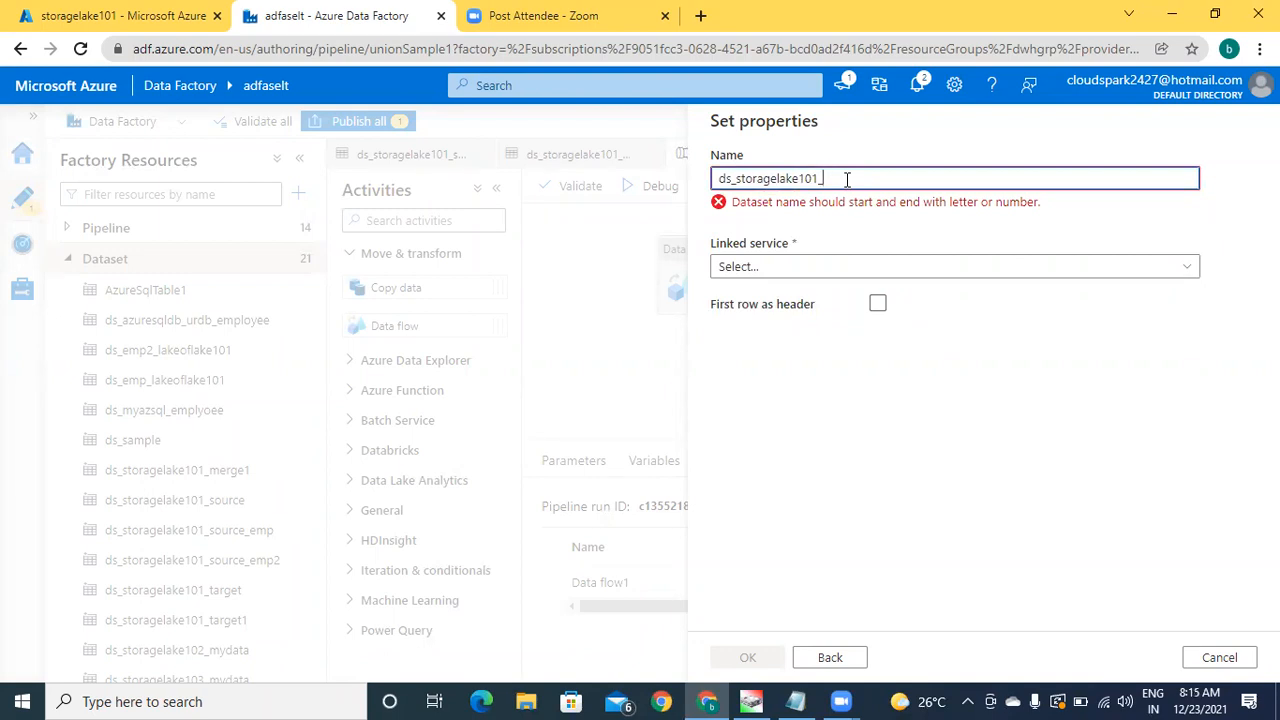
type("union")
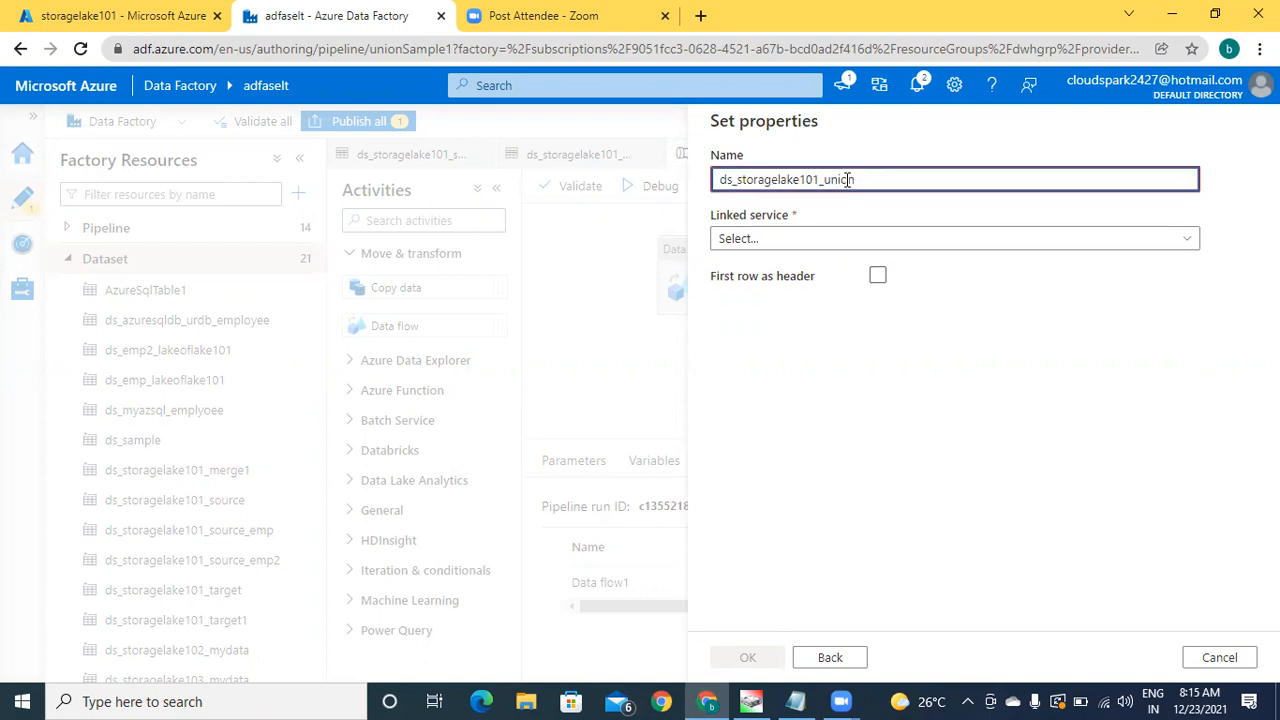
type("Results")
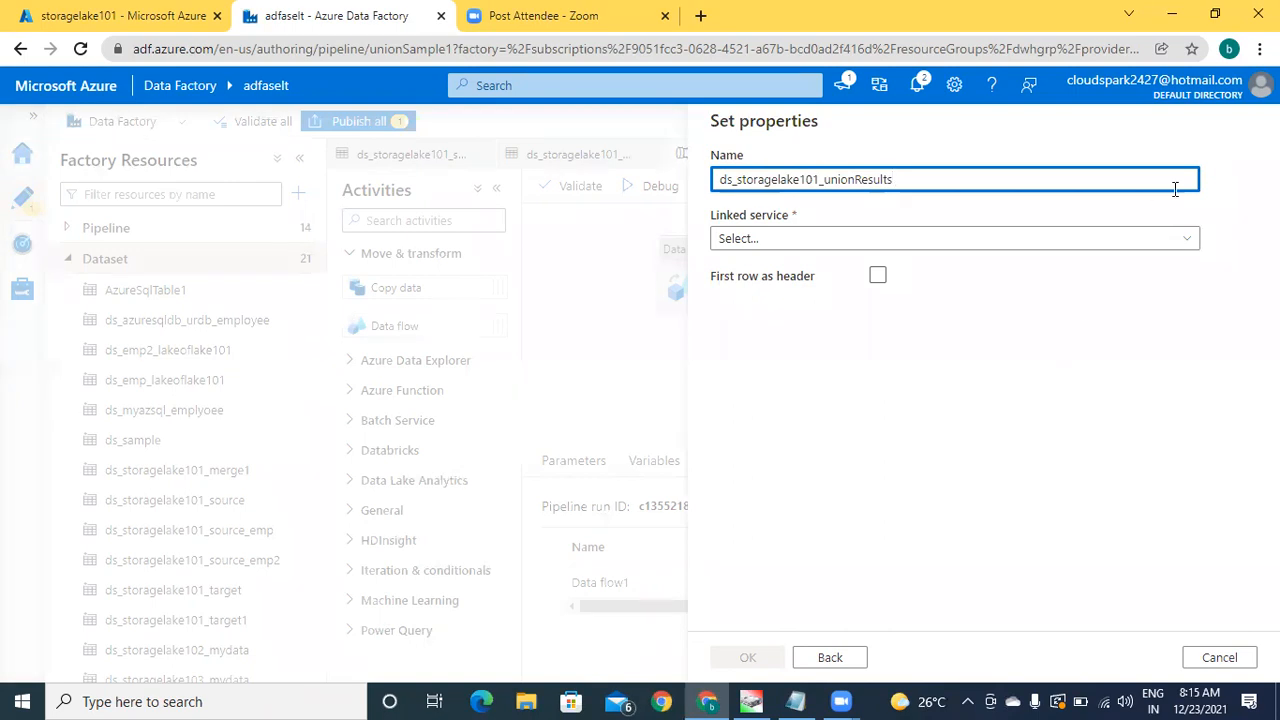
Step: Assign the ls_storagelake101 linked service to the dataset and treat the first row as header
left_click(1186, 240)
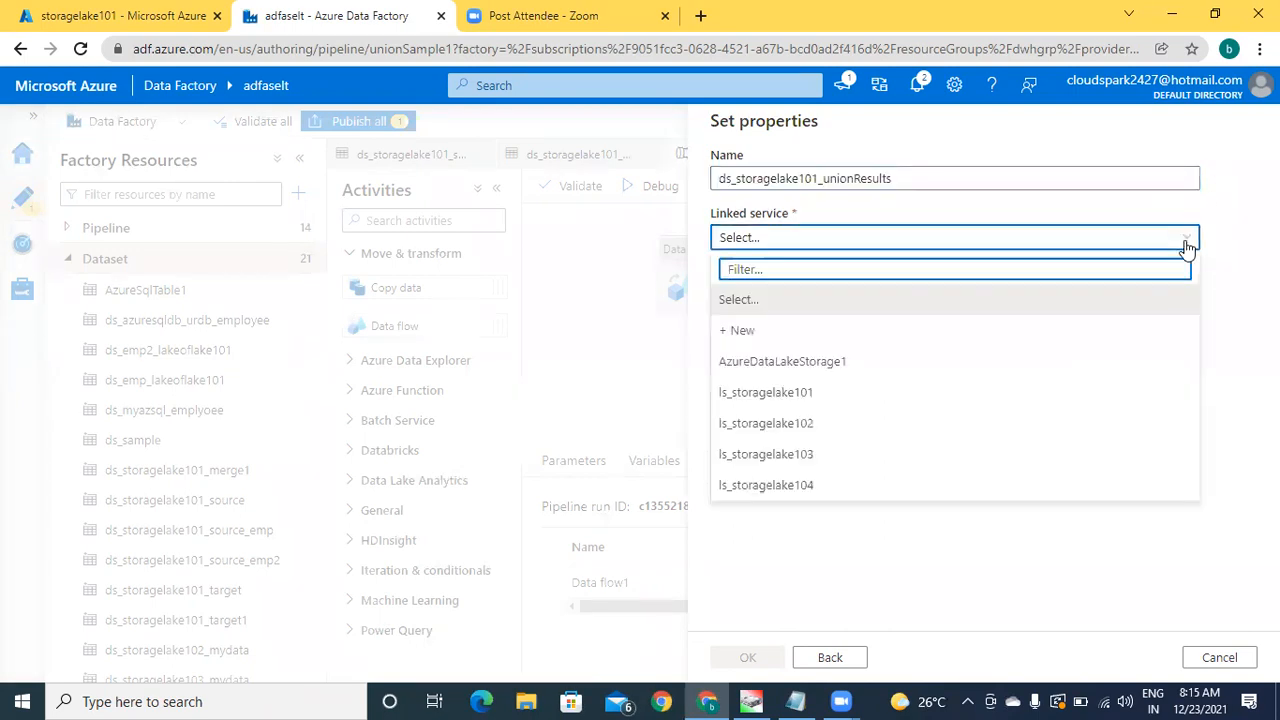
left_click(794, 396)
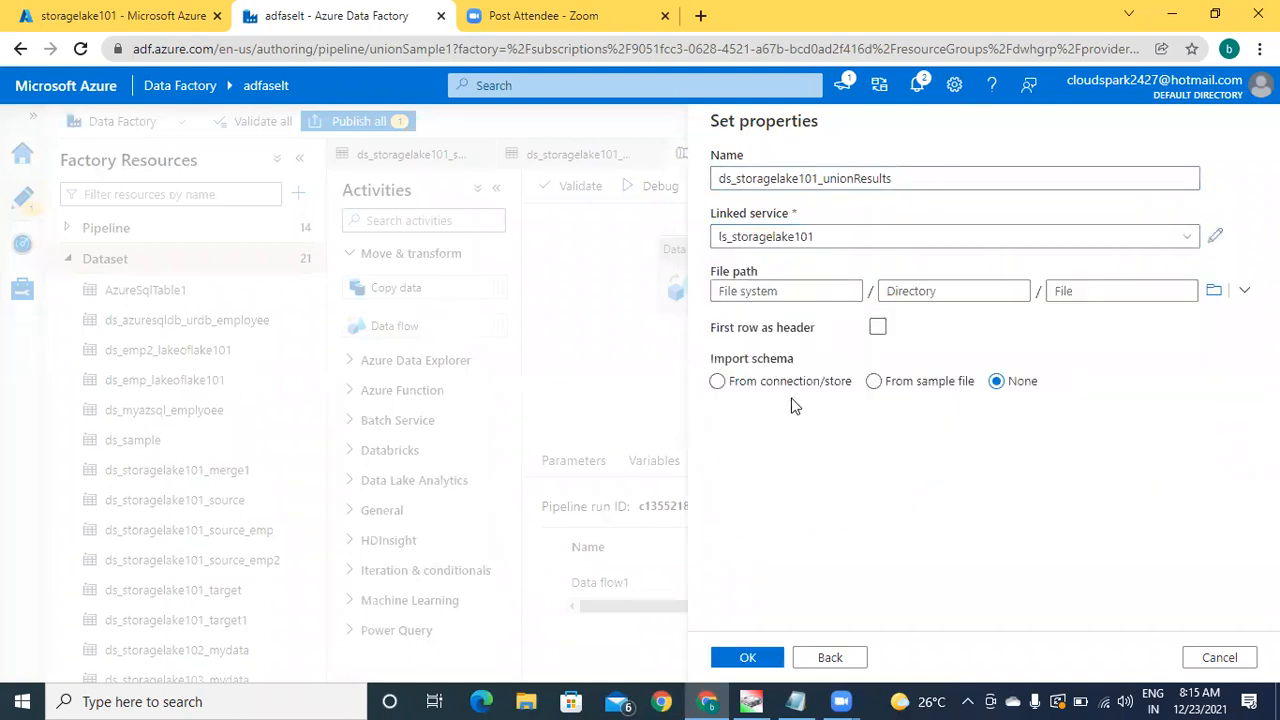
left_click(878, 327)
Step: Browse to the unionresults container for the dataset's file path and create the dataset
left_click(789, 289)
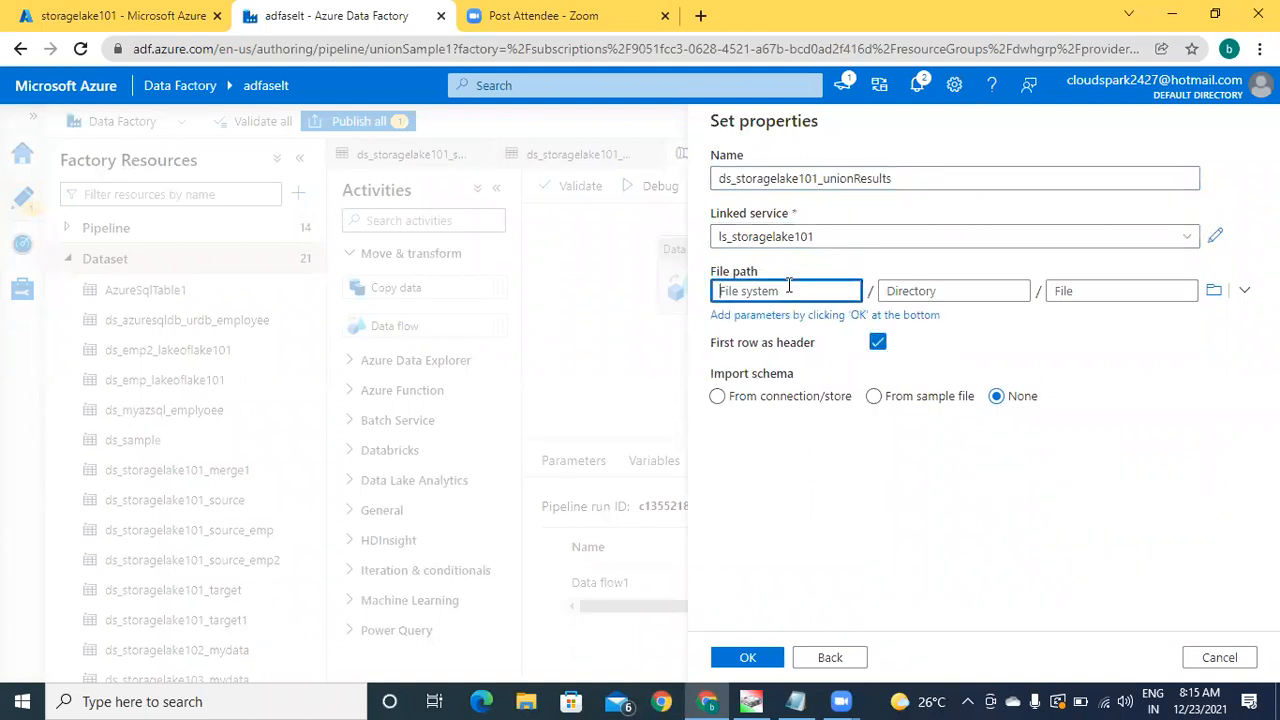
left_click(1212, 294)
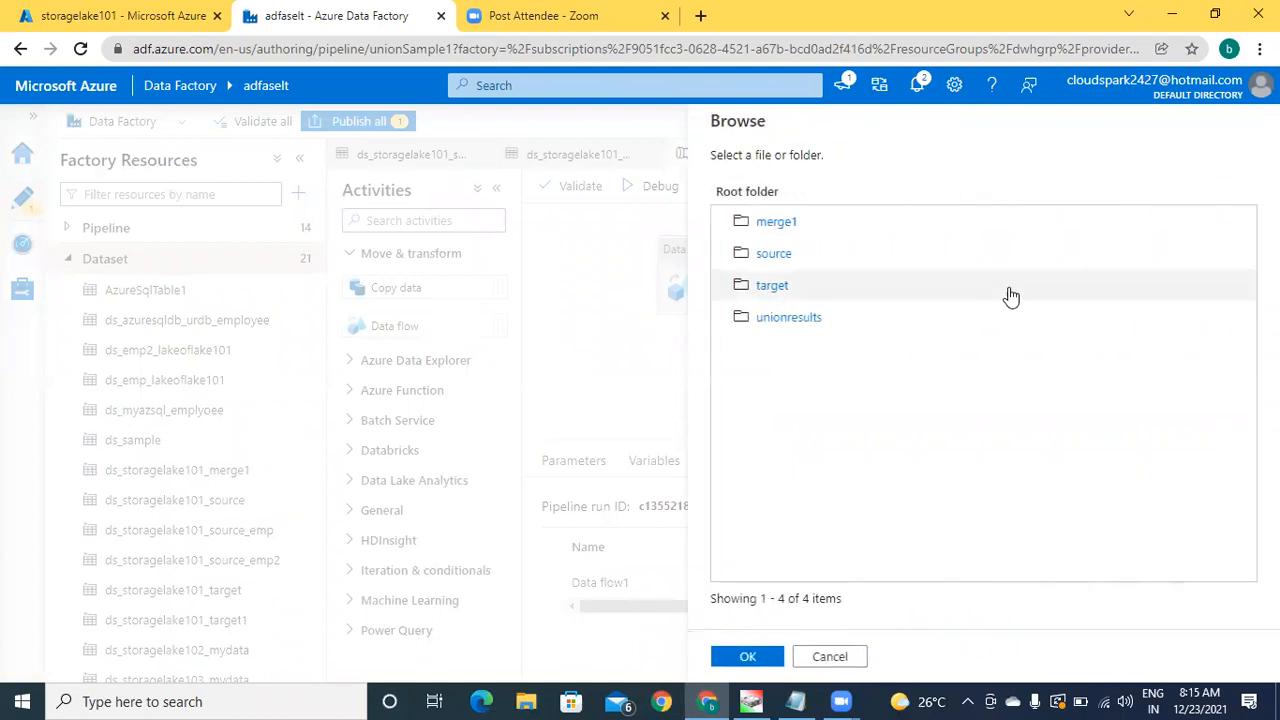
left_click(855, 320)
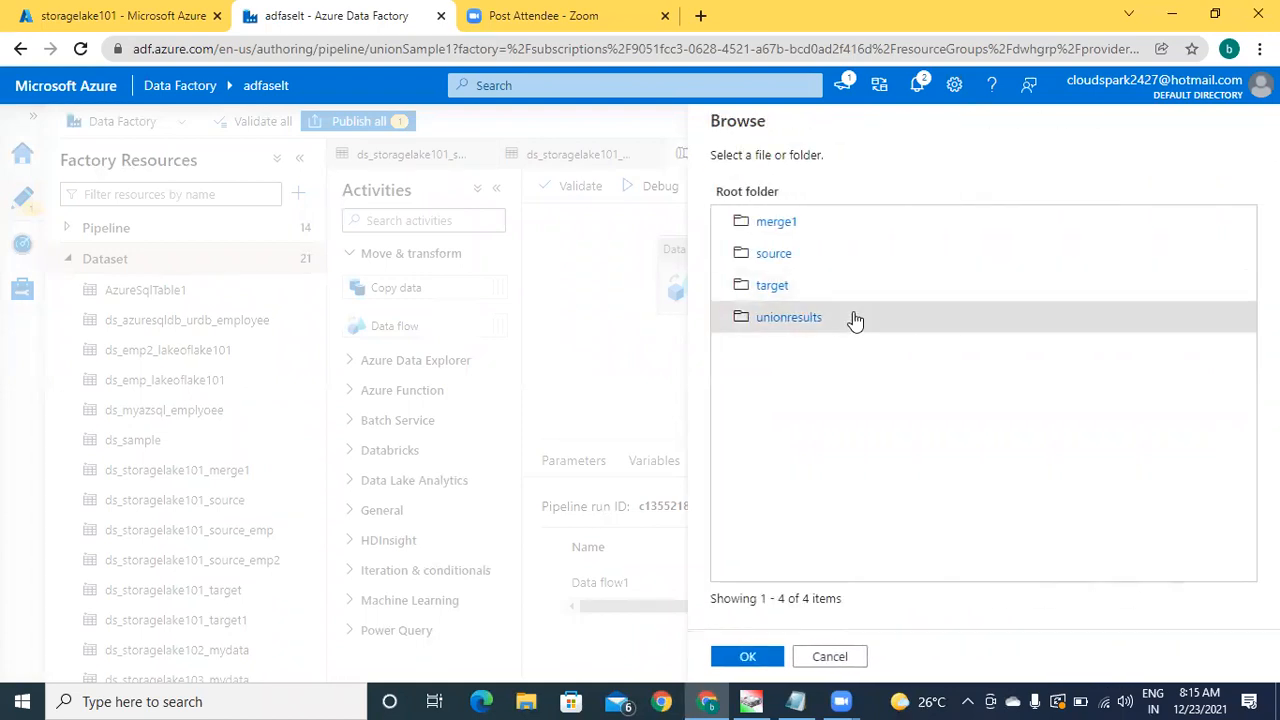
left_click(765, 664)
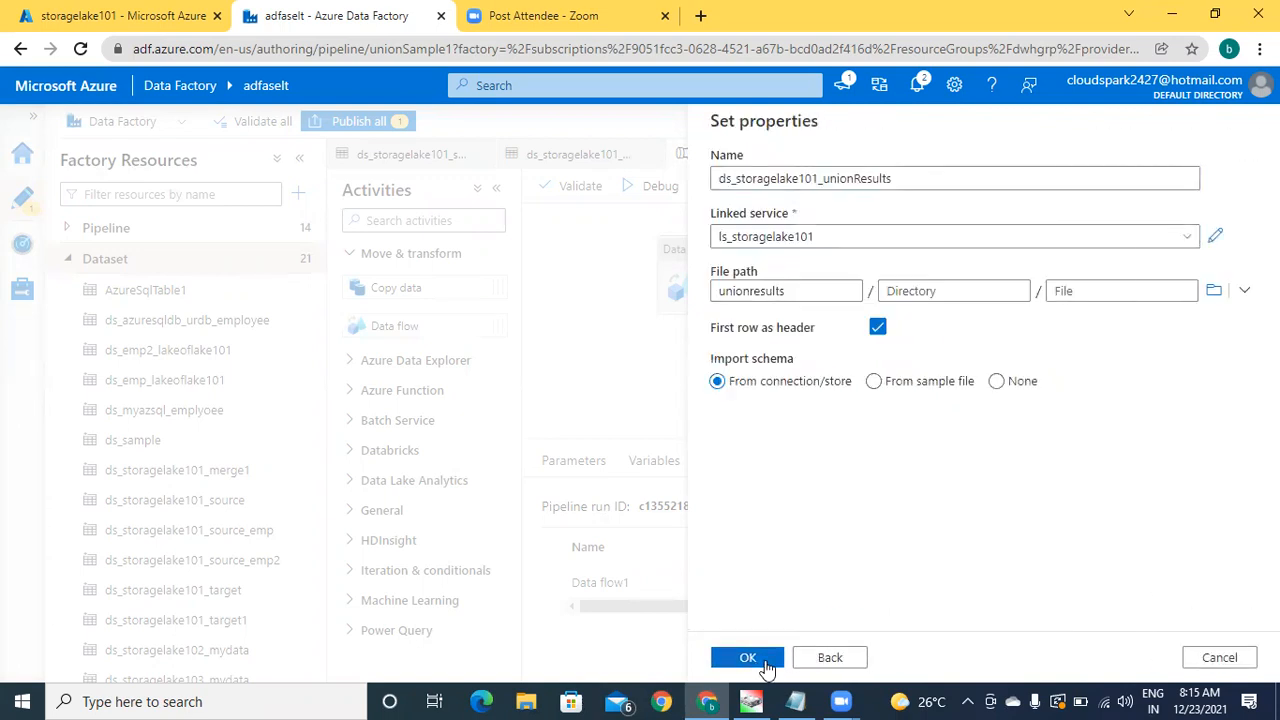
left_click(766, 666)
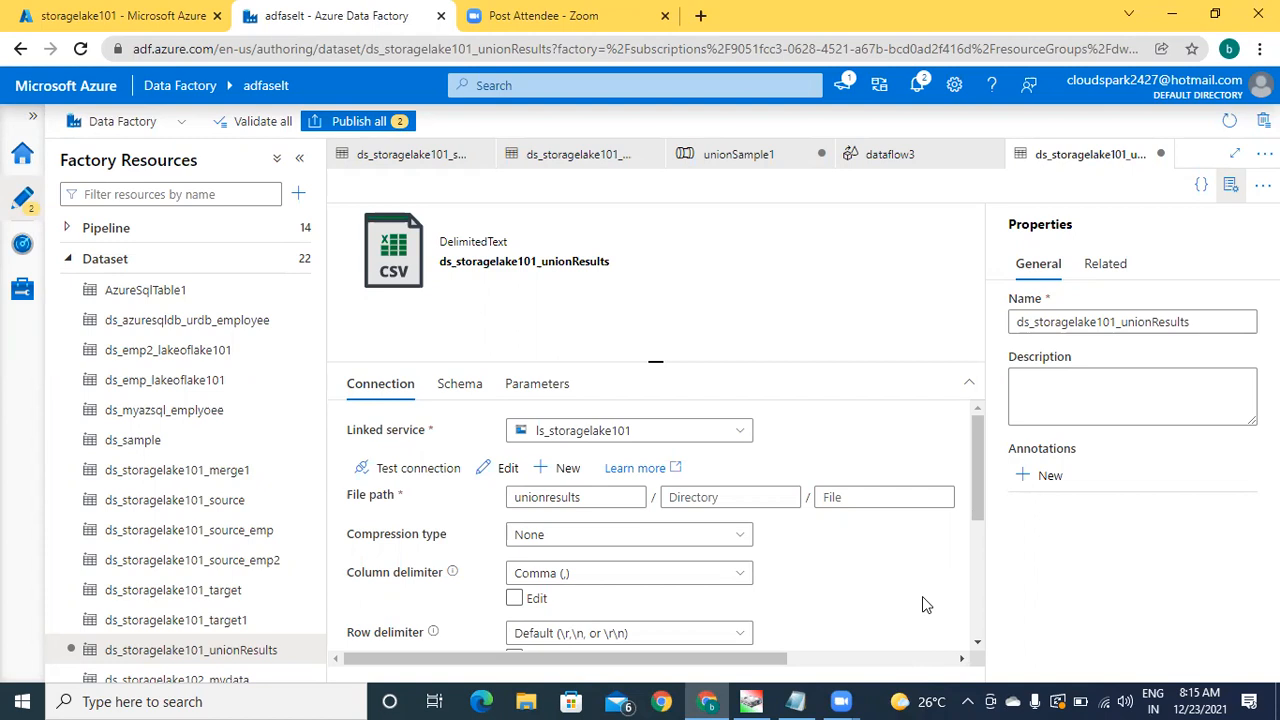
Step: Publish all pending changes of the data factory and collapse the Dataset group in the resource list
left_click(362, 121)
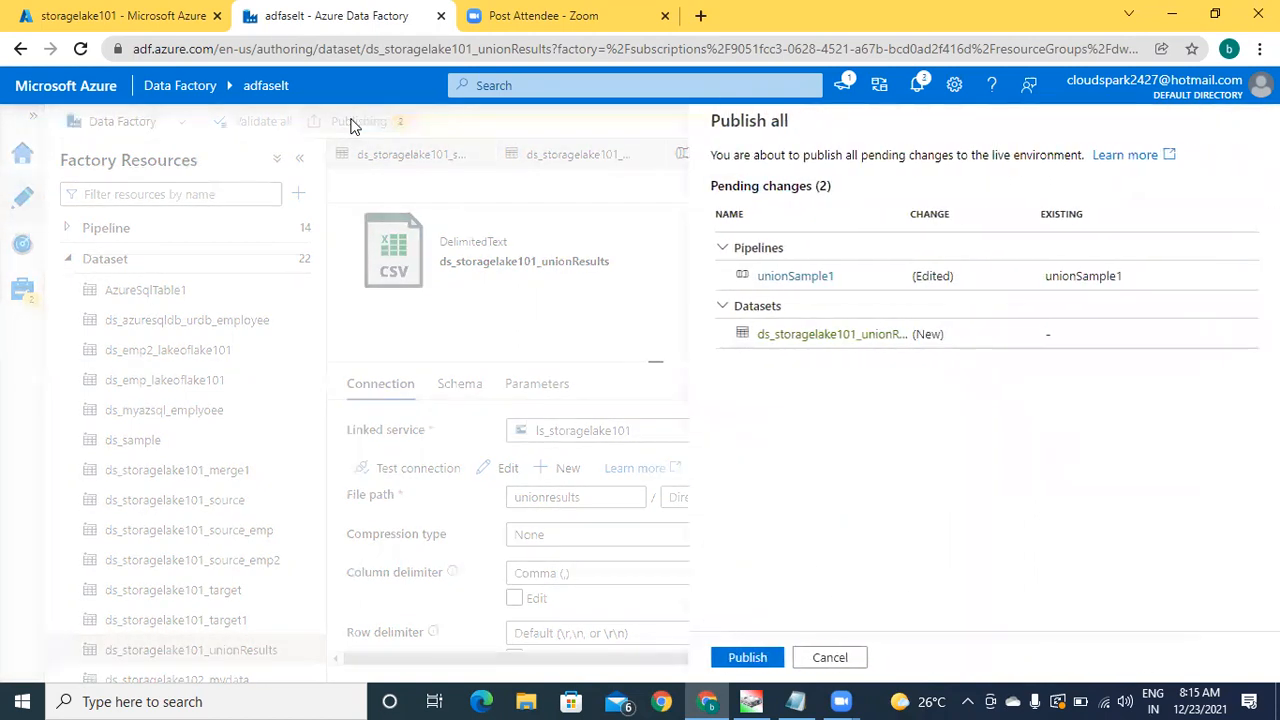
left_click(747, 659)
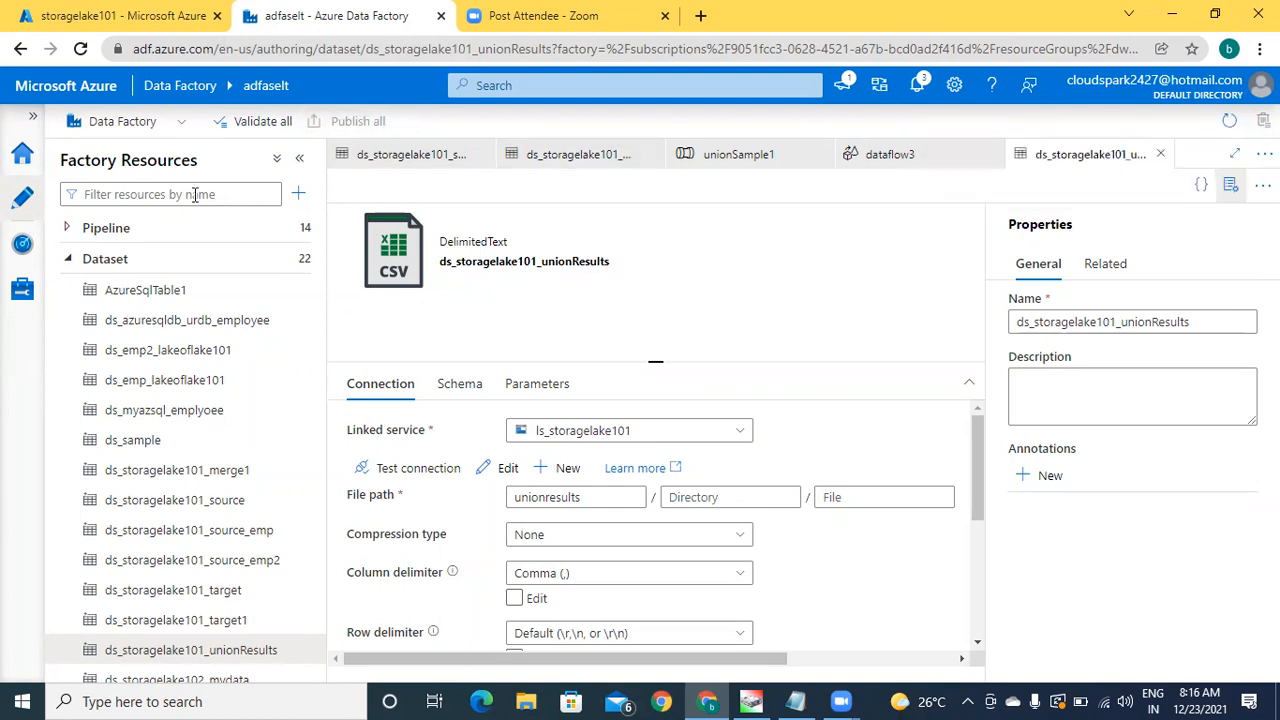
left_click(68, 262)
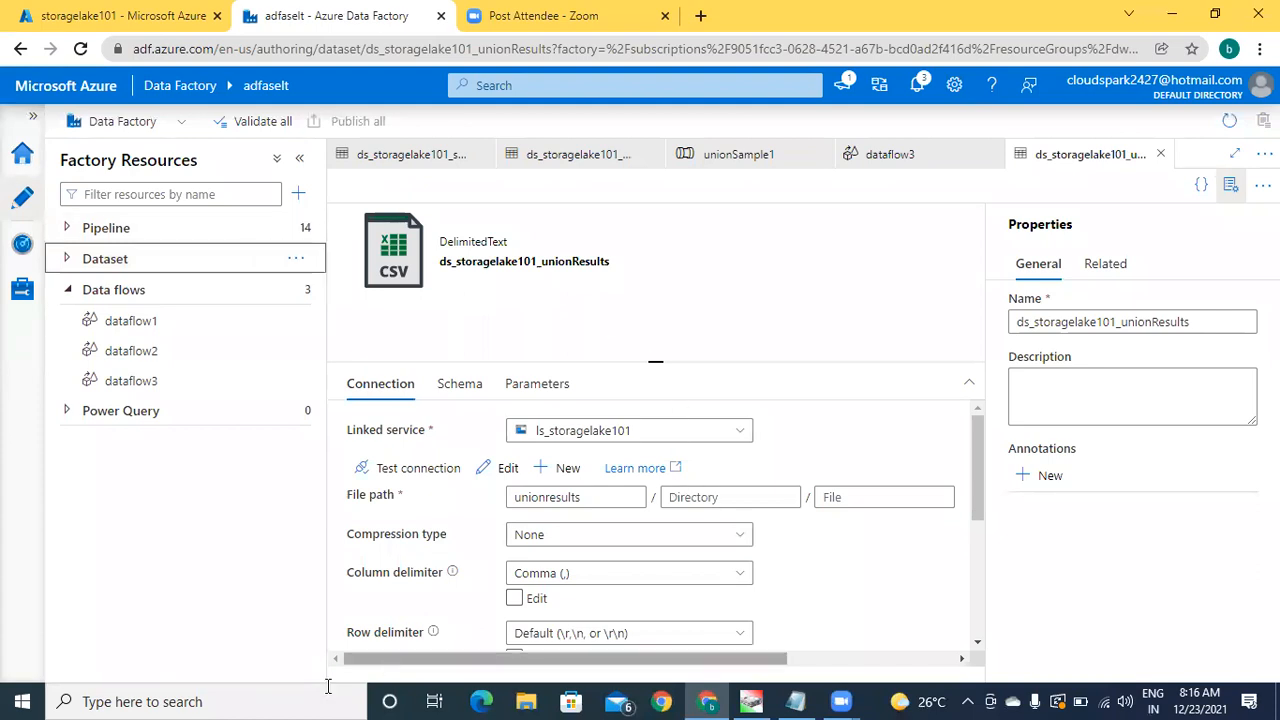
Step: Search Windows for Paint and open it with a blank canvas
left_click(281, 701)
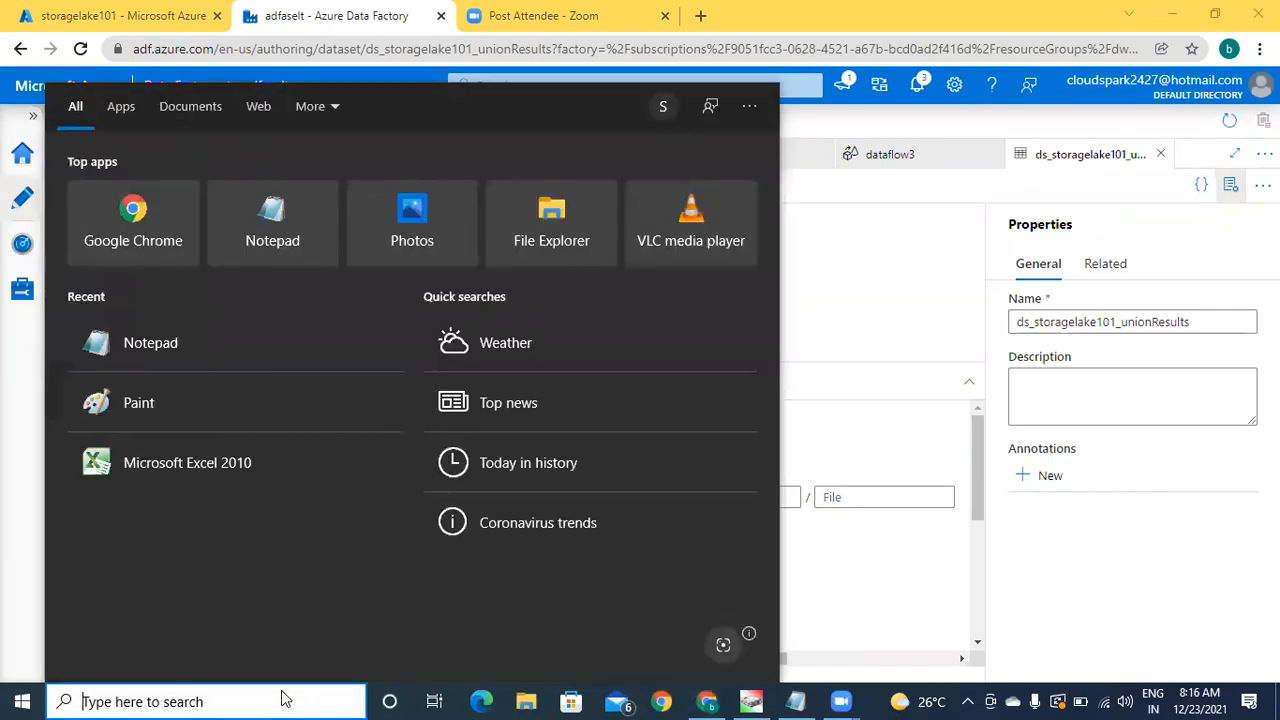
type("n")
key("BackSpace")
type("paint")
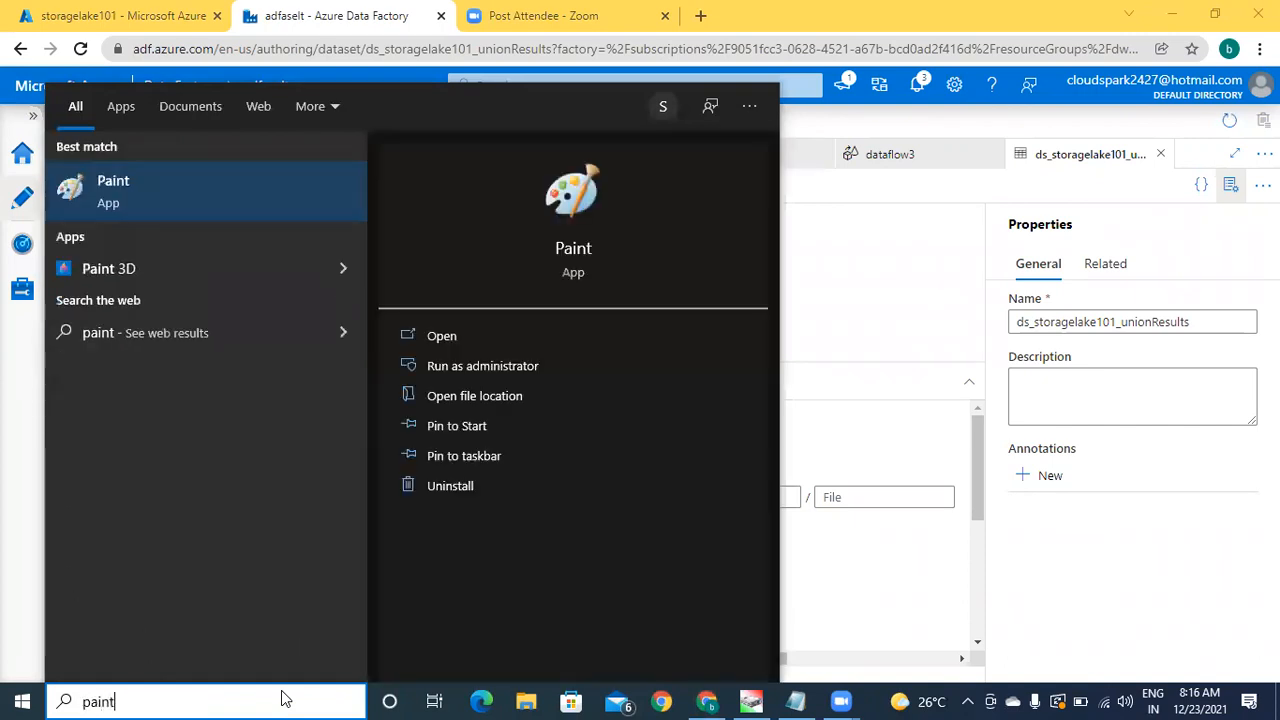
left_click(278, 215)
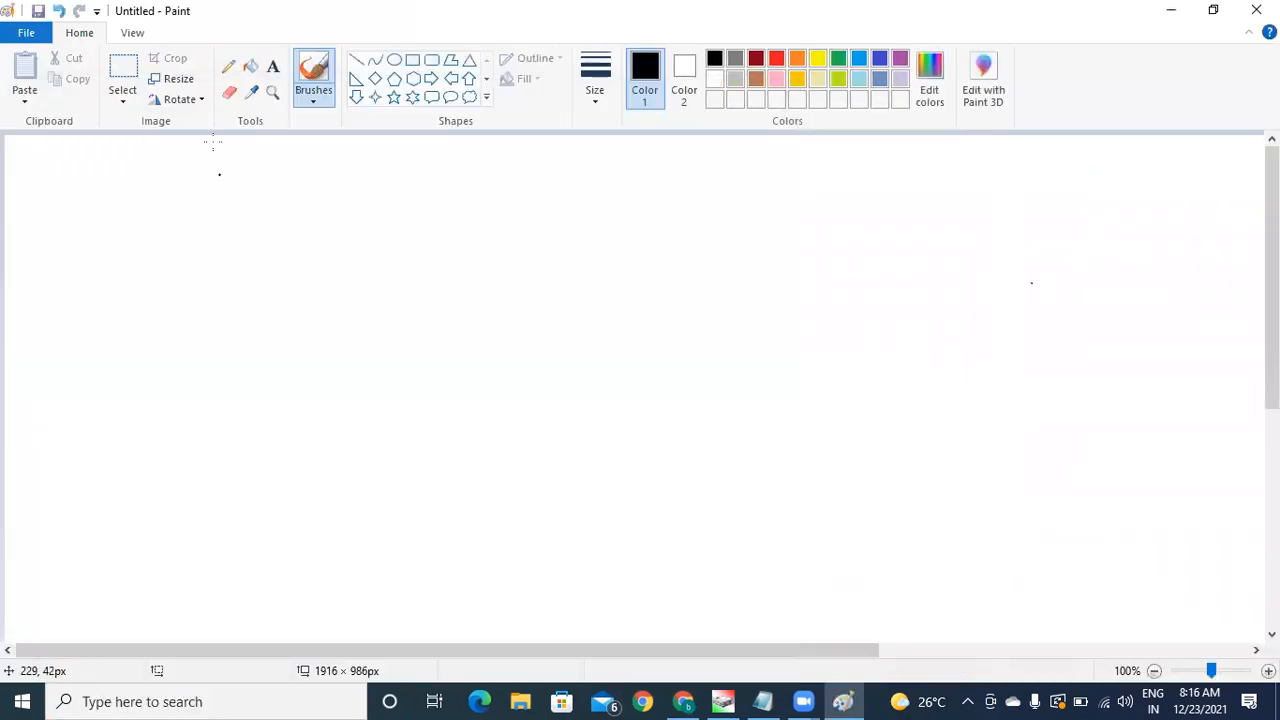
Step: Write "emp, emp2 ---> unionresults" on a single line near the canvas's upper-left corner, widening the text box to fit
left_click(412, 68)
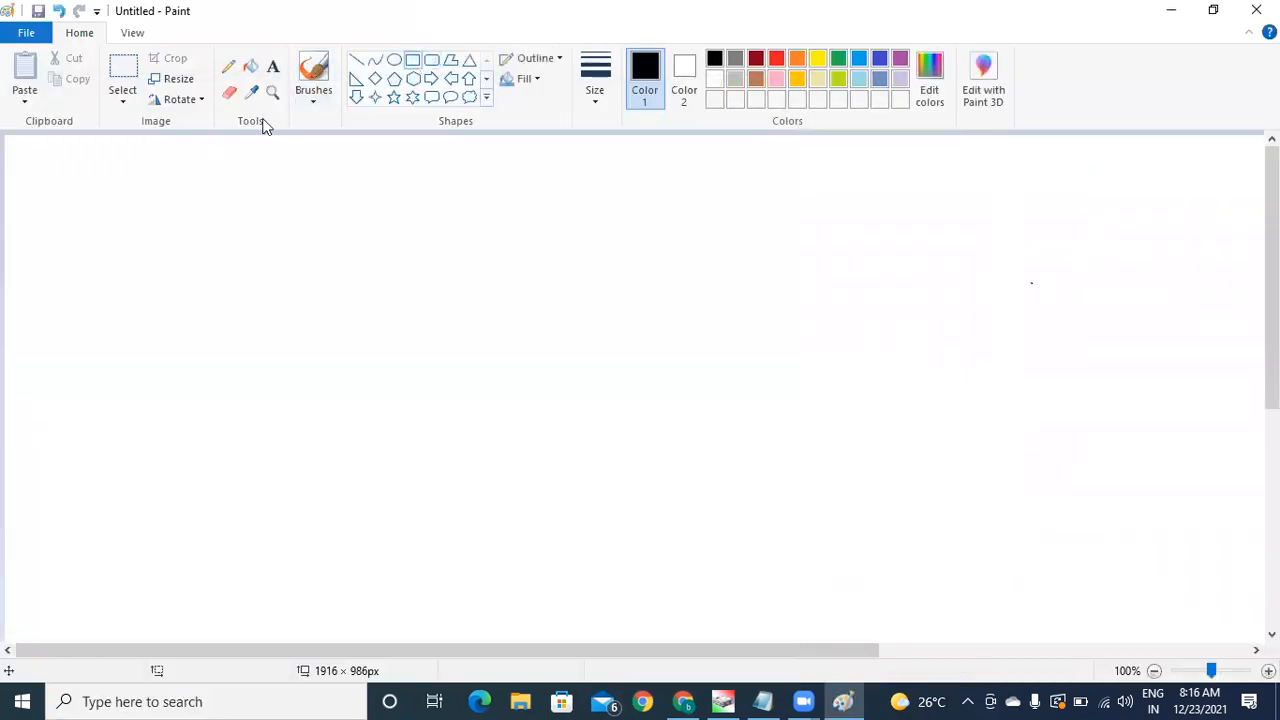
left_click(272, 68)
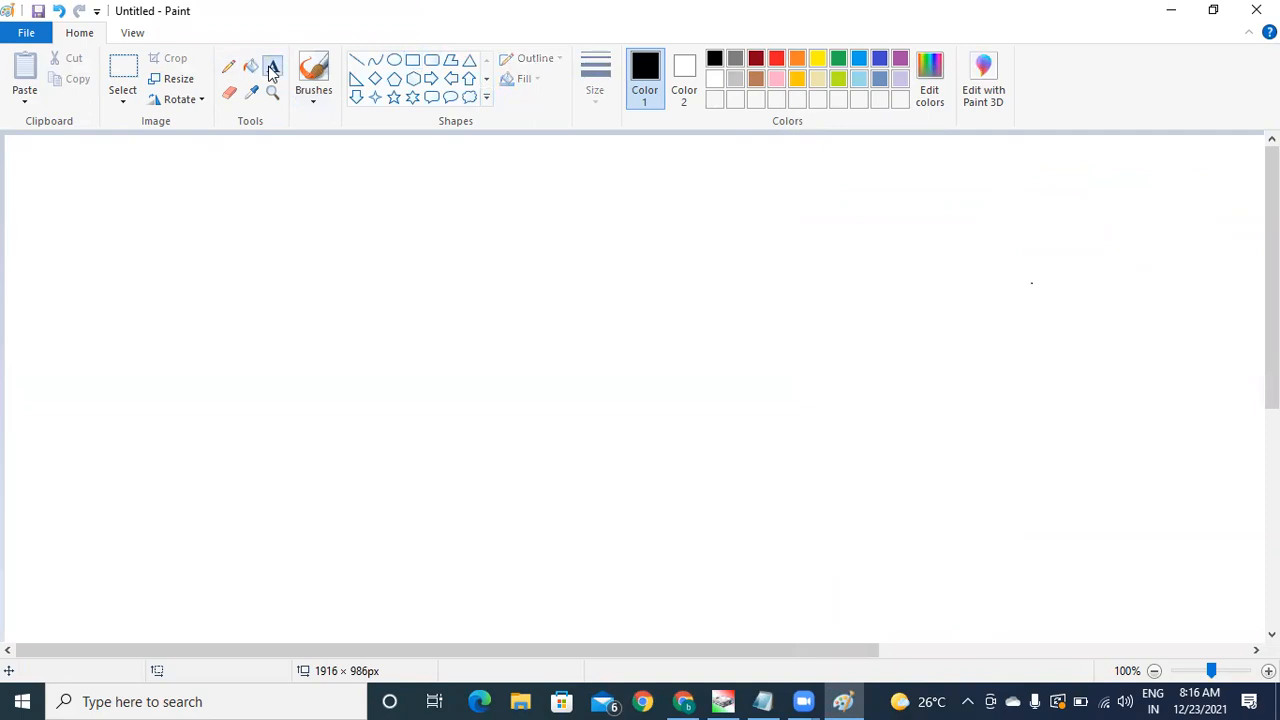
left_click(23, 167)
type("emp, em")
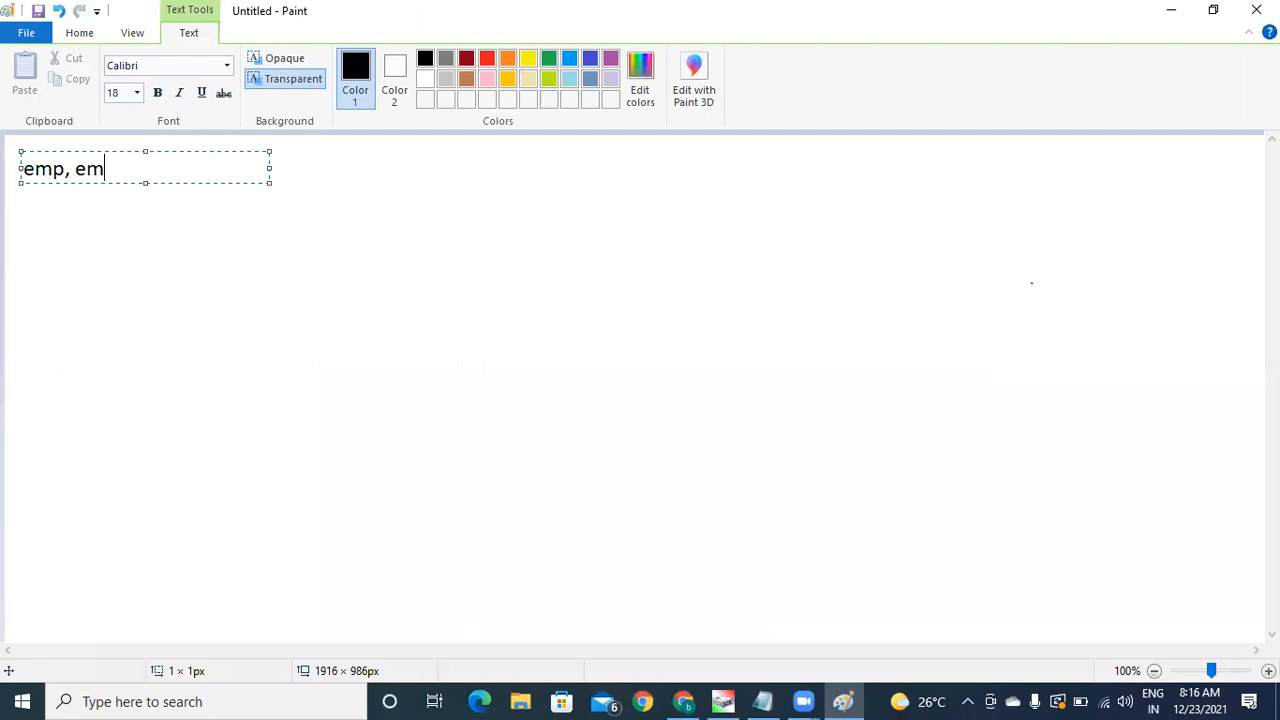
type("p2 ---> unionresults")
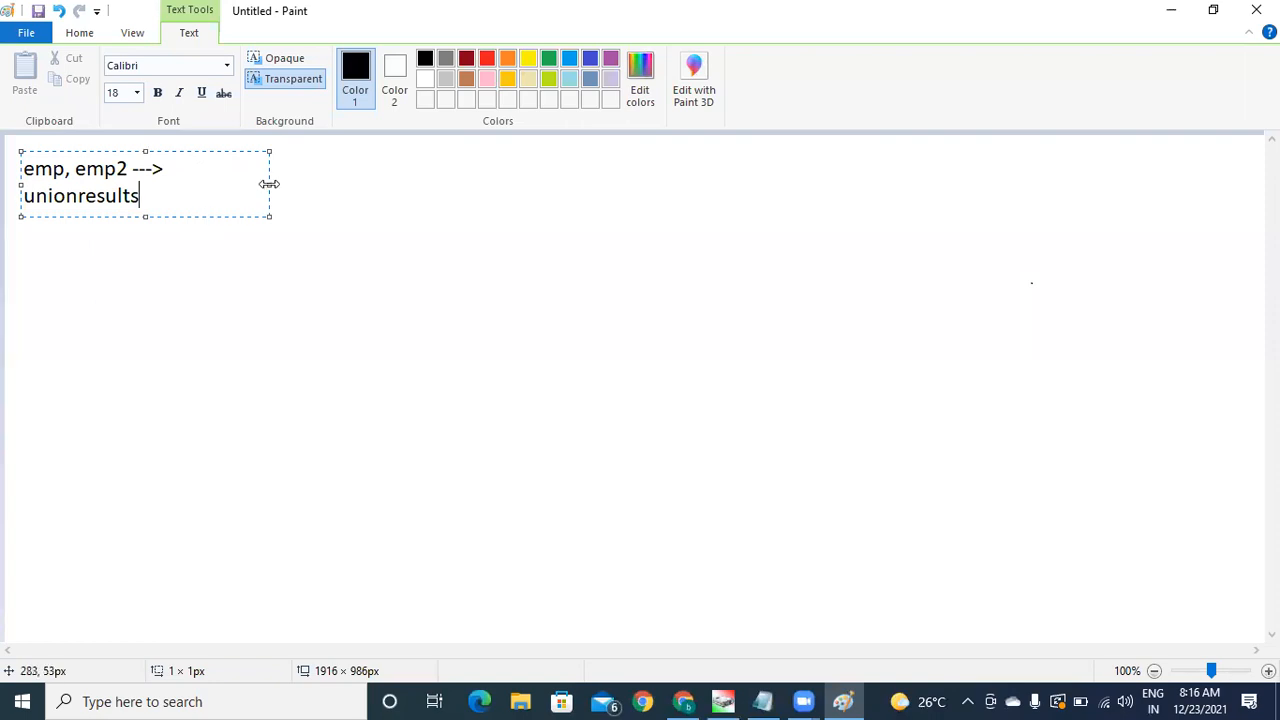
left_click_drag(269, 184, 451, 184)
left_click(603, 165)
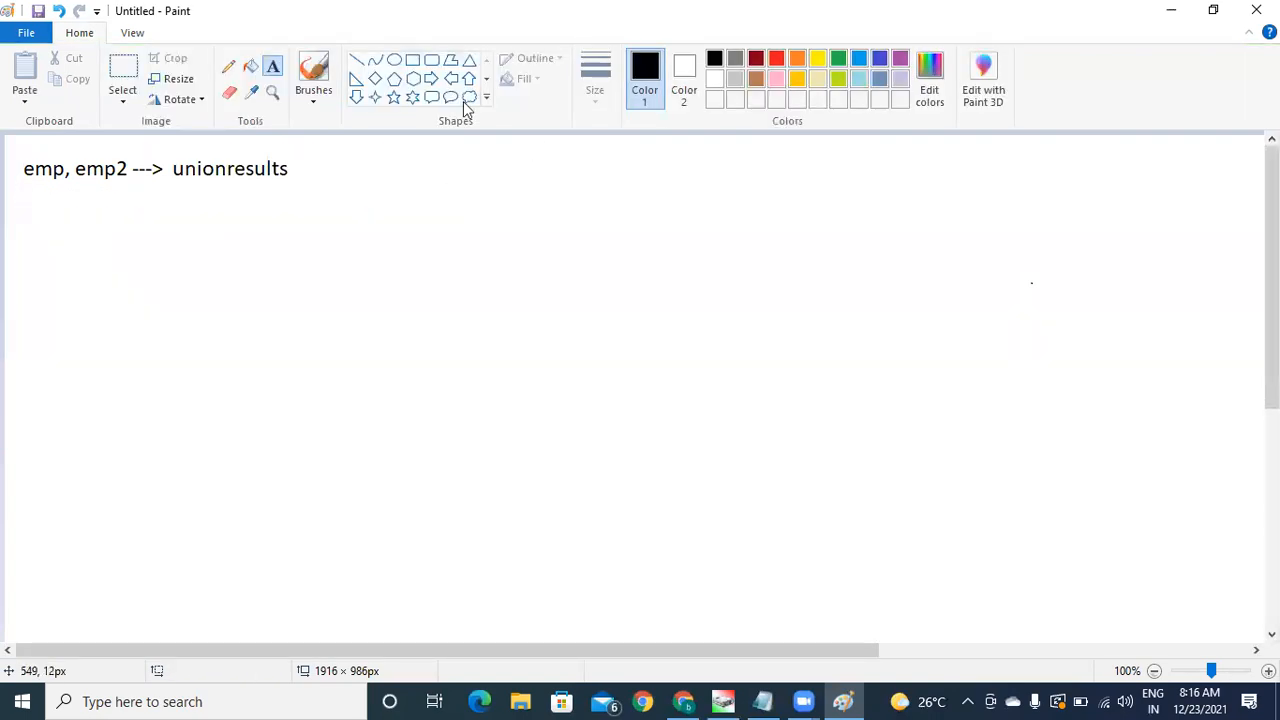
Step: Draw a black-outlined rectangle on the canvas below the start of the "emp, emp2" text line
left_click(412, 60)
left_click_drag(89, 259, 229, 353)
left_click(348, 364)
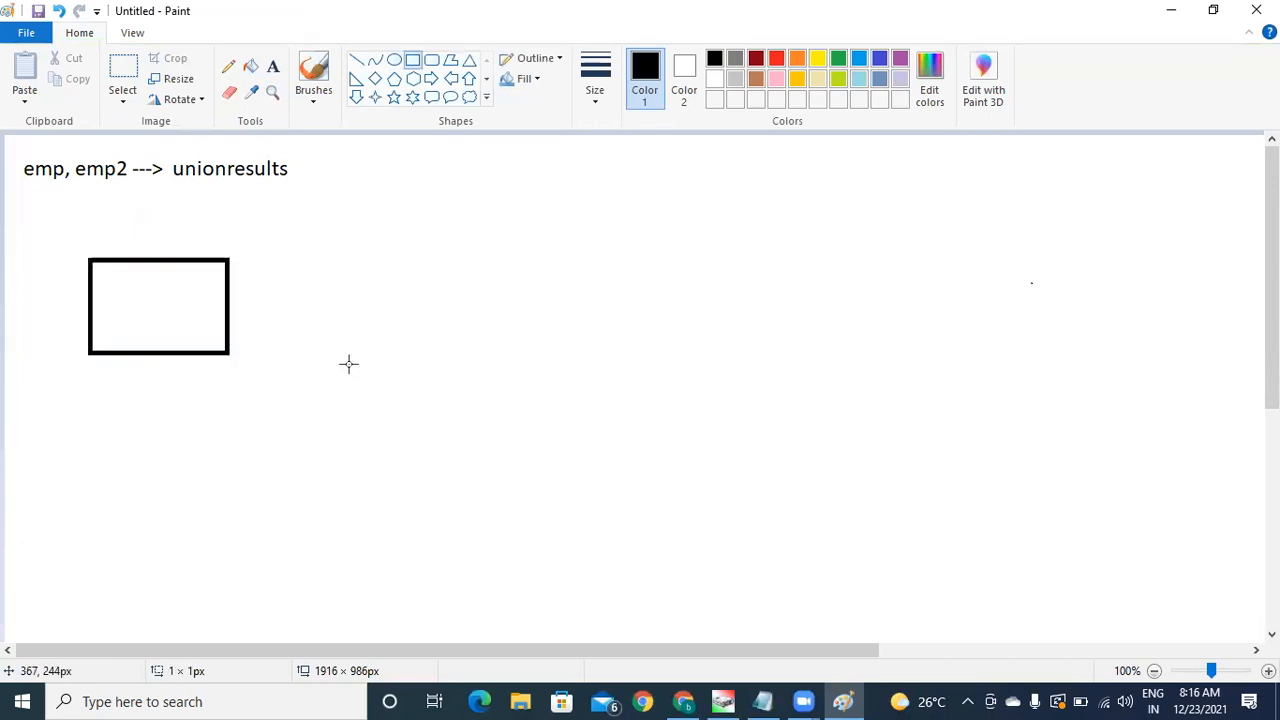
Step: Label the rectangle with "source1" and "emp" on two lines inside it
left_click(273, 70)
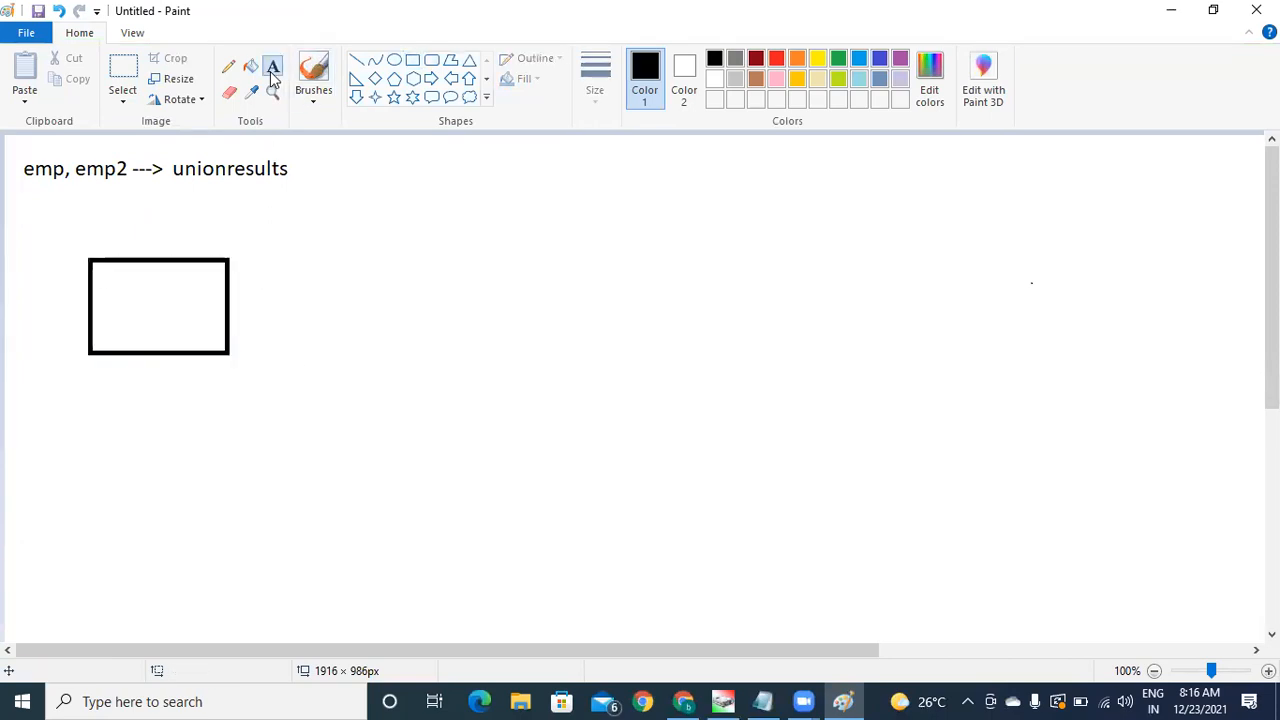
left_click(114, 290)
type("source1")
key("Return")
type("emp")
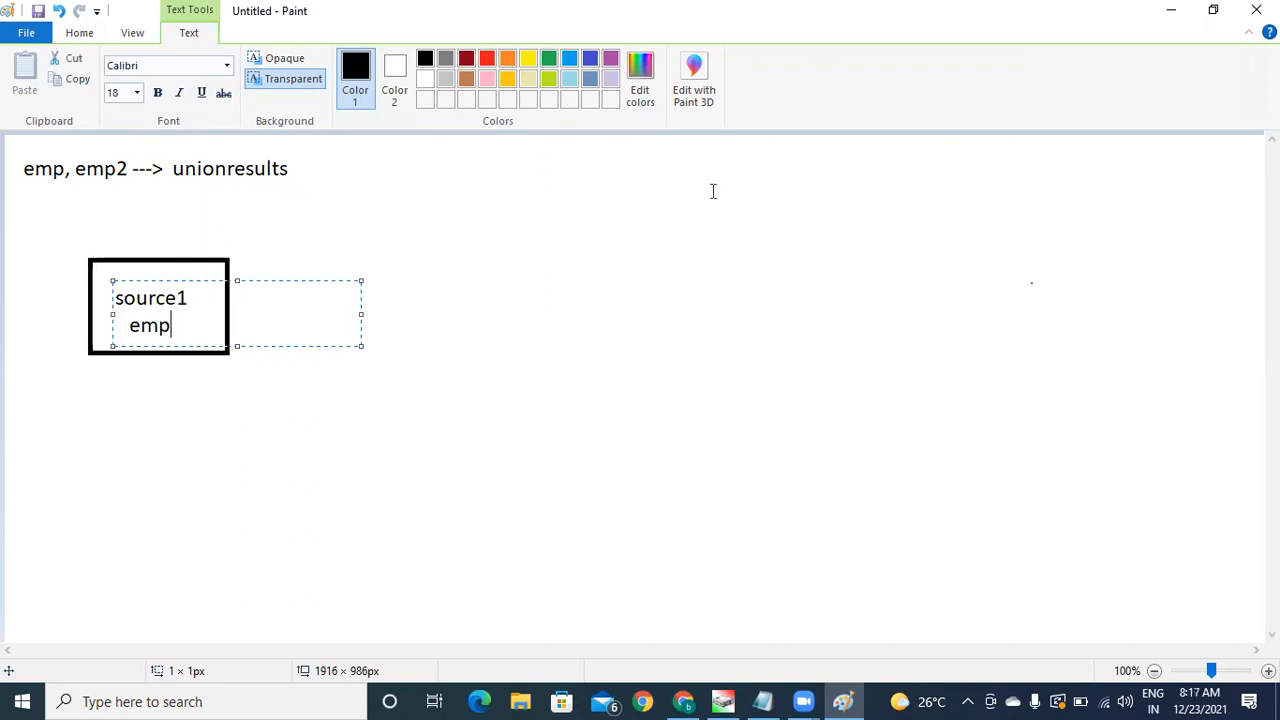
Step: Draw a second black-outlined rectangle directly below the source1 box, about the same width
left_click(549, 423)
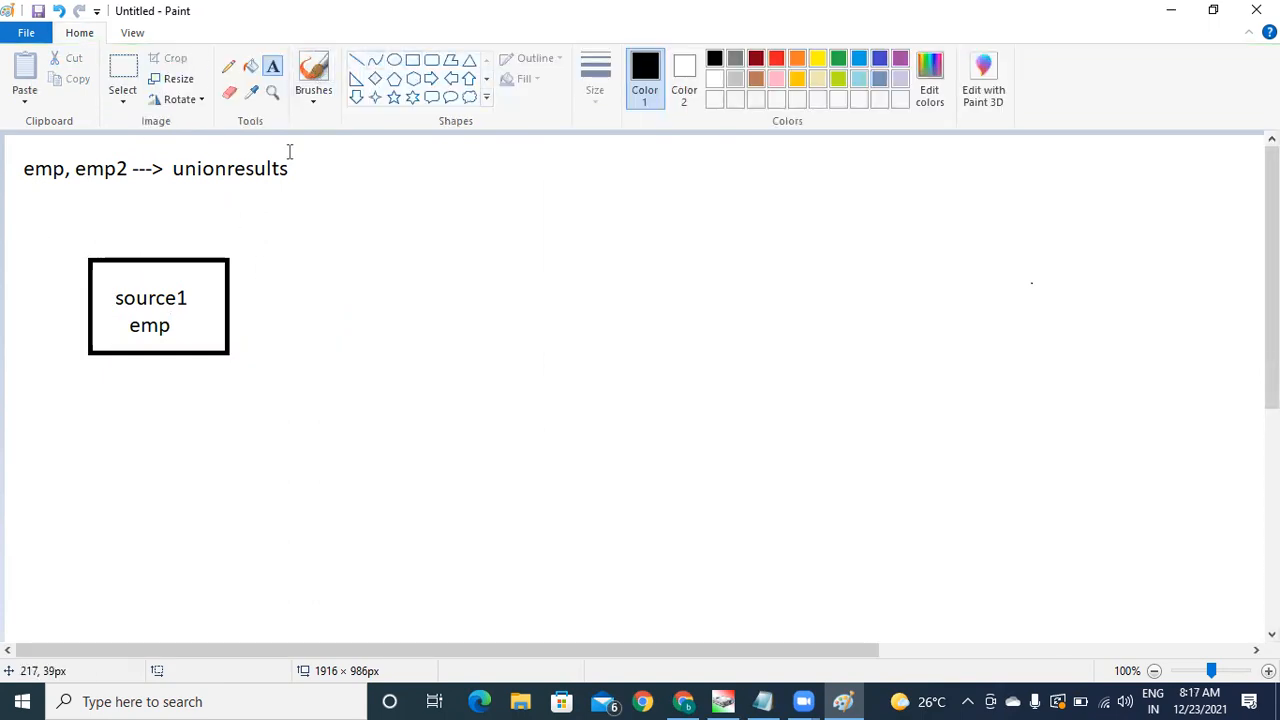
left_click(411, 63)
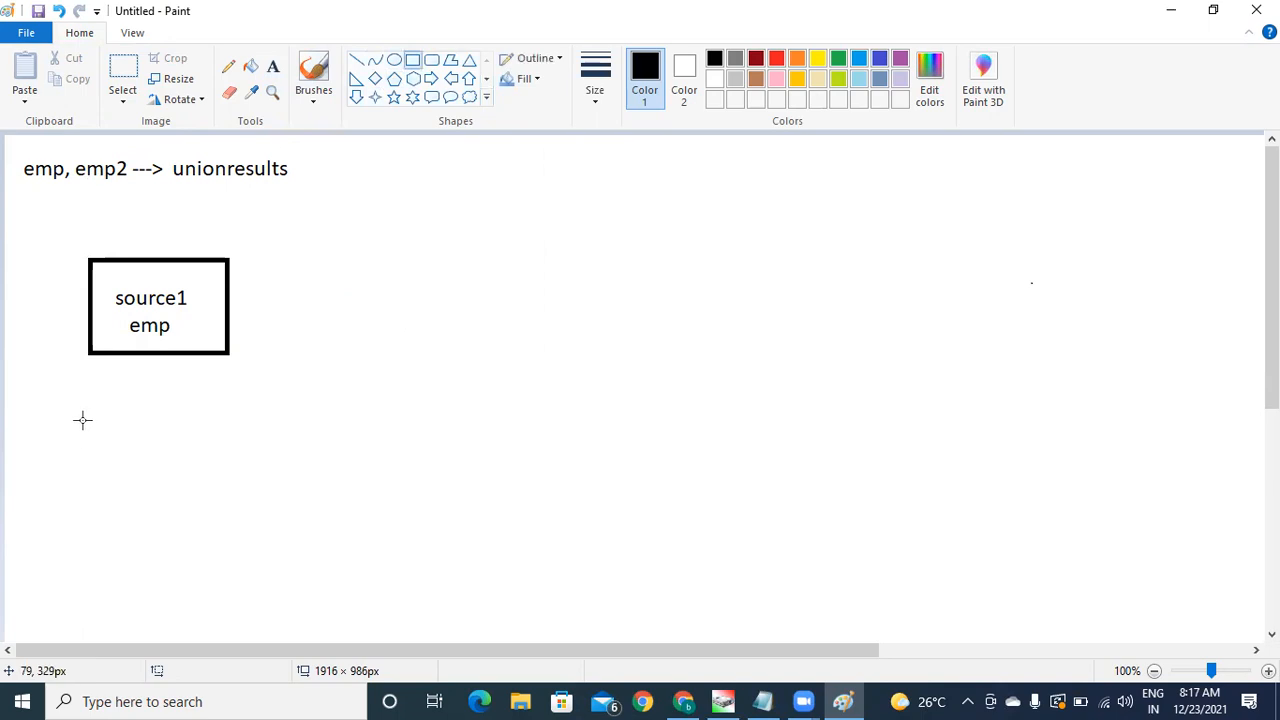
left_click_drag(90, 418, 223, 527)
left_click(320, 514)
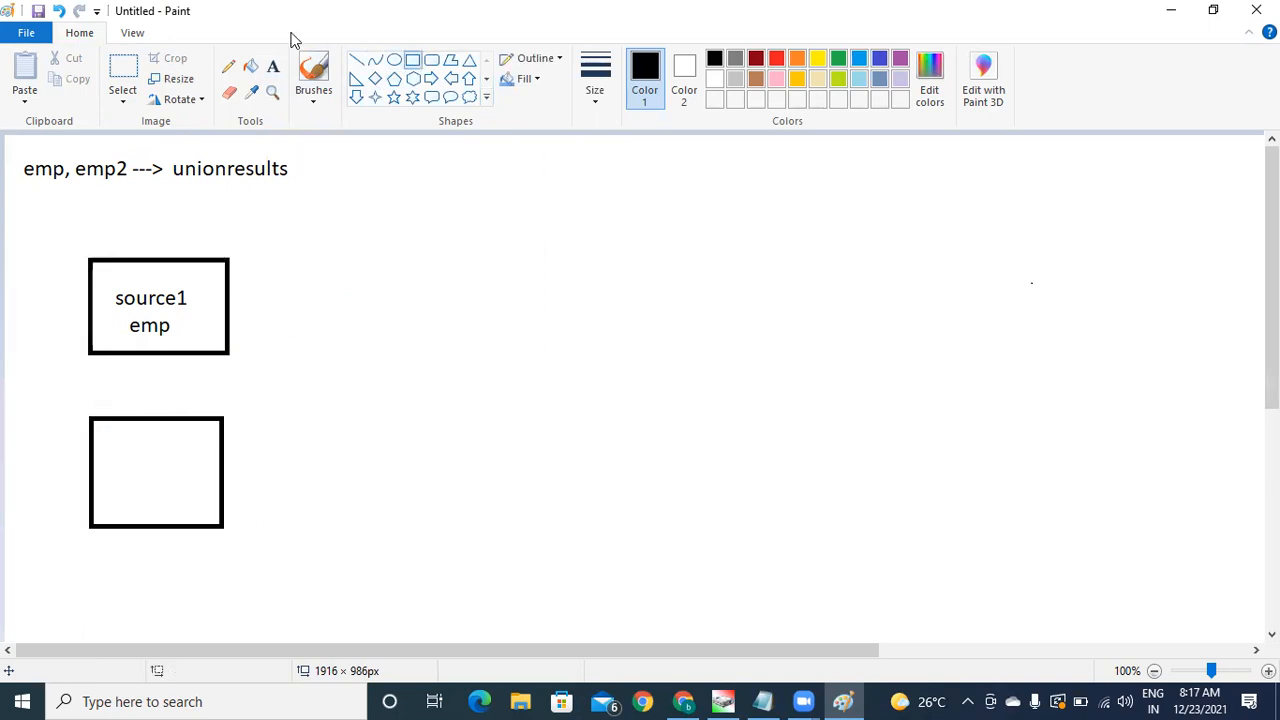
Step: Label the lower rectangle with "source2" and an indented "emp2" on two lines inside it
left_click(273, 67)
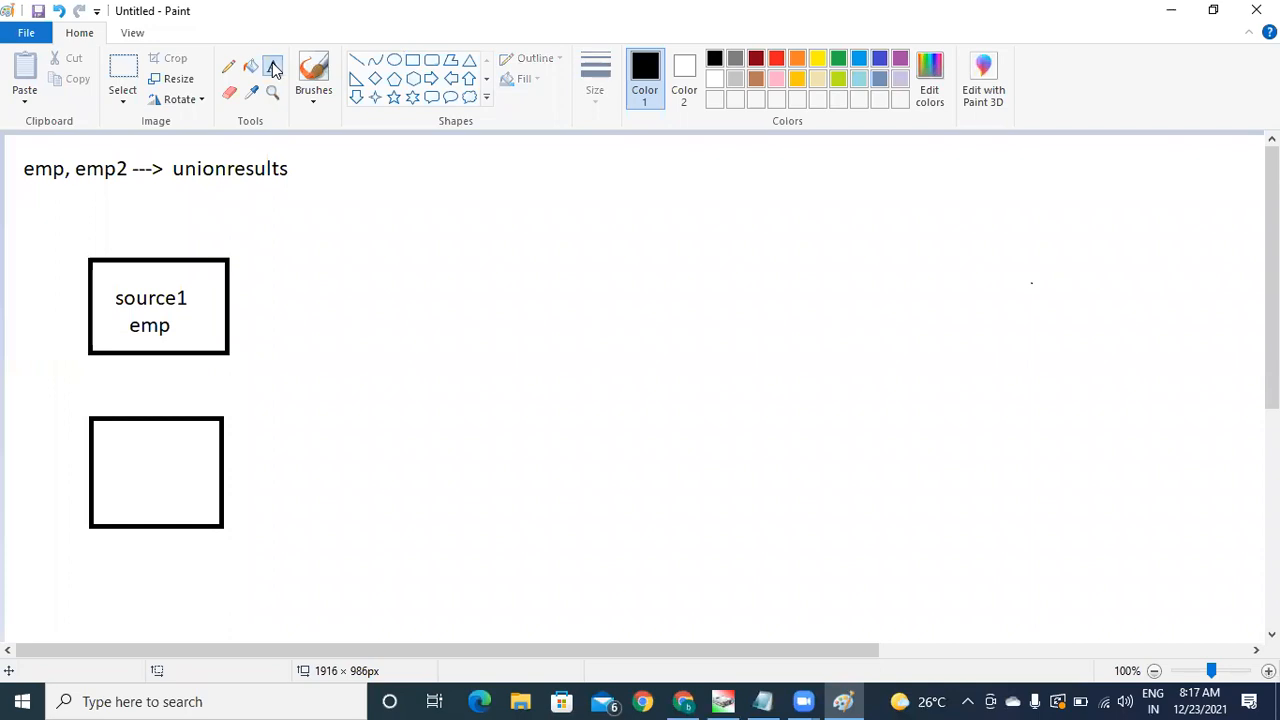
left_click(108, 446)
type("sour")
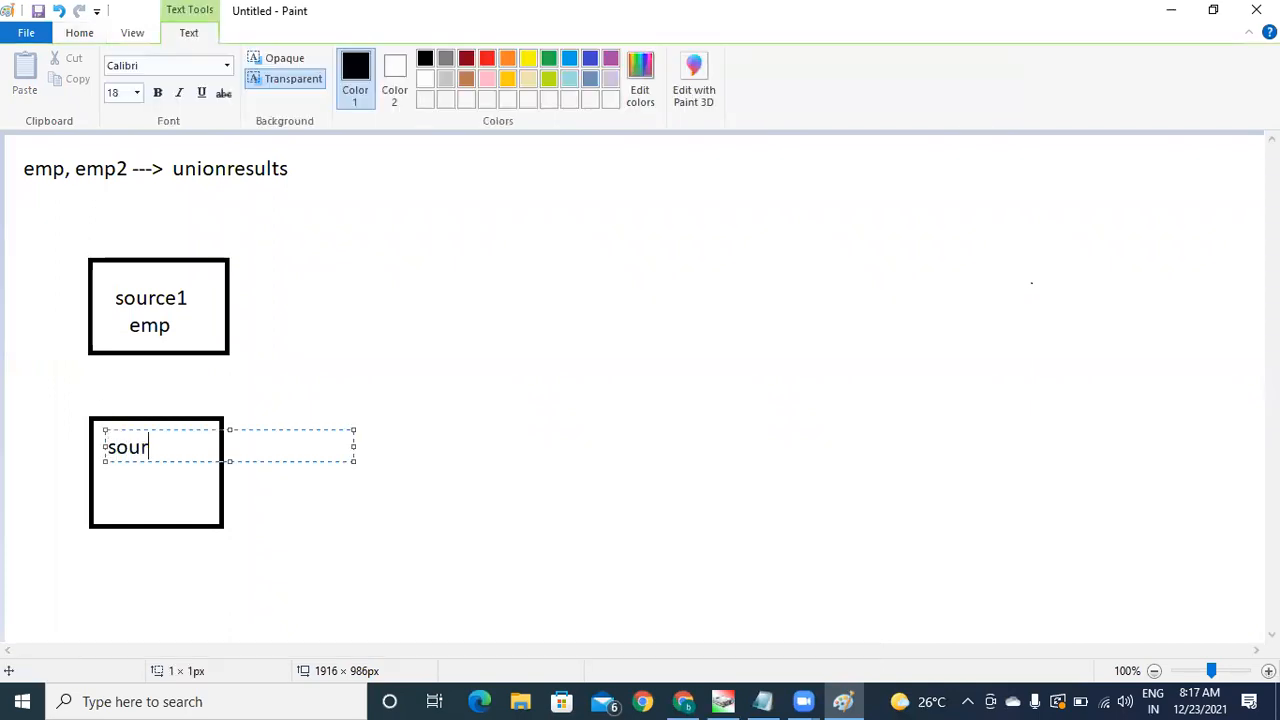
type("ce2")
key("Return")
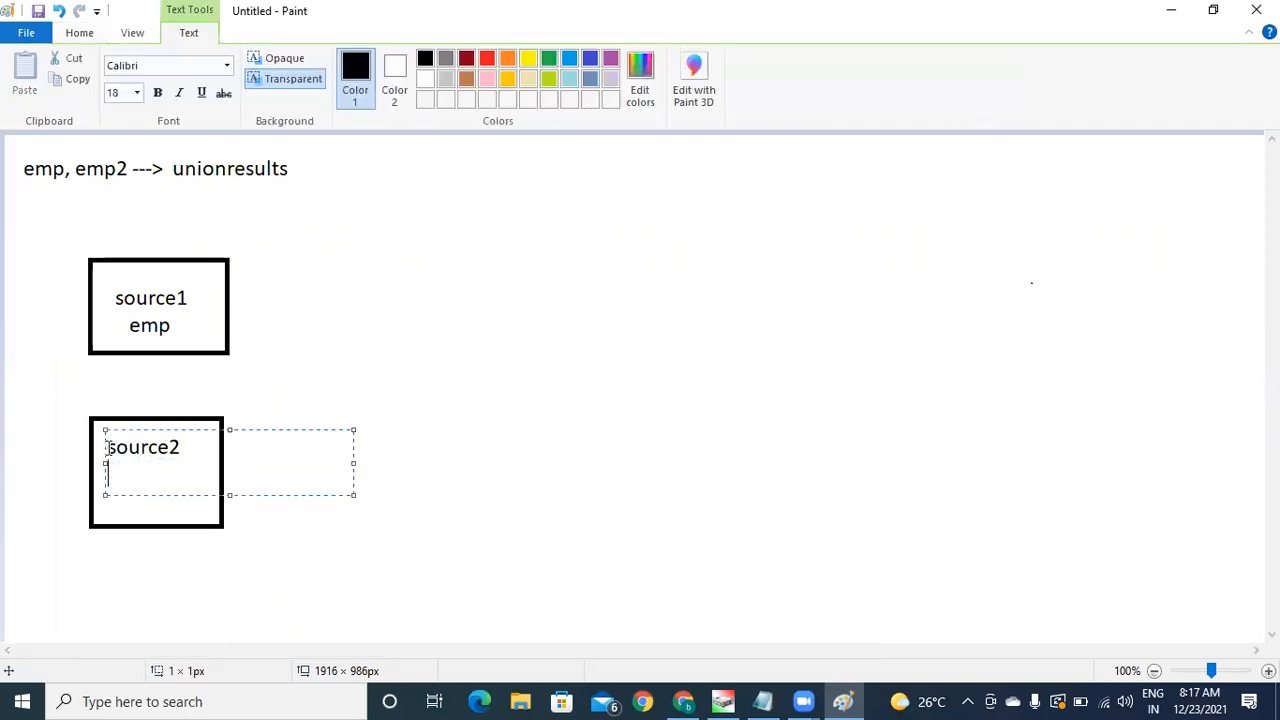
type("emp2")
left_click(588, 482)
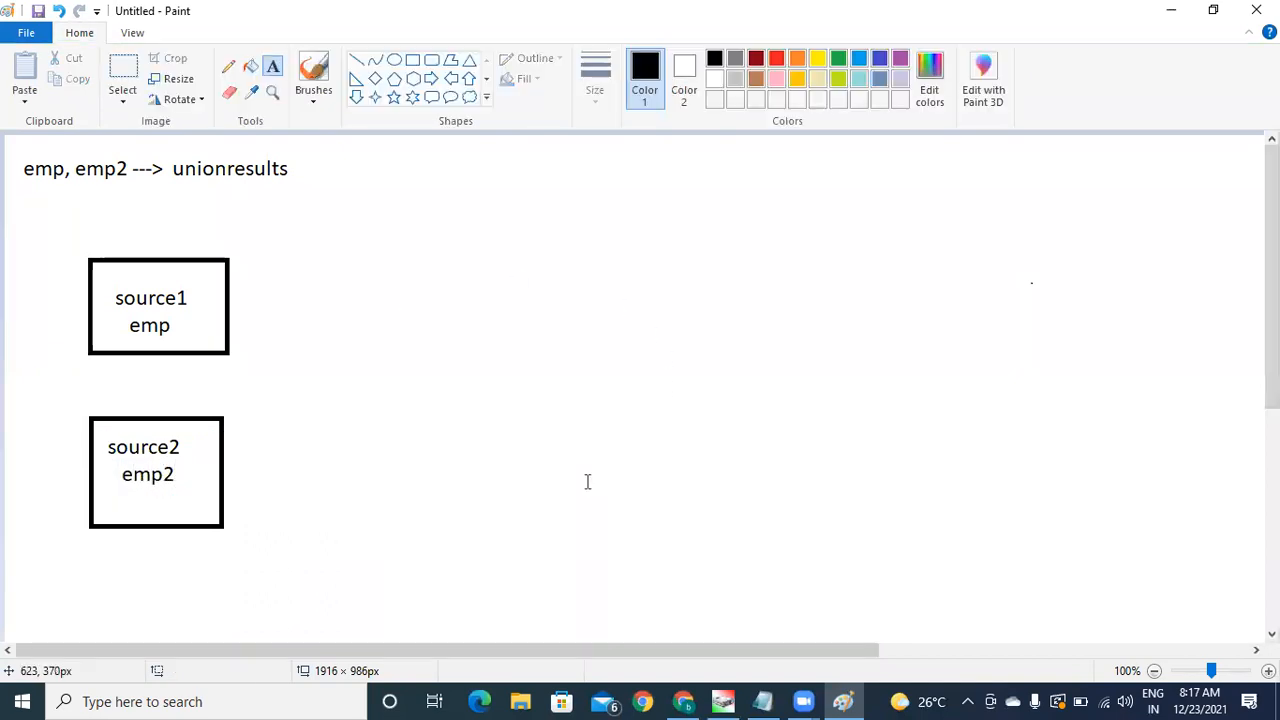
Step: Draw a wider rectangle to the right of the two source boxes, between their heights, and label it "union"
left_click(413, 61)
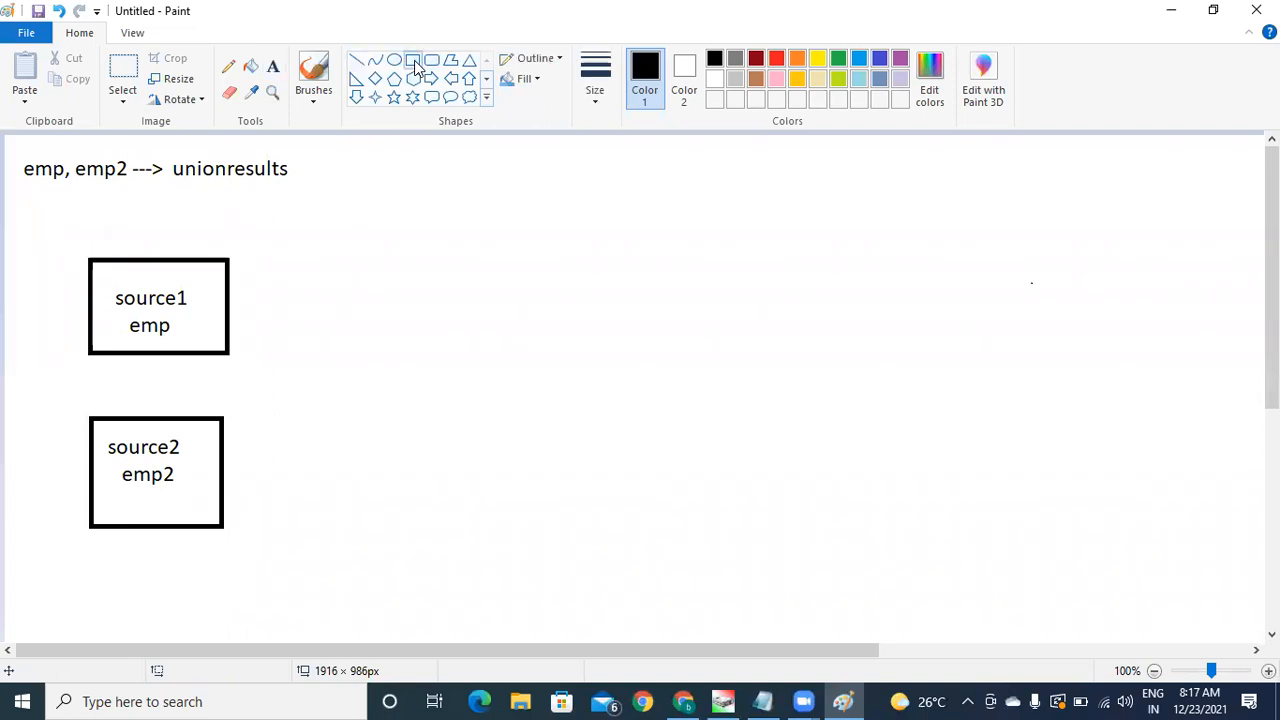
left_click_drag(376, 304, 578, 415)
left_click(729, 377)
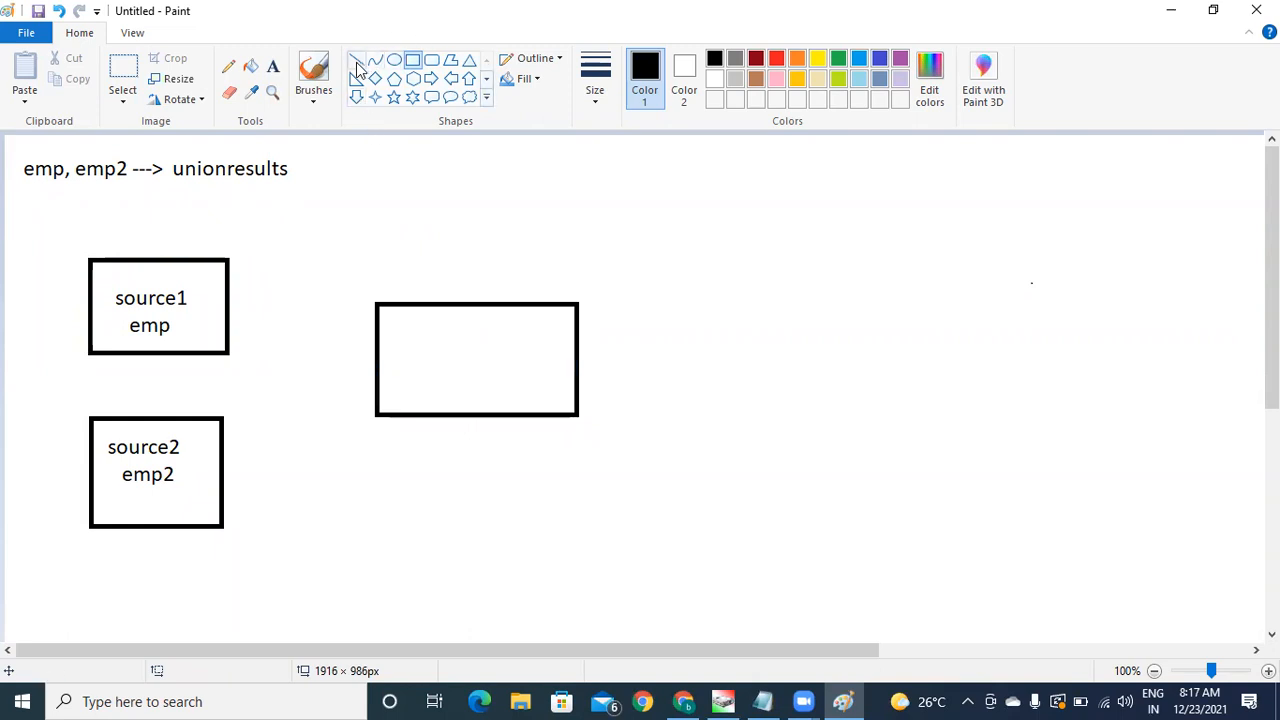
left_click(273, 67)
left_click(406, 338)
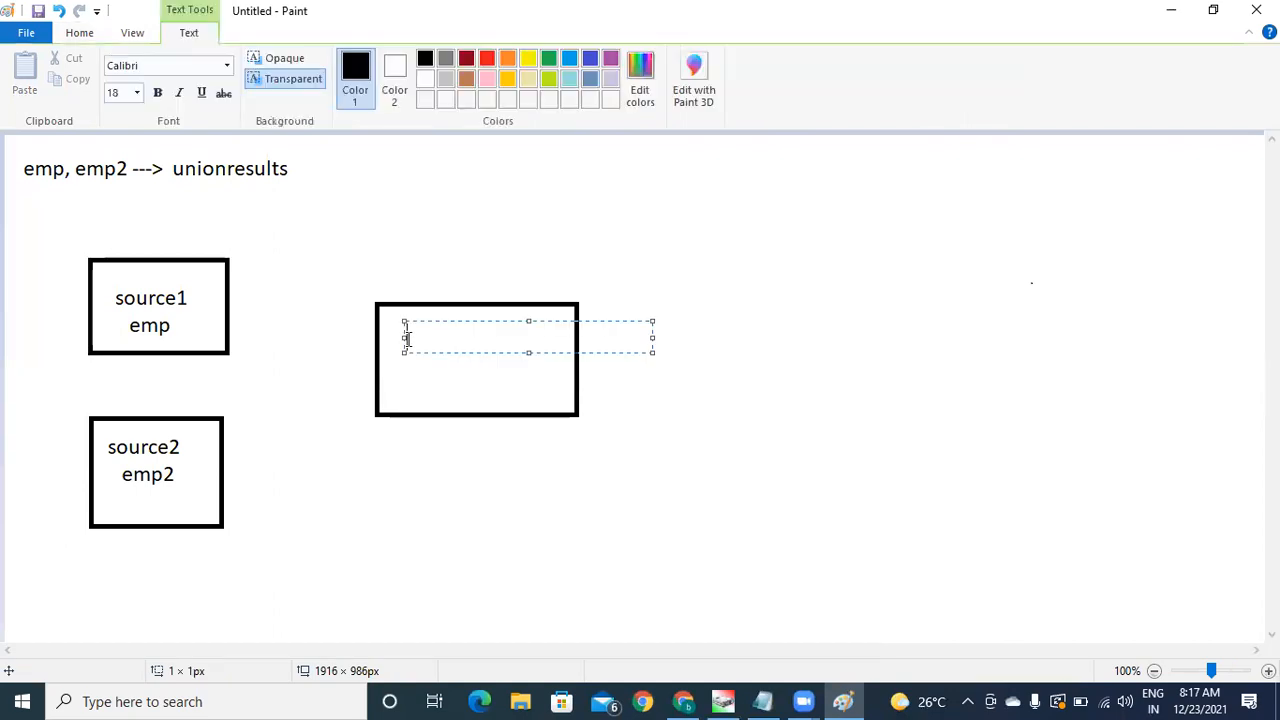
type("union")
left_click(797, 383)
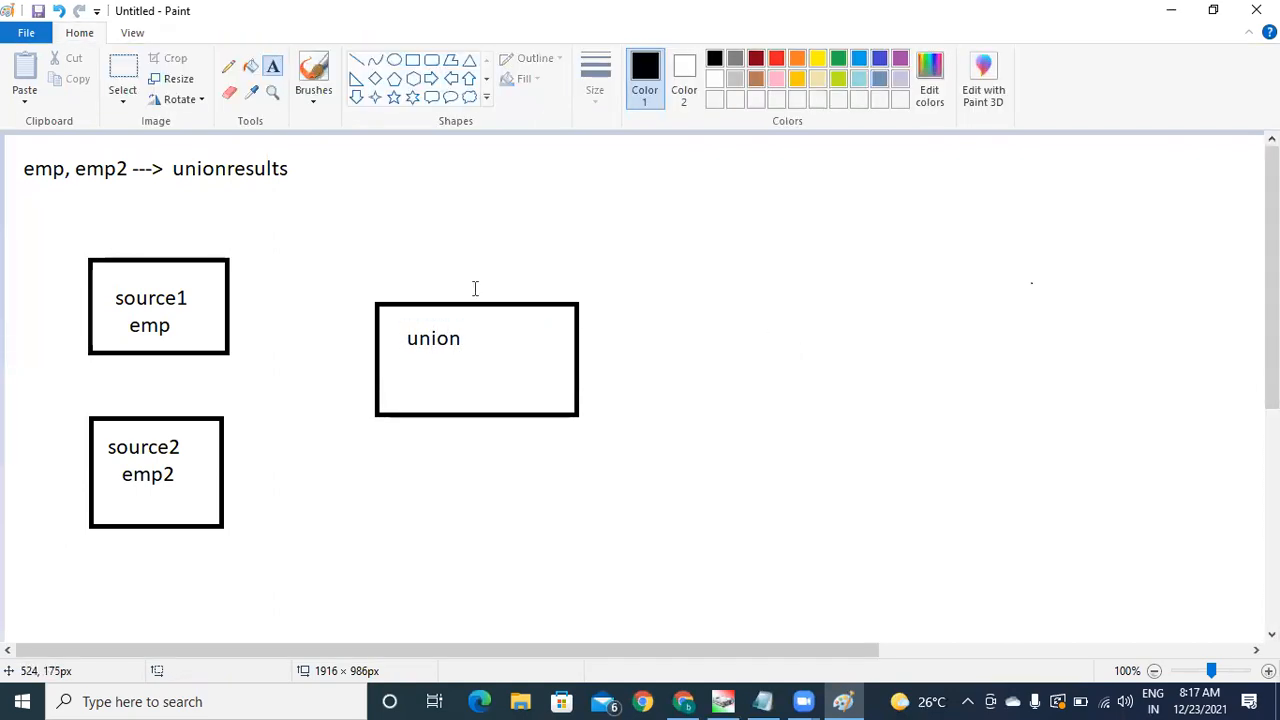
Step: Connect the source1 box to the union box with a straight line and write "with" and an indented "source2" below the union box
left_click(356, 60)
left_click_drag(213, 329, 384, 349)
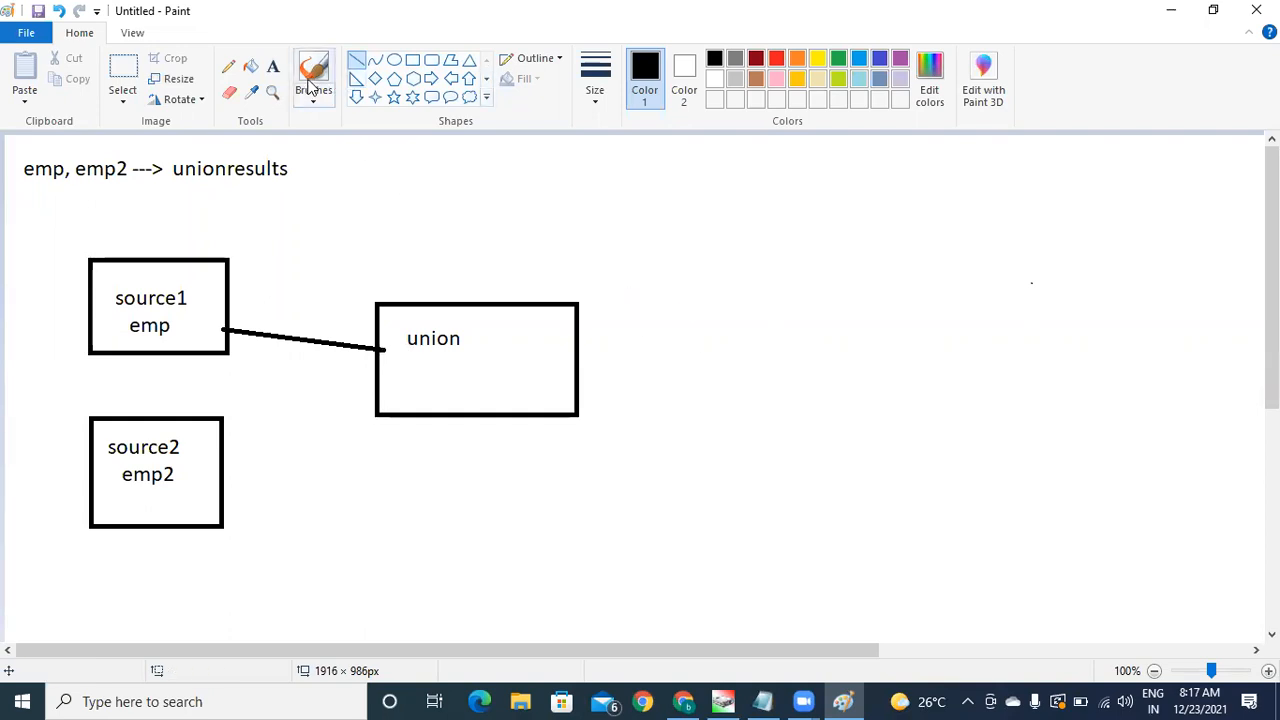
left_click(268, 68)
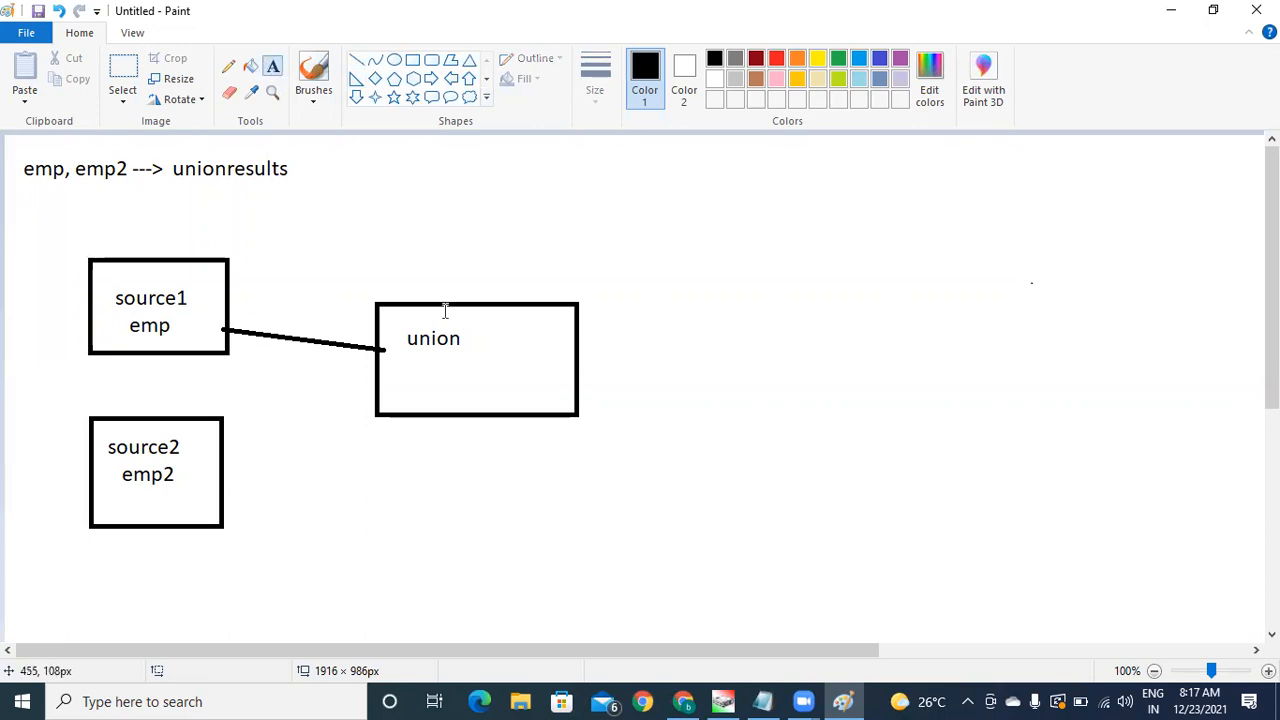
left_click(401, 432)
type("wi")
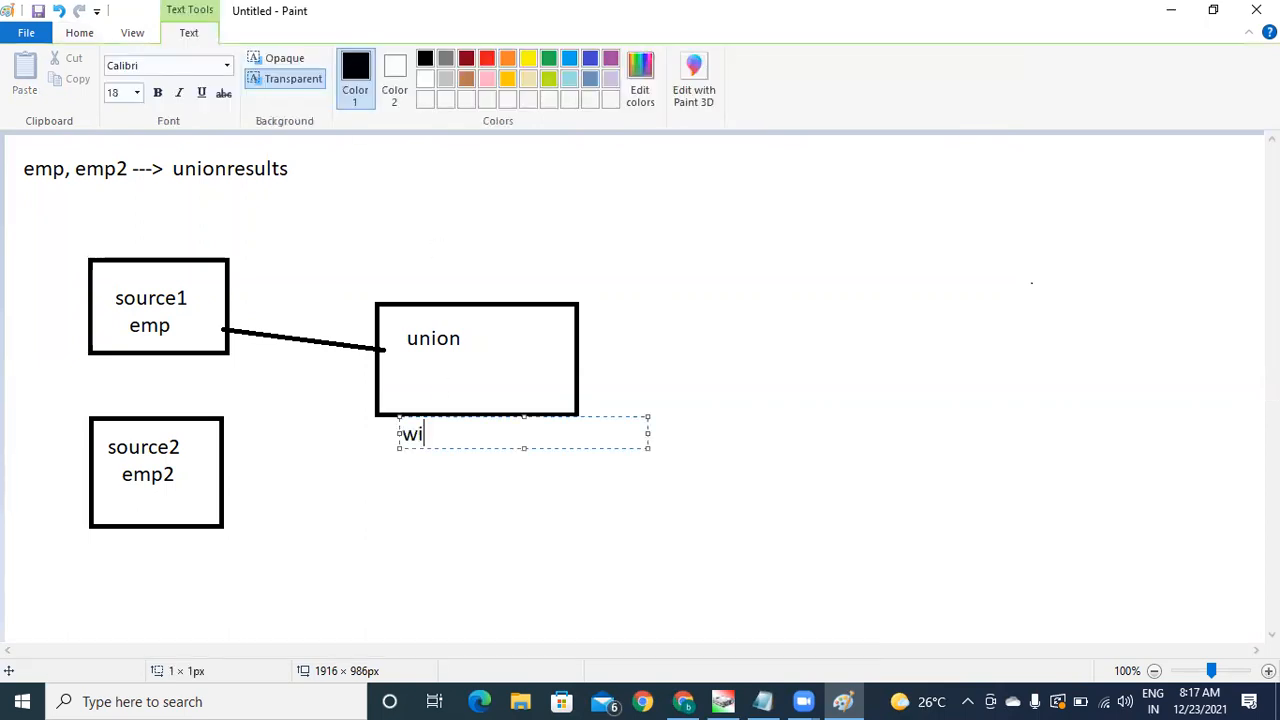
type("th")
key("Return")
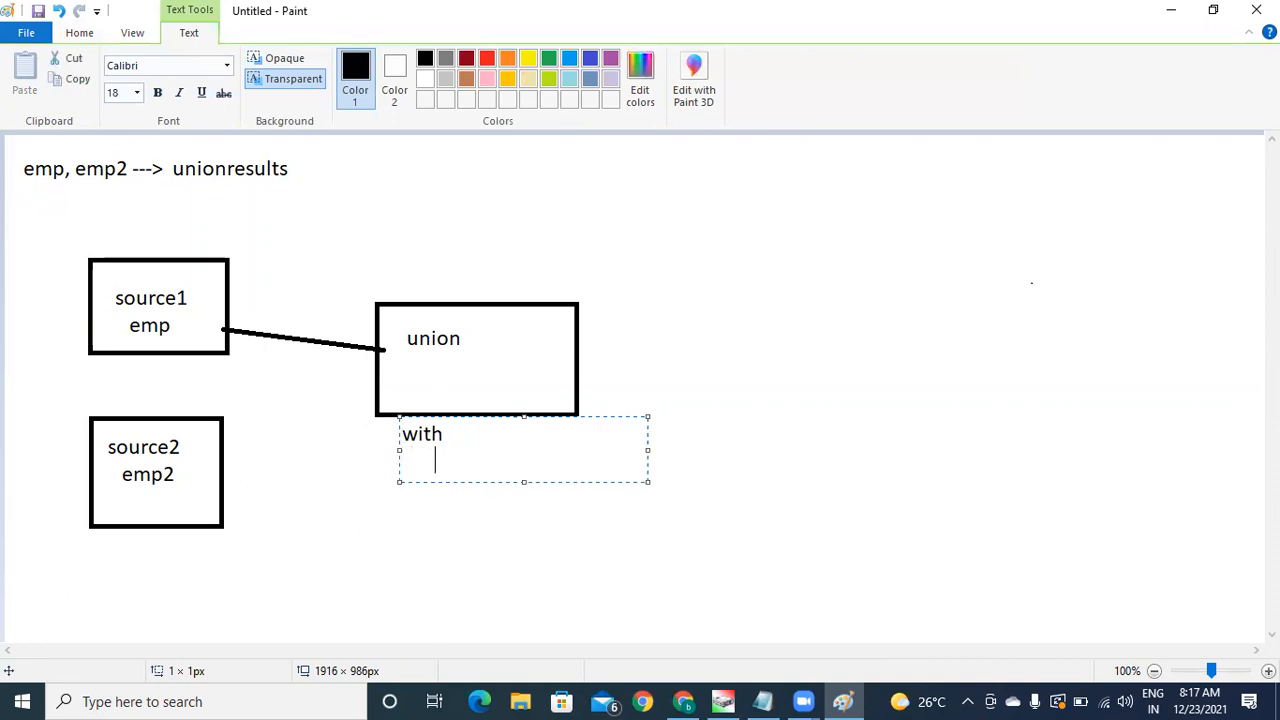
type("source2")
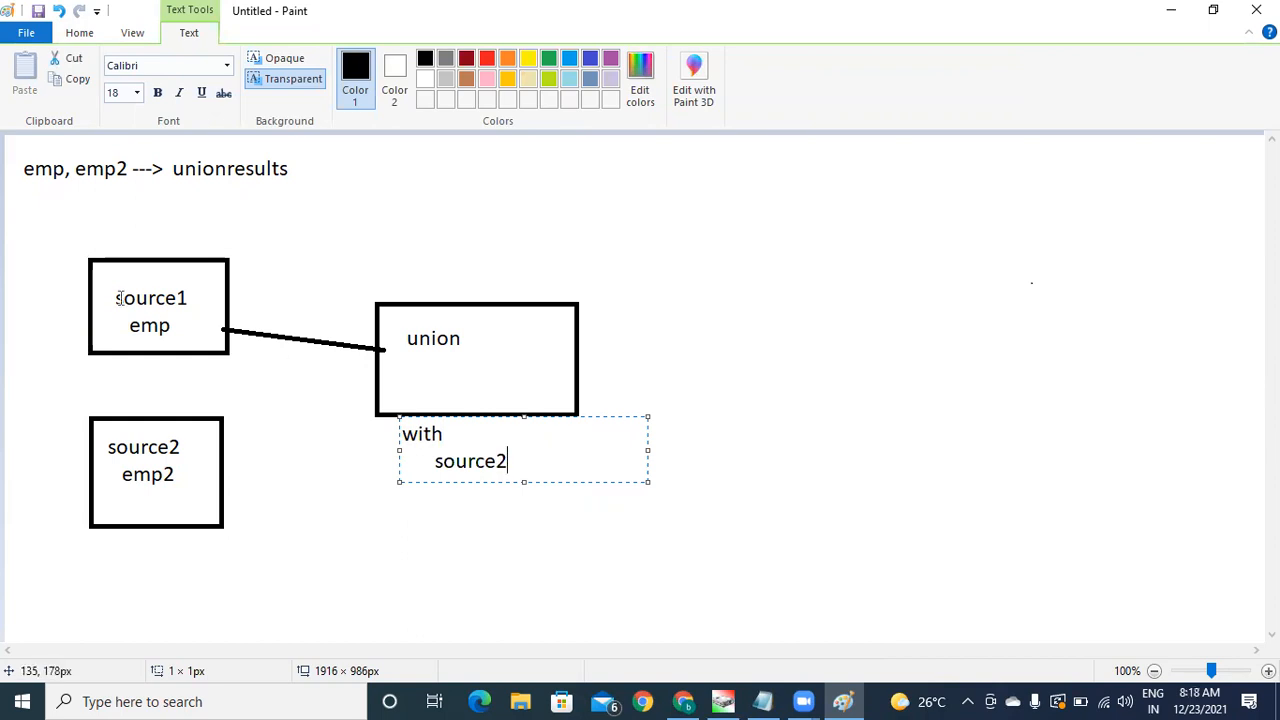
Step: Write "input: emp output stream: source1" on one line above the source1 box, widening the text box to fit
left_click(62, 241)
left_click(62, 241)
type("input: emp  output")
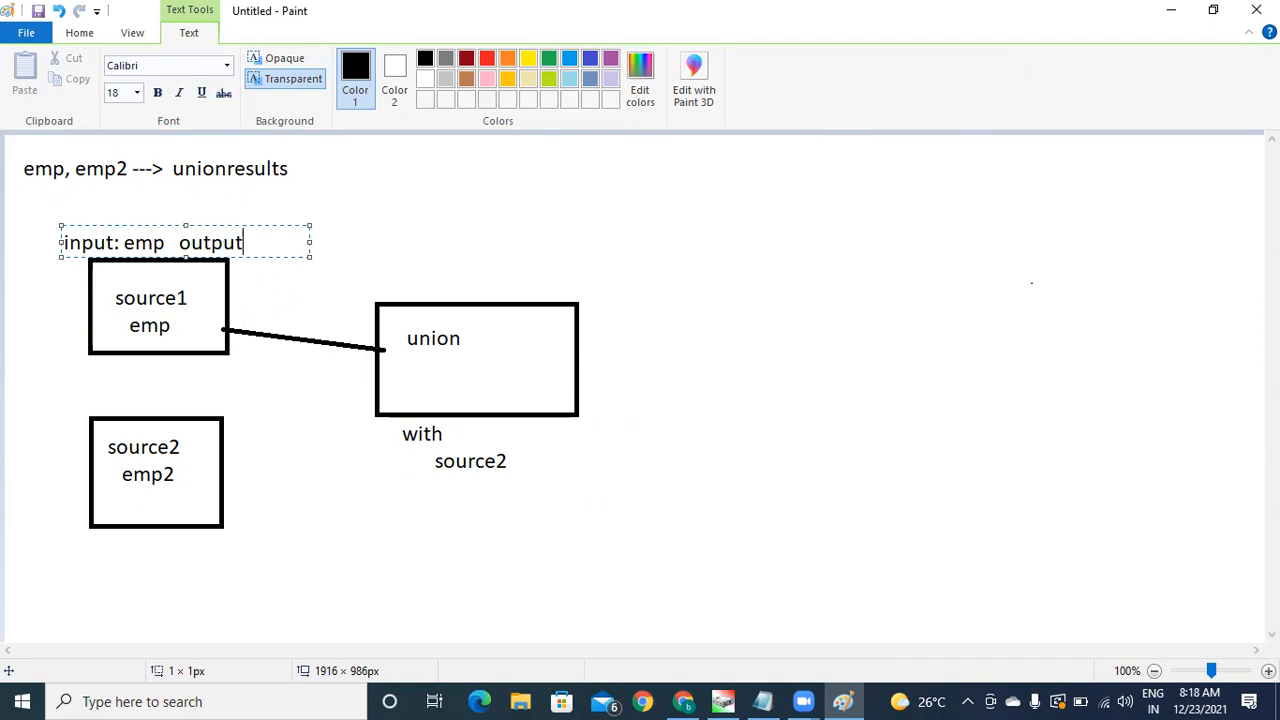
type(" stream")
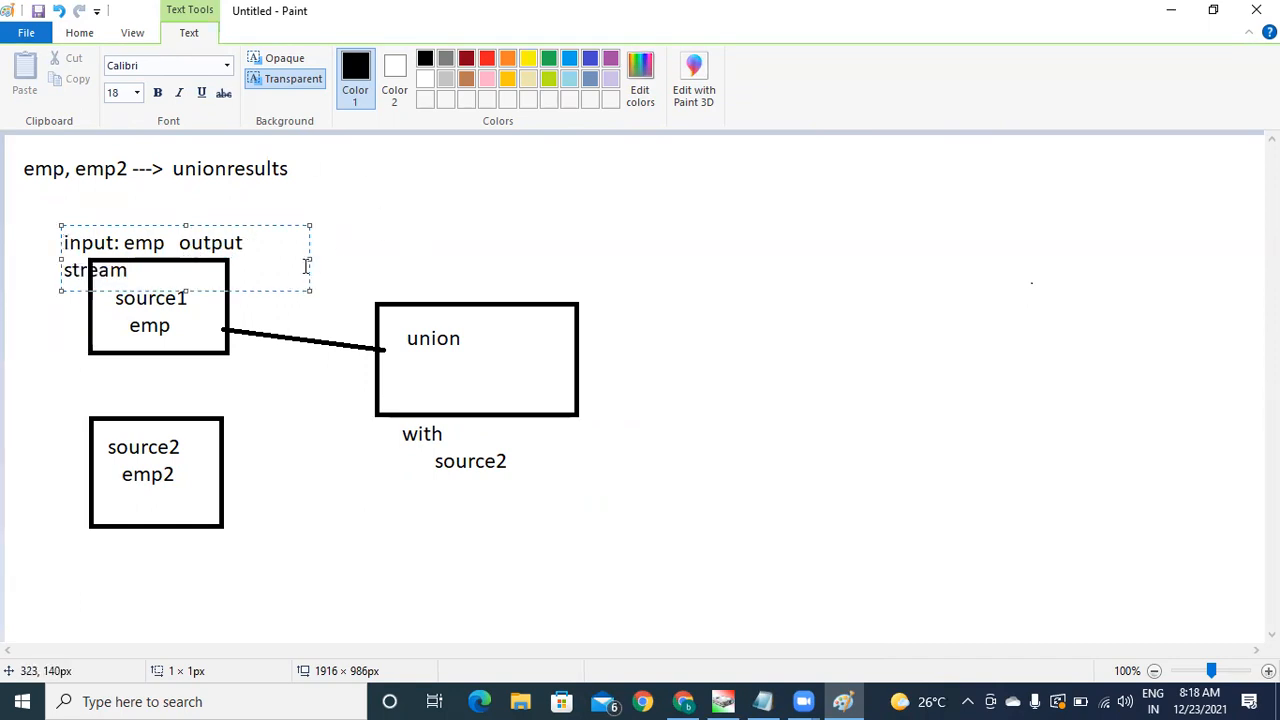
left_click_drag(310, 261, 478, 259)
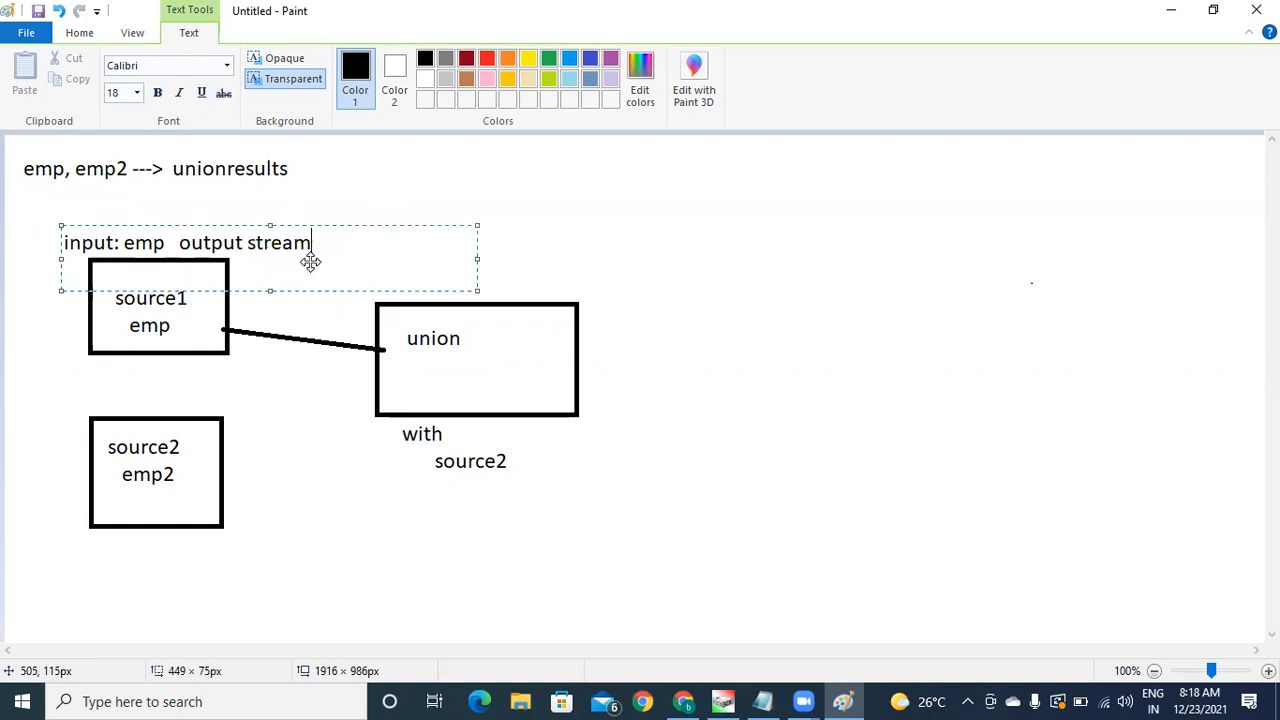
type(": source1")
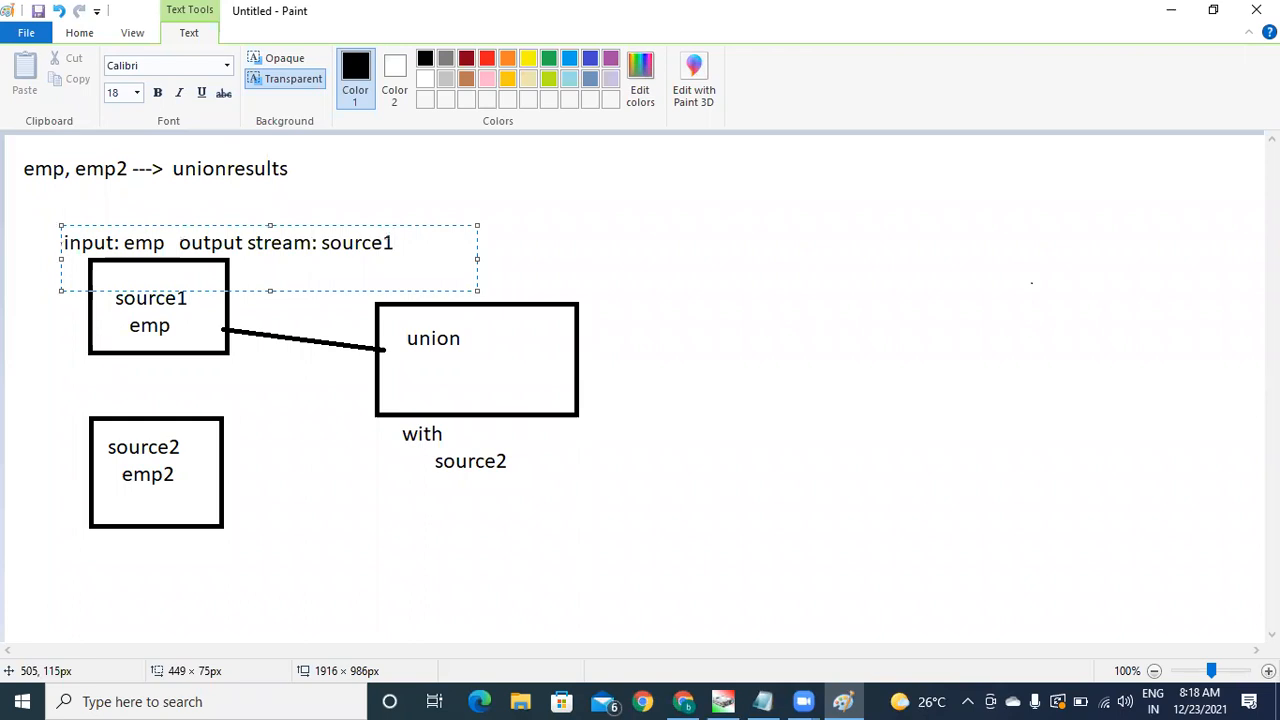
left_click(438, 358)
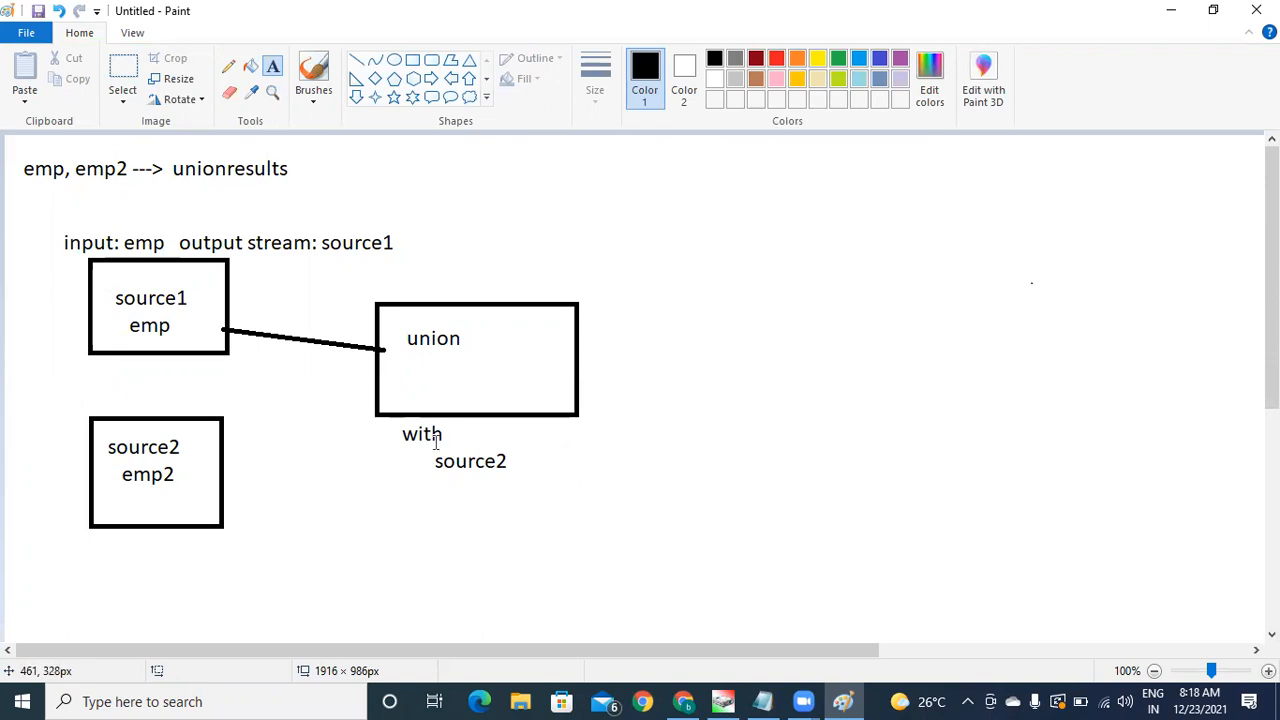
Step: Draw a straight line, spanning about 101 × 142 px, from the source2 box up to the middle of the source1–union connector
left_click(360, 67)
mouse_move(220, 474)
left_mouse_down()
mouse_move(294, 462)
mouse_move(314, 297)
mouse_move(313, 342)
left_mouse_up()
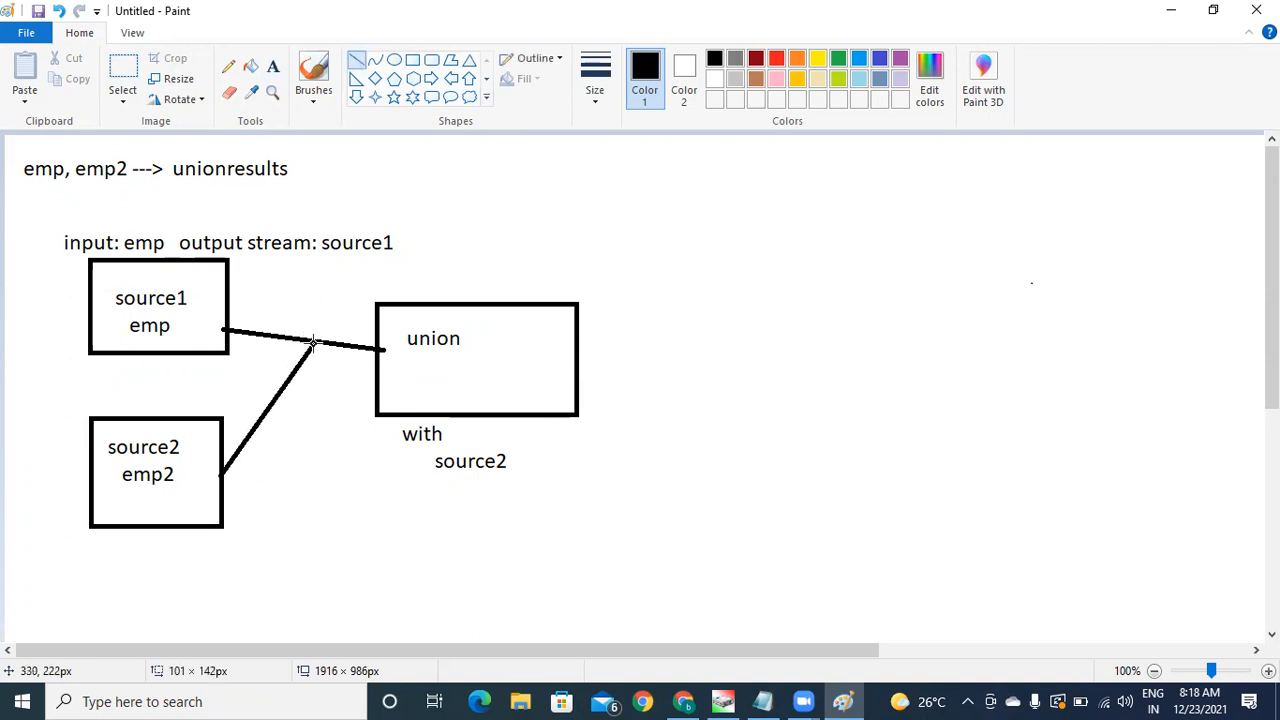
left_click(841, 297)
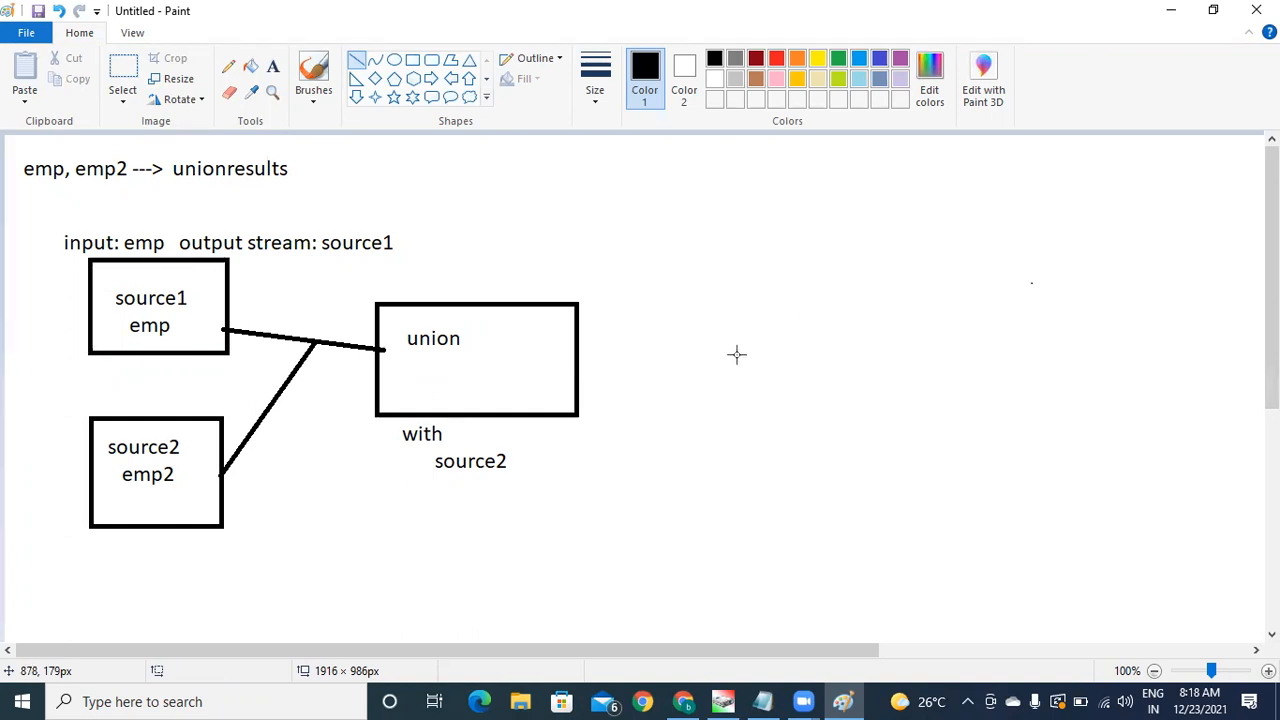
Step: Extend a horizontal line about 125 px long from the union box's right edge and draw a rectangle about 172 × 108 px at its end
left_click_drag(577, 348, 694, 351)
left_click(411, 64)
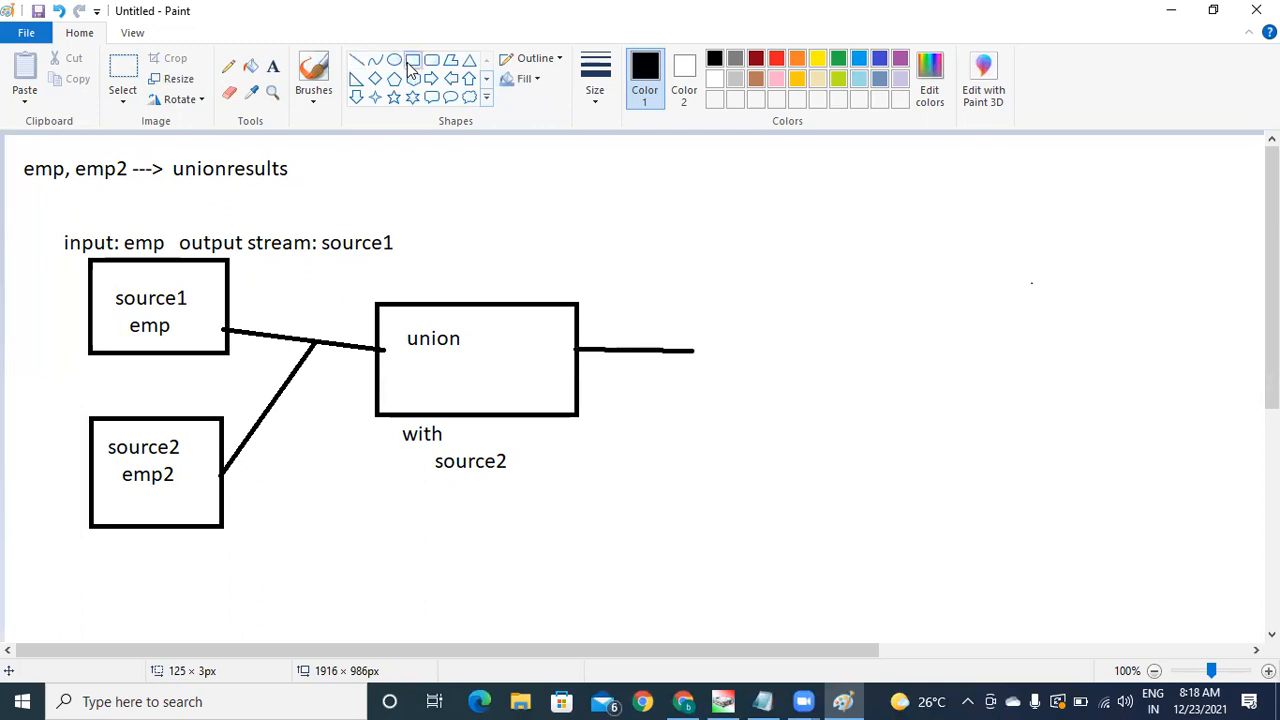
left_click_drag(692, 308, 854, 408)
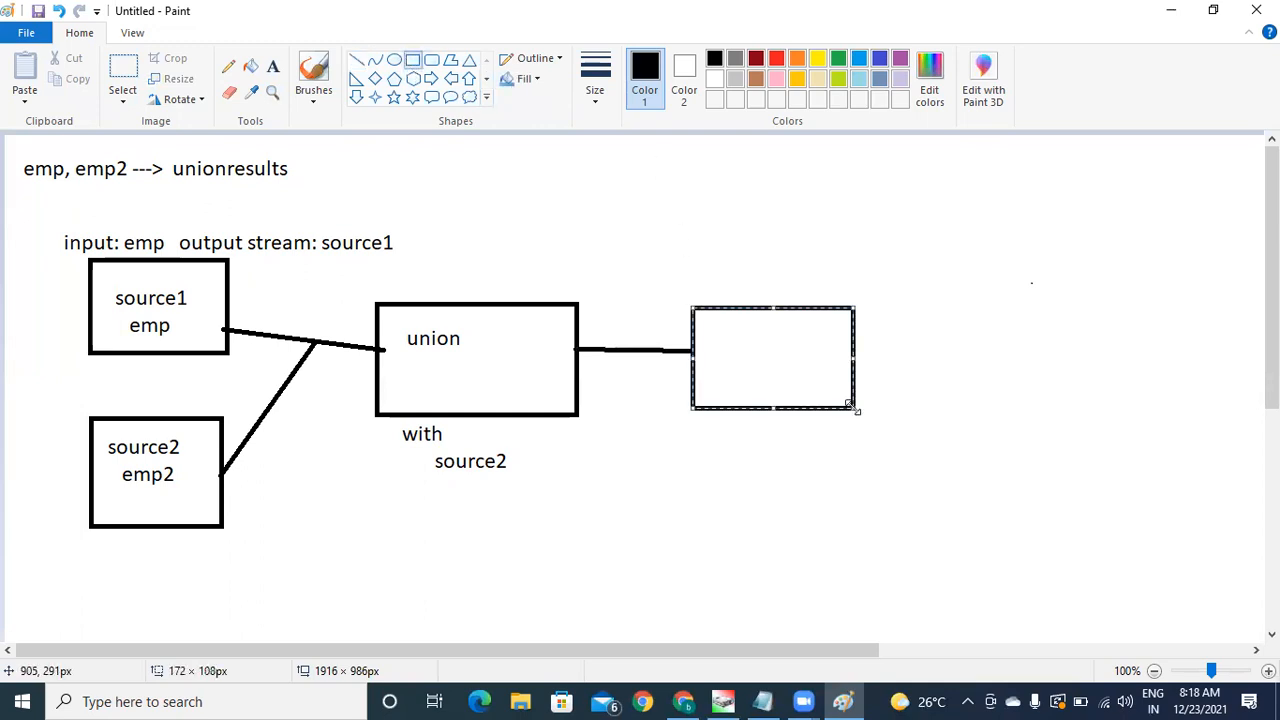
Step: Label the rectangle after the union box with "sink" and, after a blank line, "unionresults"
left_click(272, 68)
left_click(737, 333)
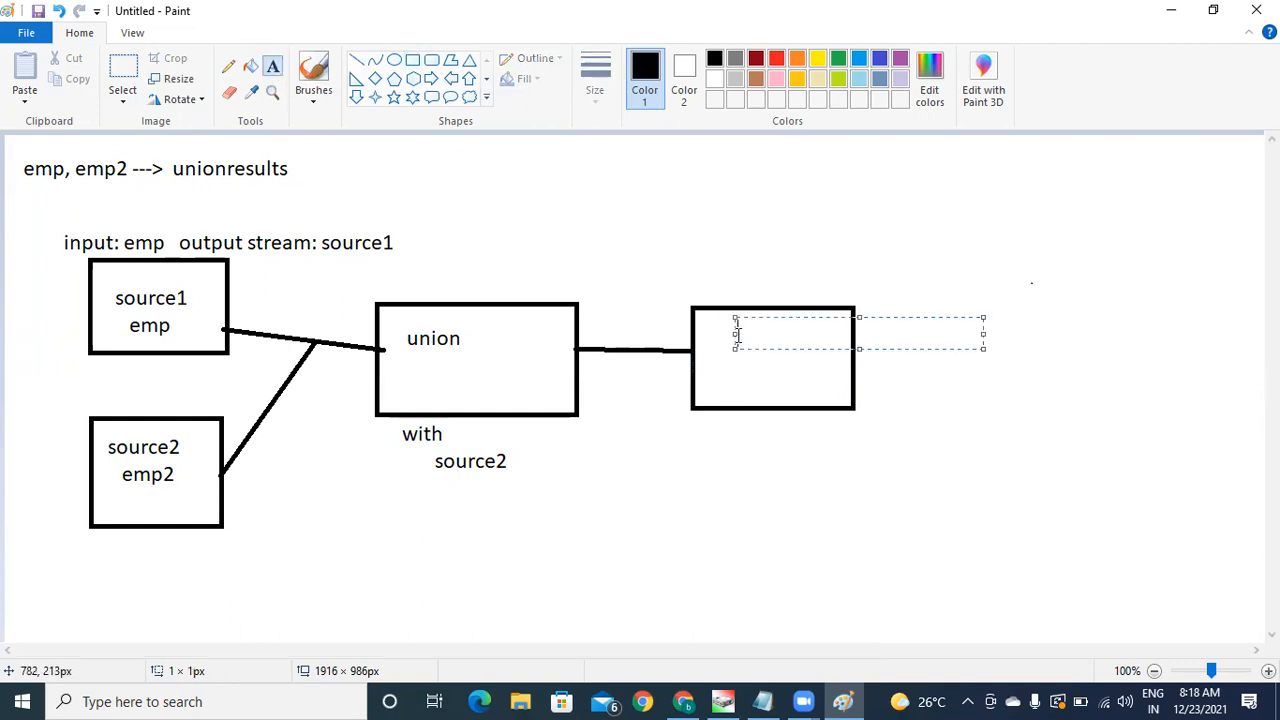
type("sink")
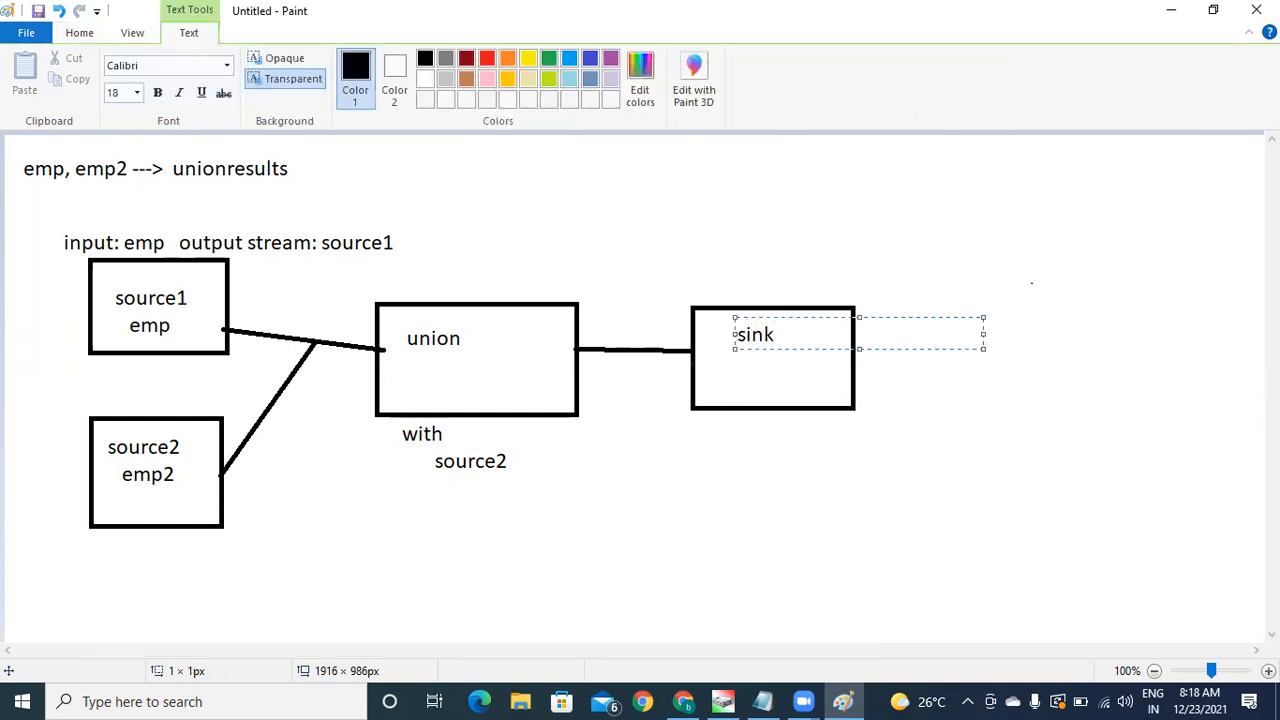
key("Return")
key("Return")
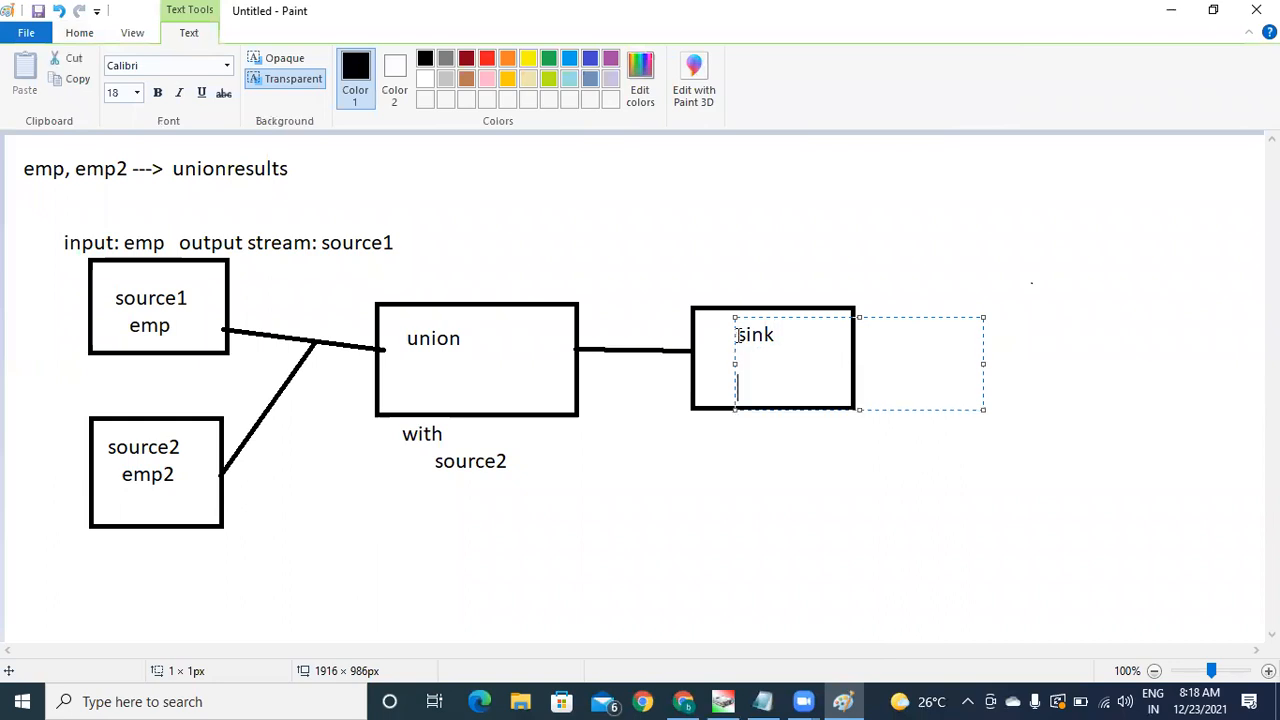
type("unionresults")
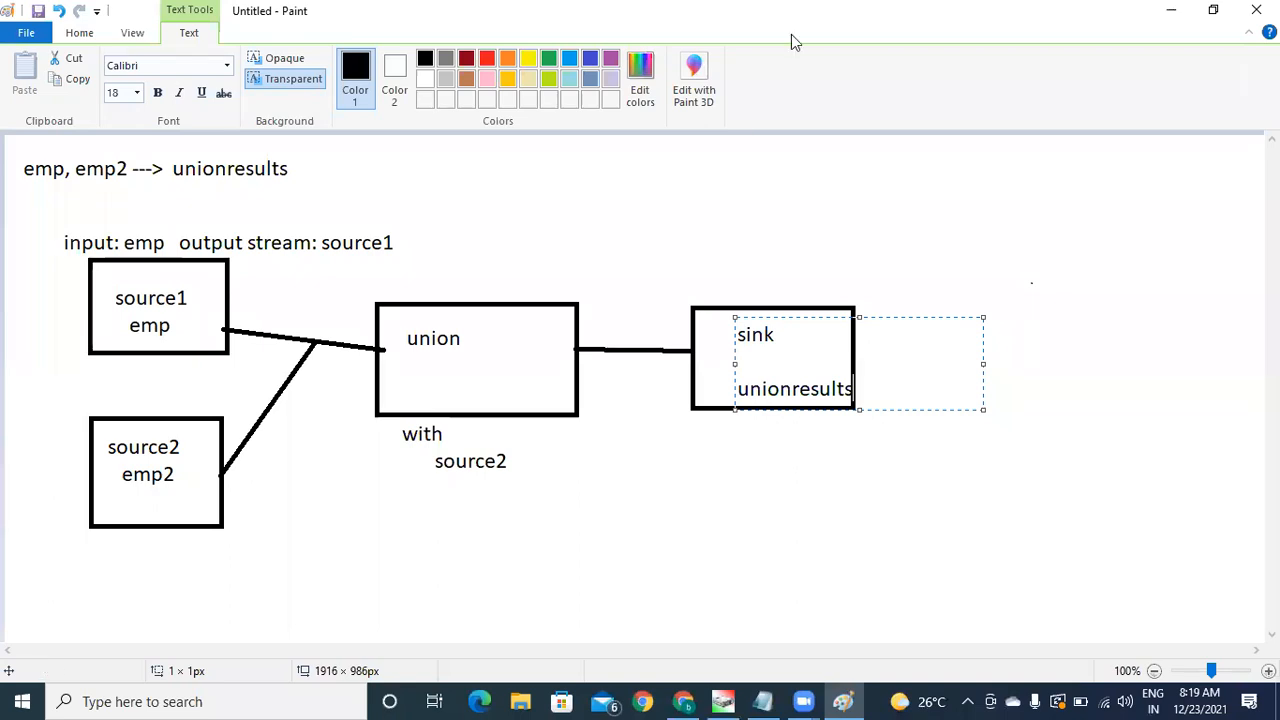
left_click(860, 191)
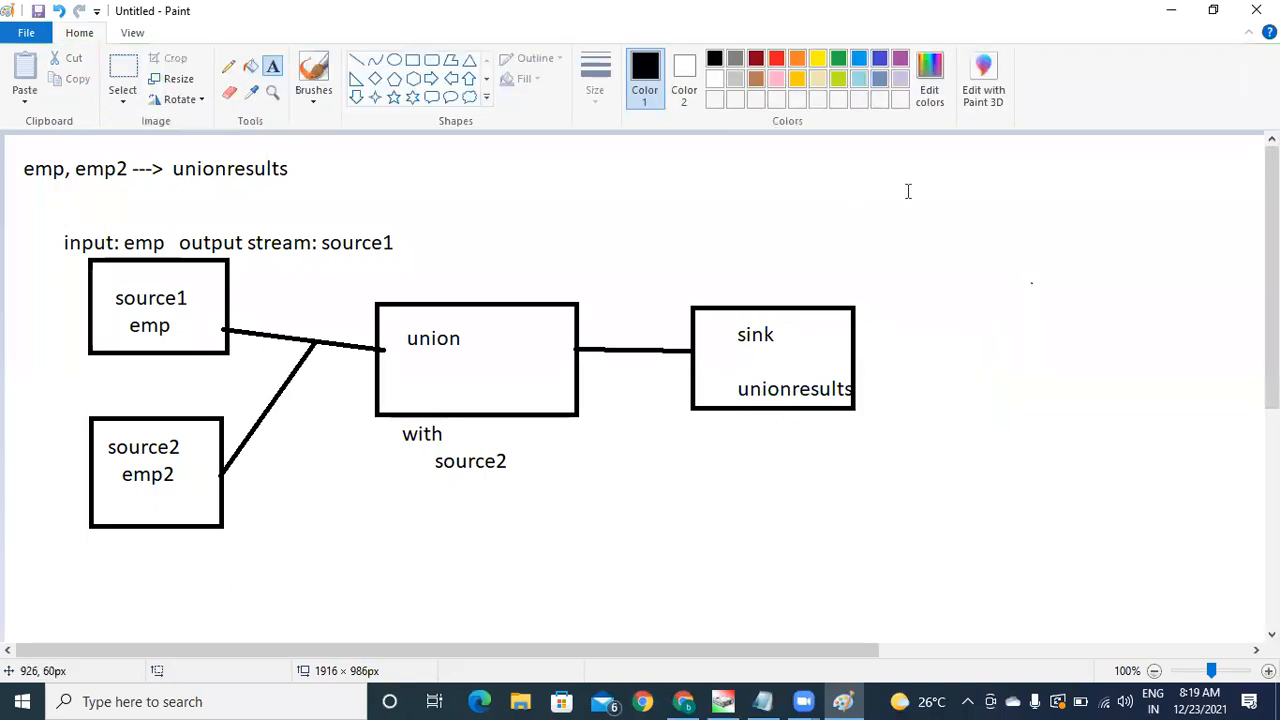
Step: Write the note "spark will always write data into partitions." in the empty area above and beyond the sink box
left_click(910, 163)
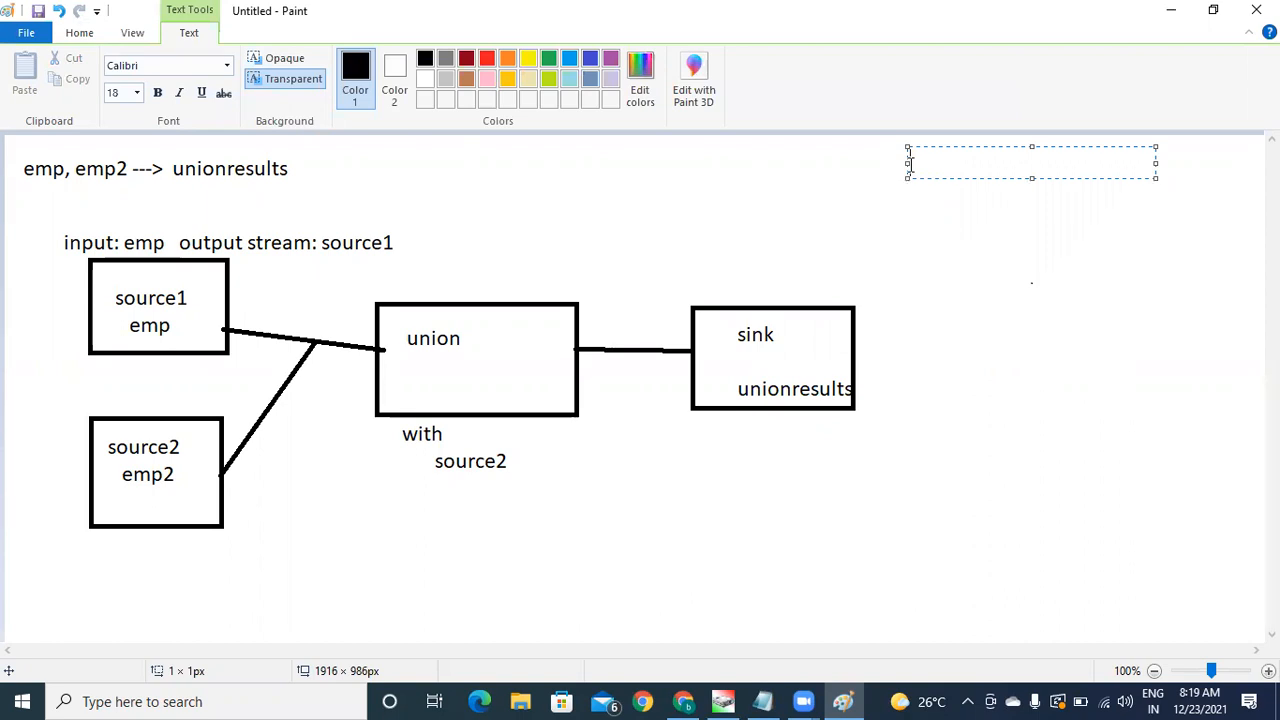
type("spark  wi")
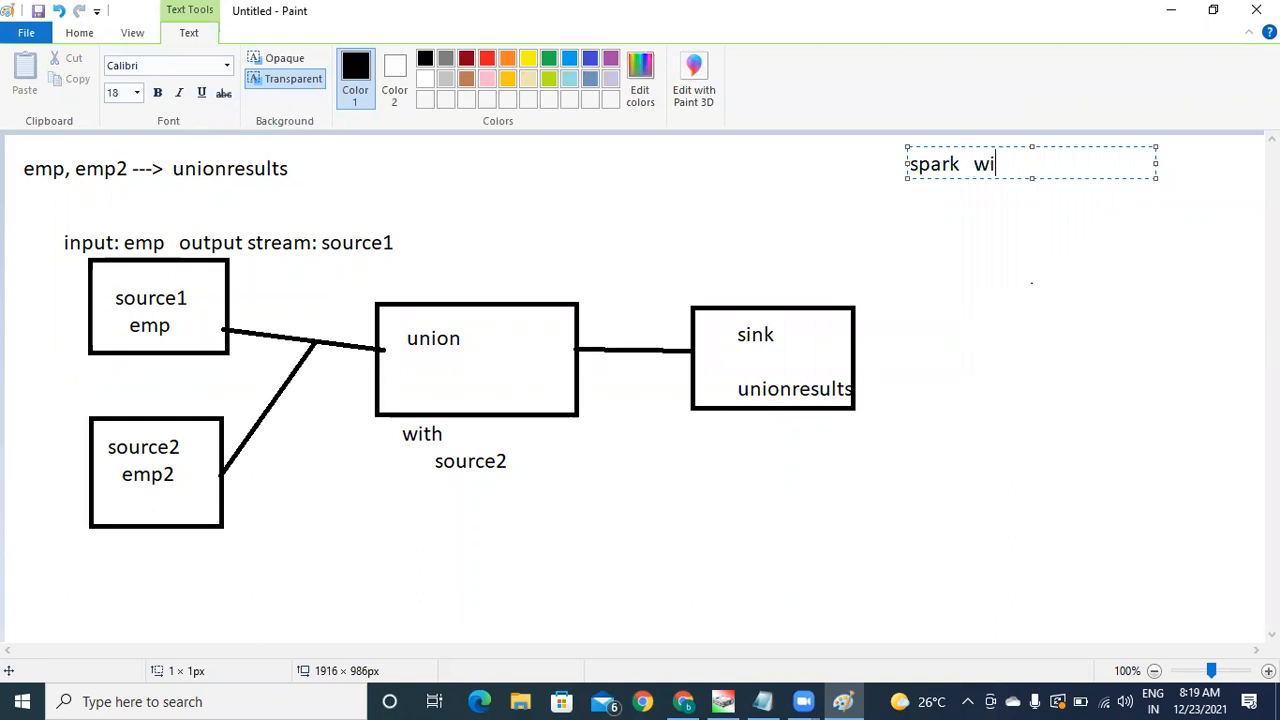
type("ll always w")
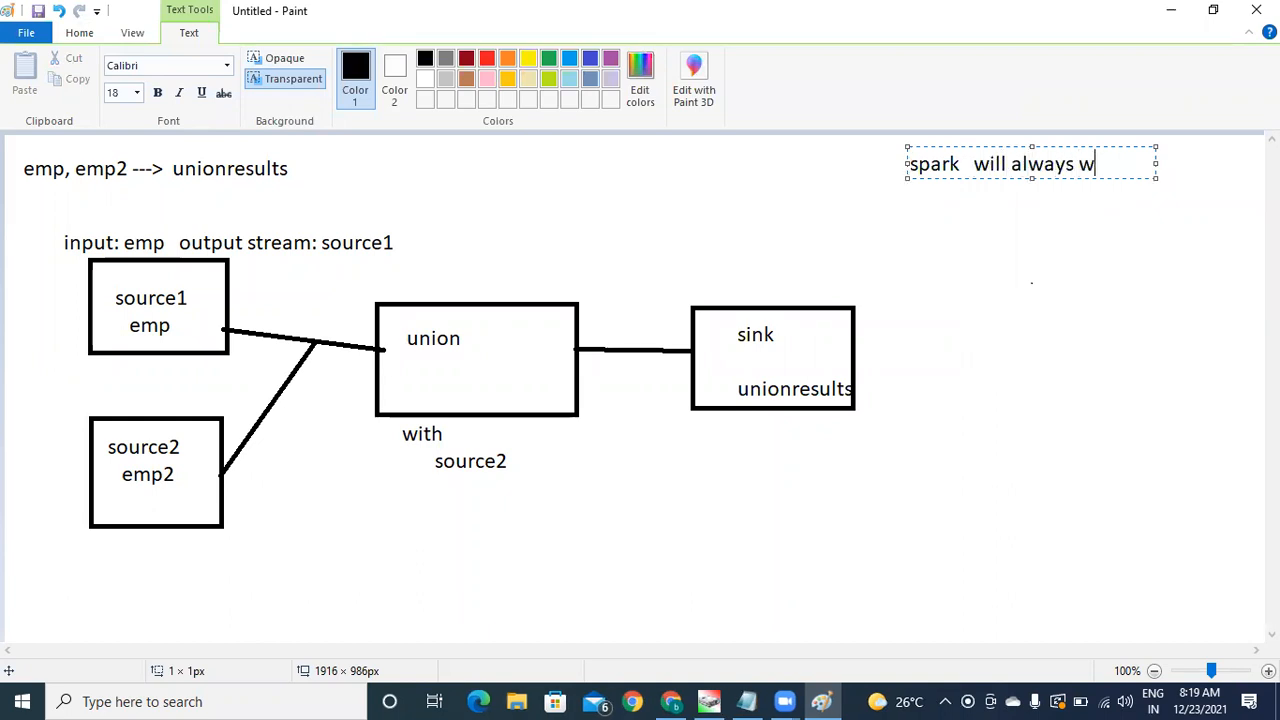
type("rite data i")
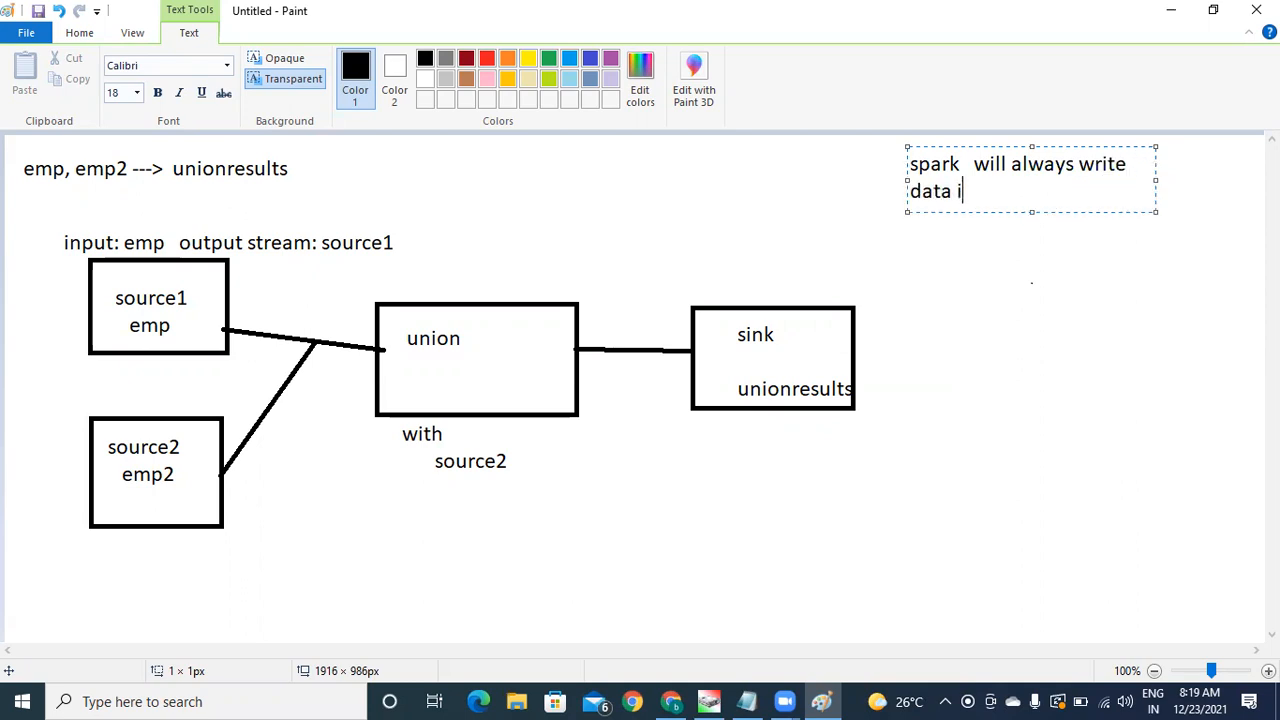
type("nto parti")
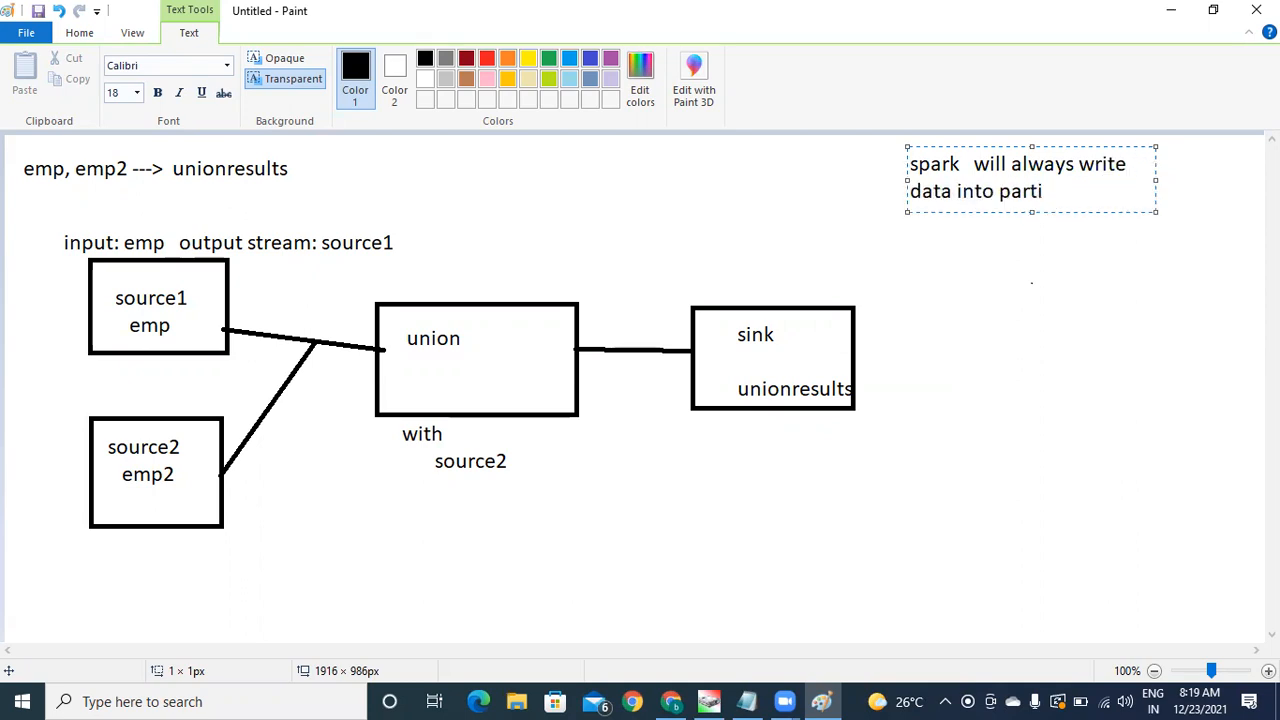
type("tions.")
key("Return")
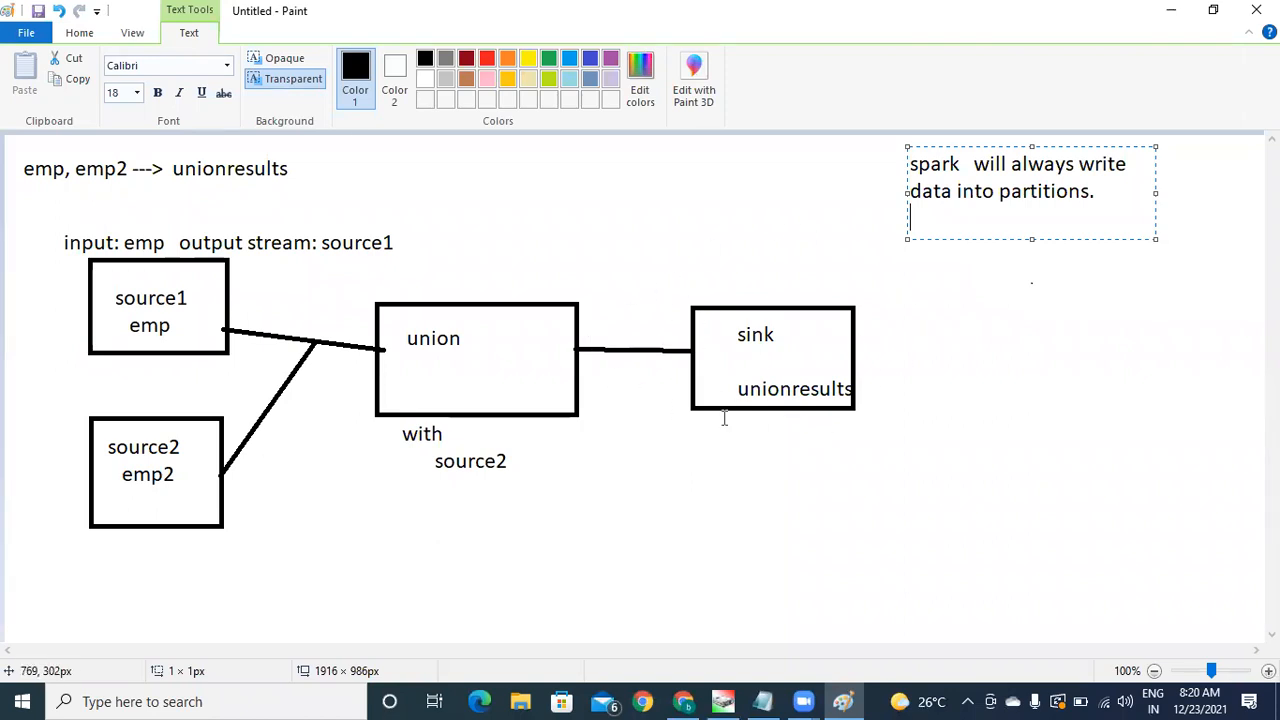
left_click(124, 369)
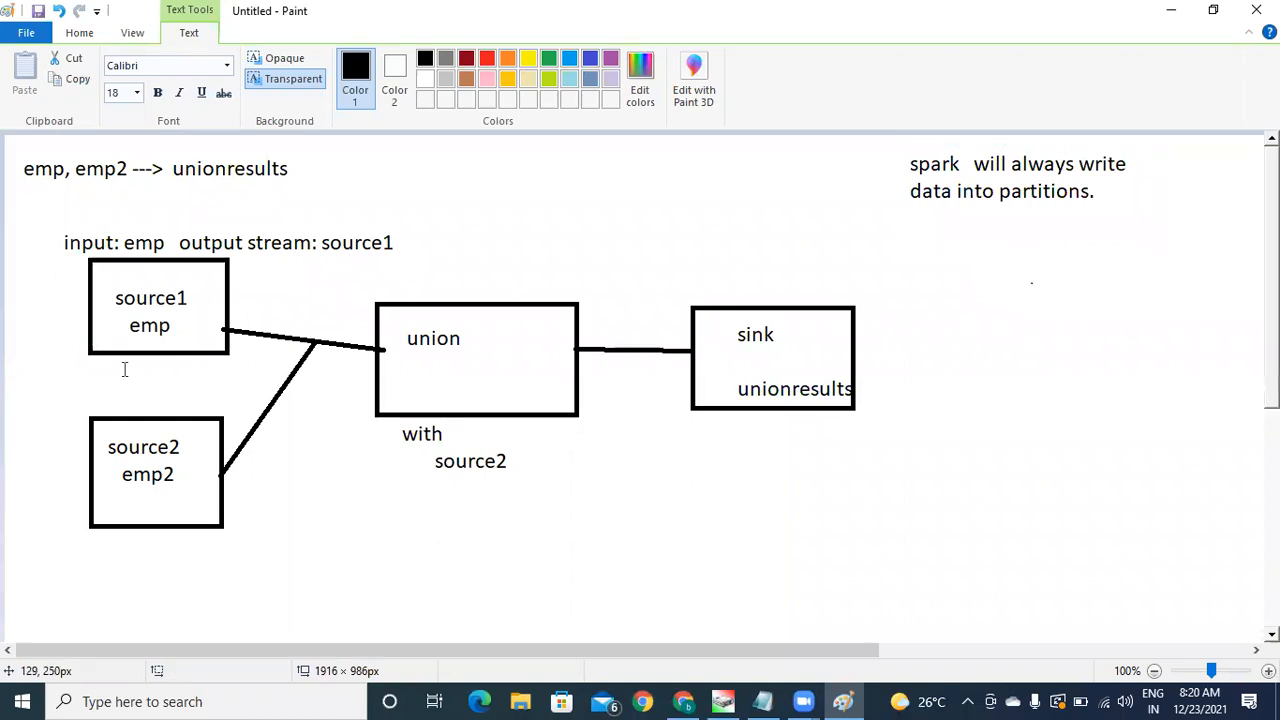
Step: Write a "5" beneath the source1 box and another "5" at the lower edge of the source2 box in one text block
left_click(124, 369)
type("5")
key("Return")
key("Return")
key("Return")
key("Return")
key("Return")
key("Return")
type("5")
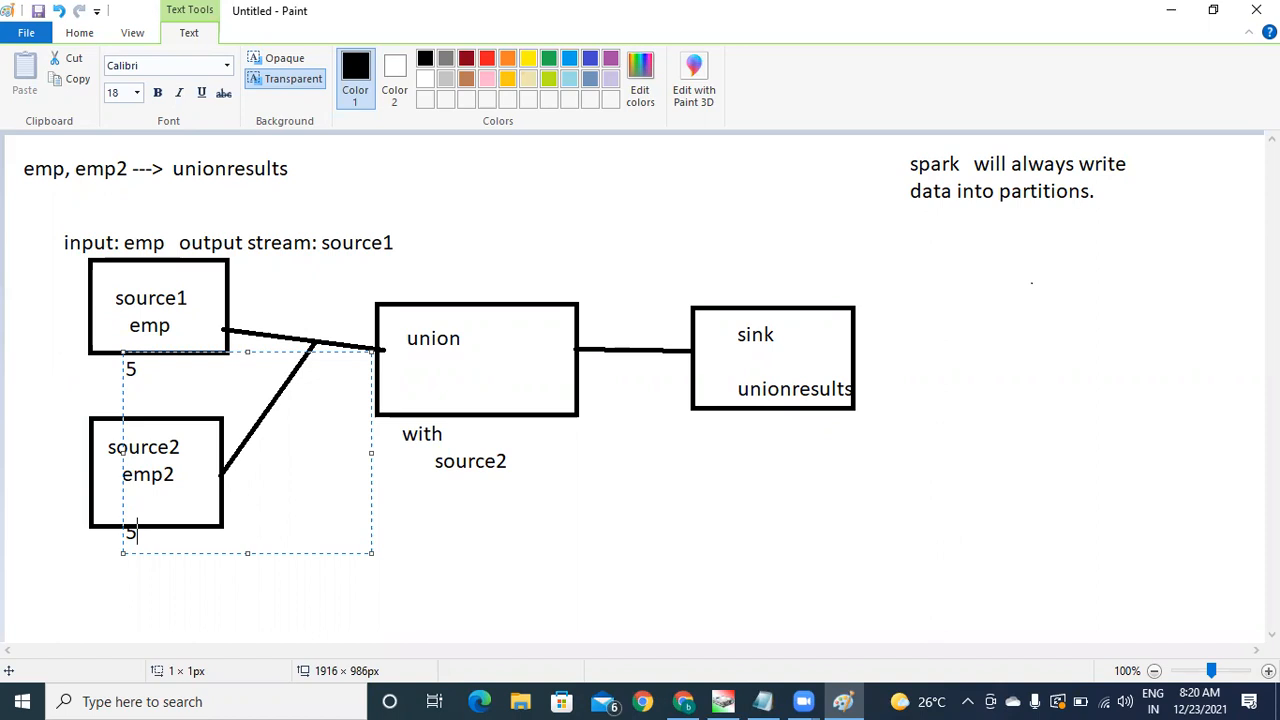
Step: Switch to Azure Data Factory in the browser and create a new pipeline
left_click(843, 700)
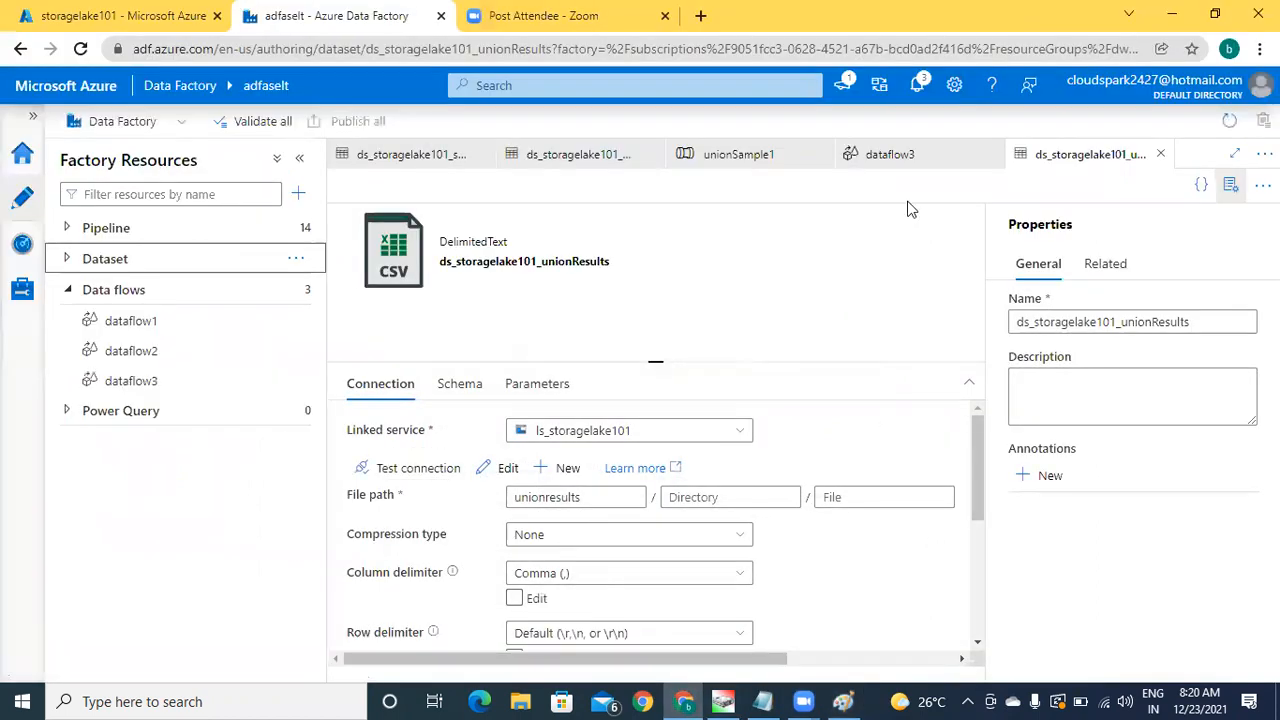
left_click(895, 157)
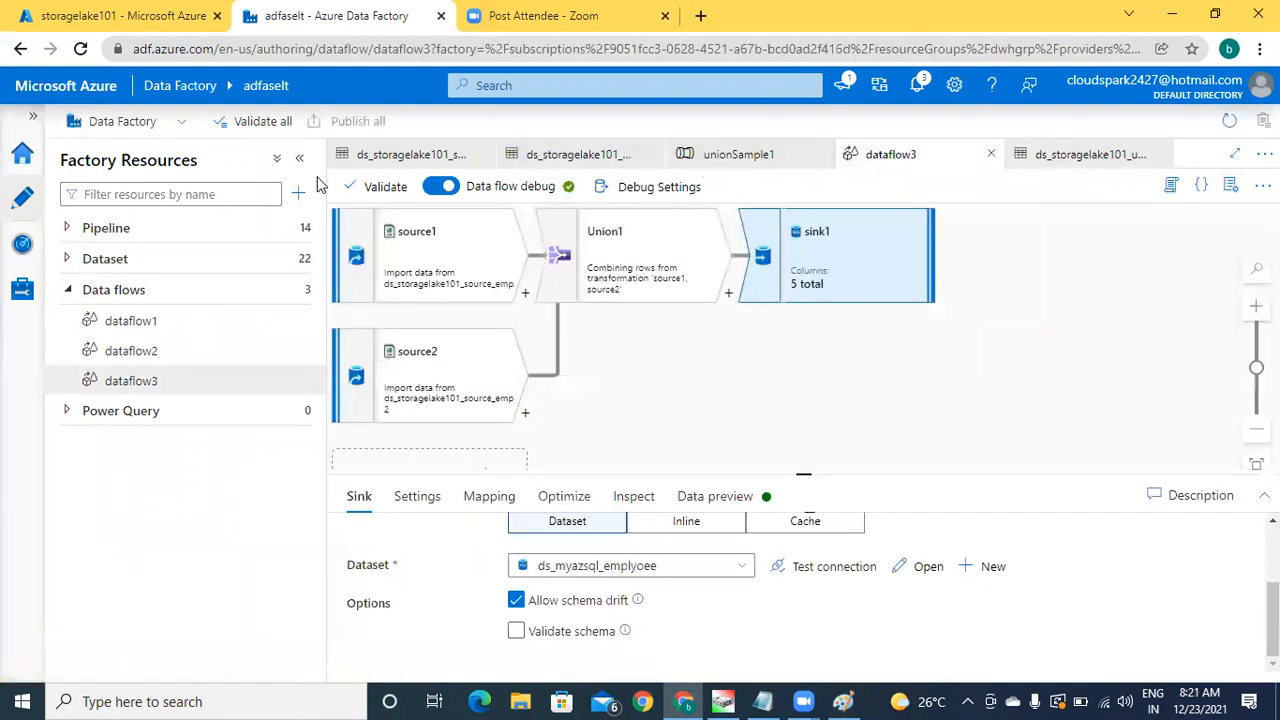
left_click(66, 228)
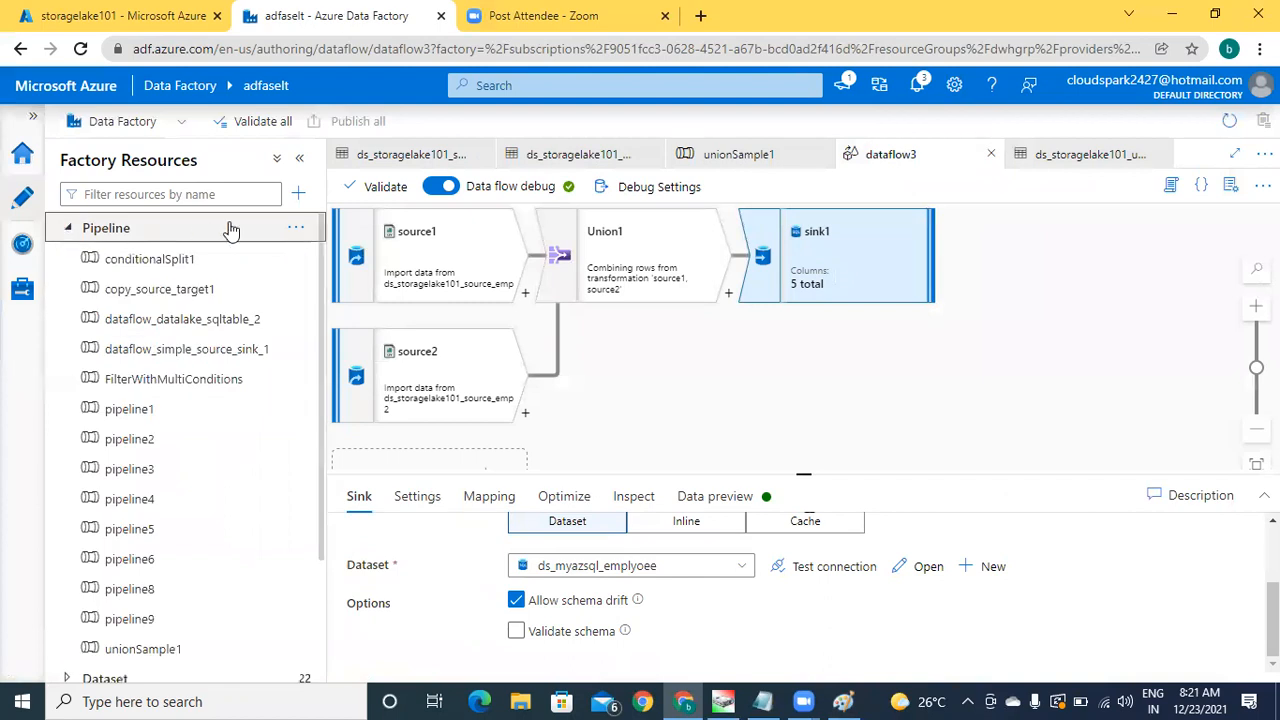
left_click(296, 228)
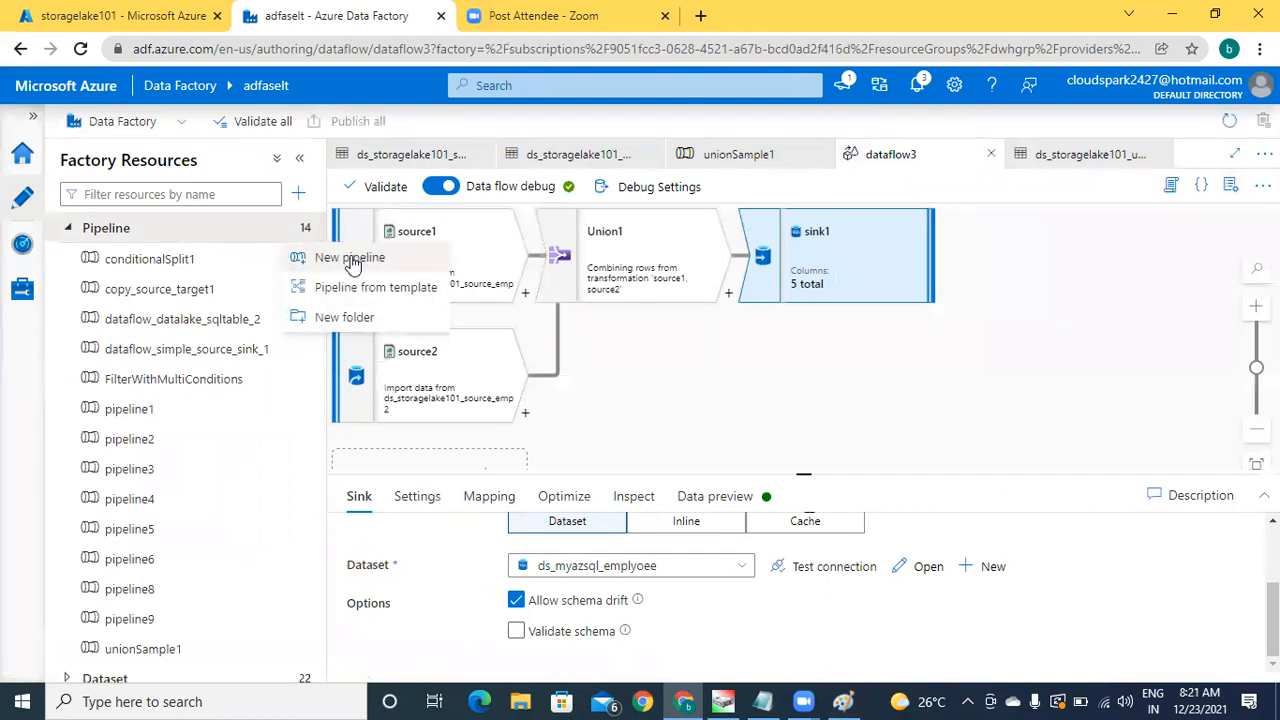
left_click(350, 258)
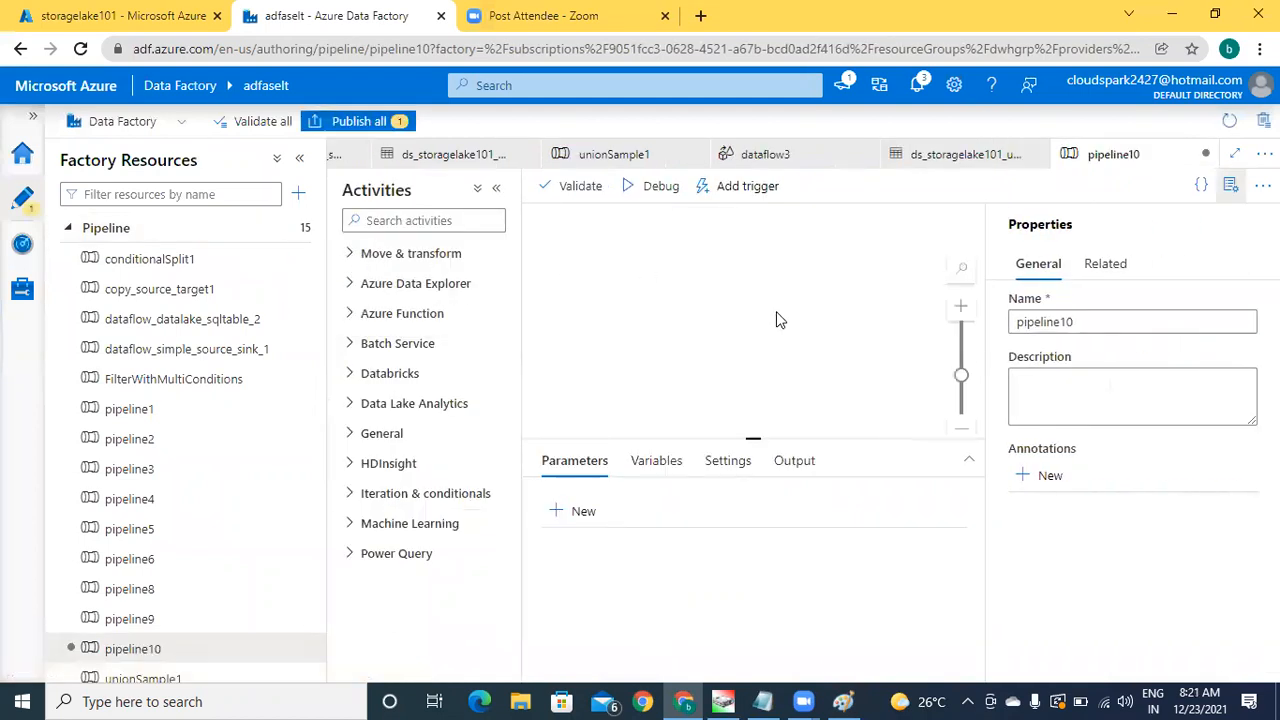
Step: Rename the new pipeline as unionexample1 and hide its properties
left_click(1097, 323)
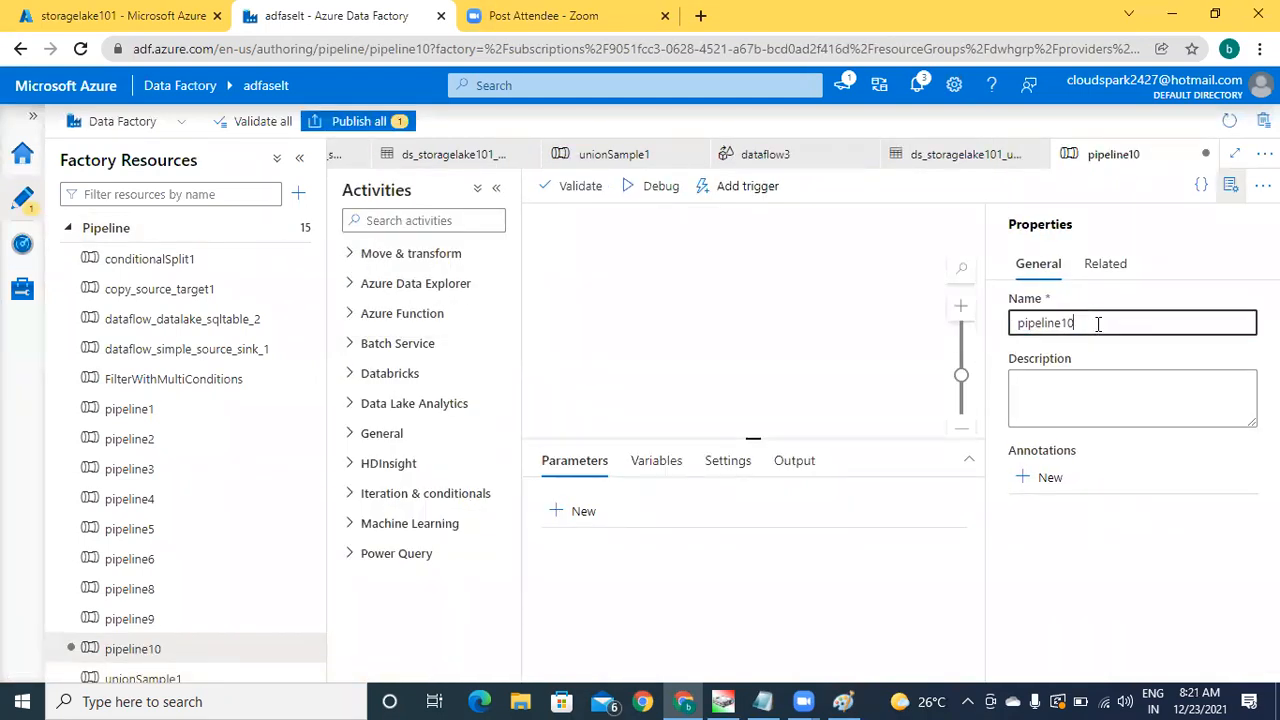
key("BackSpace")
key("BackSpace")
key("BackSpace")
key("BackSpace")
key("BackSpace")
key("BackSpace")
key("BackSpace")
key("BackSpace")
key("BackSpace")
key("BackSpace")
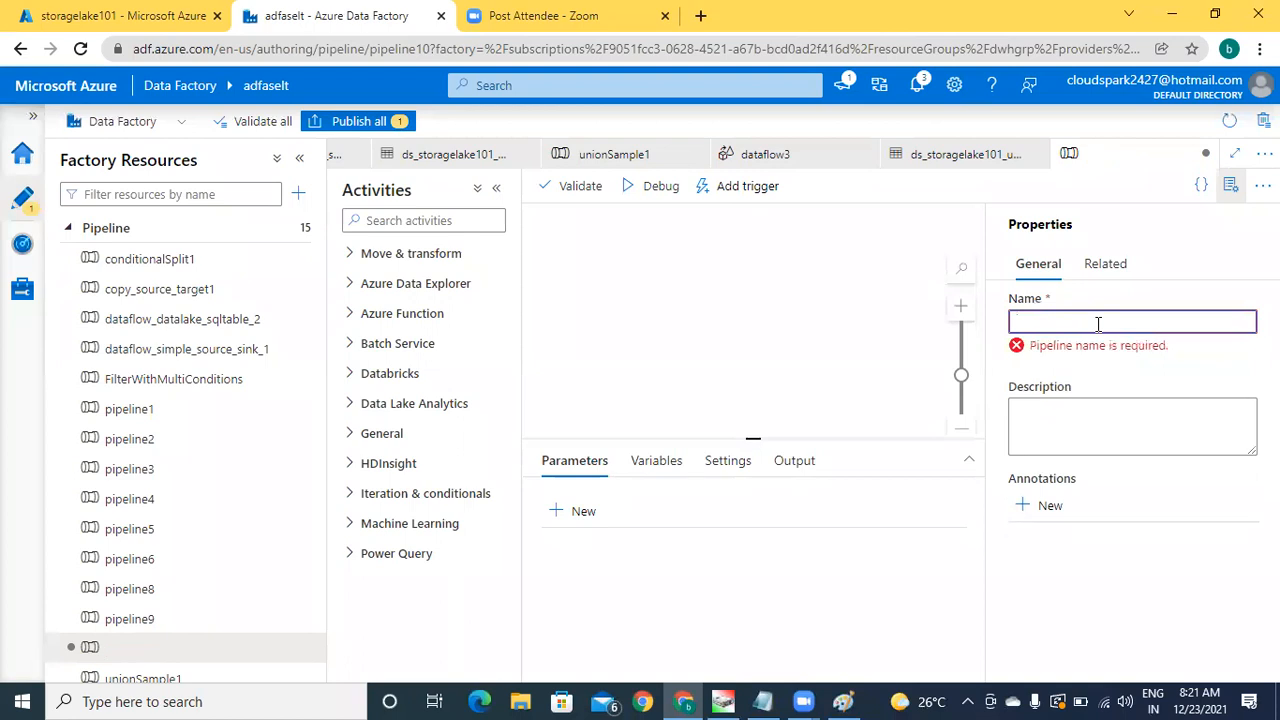
type("union")
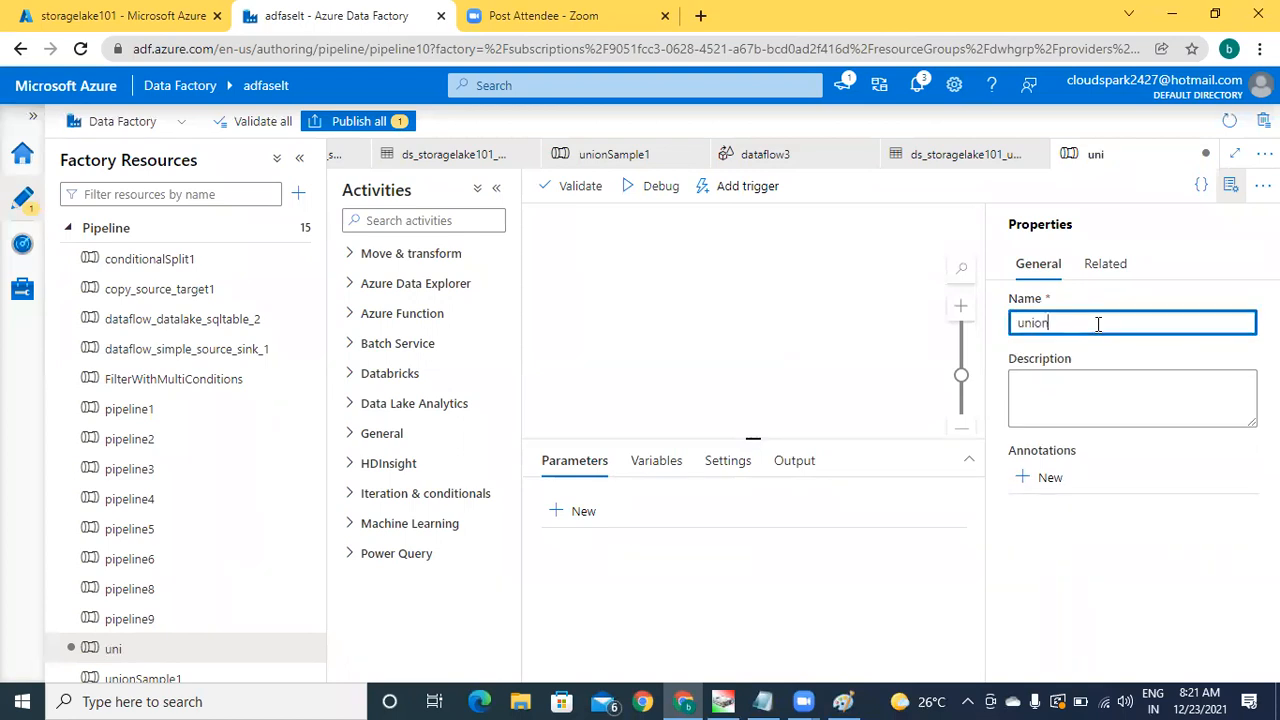
type("example1")
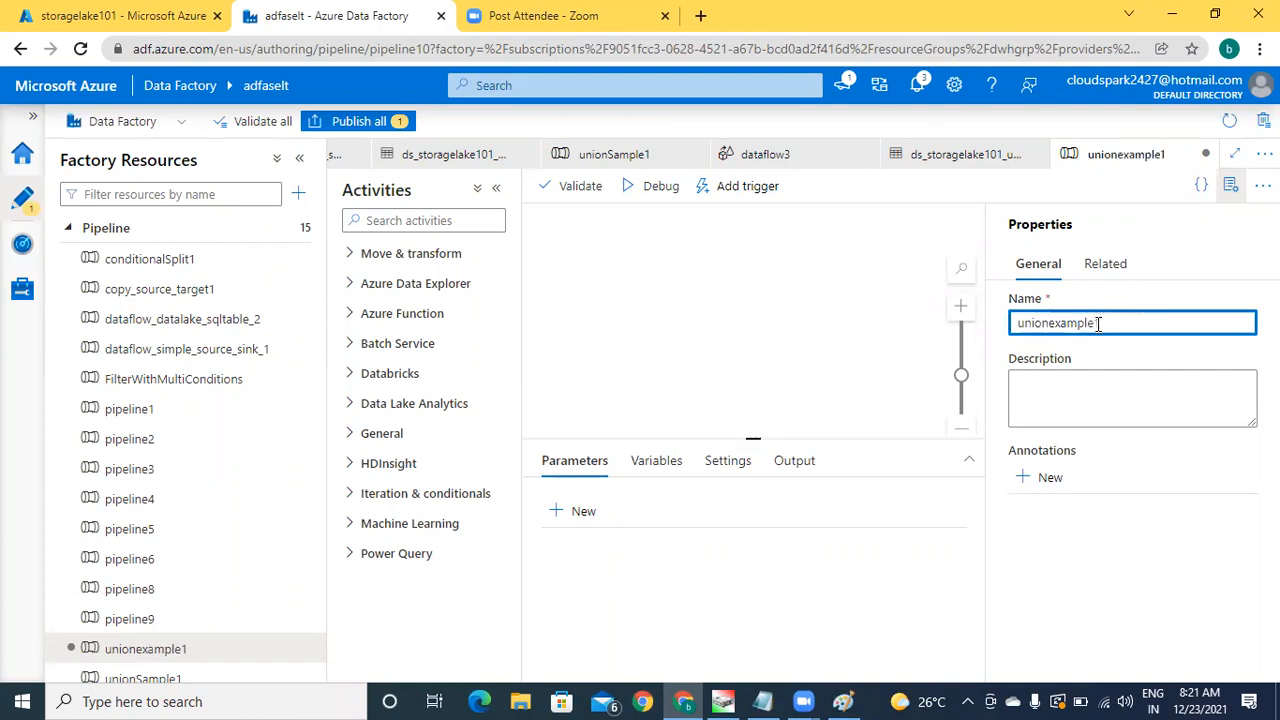
left_click(1233, 188)
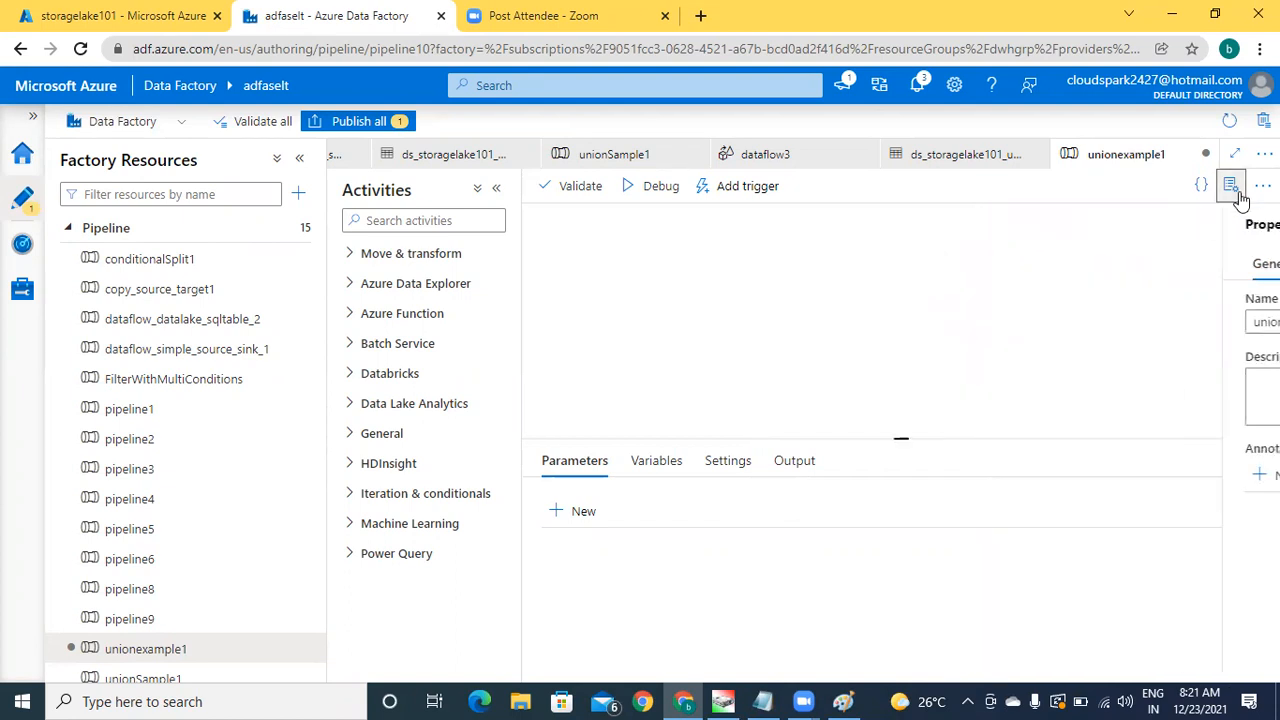
Step: Place a Data flow activity from Move & transform on the unionexample1 pipeline canvas
left_click(356, 258)
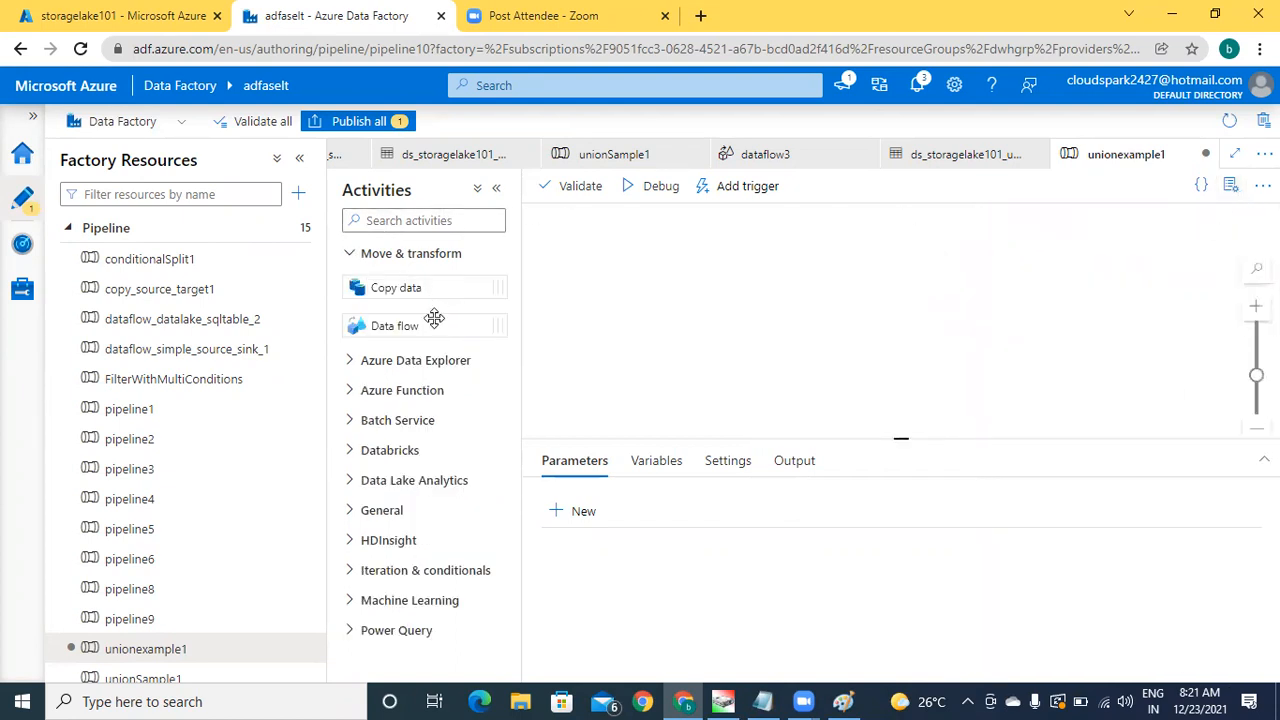
left_click_drag(432, 326, 886, 292)
left_click(1095, 306)
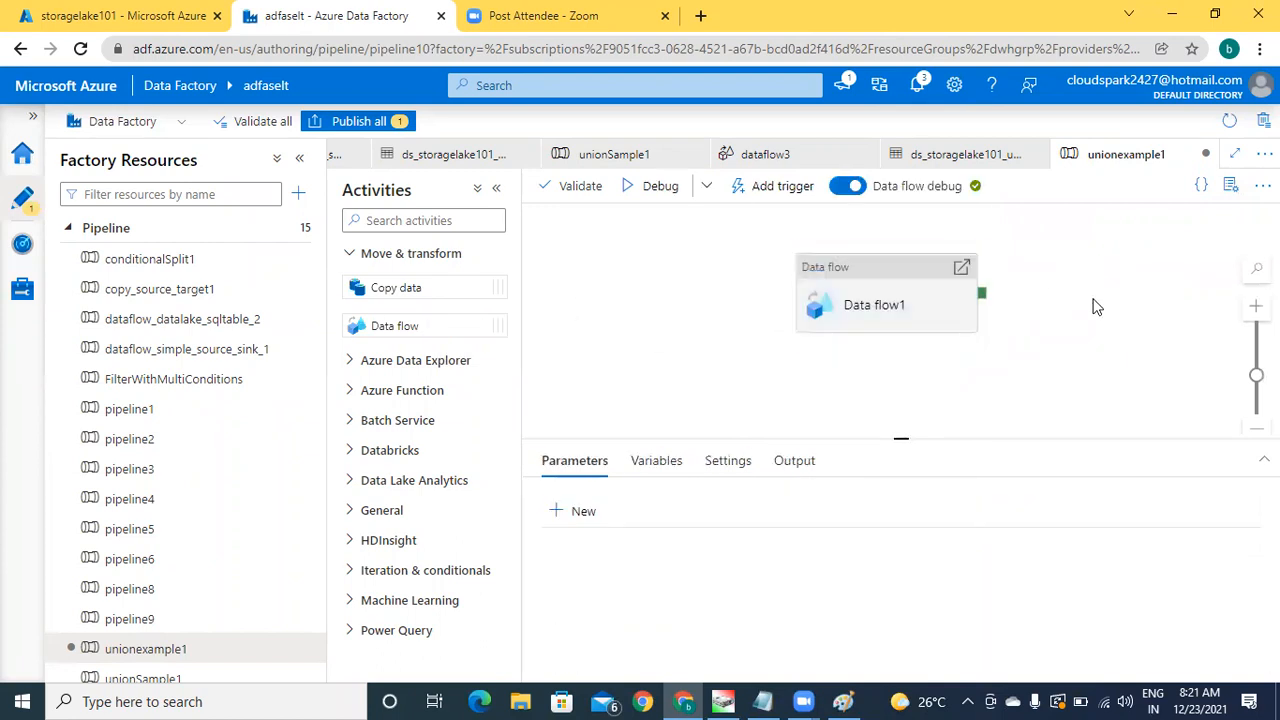
Step: Create a new data flow from the settings of the pipeline's Data flow activity
left_click(880, 300)
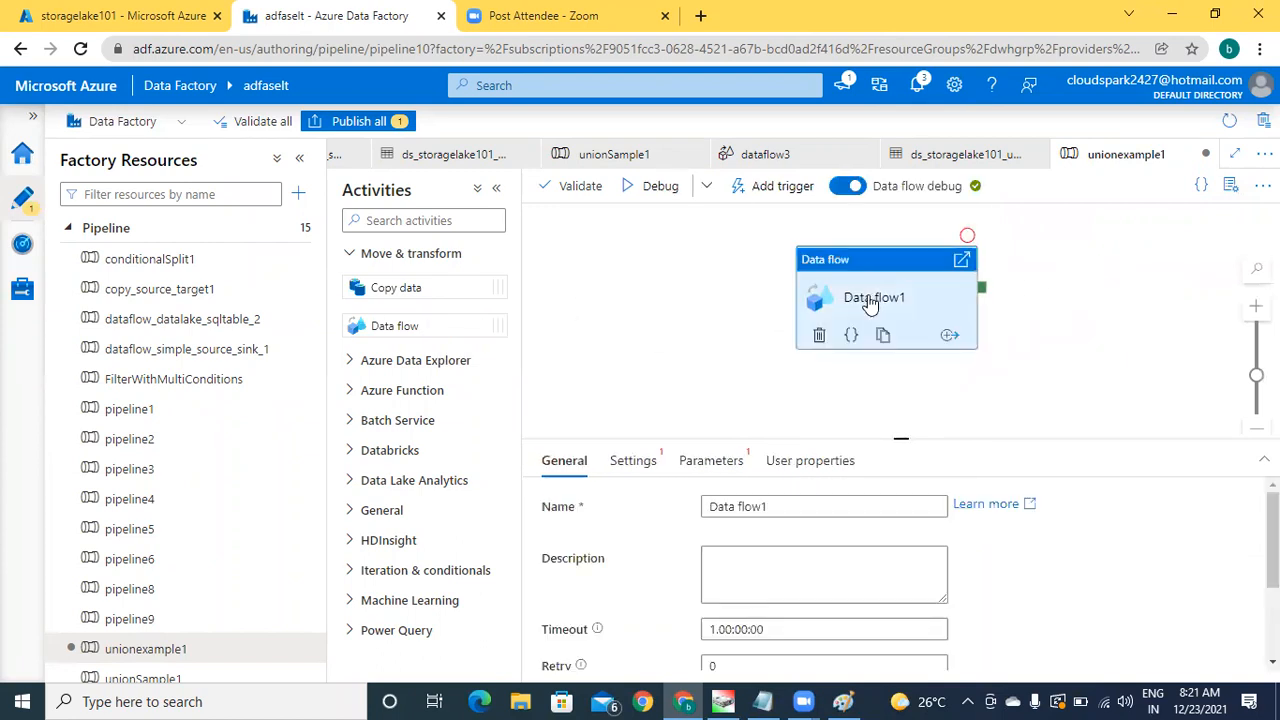
left_click(638, 468)
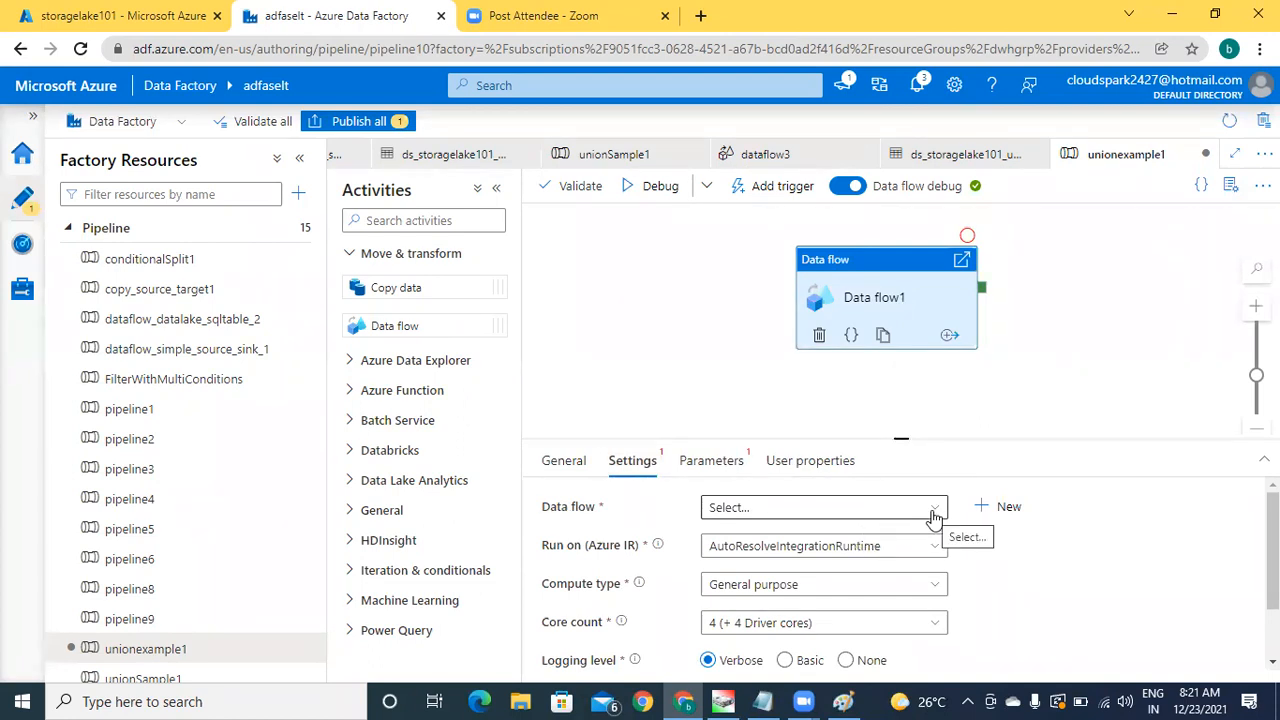
left_click(998, 508)
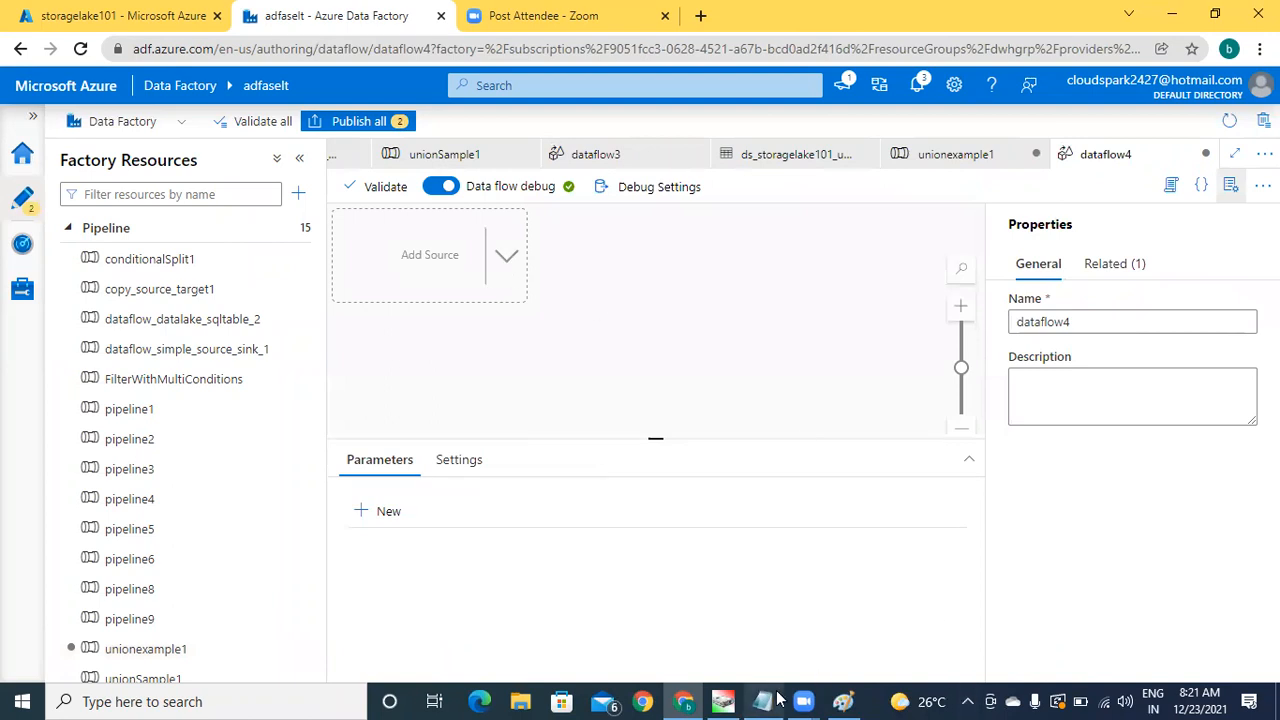
Step: Check the sketch in Paint, return to Azure Data Factory and add a source to the empty data flow
left_click(843, 700)
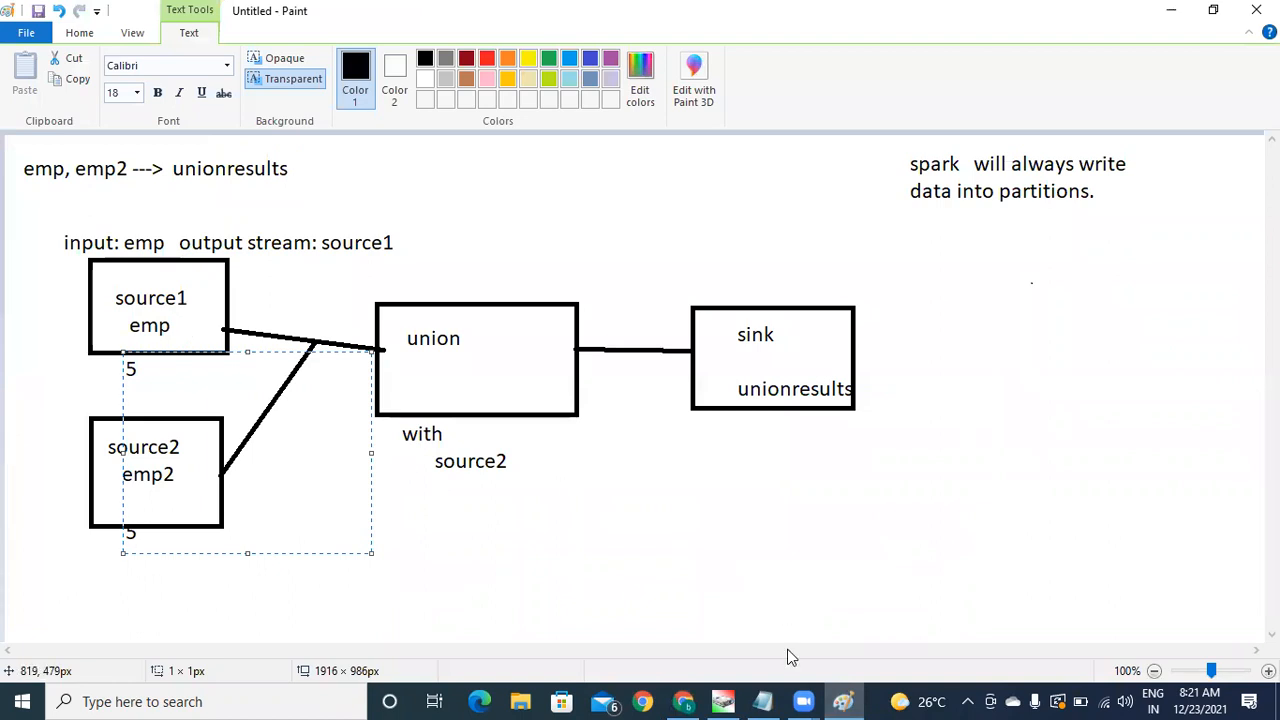
left_click(683, 700)
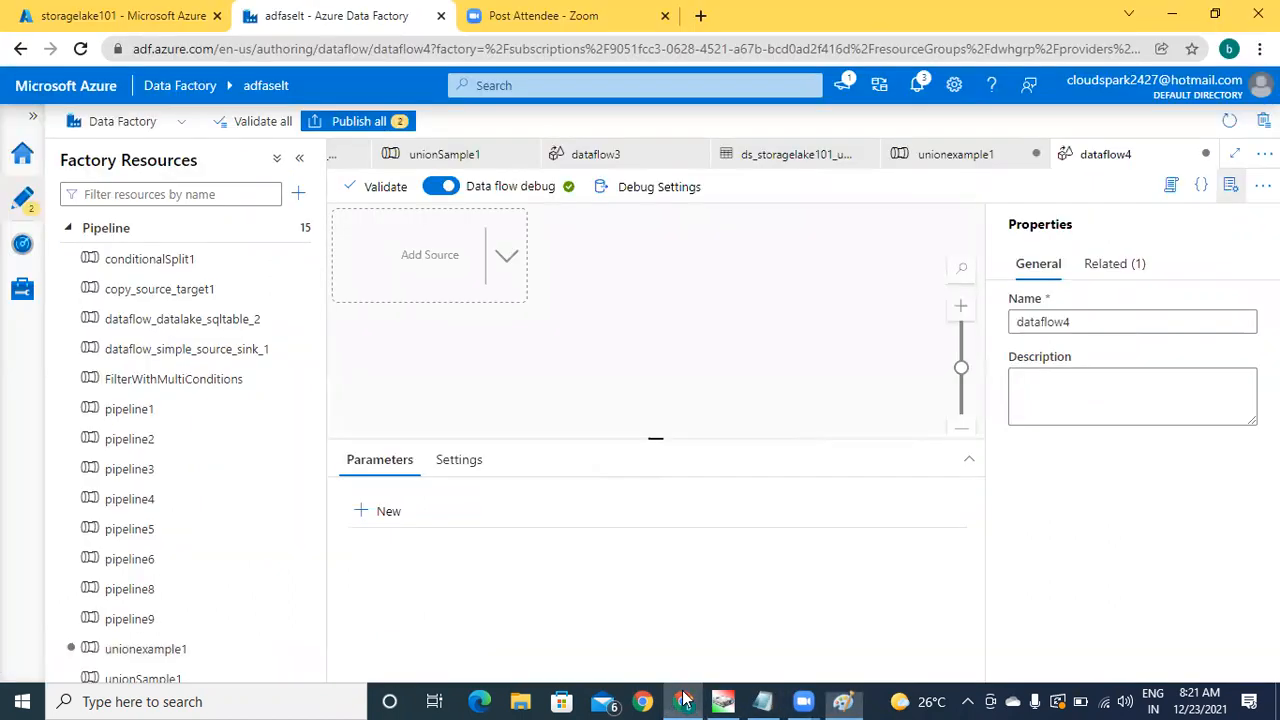
left_click(507, 264)
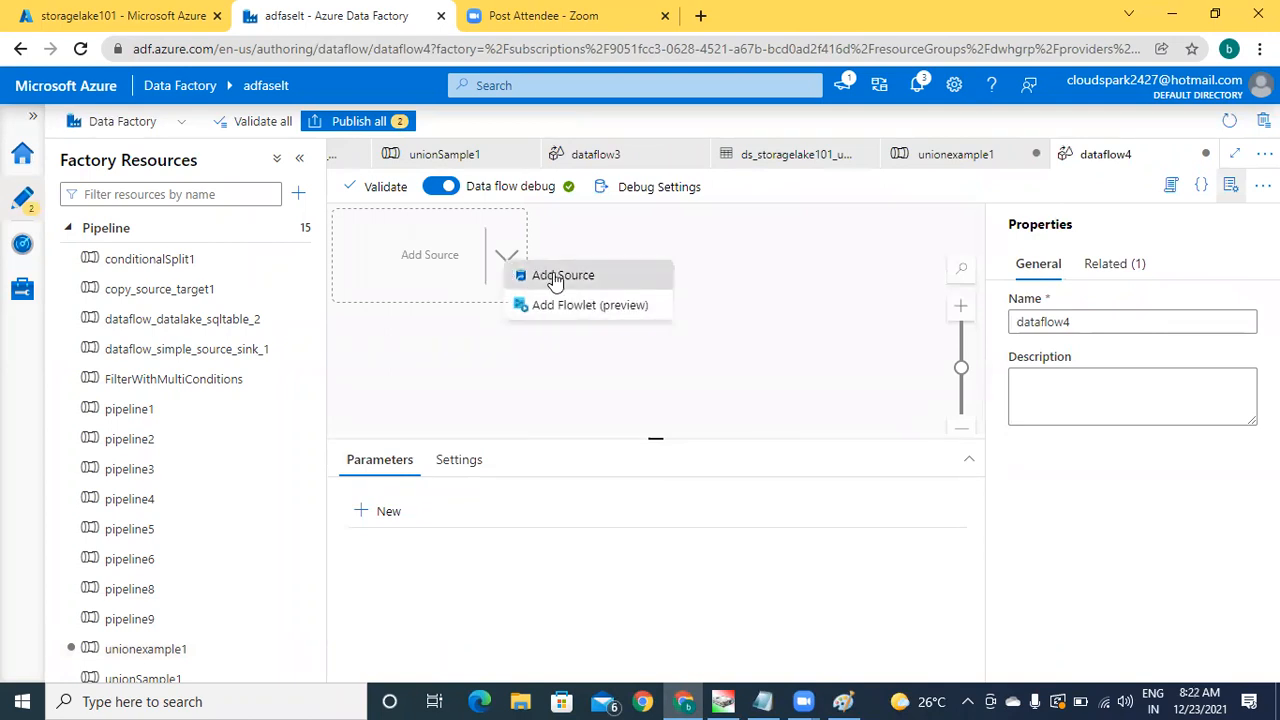
left_click(548, 275)
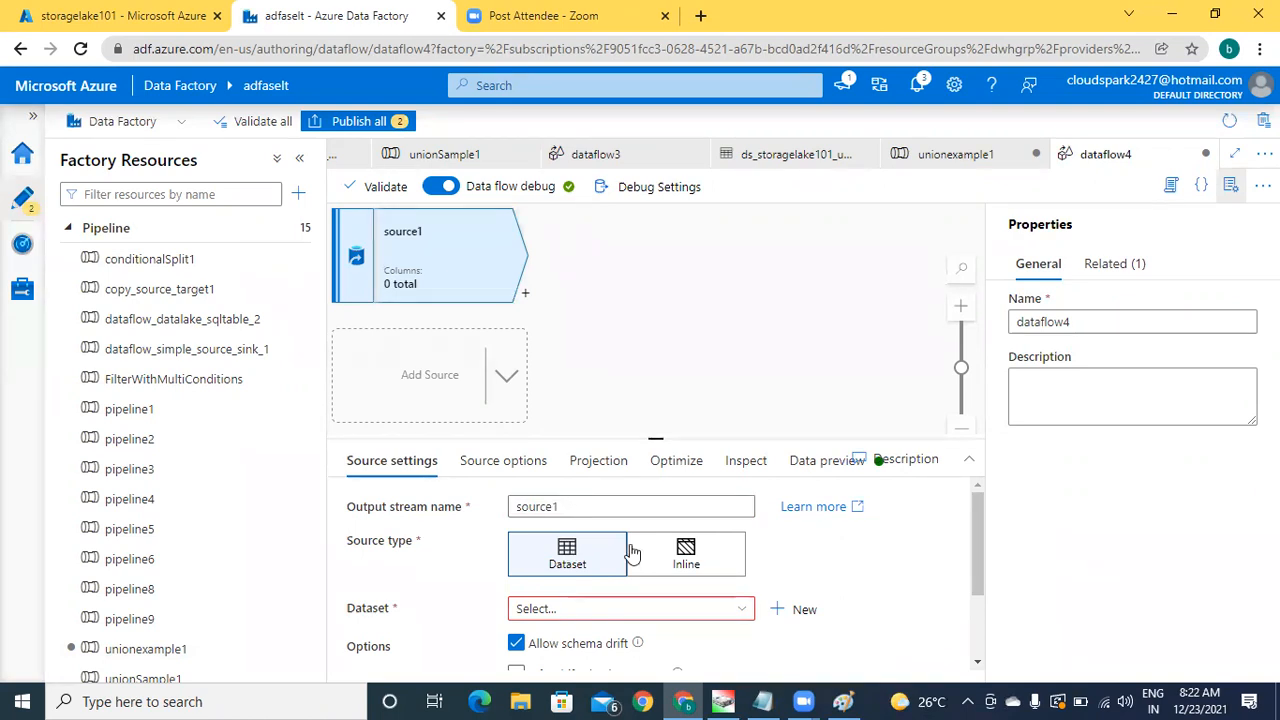
Step: Filter the datasets by "ds_storagelake101_" and set source1's dataset to ds_storagelake101_source_emp
left_click_drag(652, 436, 655, 306)
left_click(746, 482)
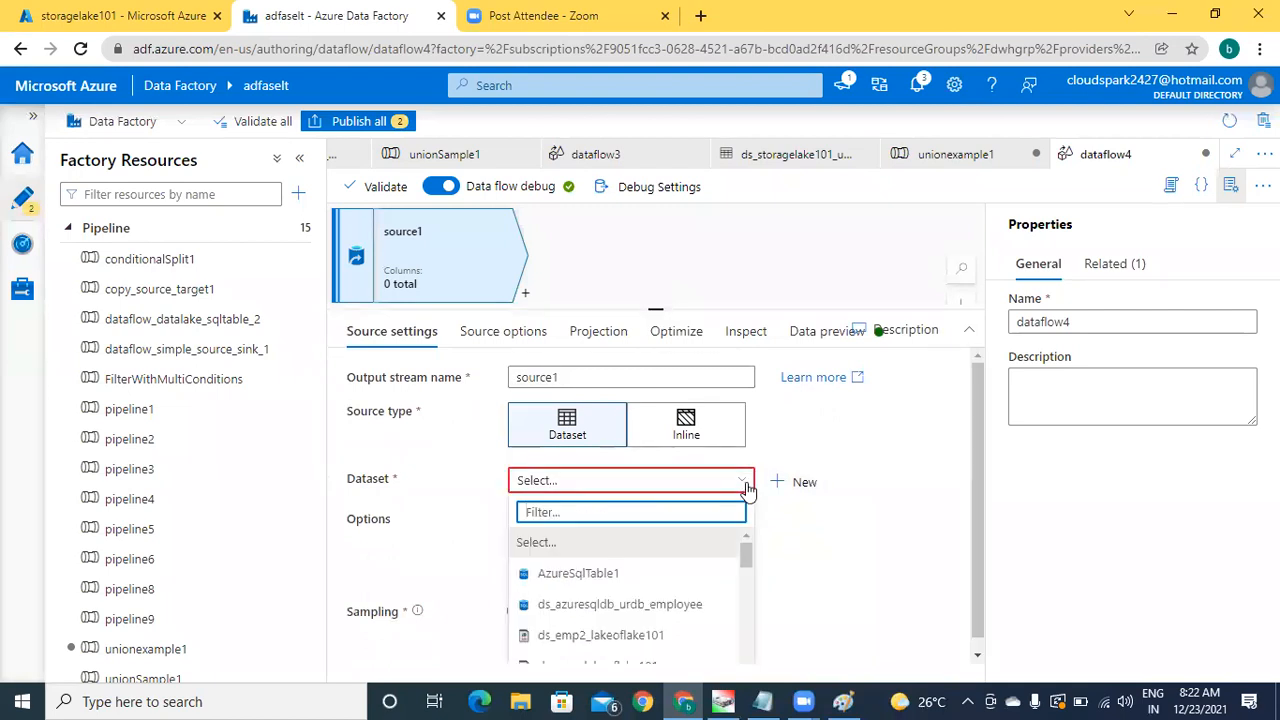
type("ds")
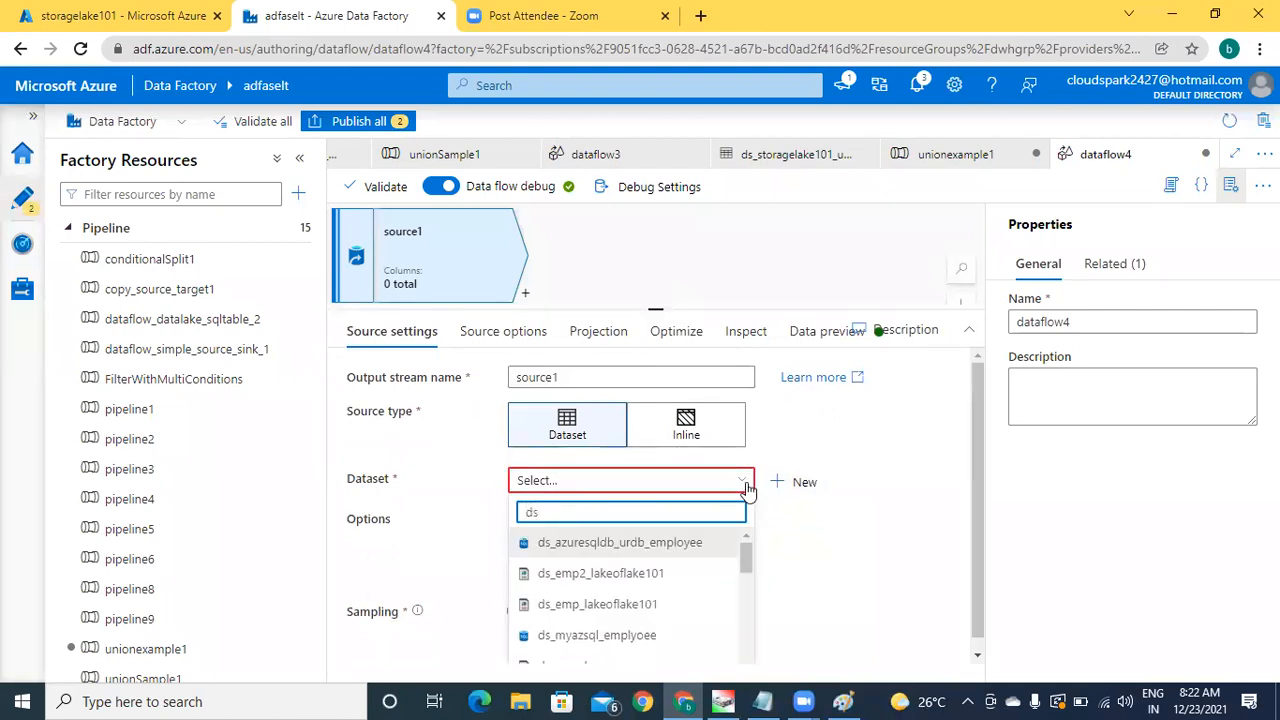
type("_stor")
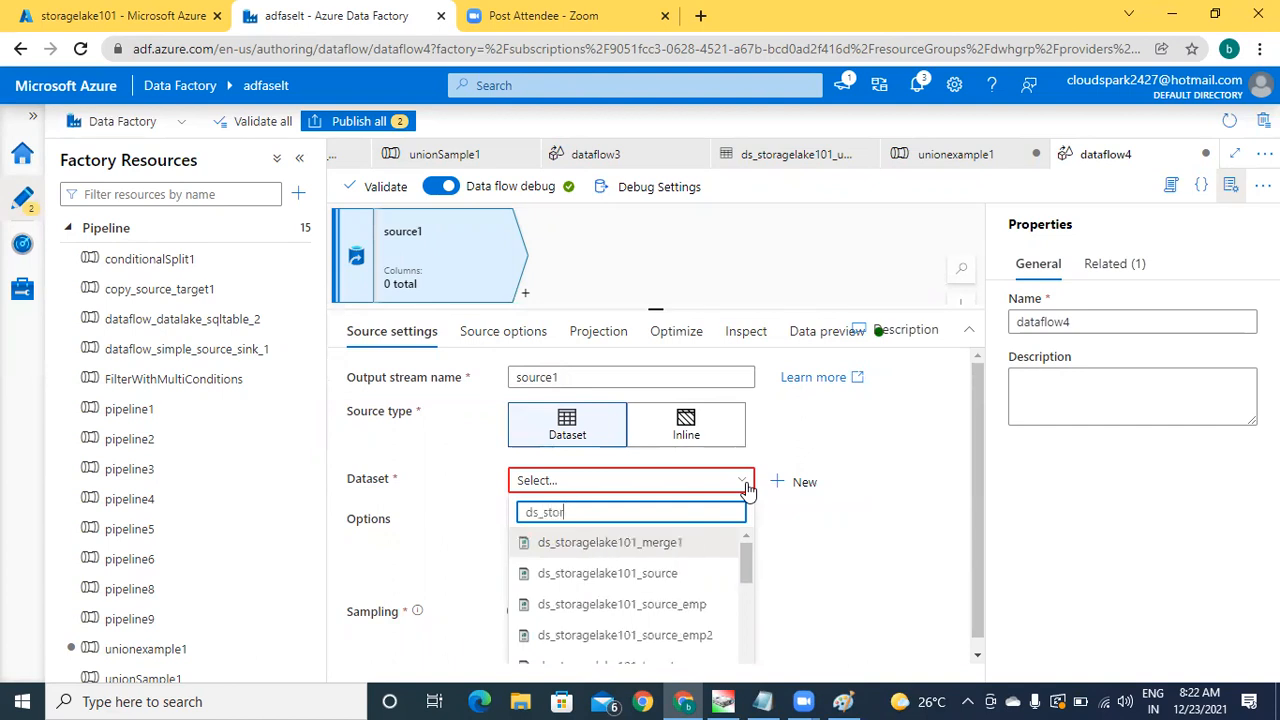
type("agelake101")
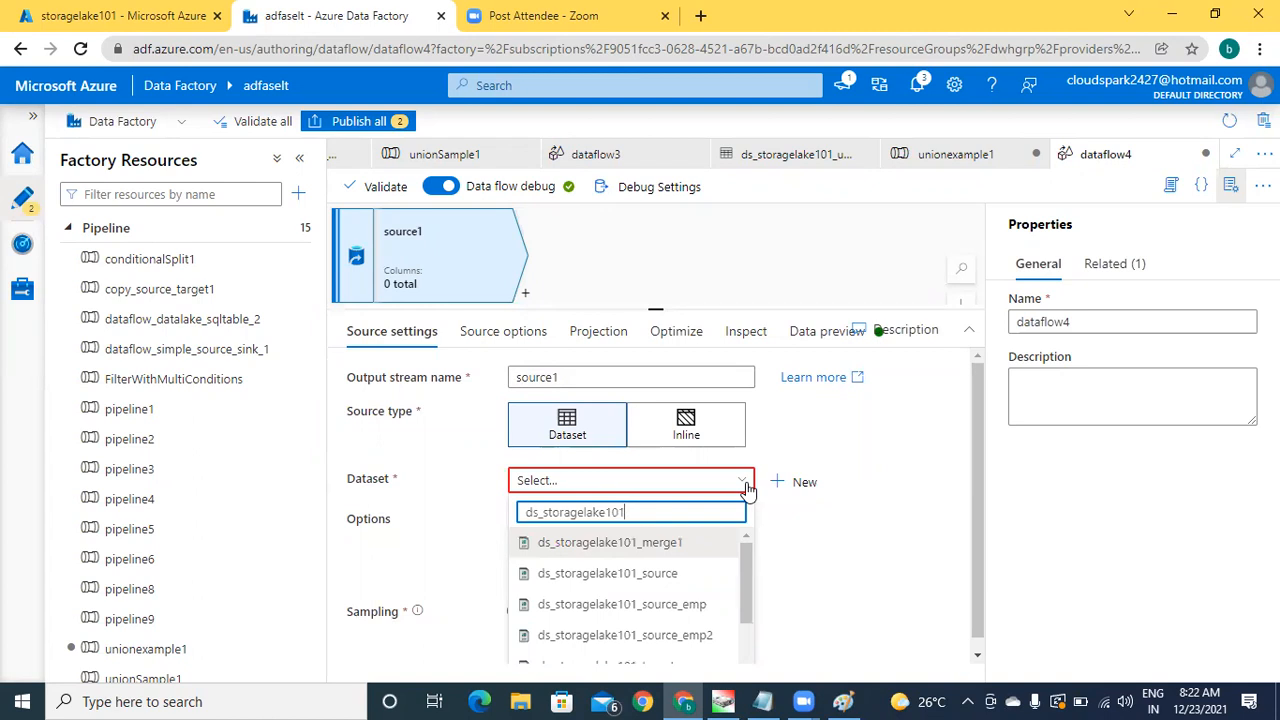
type("_")
left_click(660, 606)
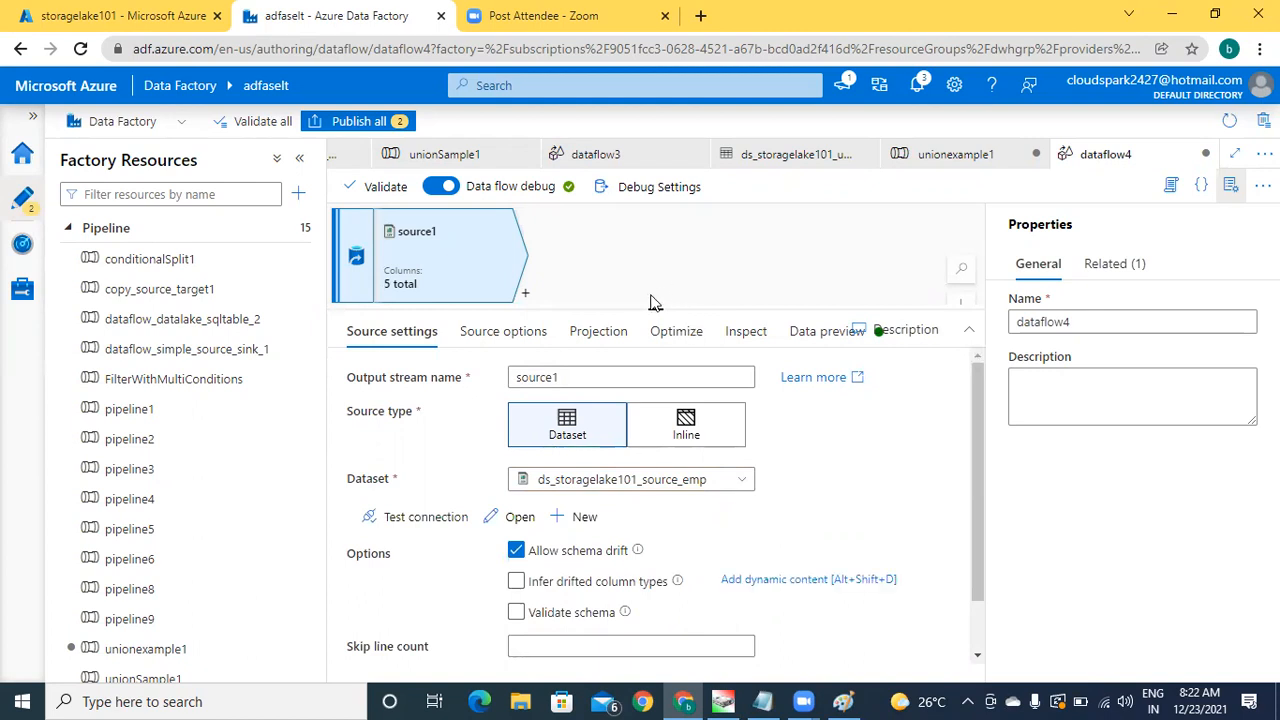
Step: Add a Union transformation after source1 in the data flow
left_click_drag(654, 306, 655, 436)
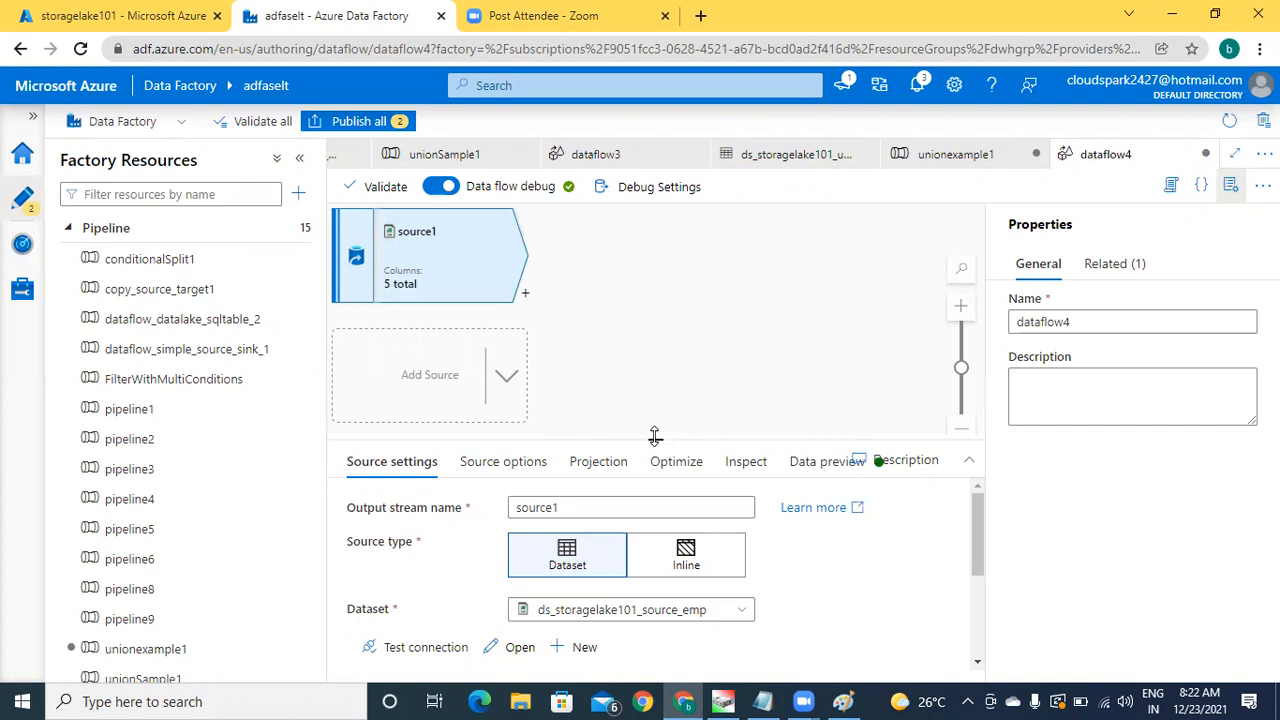
left_click(527, 297)
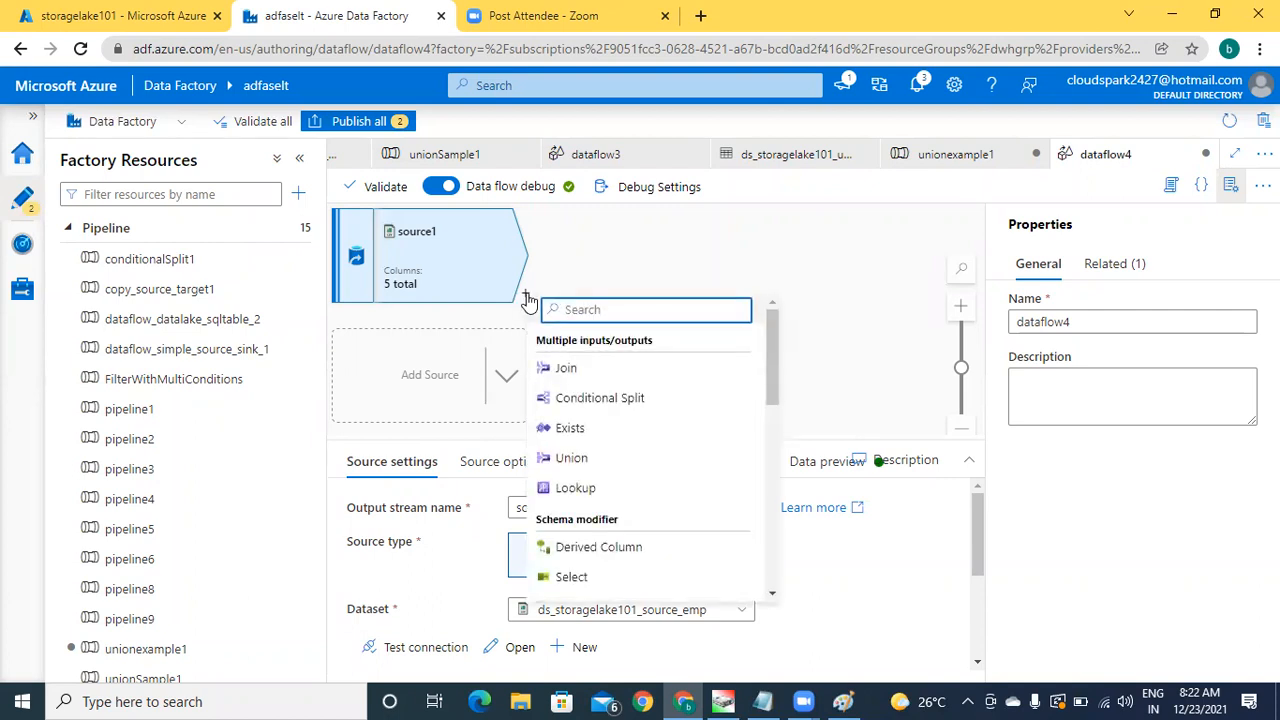
left_click(589, 460)
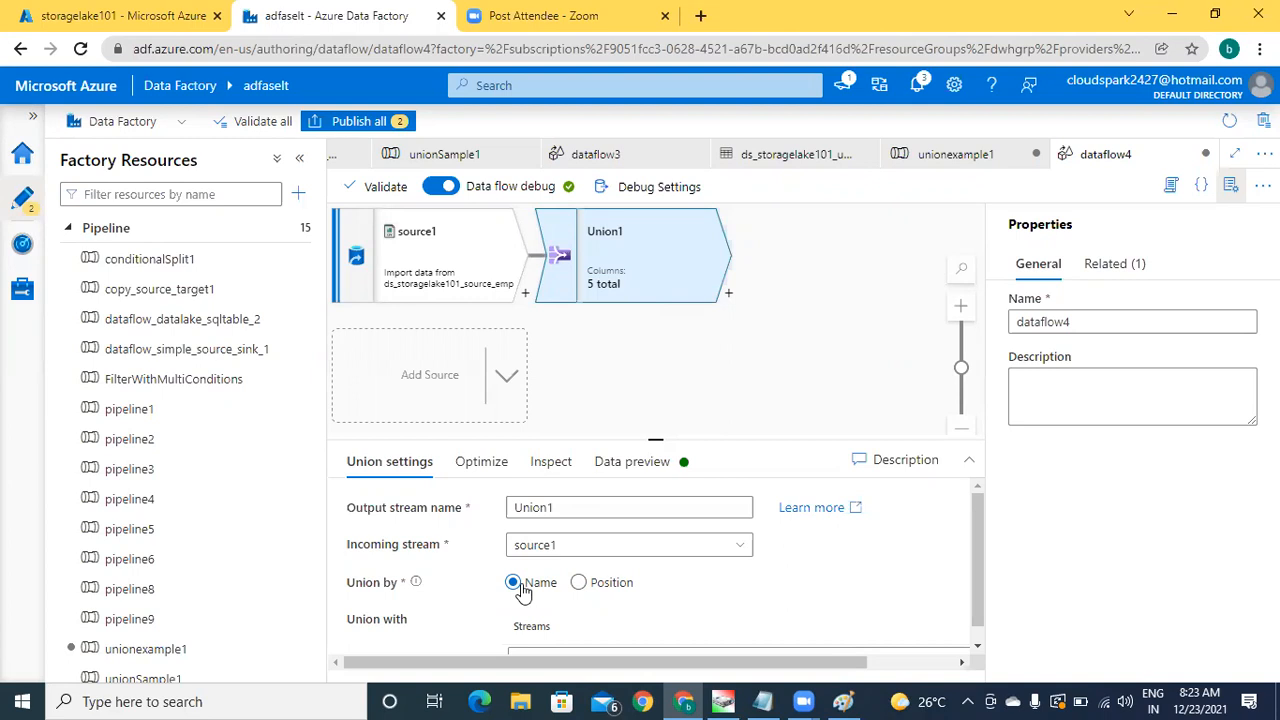
Step: Check Union1's union-by options, leaving Name selected, and look at the streams available to union with
left_click(579, 588)
left_click(513, 586)
scroll(980, 549, "down", 1)
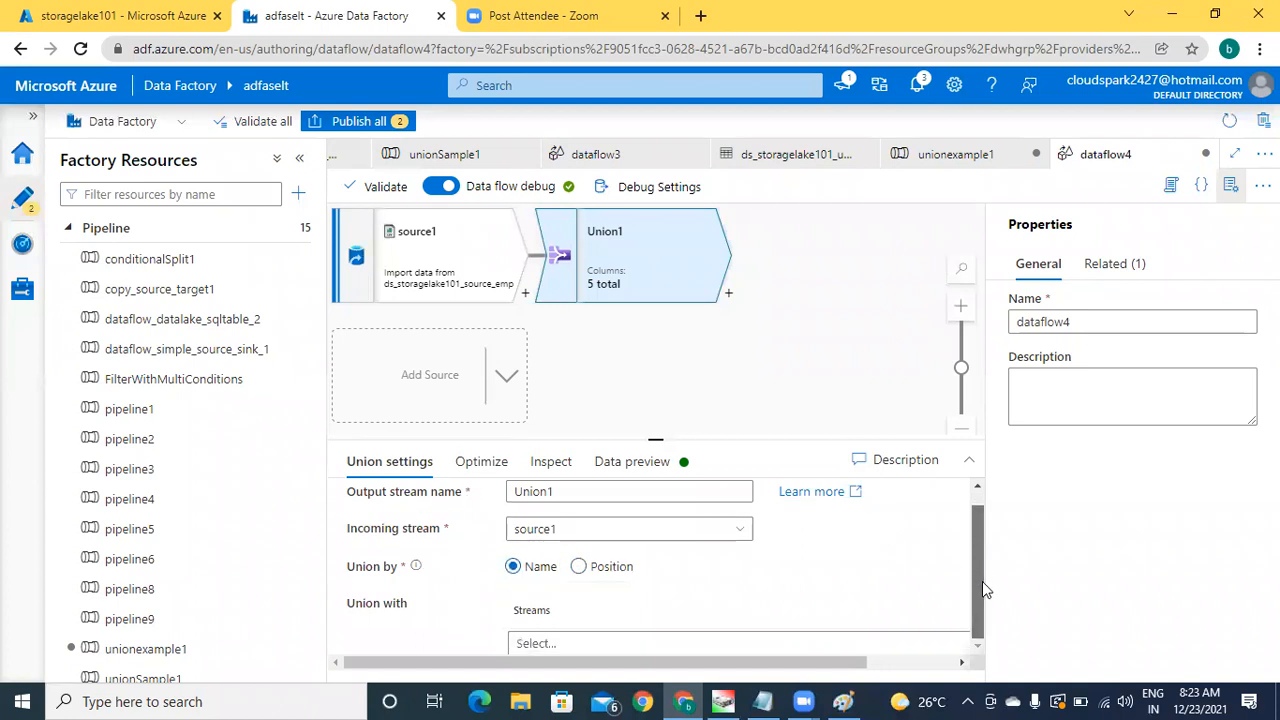
left_click_drag(654, 436, 655, 324)
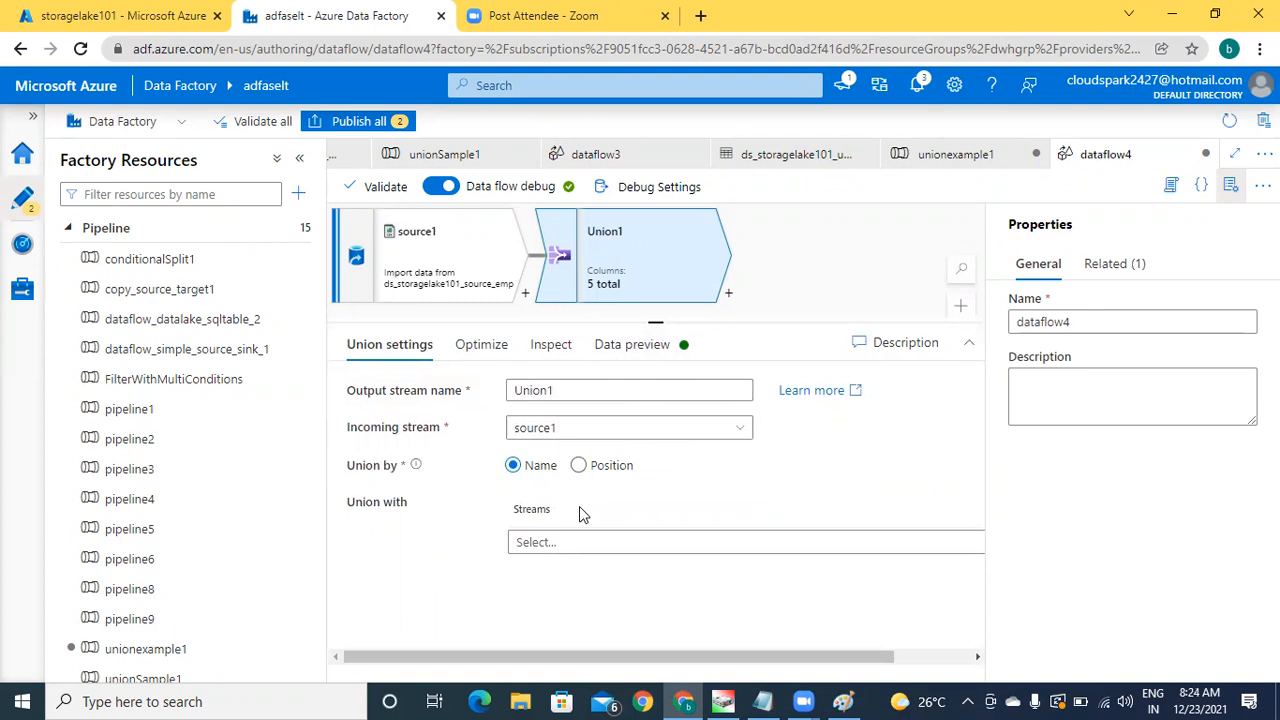
left_click(780, 545)
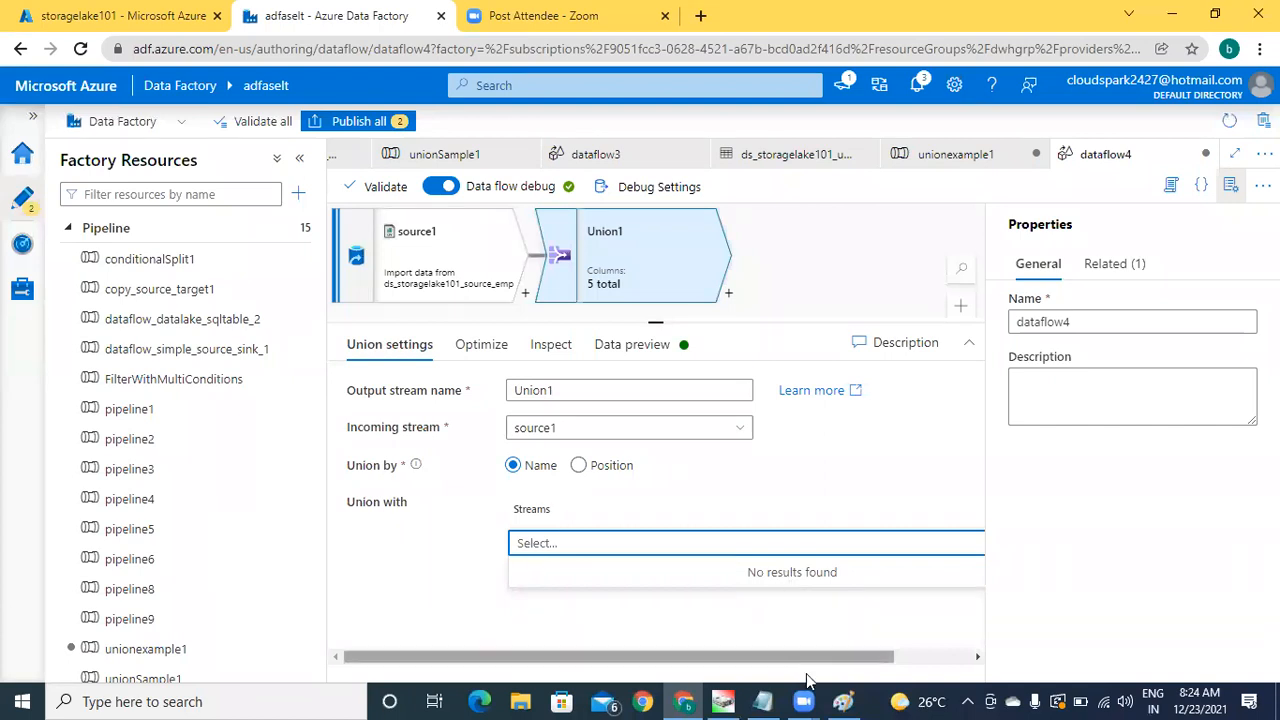
Step: Check the sketch in Paint, return to Azure Data Factory and add a second source to the data flow
left_click(843, 701)
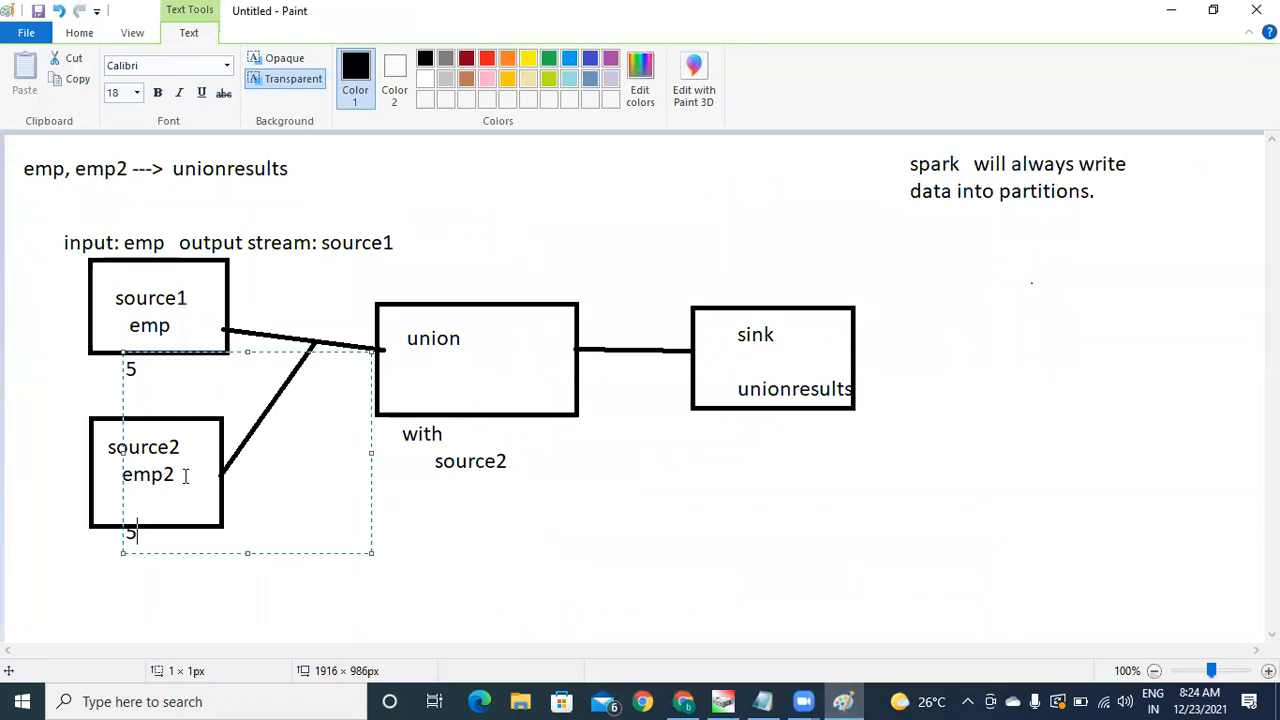
left_click(683, 701)
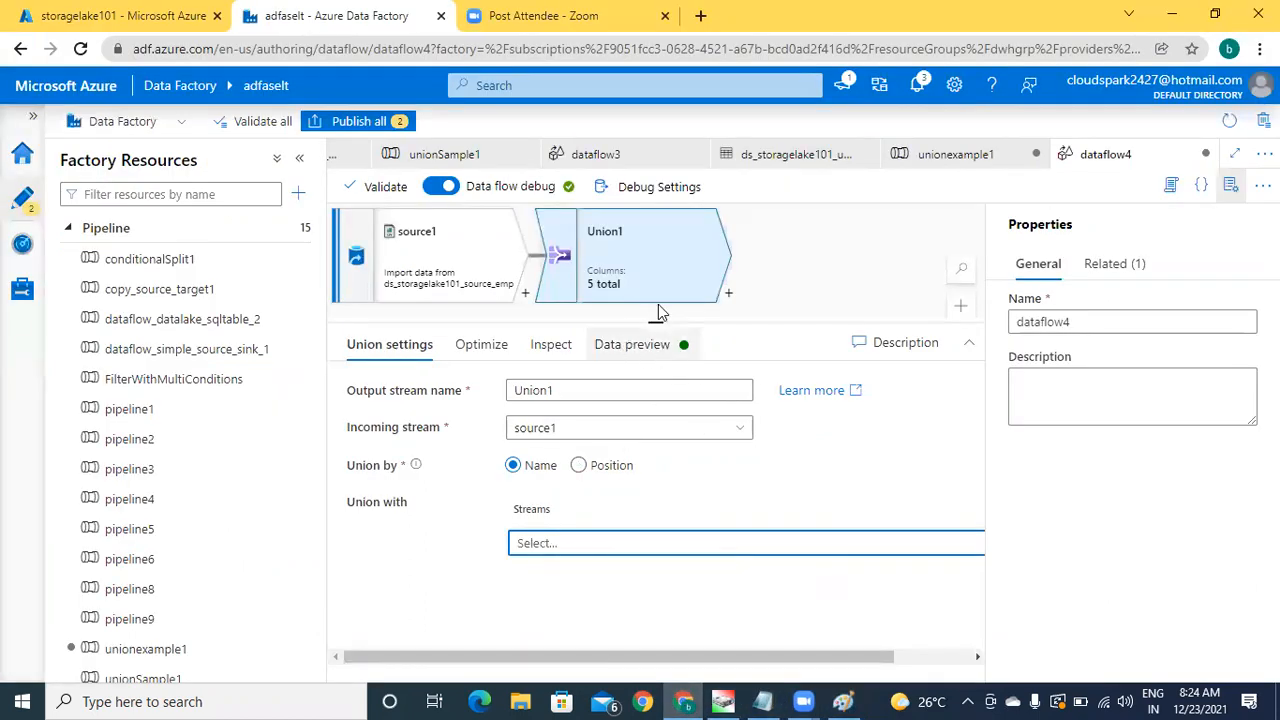
left_click_drag(657, 323, 665, 561)
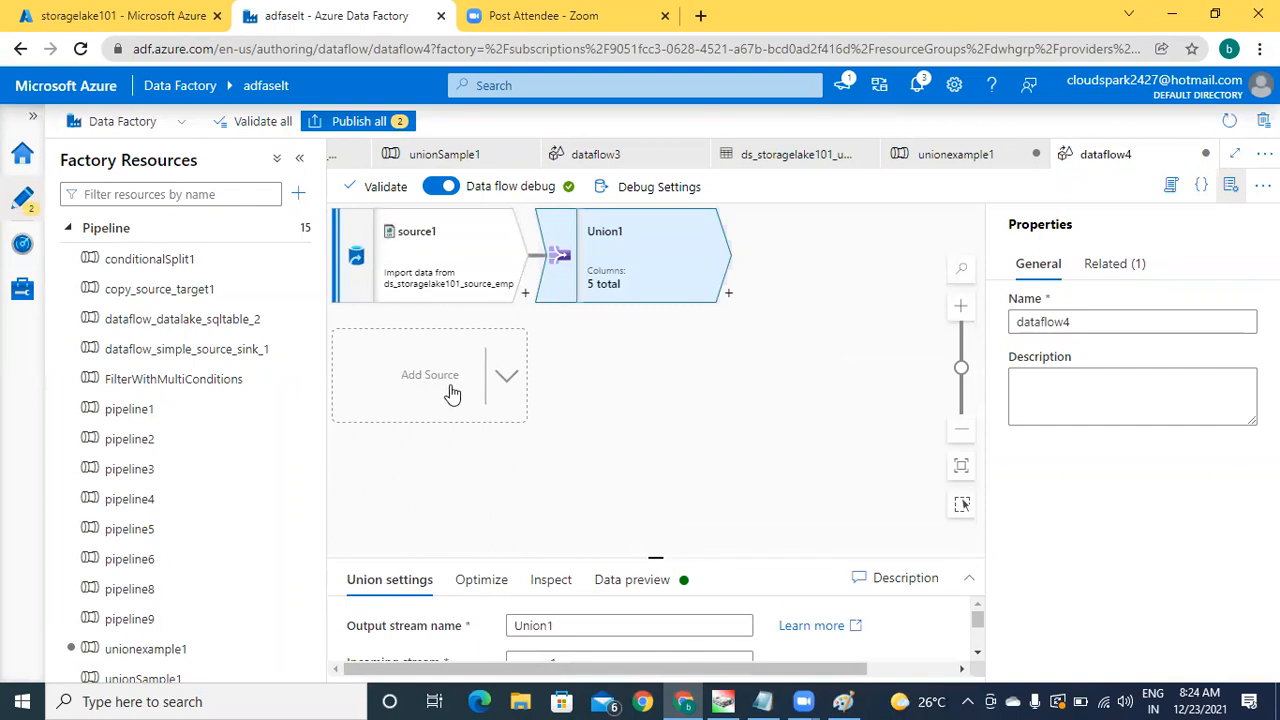
left_click(507, 381)
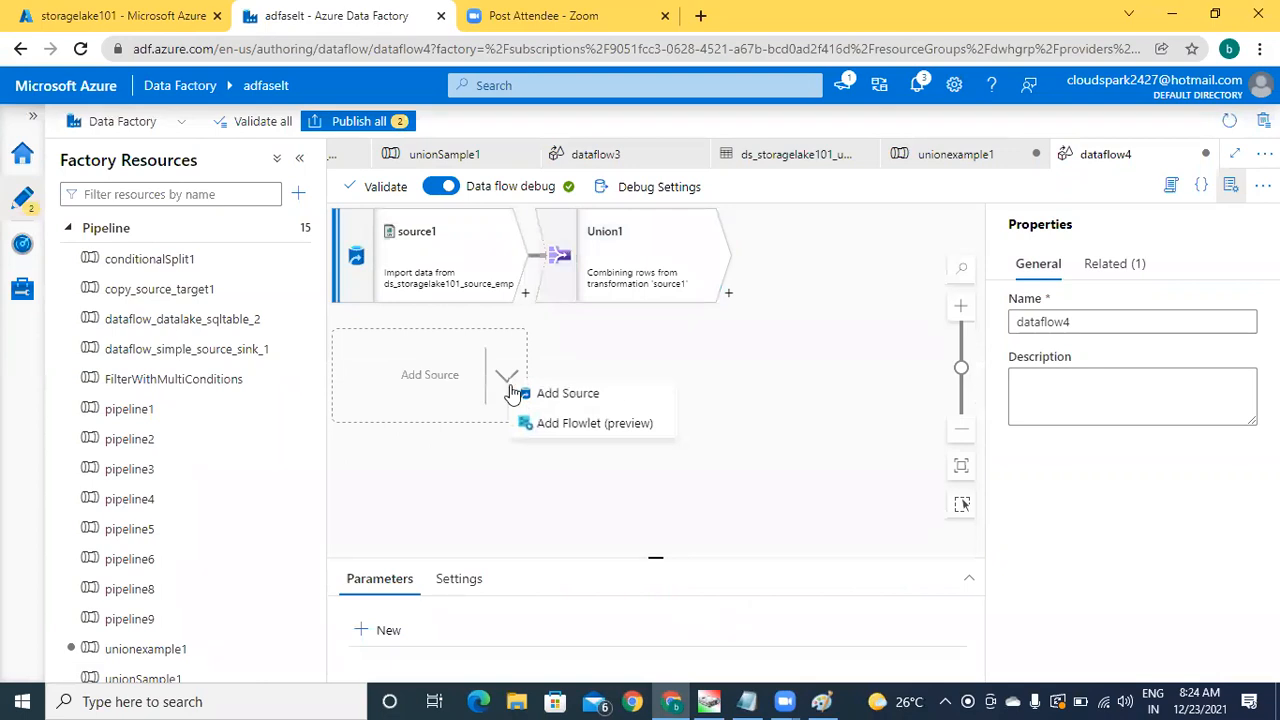
left_click(556, 396)
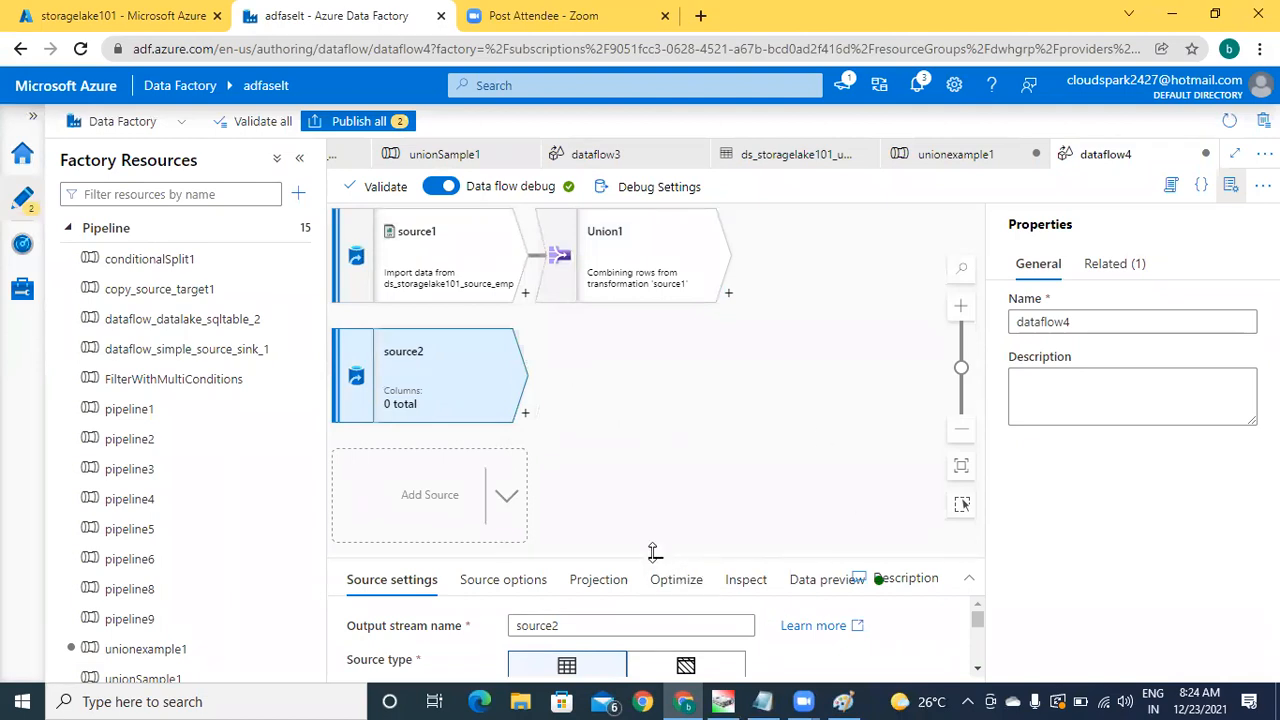
Step: Filter the datasets by "ds_storagelake101_" and set source2's dataset to ds_storagelake101_source_emp2
left_click_drag(655, 556, 655, 312)
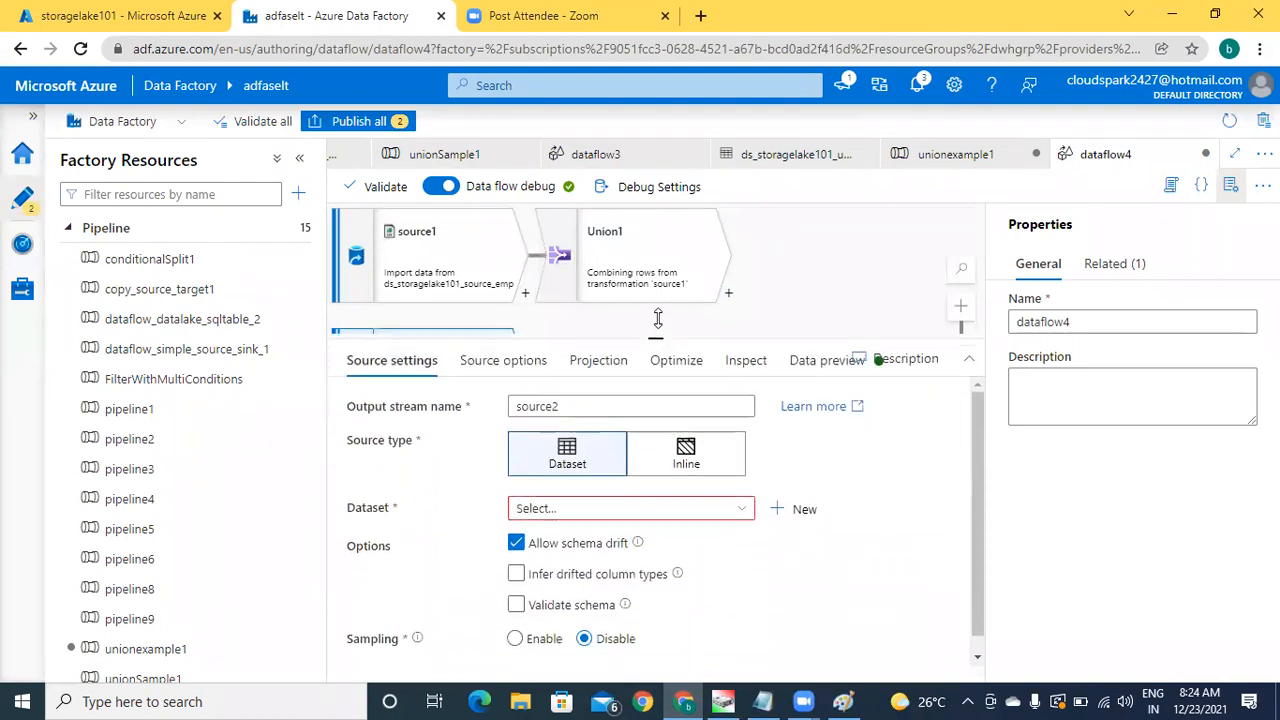
left_click(737, 490)
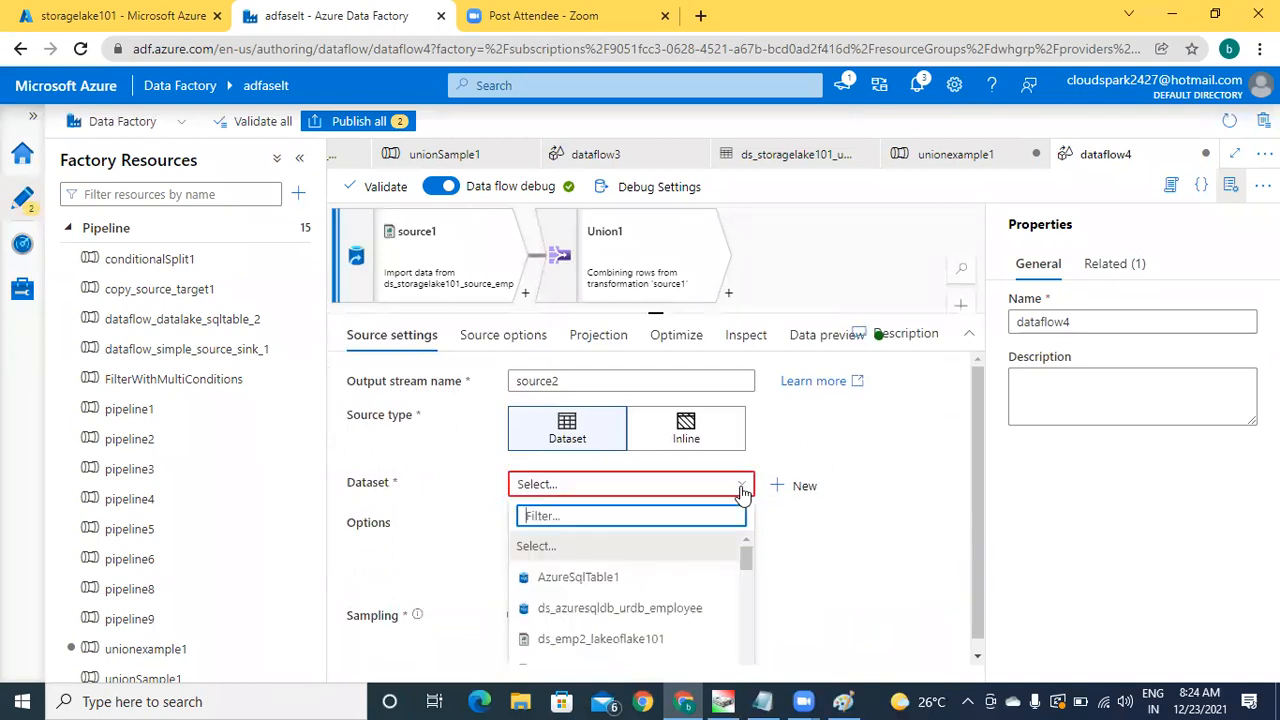
left_click(743, 620)
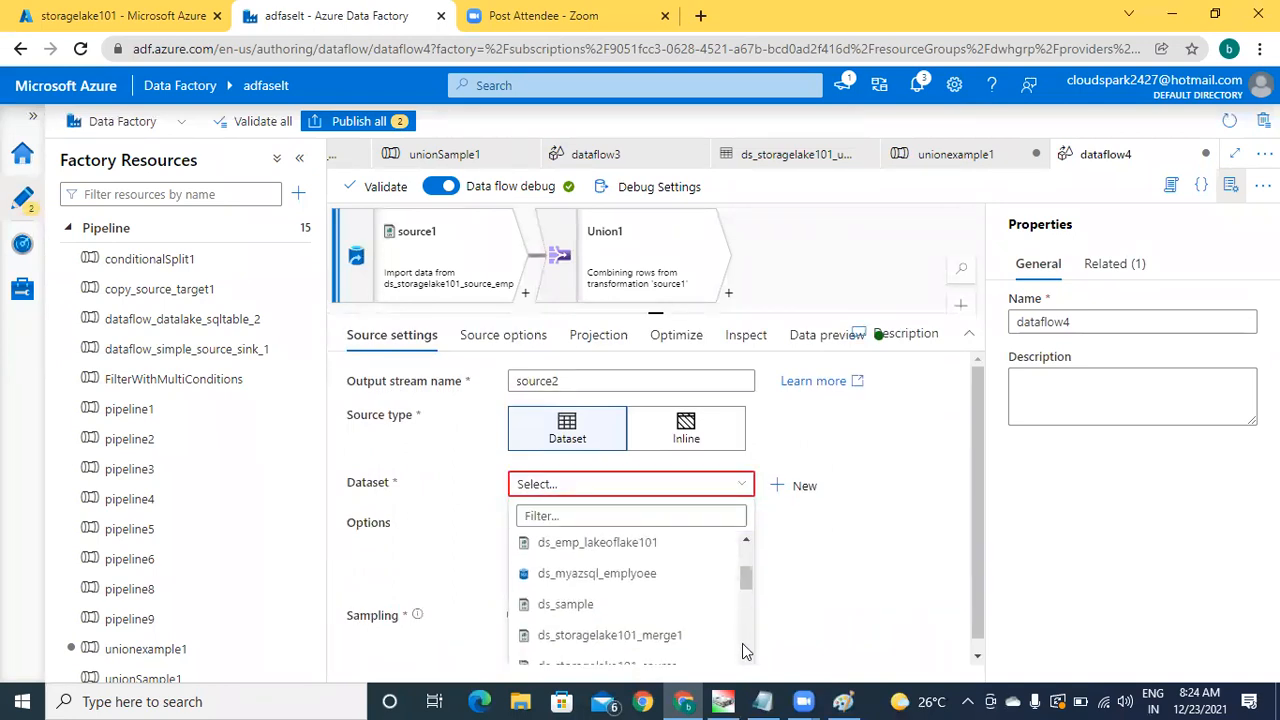
left_click(588, 514)
type("ds")
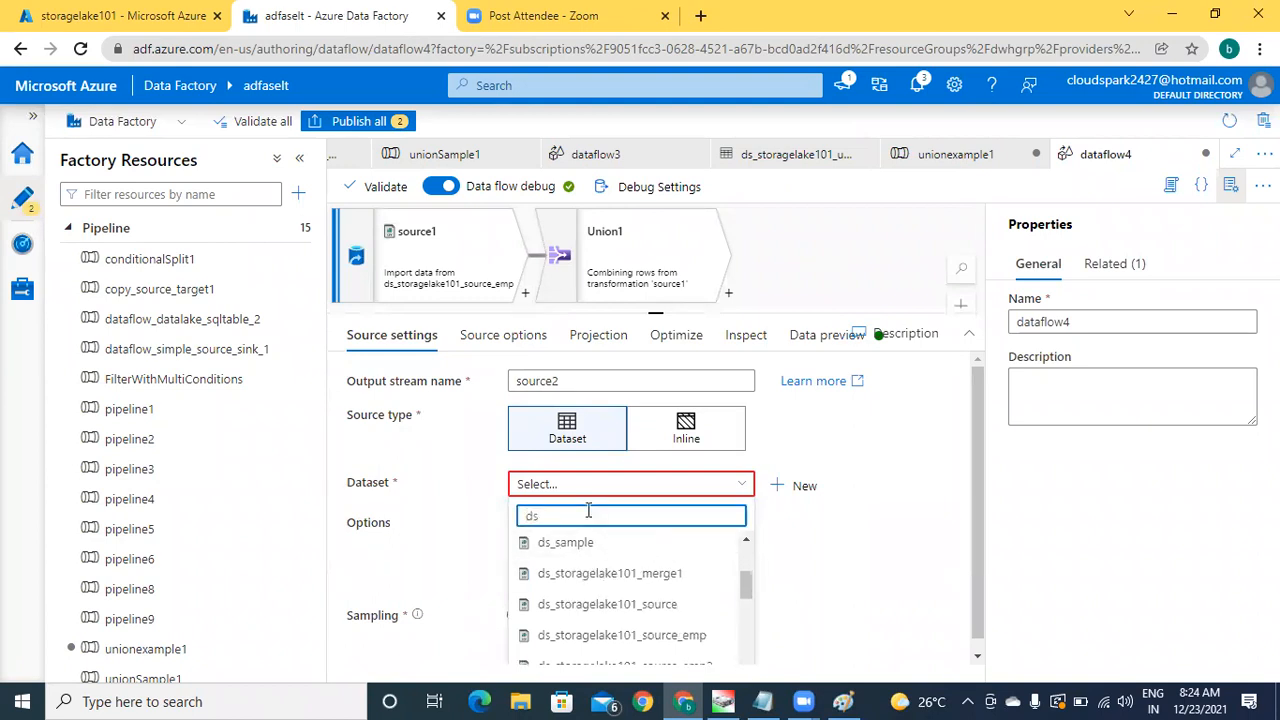
type("_stor")
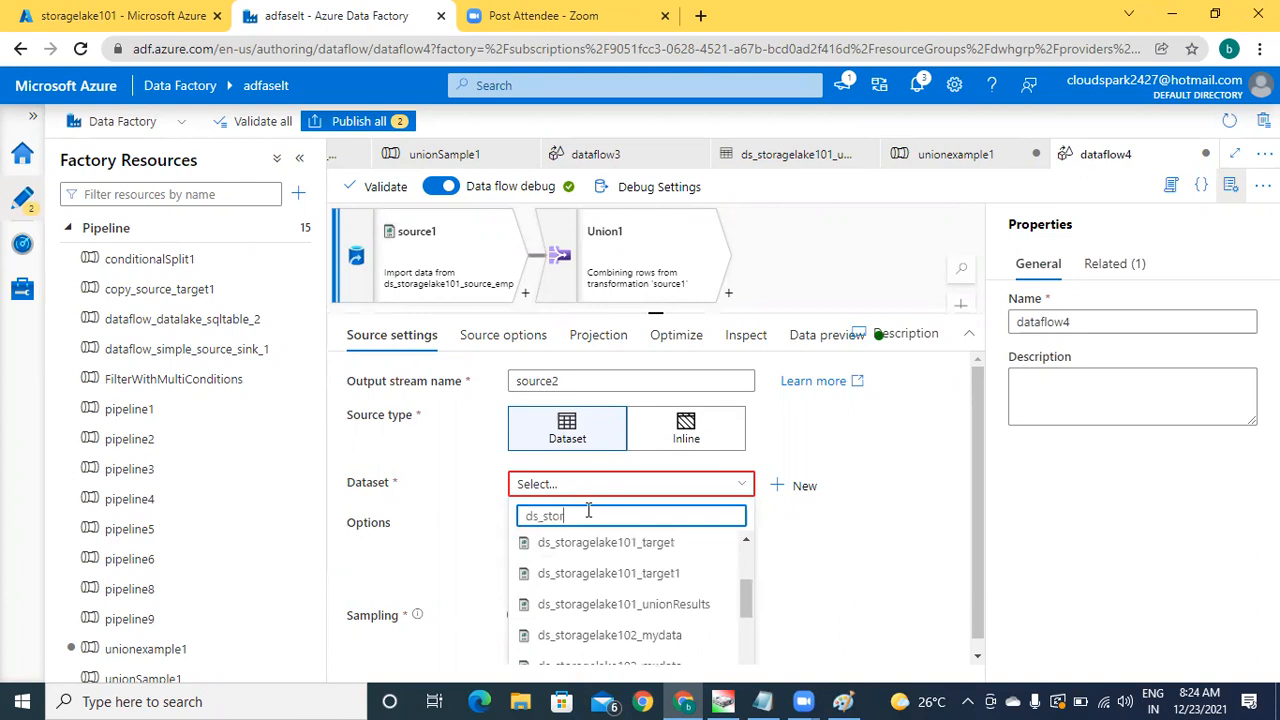
type("agelake101")
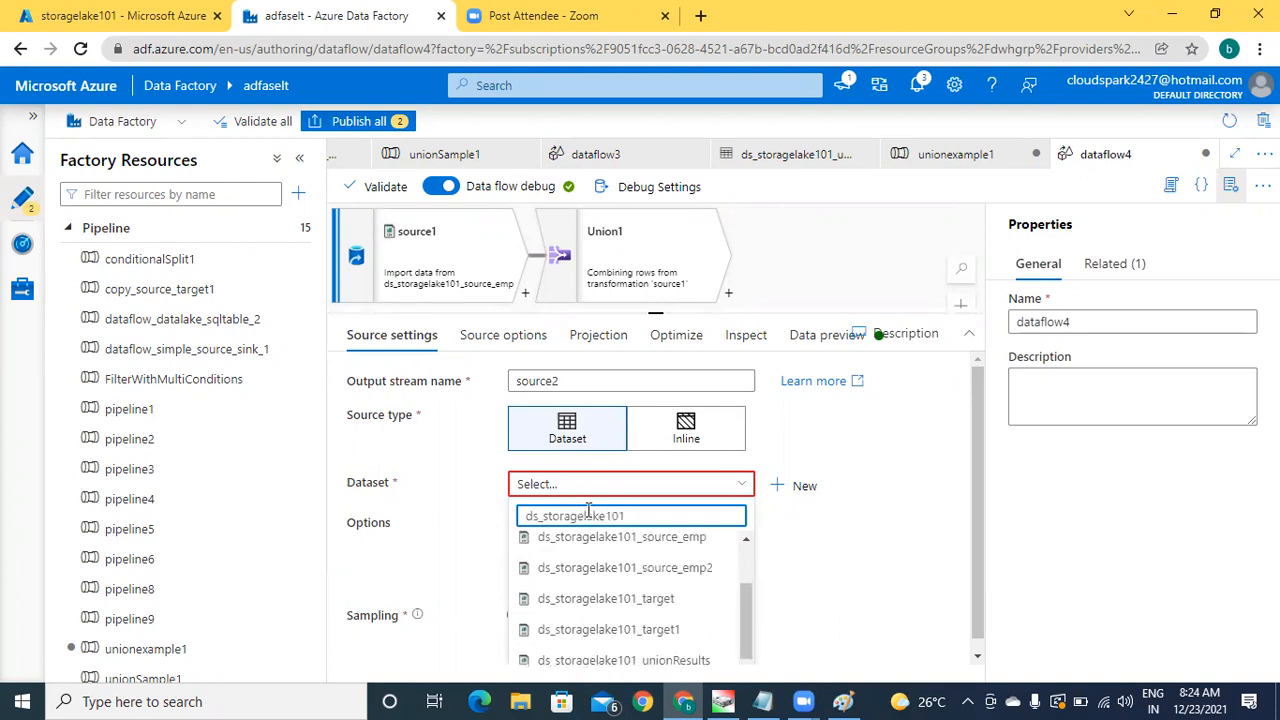
type("_")
left_click(673, 569)
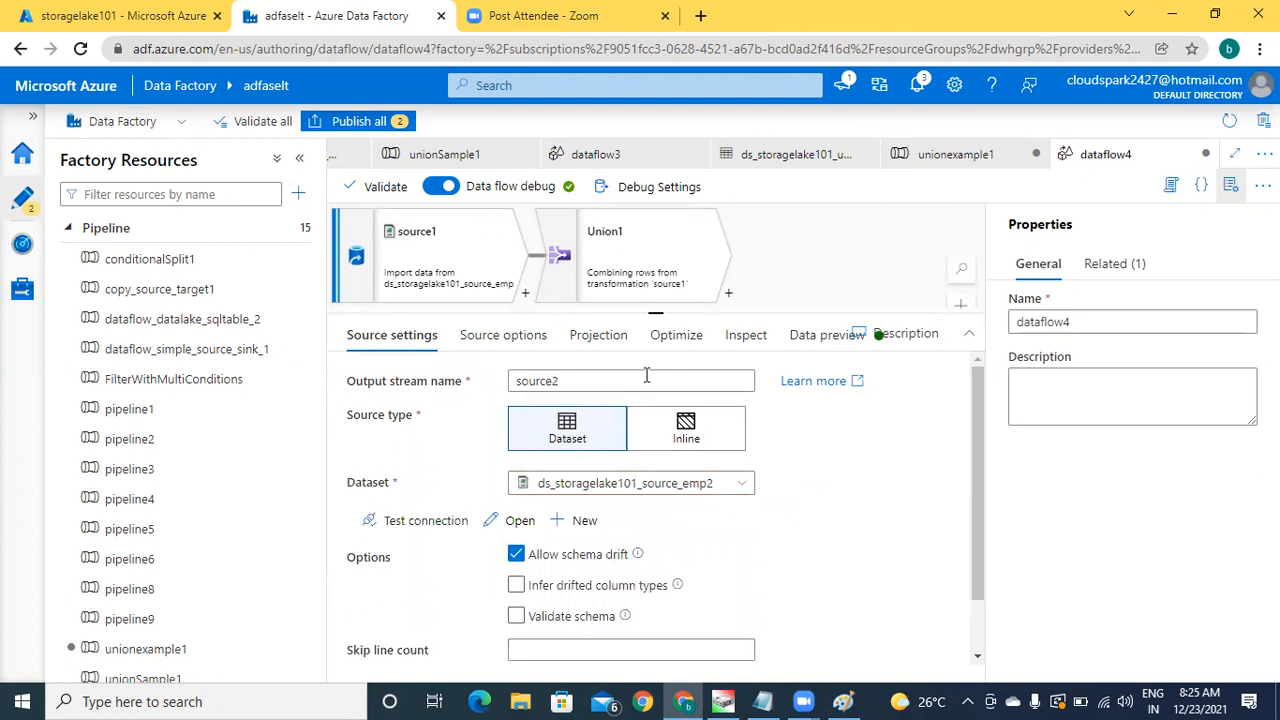
Step: Set source2 as the stream that Union1 unions with
left_click_drag(652, 316, 660, 607)
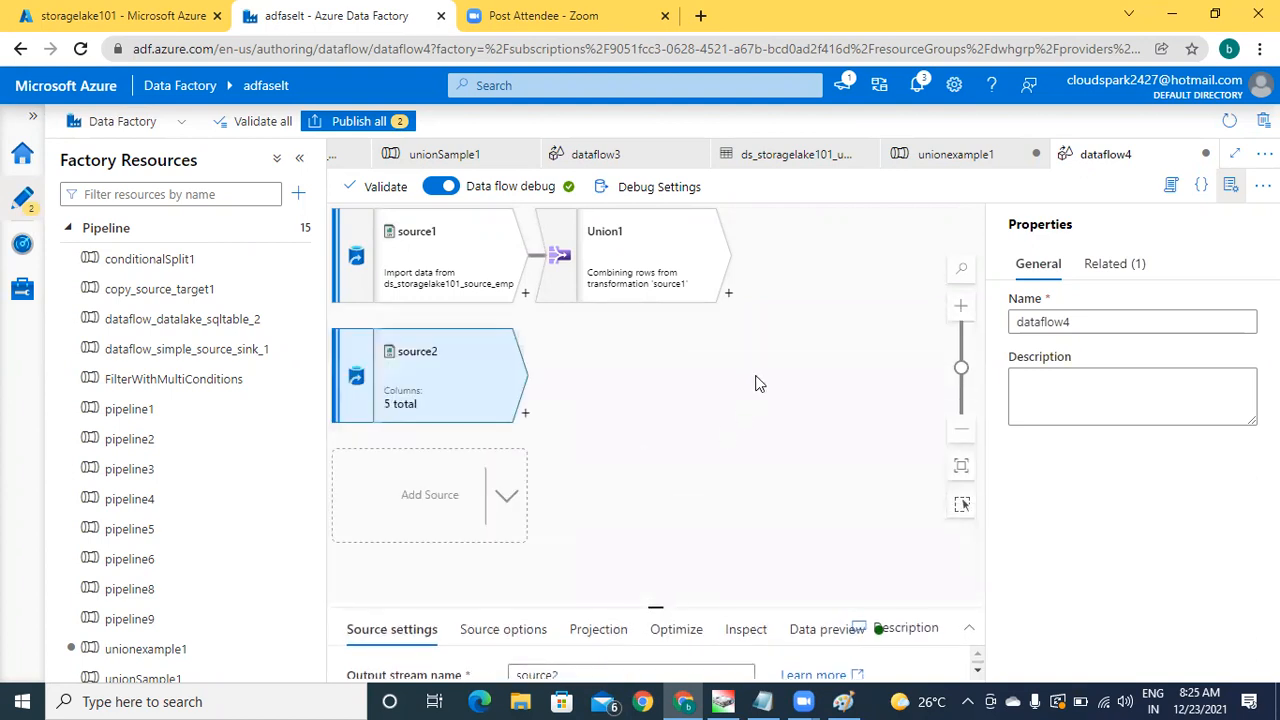
left_click(656, 271)
left_click_drag(654, 603, 690, 300)
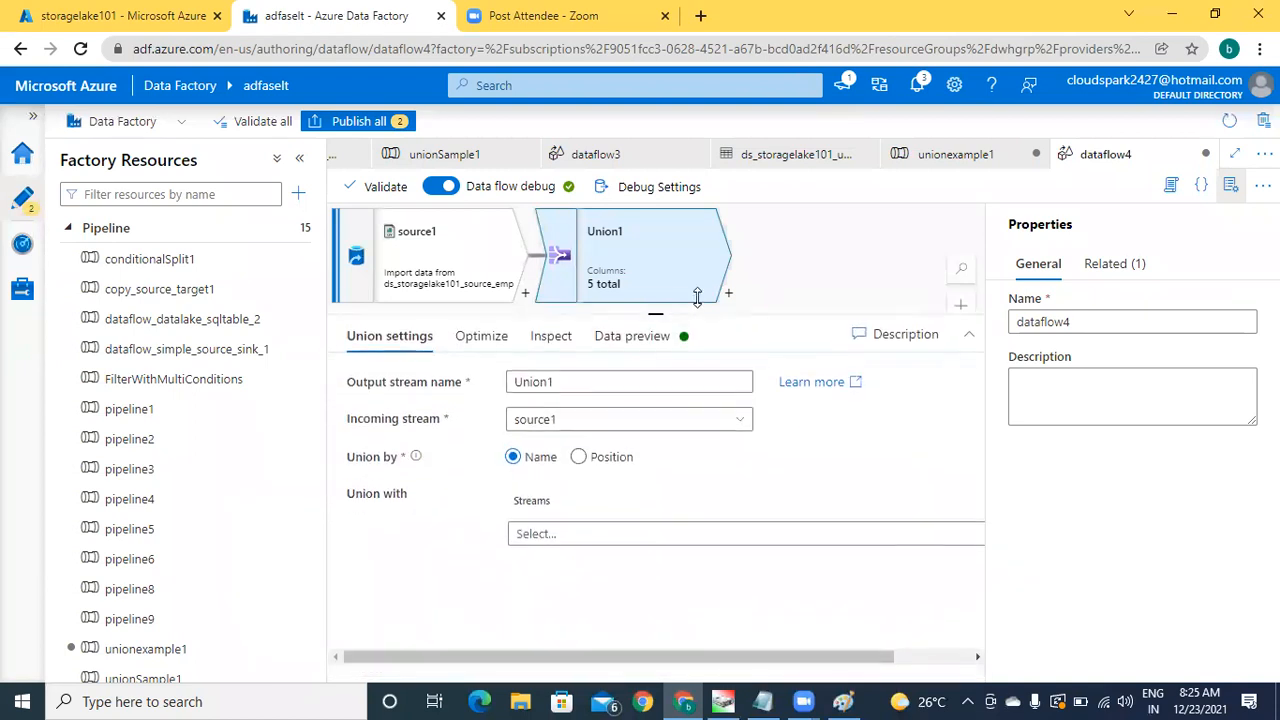
left_click(794, 524)
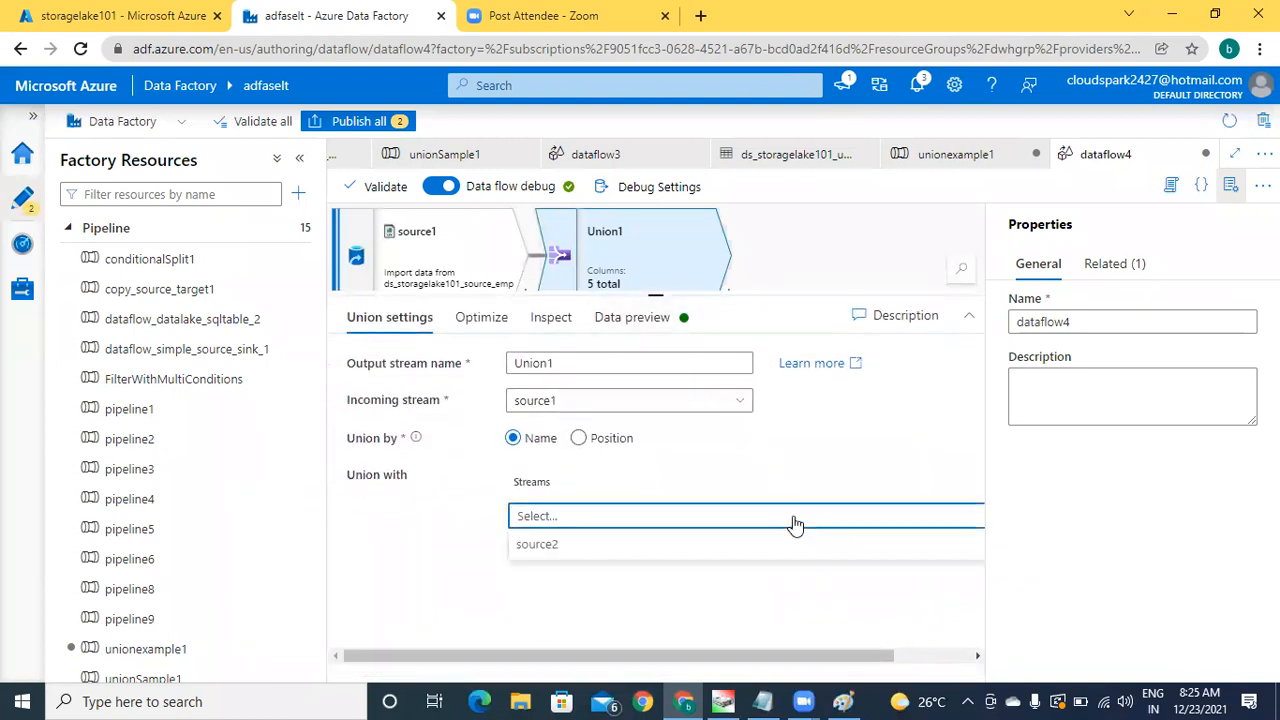
left_click(538, 548)
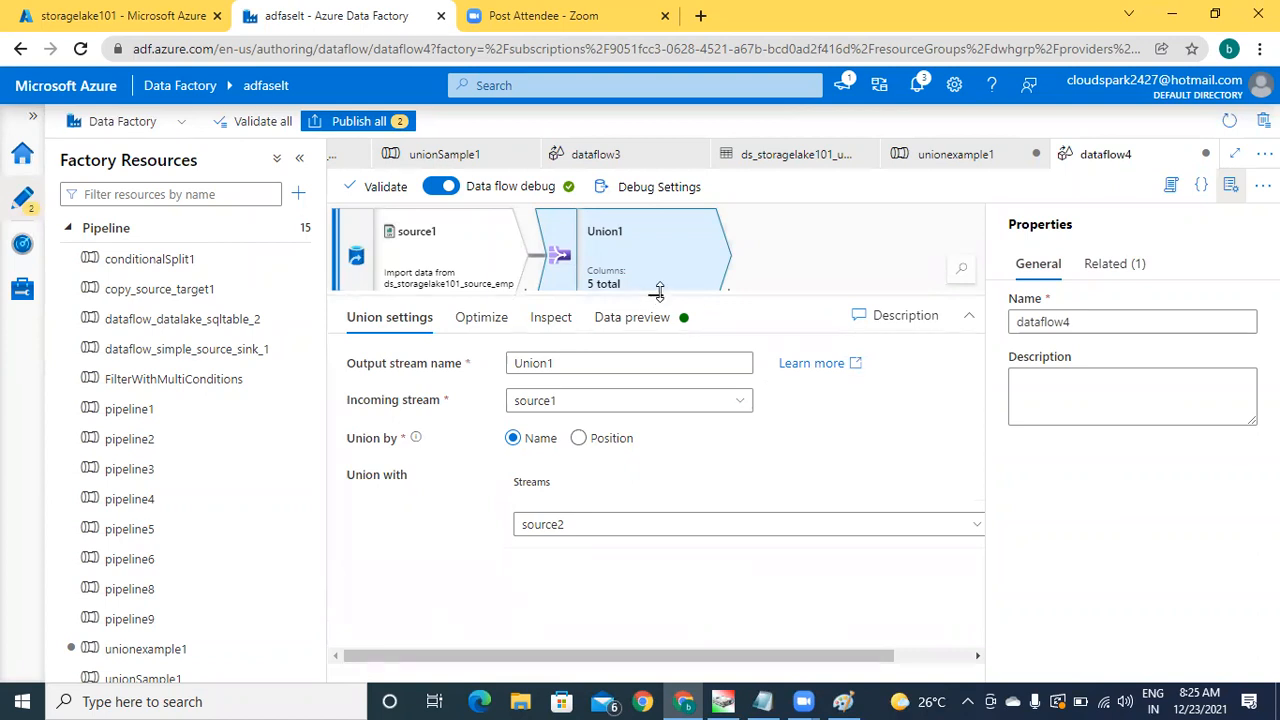
left_click_drag(658, 291, 660, 470)
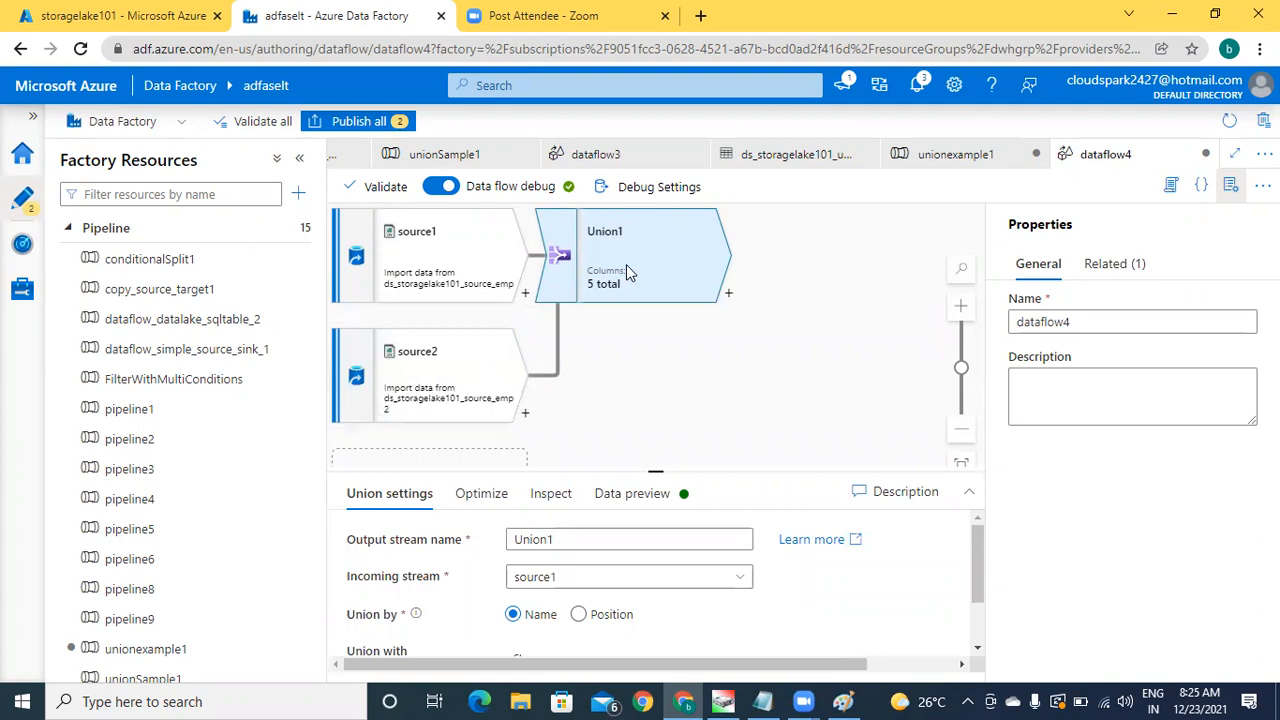
Step: Search the transformations for "sink" and add a Sink after Union1
left_click(728, 296)
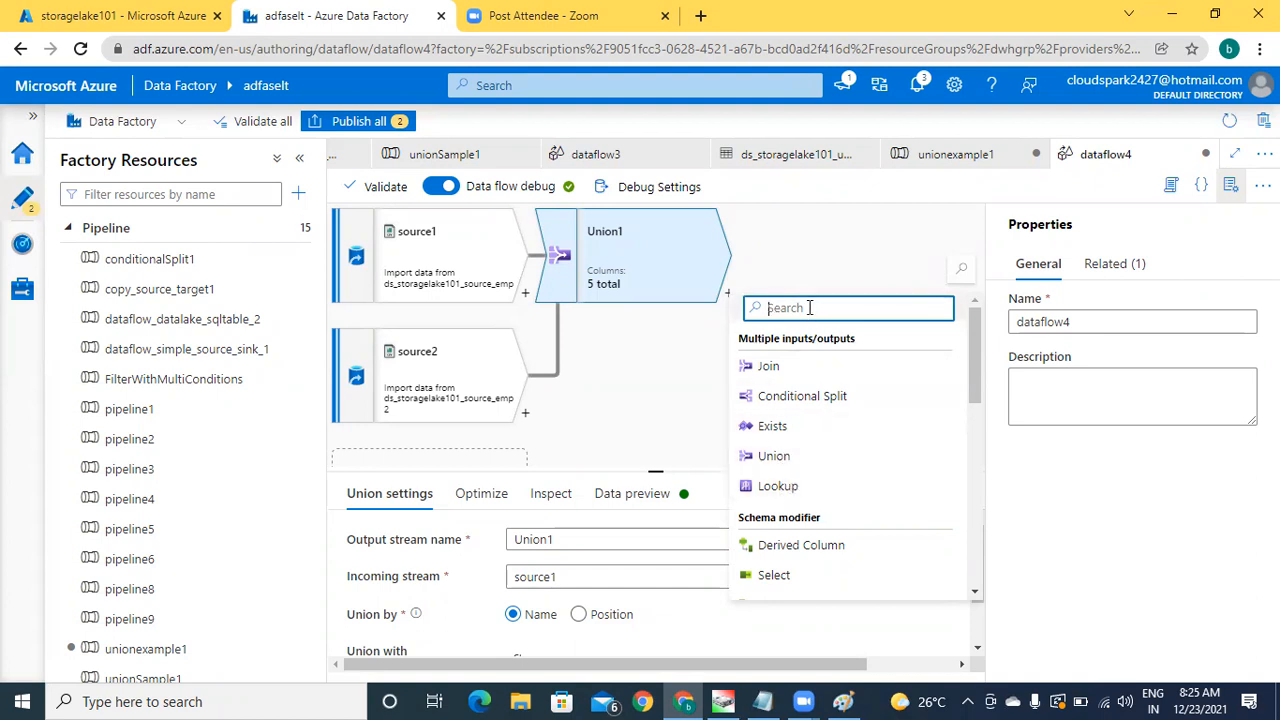
type("sink")
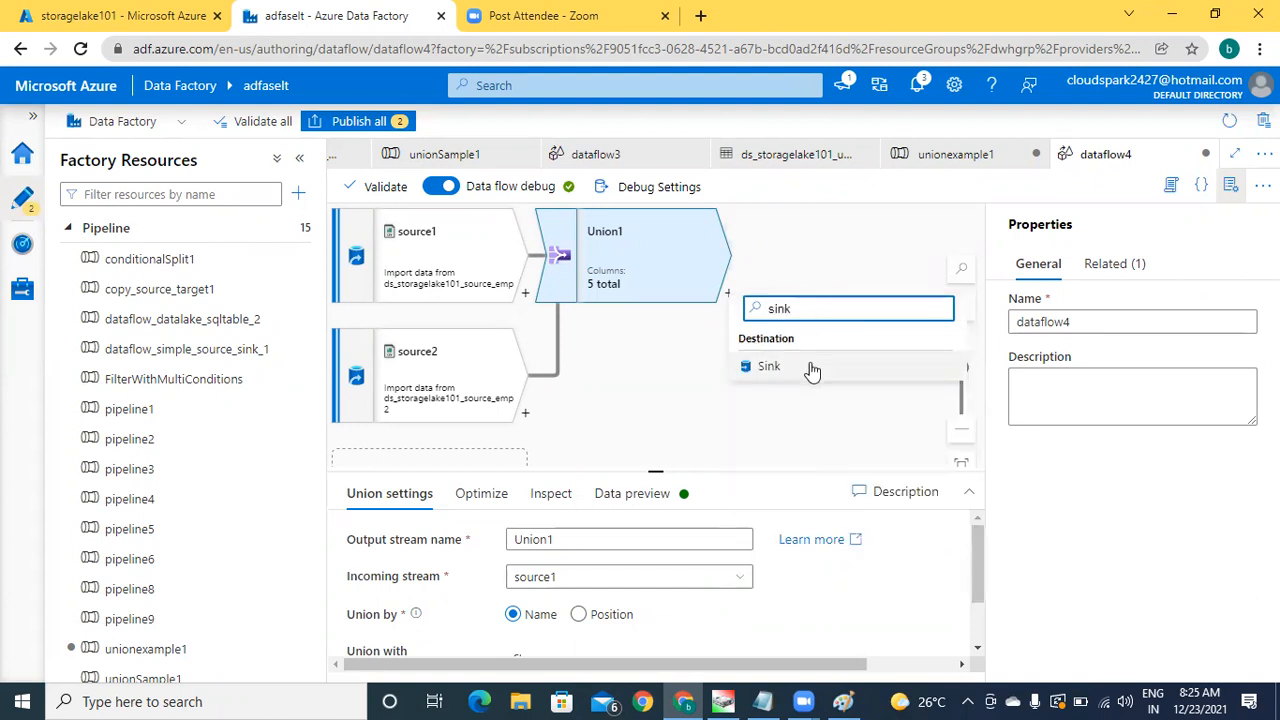
left_click(811, 368)
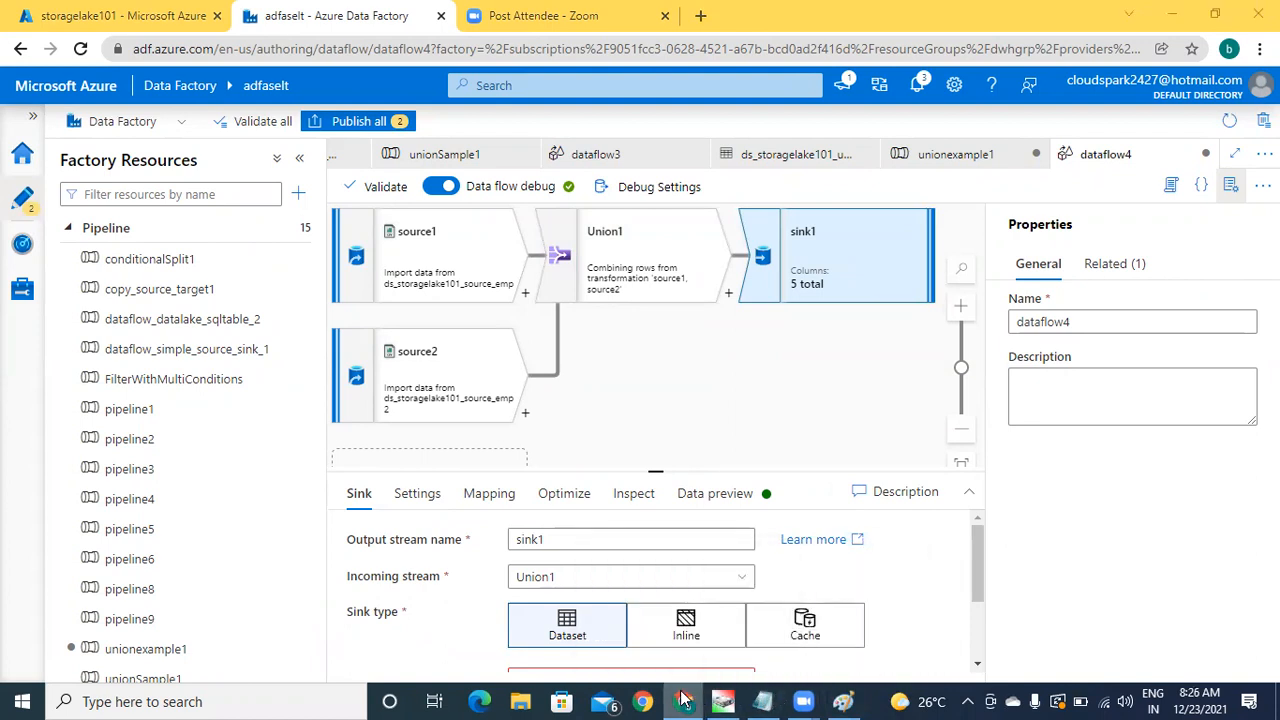
Step: Check the sketch in Paint, return to Azure Data Factory and set sink1's dataset to ds_storagelake101_unionResults, filtering by "ds_storagelake101_u"
left_click(843, 701)
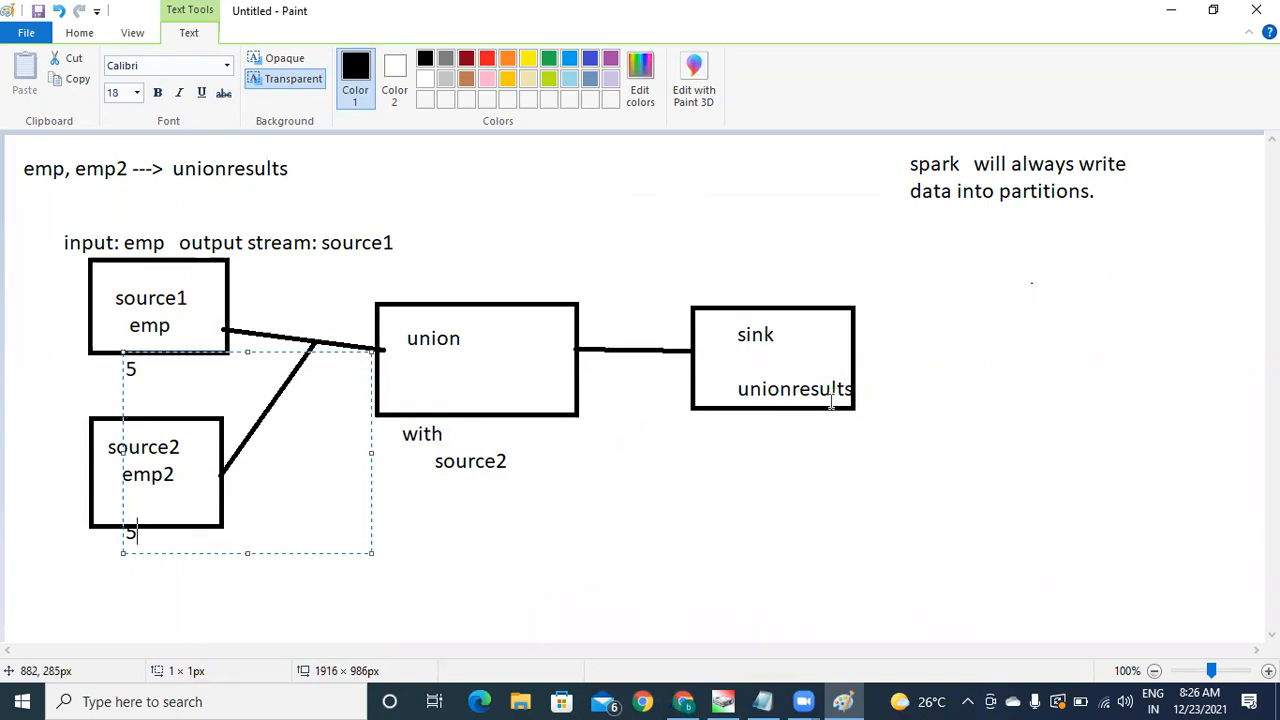
left_click(683, 700)
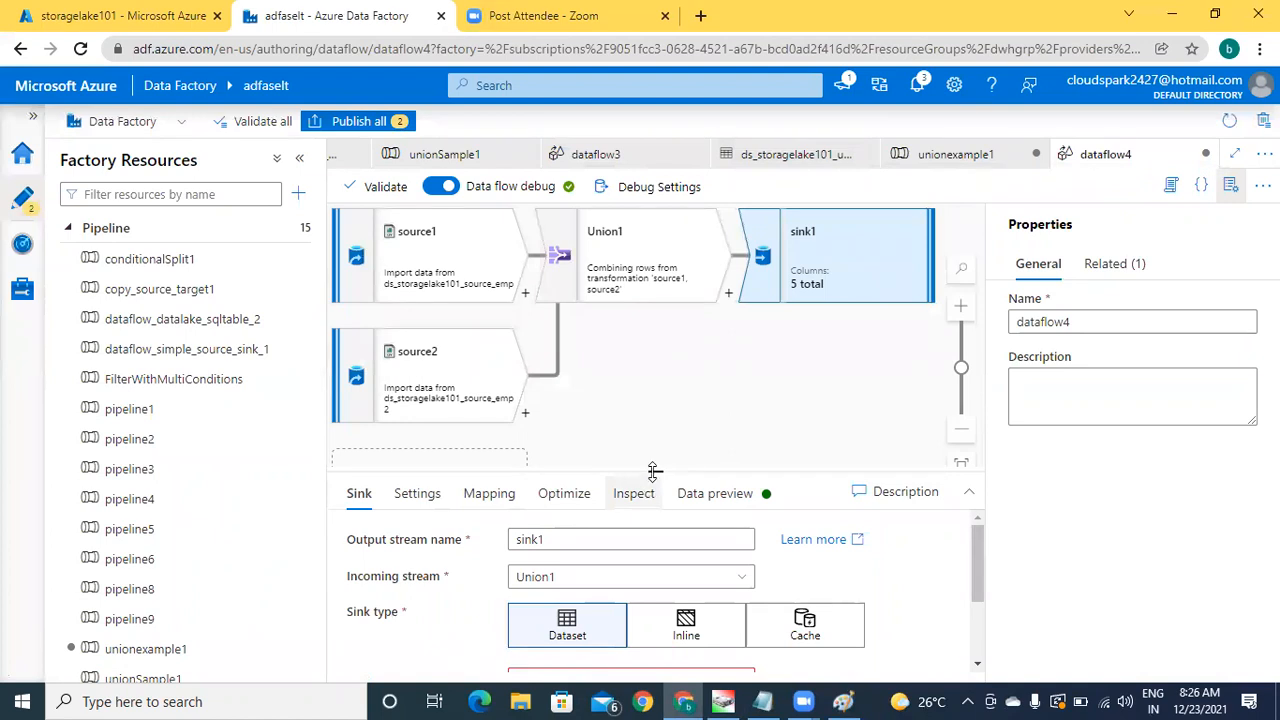
left_click_drag(655, 471, 651, 325)
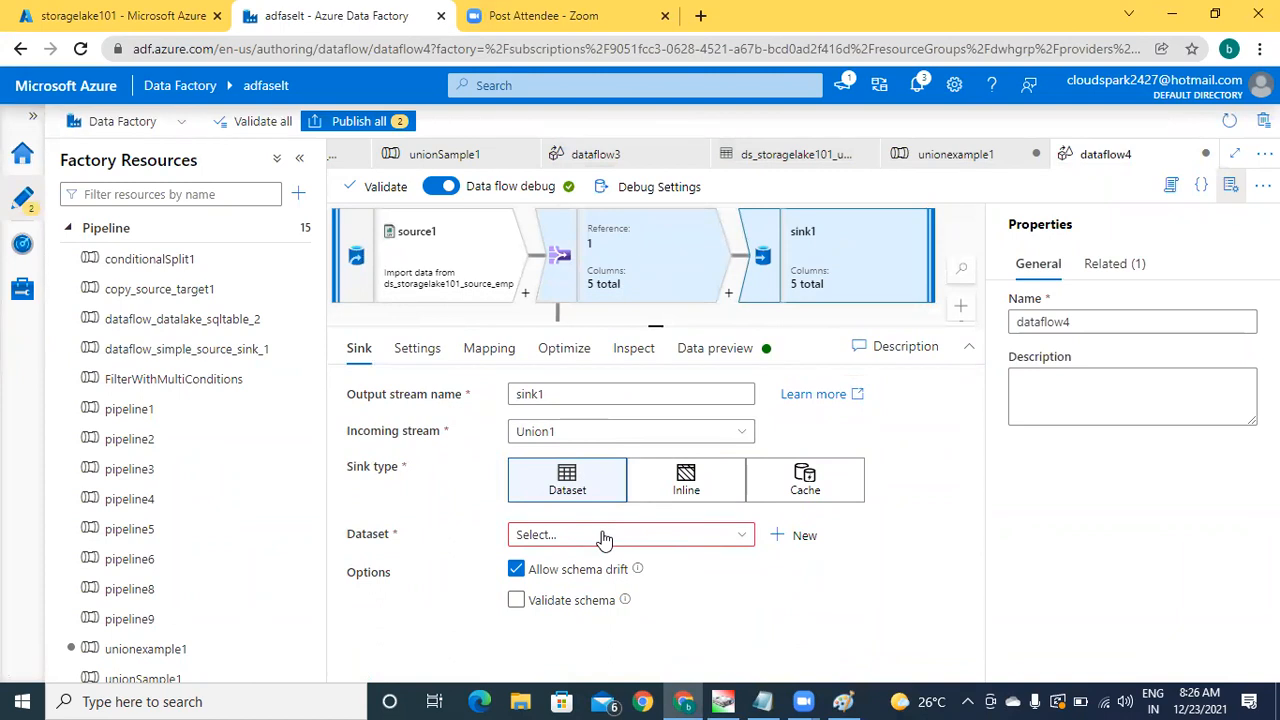
scroll(655, 262, "down", 2)
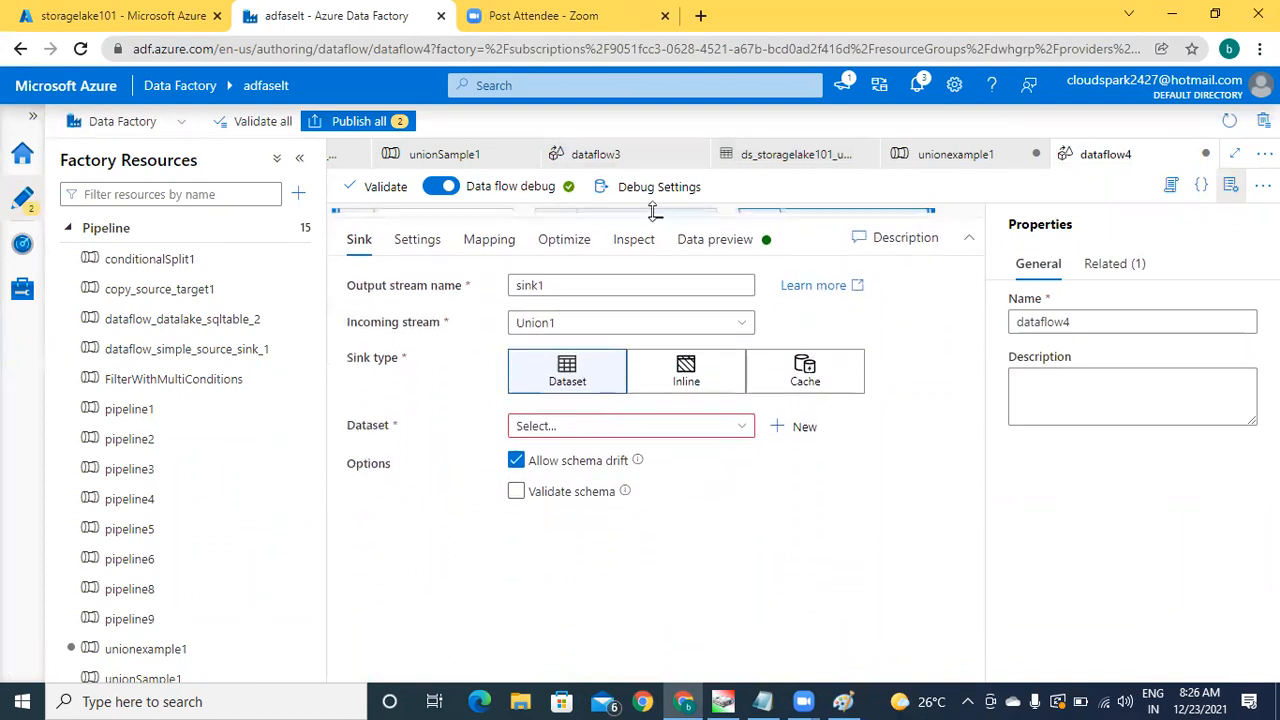
left_click(741, 418)
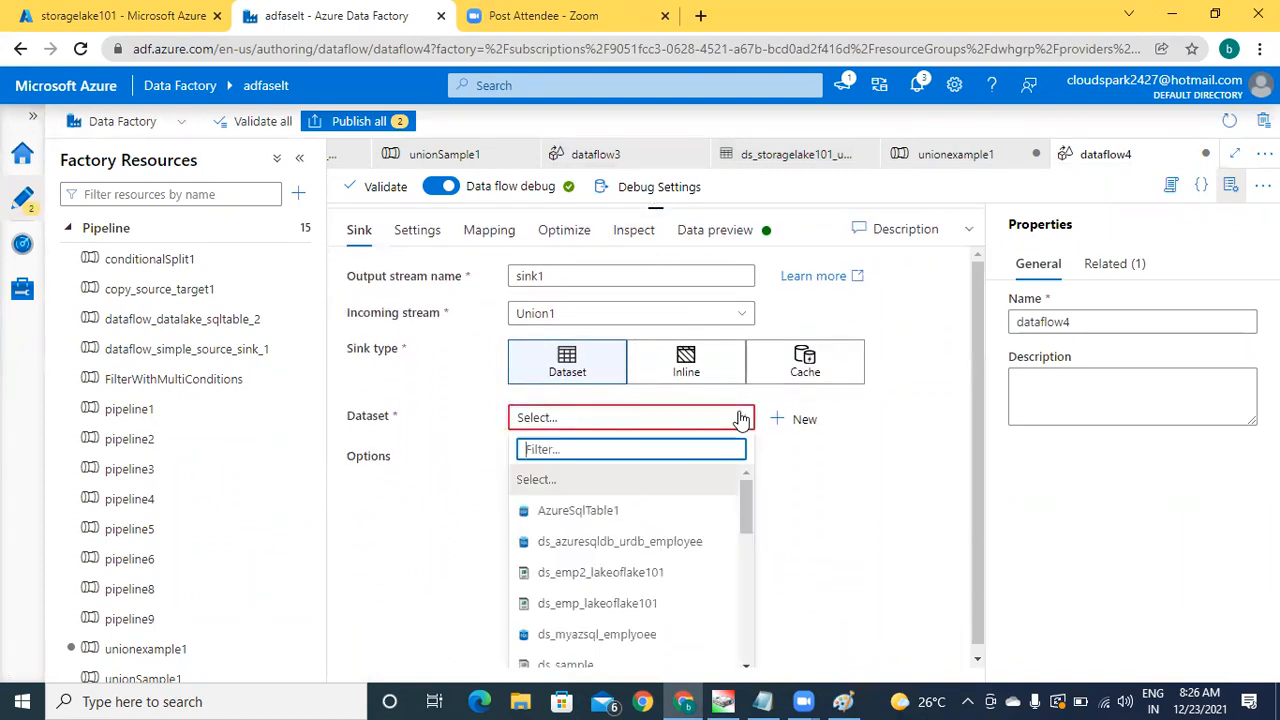
type("ds_s")
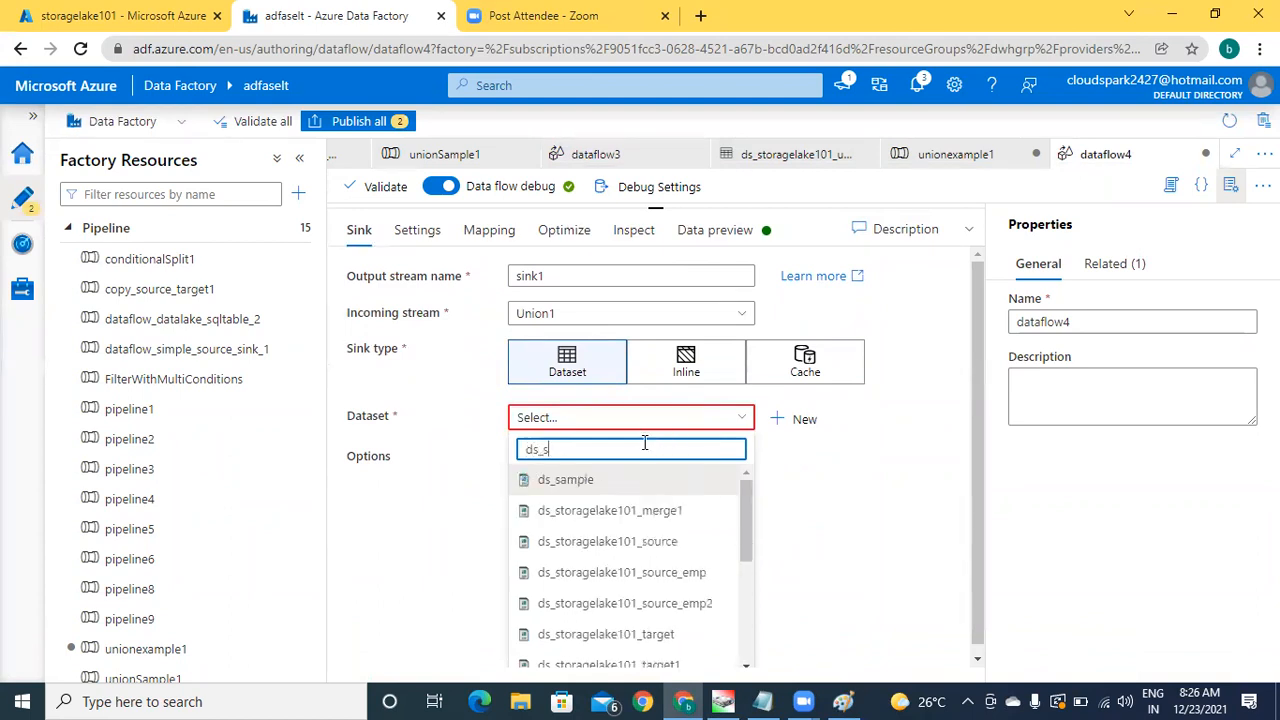
type("tora")
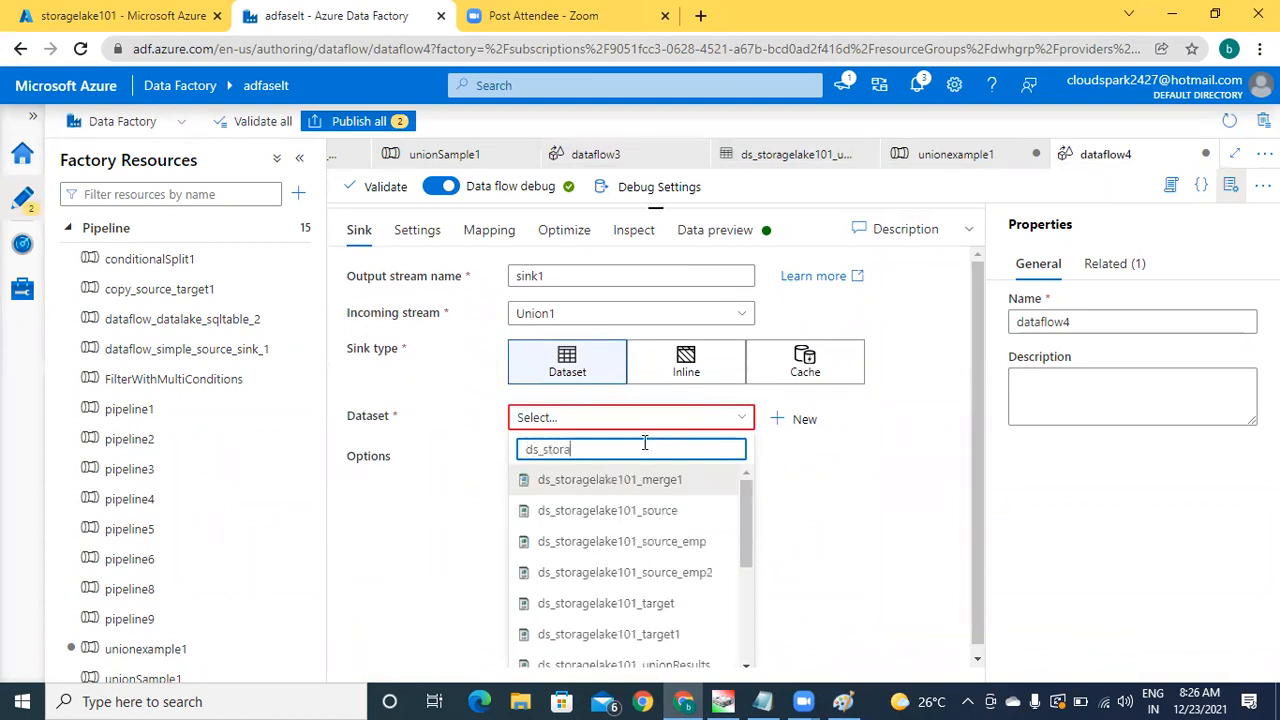
type("gelake101_u")
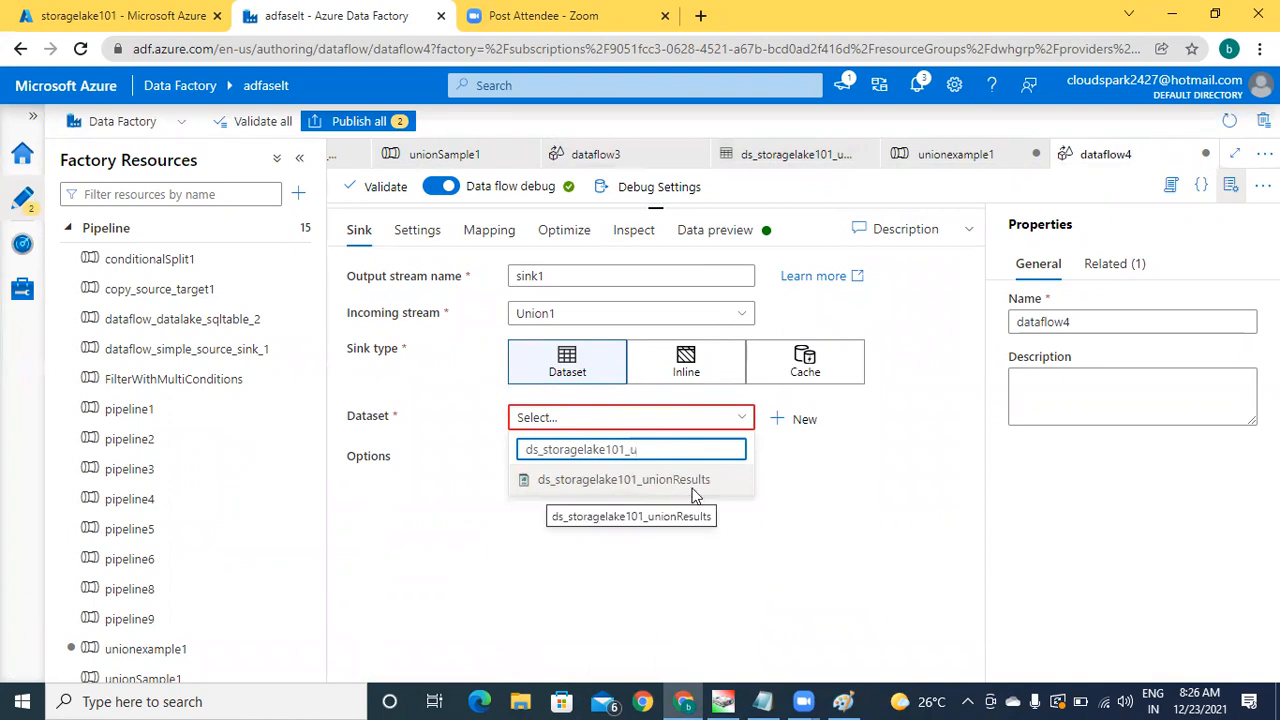
left_click(640, 480)
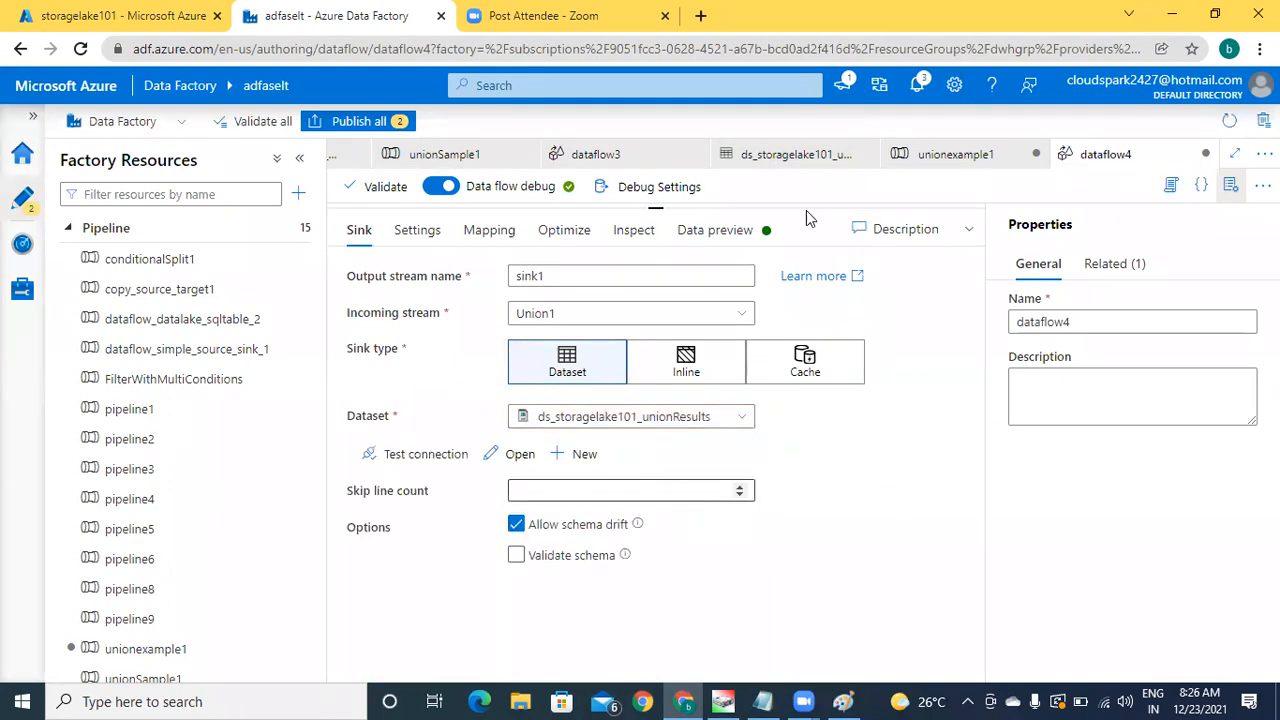
Step: Show the whole data flow, deselect sink1 and return to the unionexample1 pipeline
left_click_drag(670, 207, 660, 537)
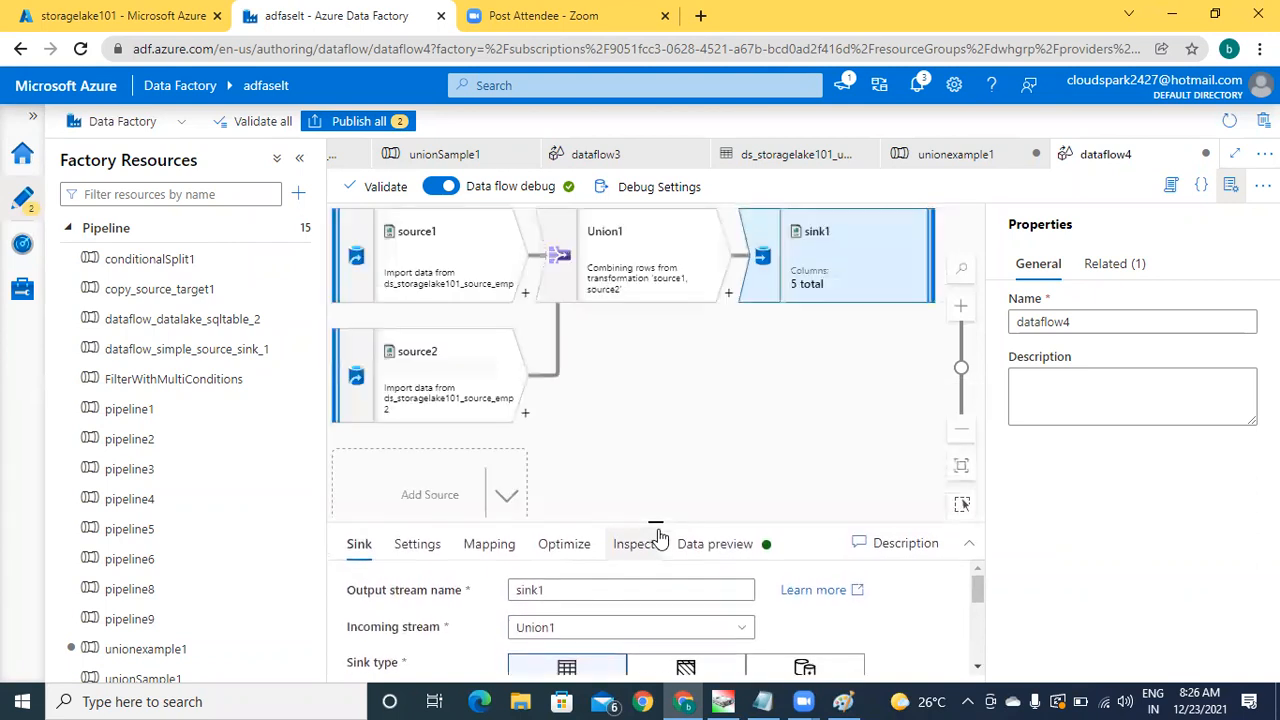
left_click(786, 414)
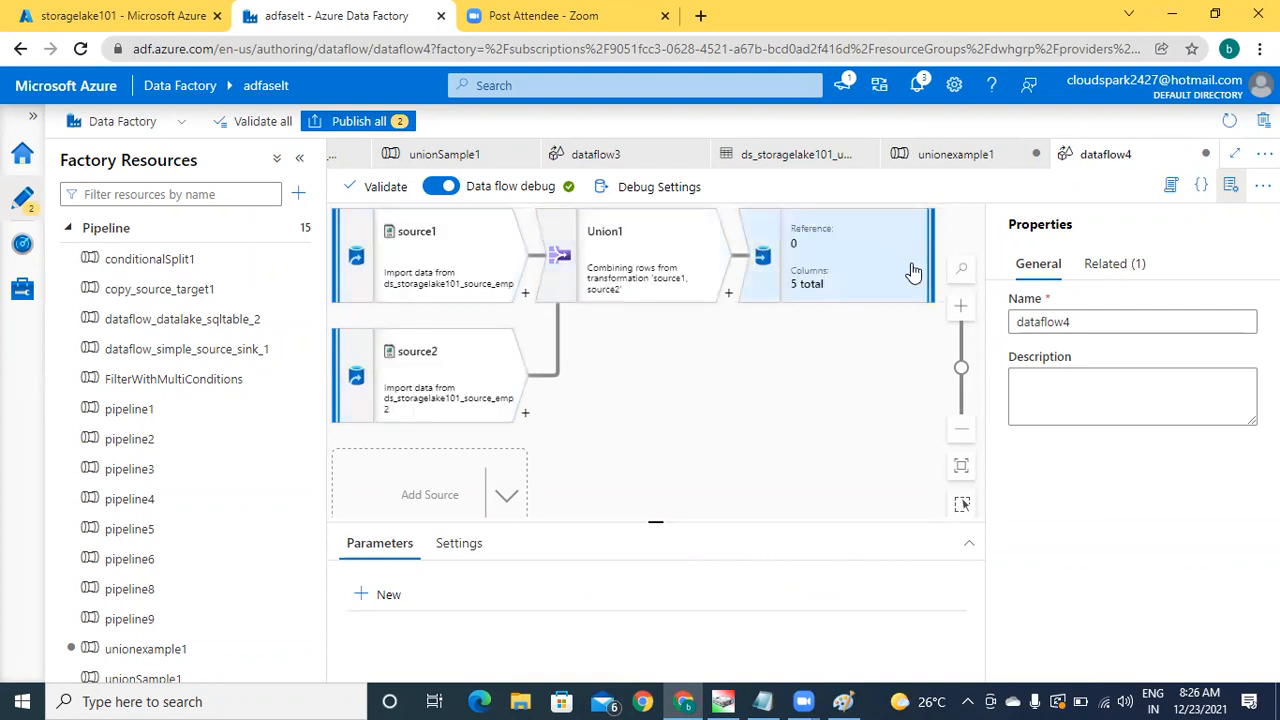
left_click(948, 160)
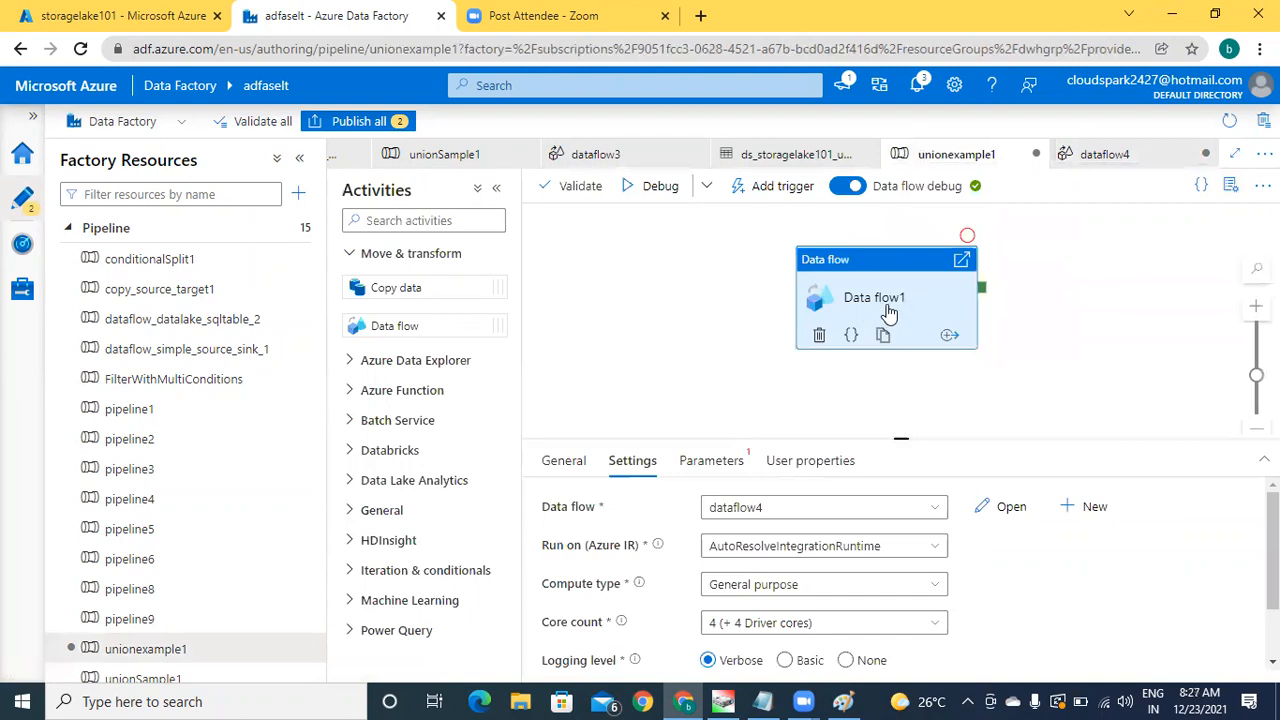
Step: Open dataflow4 from the pipeline and publish all pending changes, covering unionexample1 and dataflow4
left_click(1008, 520)
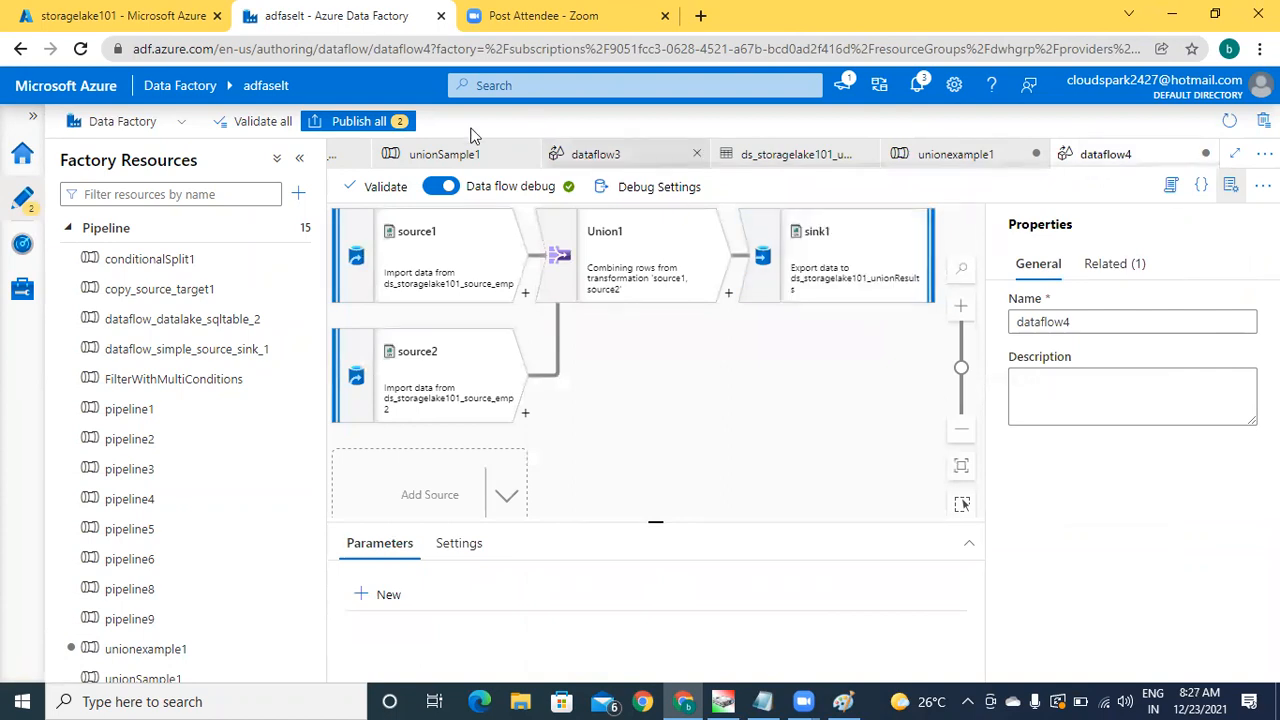
left_click(365, 128)
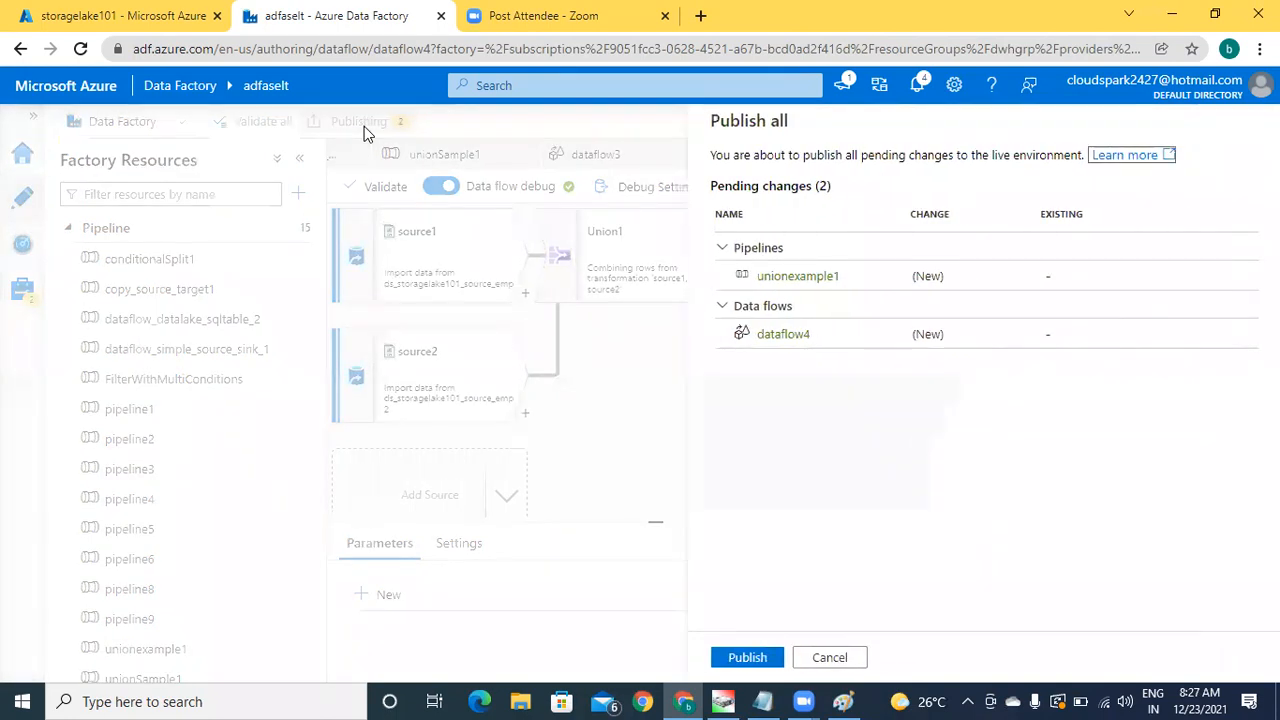
left_click(755, 663)
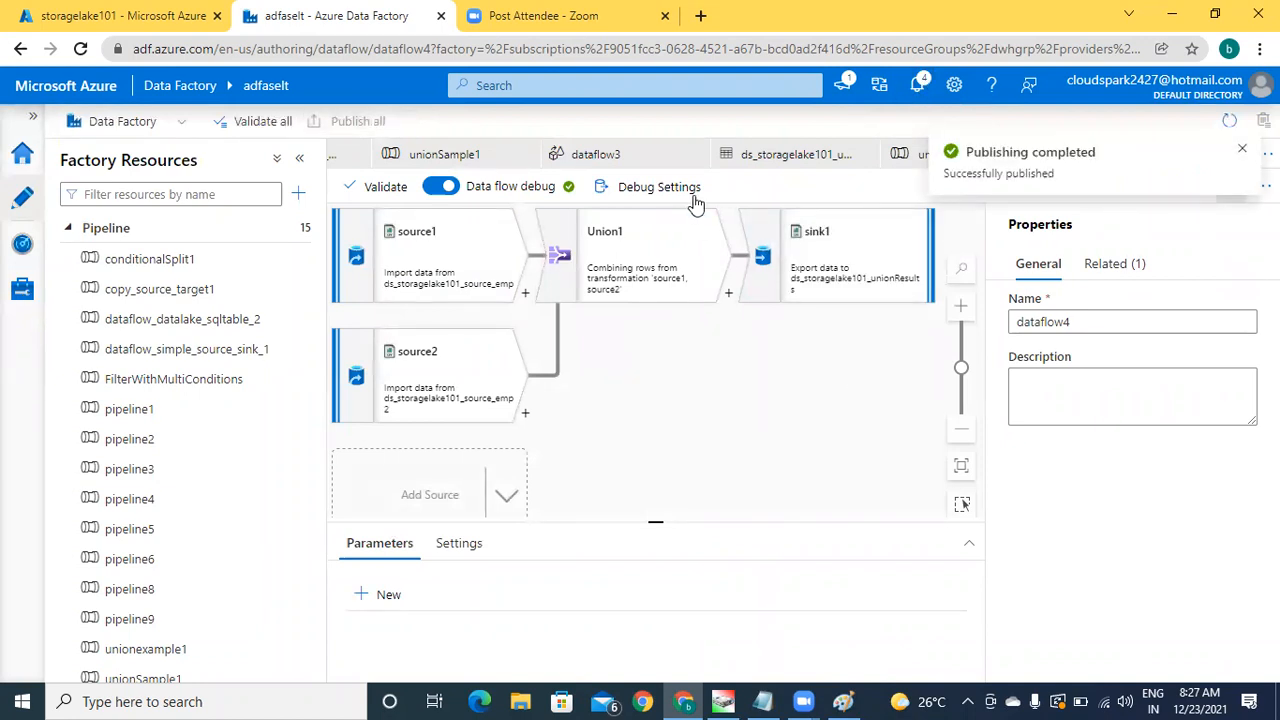
Step: Validate the unionexample1 pipeline, close the validation output and run the pipeline in debug mode
left_click(987, 155)
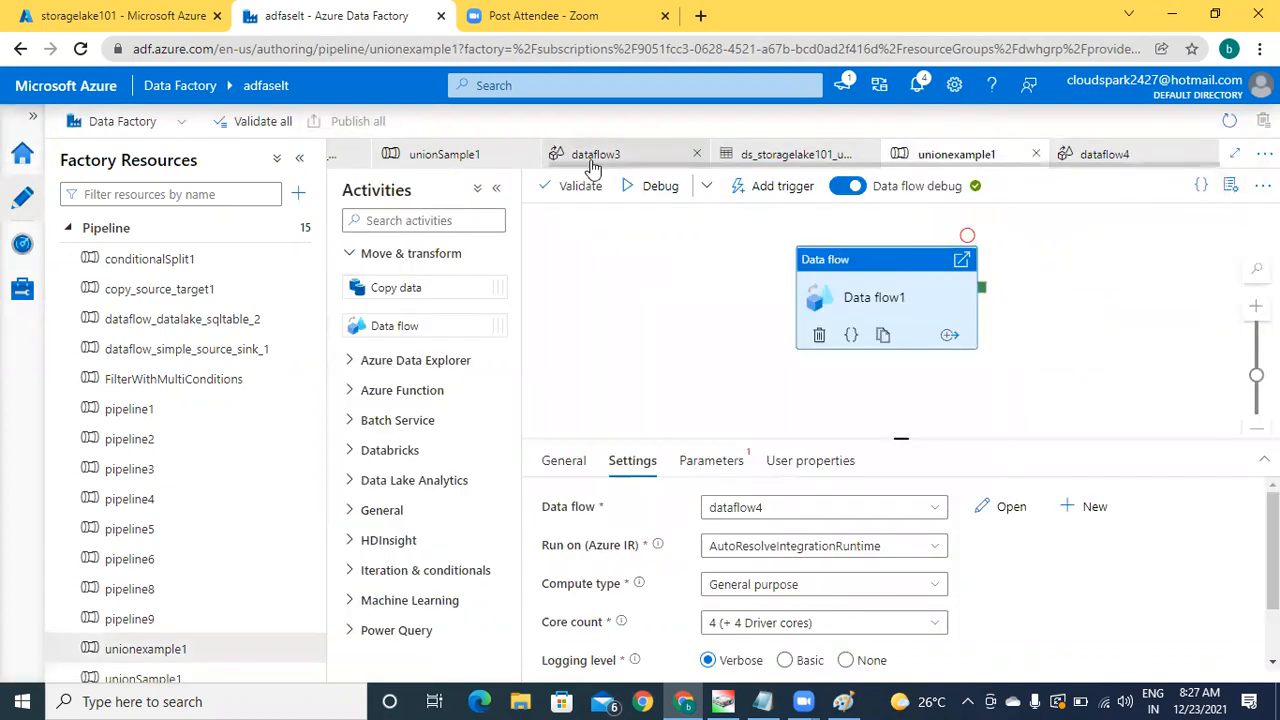
left_click(580, 187)
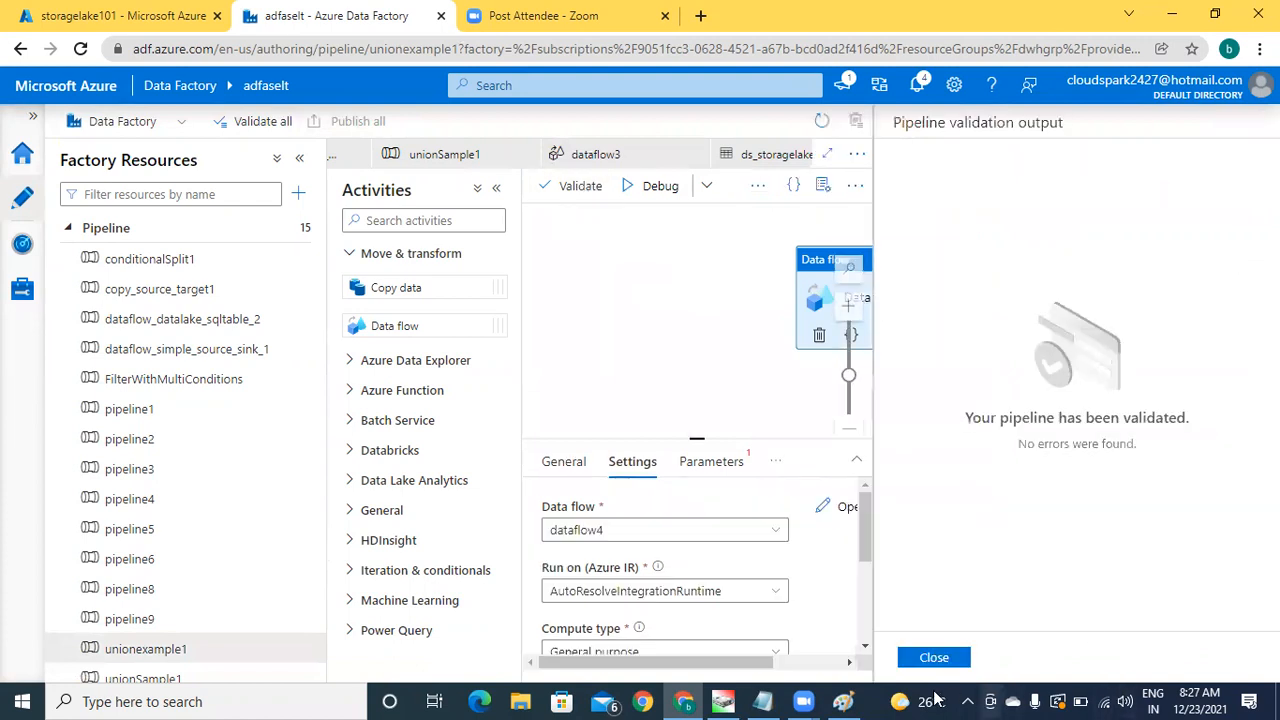
left_click(934, 658)
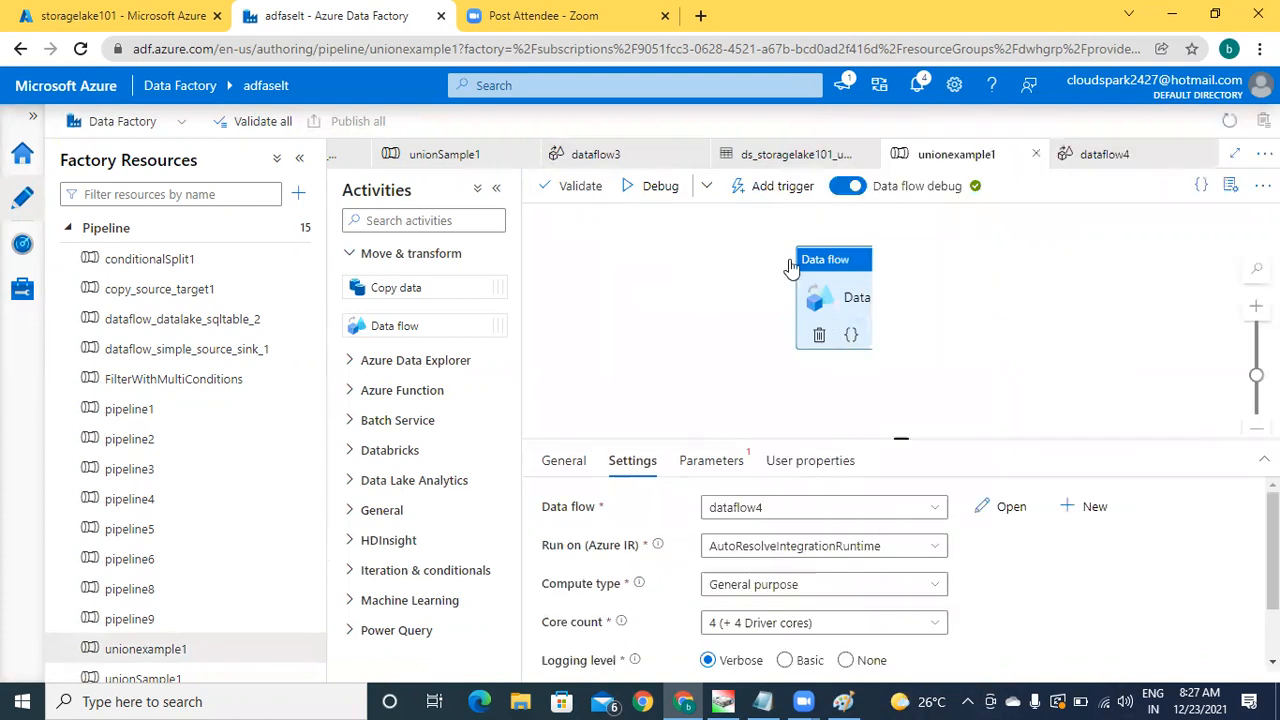
left_click(648, 190)
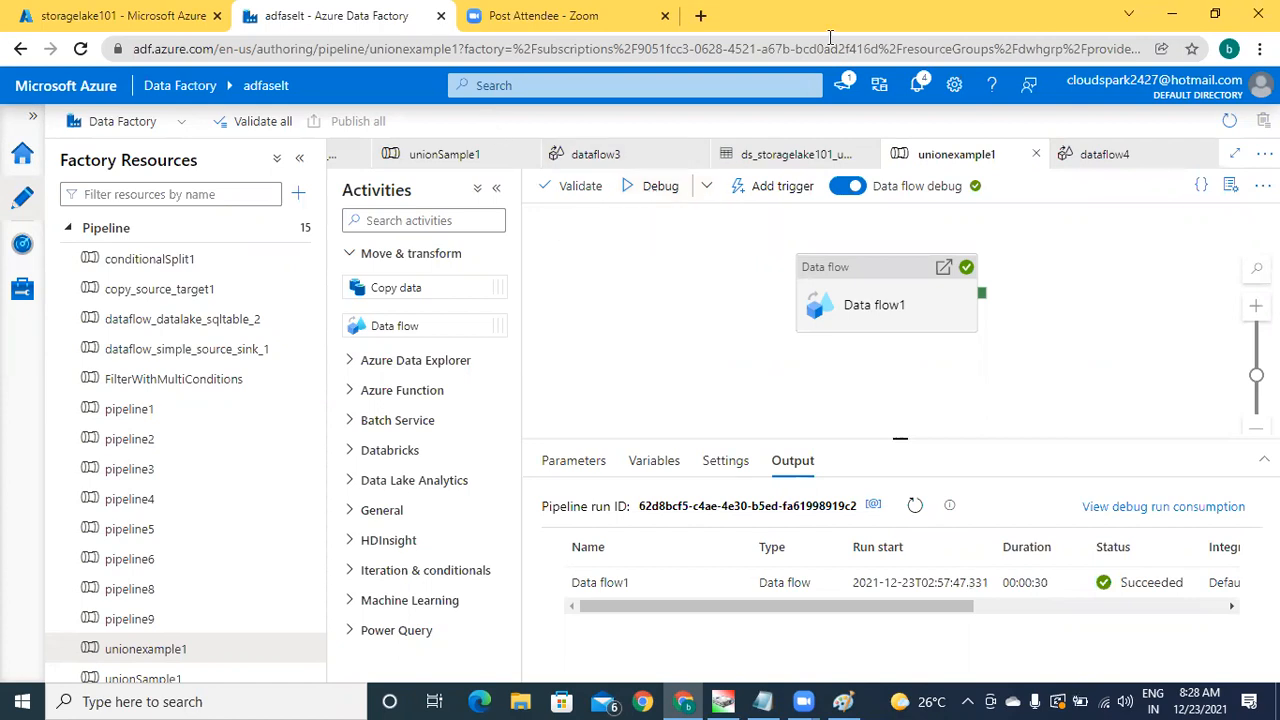
mouse_move(1151, 590)
Step: Open the unionresults container of the storagelake101 storage account to examine the files written by the run
left_click(96, 18)
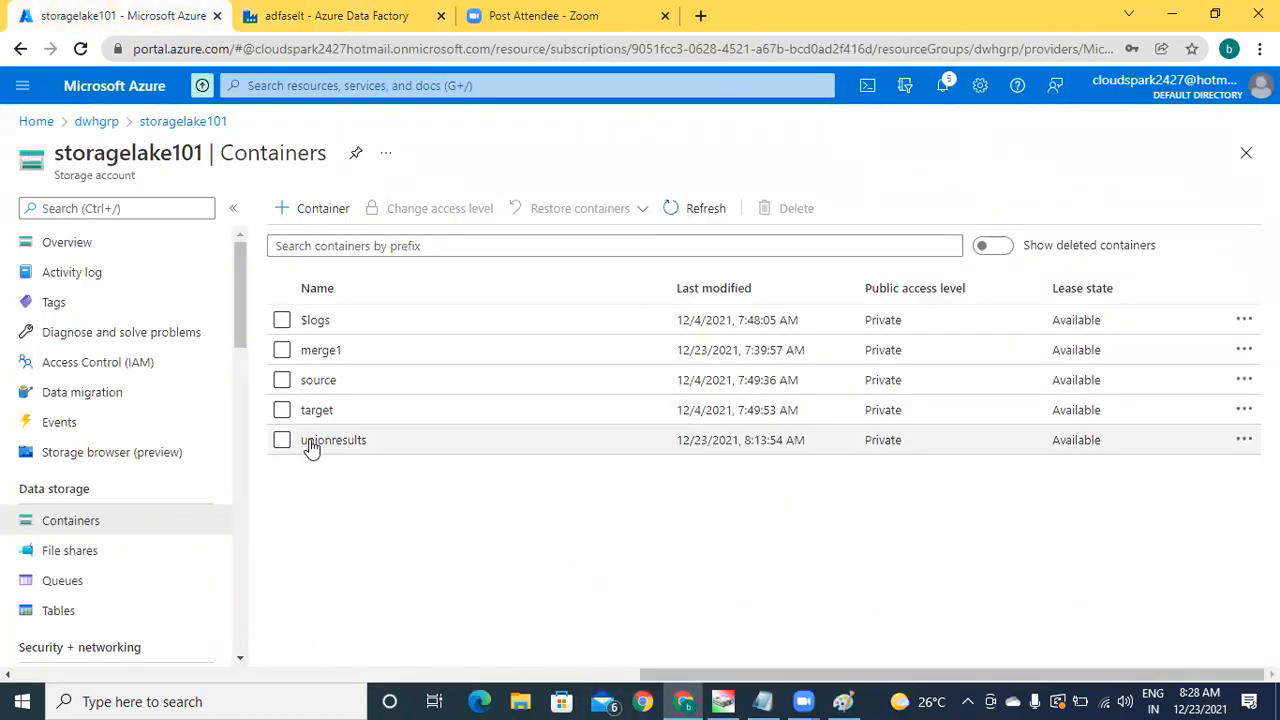
left_click(340, 440)
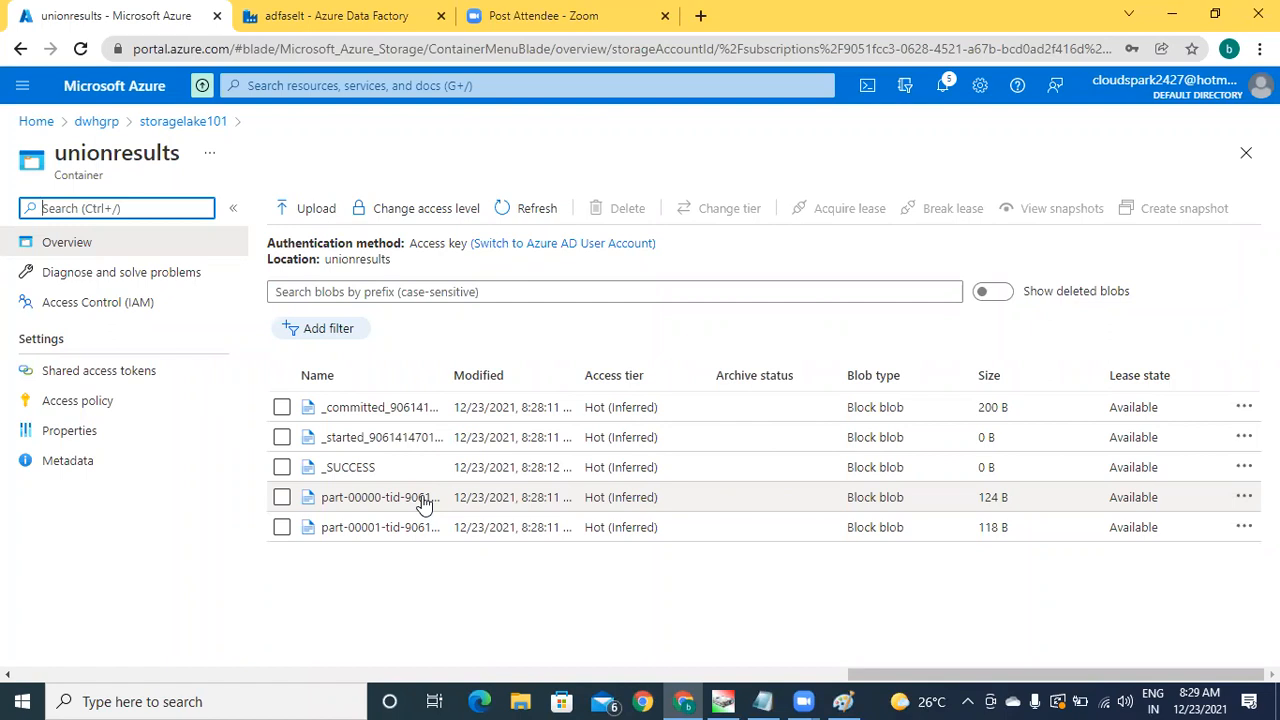
Step: Switch to Paint and cross out the sink box of the sketch with two diagonal lines
left_click(843, 701)
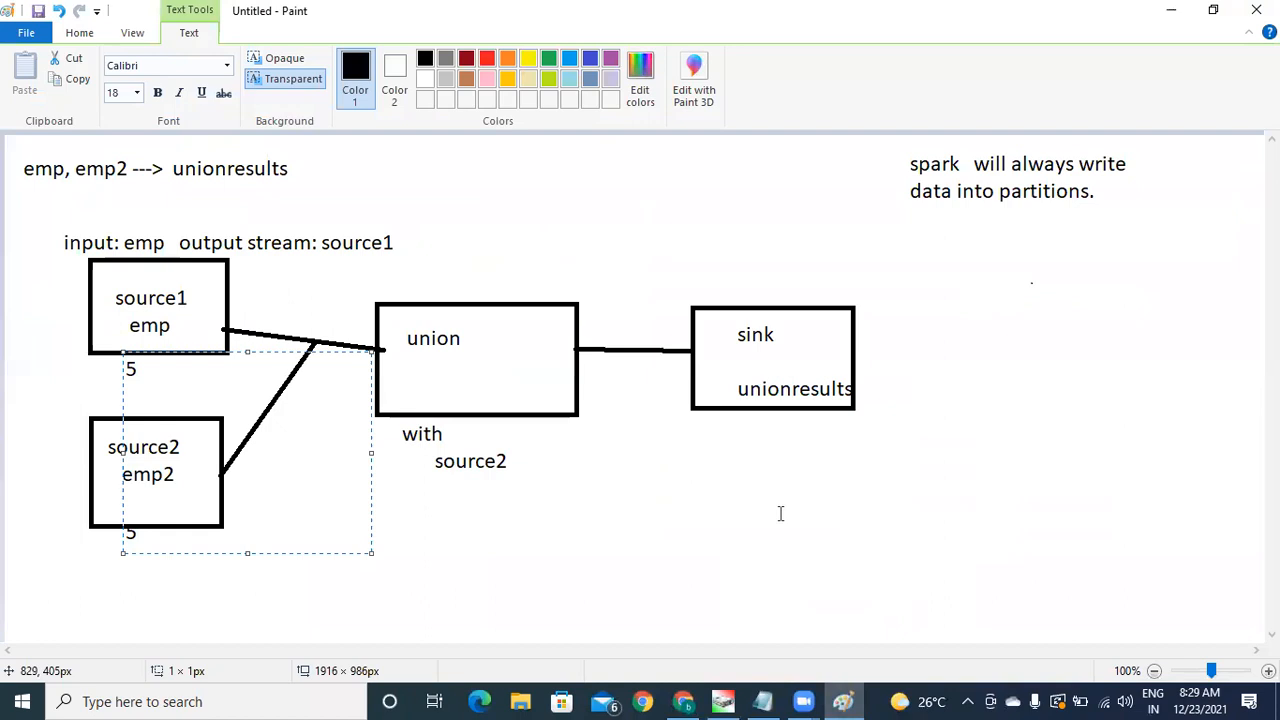
left_click(780, 514)
left_click(518, 530)
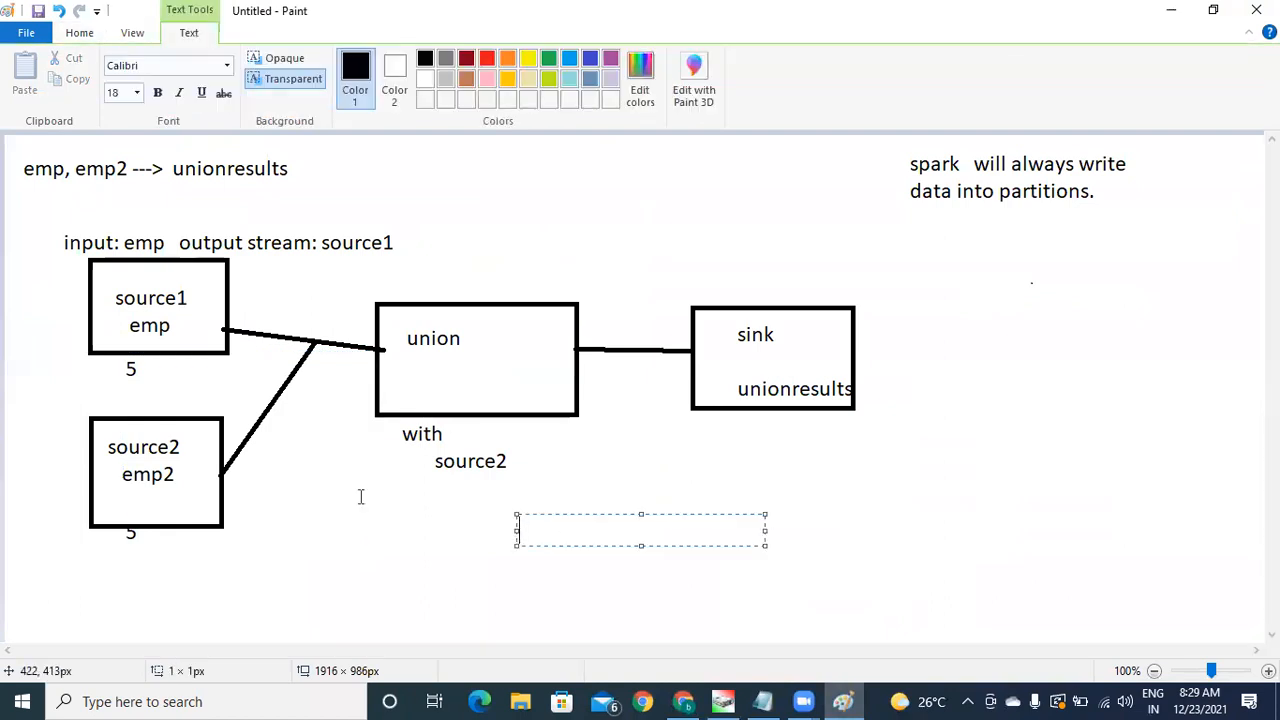
left_click(384, 526)
left_click(346, 490)
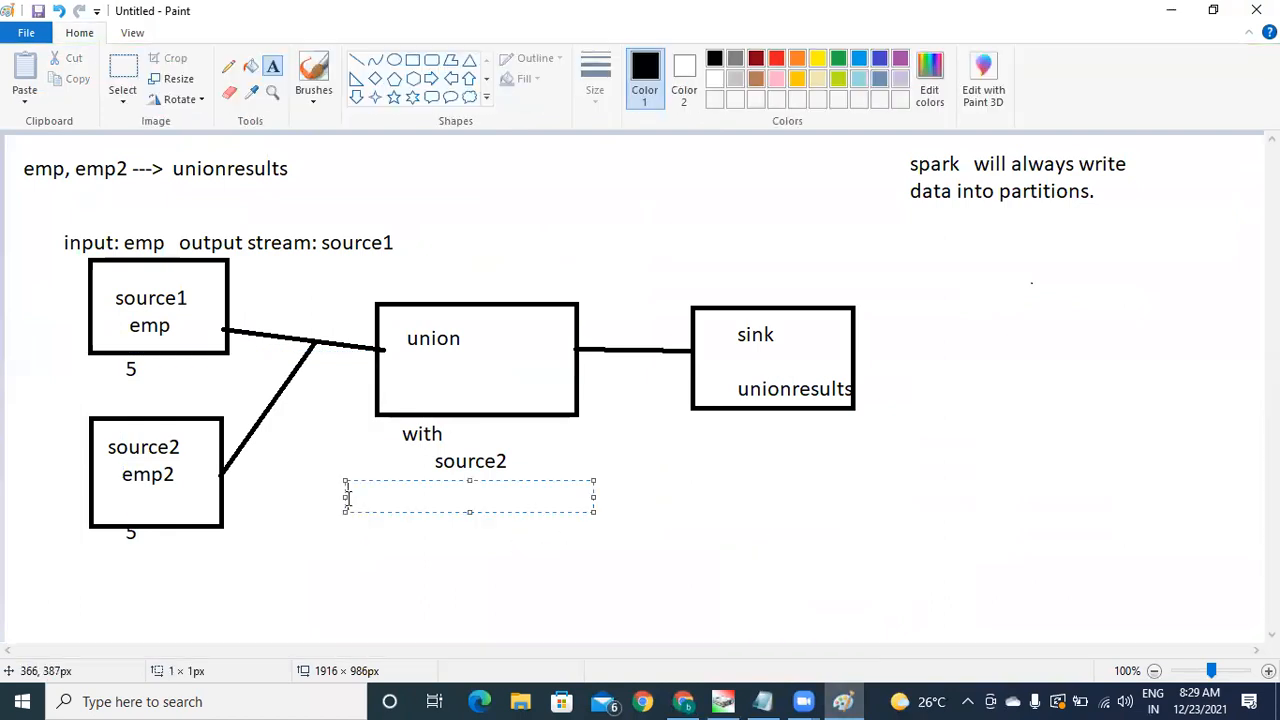
left_click(391, 529)
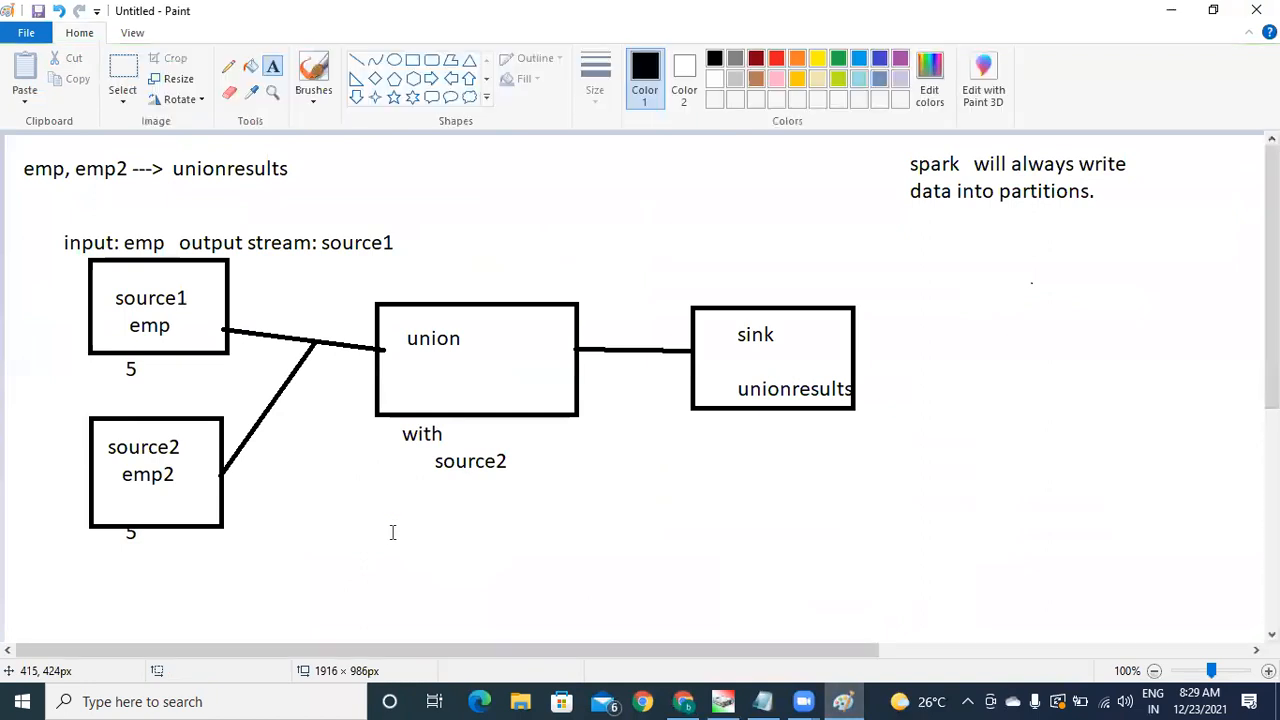
left_click(392, 530)
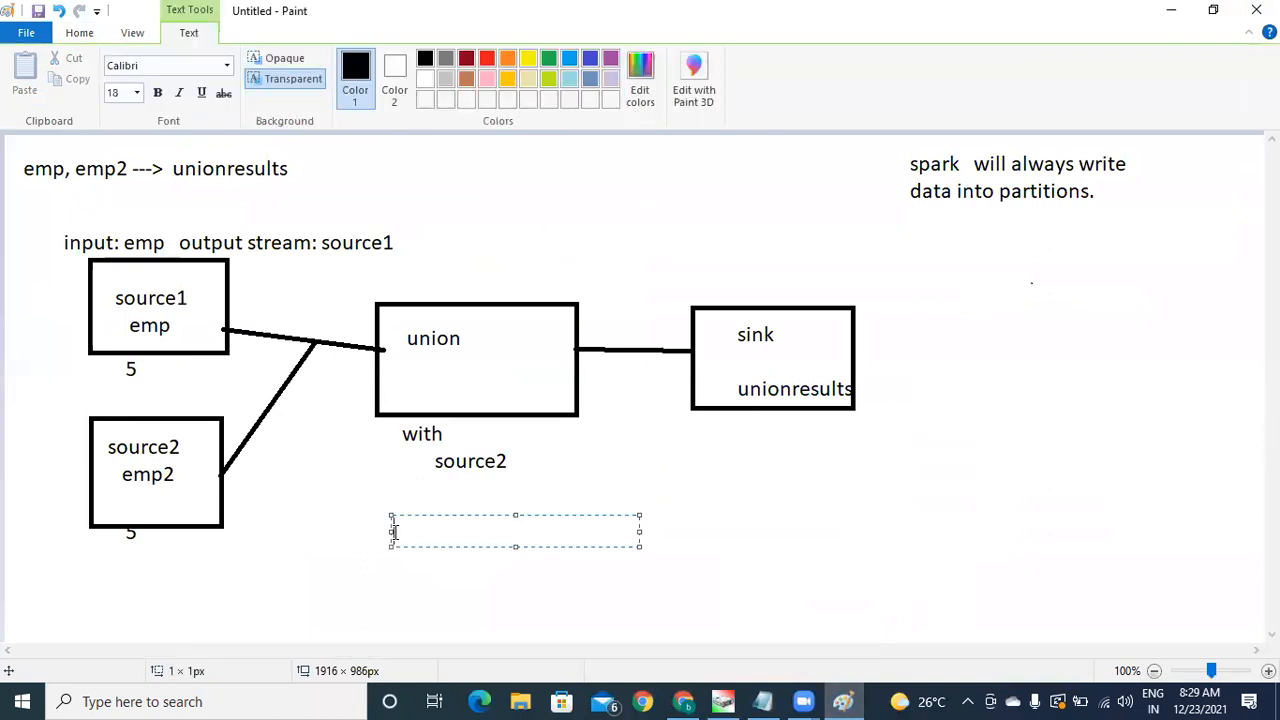
left_click(78, 36)
left_click(358, 64)
left_click_drag(686, 303, 882, 408)
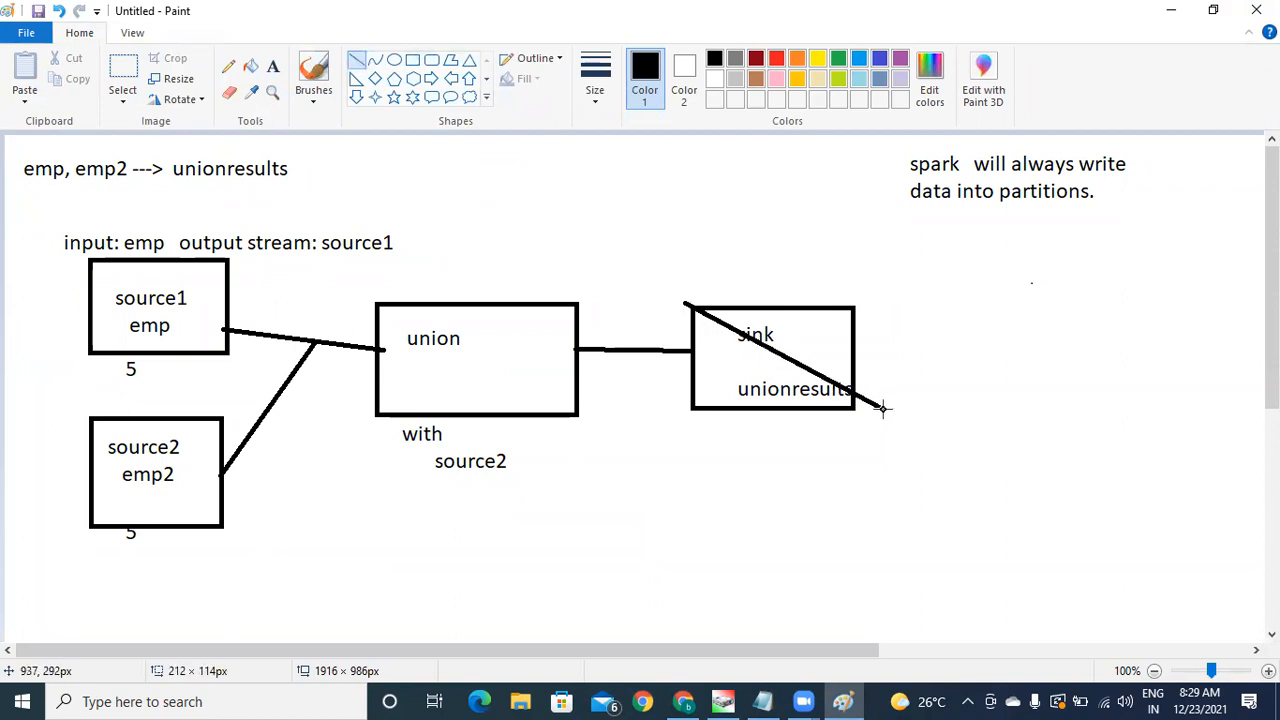
left_click_drag(836, 306, 704, 404)
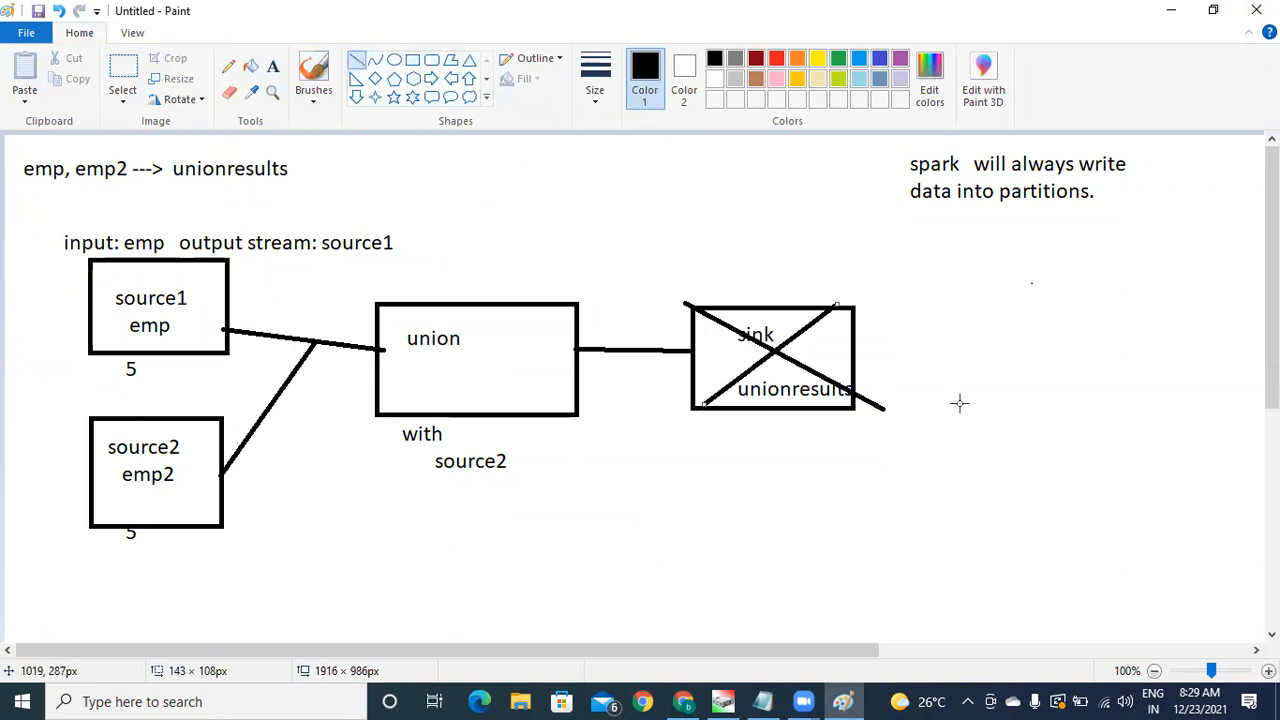
Step: Add the text note "azure sql -- table." above the crossed-out sink box
left_click(274, 70)
left_click(686, 244)
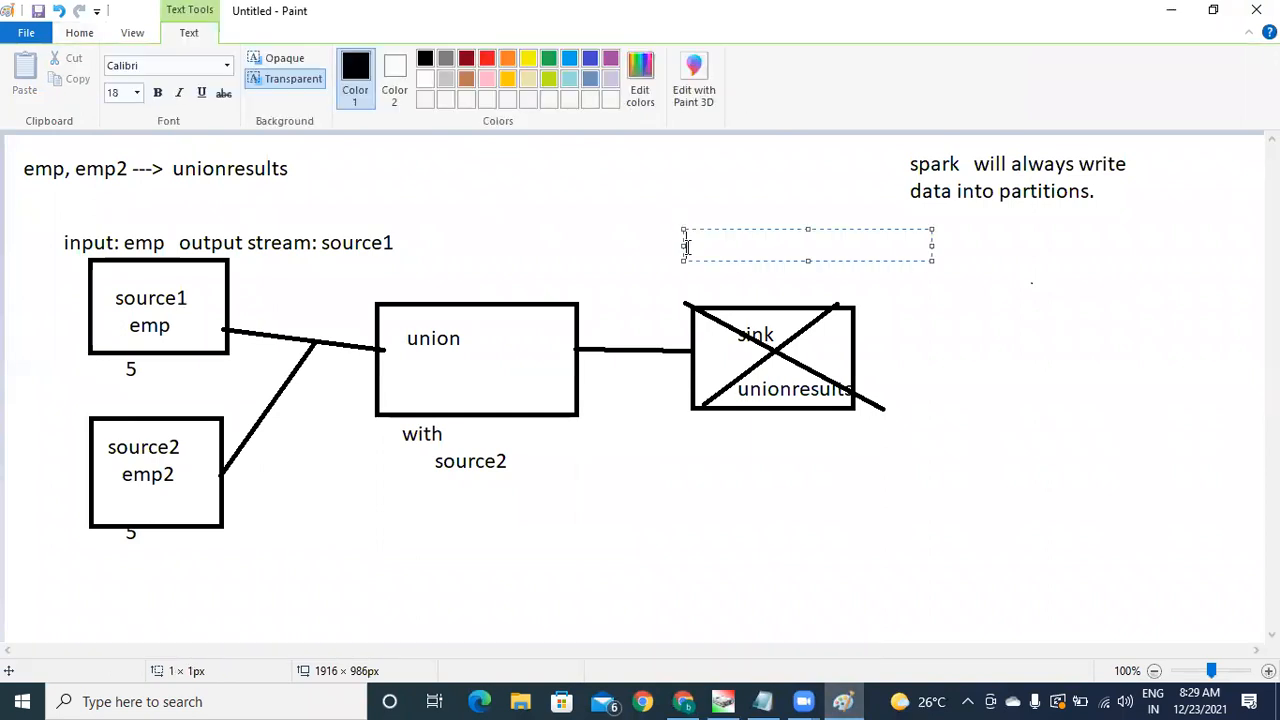
type("azure sql -- table.")
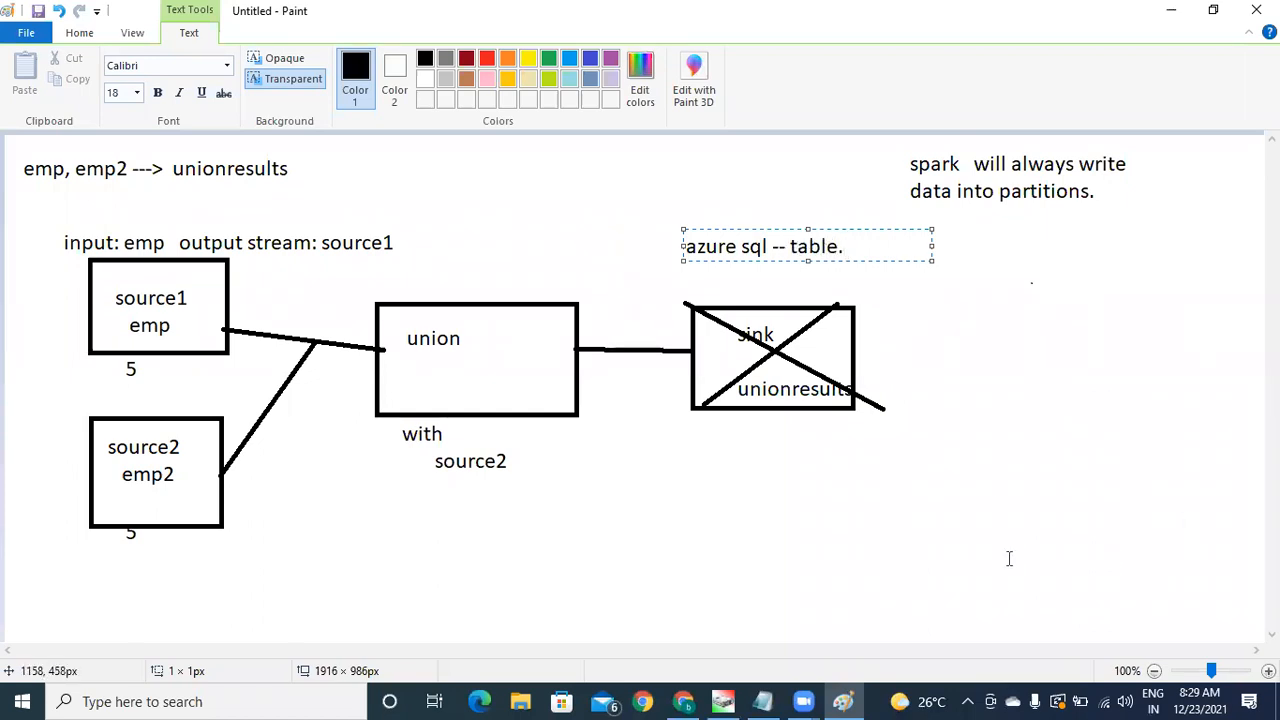
left_click(796, 482)
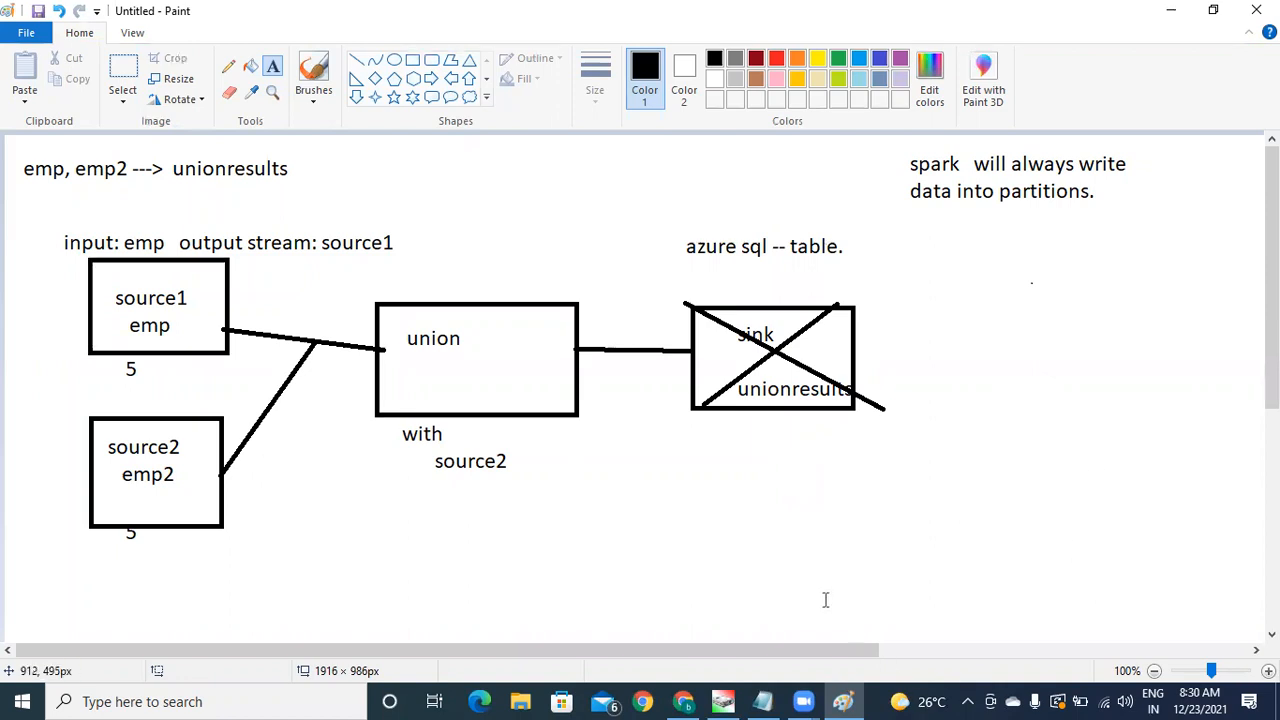
left_click(801, 551)
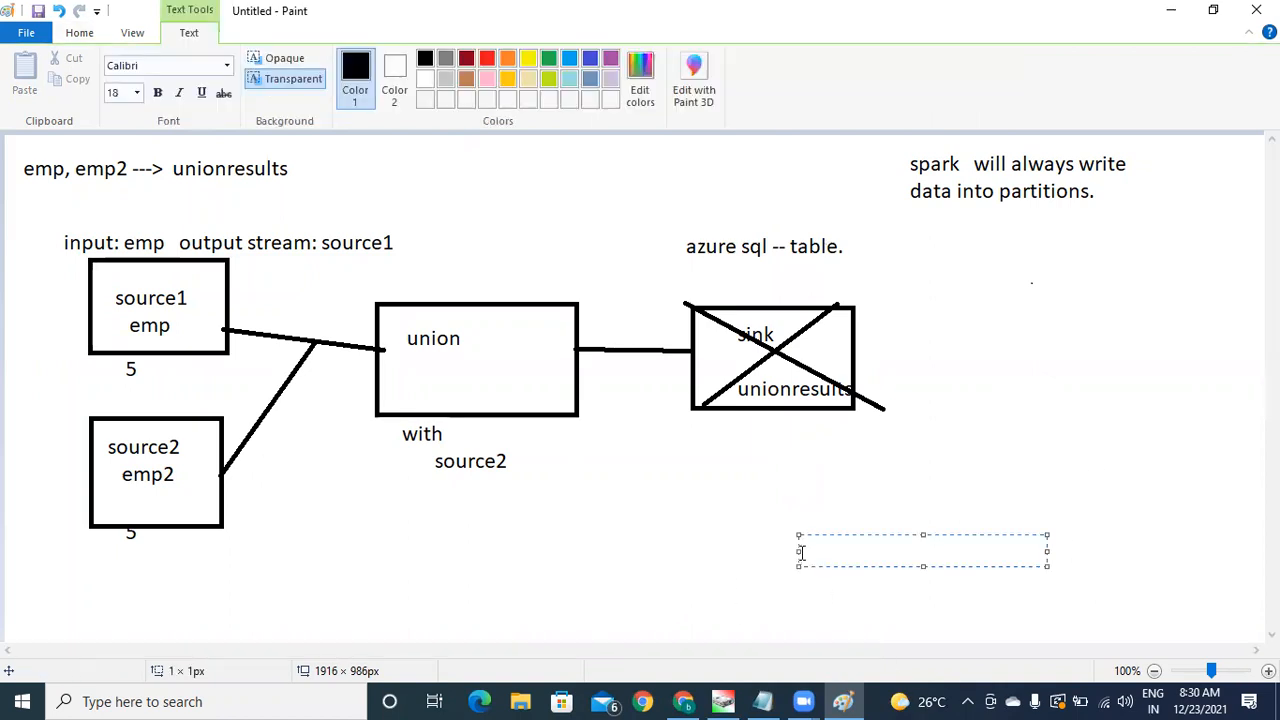
Step: Return to the Azure portal, open the myazsql database in dwhgrp and sign in to its query editor with SQL server authentication
left_click(687, 700)
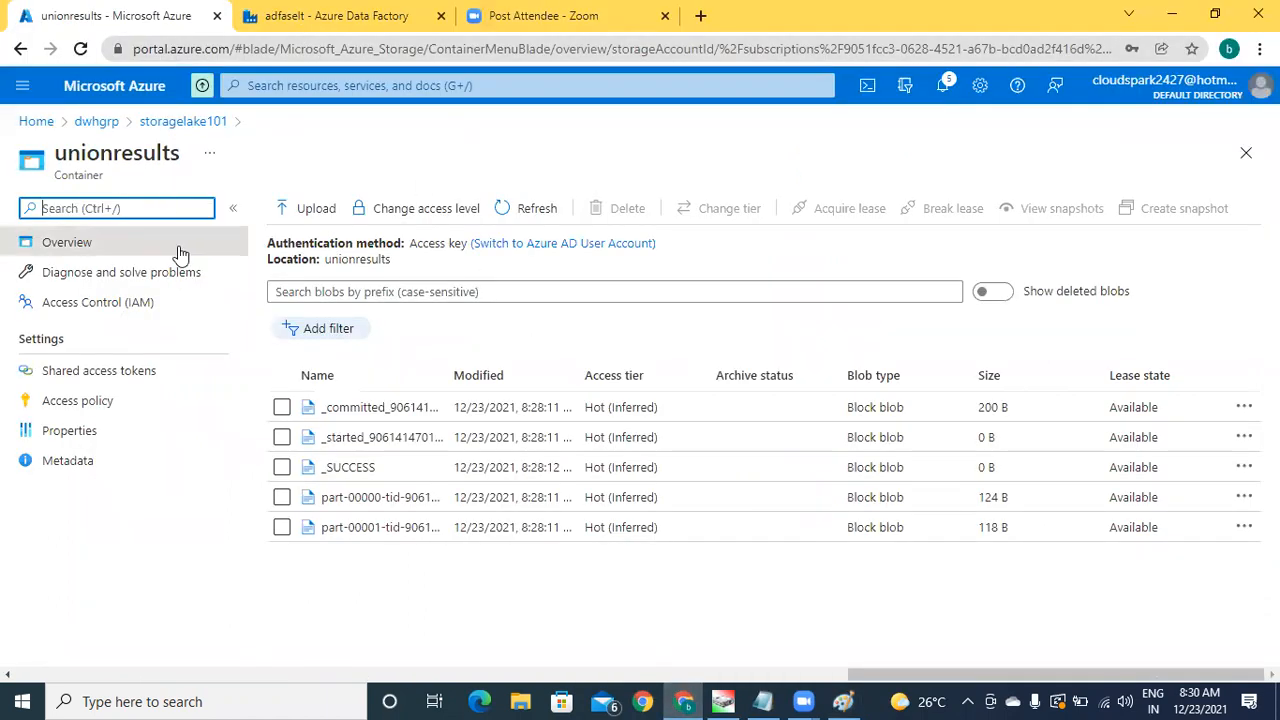
left_click(96, 122)
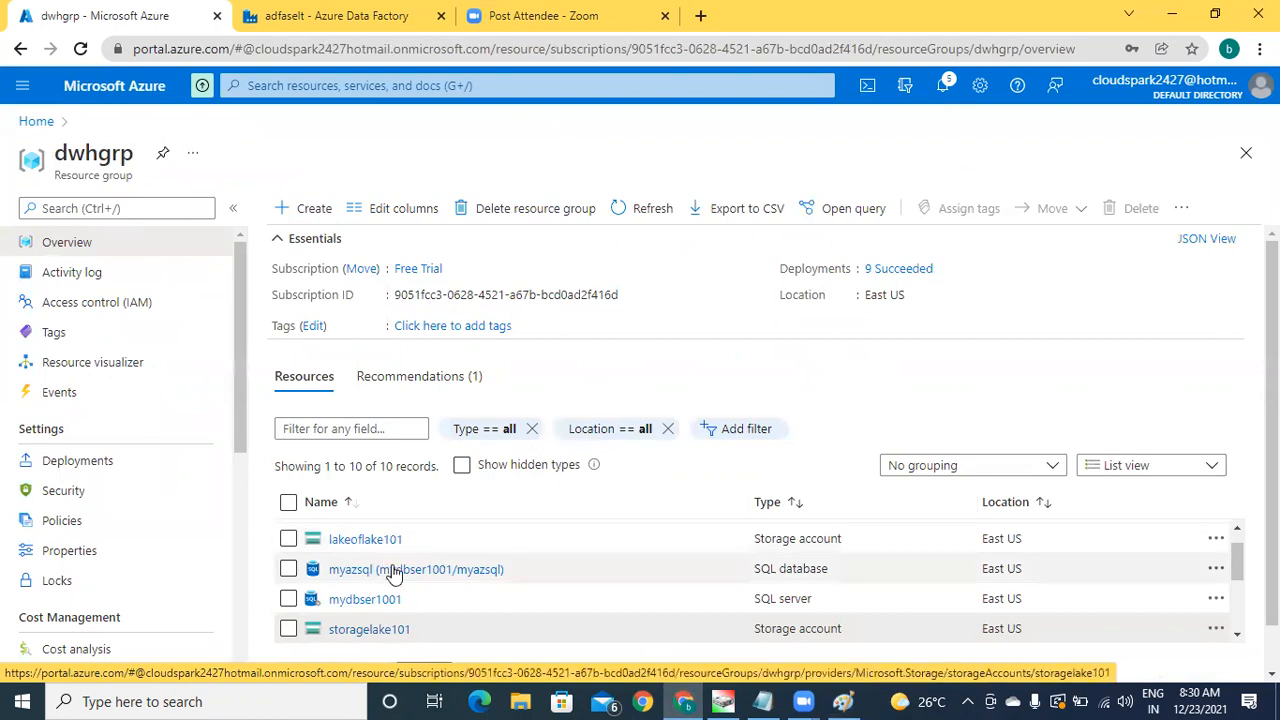
left_click(452, 576)
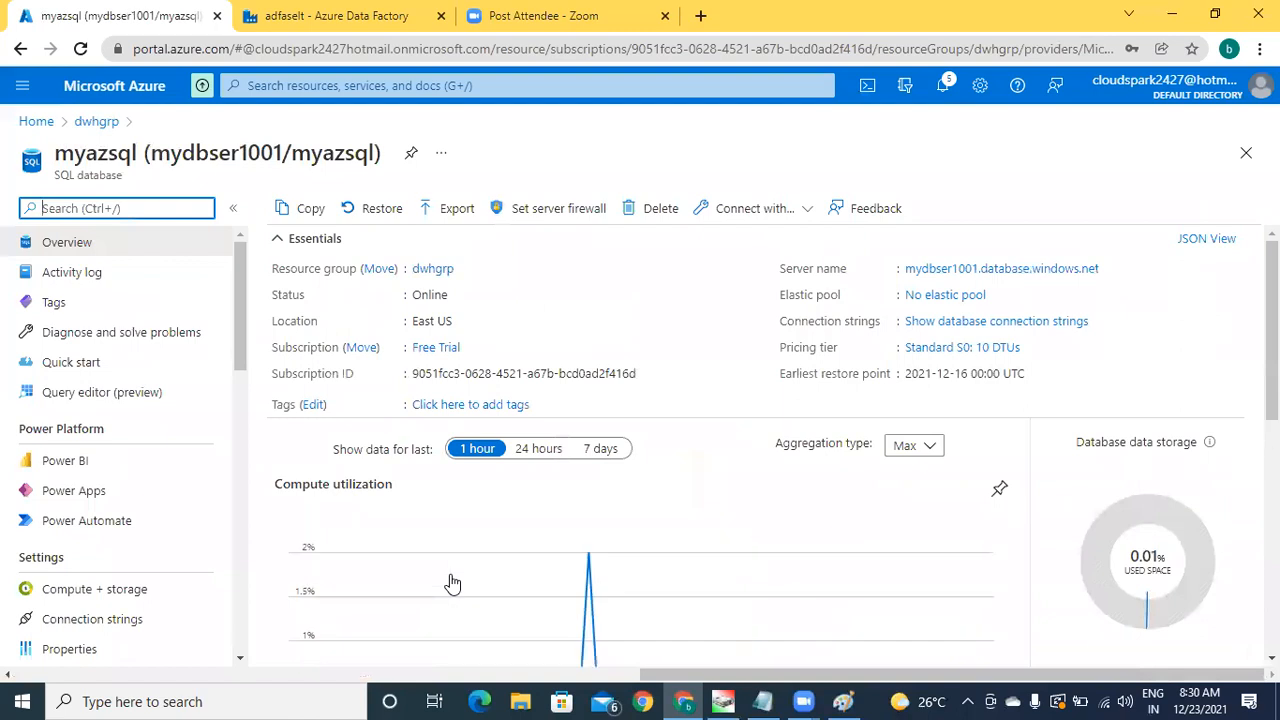
left_click(130, 397)
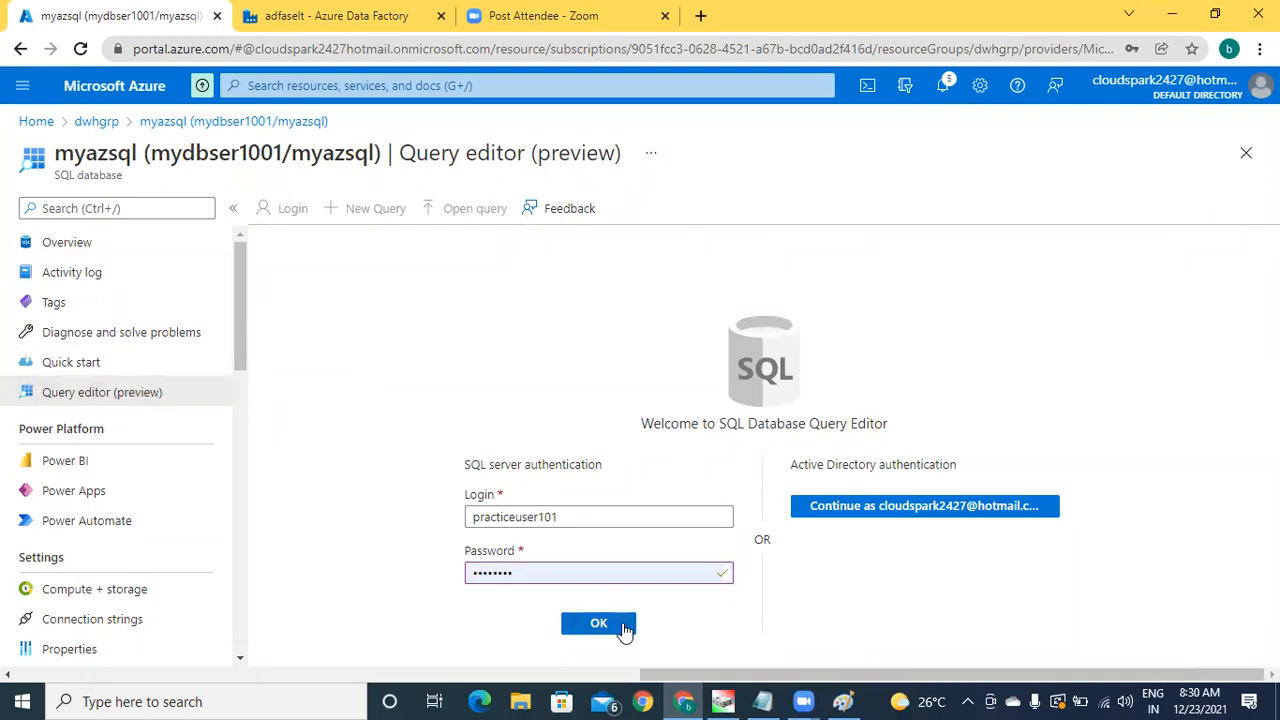
left_click(600, 624)
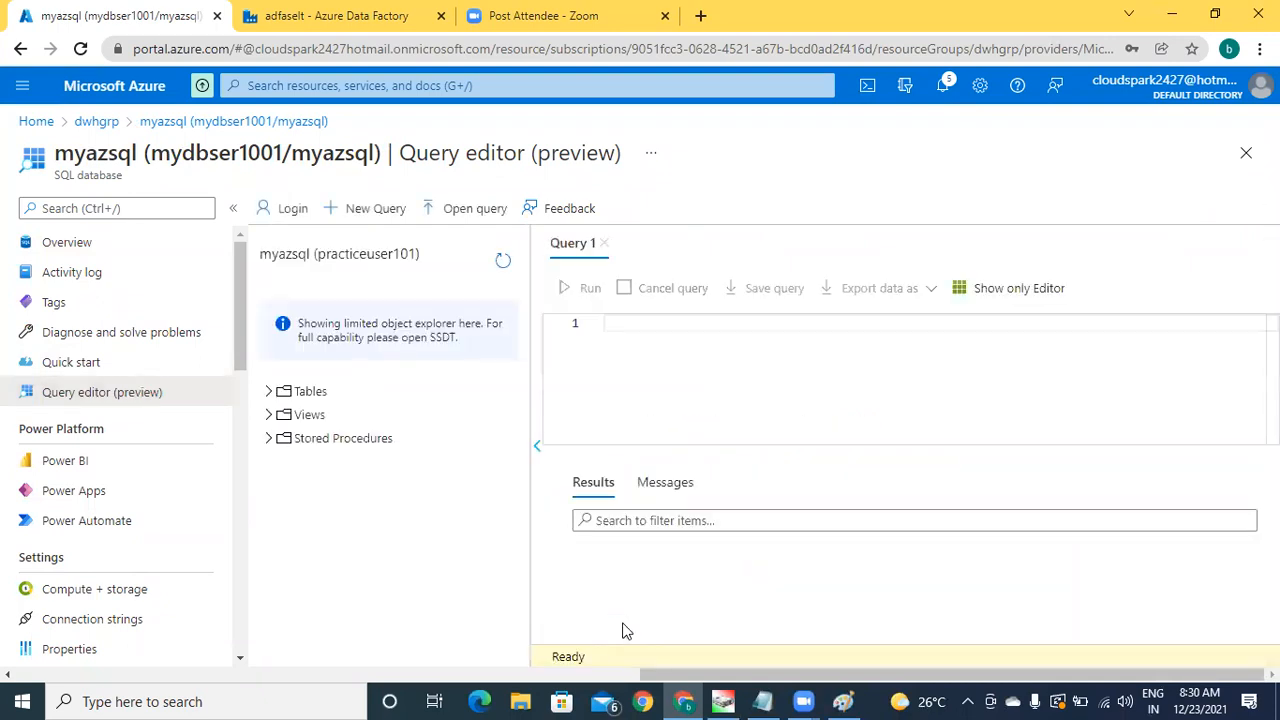
Step: List the database tables and run the query "select * from [dbo].[employee];" to check the employee table's contents
left_click(269, 393)
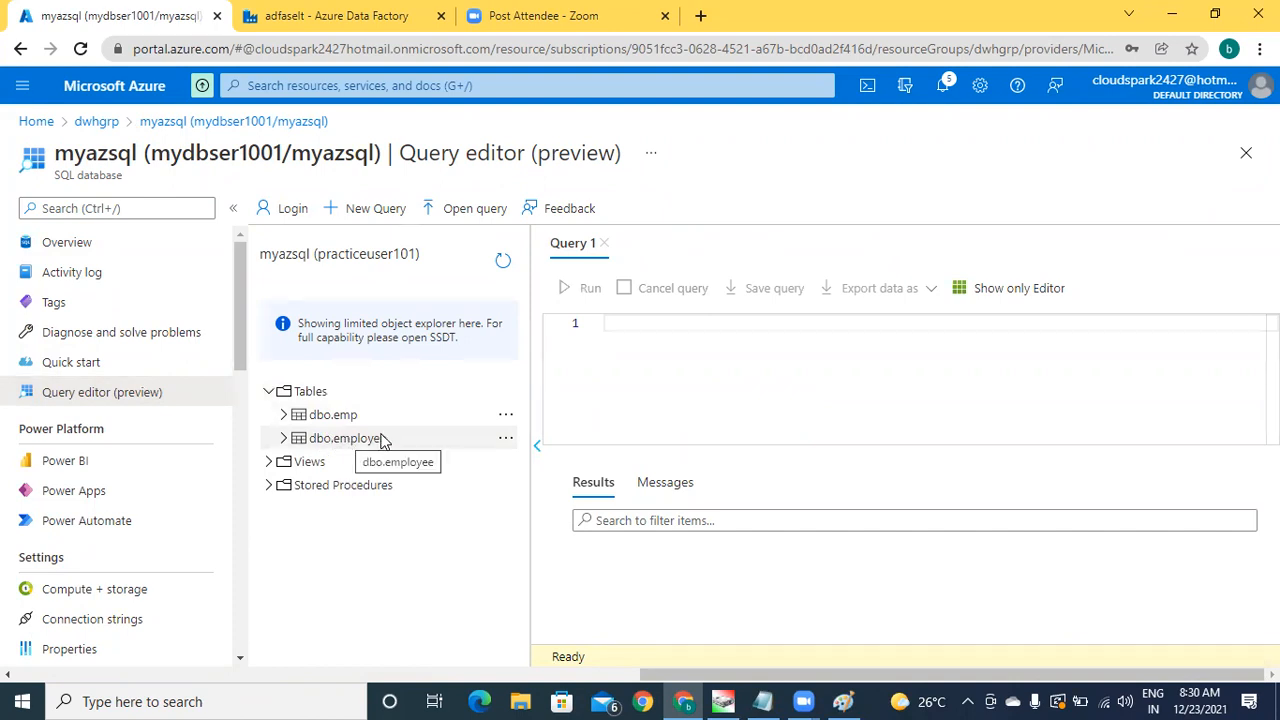
left_click(663, 318)
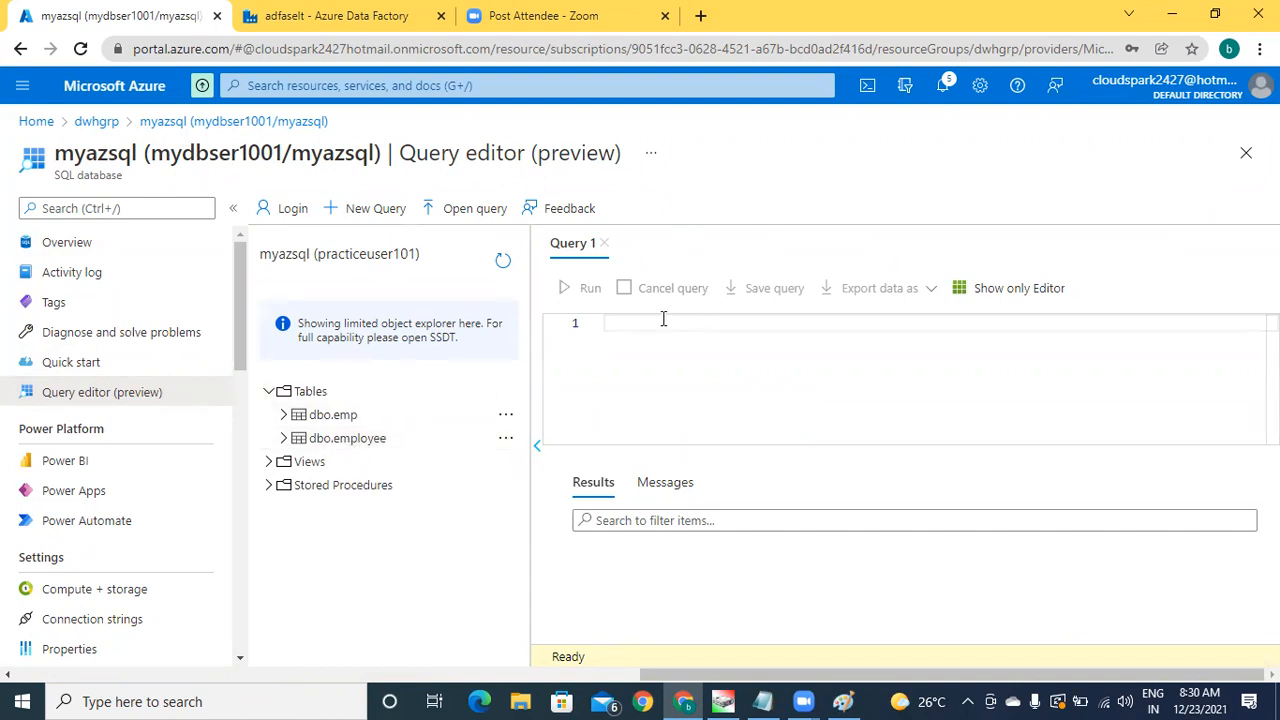
type("select *")
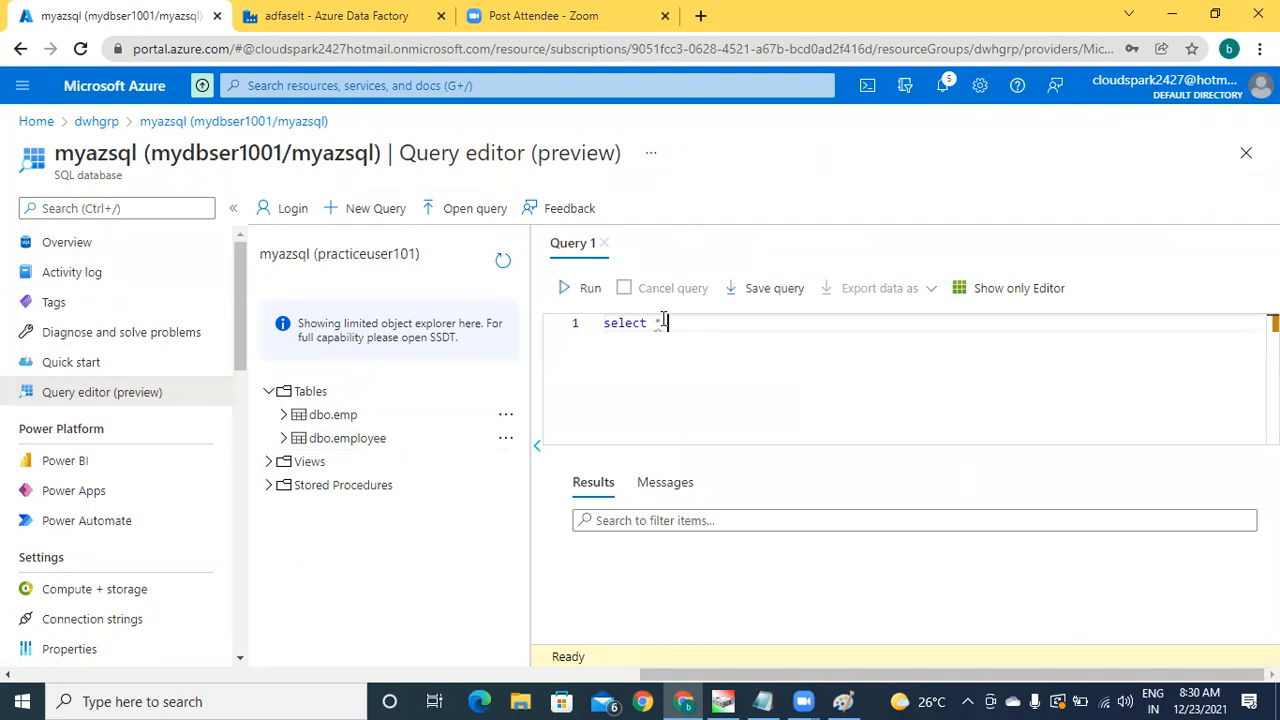
type(" from em")
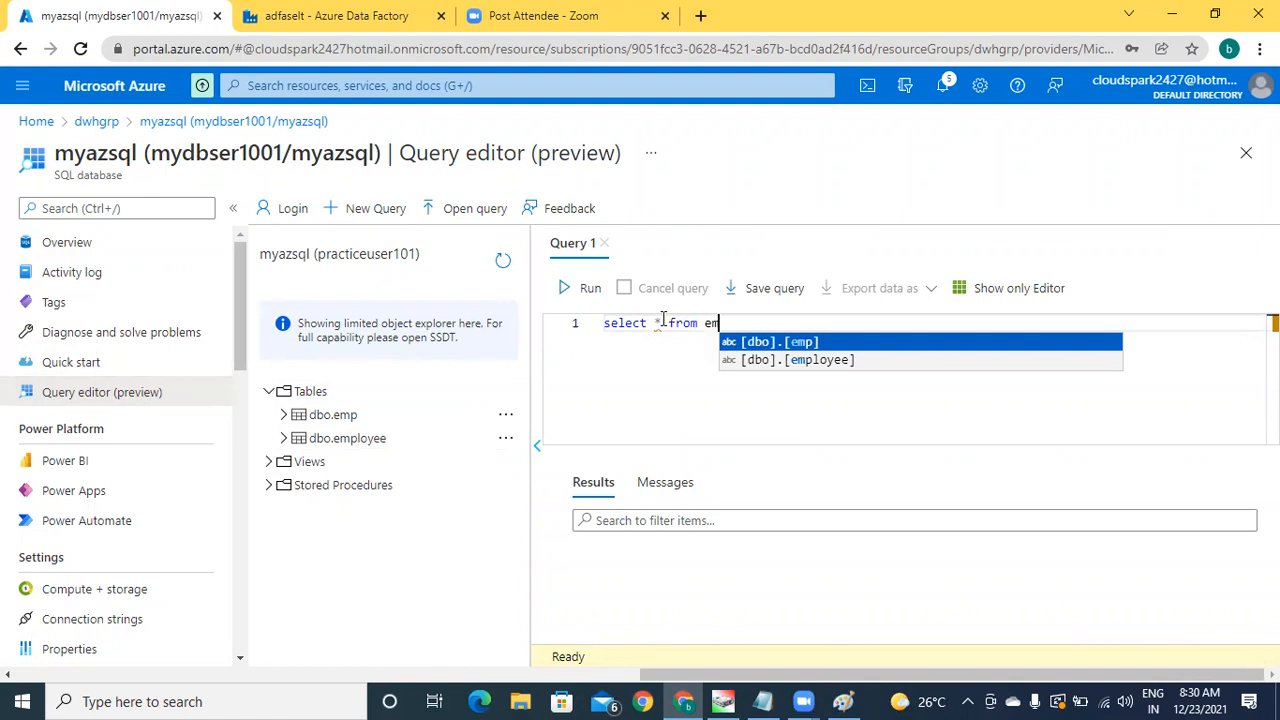
key("Down")
key("Return")
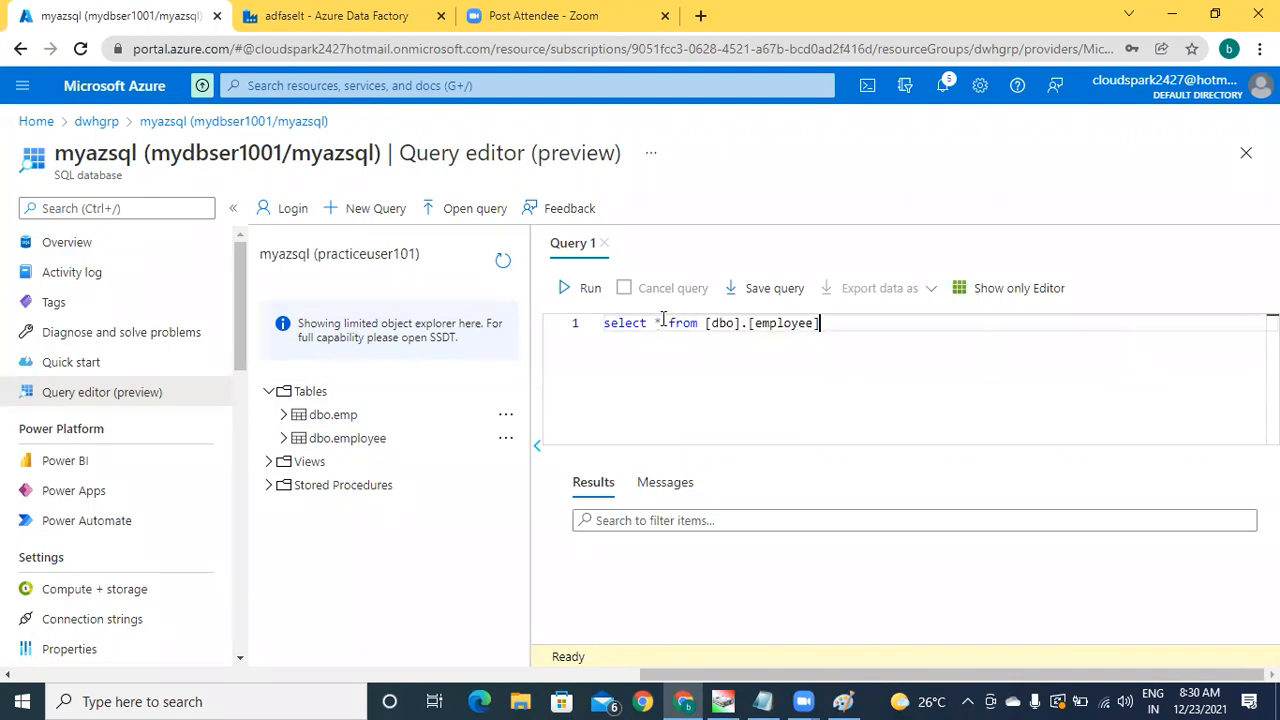
type(";")
left_click(577, 289)
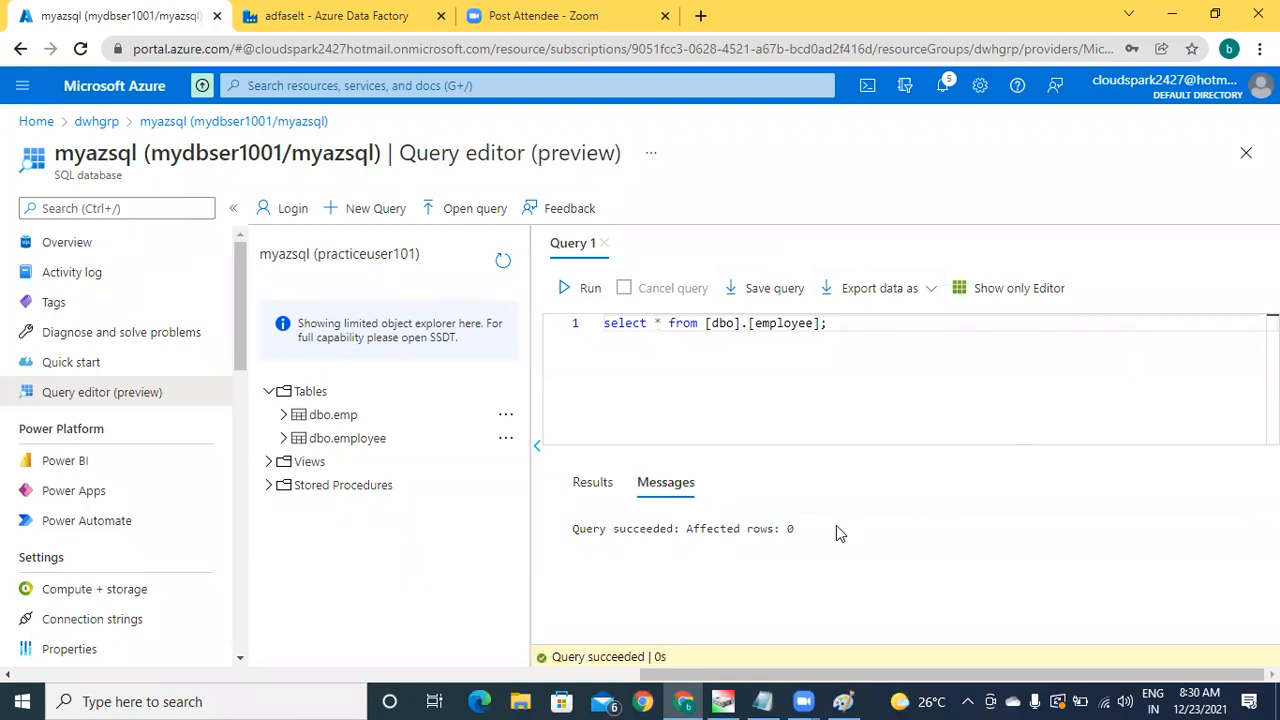
Step: Replace the query with "truncate table [dbo].[employee];" and run it to empty the employee table
left_click(840, 323)
key("BackSpace")
key("BackSpace")
key("BackSpace")
key("BackSpace")
key("BackSpace")
key("BackSpace")
key("BackSpace")
key("BackSpace")
key("BackSpace")
key("BackSpace")
key("BackSpace")
key("BackSpace")
key("BackSpace")
key("BackSpace")
key("BackSpace")
key("BackSpace")
key("BackSpace")
key("BackSpace")
key("BackSpace")
key("BackSpace")
key("BackSpace")
type("truncate ")
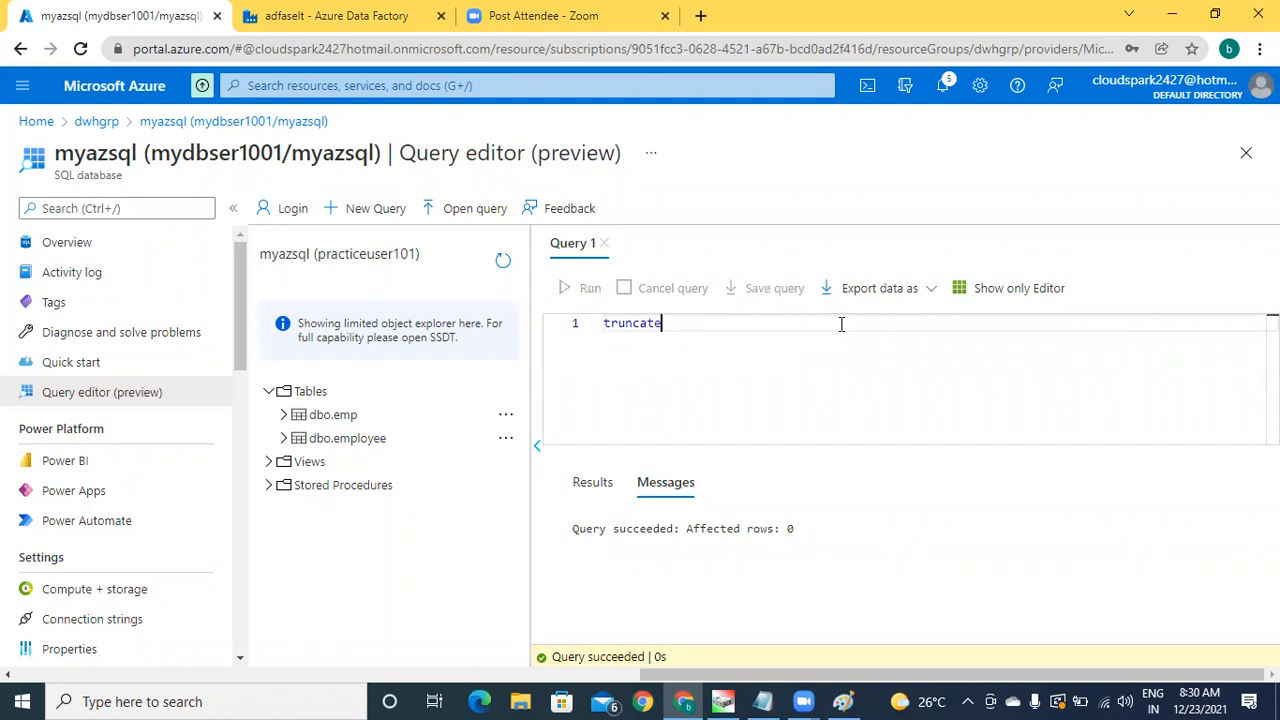
type("  tabl")
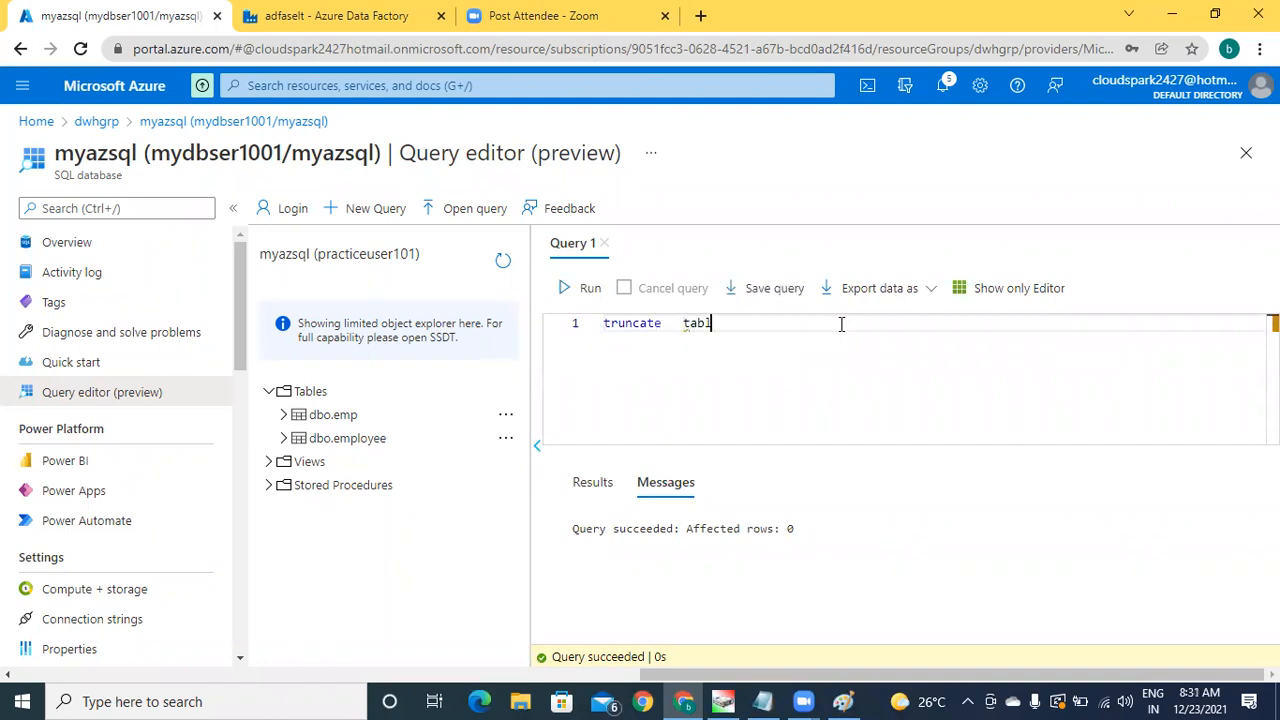
type("e  em")
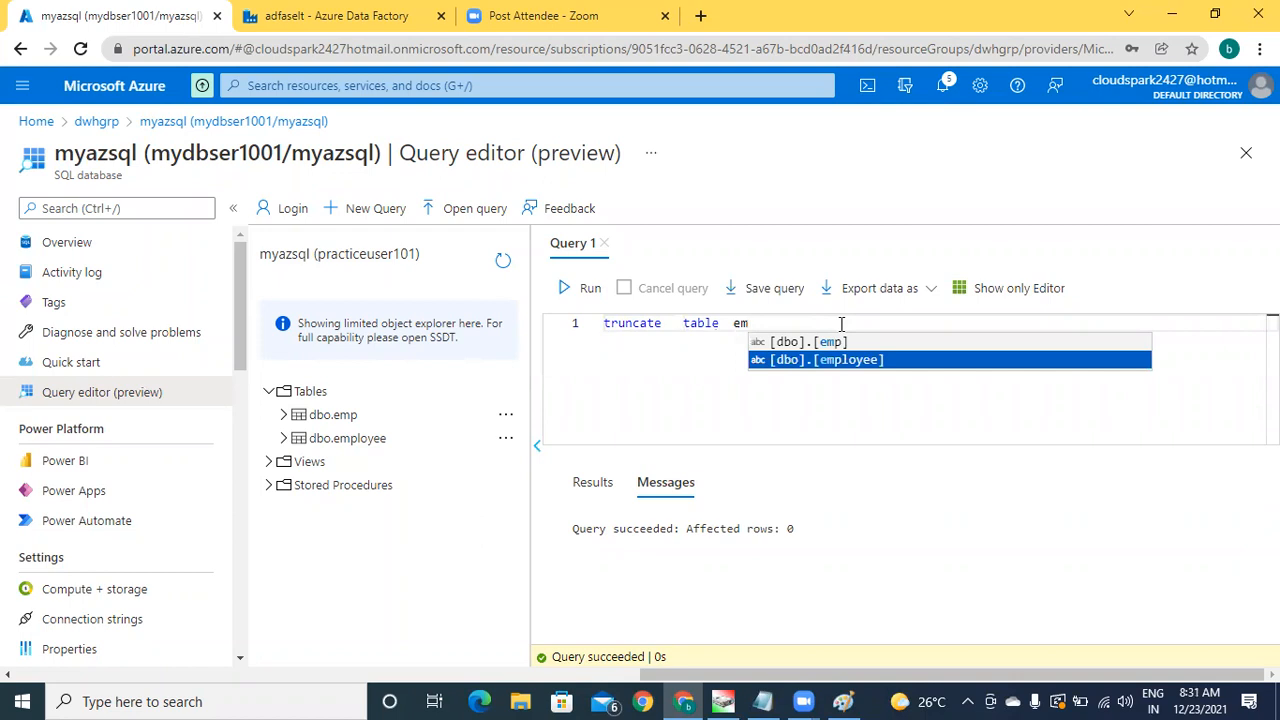
key("Return")
type(";")
left_click(579, 290)
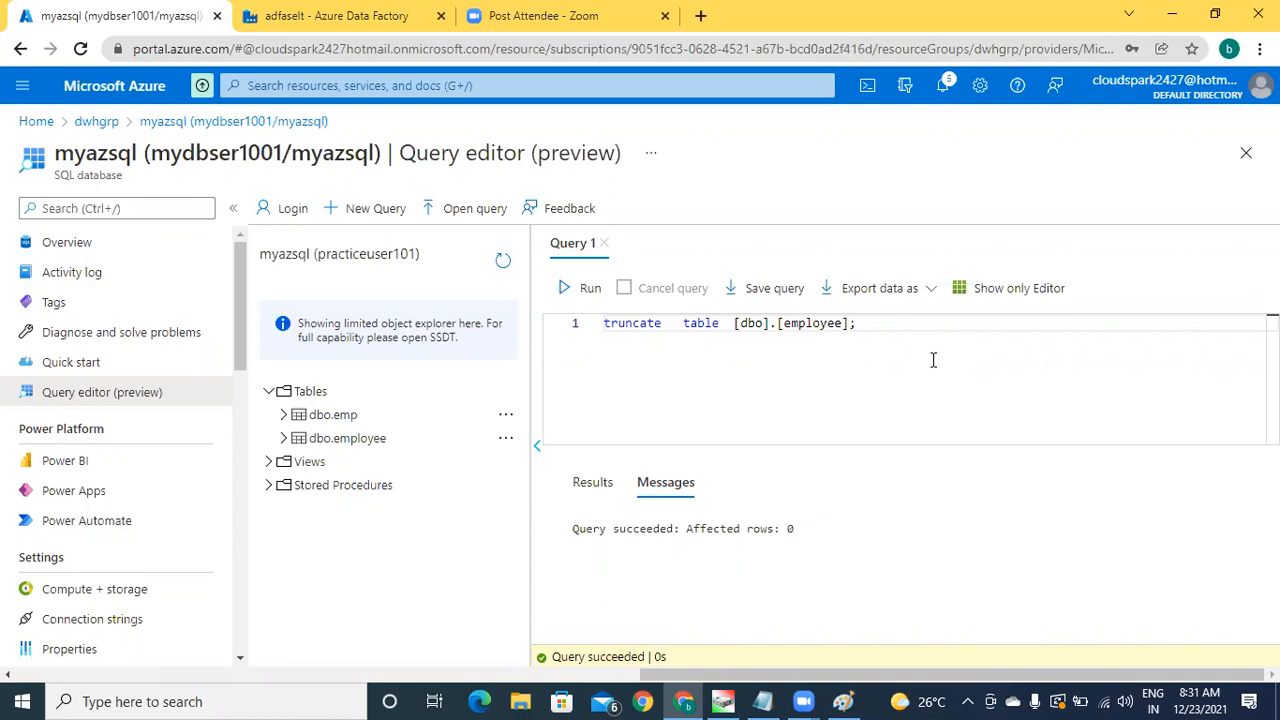
Step: Clear the truncate statement from the myazsql query editor
left_click(918, 323)
key("BackSpace")
key("BackSpace")
key("BackSpace")
key("BackSpace")
key("BackSpace")
key("BackSpace")
key("BackSpace")
key("BackSpace")
key("BackSpace")
key("BackSpace")
key("BackSpace")
key("BackSpace")
key("BackSpace")
key("BackSpace")
key("BackSpace")
key("BackSpace")
key("BackSpace")
key("BackSpace")
key("BackSpace")
key("BackSpace")
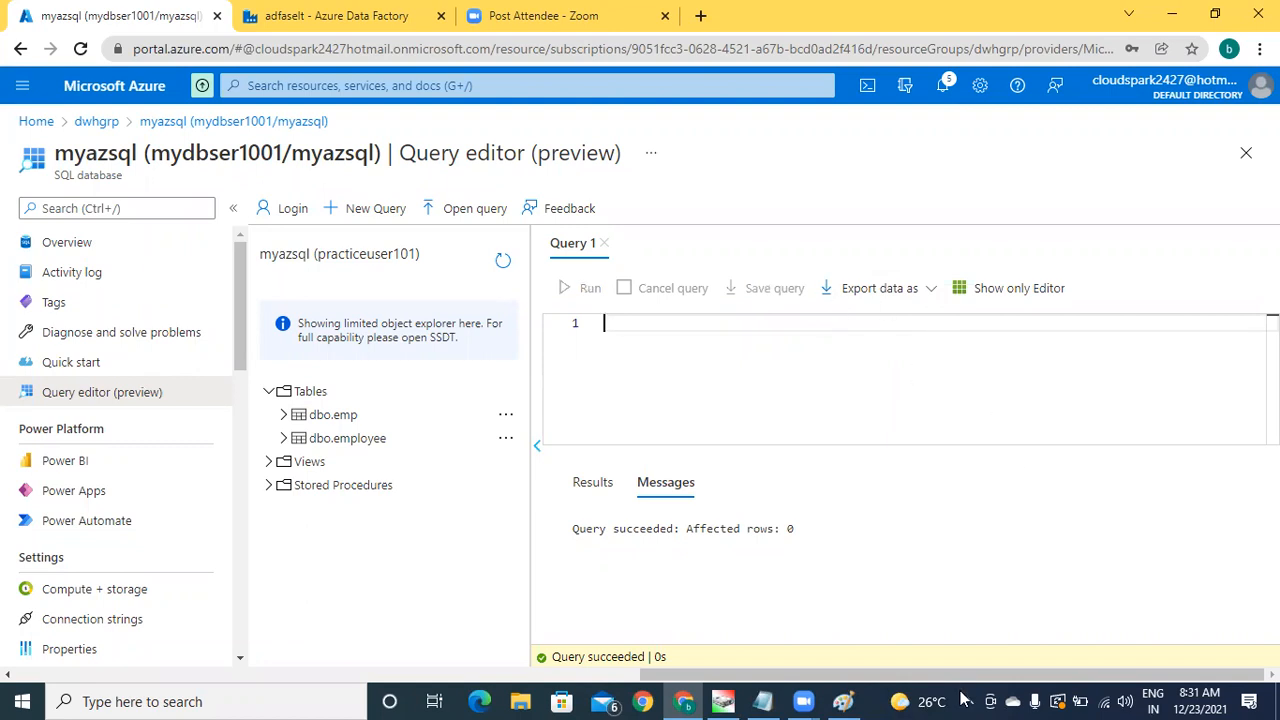
Step: Switch to Azure Data Factory, open dataflow4 from the unionexample1 pipeline's Data flow1 activity, and display sink1's settings
left_click(843, 701)
mouse_move(684, 701)
left_click(603, 574)
left_click(335, 14)
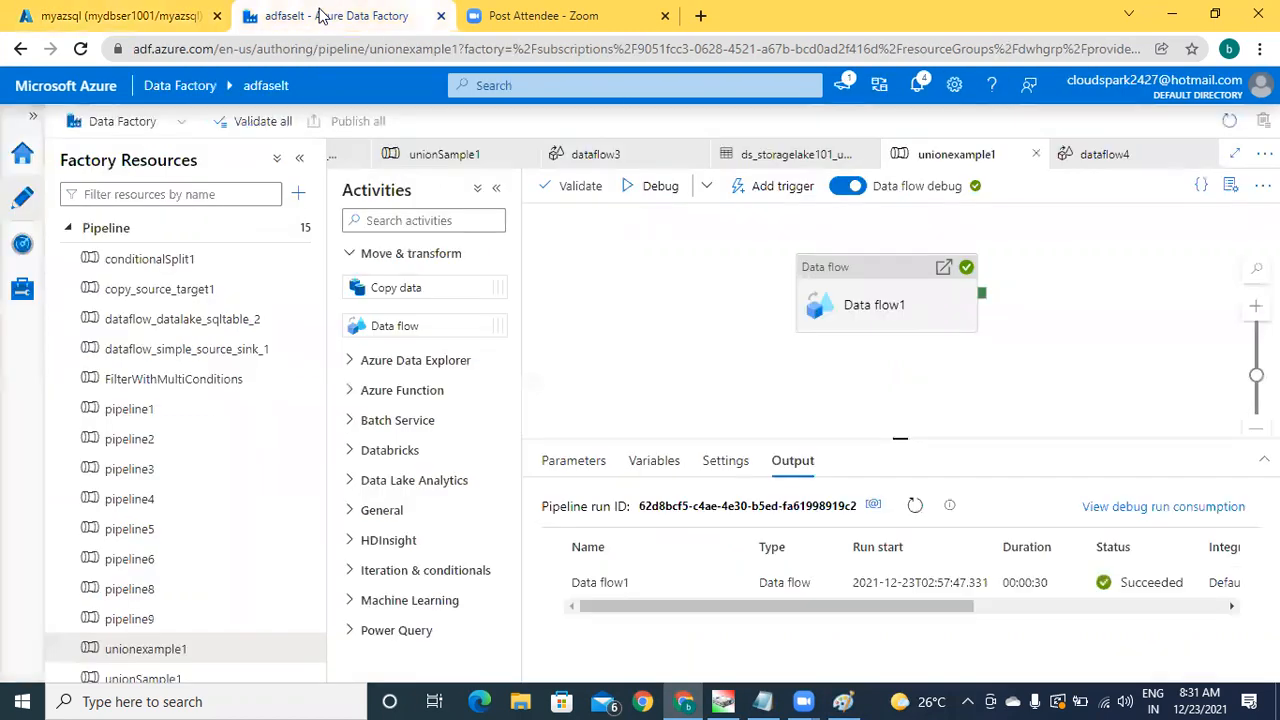
left_click(877, 306)
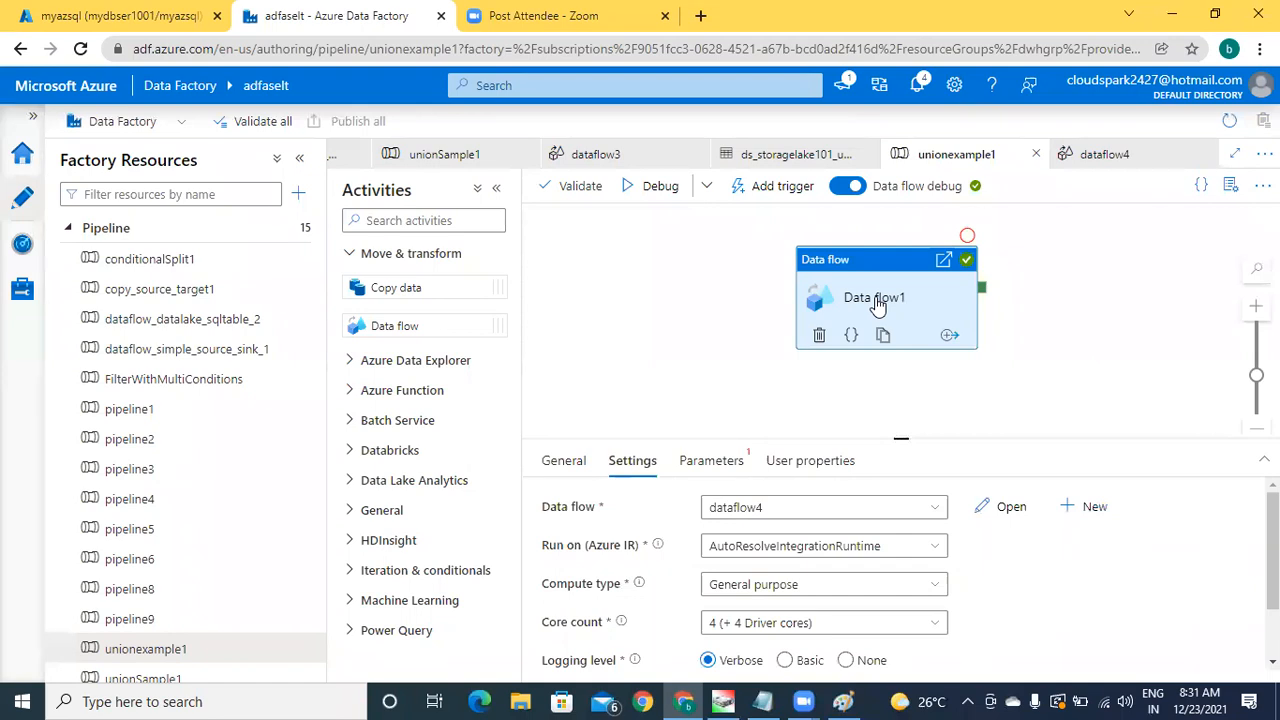
left_click(1008, 508)
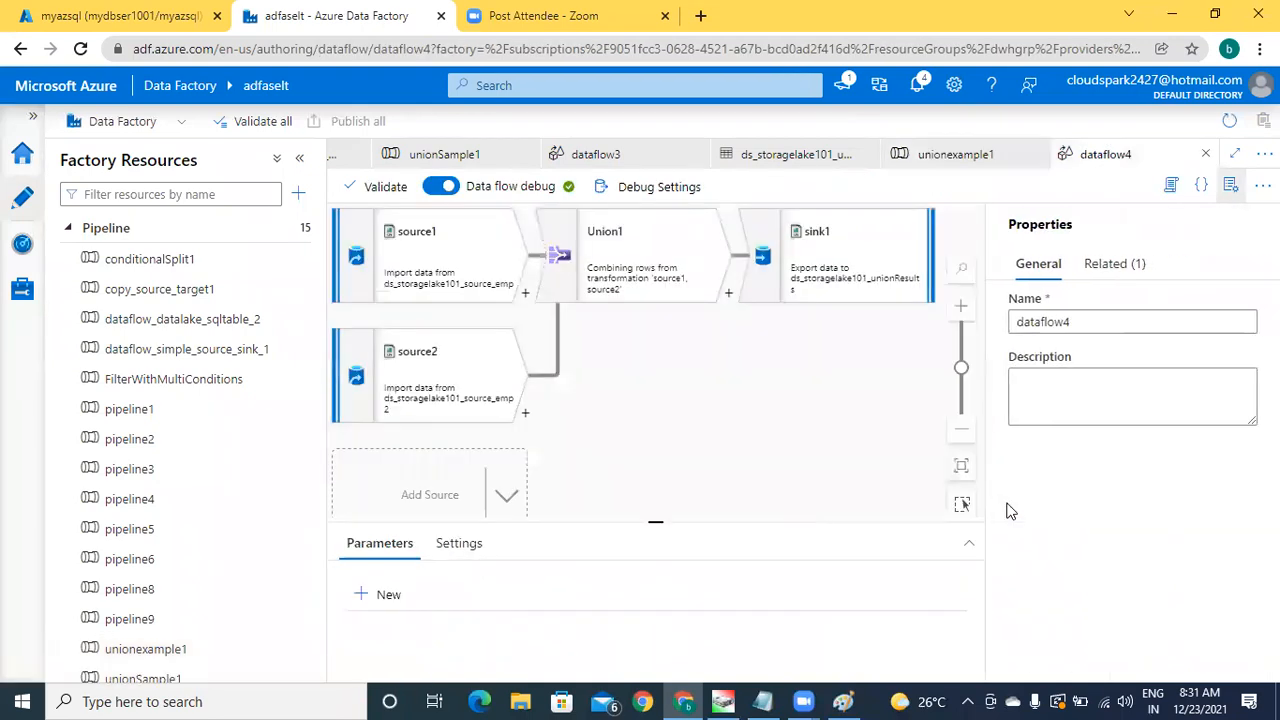
left_click(822, 257)
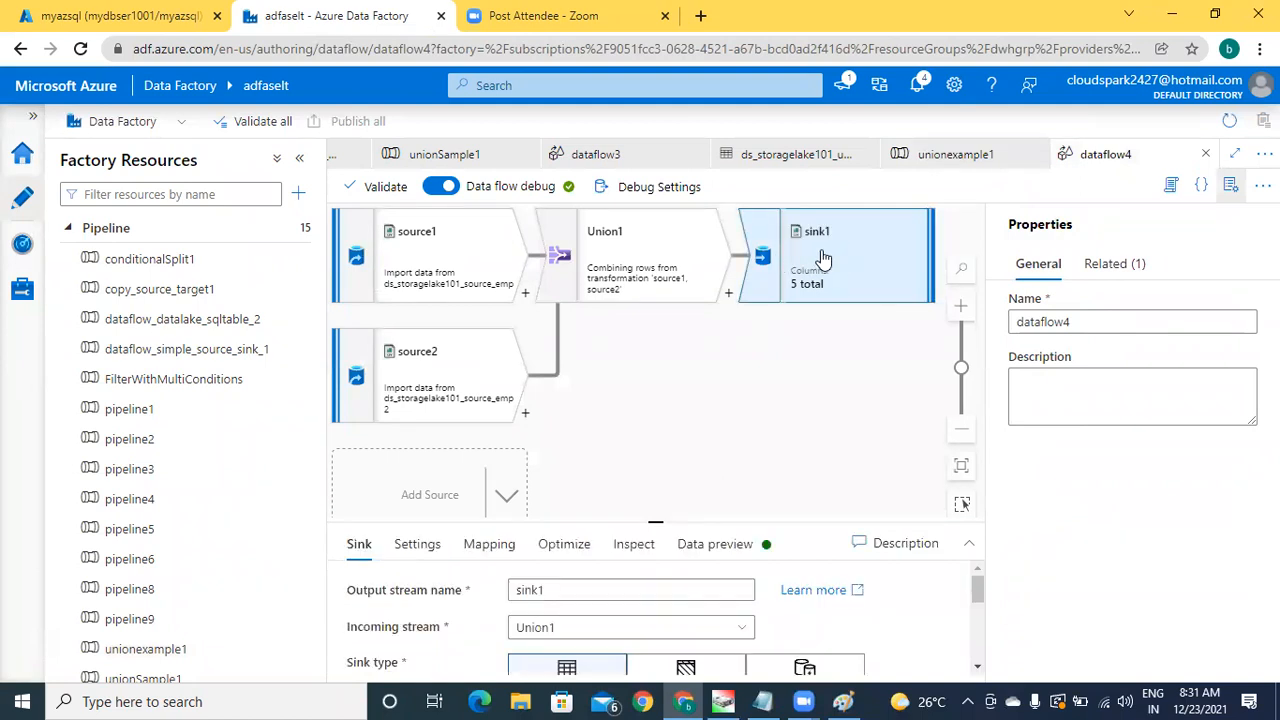
left_click_drag(656, 521, 677, 186)
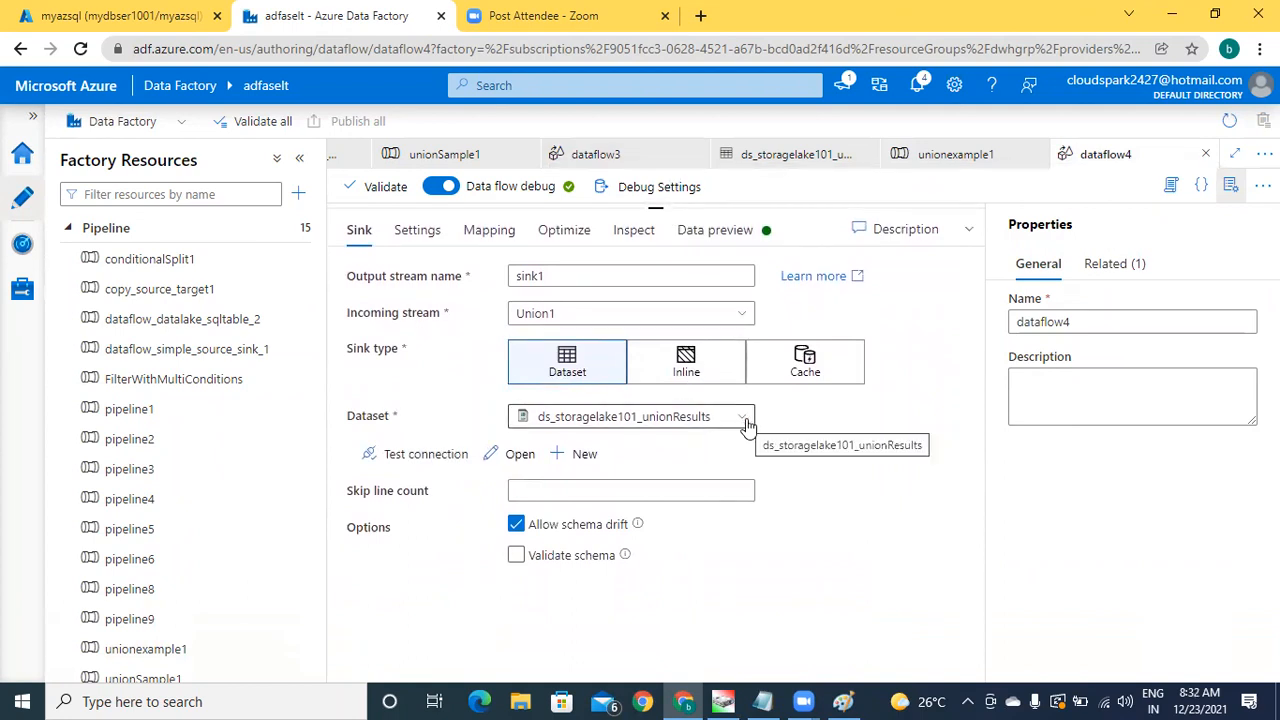
Step: Set sink1's dataset to ds_myazsql_emplyoee and test its connection
left_click(745, 424)
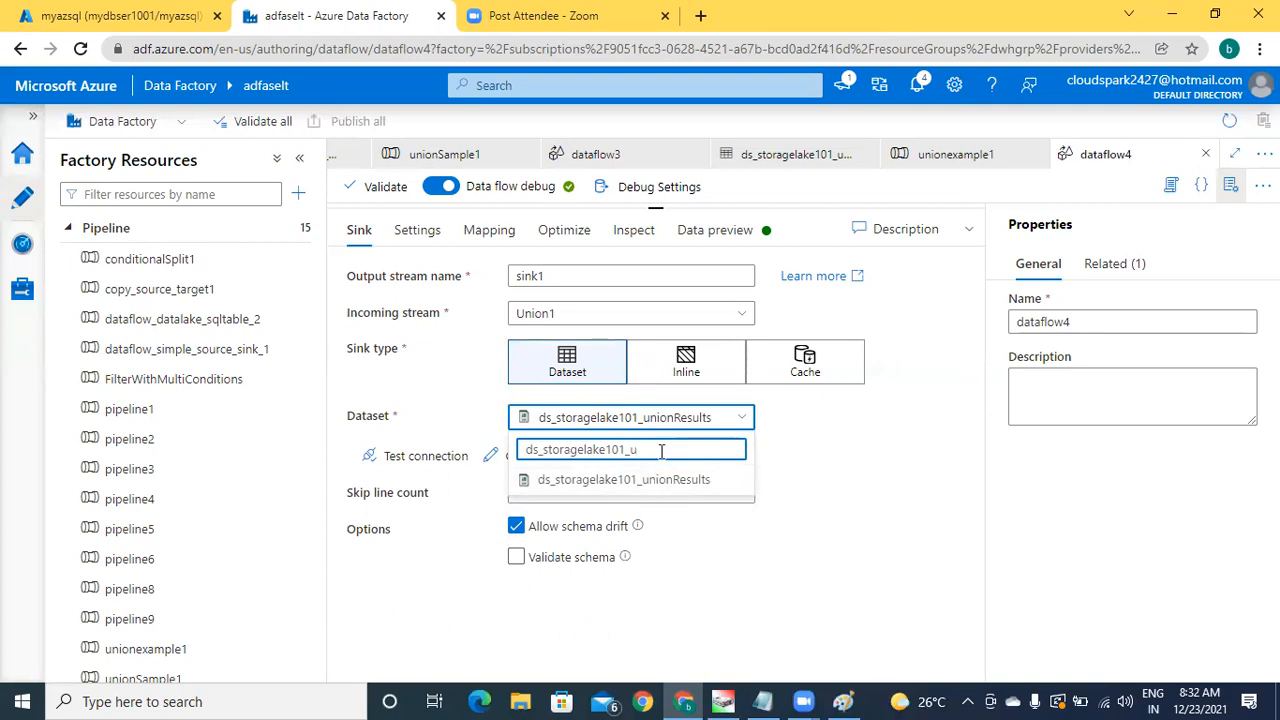
key("BackSpace")
key("BackSpace")
key("BackSpace")
key("BackSpace")
key("BackSpace")
key("BackSpace")
key("BackSpace")
key("BackSpace")
key("BackSpace")
key("BackSpace")
key("BackSpace")
key("BackSpace")
key("BackSpace")
key("BackSpace")
key("BackSpace")
key("BackSpace")
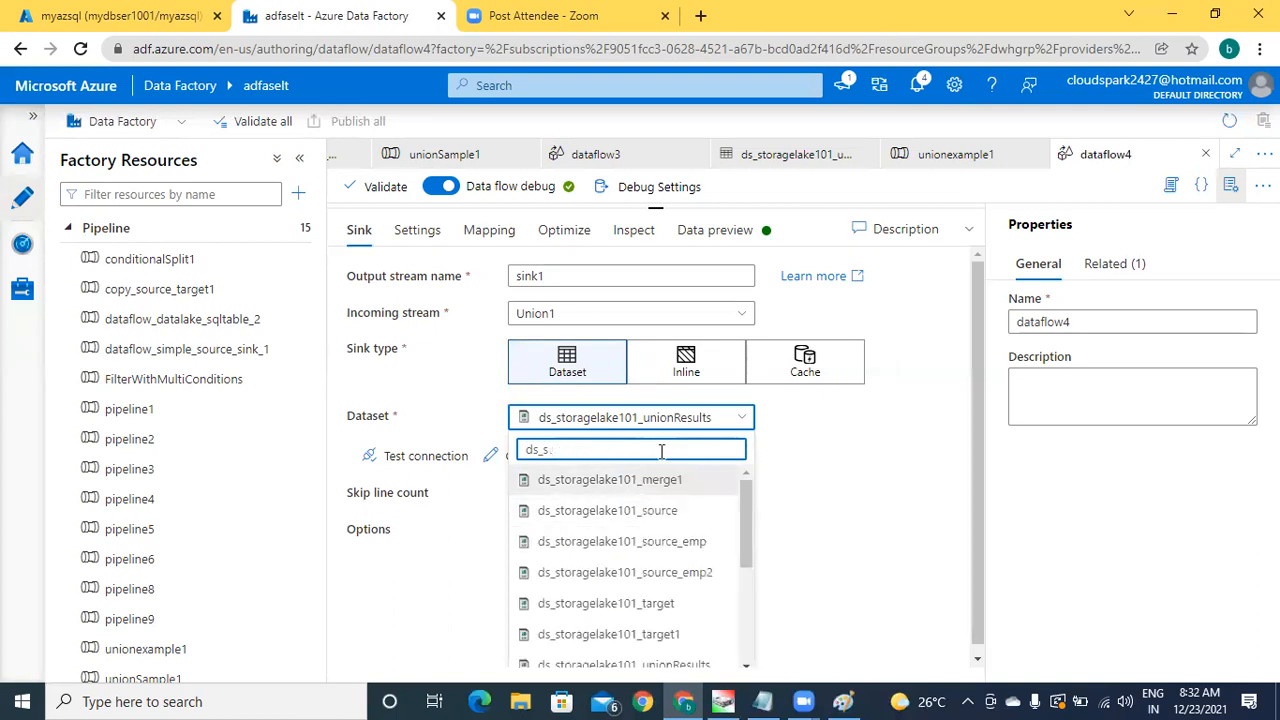
type("my")
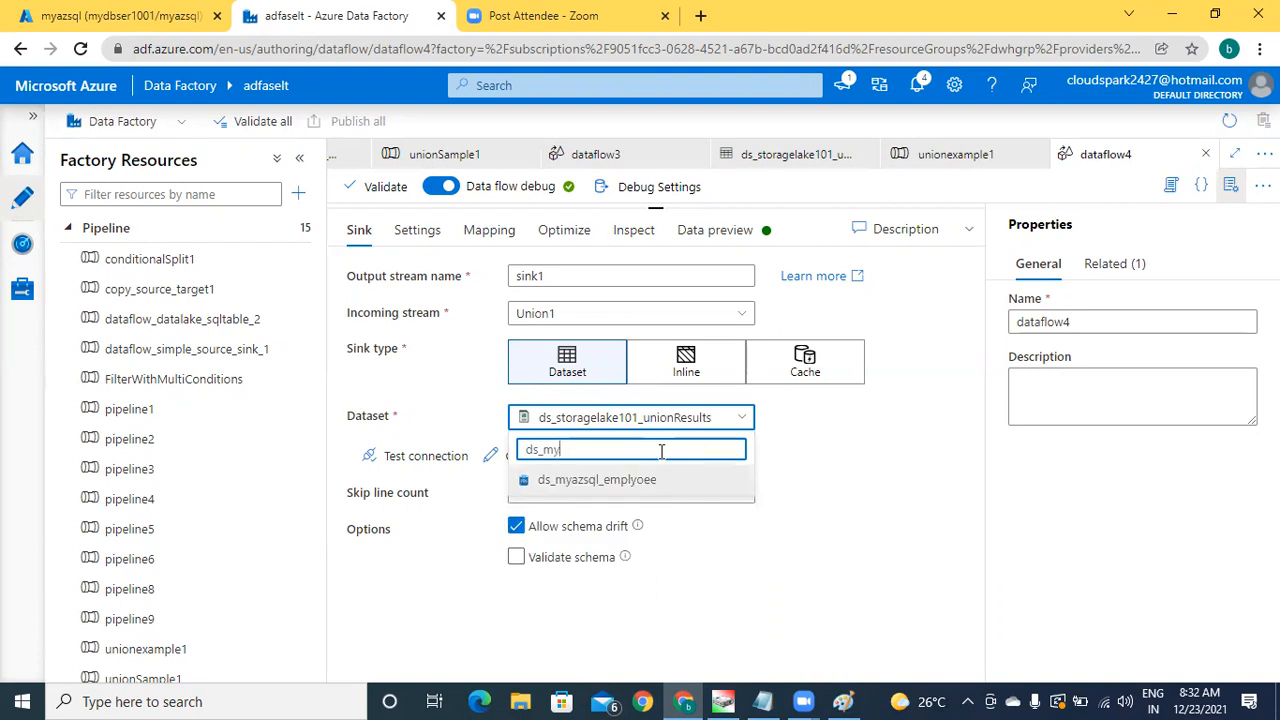
left_click(619, 482)
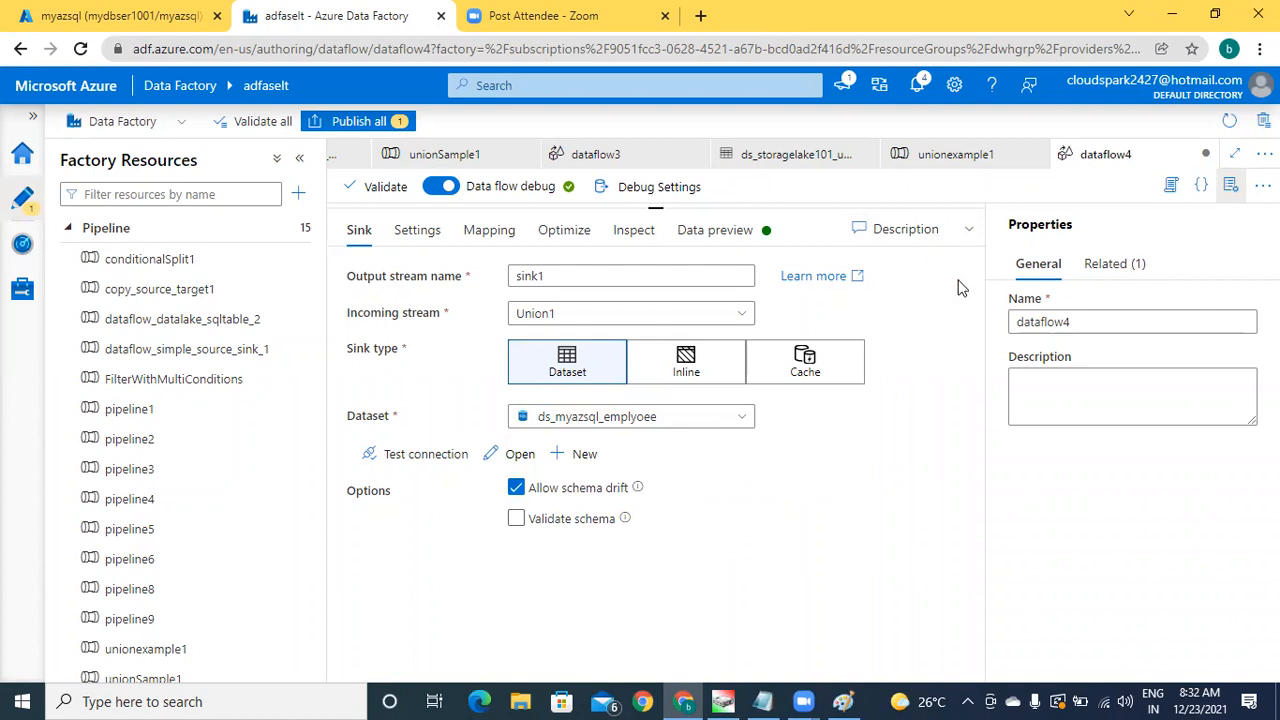
left_click(438, 456)
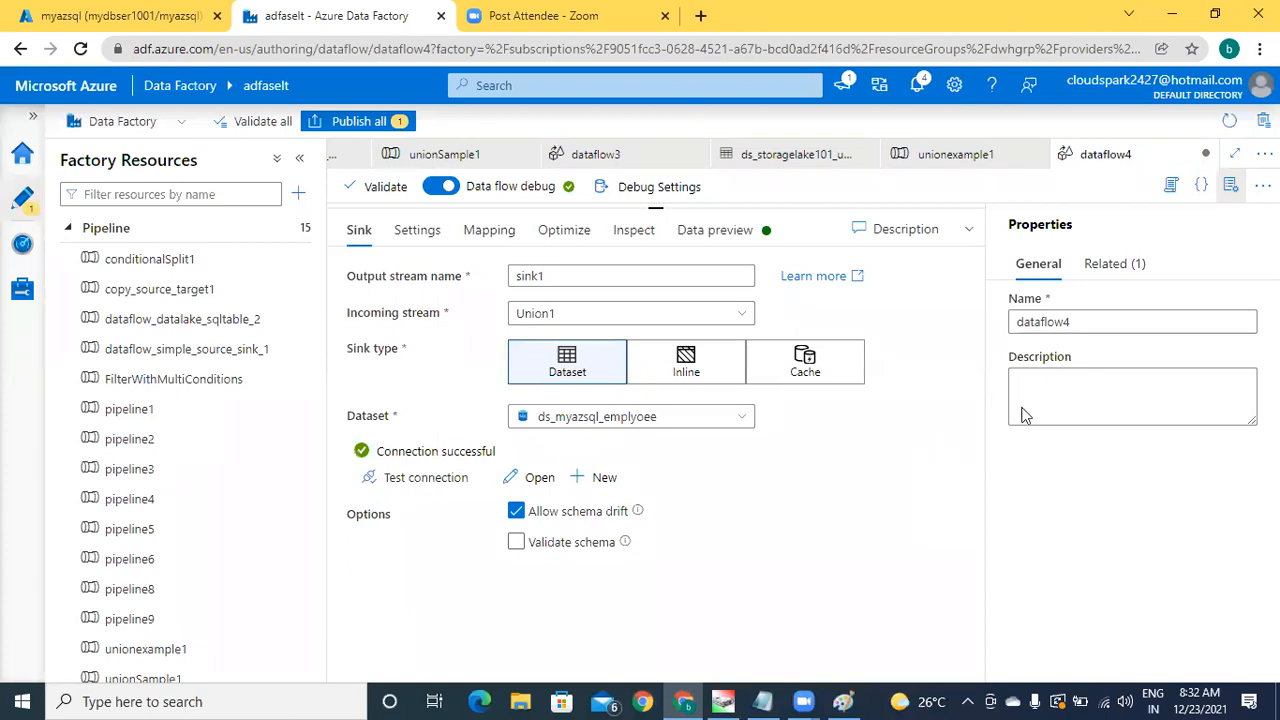
Step: Check both sources and the sink in dataflow4, and publish the changed data flow
left_click_drag(662, 206, 697, 507)
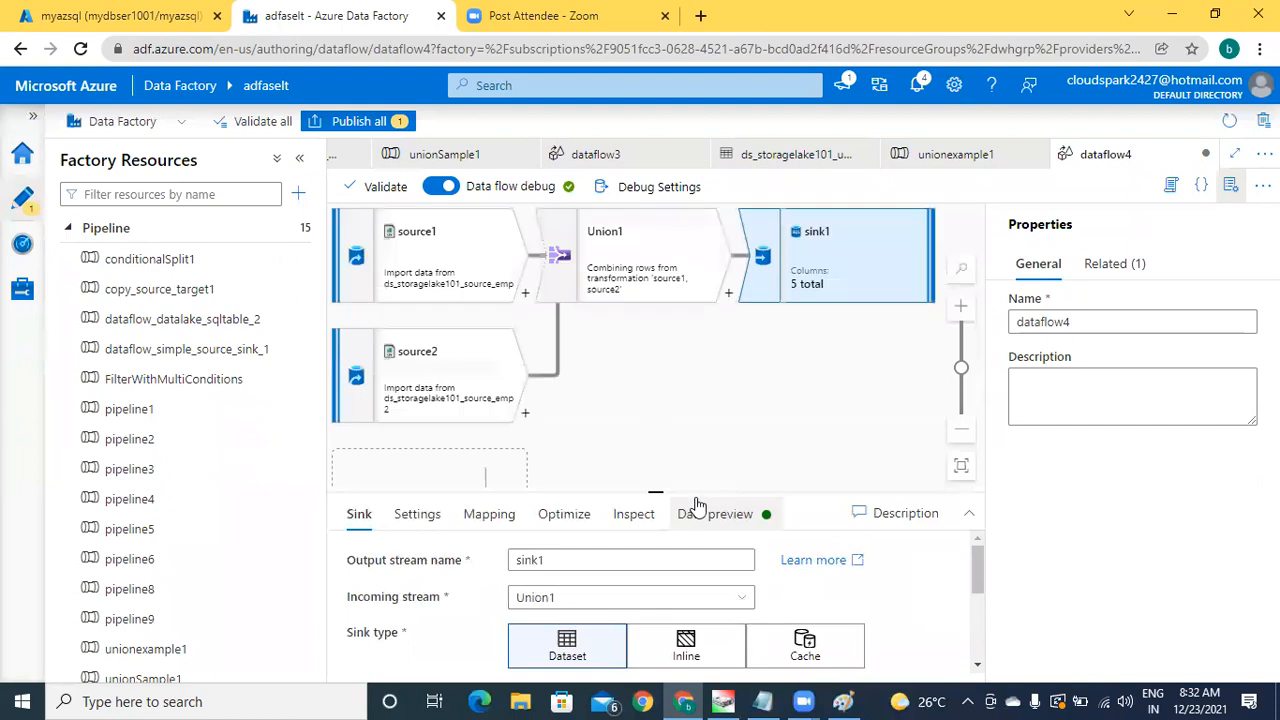
left_click(460, 264)
left_click(460, 363)
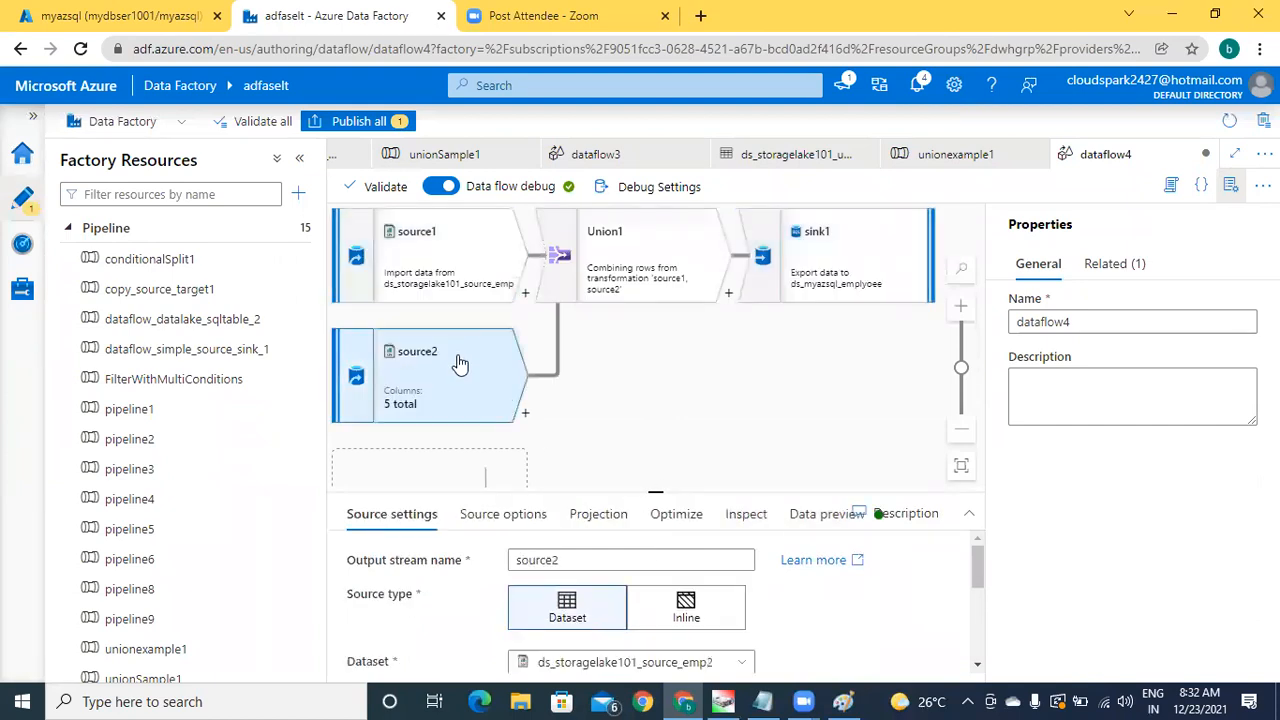
left_click(879, 246)
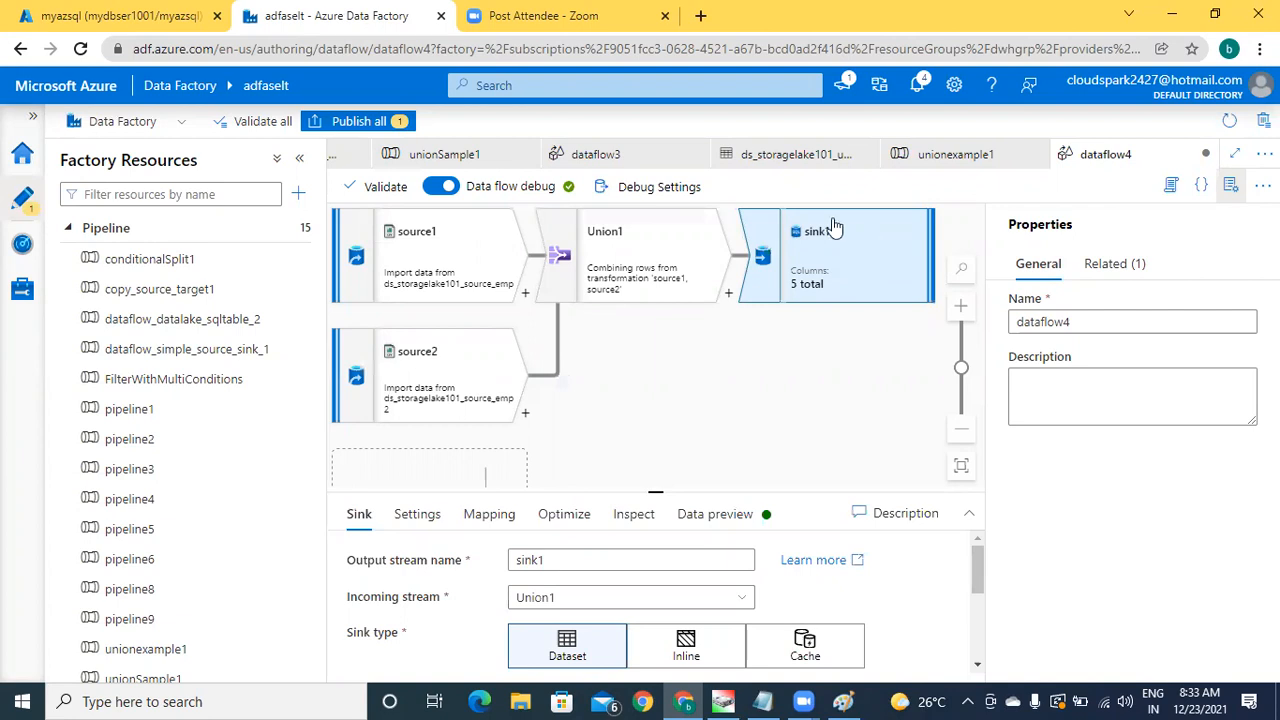
left_click(348, 124)
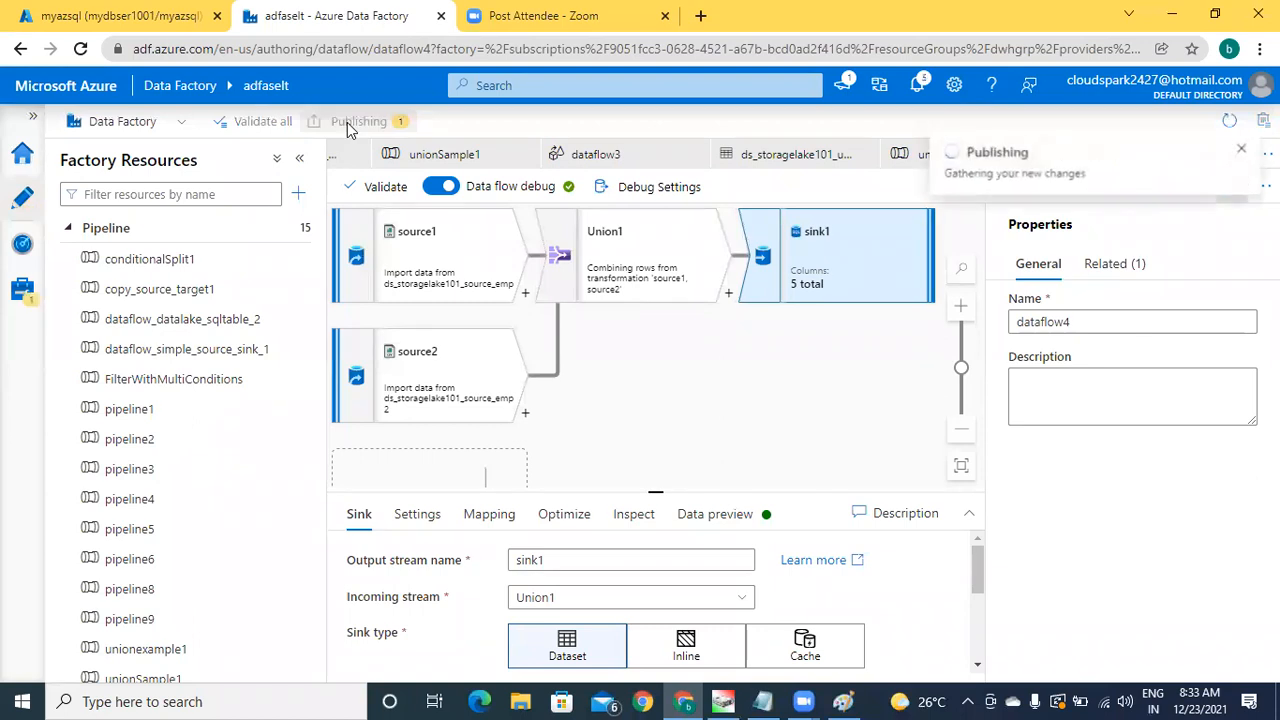
left_click(768, 657)
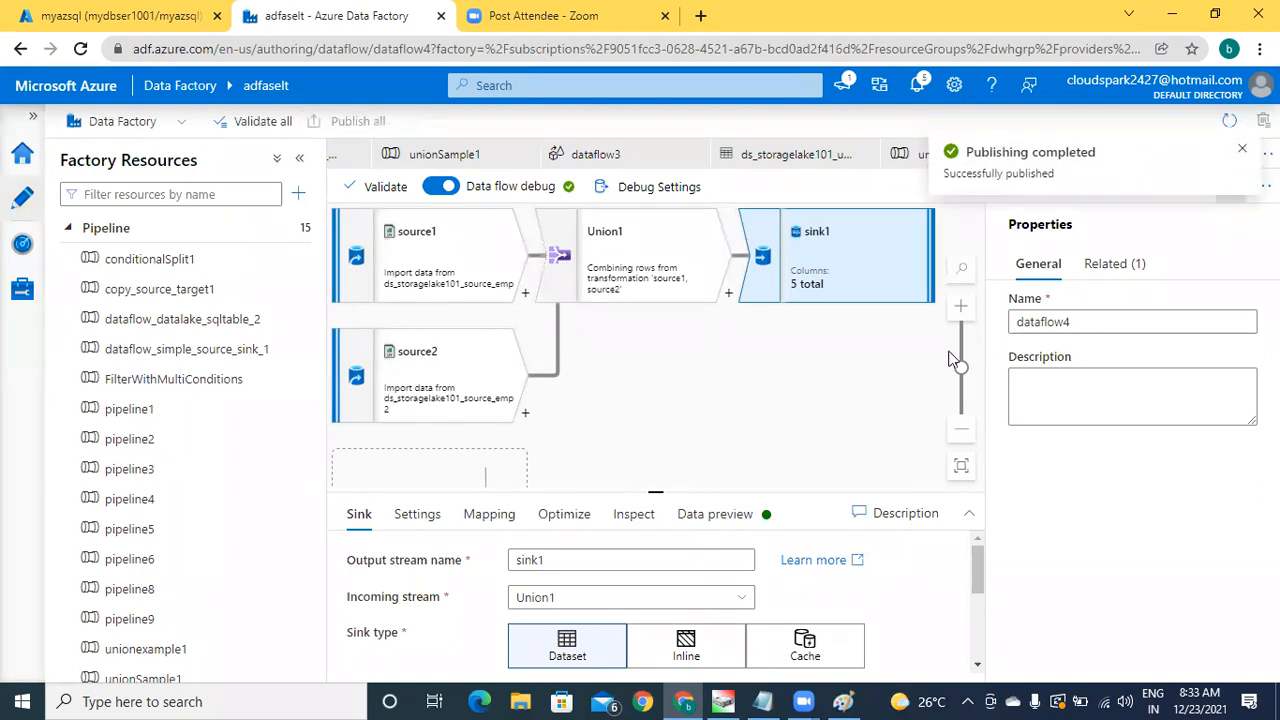
left_click(1245, 152)
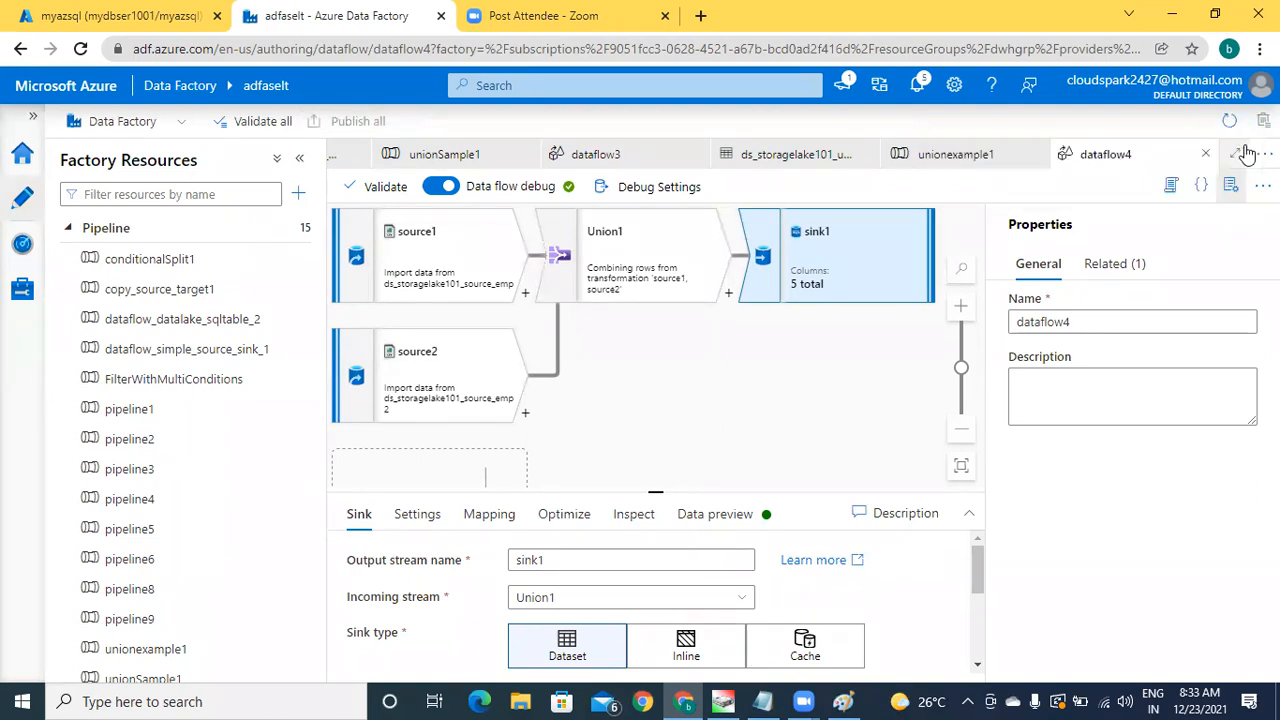
Step: Validate the unionexample1 pipeline and run it in debug mode
left_click(963, 160)
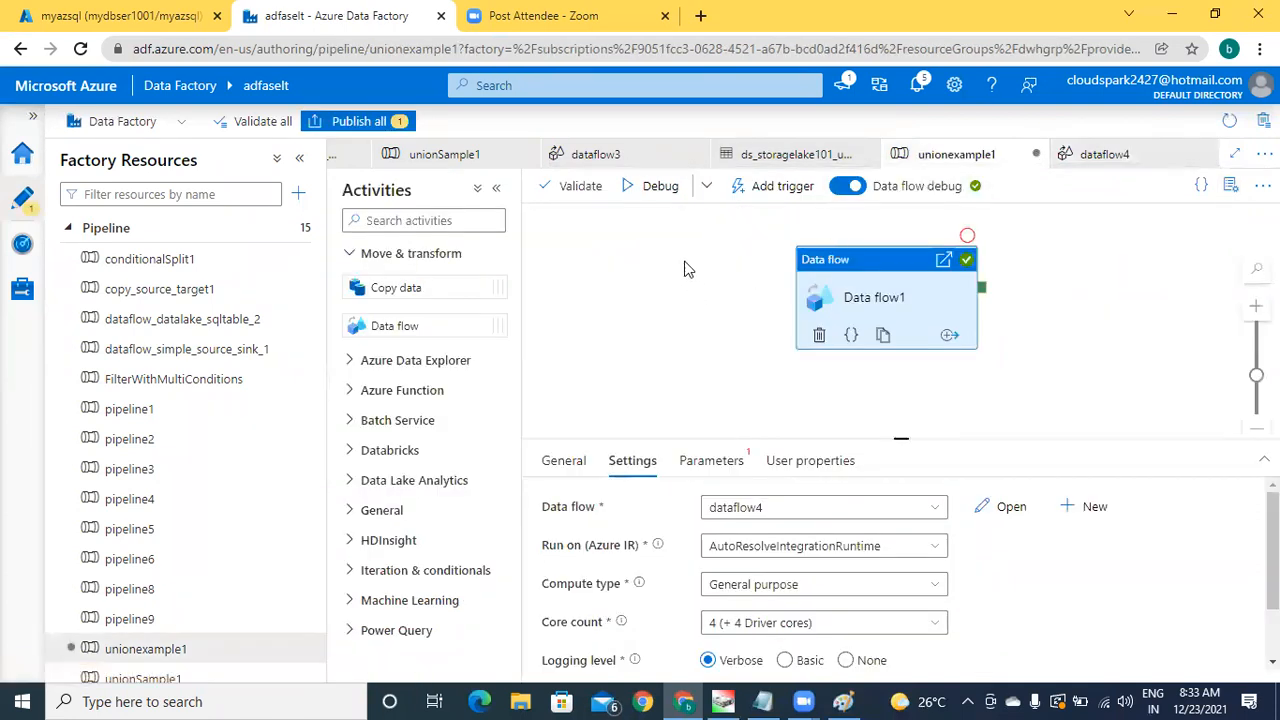
left_click(580, 189)
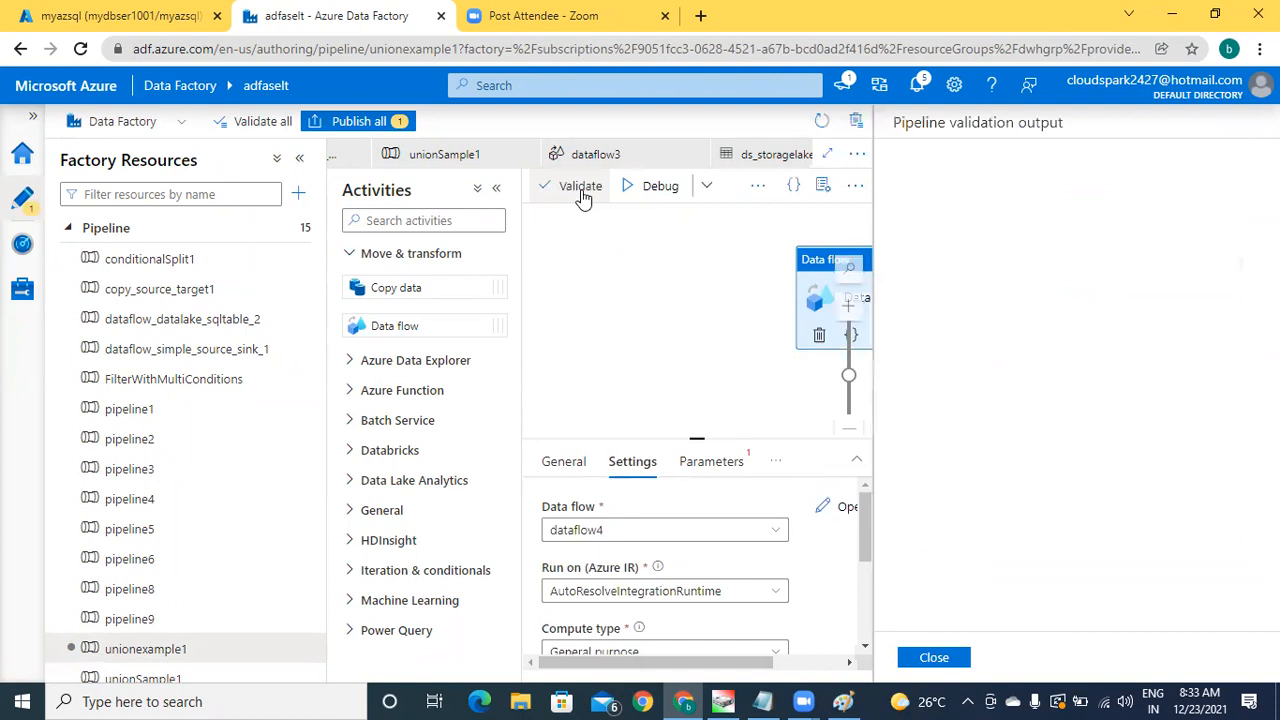
left_click(955, 662)
left_click(653, 190)
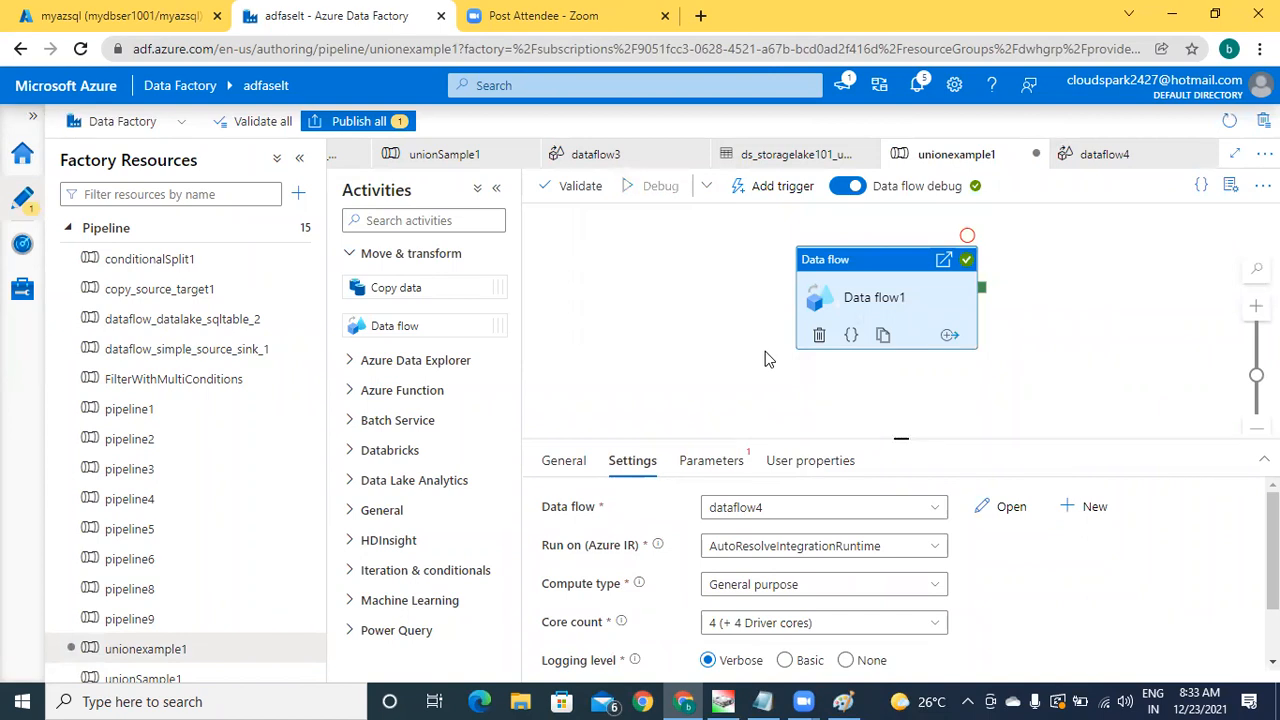
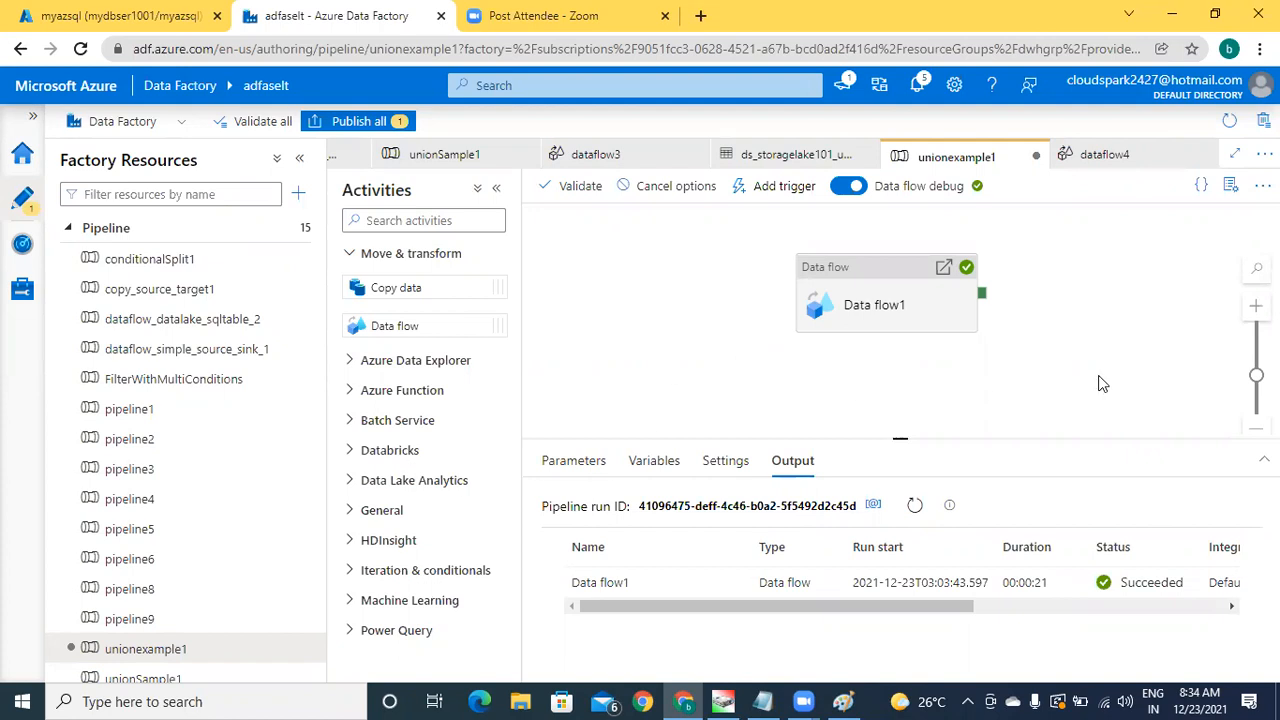
Step: Return to the myazsql query editor, run "select * from [dbo].[employee];" and review all the returned rows
left_click(66, 18)
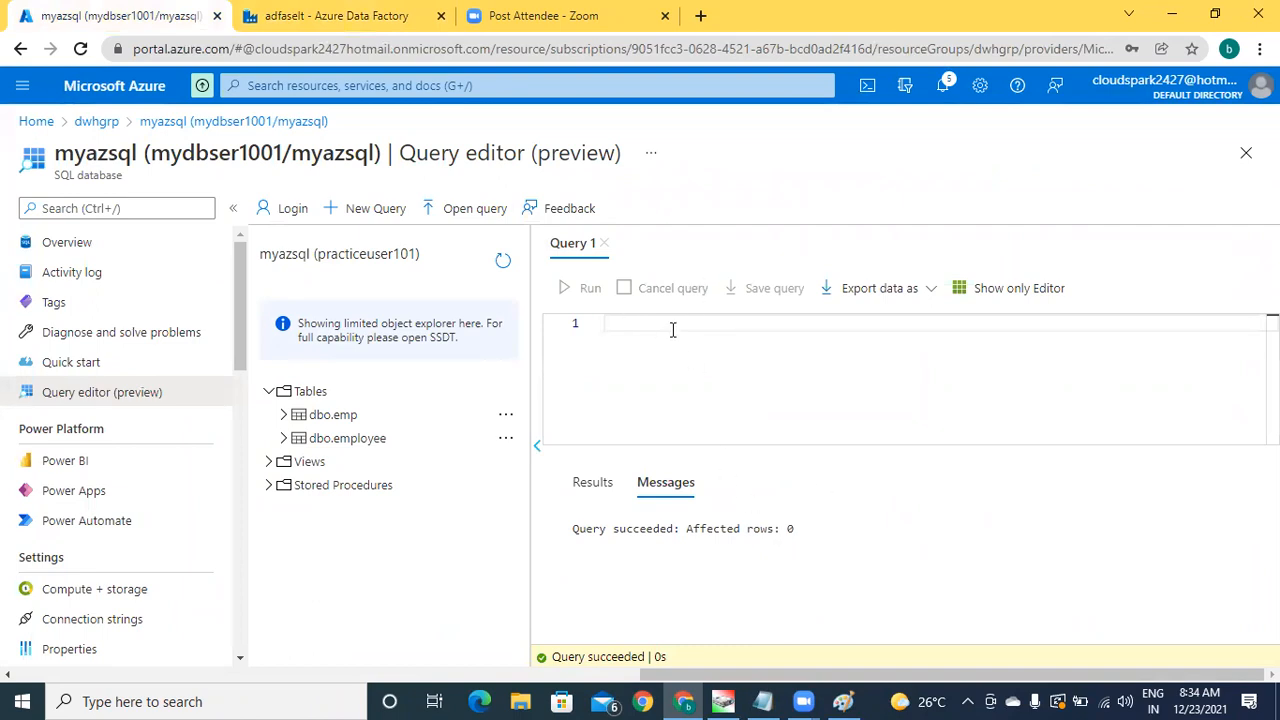
type("select")
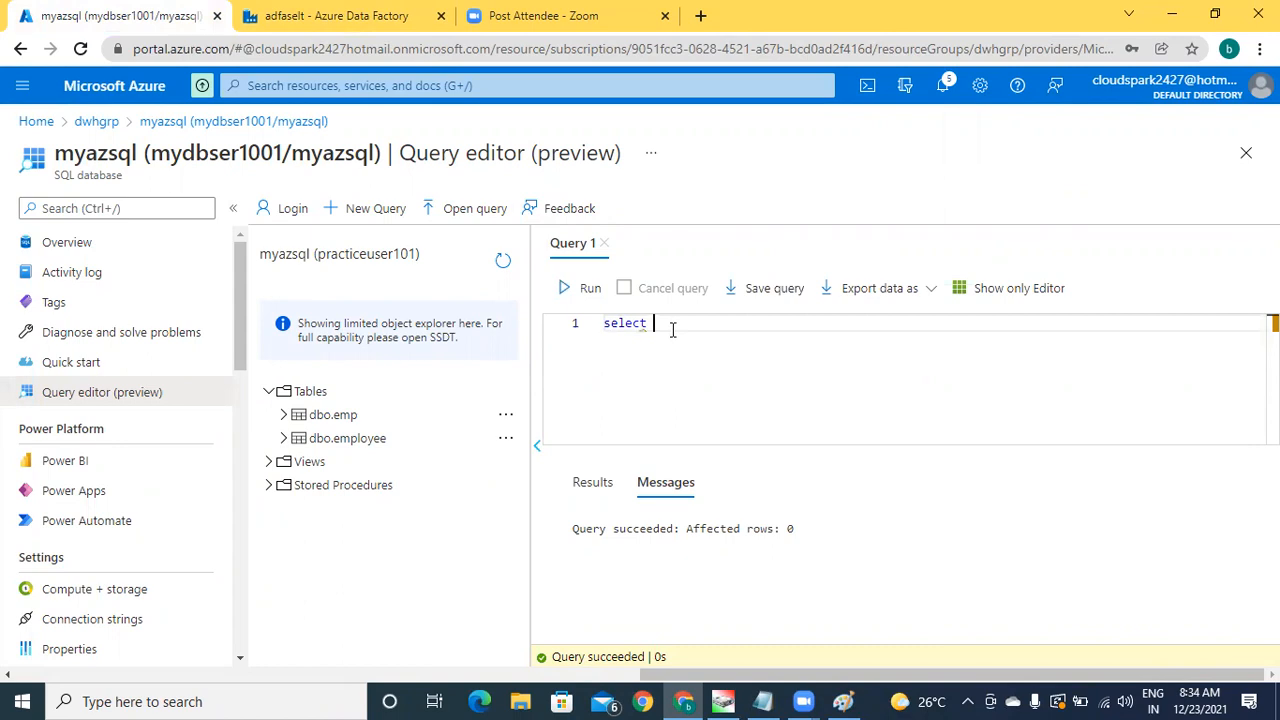
type(" * from emp")
key("Down")
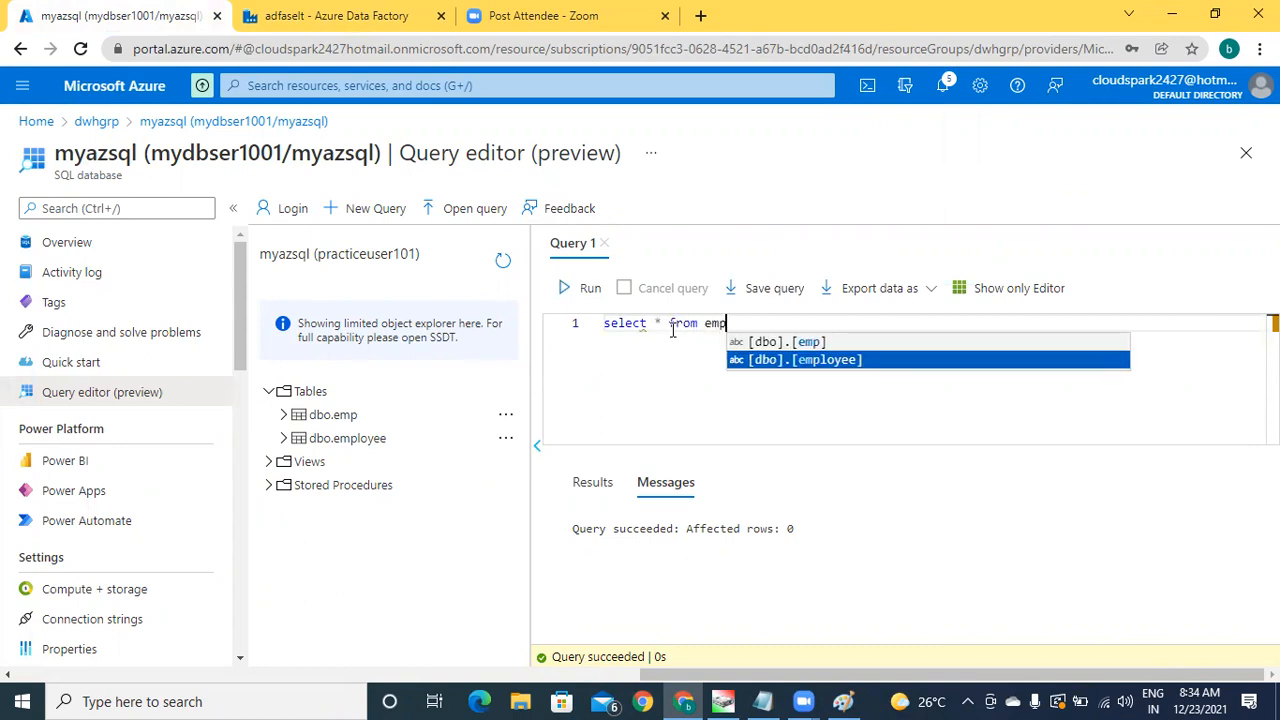
left_click(845, 359)
type(";")
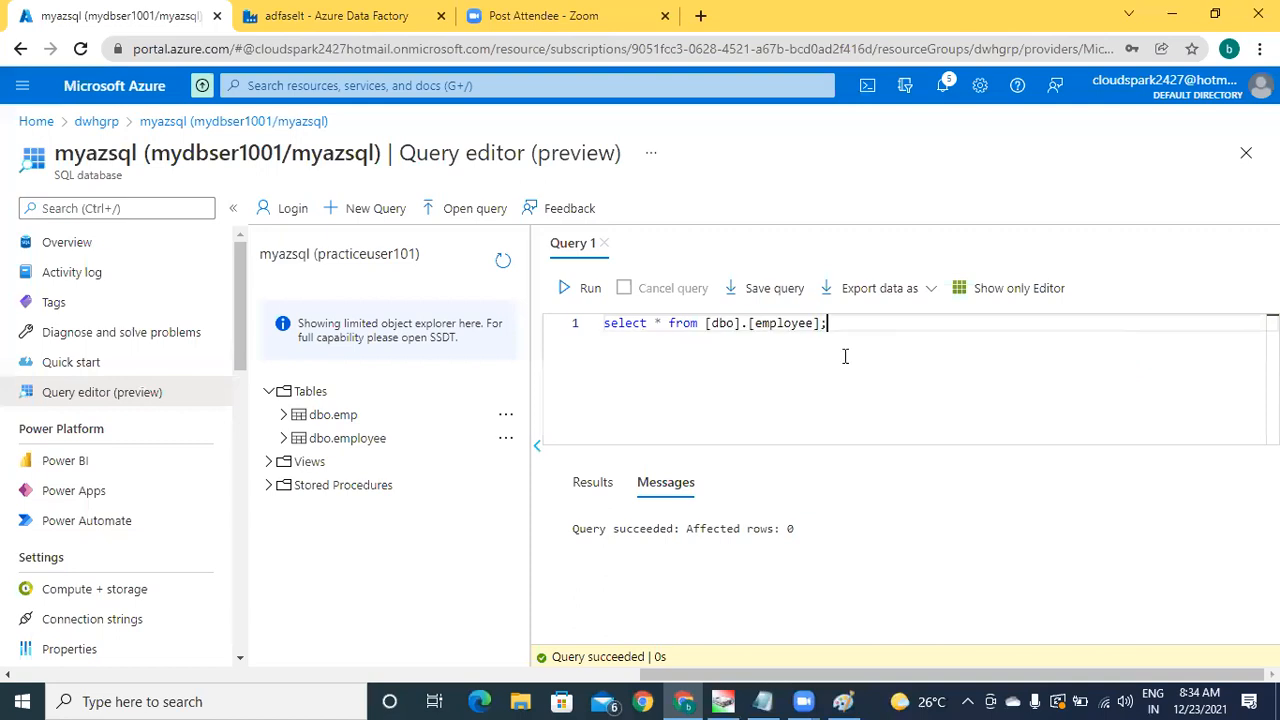
left_click(573, 290)
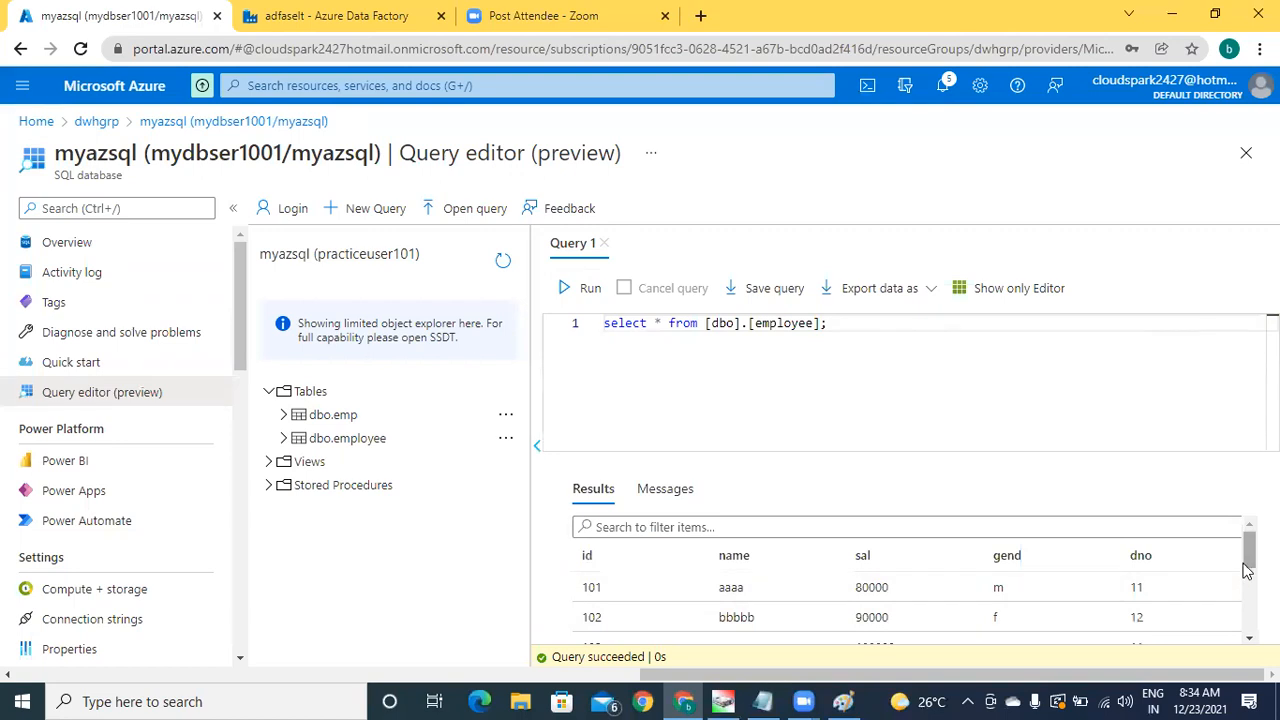
scroll(1247, 568, "down", 2)
scroll(1247, 570, "down", 3)
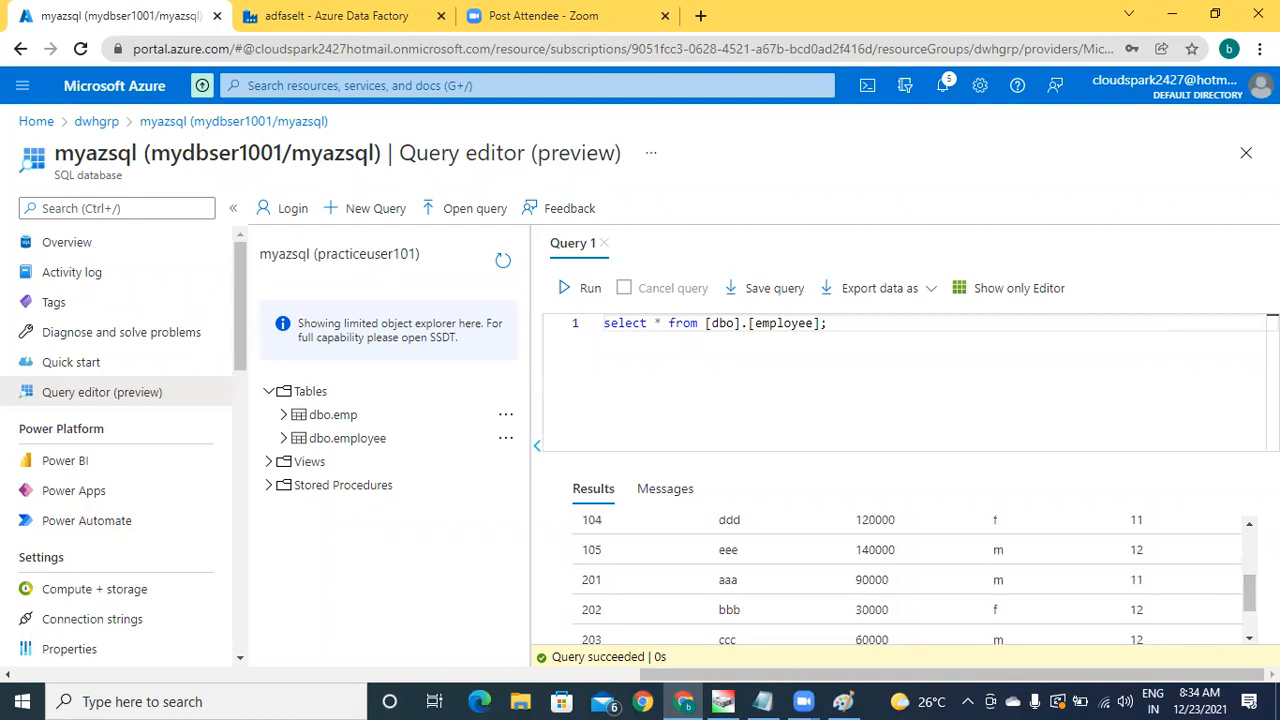
scroll(1249, 595, "down", 1)
scroll(910, 580, "down", 1)
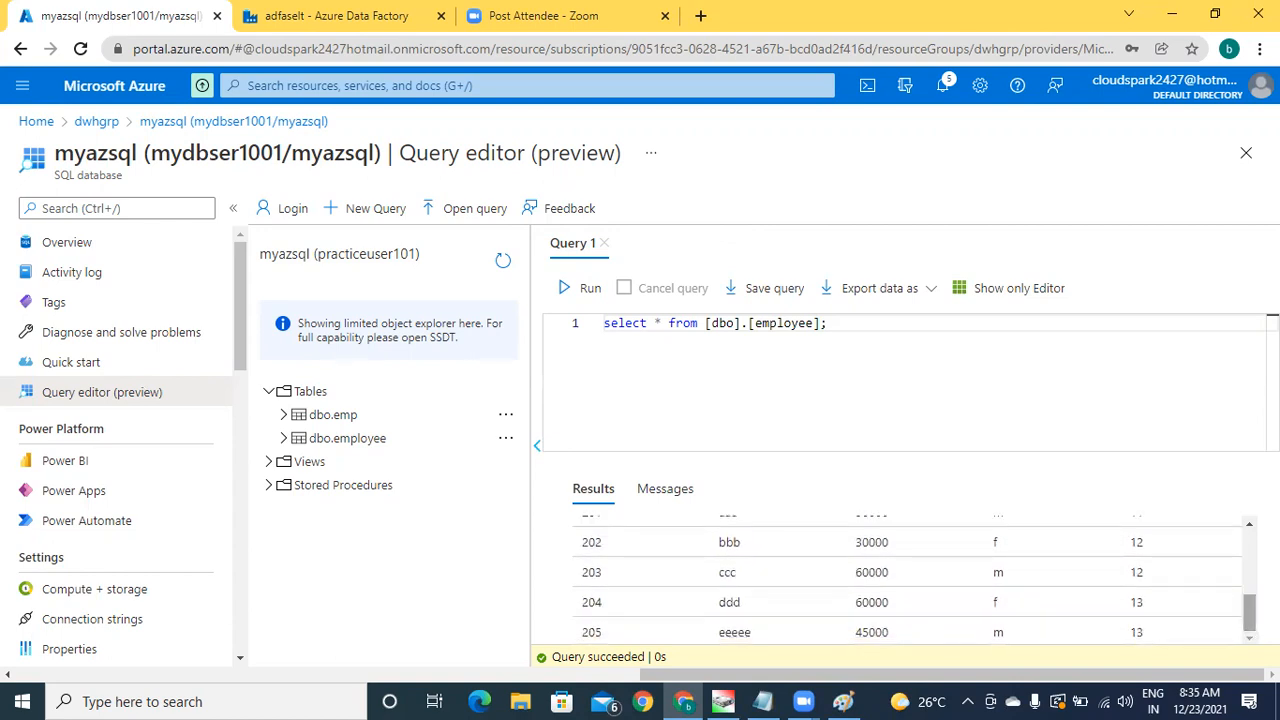
Step: Replace the query with "select count(*) from [dbo].[employee];" and run it to count the table's rows
left_click(869, 330)
key("BackSpace")
key("BackSpace")
key("BackSpace")
key("BackSpace")
key("BackSpace")
key("BackSpace")
key("BackSpace")
key("BackSpace")
key("BackSpace")
key("BackSpace")
key("BackSpace")
key("BackSpace")
key("BackSpace")
key("BackSpace")
key("BackSpace")
key("BackSpace")
key("BackSpace")
key("BackSpace")
key("BackSpace")
key("BackSpace")
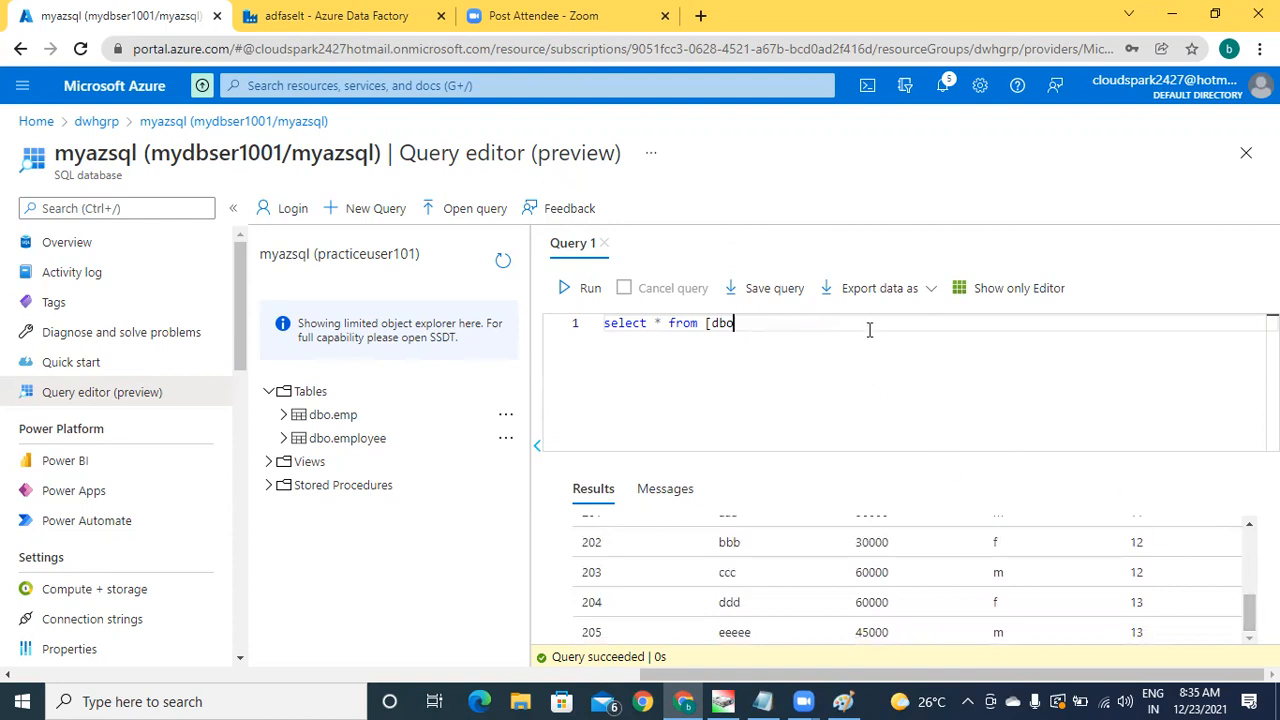
type("coun")
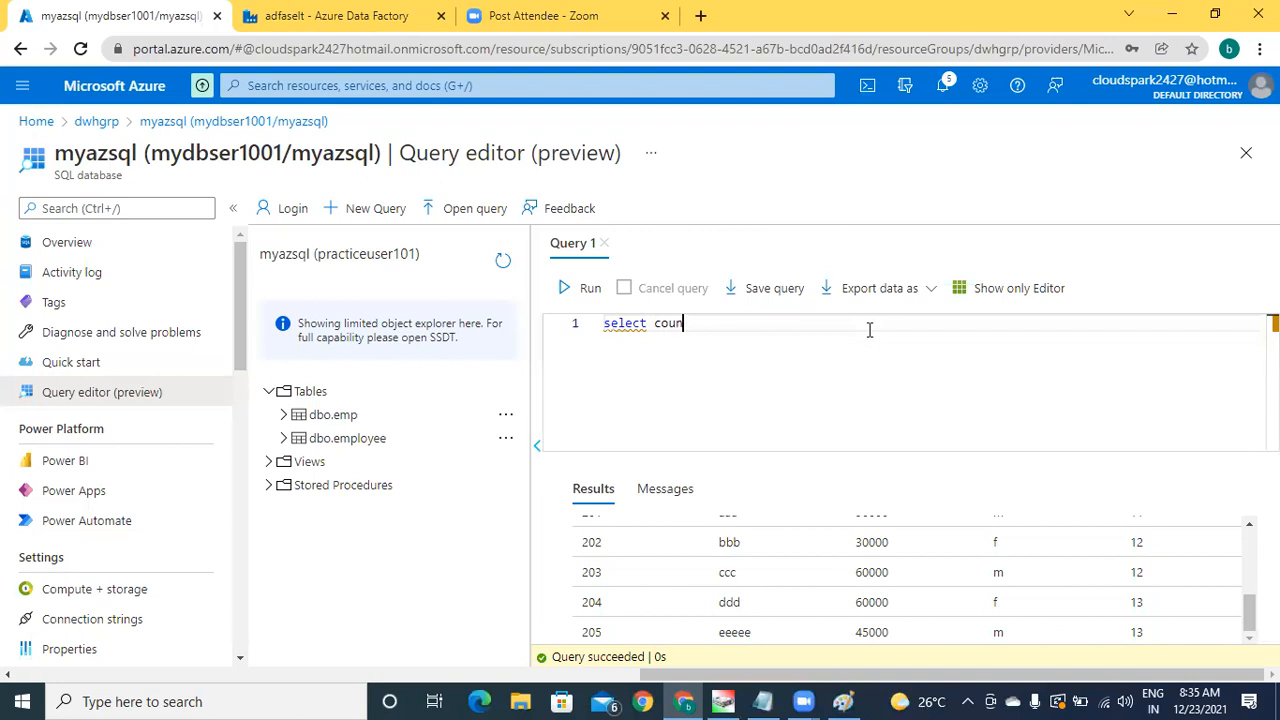
type("t(*")
type(") from [dbo].[")
type("em")
key("Return")
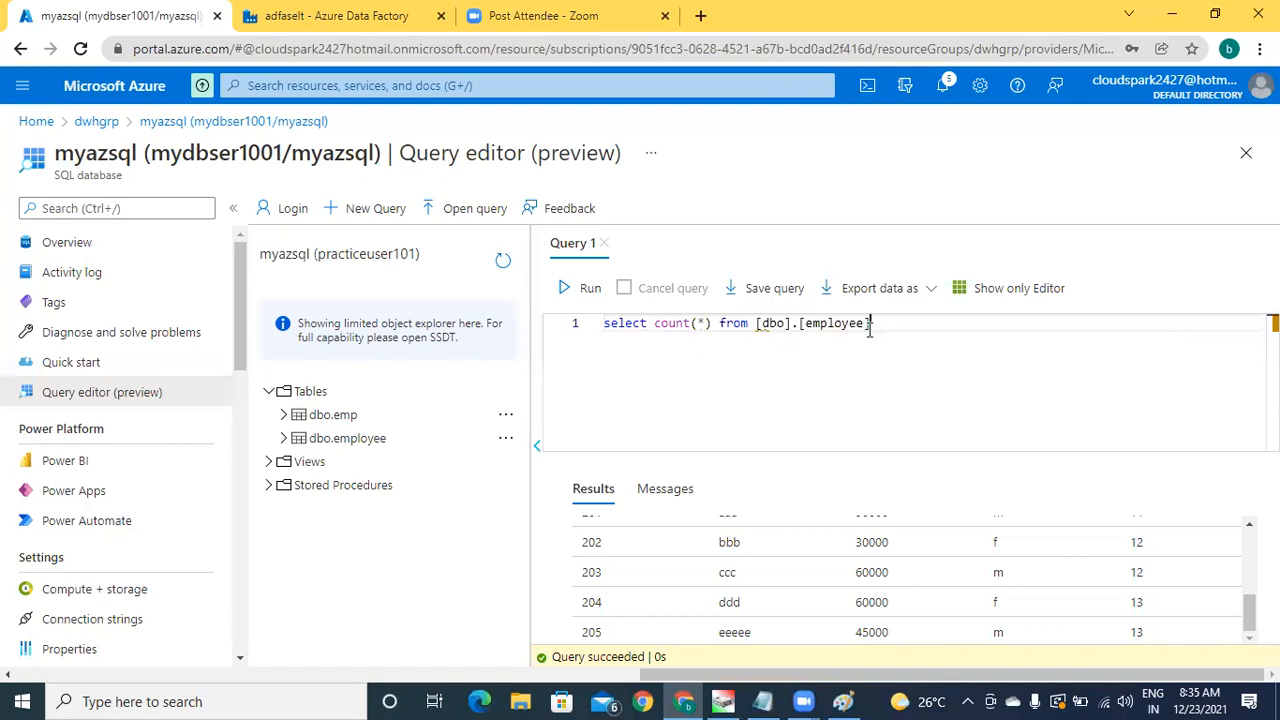
type(";")
left_click(582, 288)
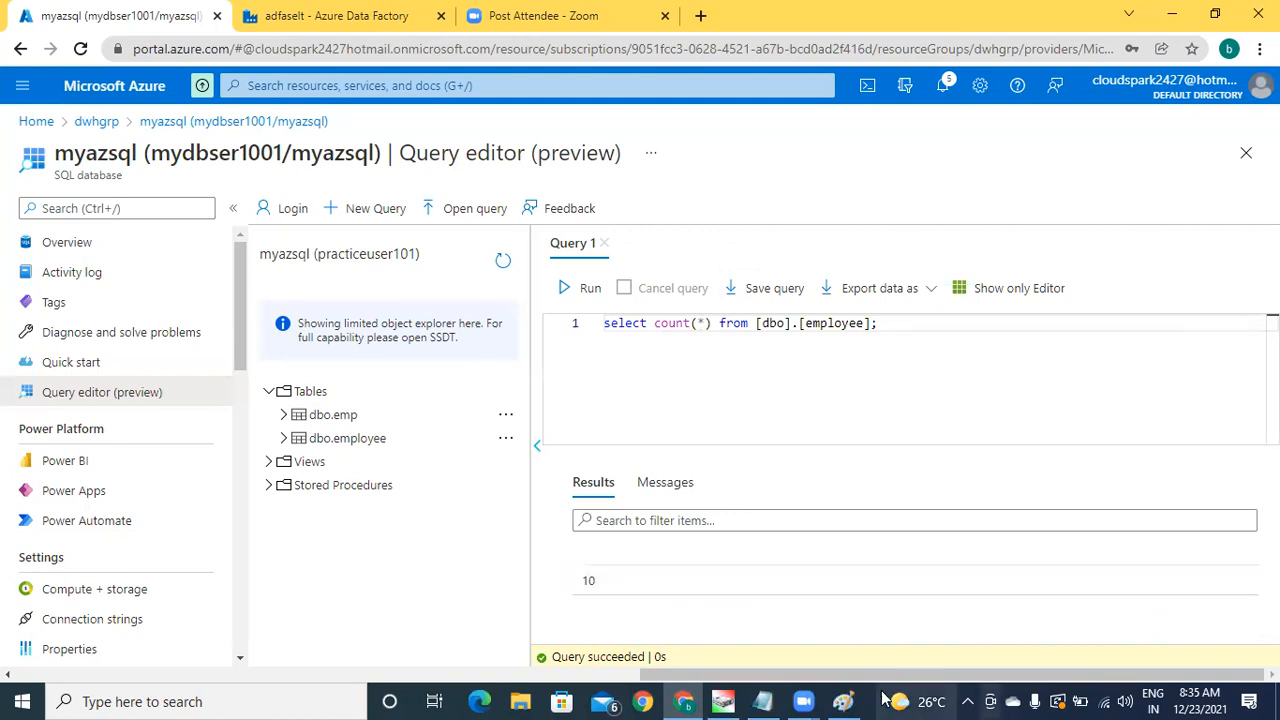
mouse_move(866, 699)
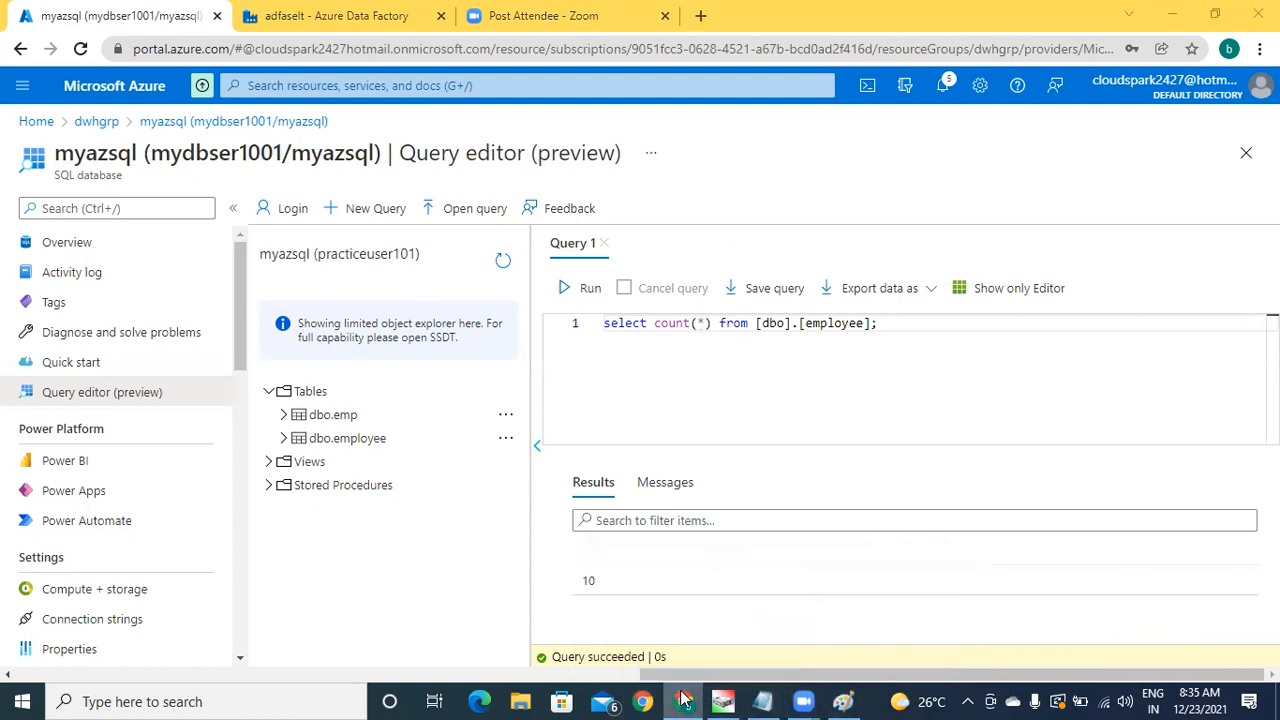
left_click(843, 701)
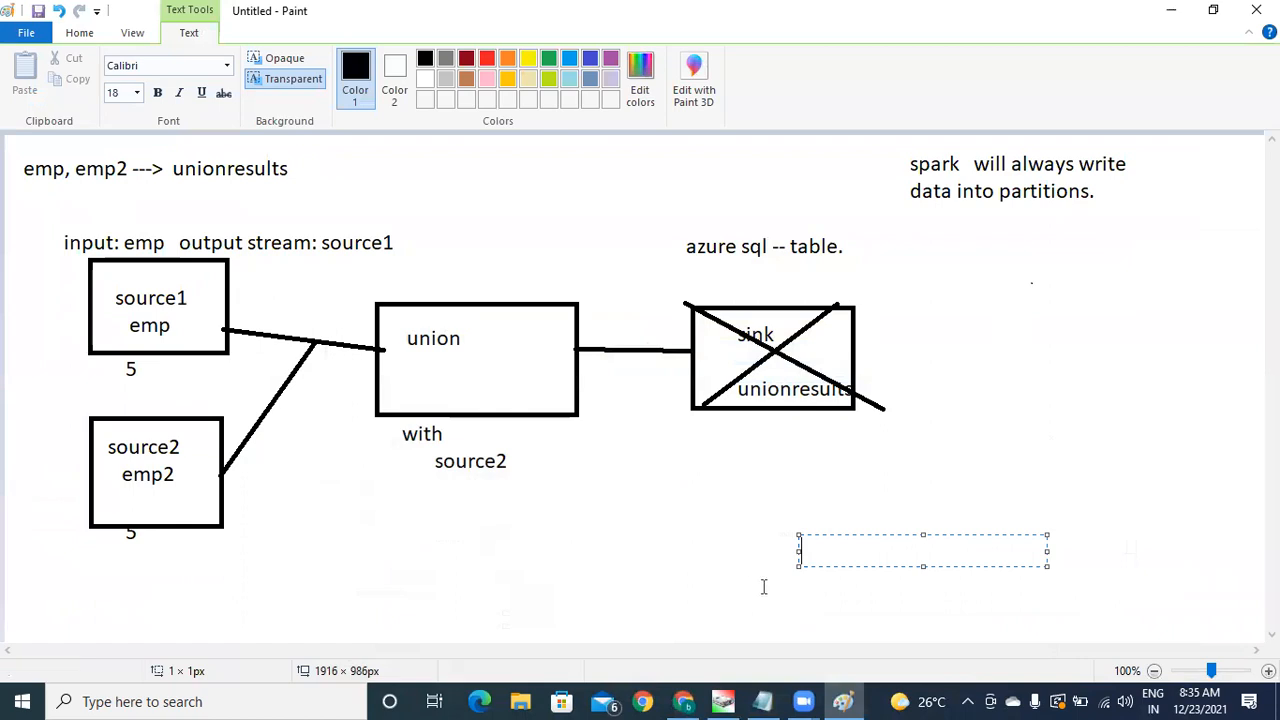
left_click(685, 700)
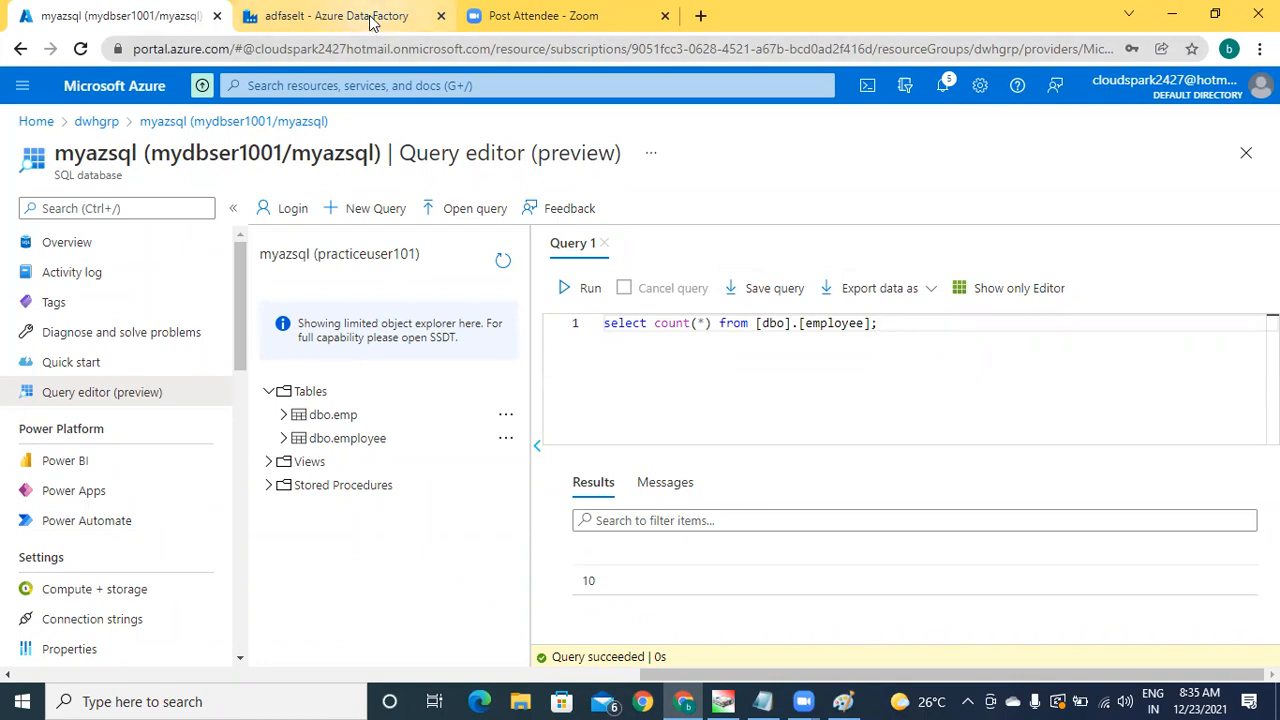
Step: Return to Azure Data Factory, open dataflow4 from the unionexample1 activity, and review its source1, Union1 and source2 transformations
left_click(336, 16)
left_click(891, 301)
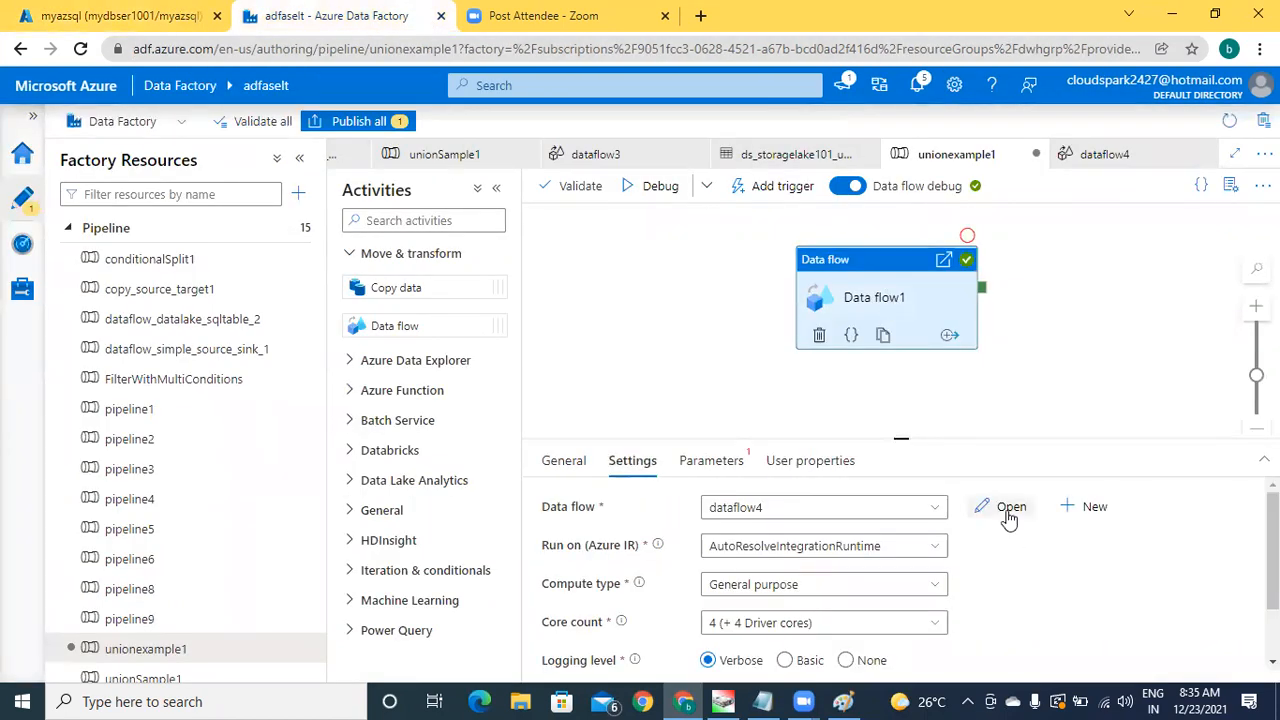
left_click(1006, 512)
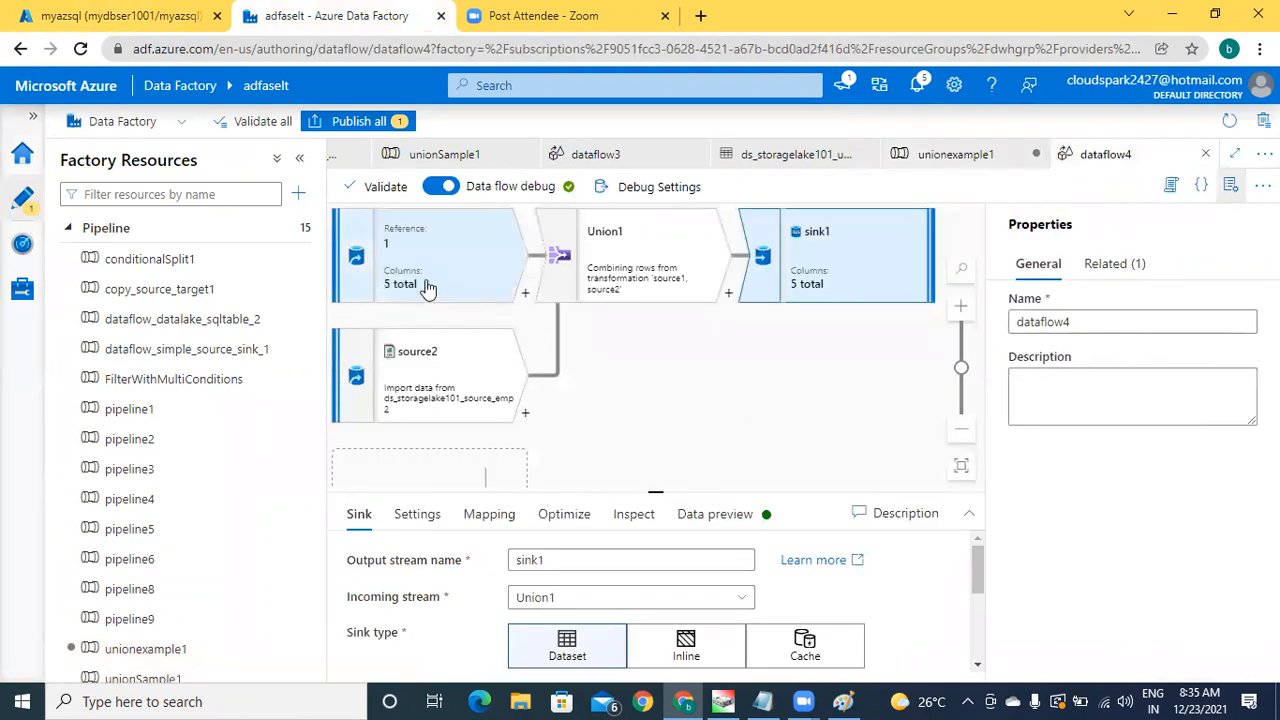
left_click(630, 275)
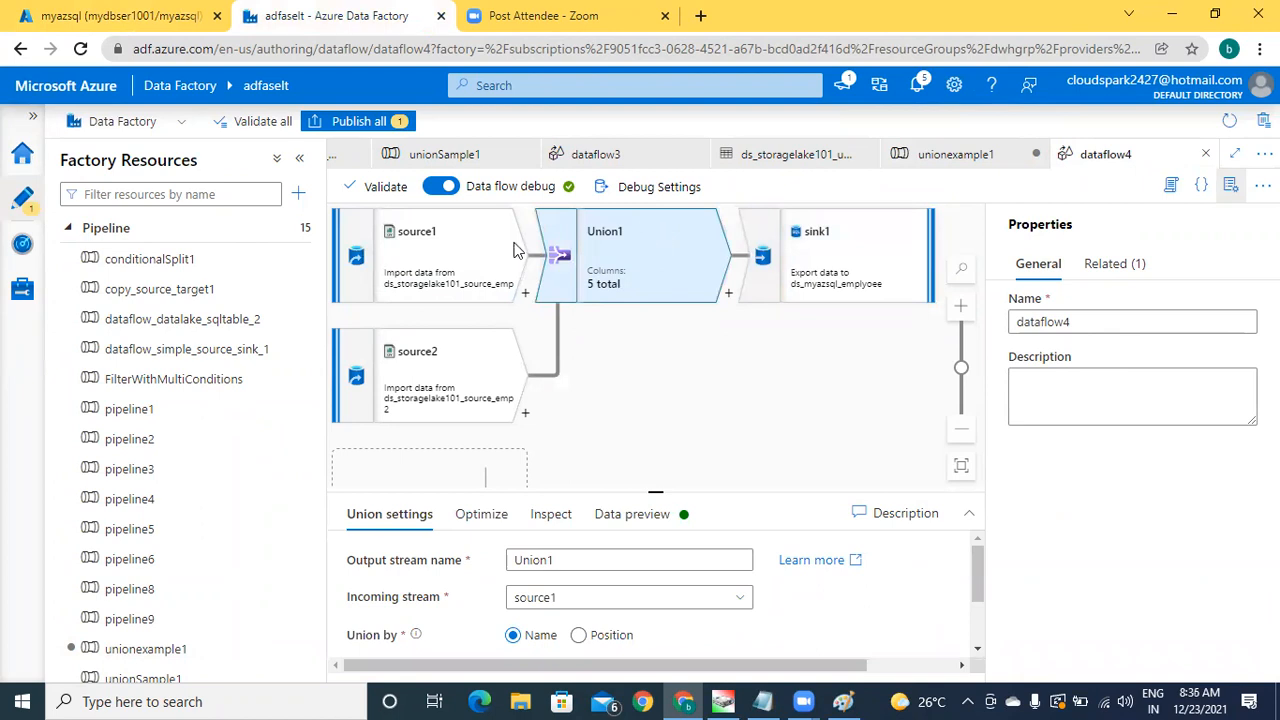
left_click(469, 262)
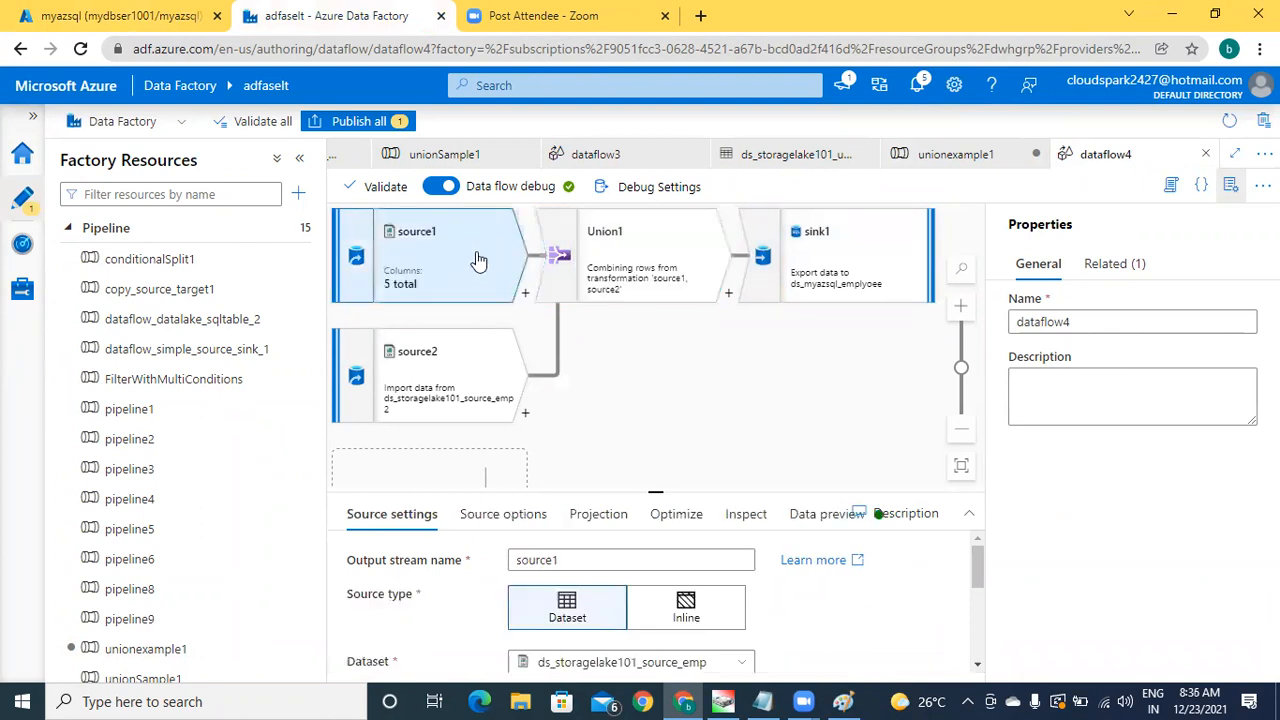
left_click(652, 272)
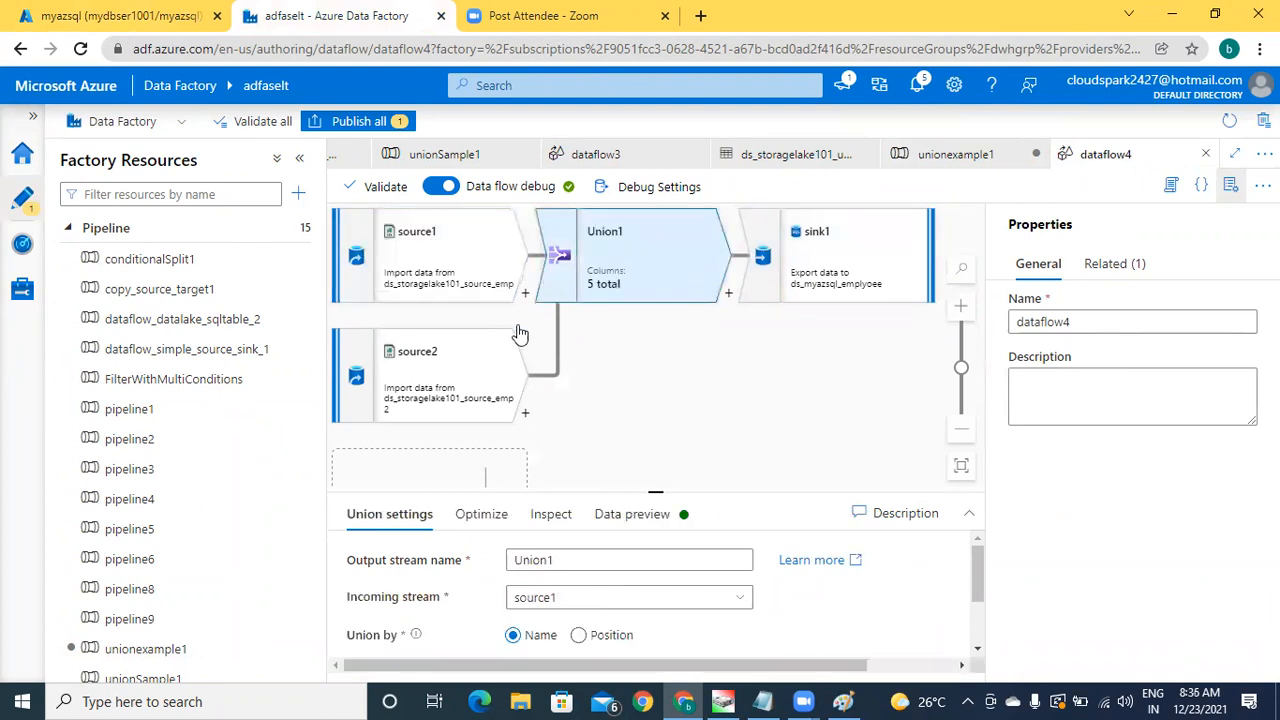
left_click(460, 377)
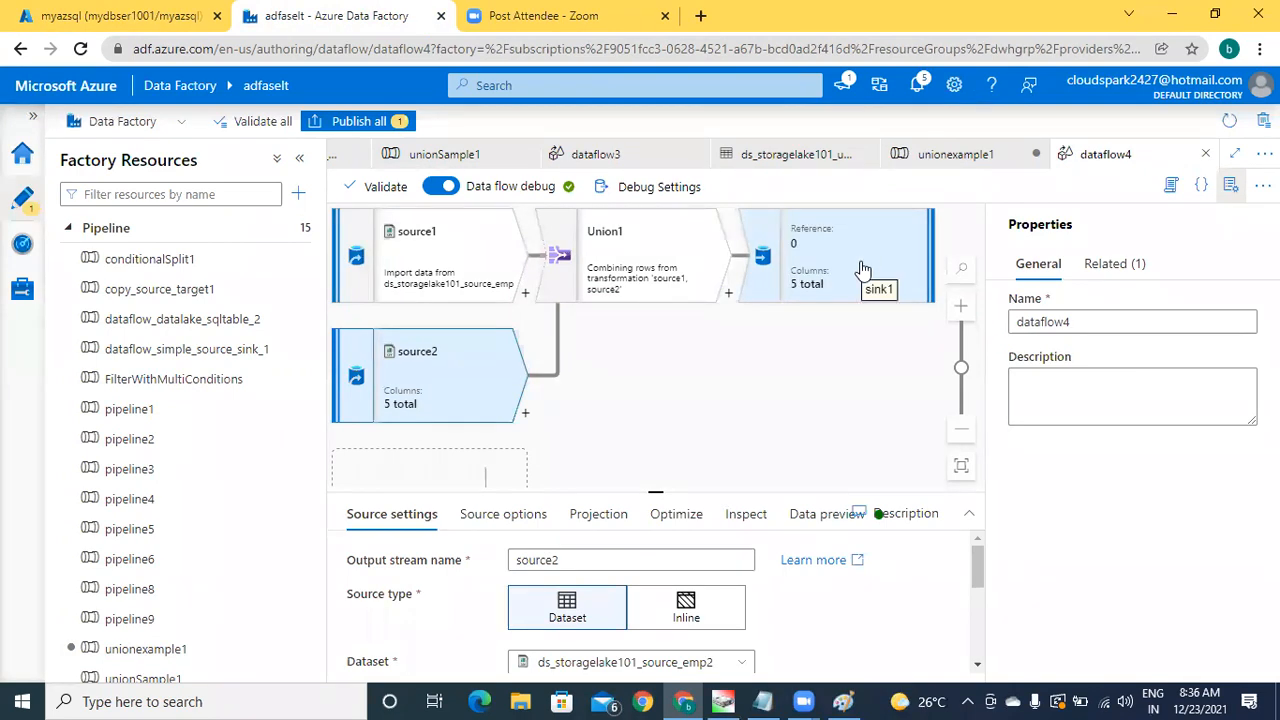
Step: Check the union diagram in Paint and the employee row count in the myazsql query editor, and return to dataflow4
left_click(688, 700)
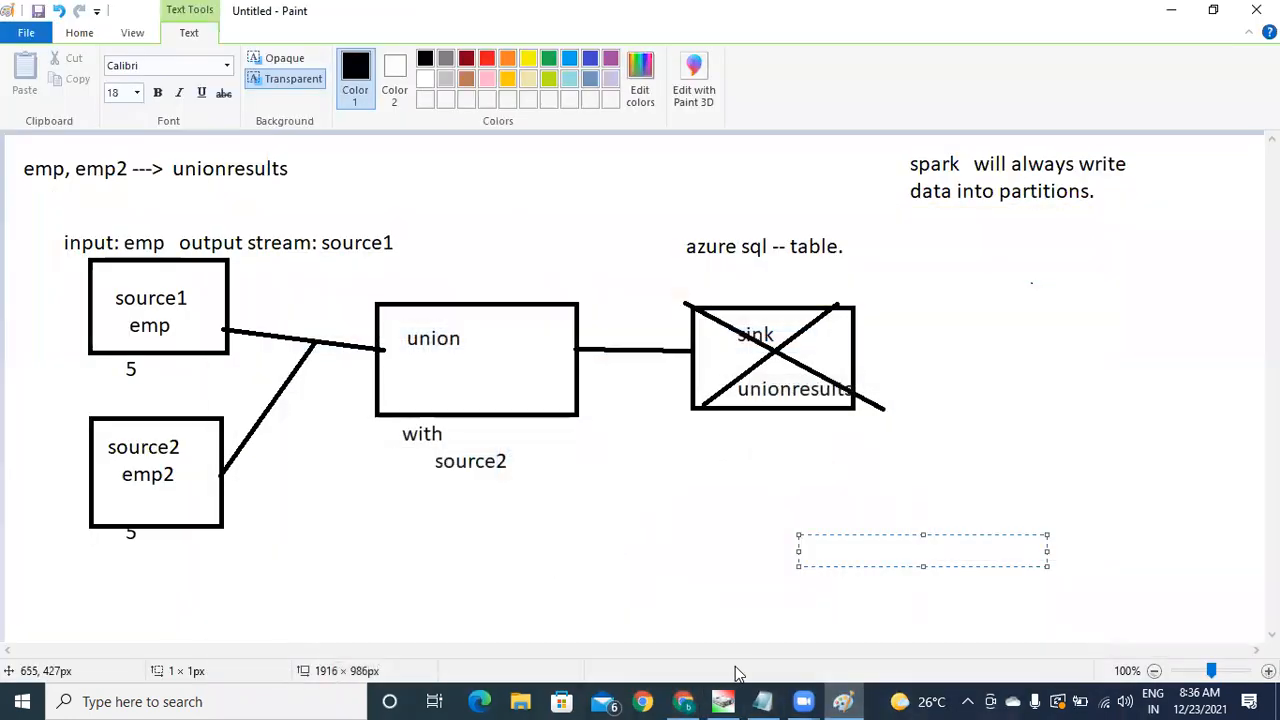
mouse_move(683, 700)
left_click(606, 586)
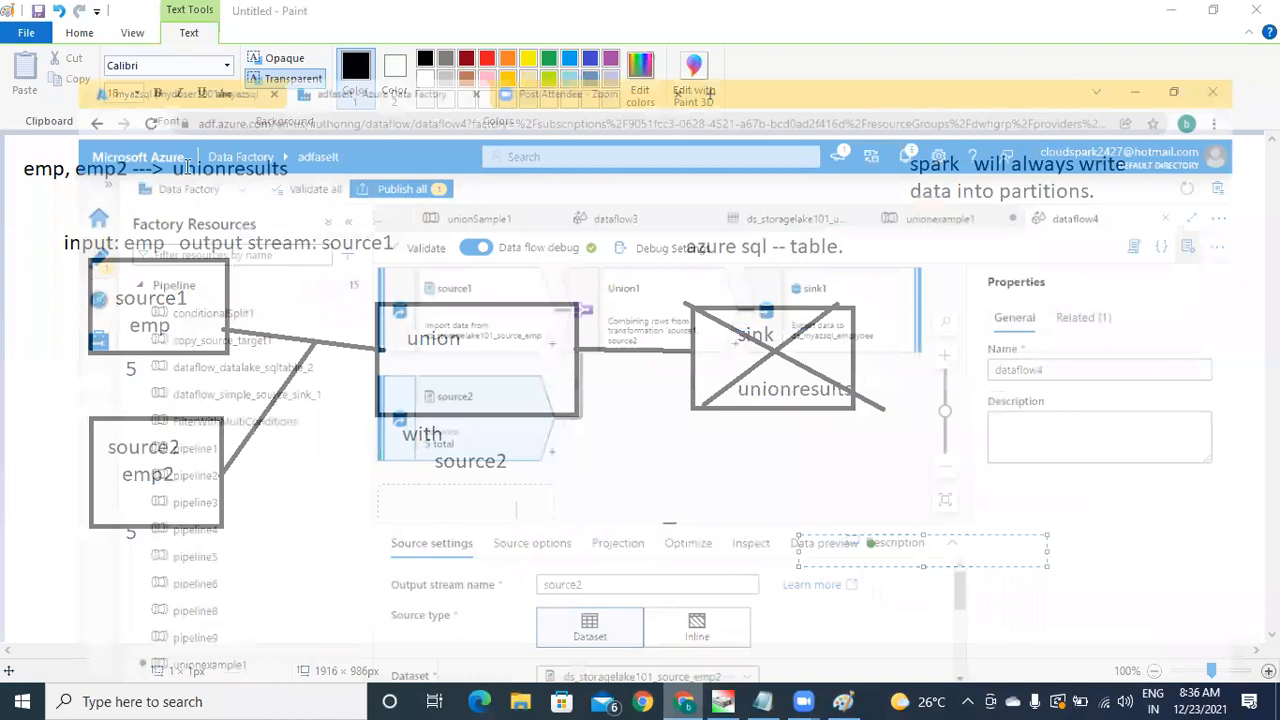
left_click(159, 17)
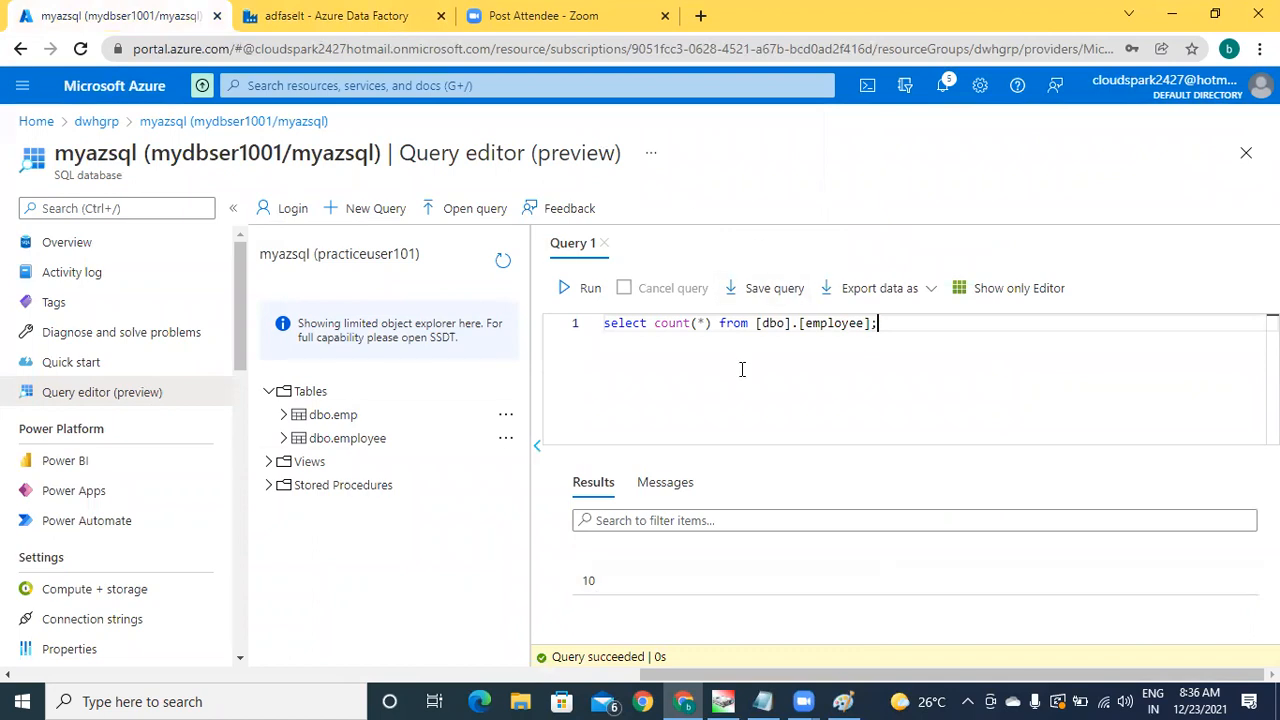
left_click(516, 28)
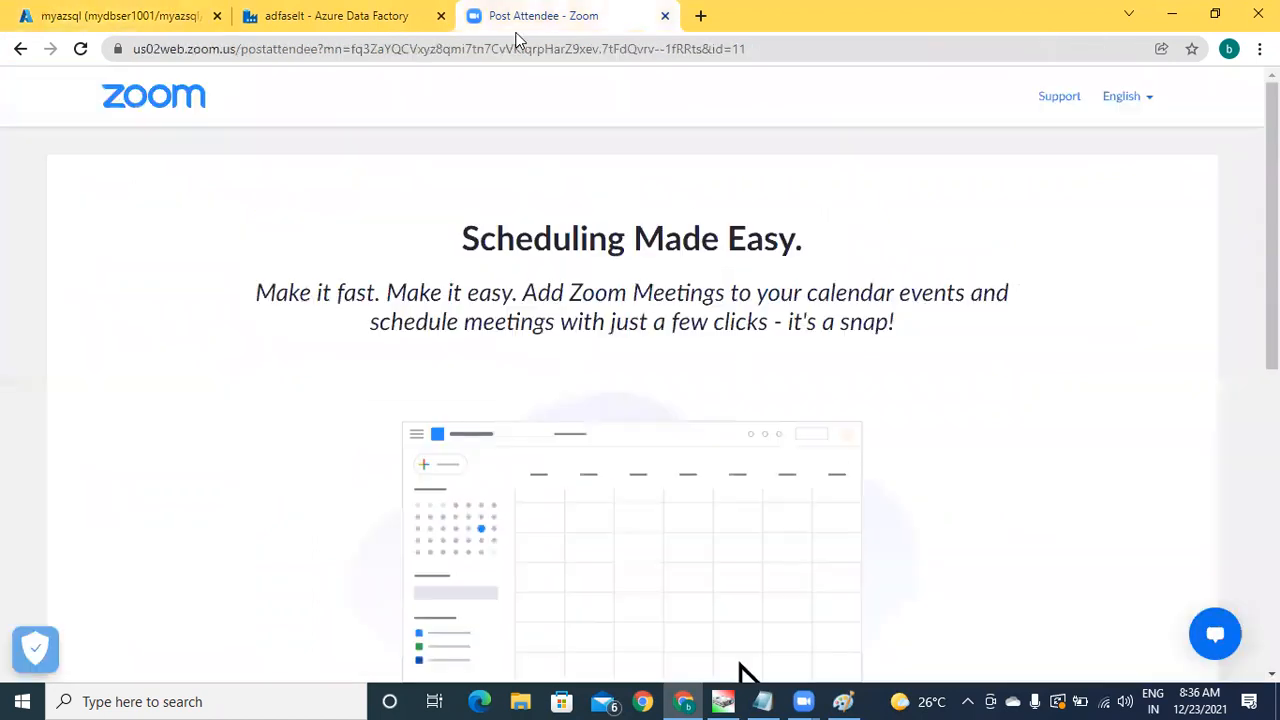
left_click(314, 17)
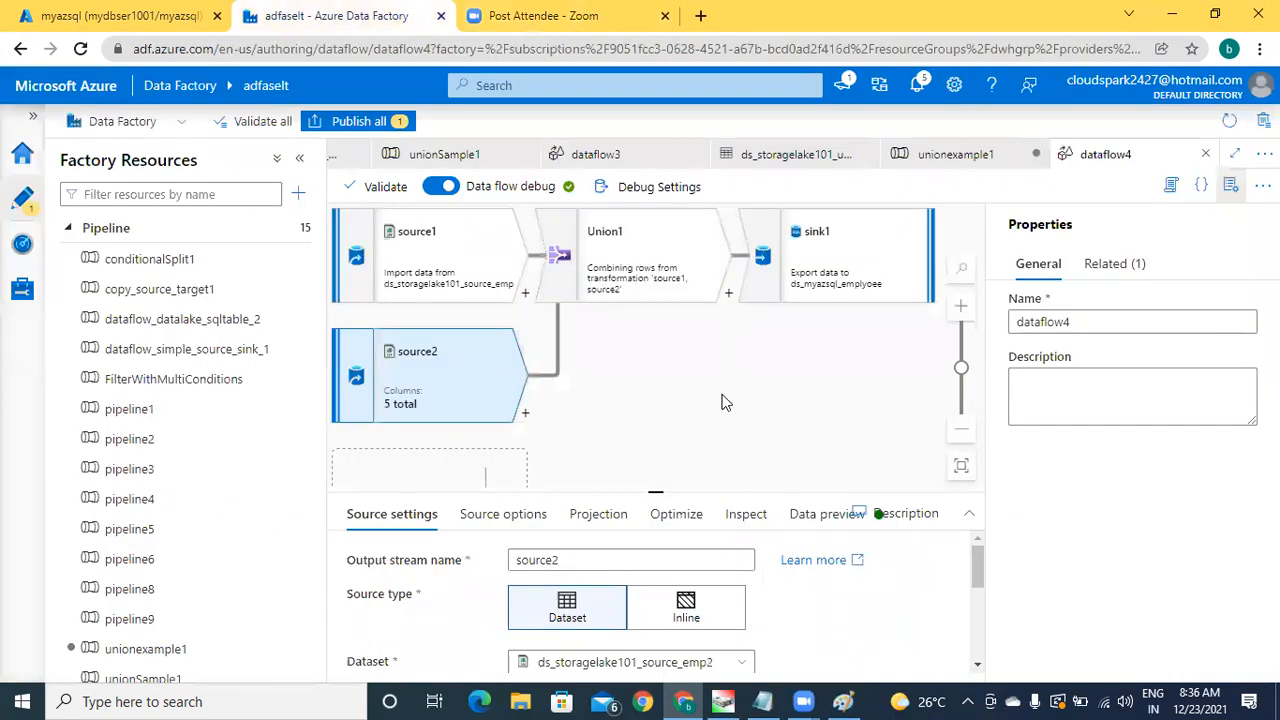
left_click(723, 403)
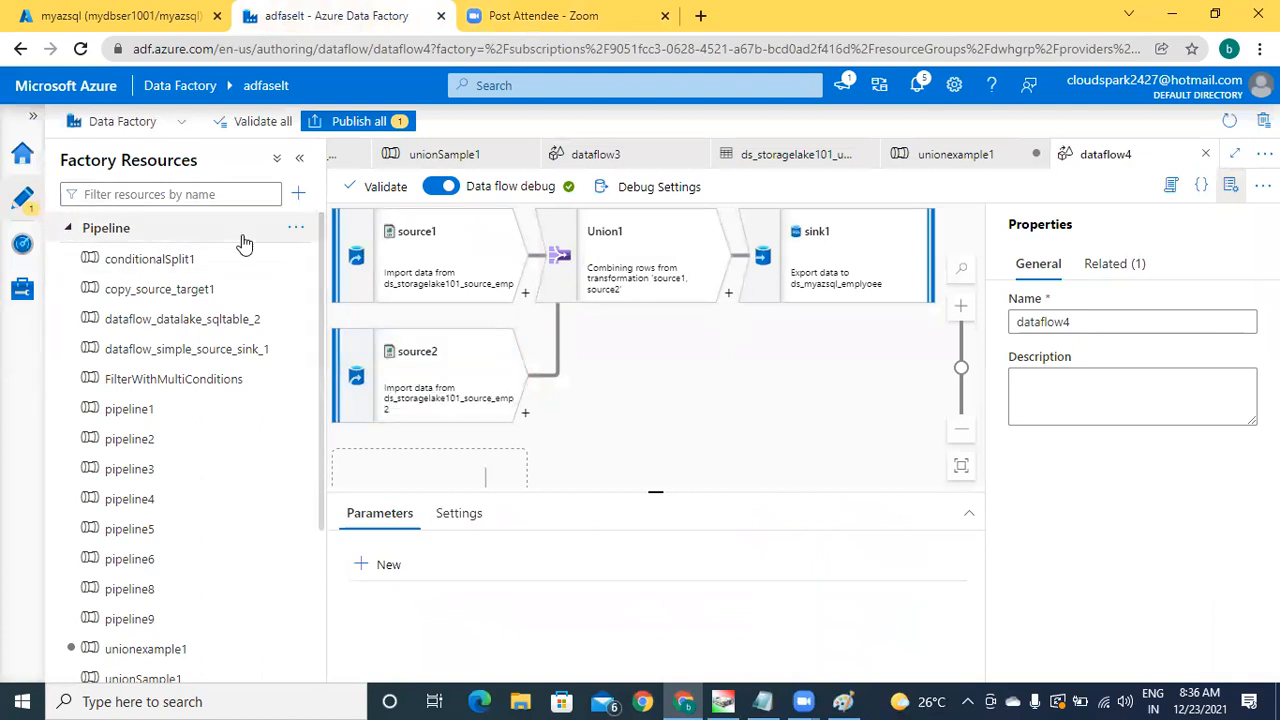
Step: Create a new pipeline and place a Data flow activity from Move & transform on its canvas
left_click(295, 236)
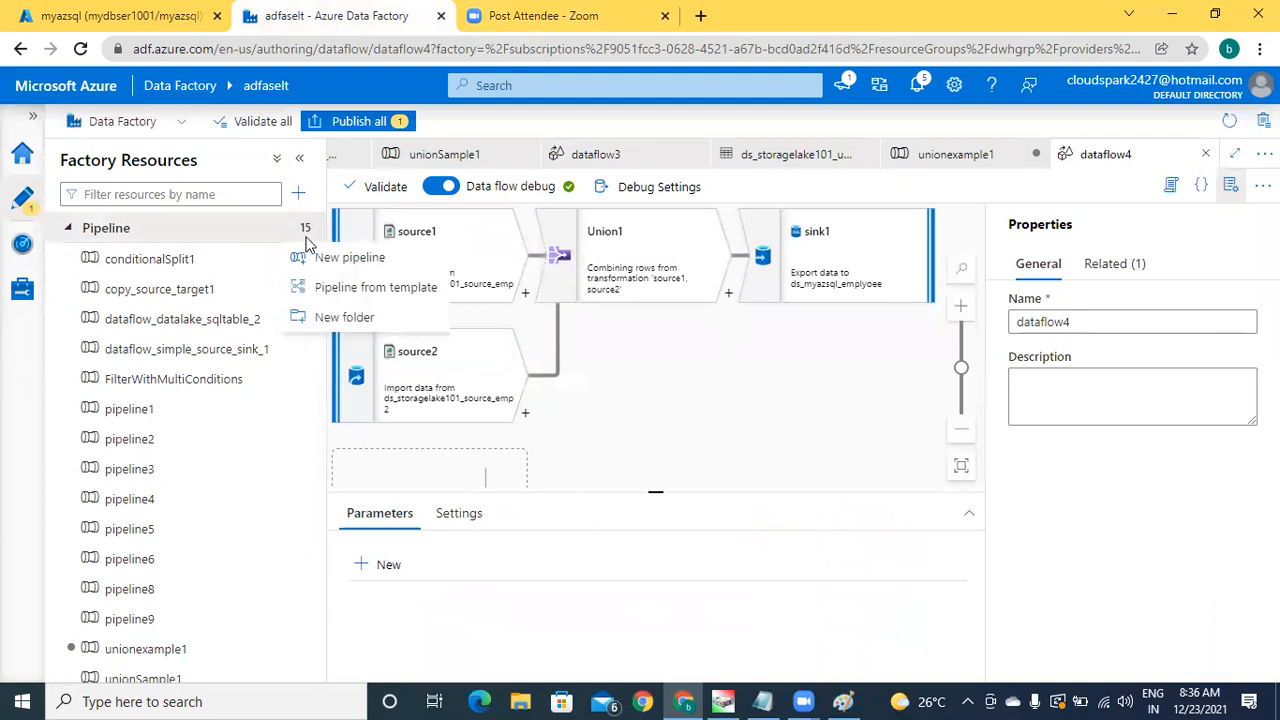
left_click(352, 258)
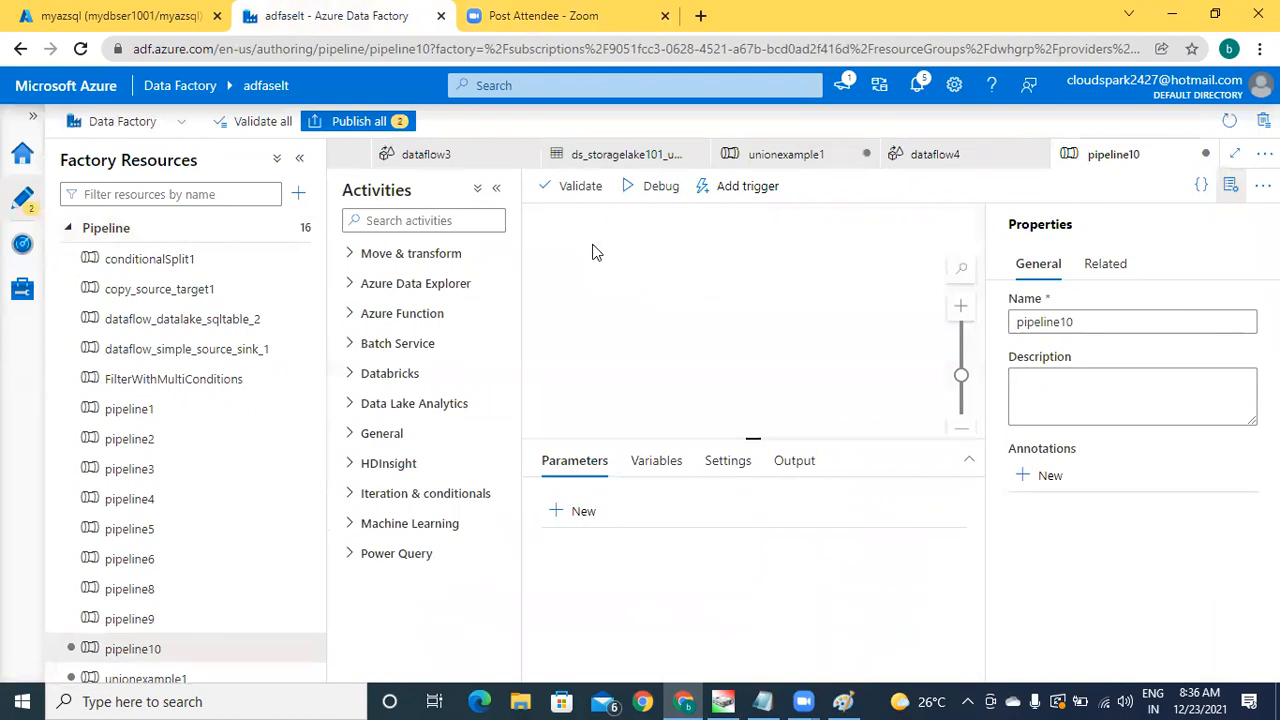
left_click(352, 258)
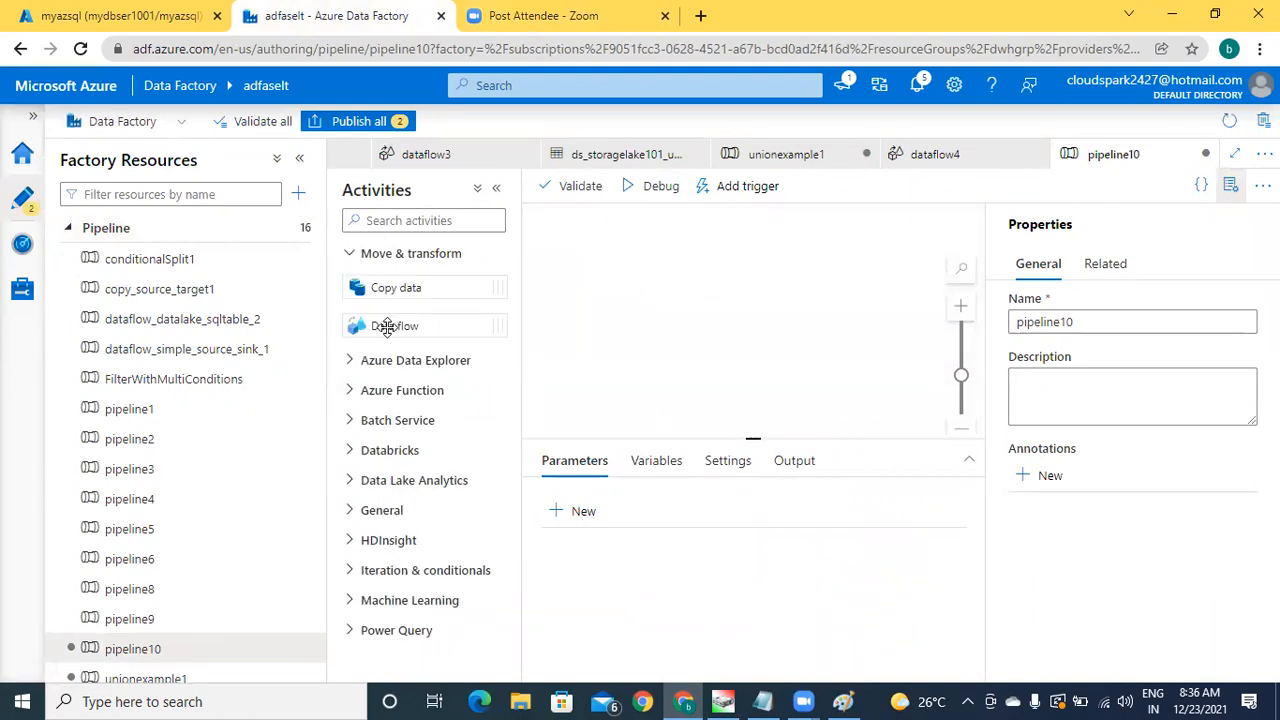
left_click_drag(386, 328, 689, 271)
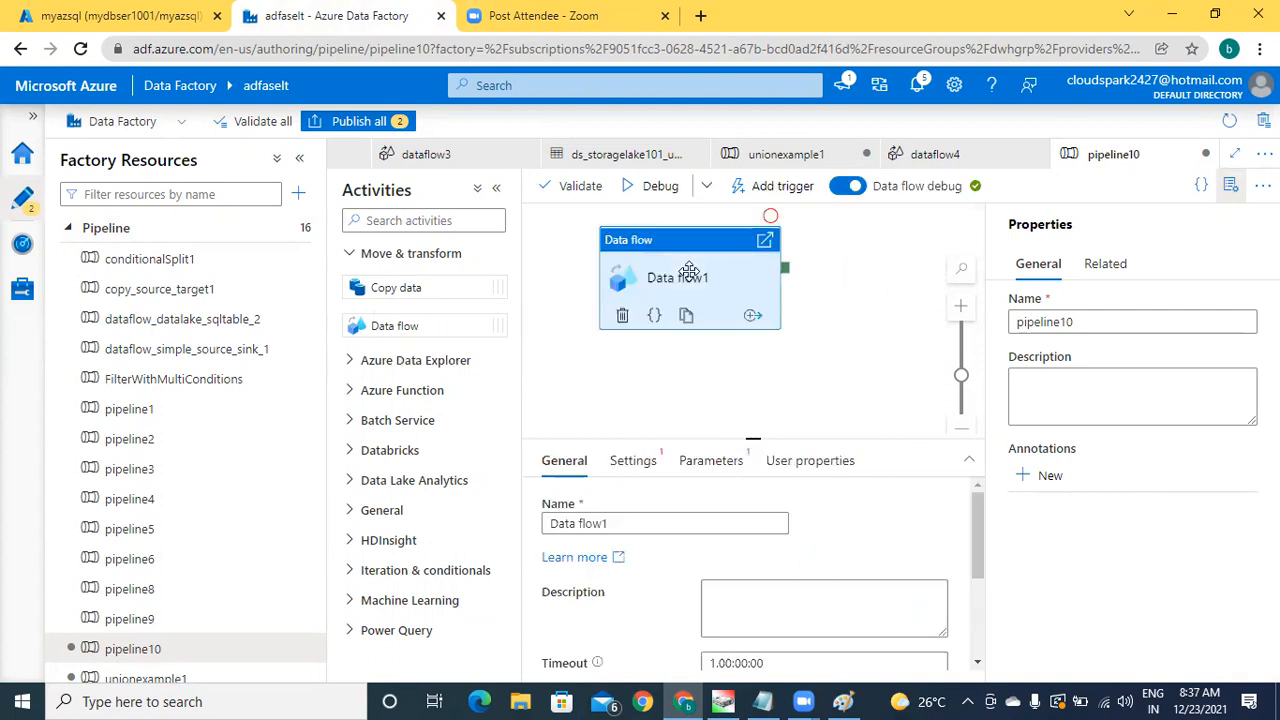
Step: Create a new data flow for the pipeline's Data flow activity from its settings
left_click(638, 466)
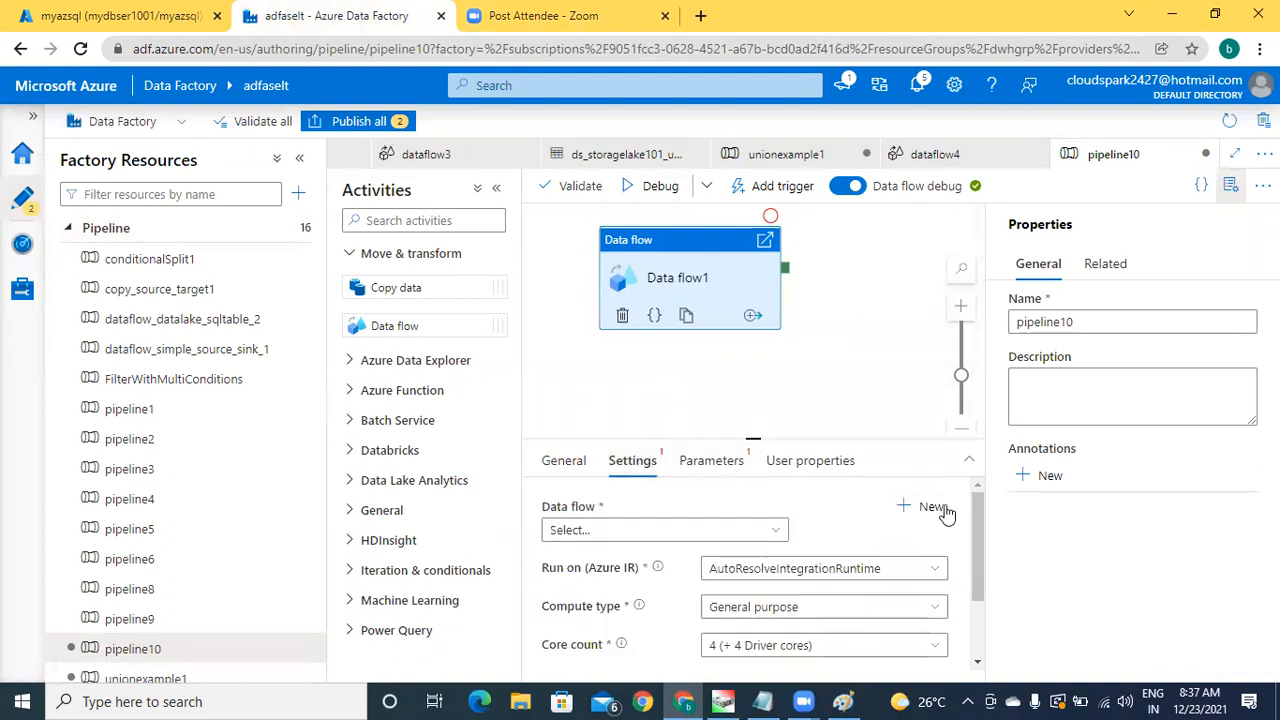
left_click(1231, 187)
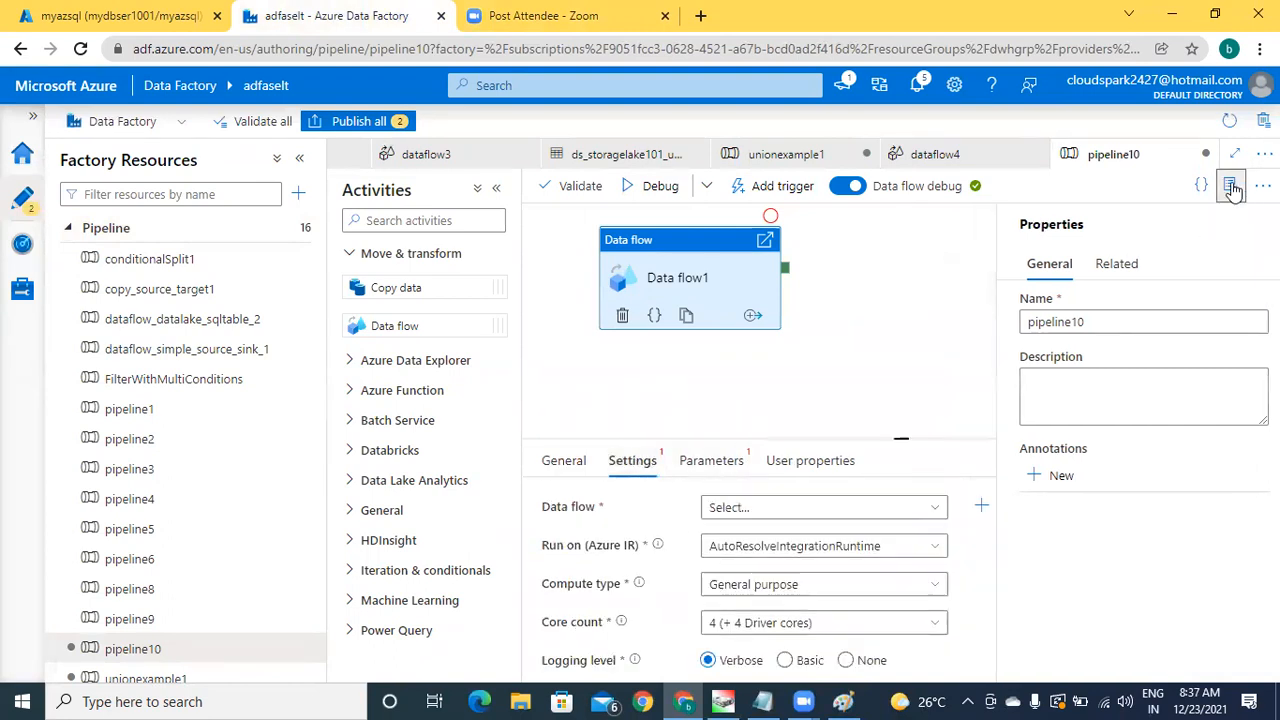
left_click(993, 510)
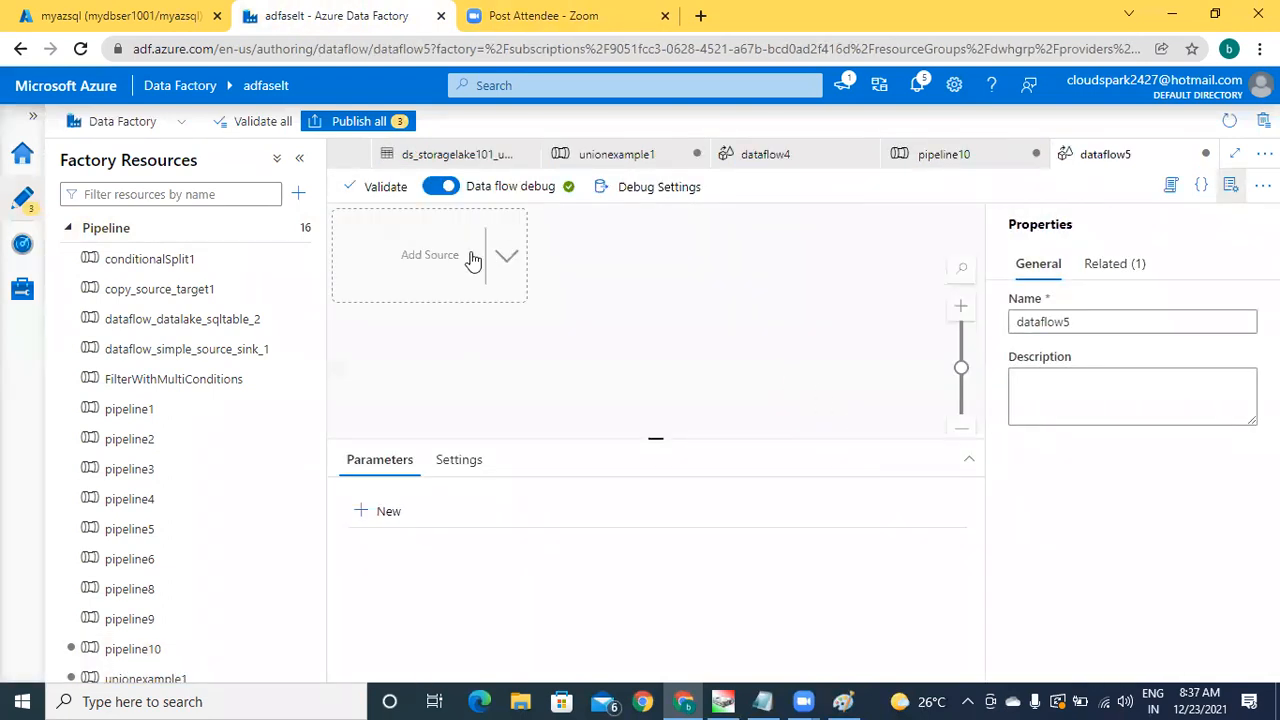
Step: Add a first source to dataflow5 and assign it the ds_storagelake101_source_emp dataset
left_click(430, 255)
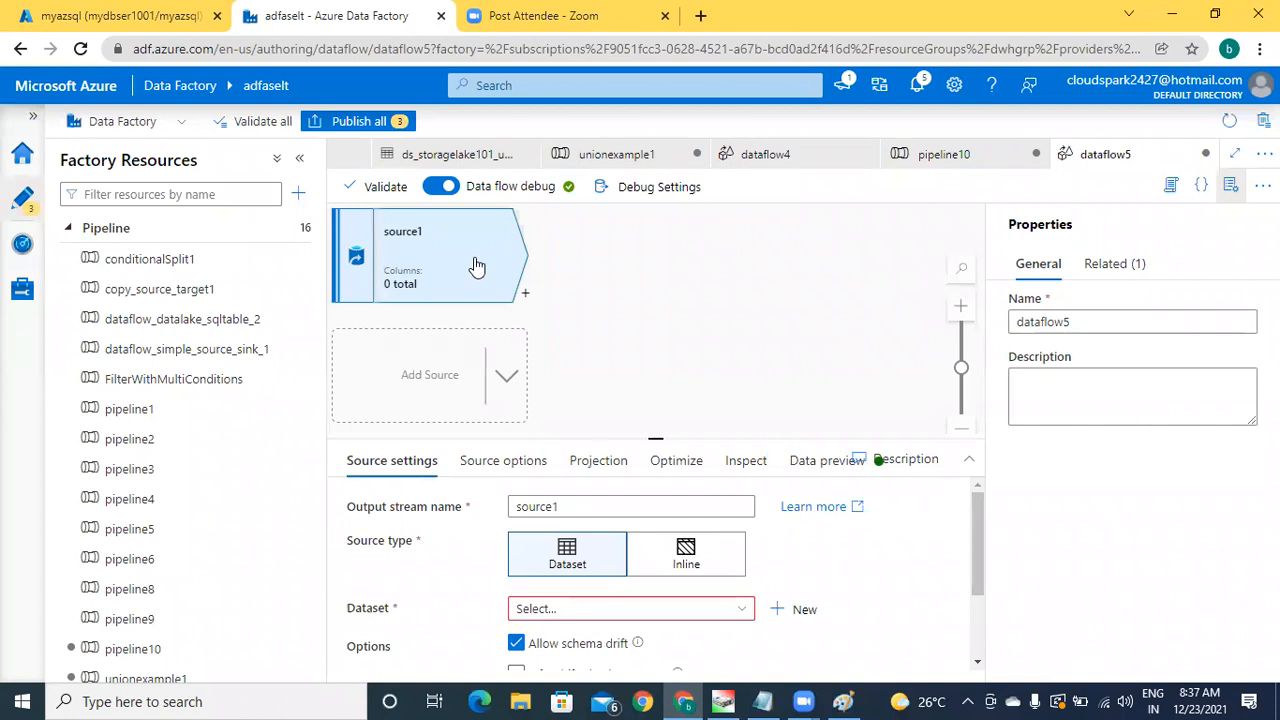
left_click(744, 612)
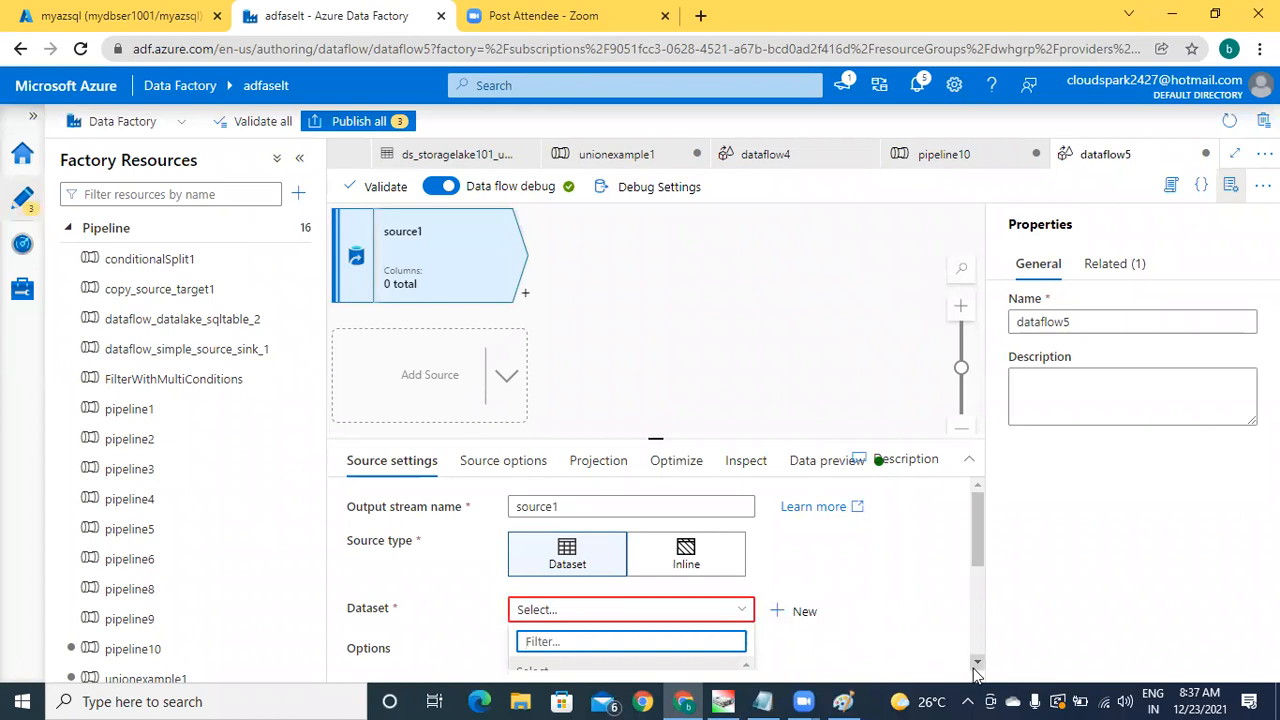
left_click(977, 663)
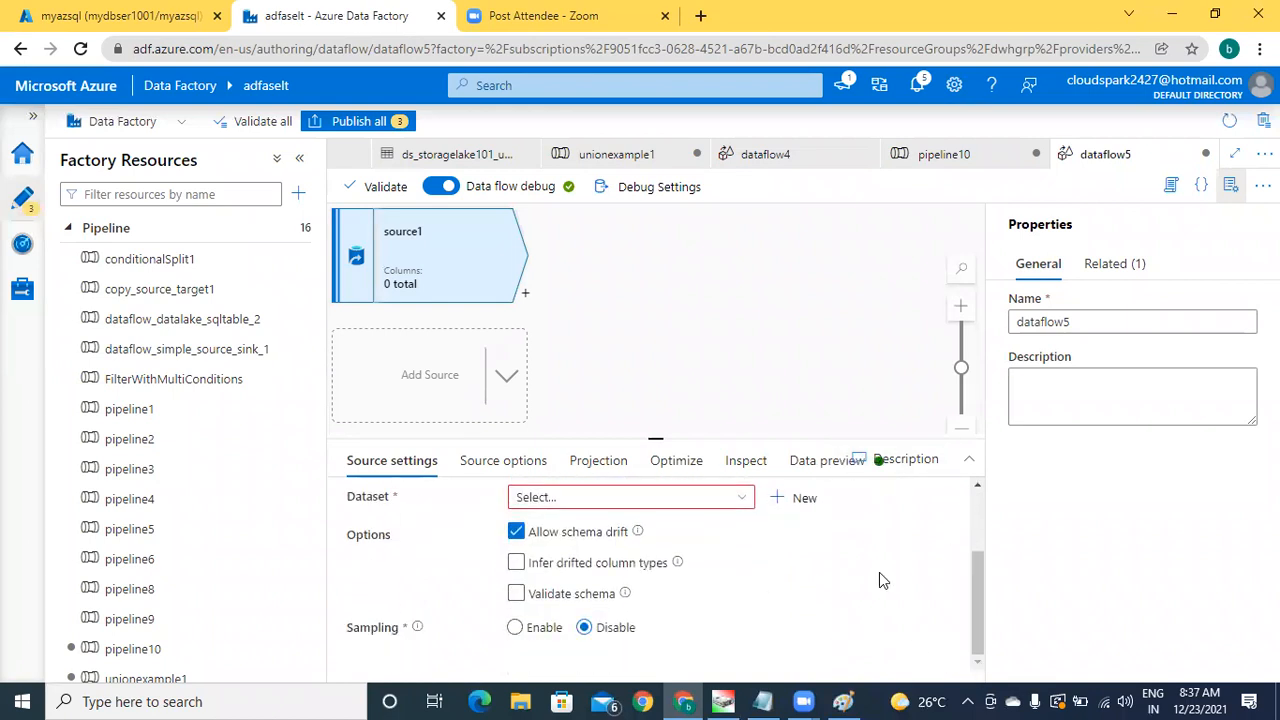
left_click(743, 499)
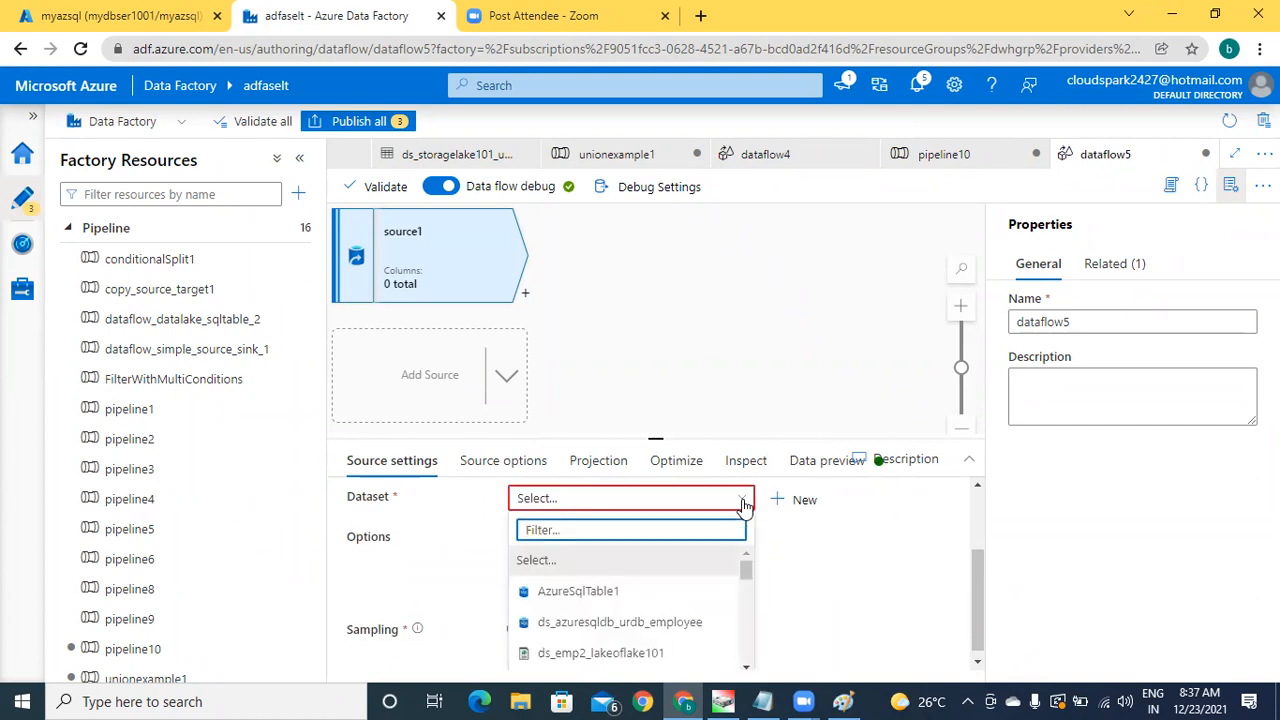
type("ds")
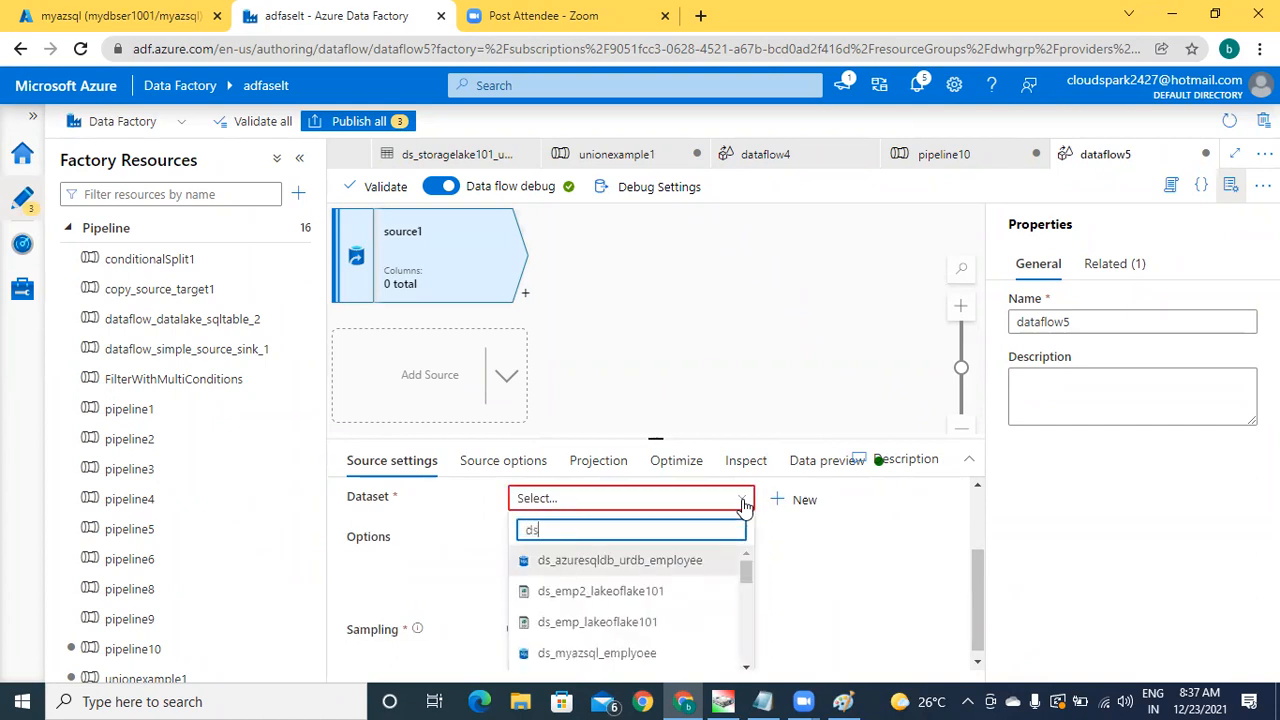
type("_stora")
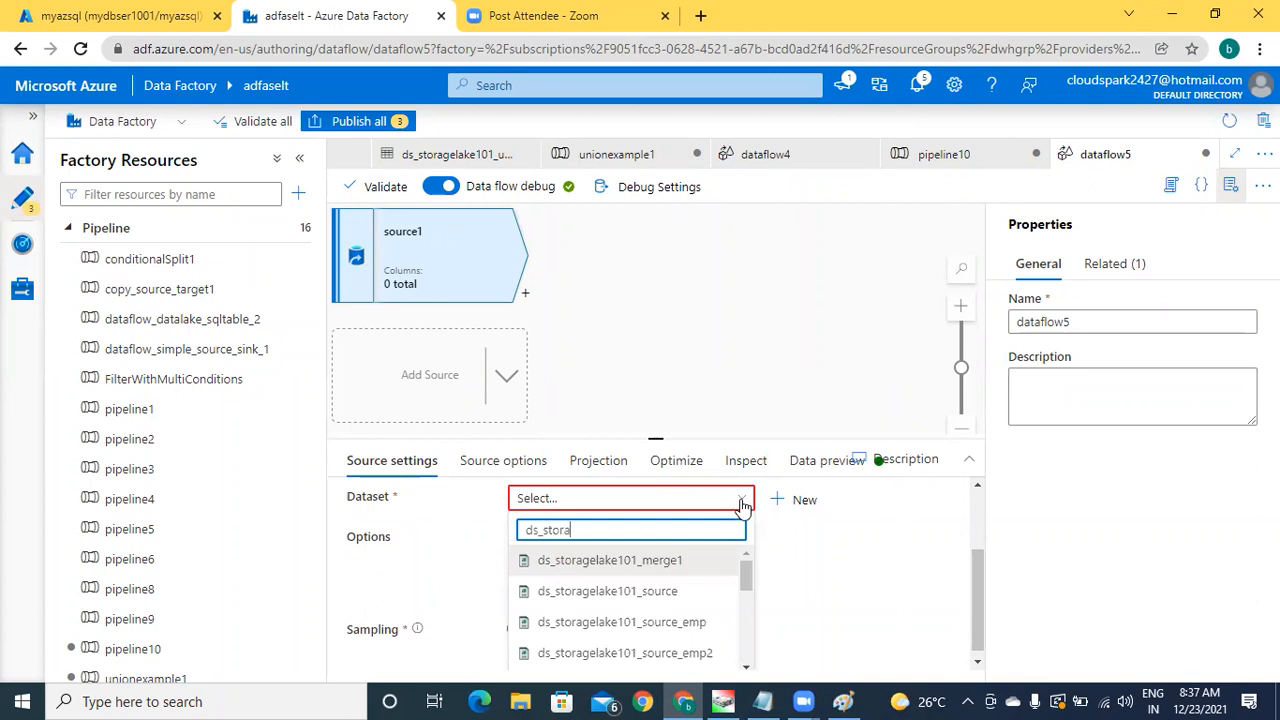
type("gelake")
left_click(697, 624)
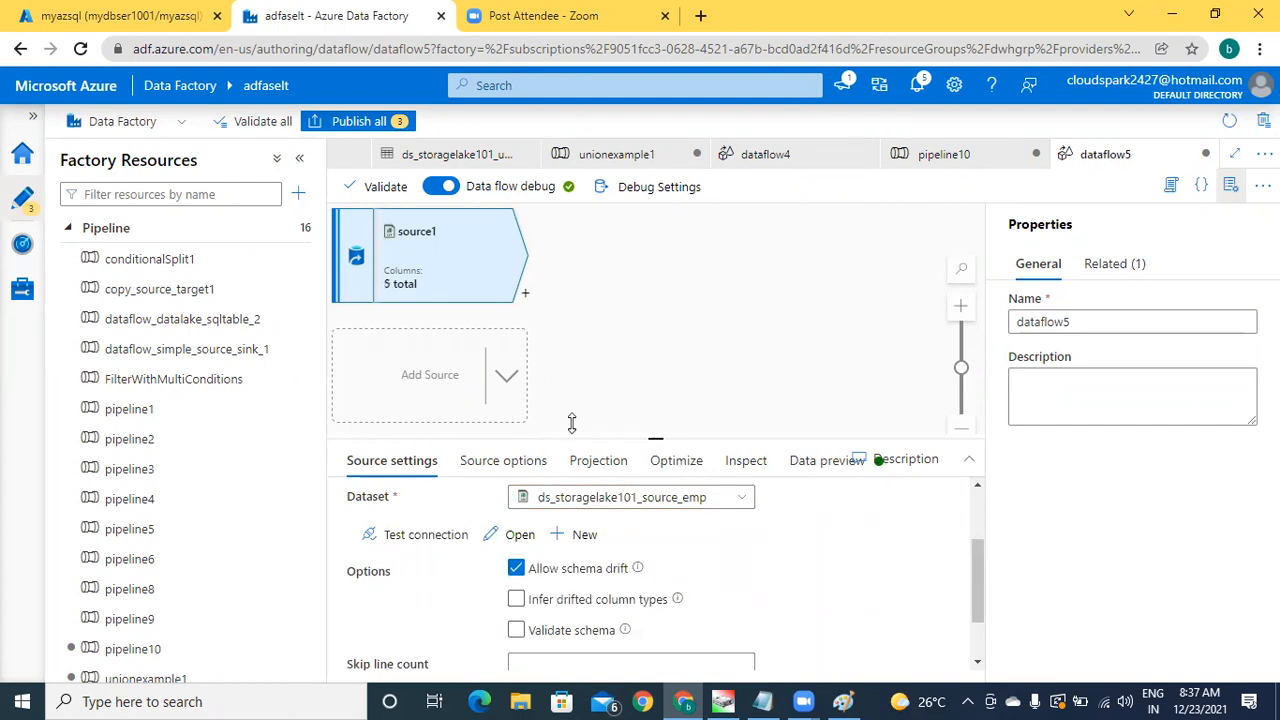
Step: Add a second source to dataflow5 and assign it the ds_storagelake101_source_emp2 dataset
left_click(430, 376)
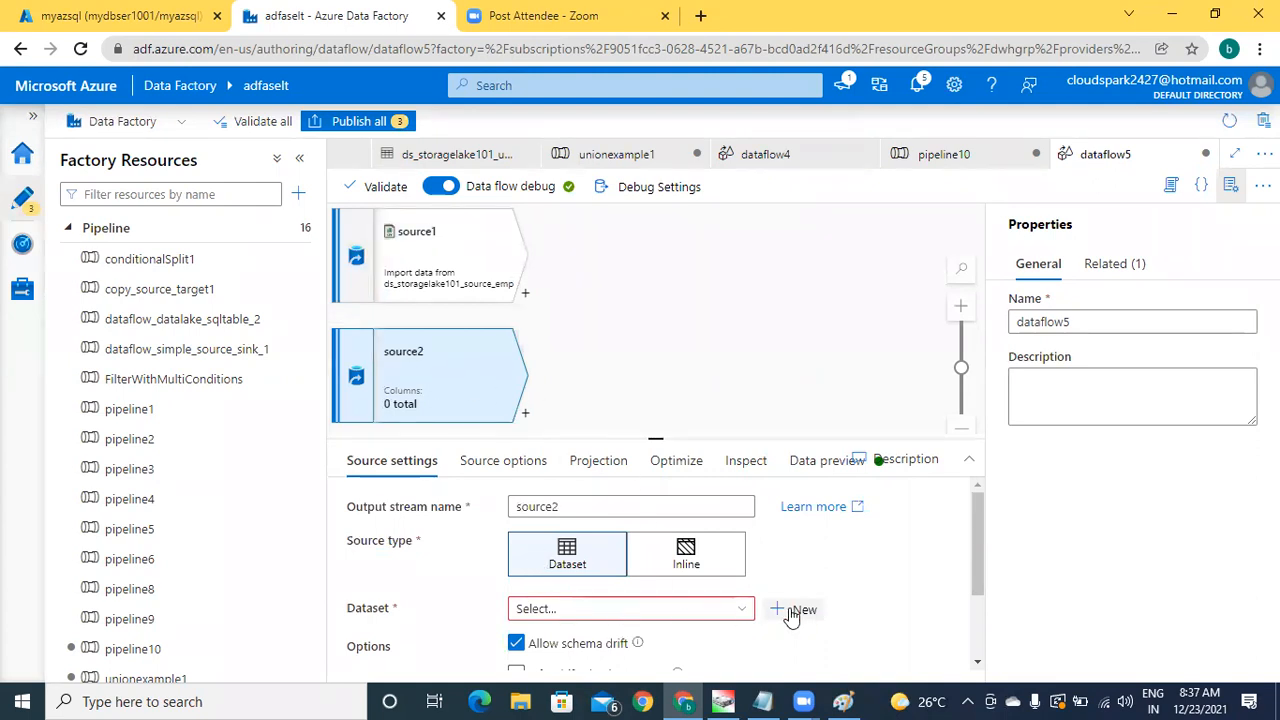
left_click_drag(655, 437, 667, 305)
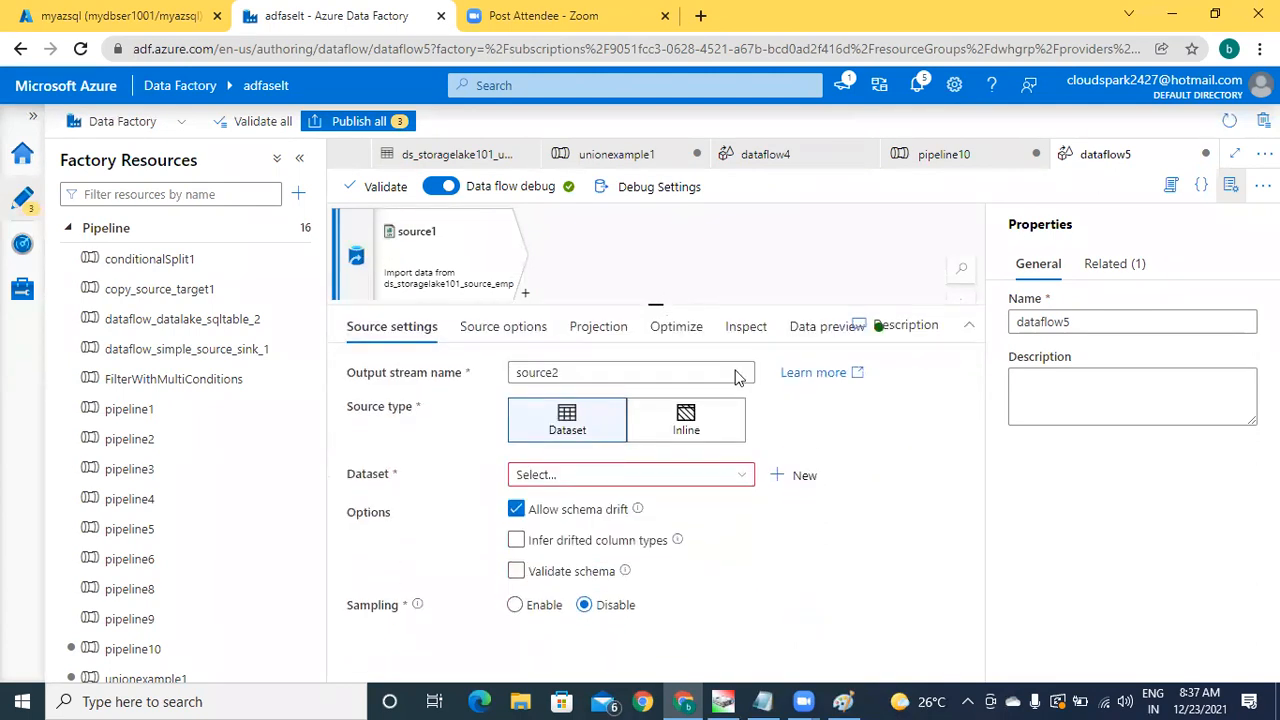
left_click(742, 485)
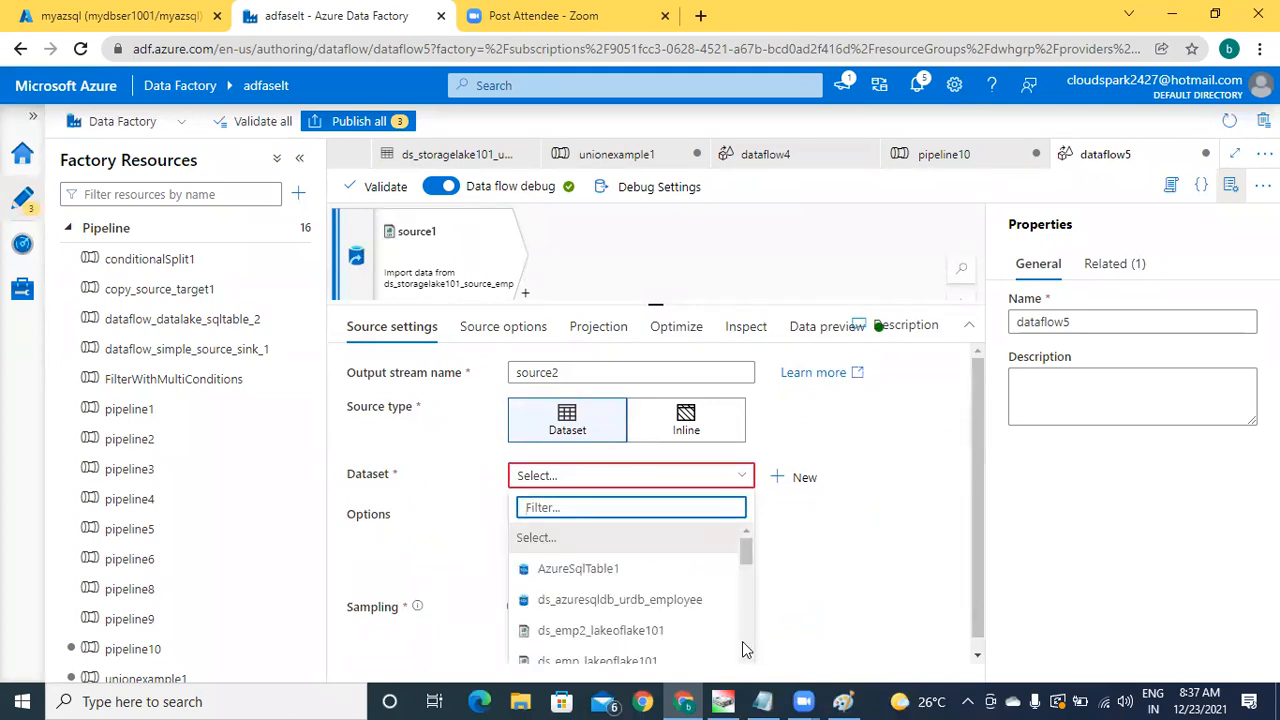
type("ds")
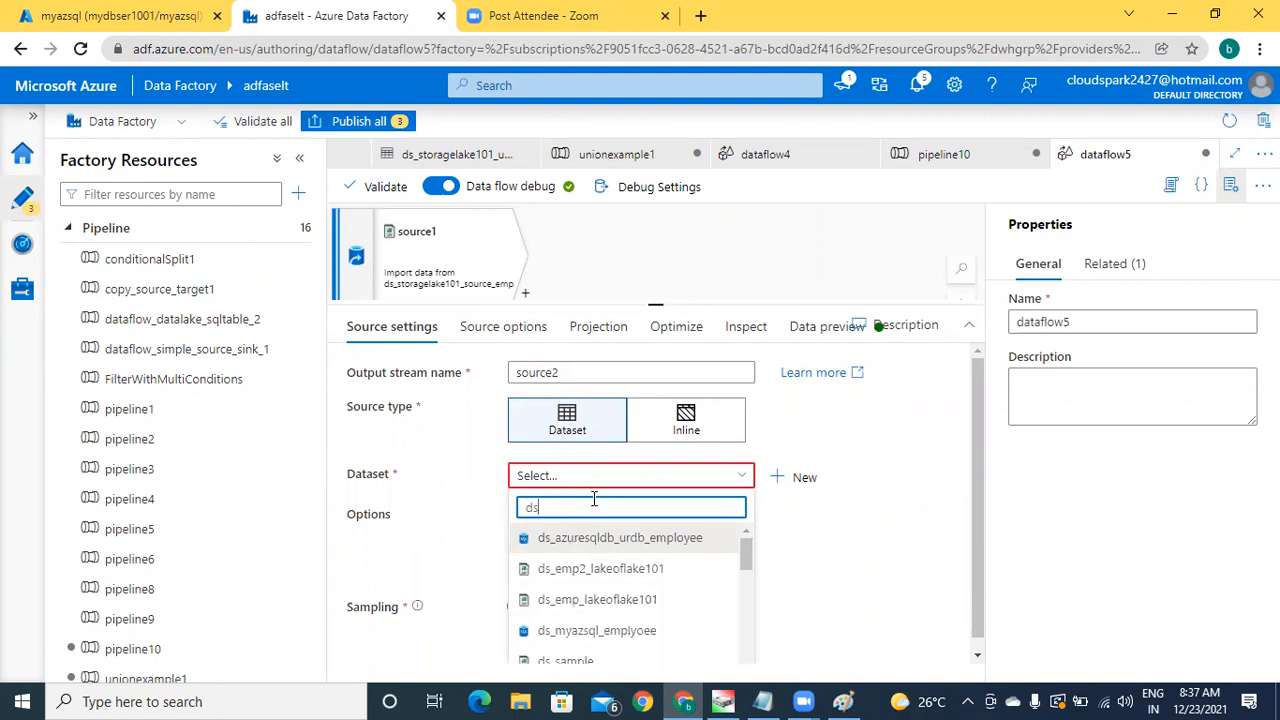
type("_storage")
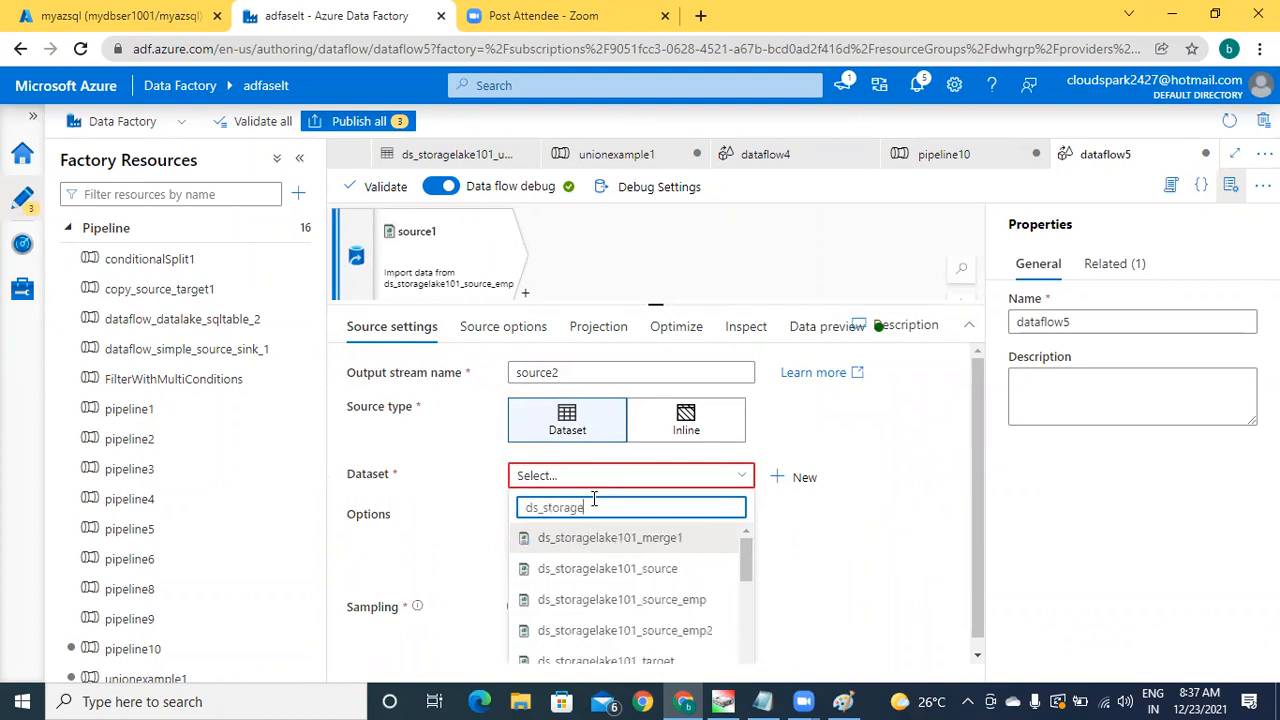
type("lake101_")
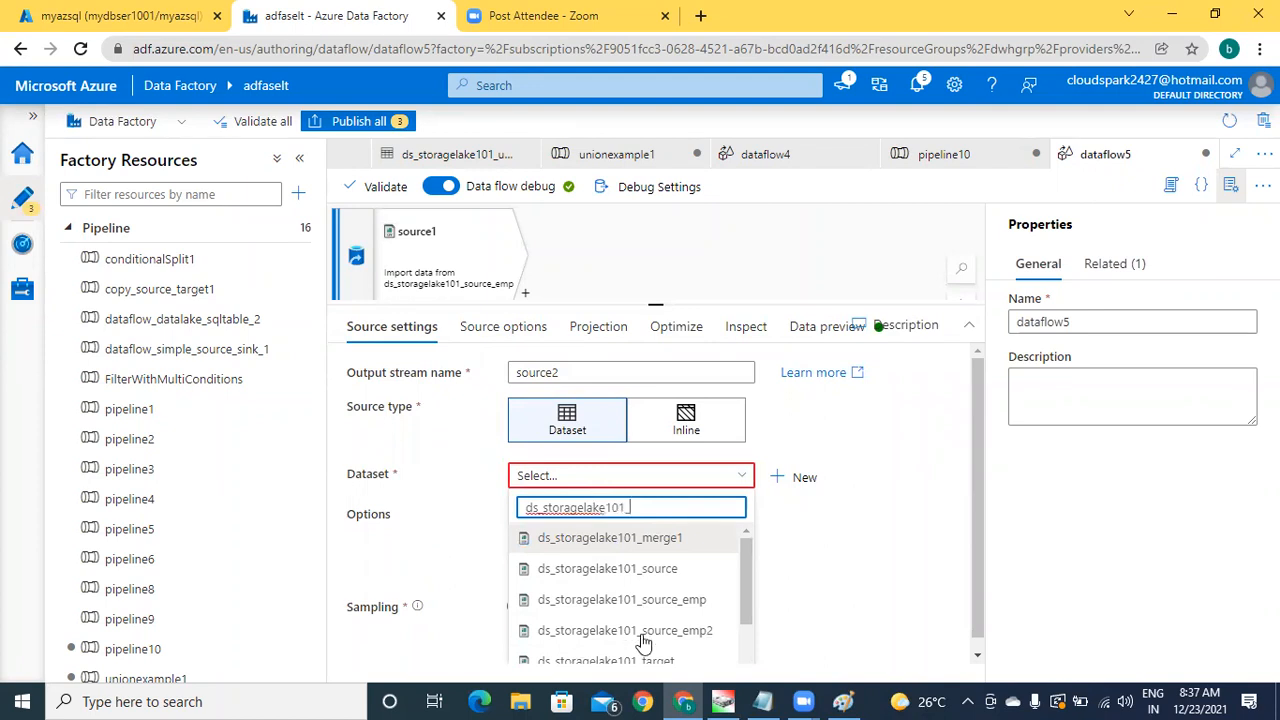
left_click(680, 632)
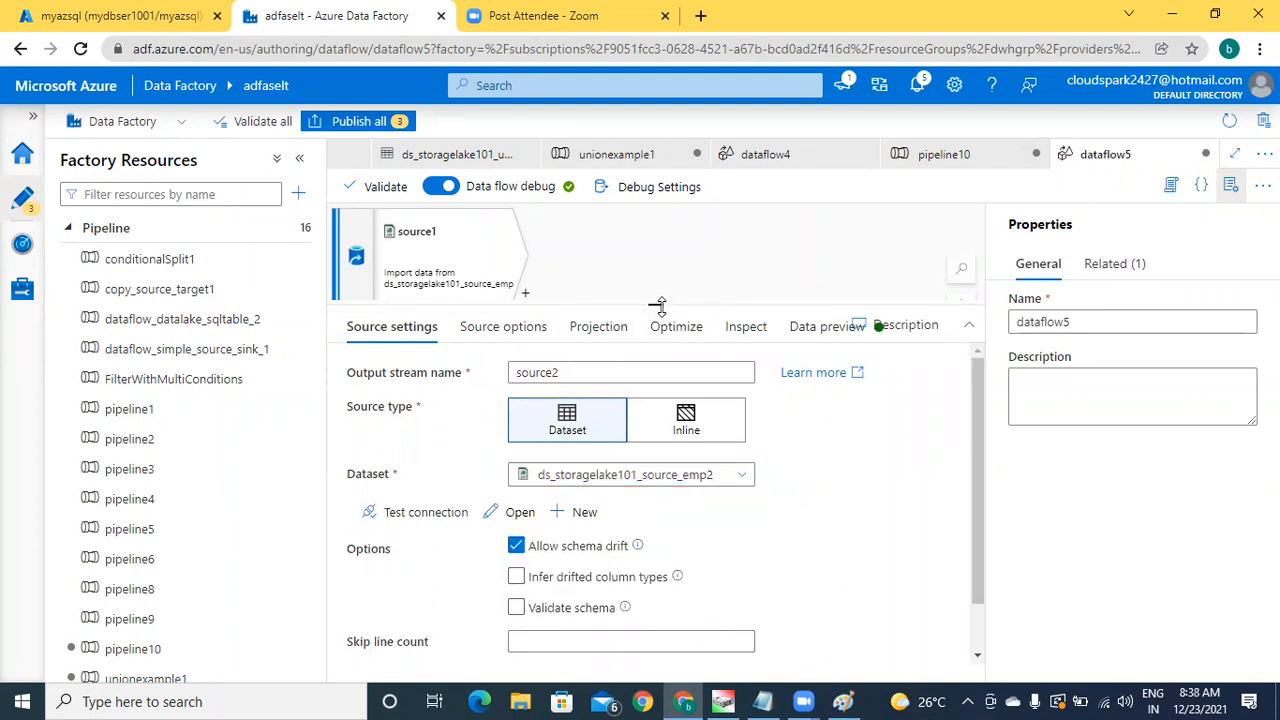
left_click_drag(656, 305, 657, 415)
left_click_drag(675, 483, 663, 521)
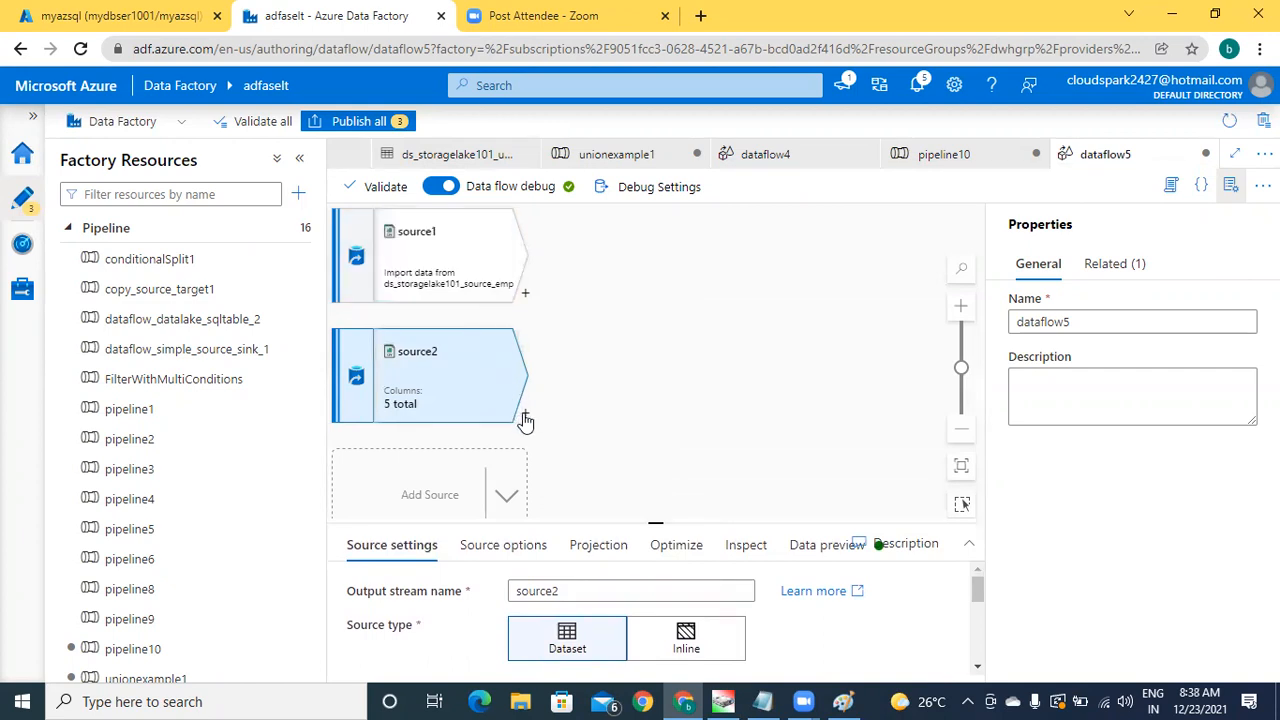
Step: Add a Union transformation after source1 that combines it by name with the source2 stream
left_click(525, 297)
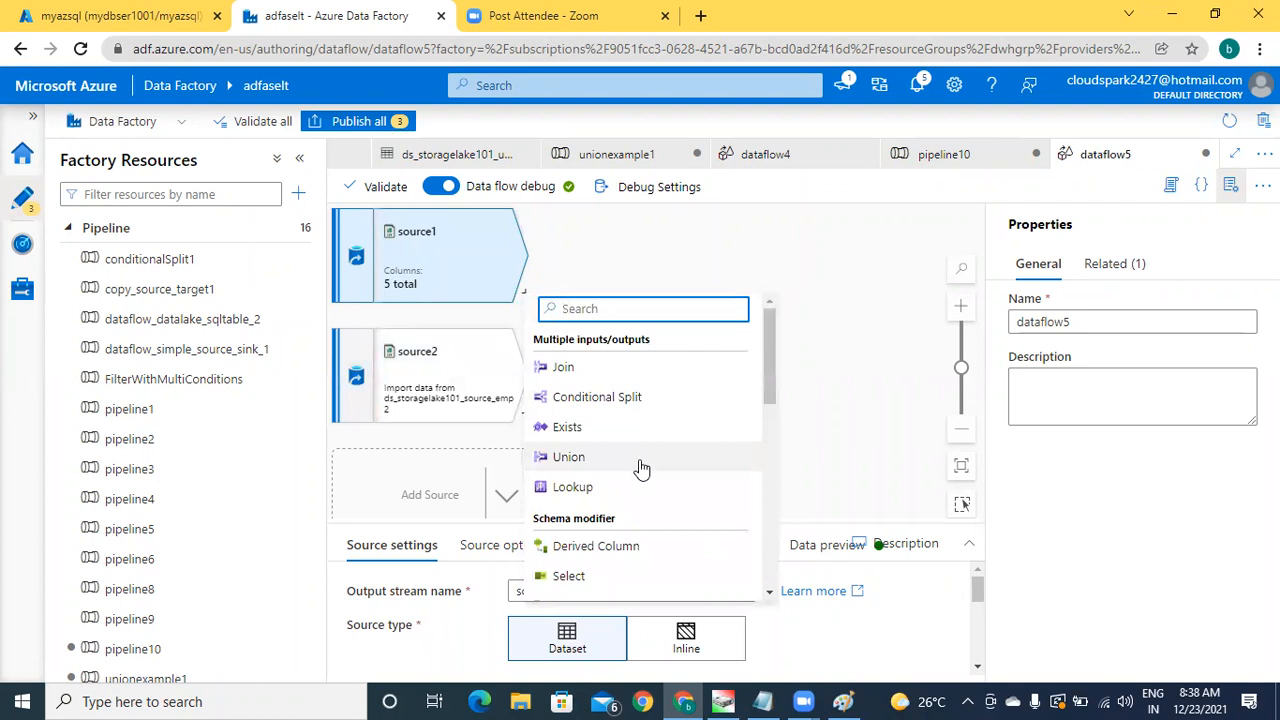
left_click(640, 464)
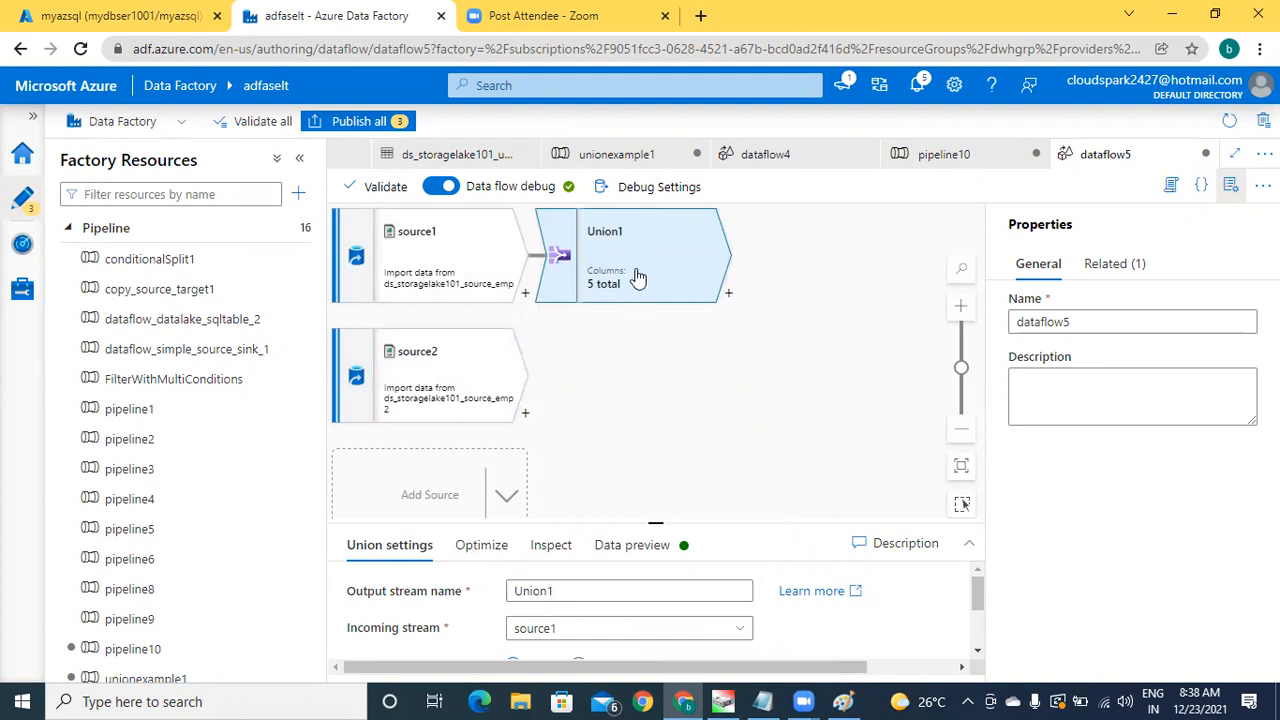
left_click_drag(656, 521, 658, 323)
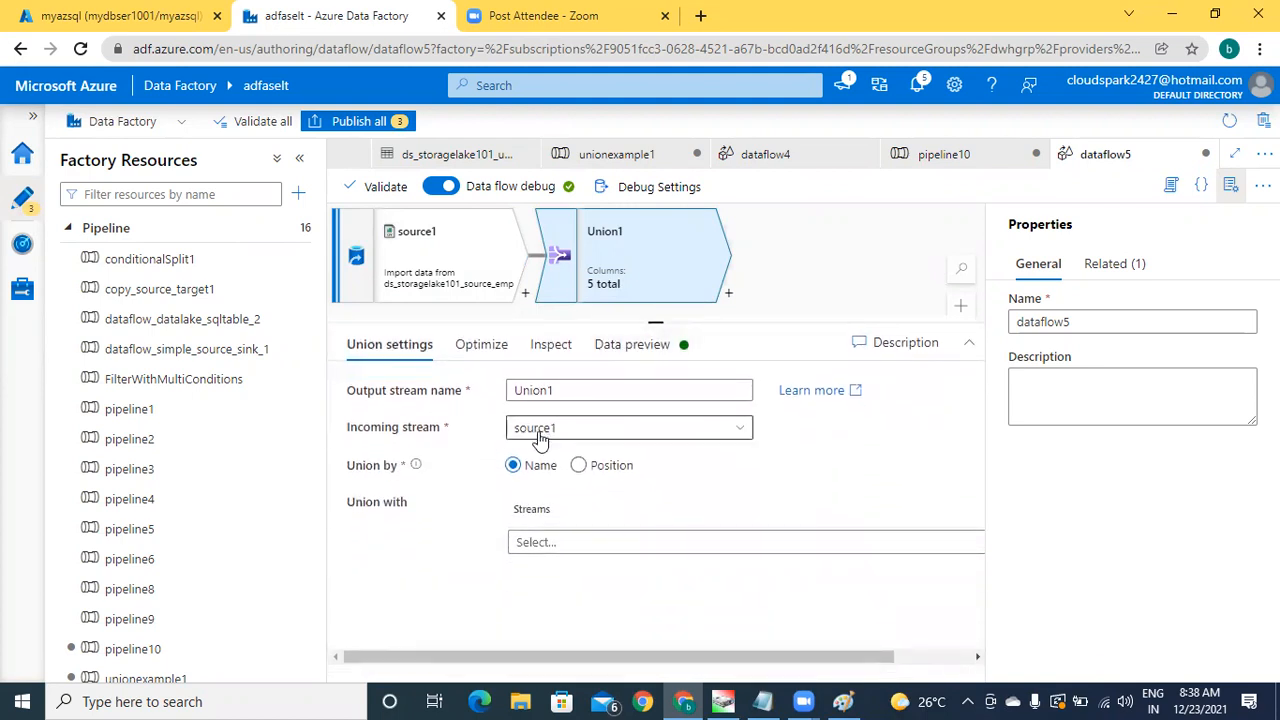
left_click(567, 546)
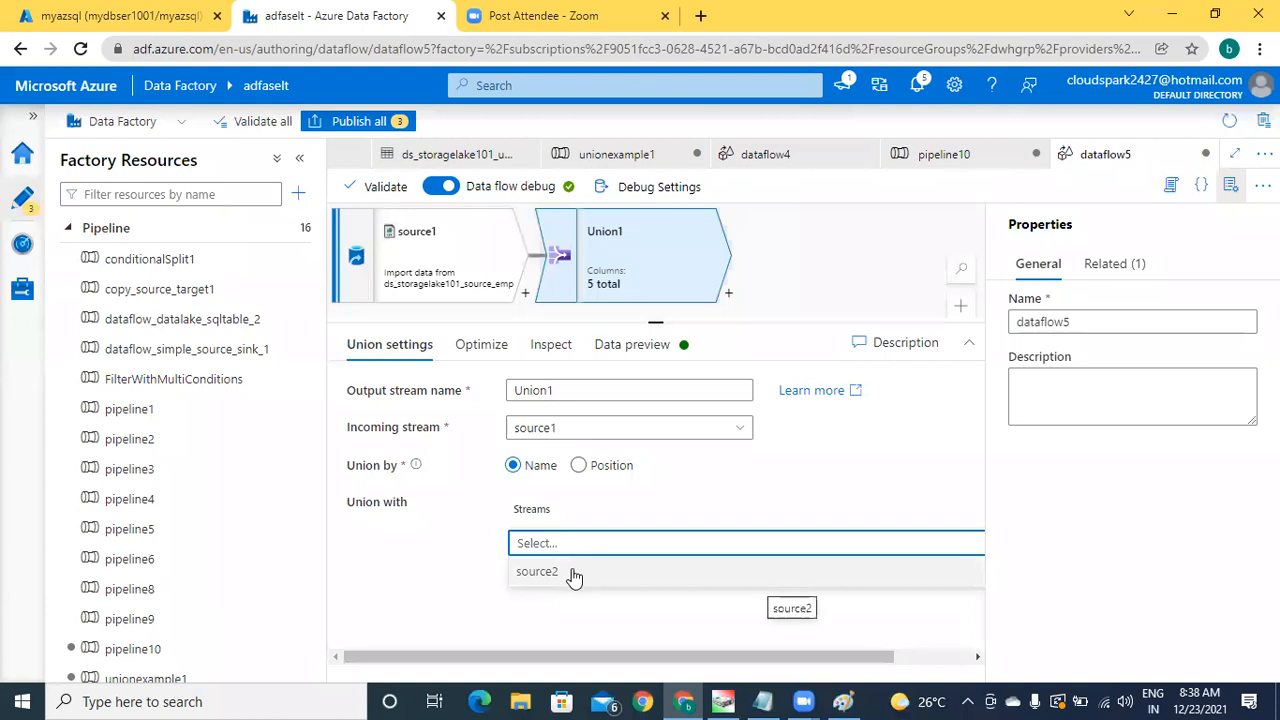
left_click(573, 576)
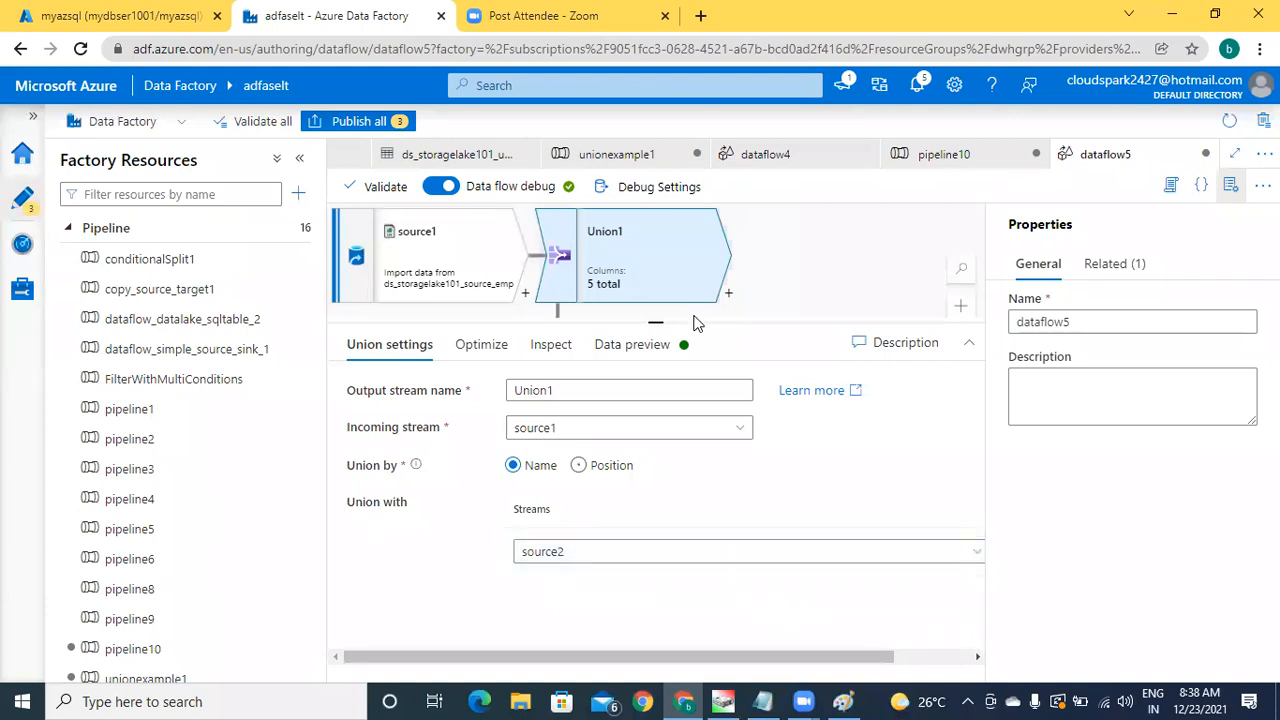
left_click_drag(655, 324, 664, 482)
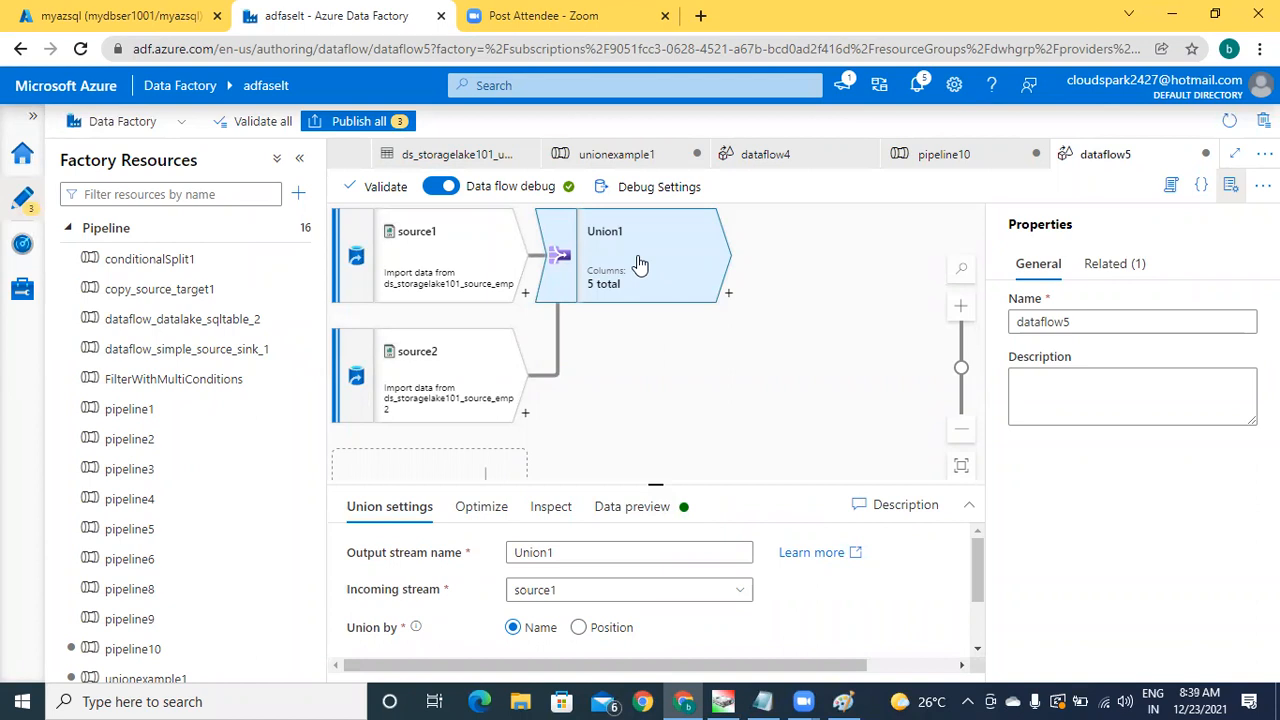
Step: Add a Sink after Union1 and assign it the ds_myazsql_emplyoee dataset
left_click(728, 296)
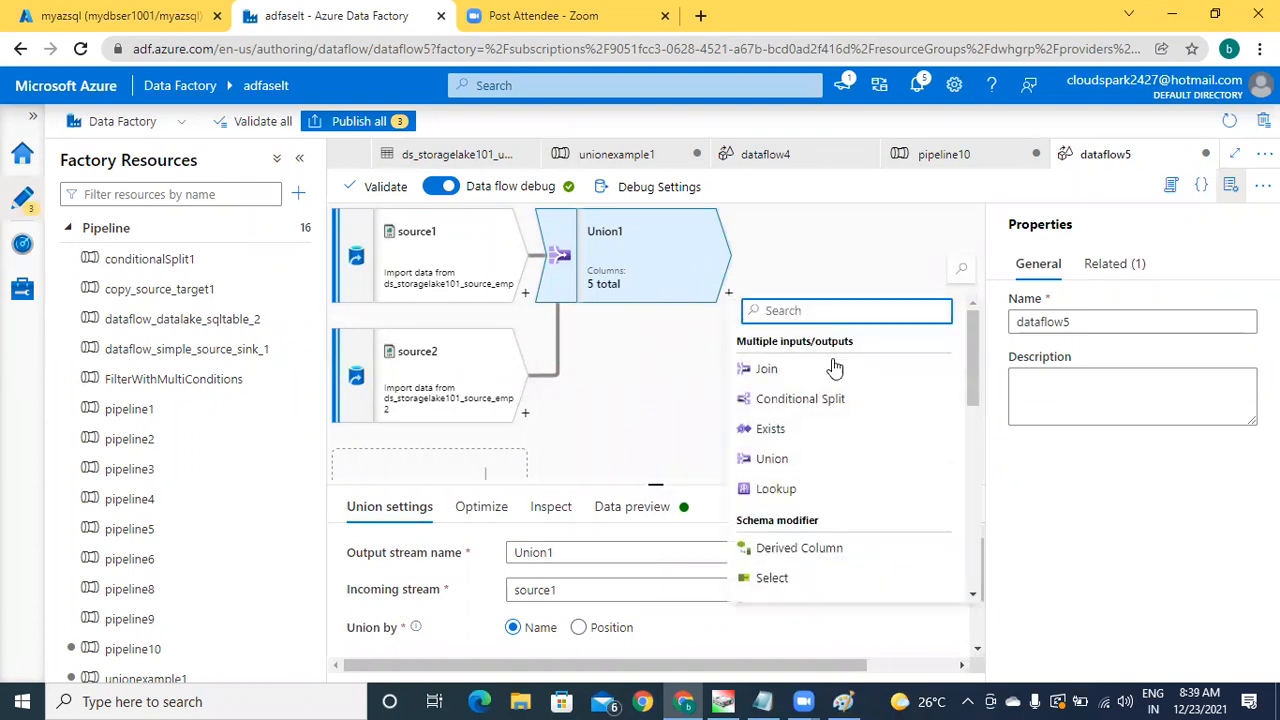
type("sink")
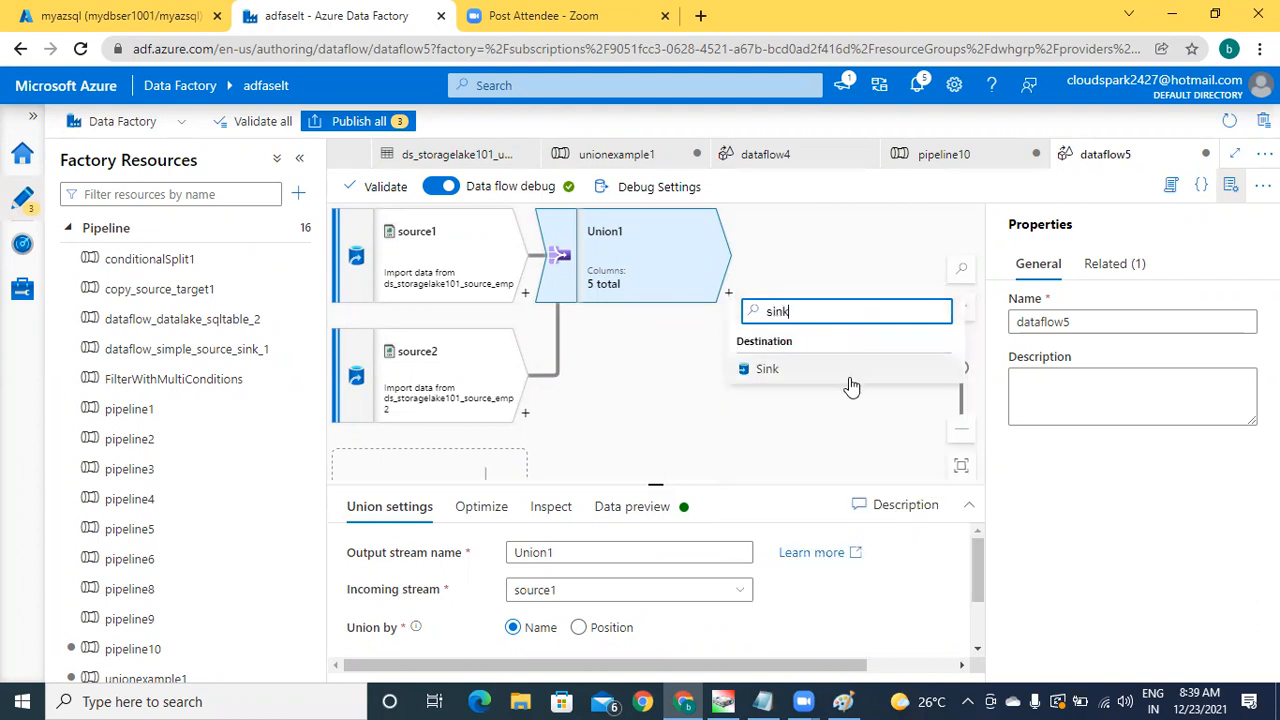
left_click(767, 369)
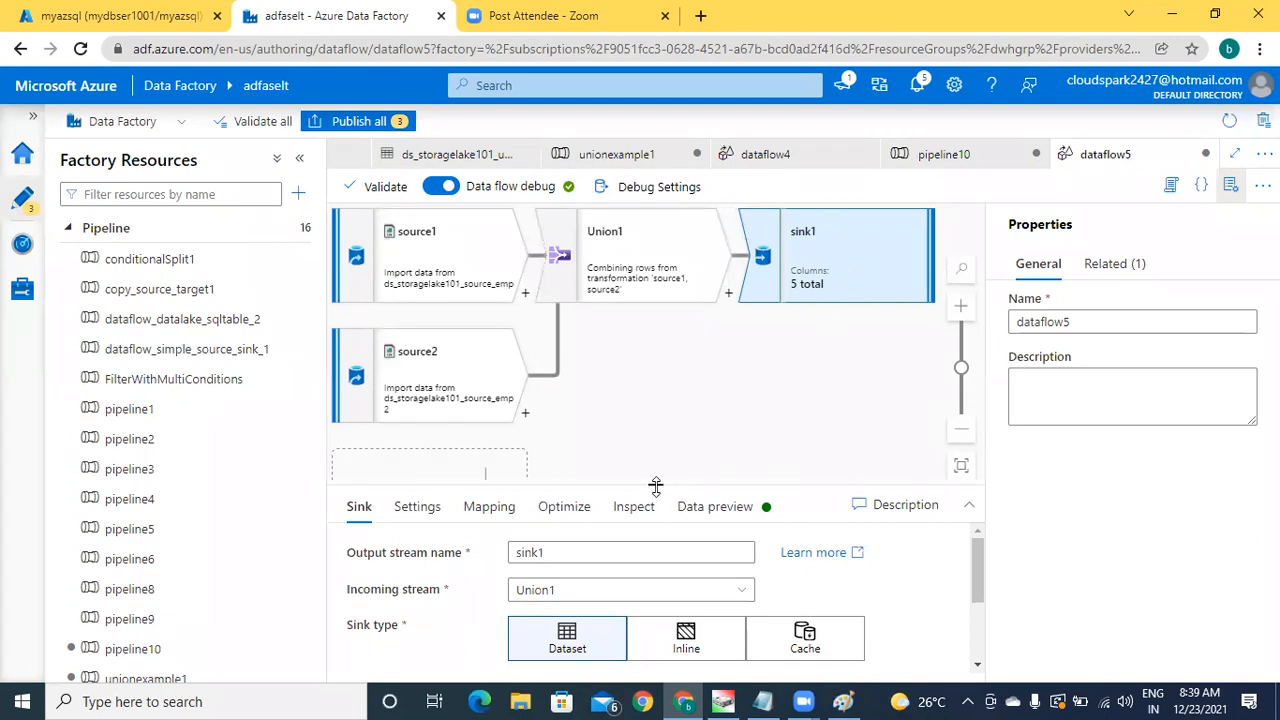
left_click_drag(655, 485, 654, 383)
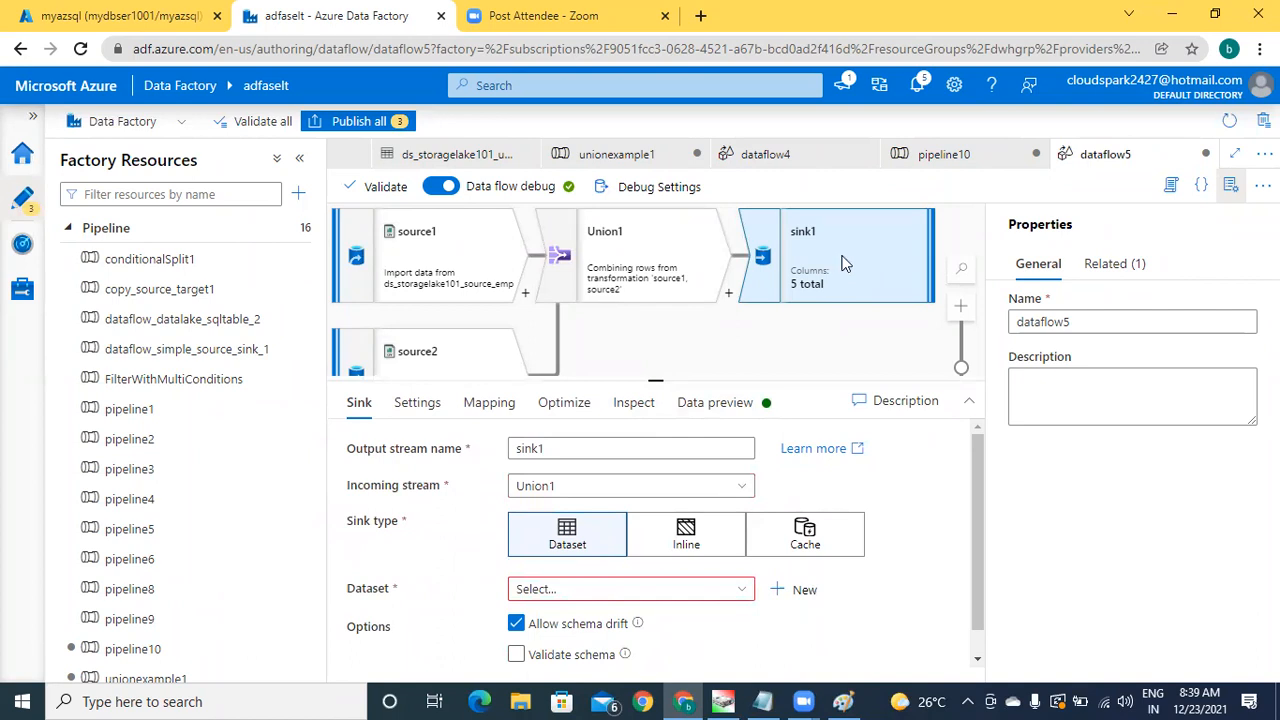
left_click_drag(657, 381, 657, 327)
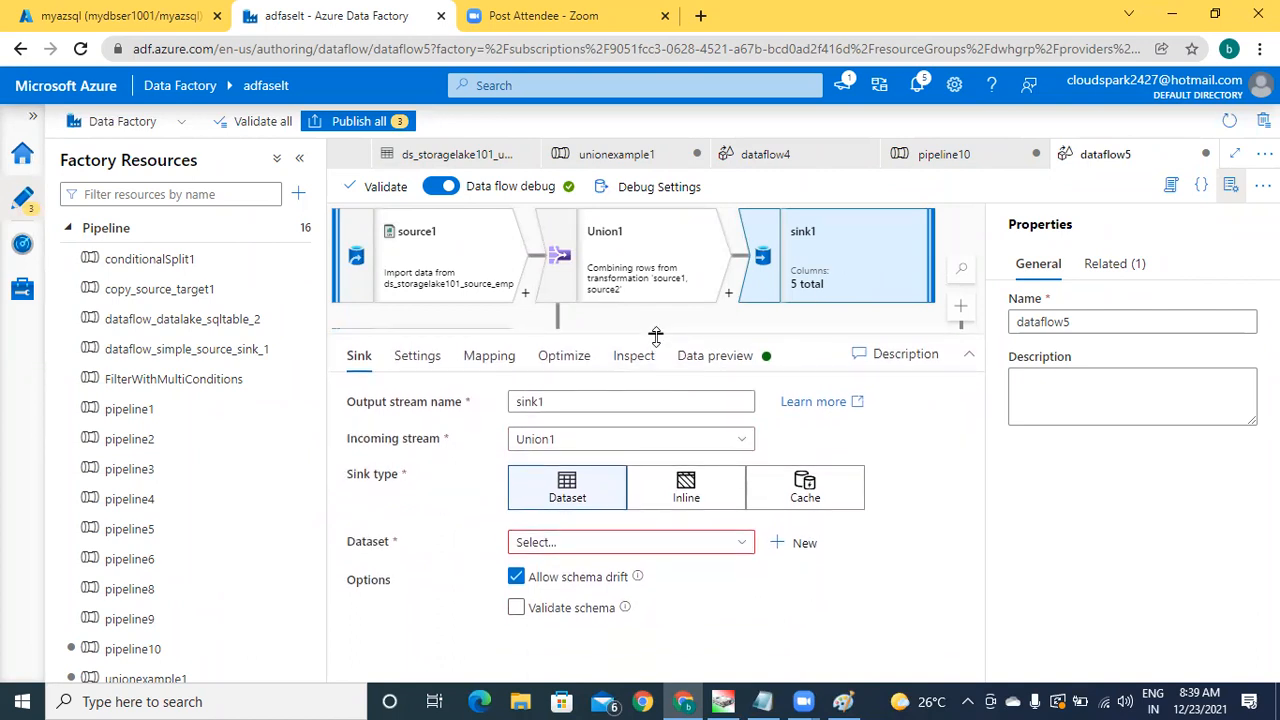
left_click(745, 543)
scroll(752, 660, "down", 1)
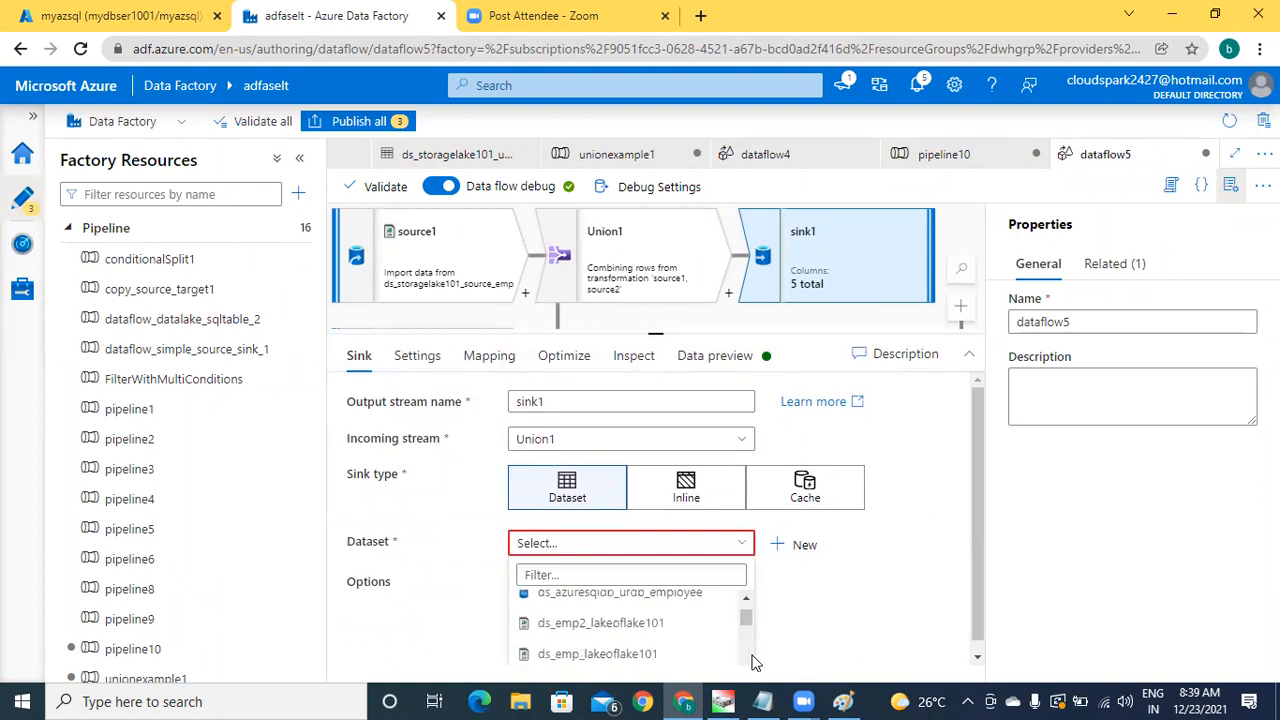
scroll(752, 660, "down", 2)
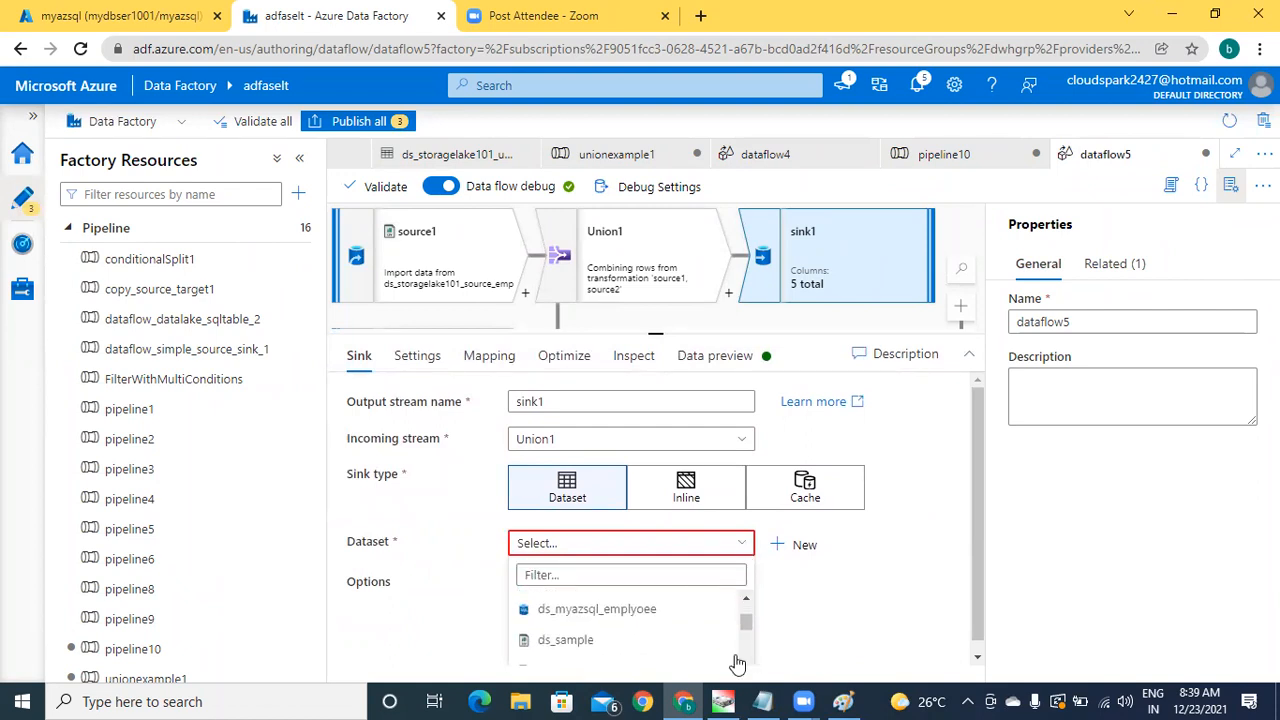
left_click(640, 615)
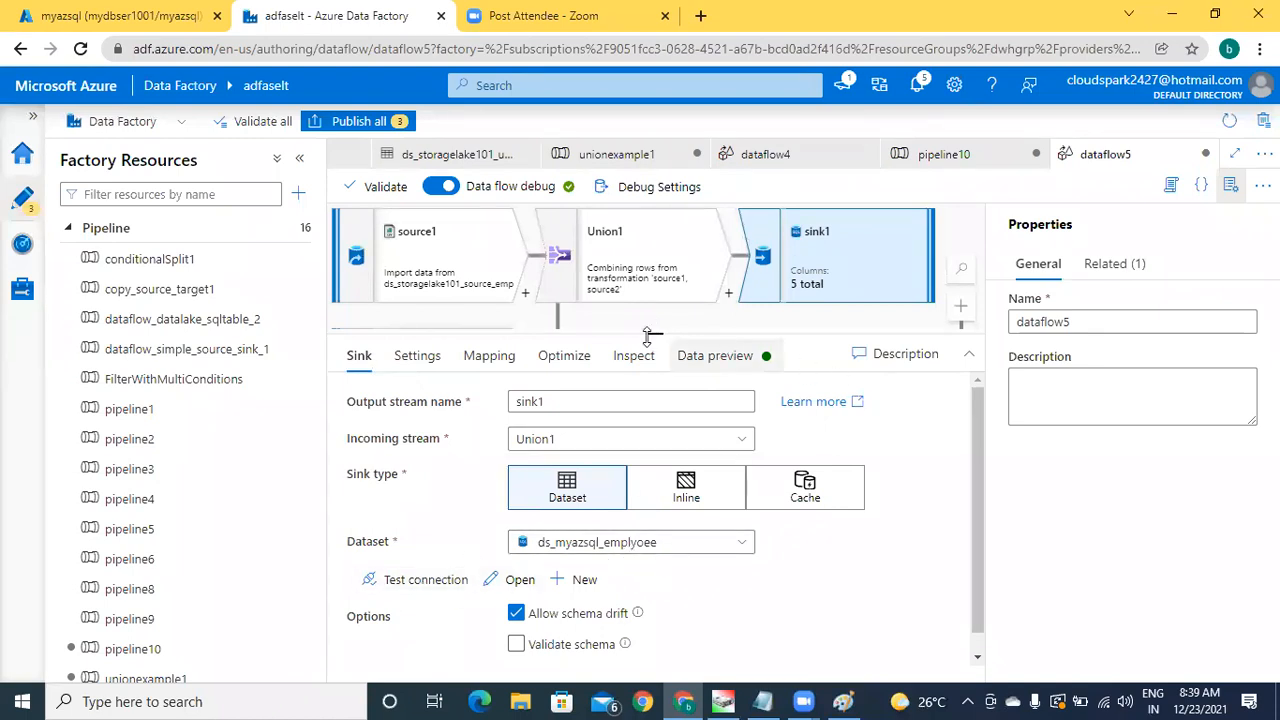
left_click_drag(654, 333, 661, 529)
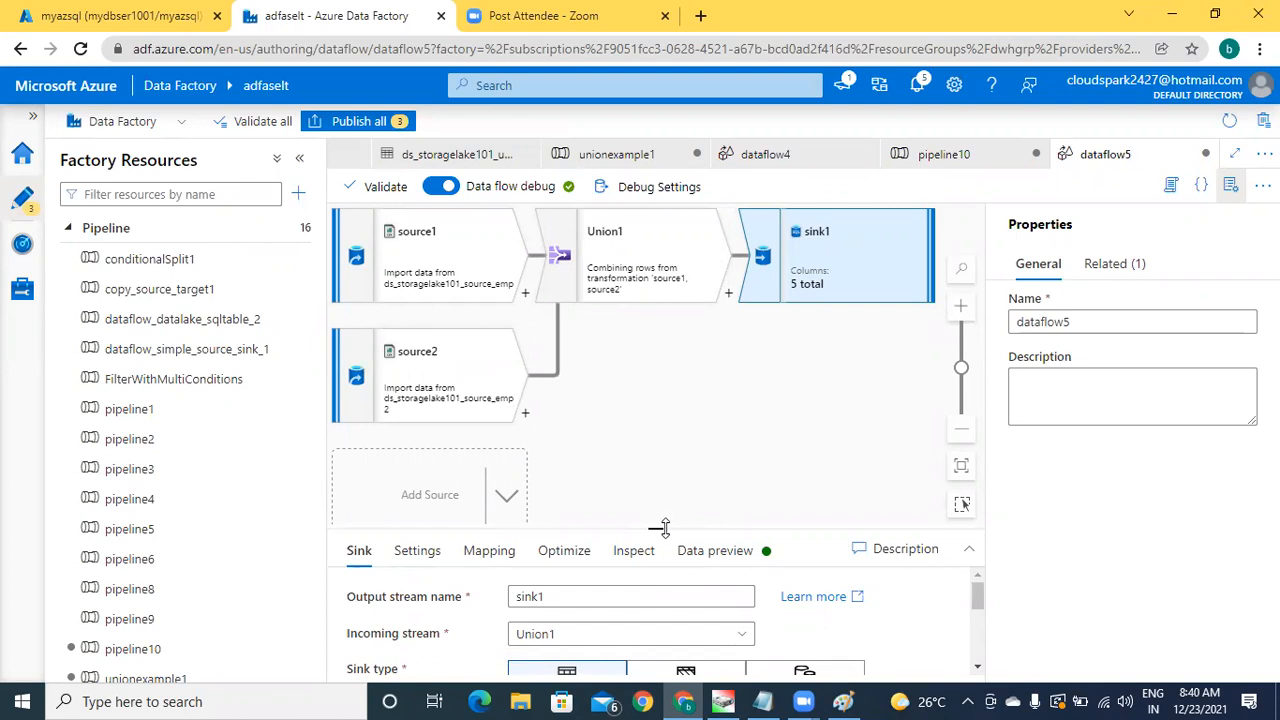
left_click(710, 440)
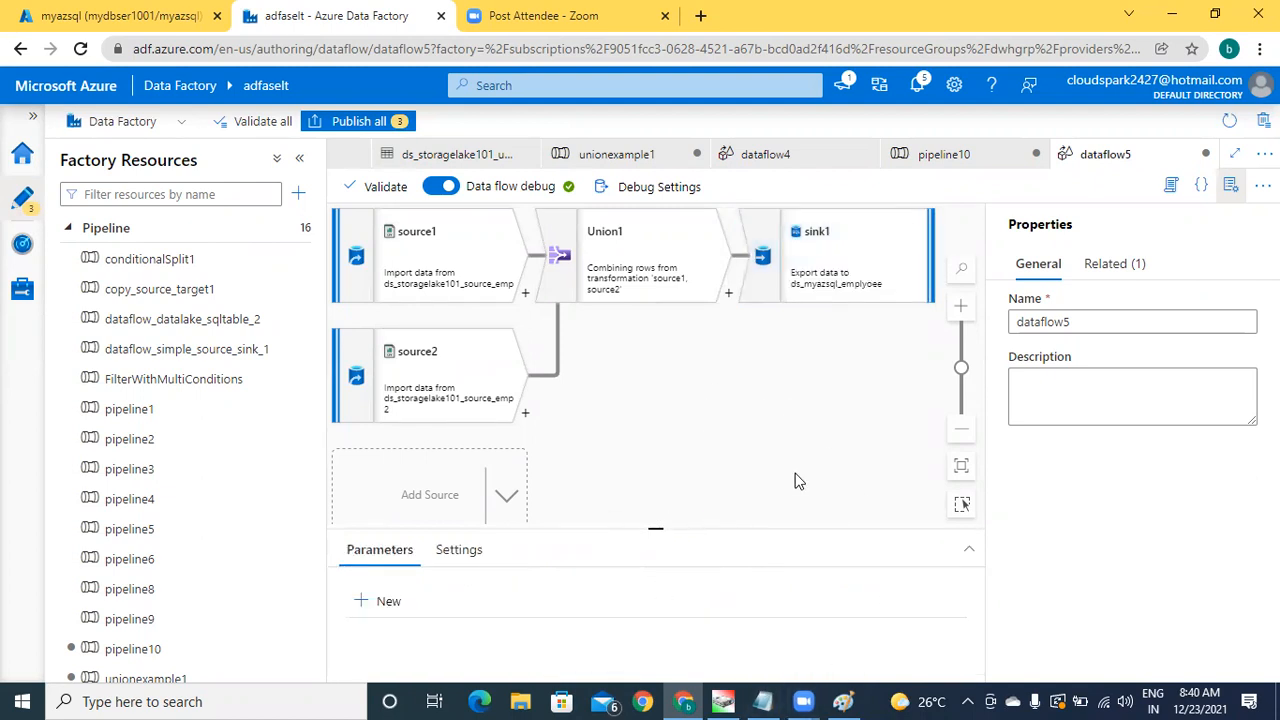
left_click(858, 261)
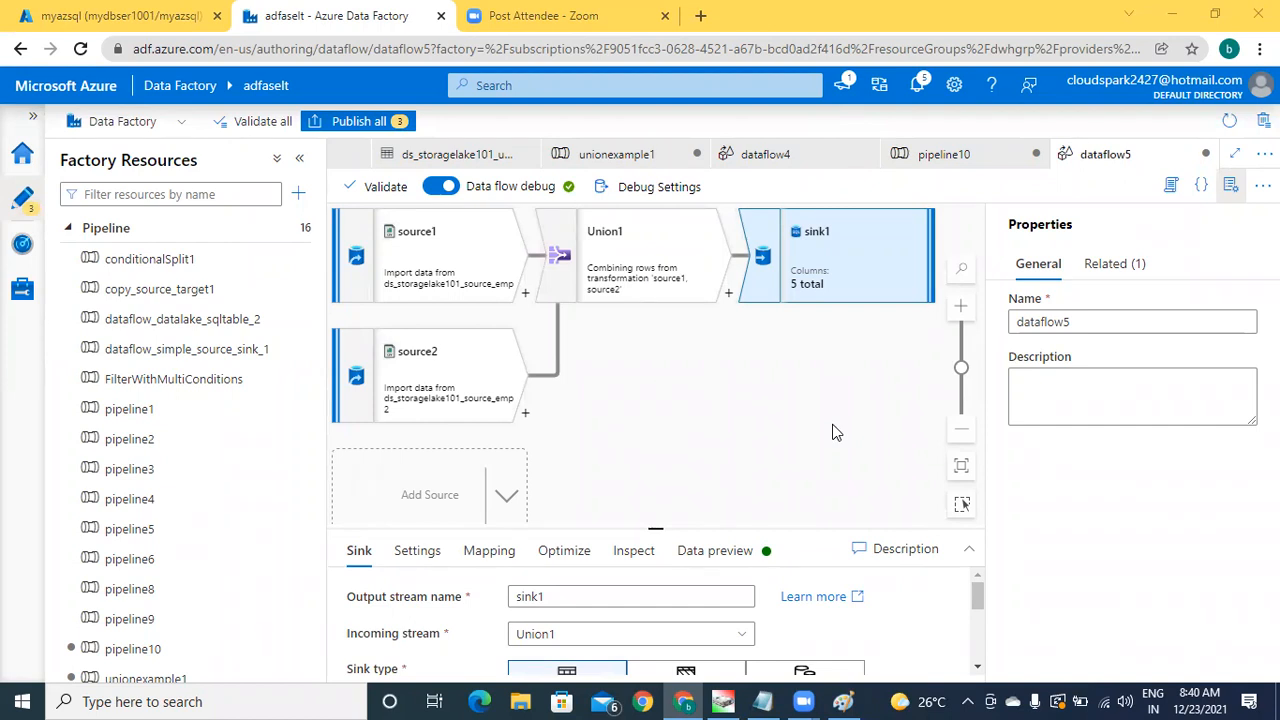
left_click(878, 378)
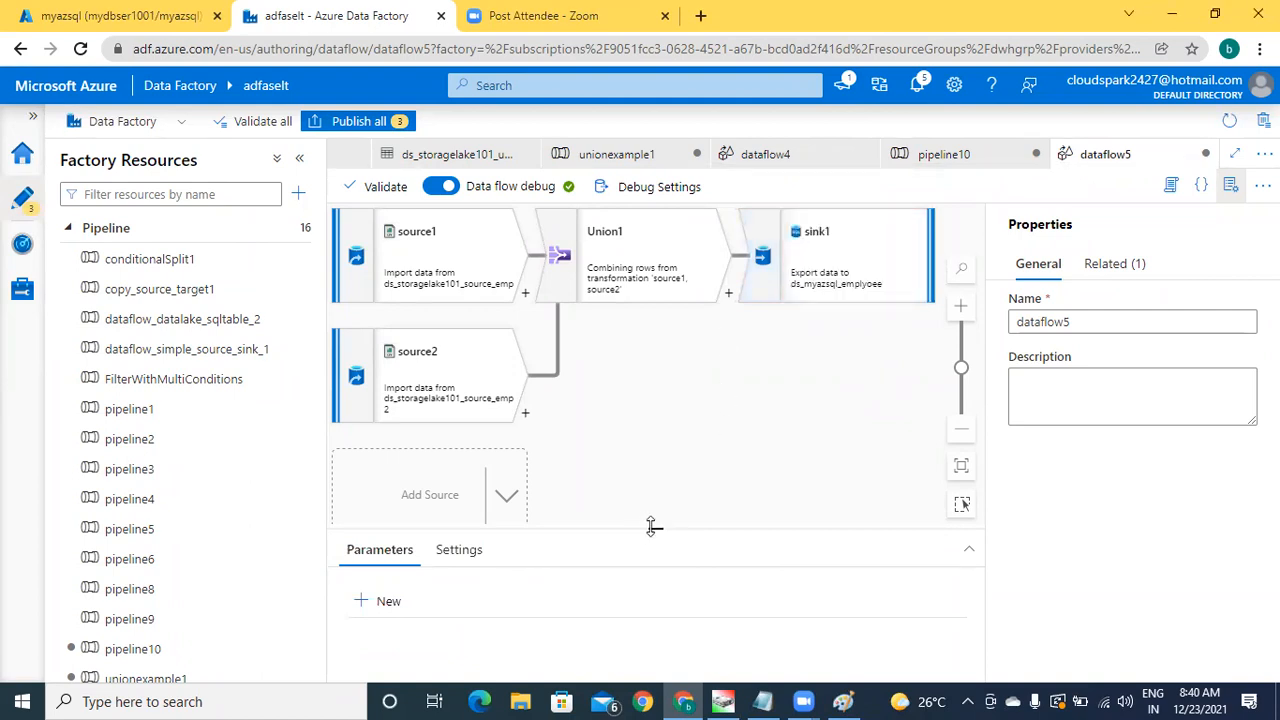
left_click_drag(651, 527, 658, 361)
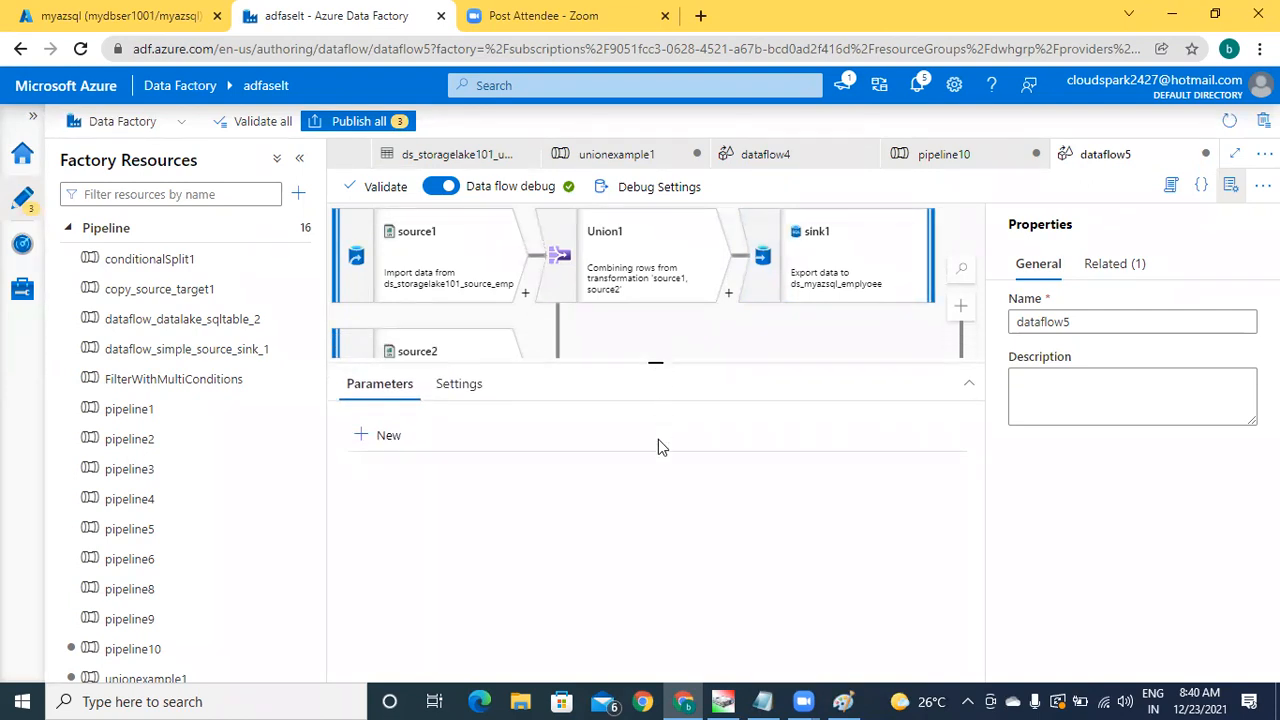
left_click_drag(656, 367, 655, 556)
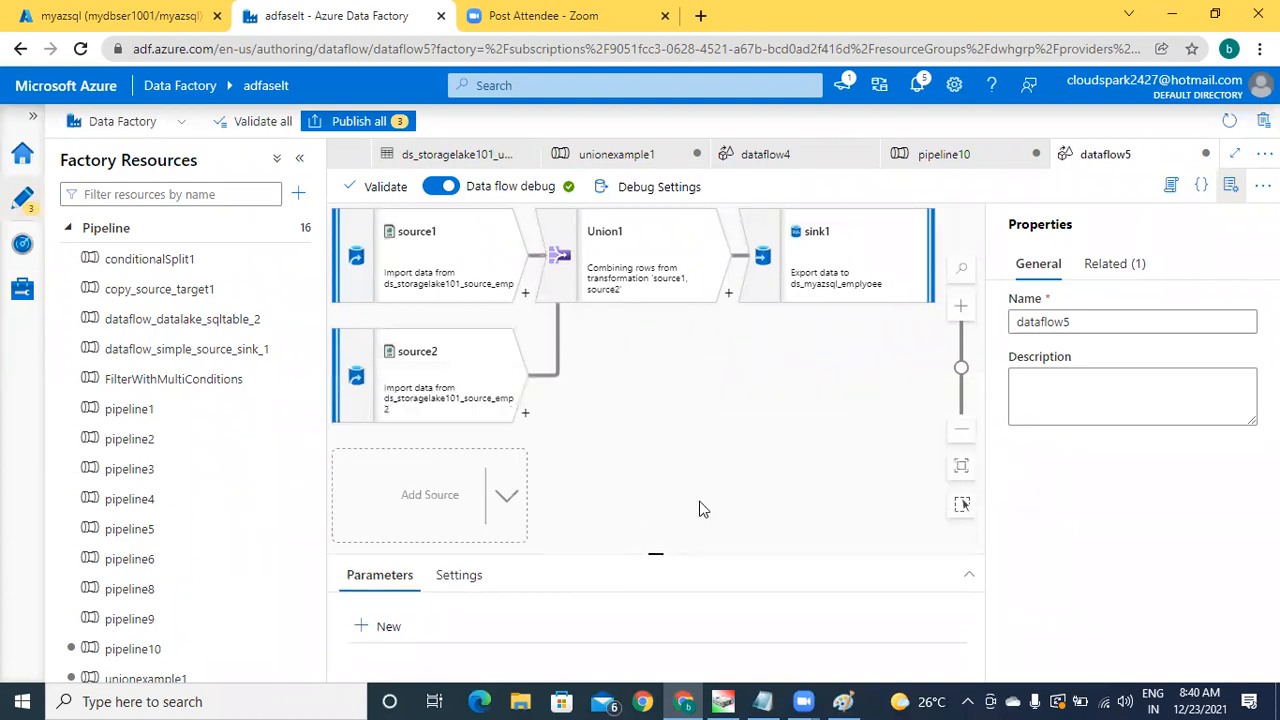
Step: Add a third source to dataflow5 and open the settings of the Union1 transformation
left_click(473, 505)
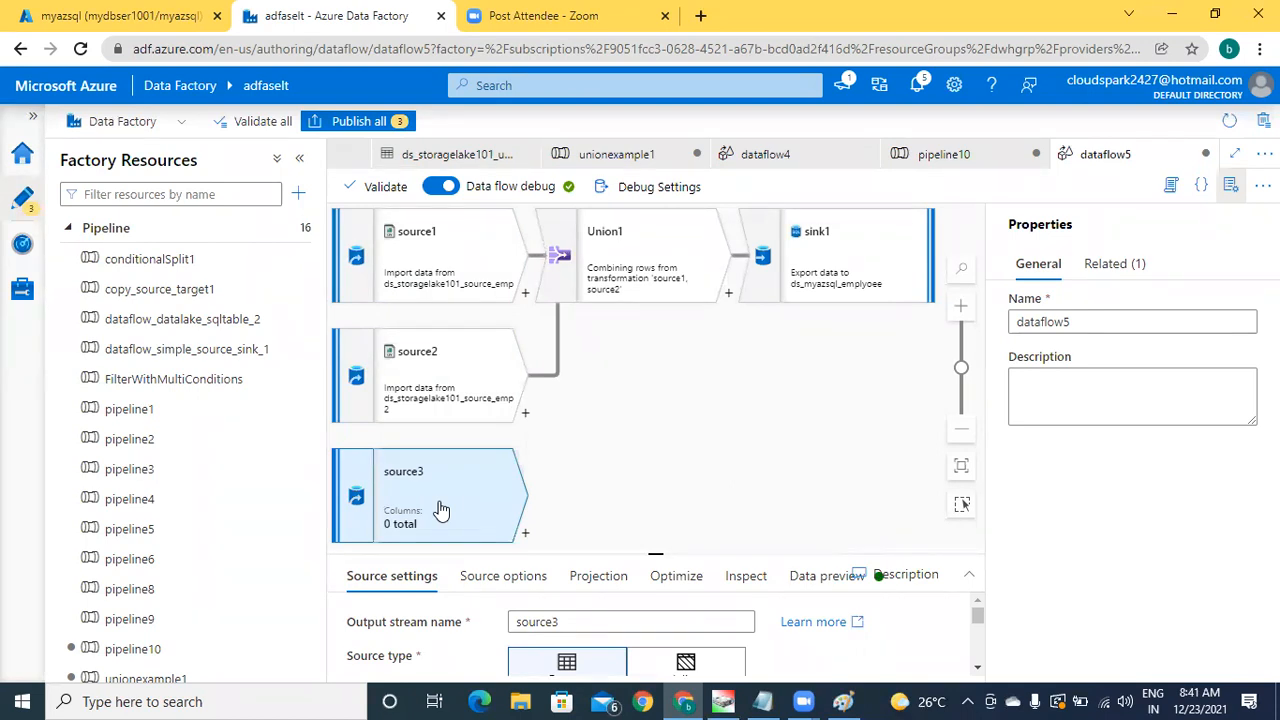
left_click(622, 271)
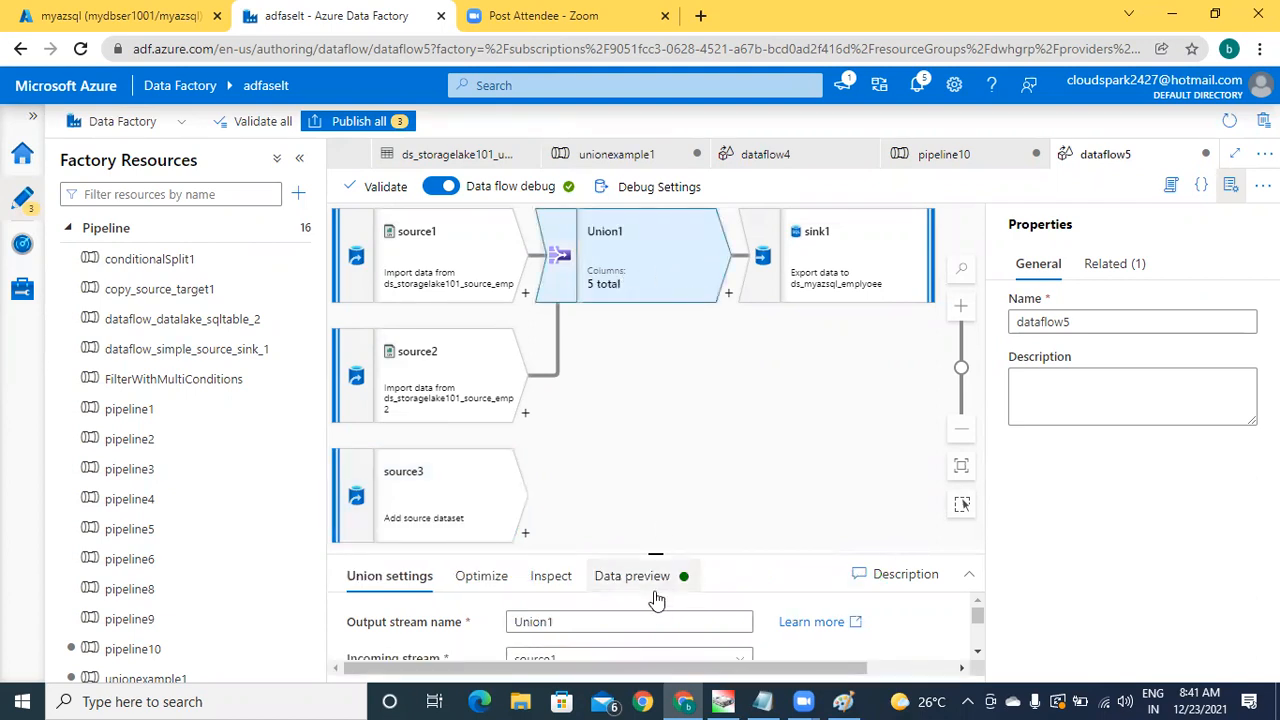
Step: Change the stream that Union1 combines with source1 to source3
left_click_drag(656, 553, 676, 253)
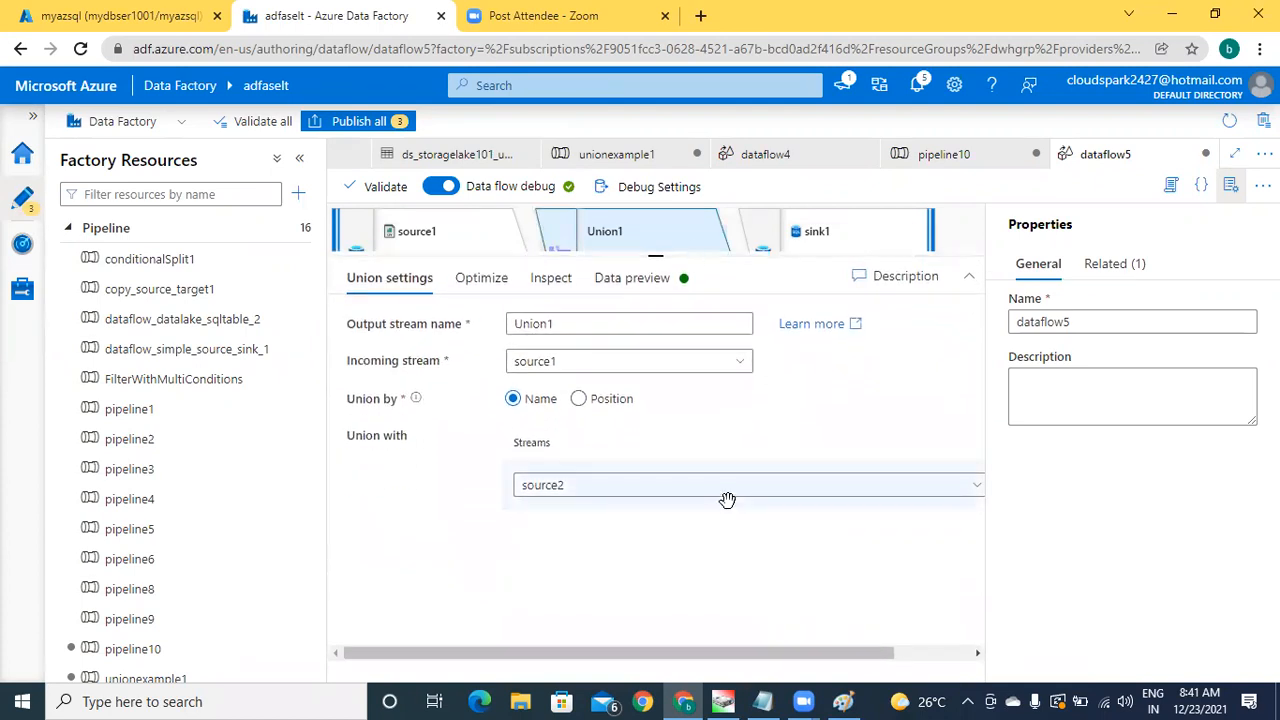
left_click(948, 490)
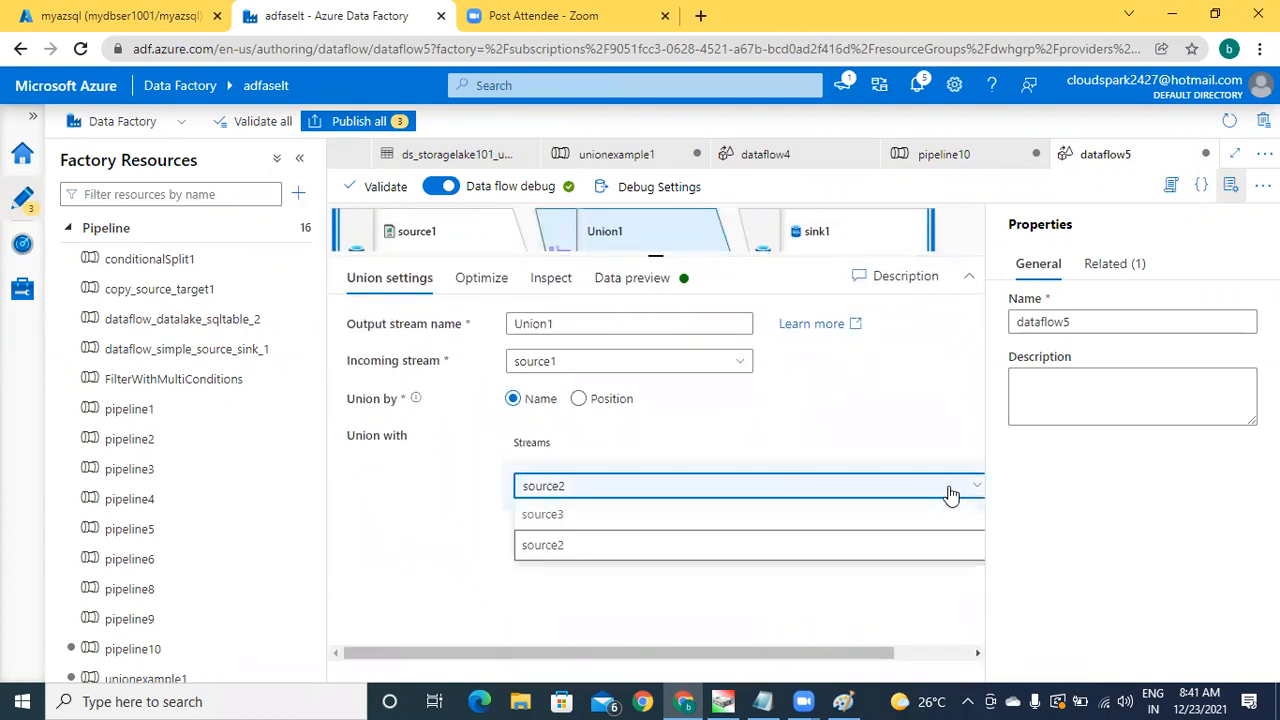
left_click(565, 516)
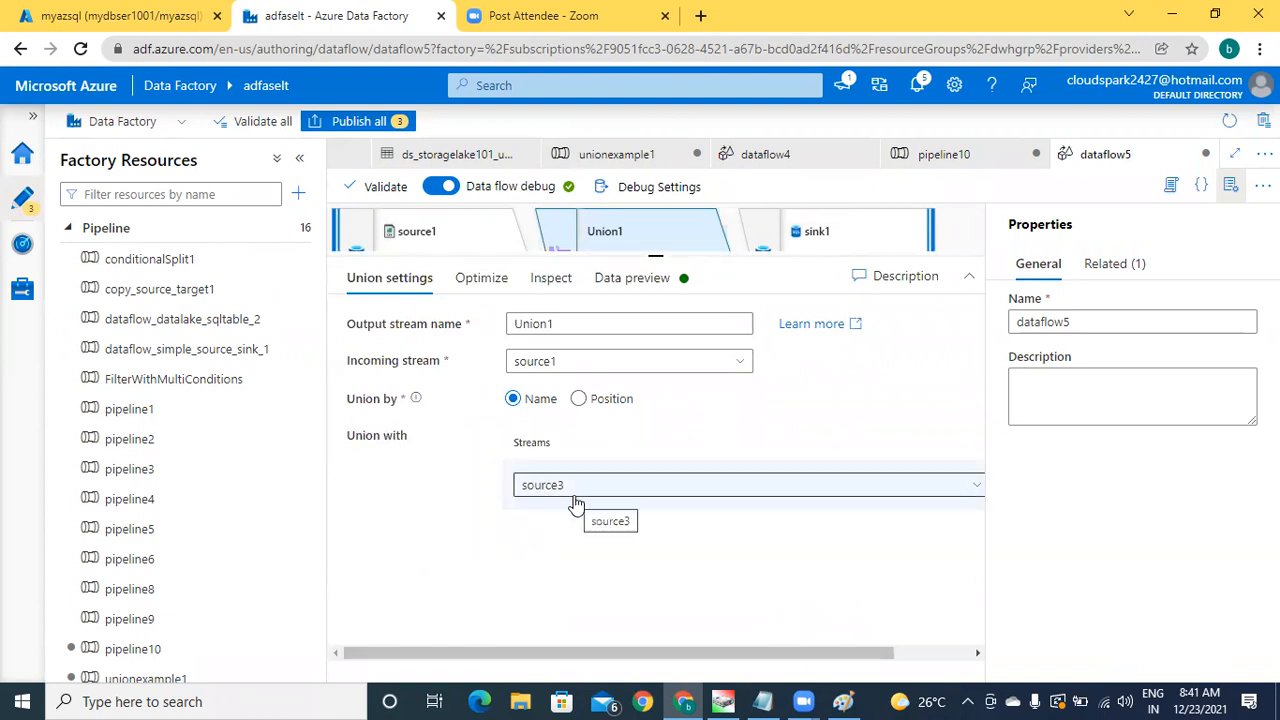
left_click_drag(655, 255, 656, 505)
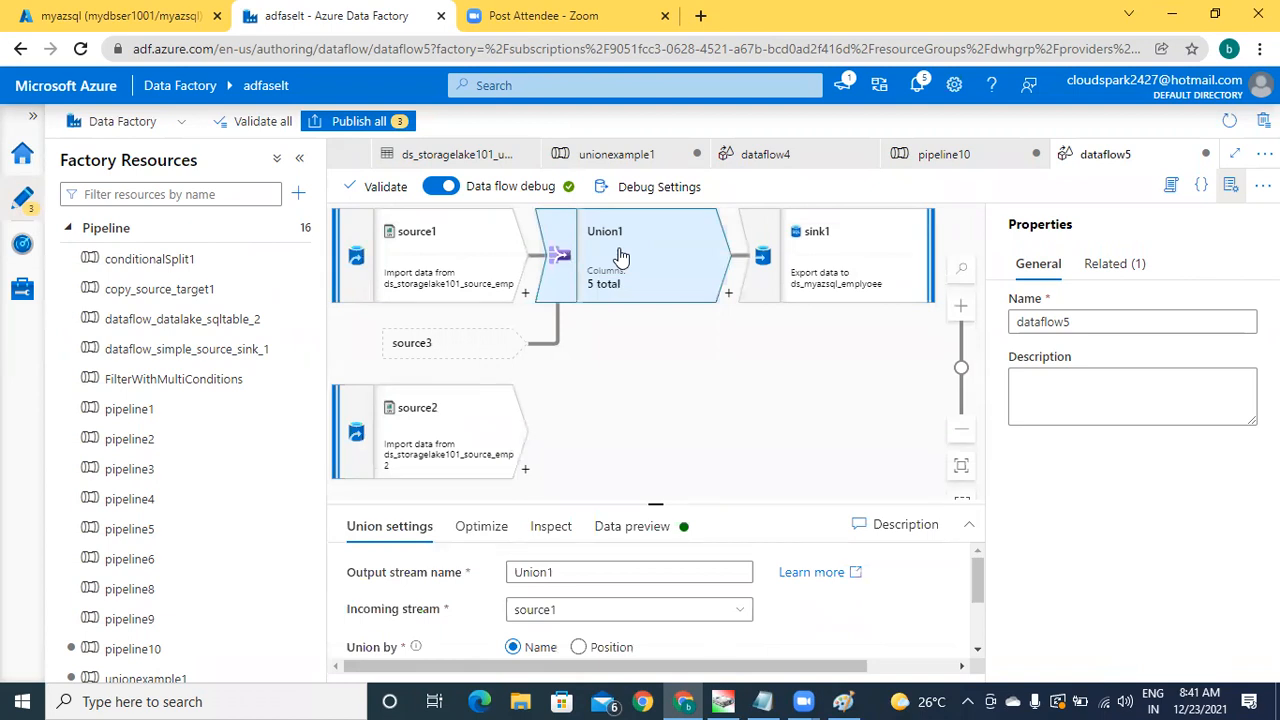
Step: Set Union1's union-with stream back to source2
left_click_drag(656, 502, 658, 252)
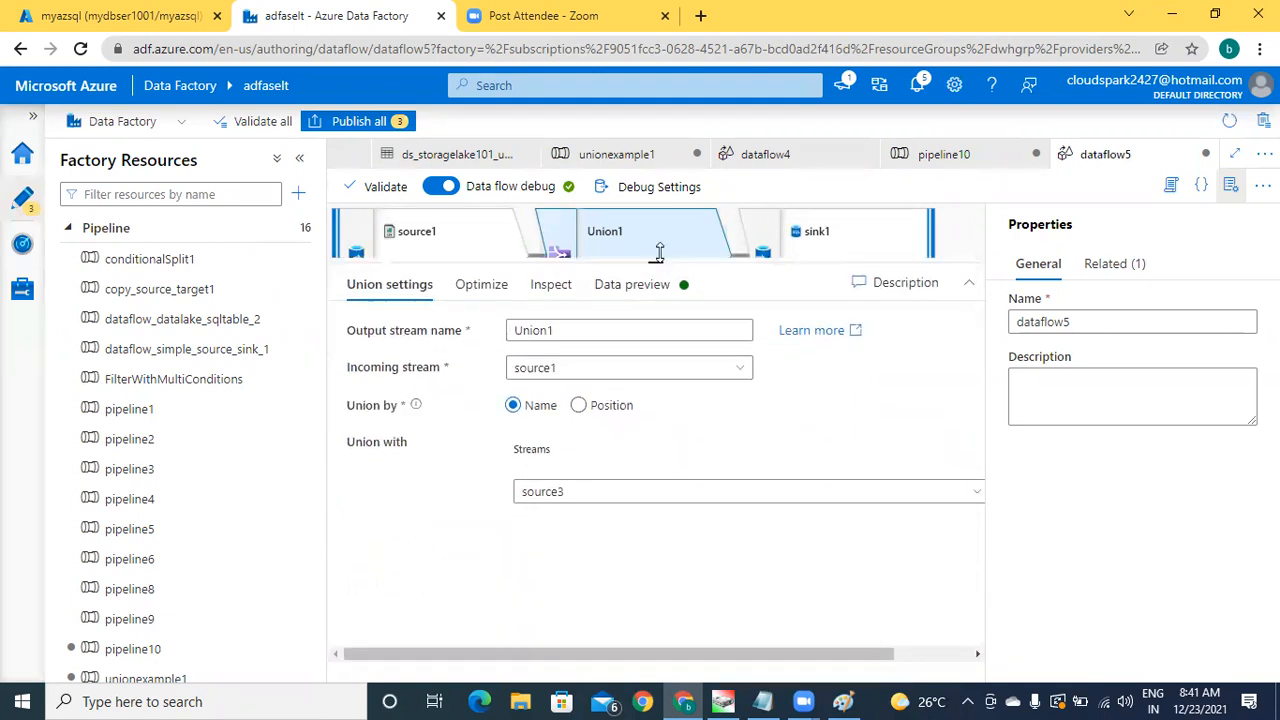
left_click(697, 488)
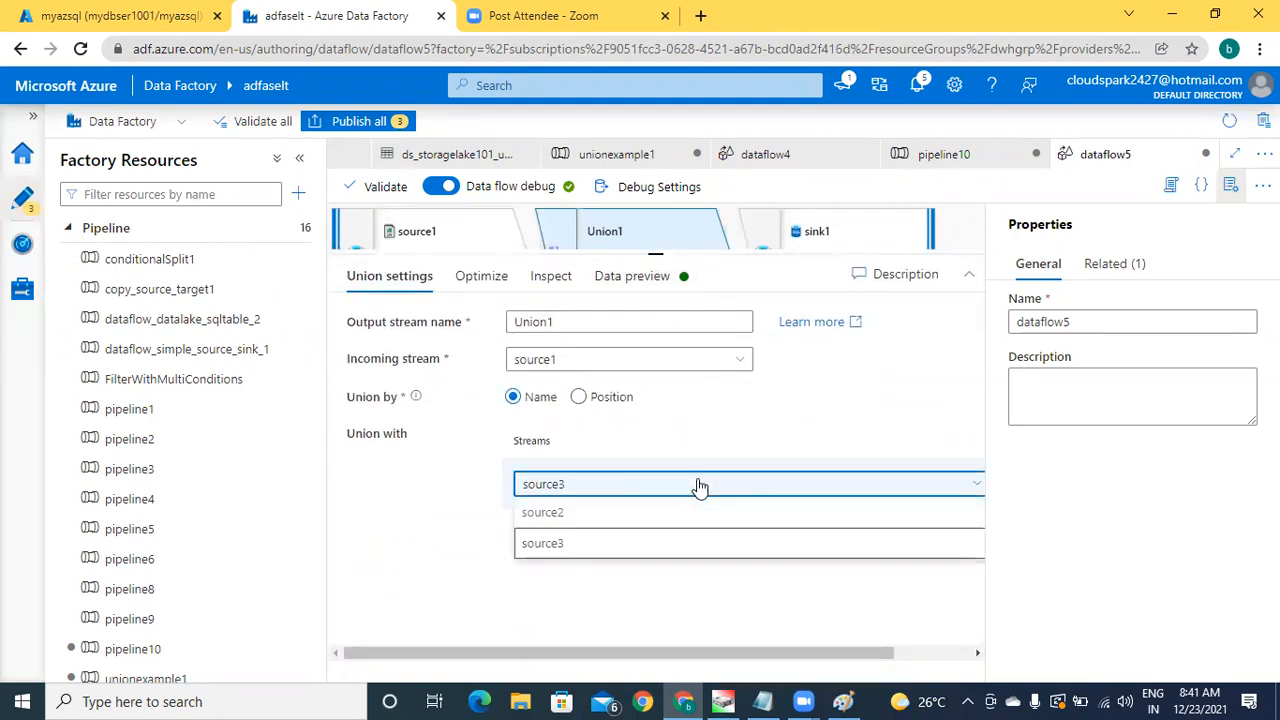
left_click(628, 524)
left_click_drag(655, 250, 651, 558)
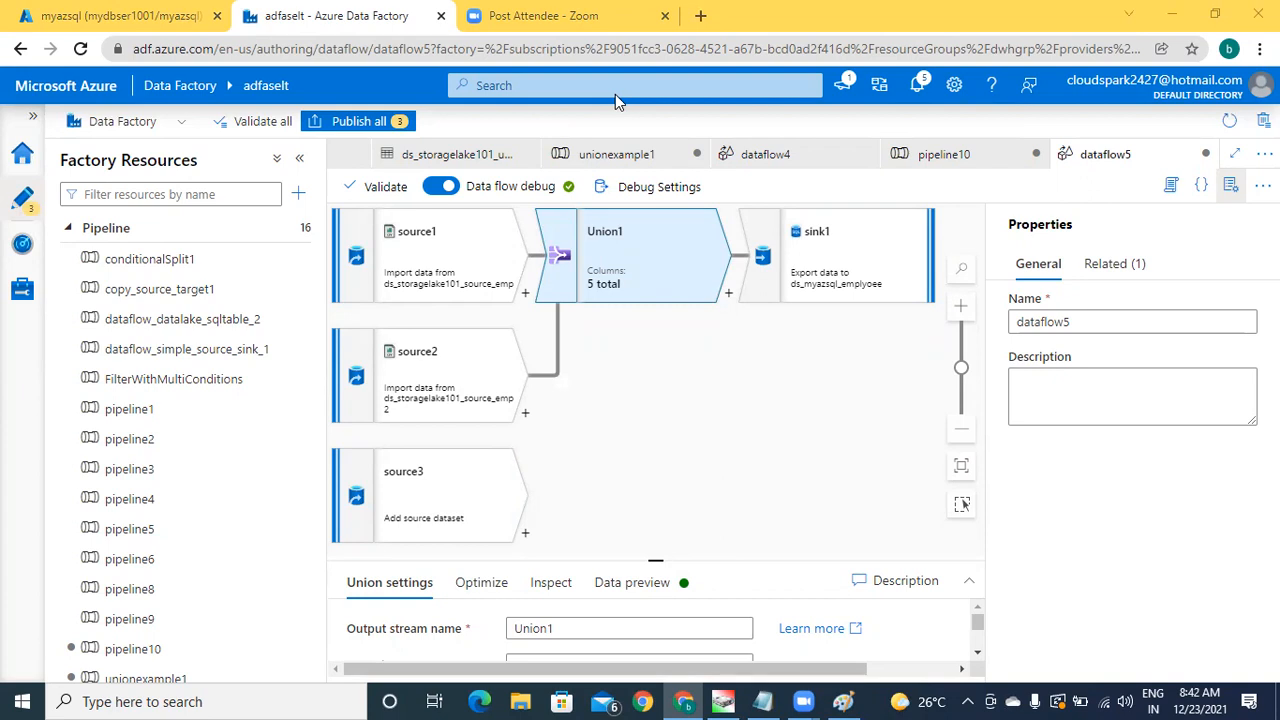
Step: Delete the sink1 transformation from the end of the data flow
left_click(895, 405)
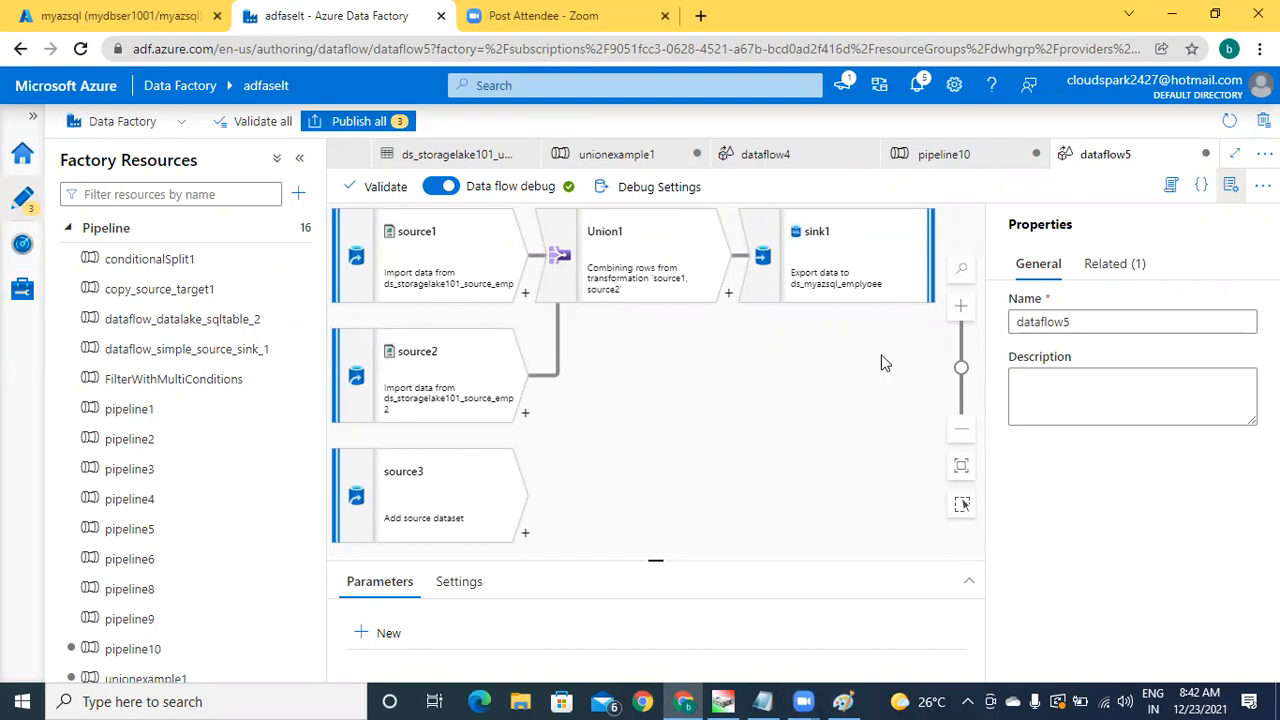
left_click(847, 284)
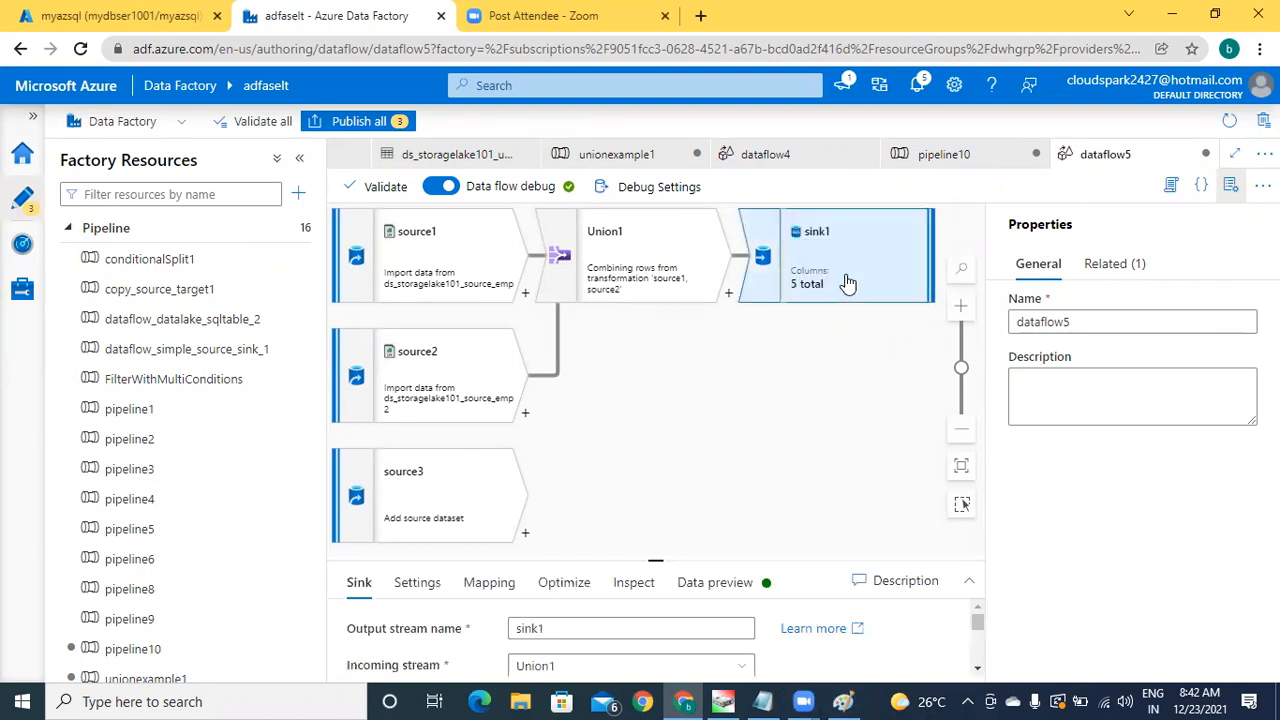
key("Delete")
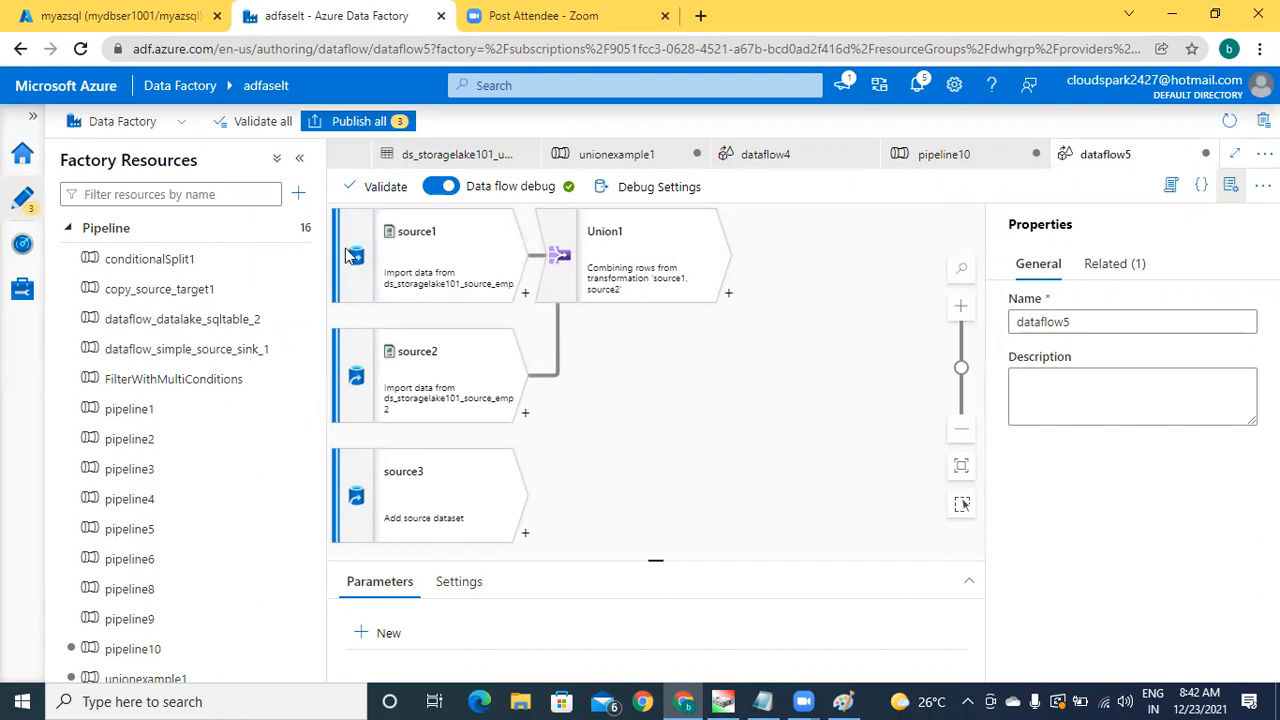
Step: Add a second Union transformation after Union1 and combine it with the source3 stream
left_click(729, 296)
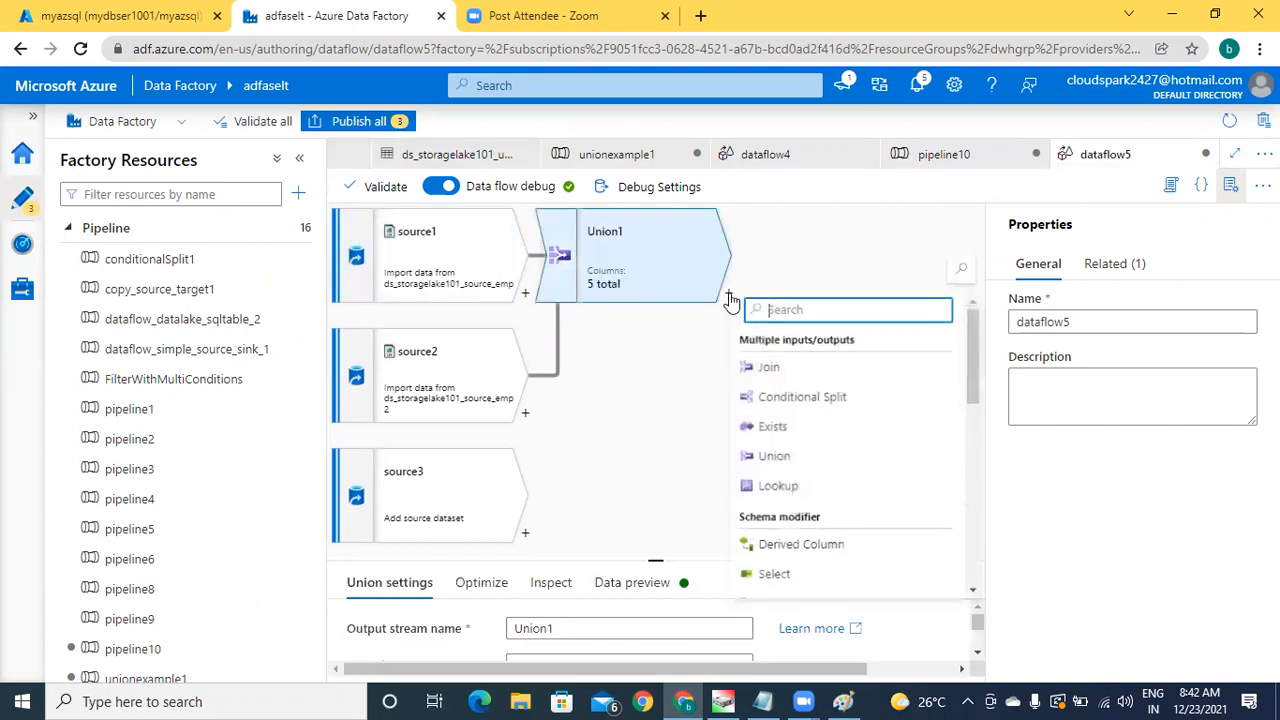
left_click(830, 477)
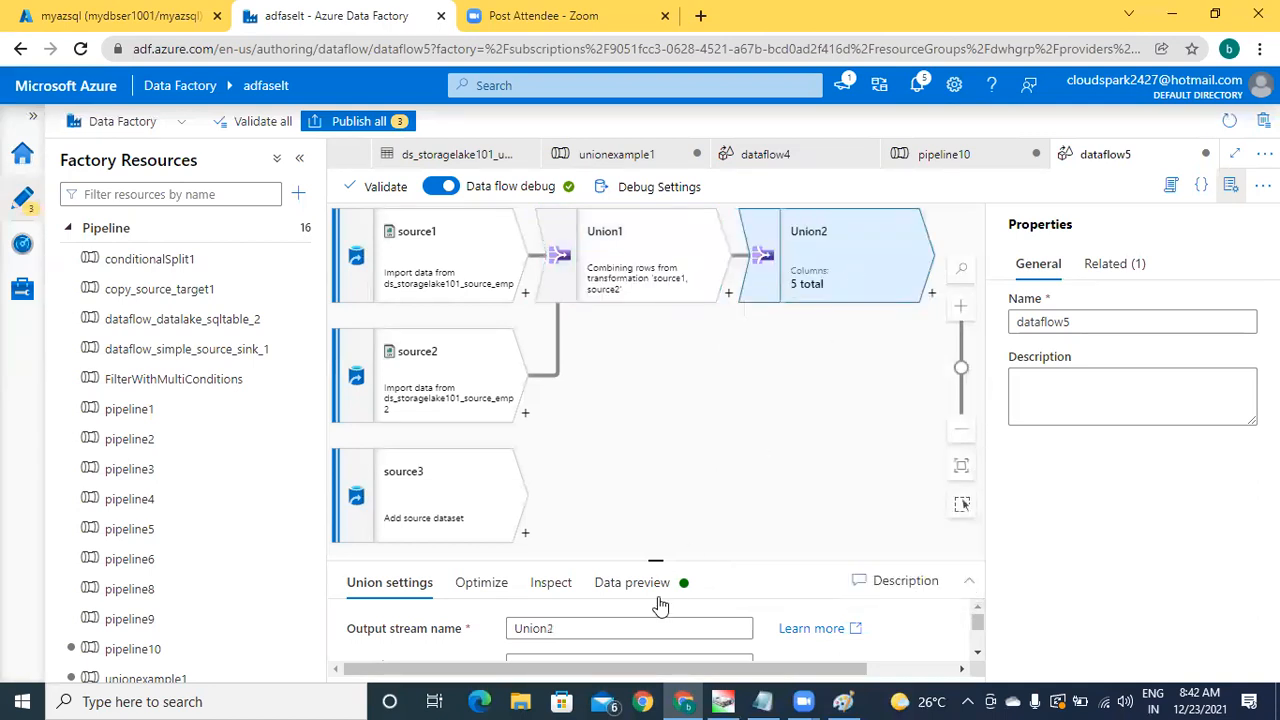
left_click_drag(655, 562, 661, 325)
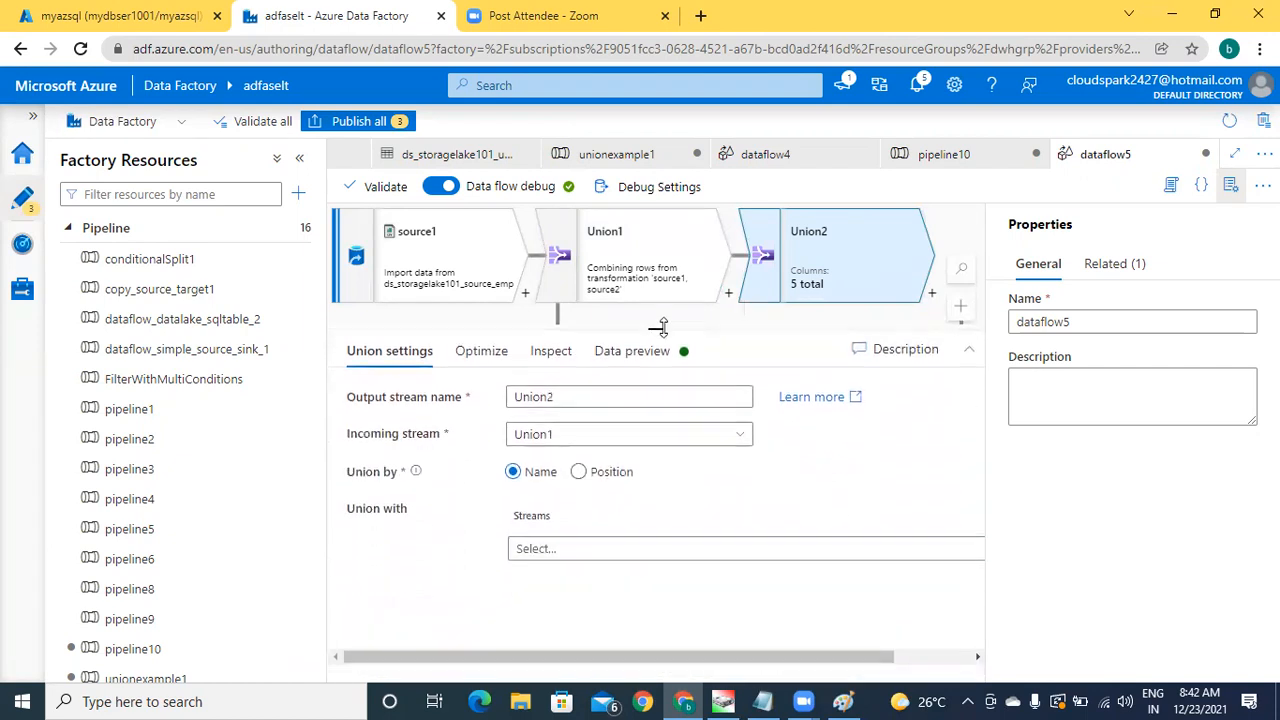
left_click(643, 550)
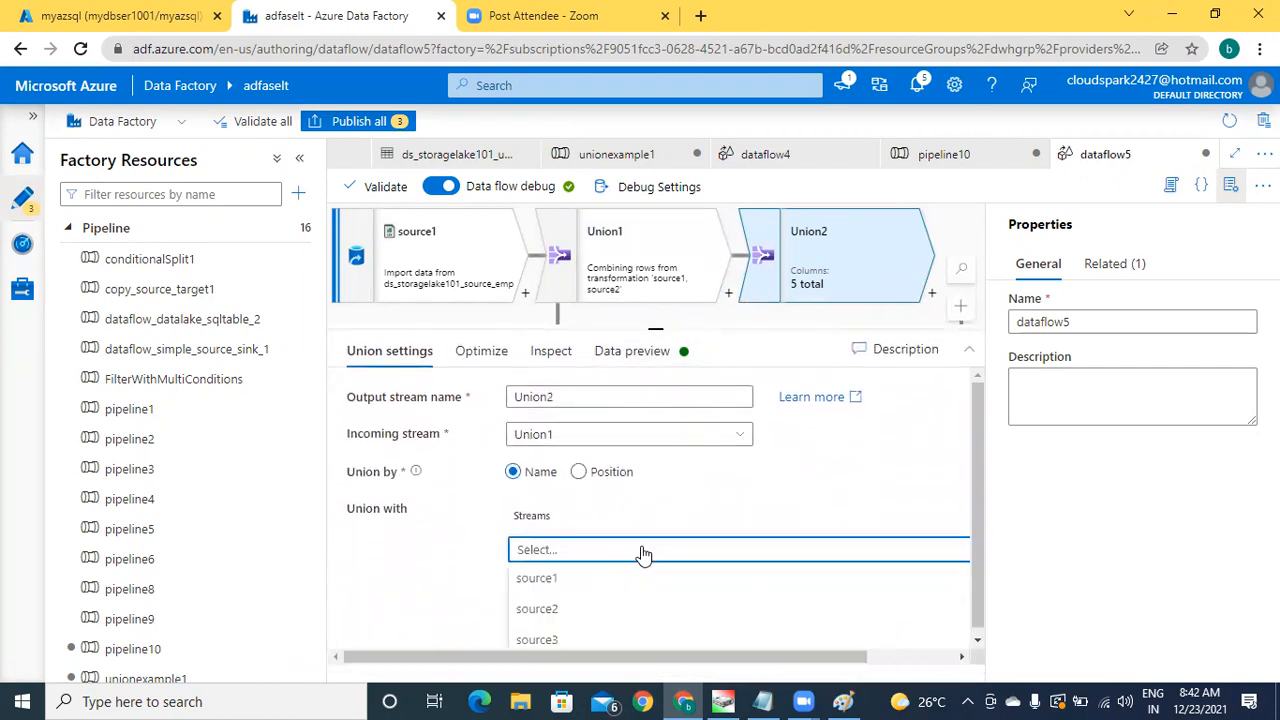
left_click(581, 638)
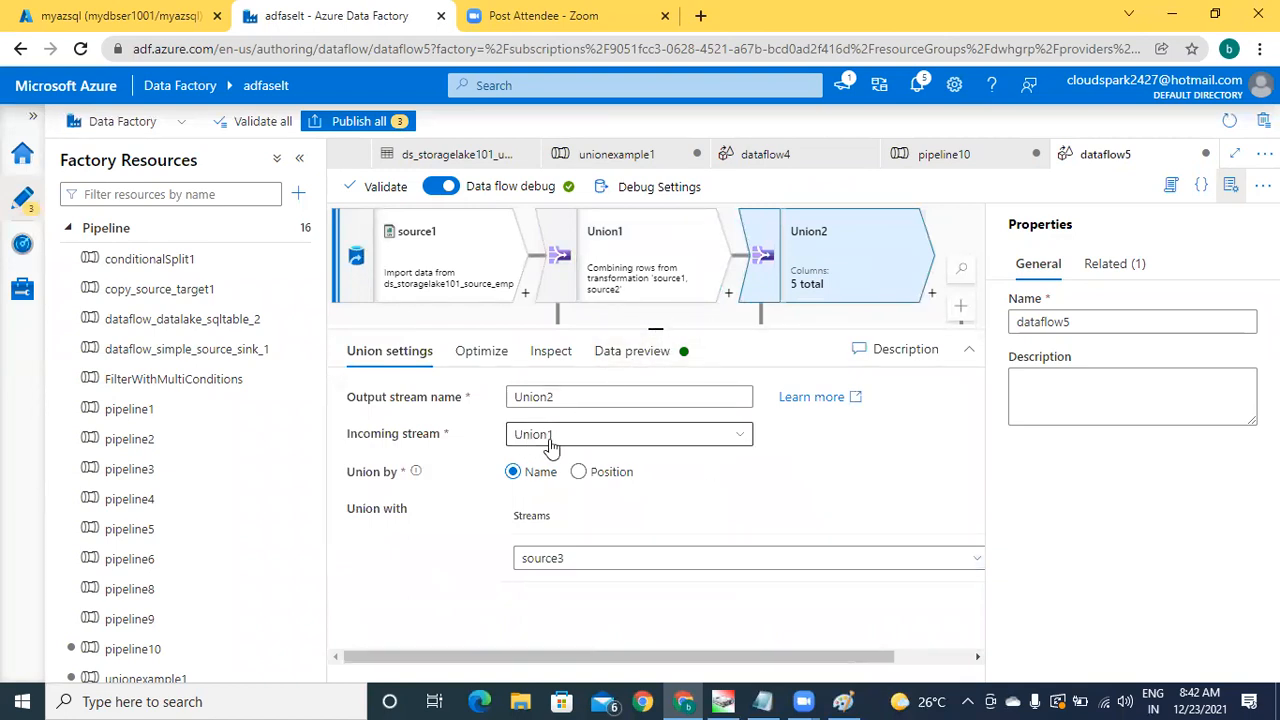
left_click_drag(655, 329, 683, 602)
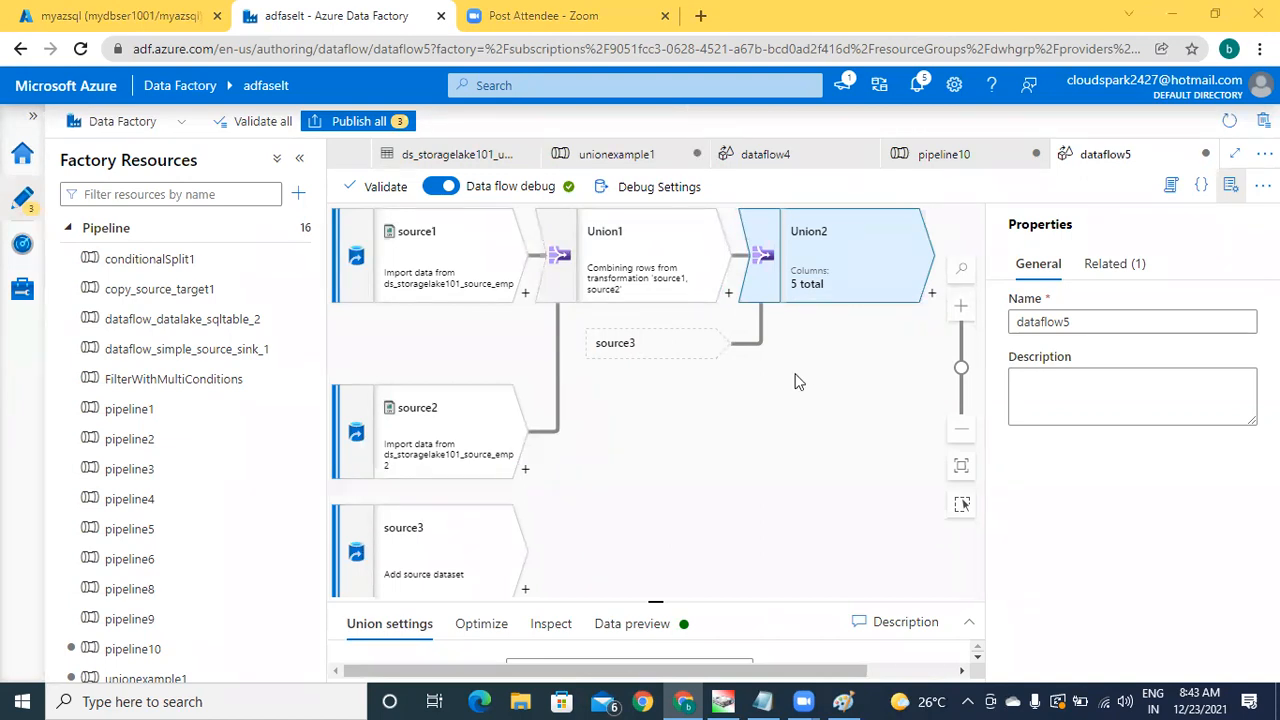
Step: Examine how Union1, source2, source3 and Union2 are connected in the data flow
left_click(628, 265)
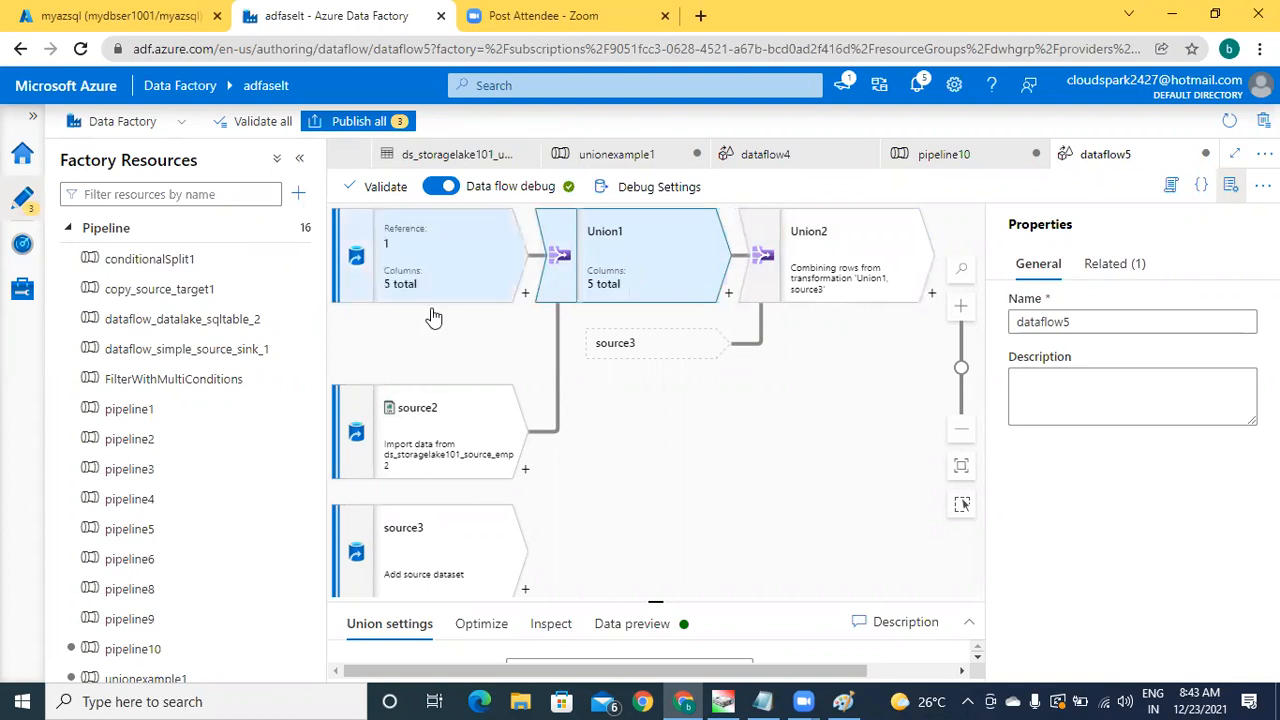
left_click(420, 412)
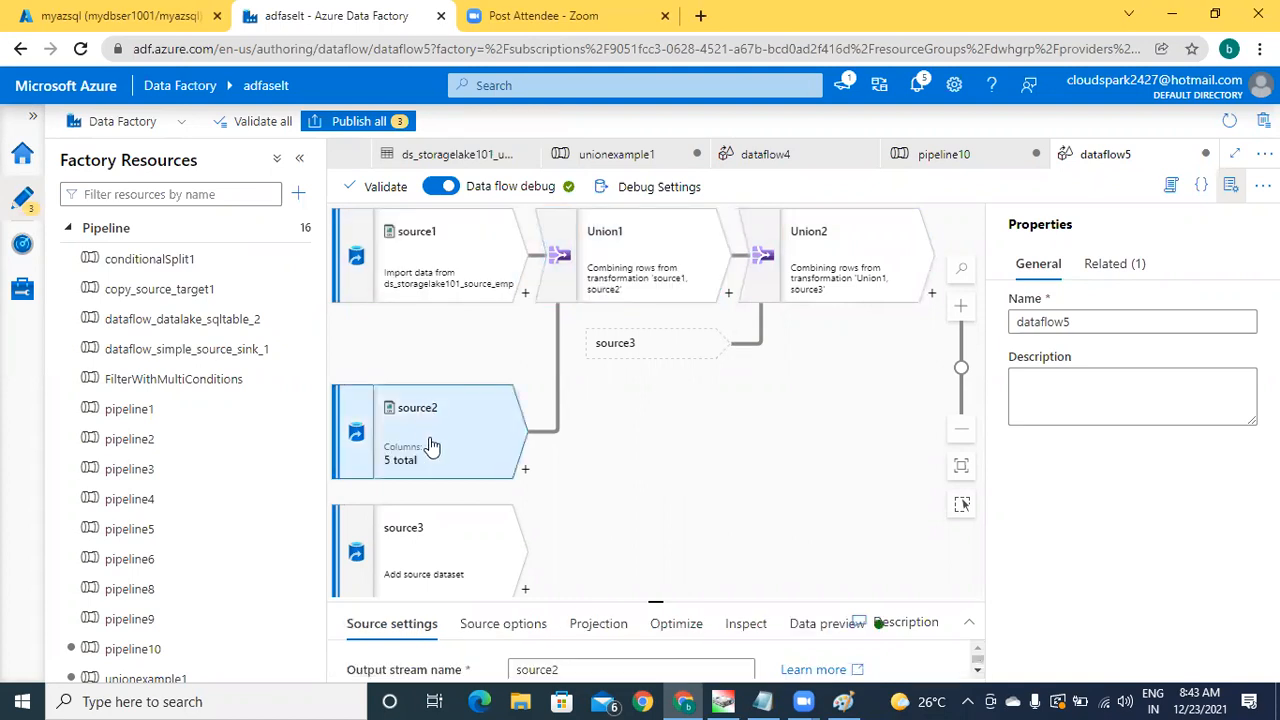
left_click(425, 547)
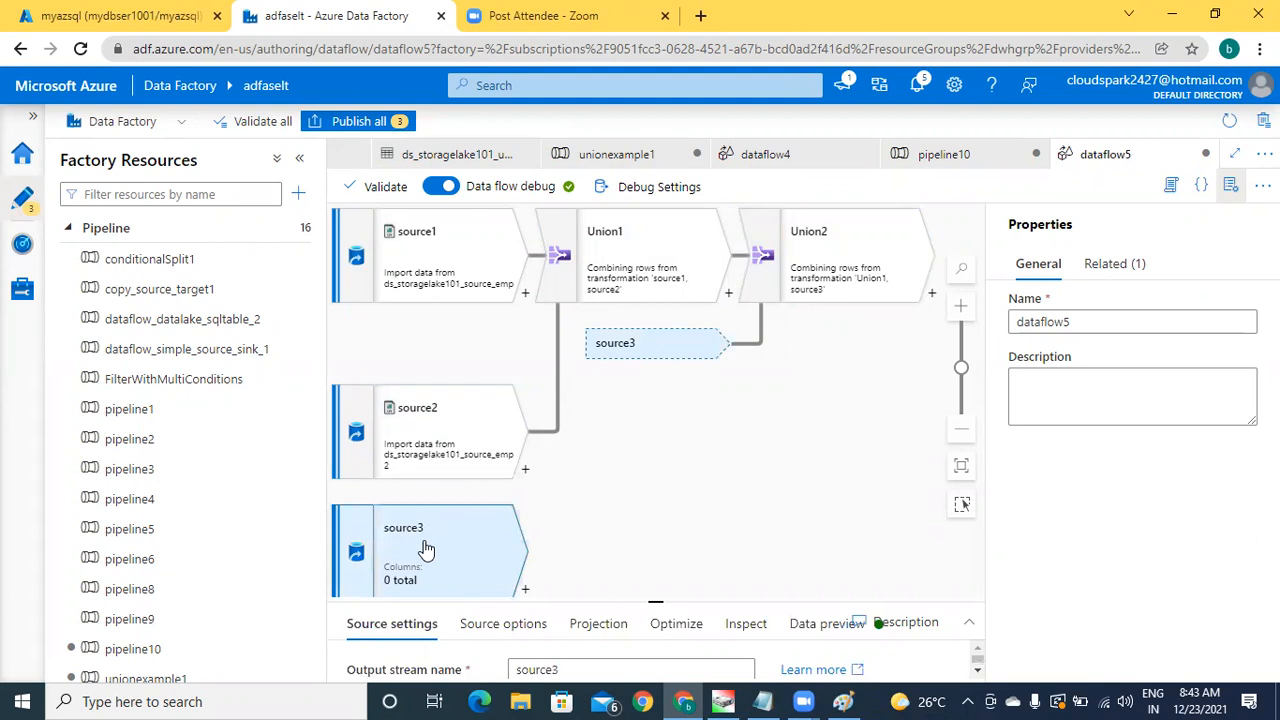
left_click(638, 270)
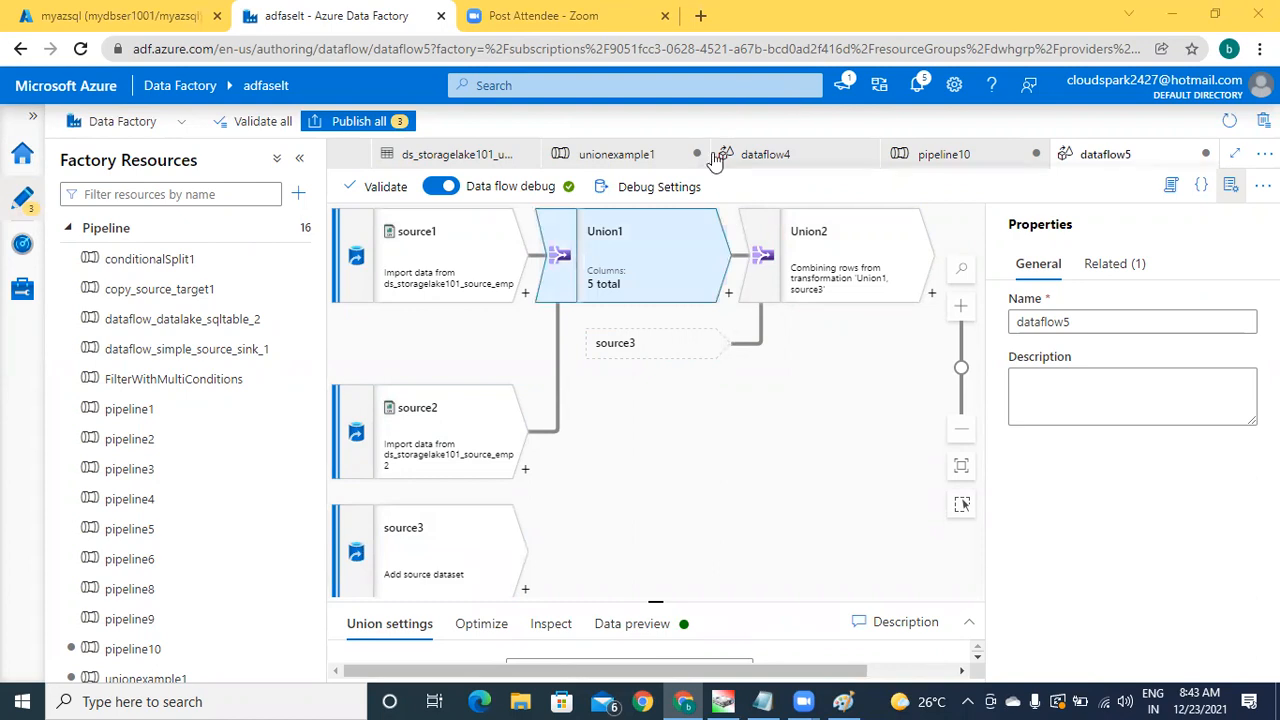
left_click(660, 350)
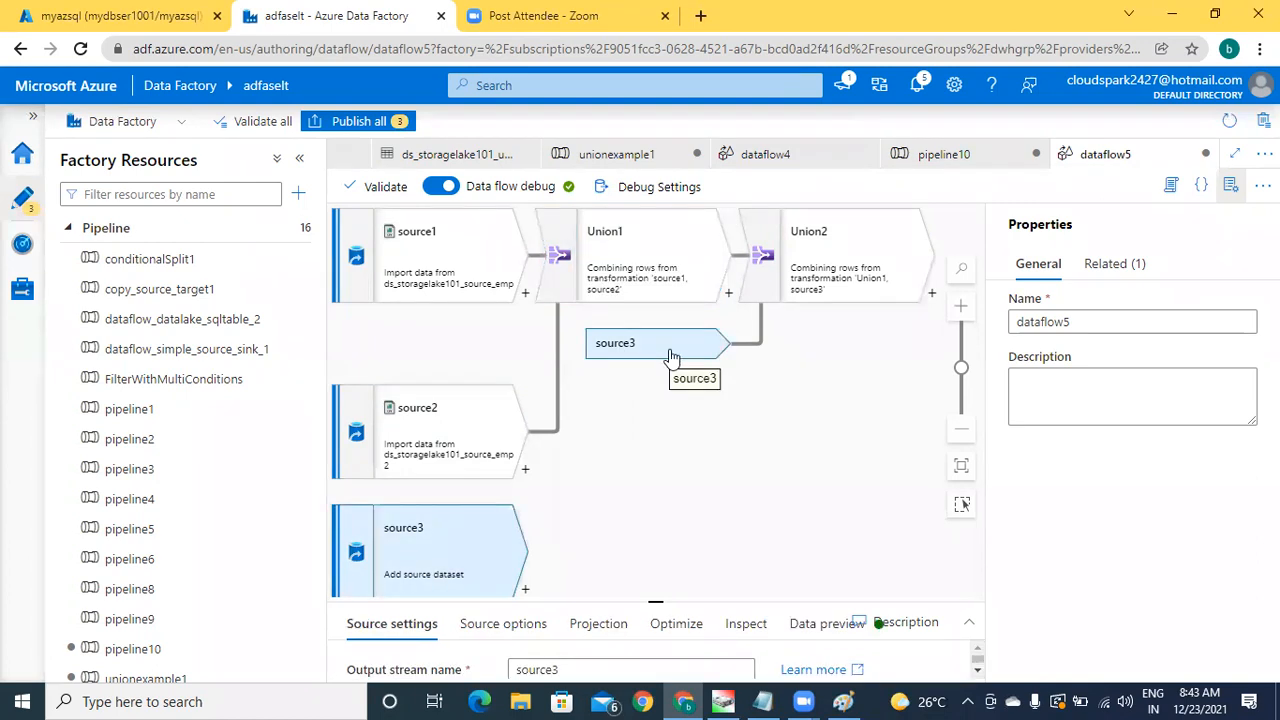
left_click(828, 258)
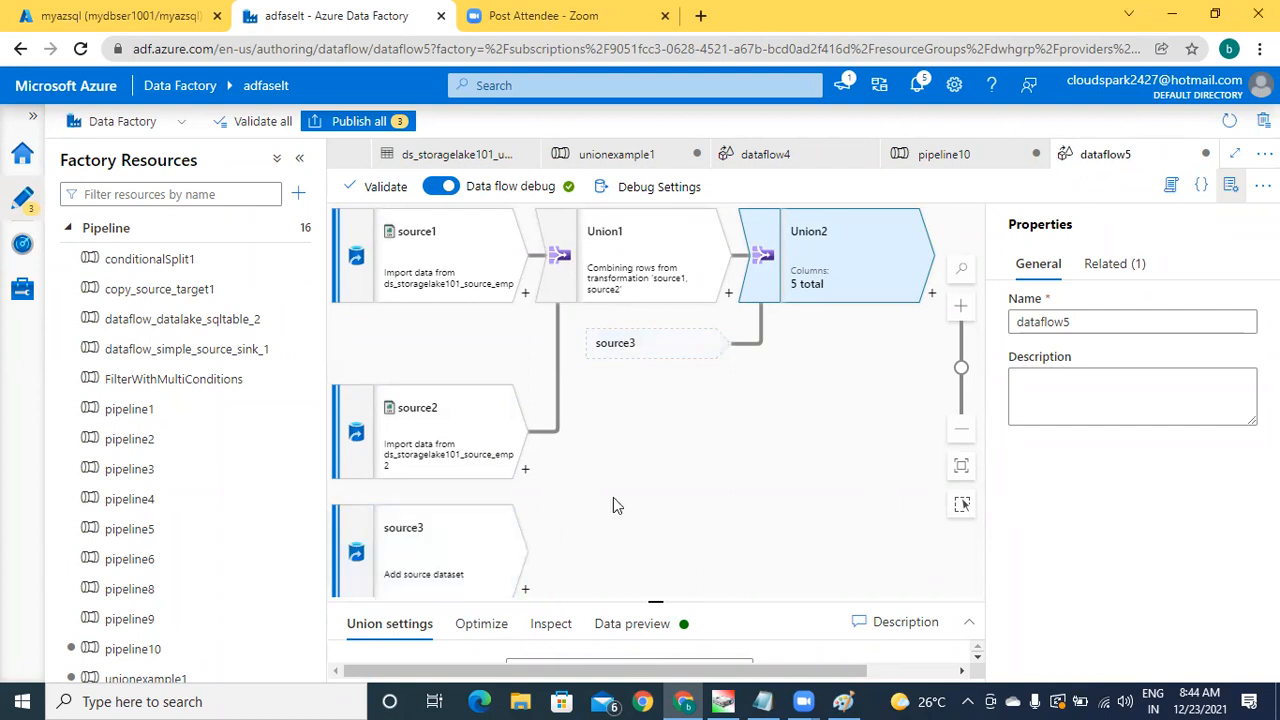
Step: Add a fourth source below source3 in the data flow
left_click_drag(443, 443, 453, 185)
left_click(480, 409)
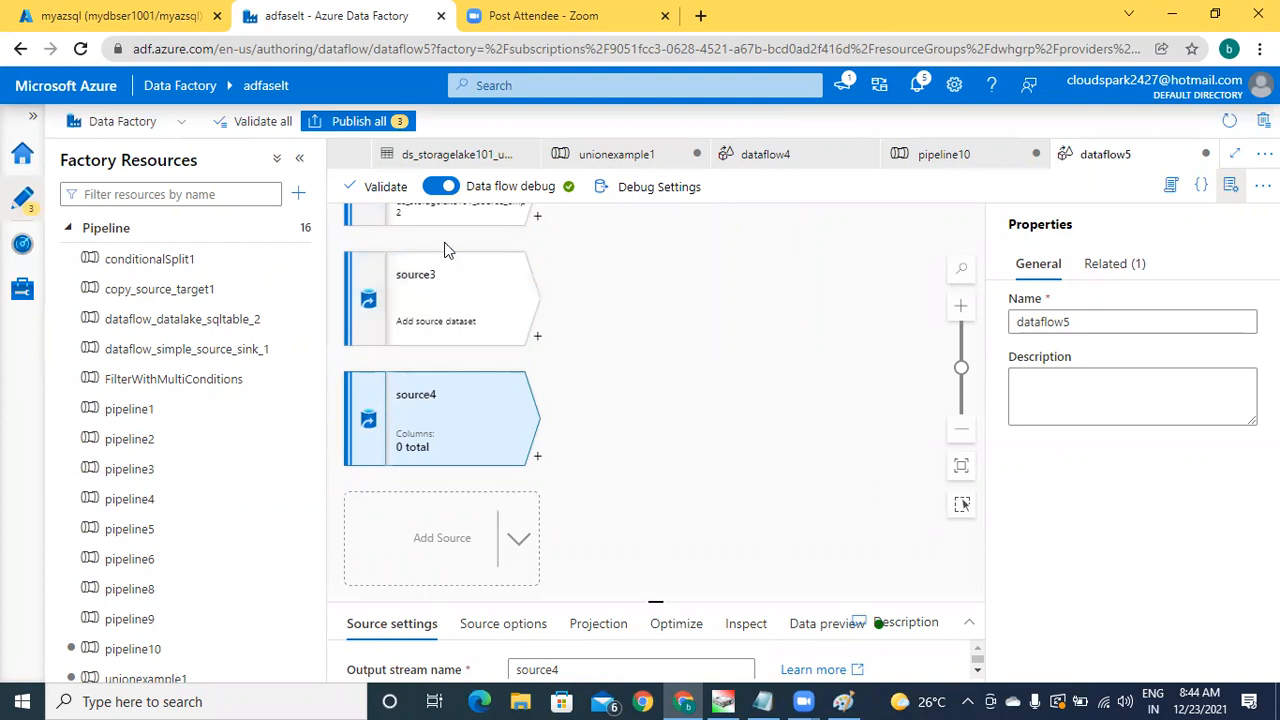
Step: Add a third Union transformation after Union2 and combine it with the source4 stream
scroll(445, 249, "up", 5)
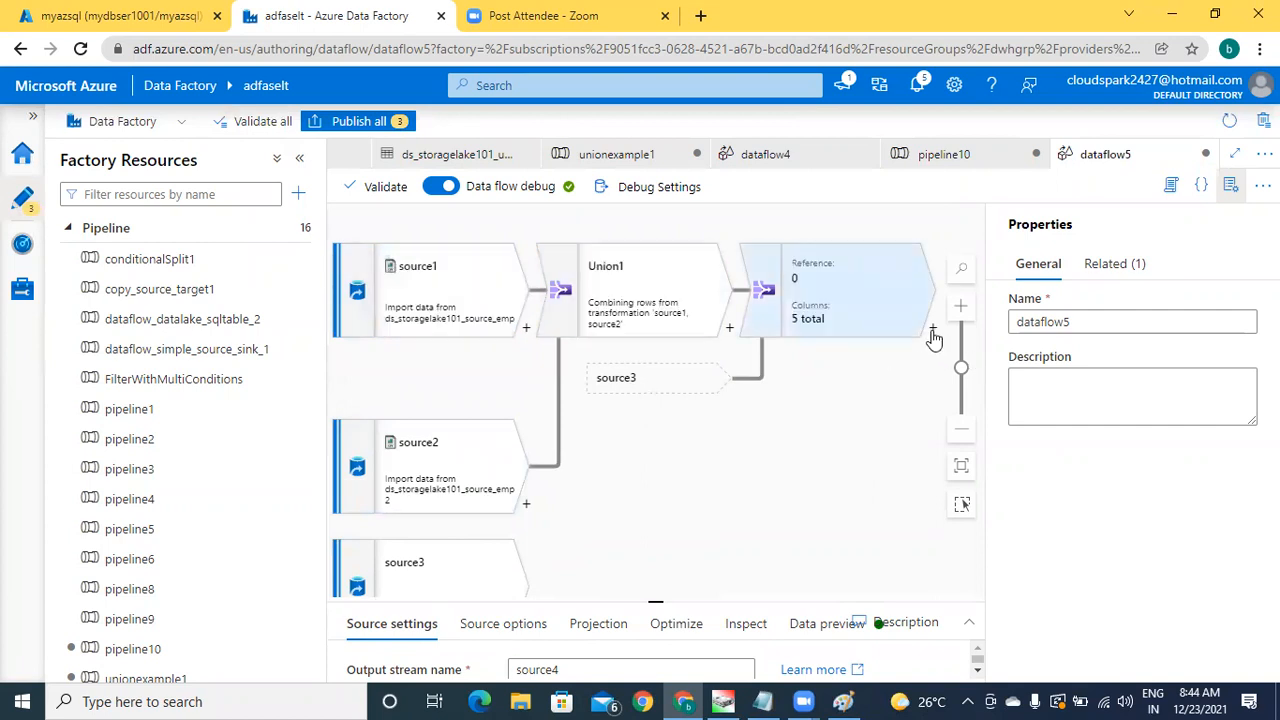
left_click(933, 332)
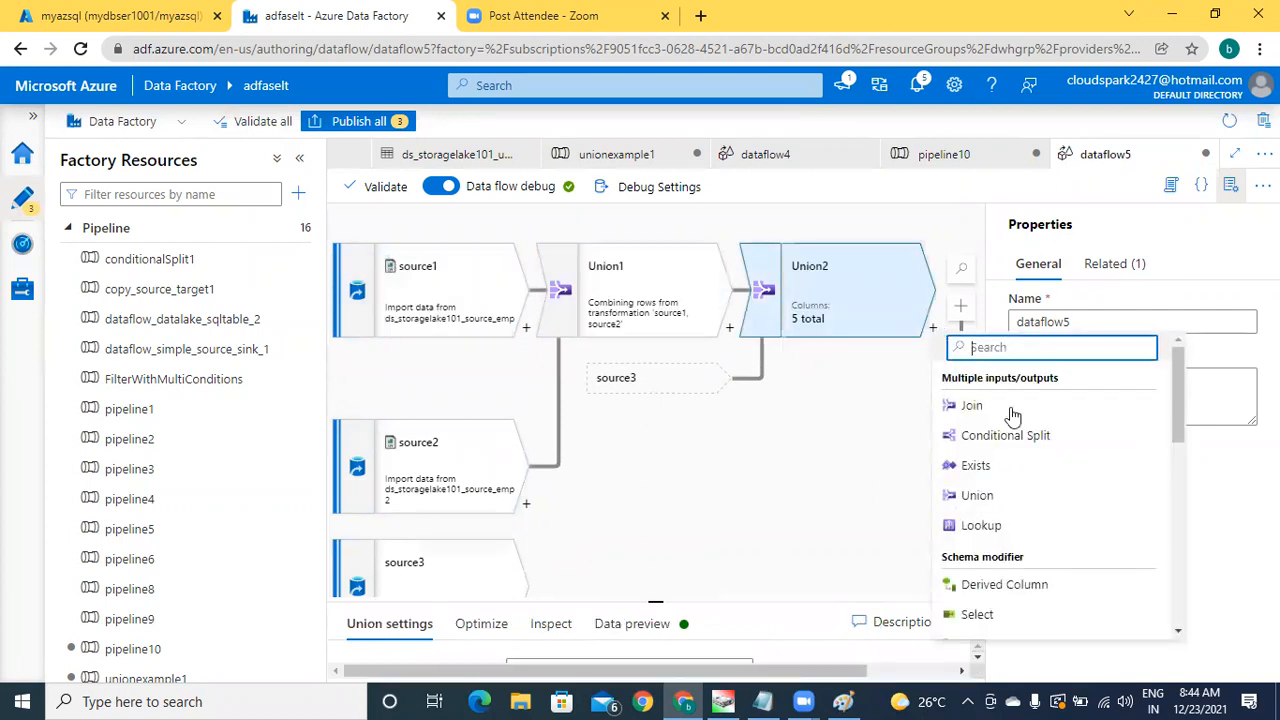
left_click(978, 495)
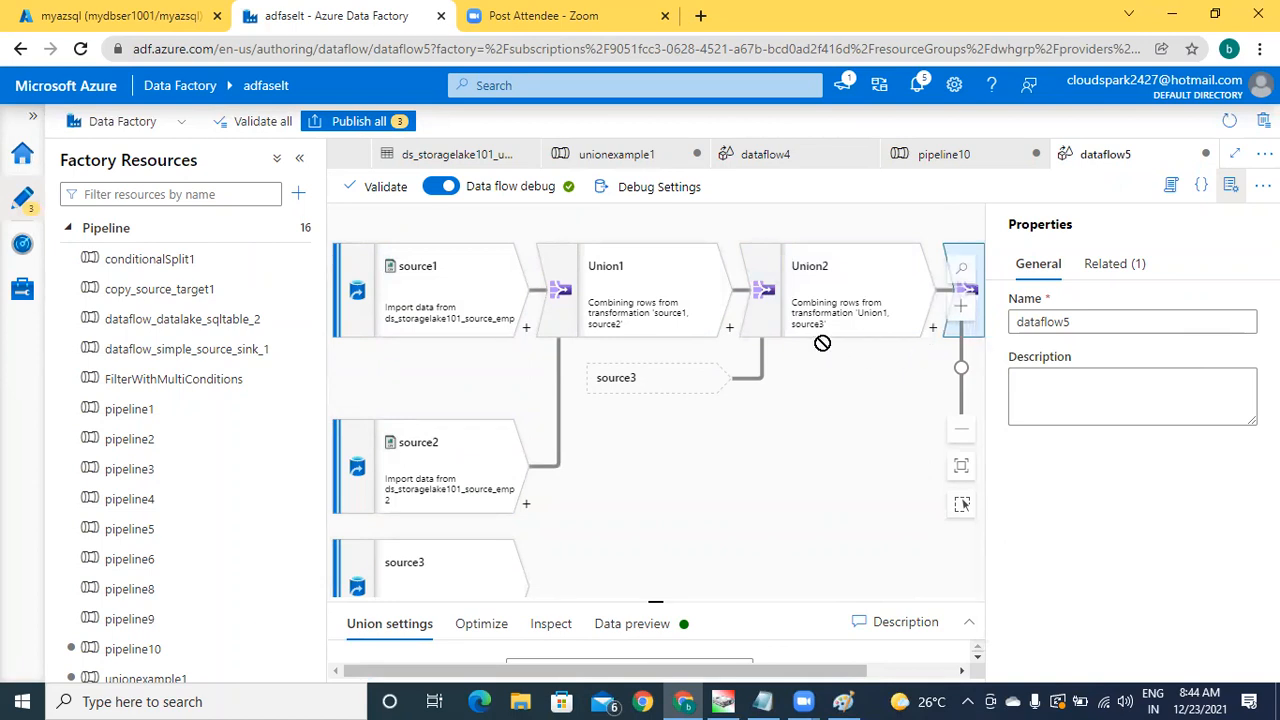
left_click_drag(975, 260, 773, 295)
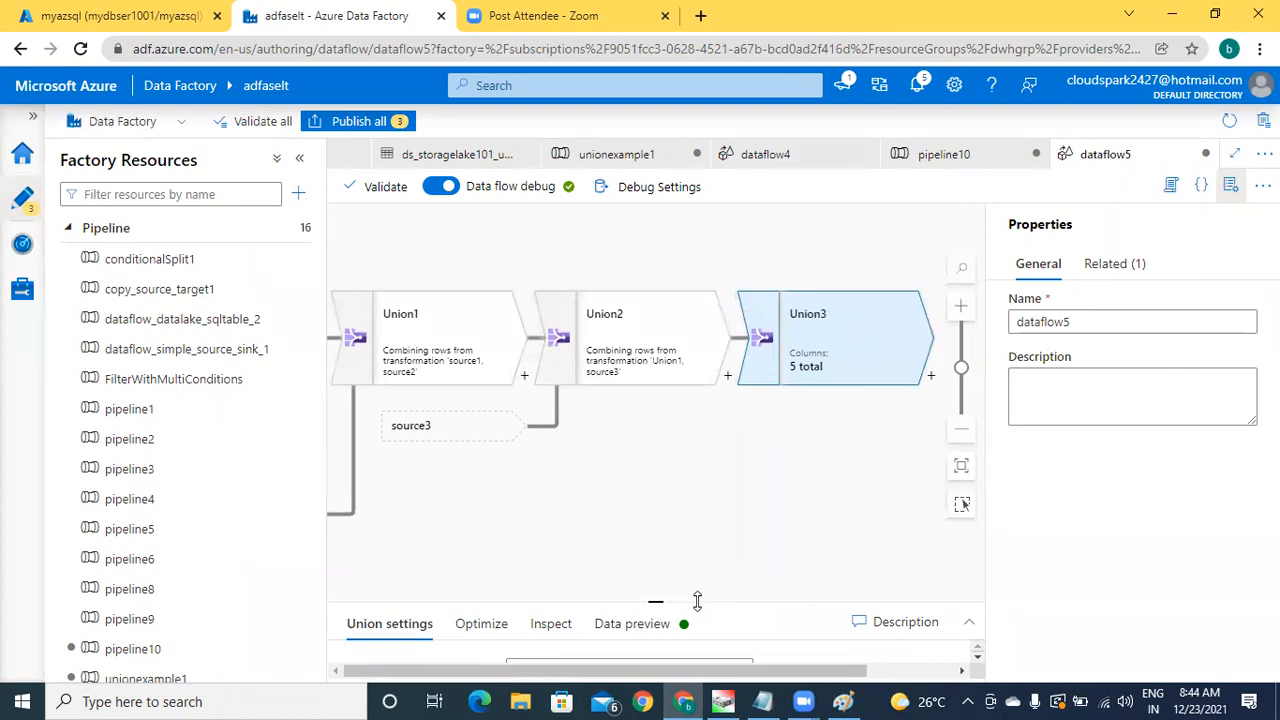
left_click_drag(653, 598, 655, 330)
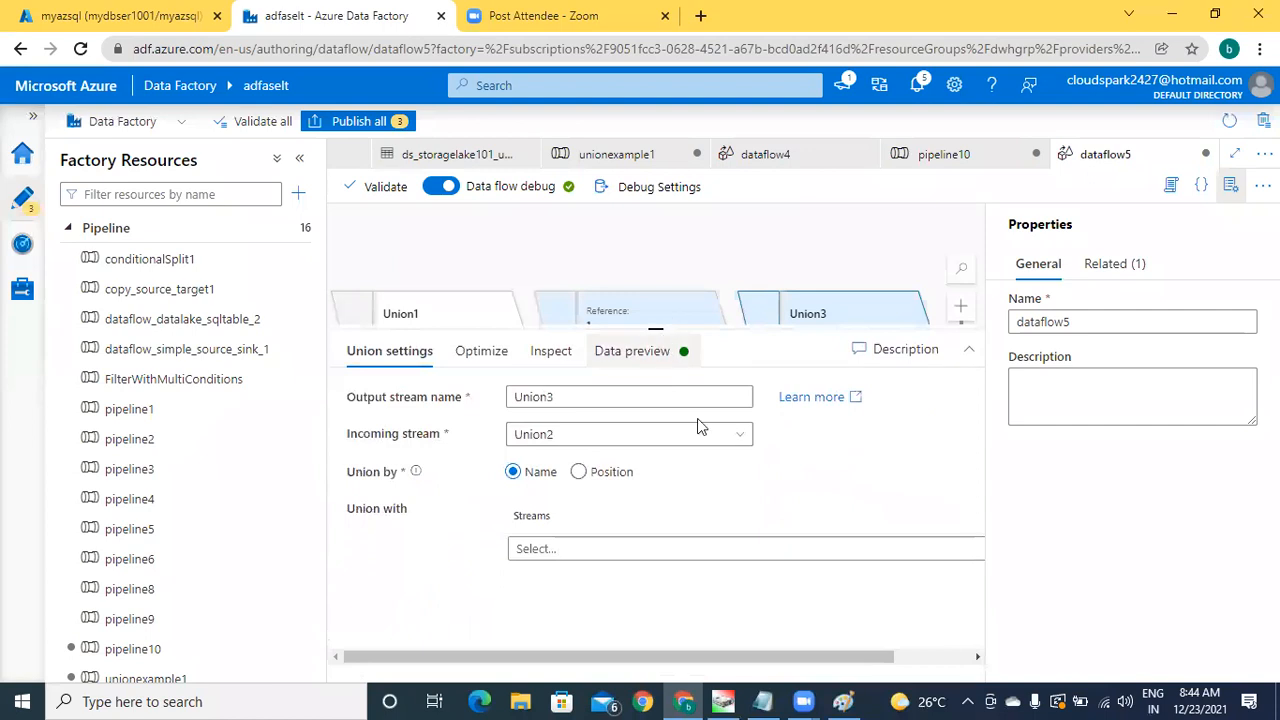
left_click(636, 550)
scroll(645, 570, "down", 3)
left_click(645, 610)
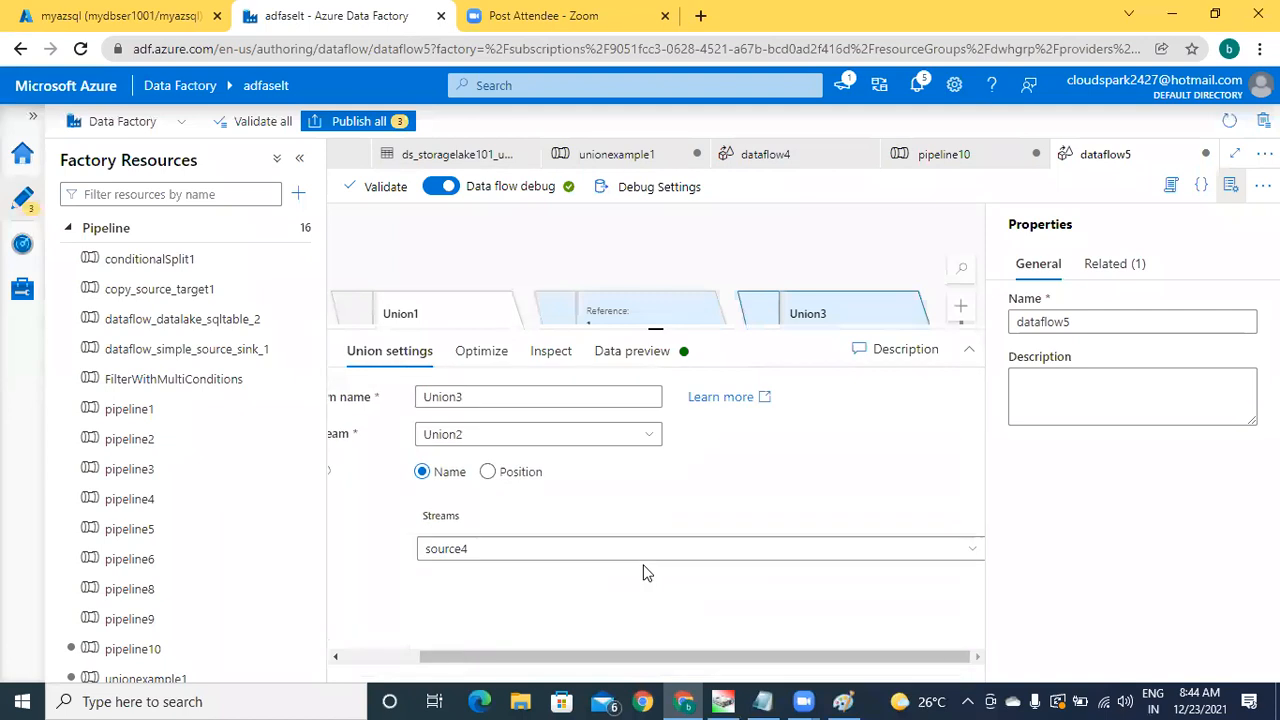
left_click_drag(657, 325, 655, 640)
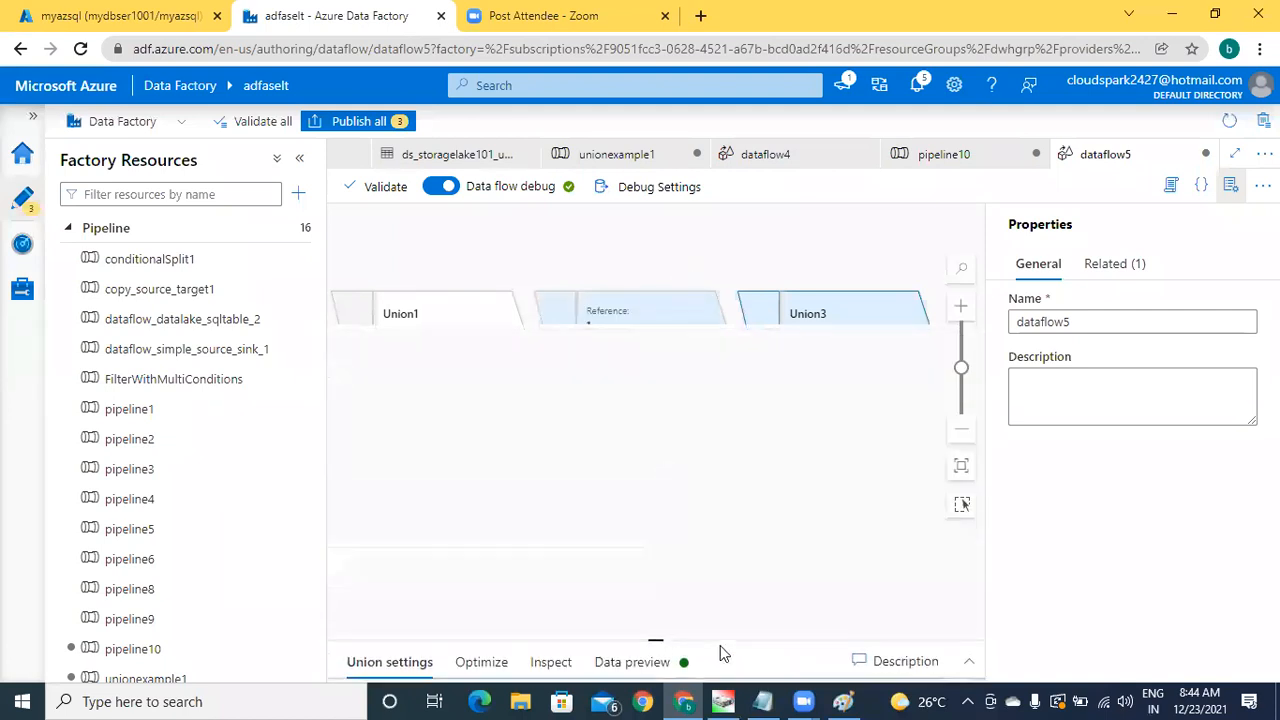
left_click(785, 500)
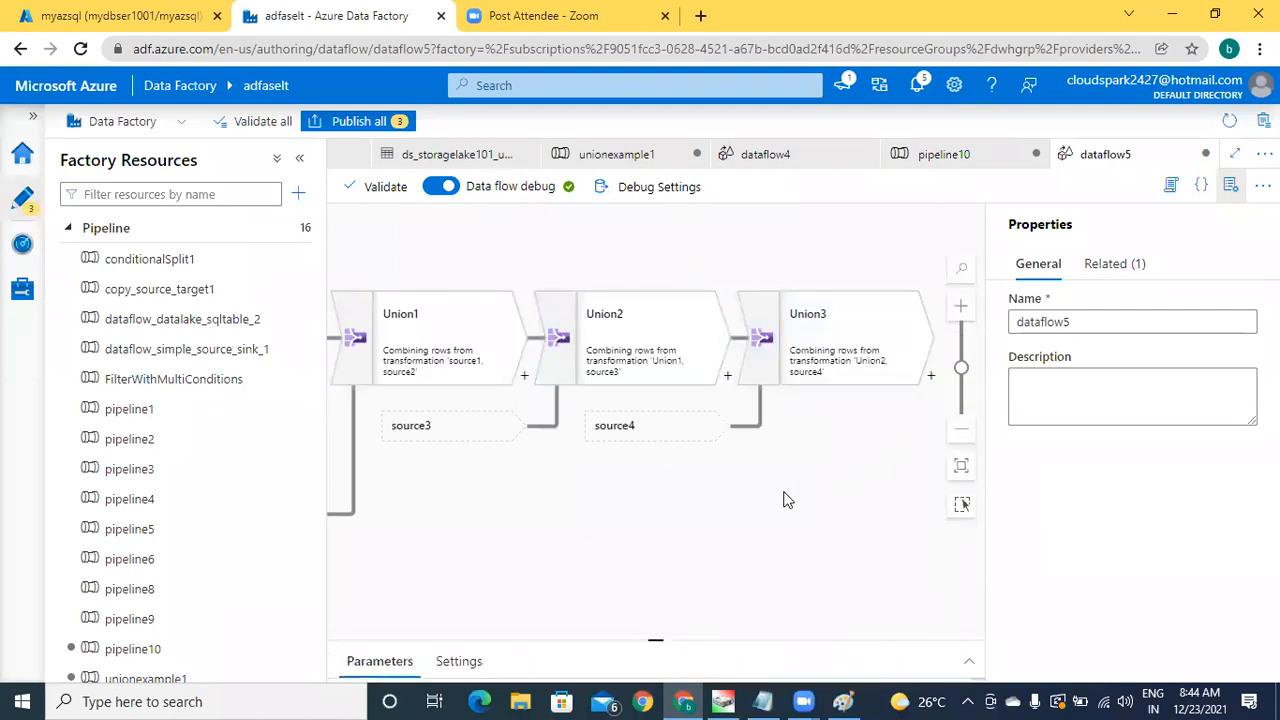
Step: Review Union2, Union3 and the source streams that feed the union chain
left_click(651, 342)
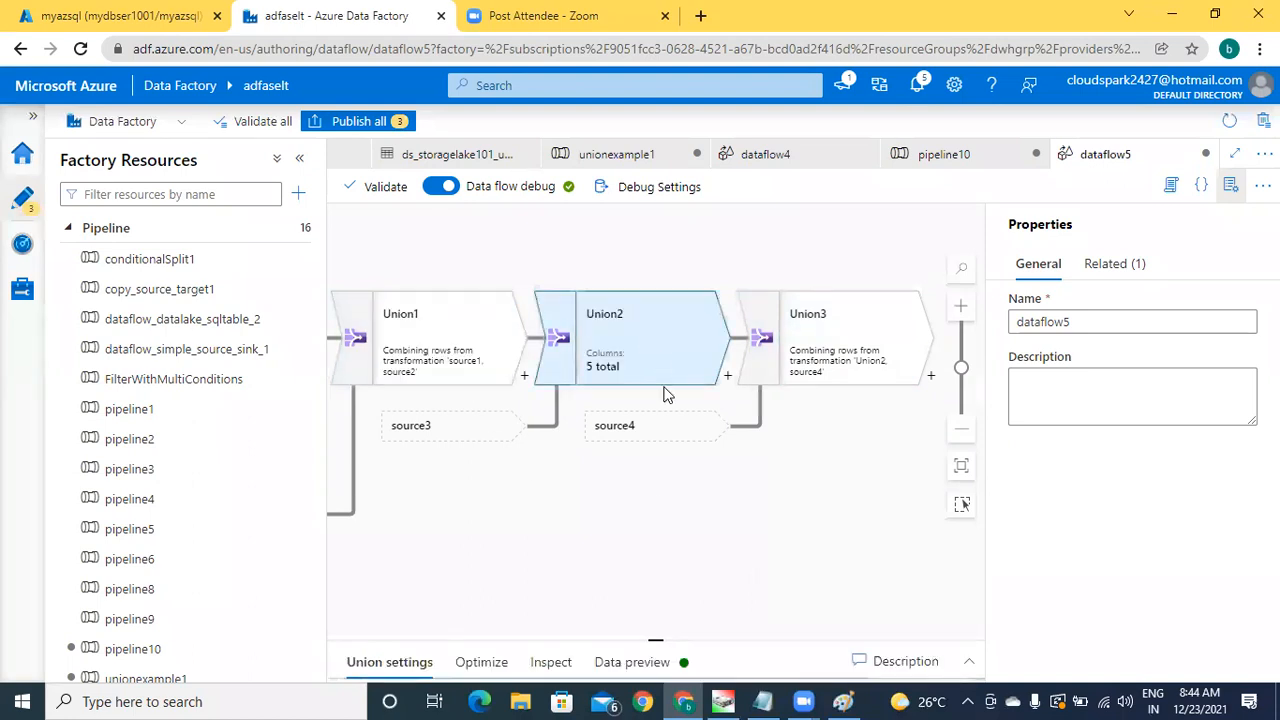
left_click(815, 349)
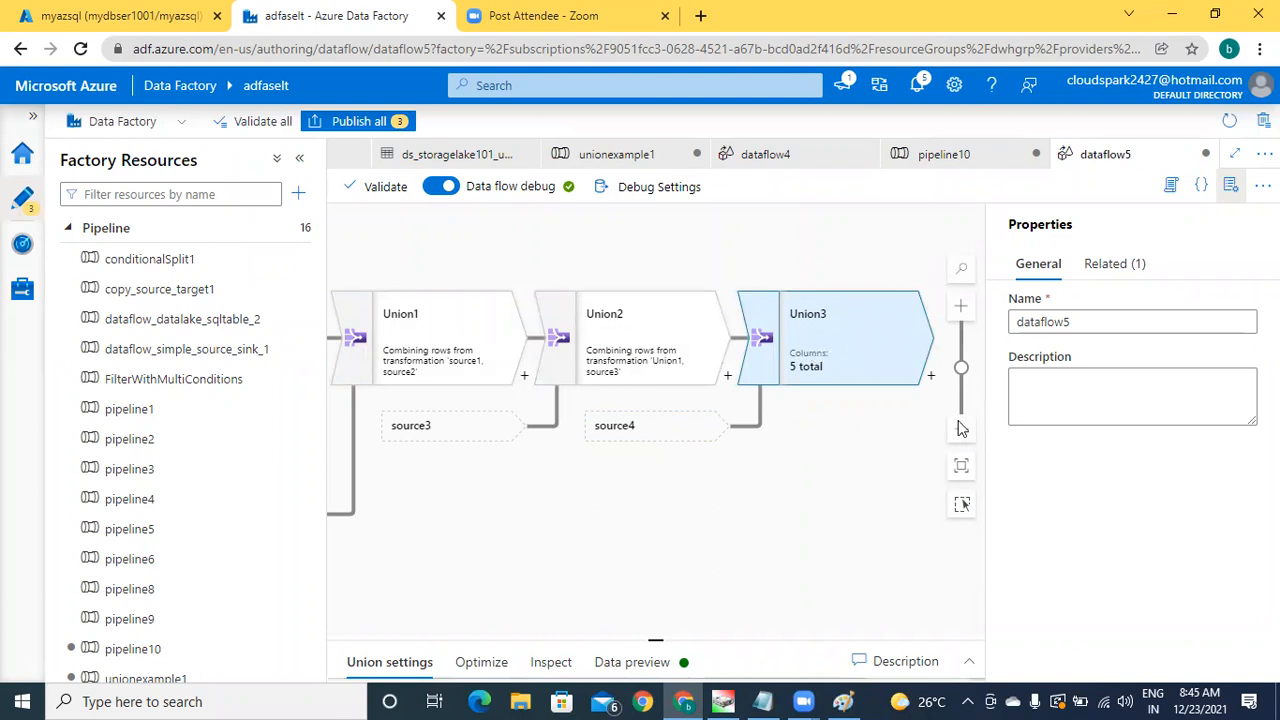
left_click(836, 511)
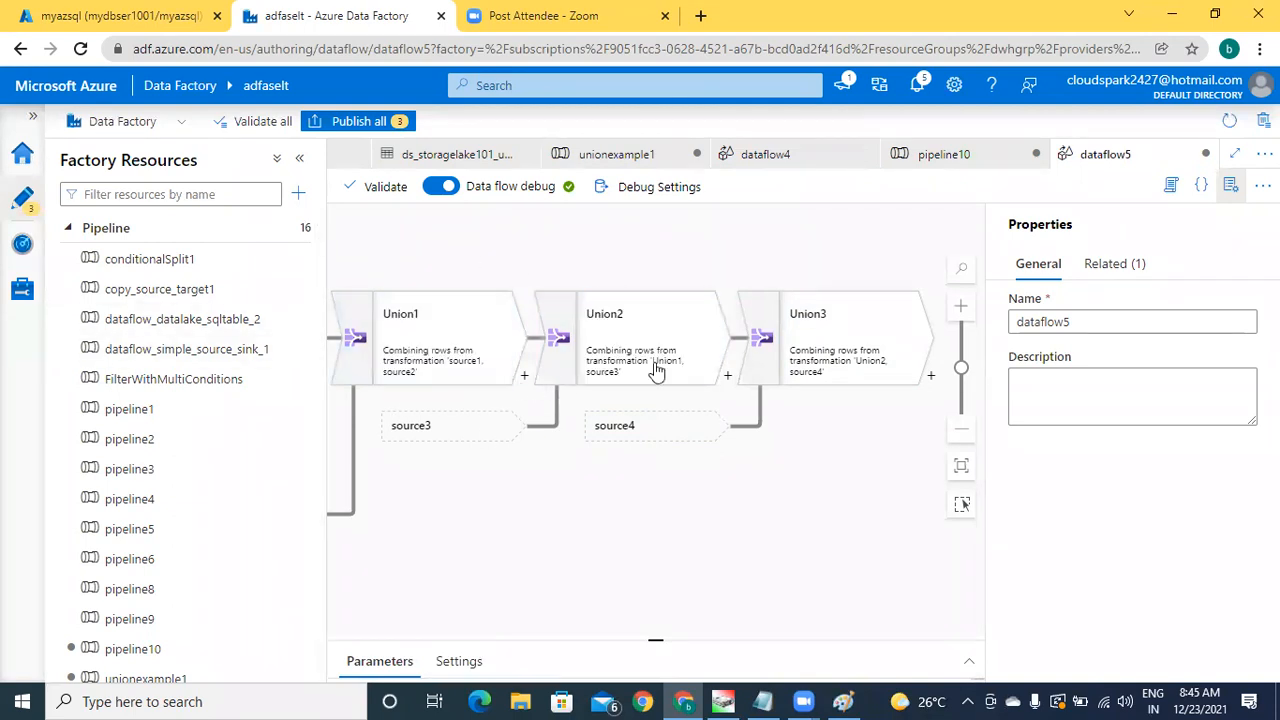
left_click_drag(834, 346, 1023, 244)
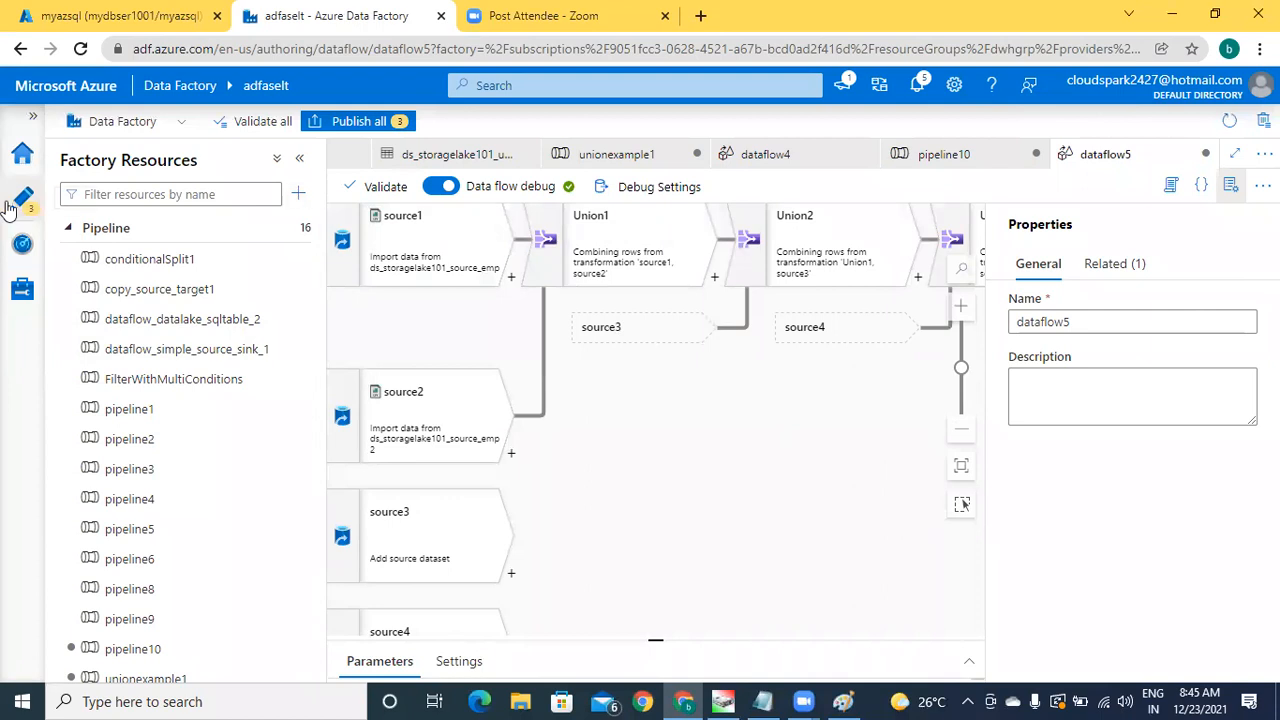
Step: Create a new pipeline in the factory and place a Data flow activity on its canvas
left_click(224, 193)
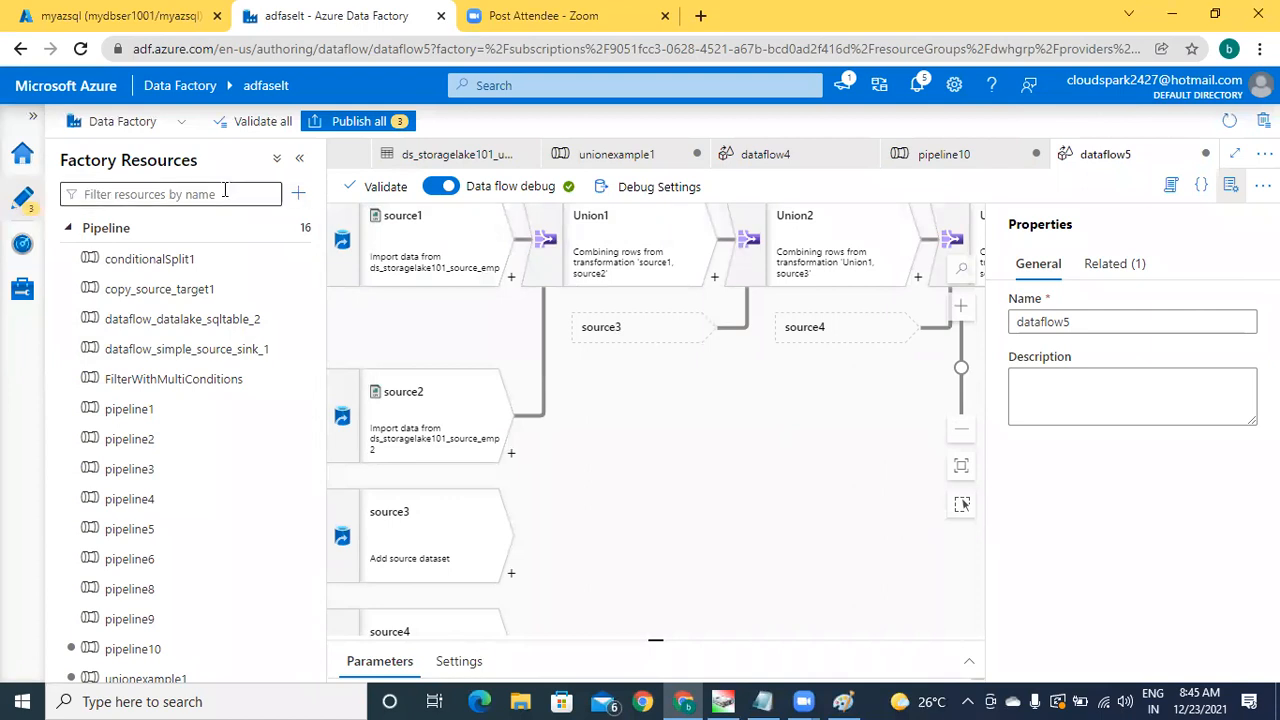
left_click(305, 230)
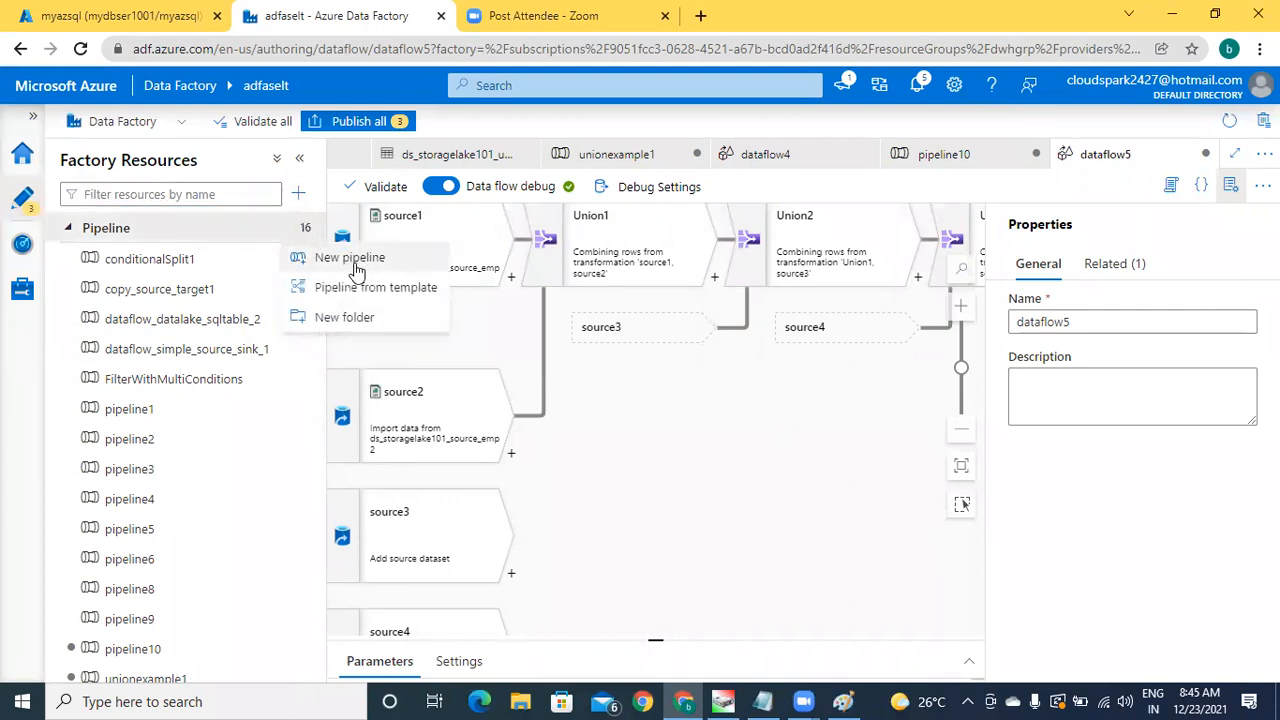
left_click(355, 262)
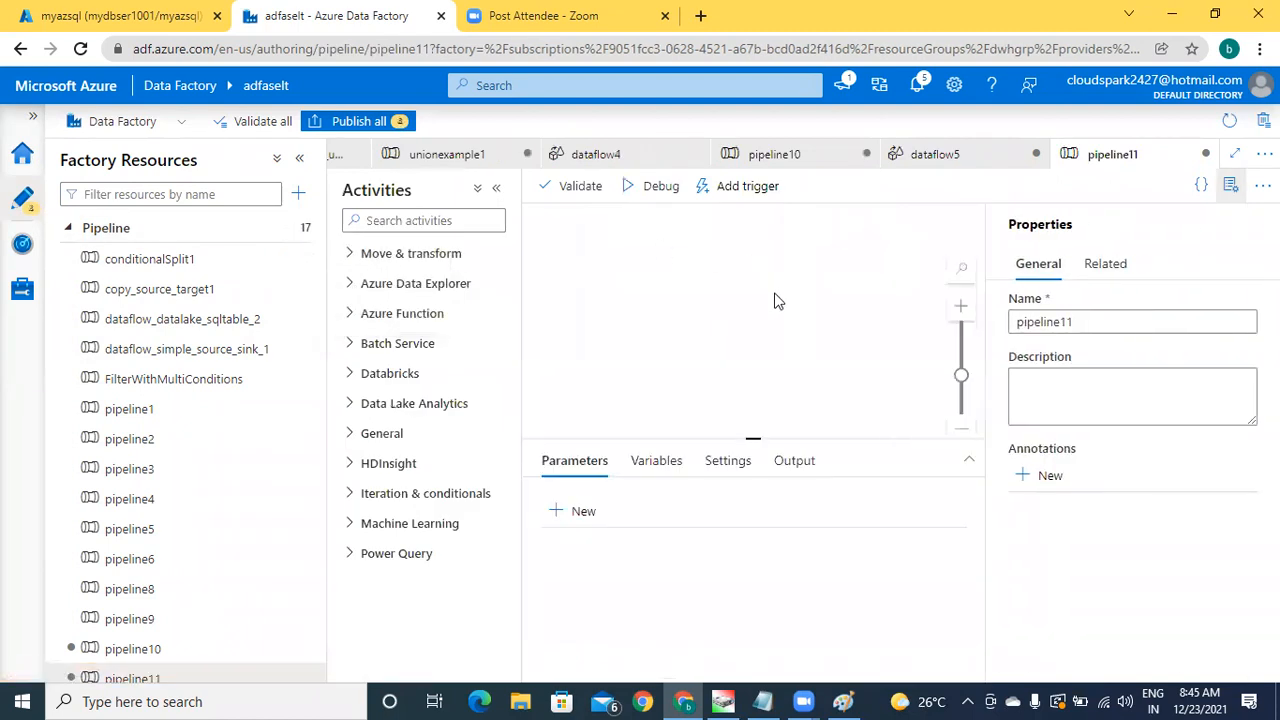
left_click(353, 255)
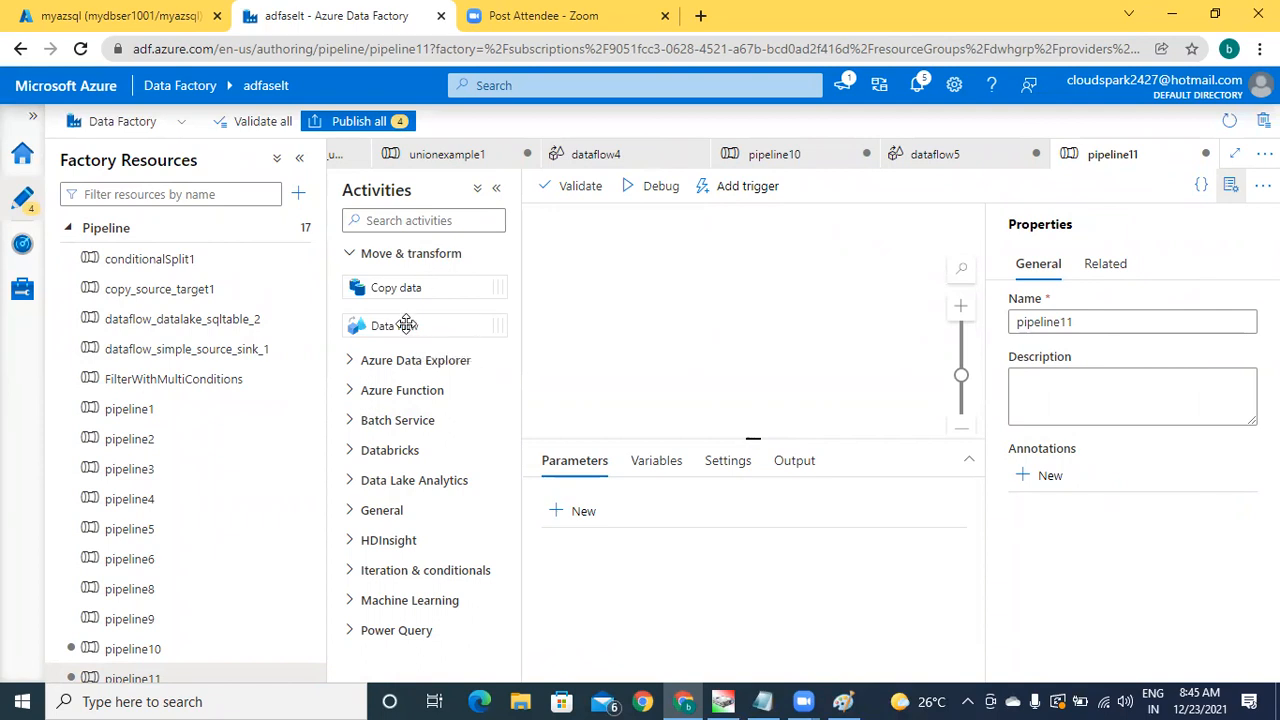
left_click_drag(405, 325, 705, 295)
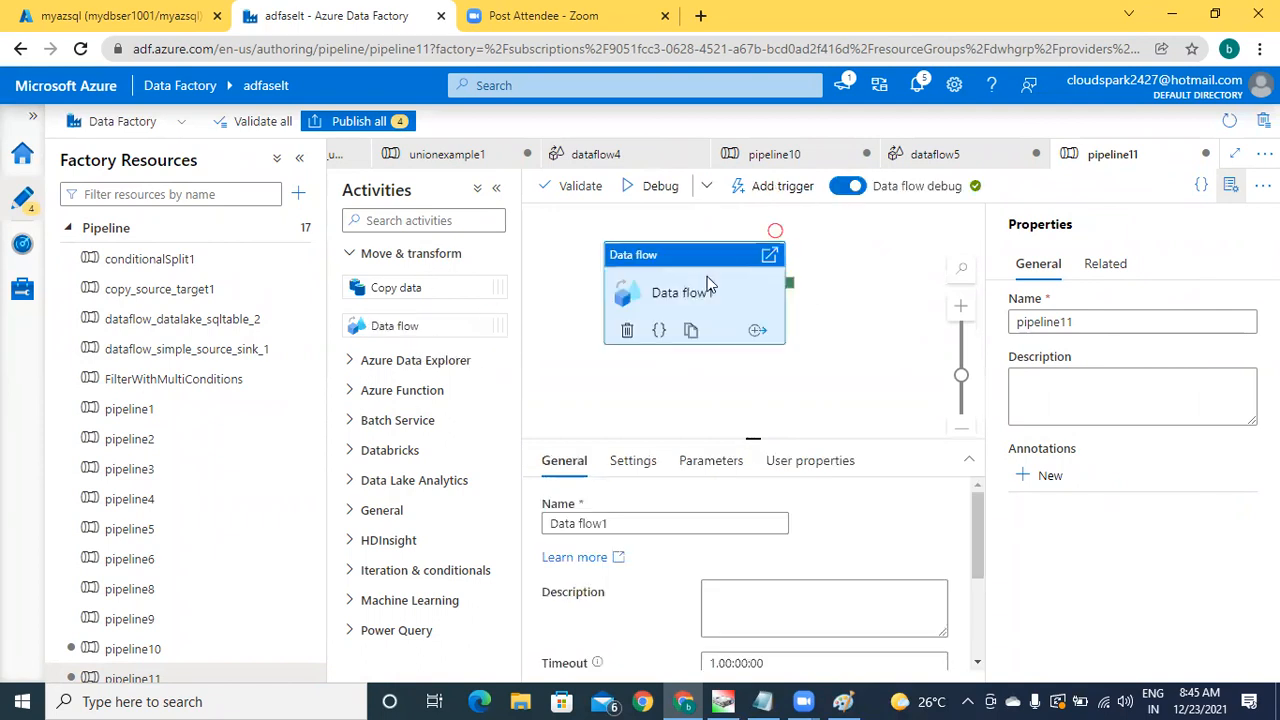
left_click(862, 293)
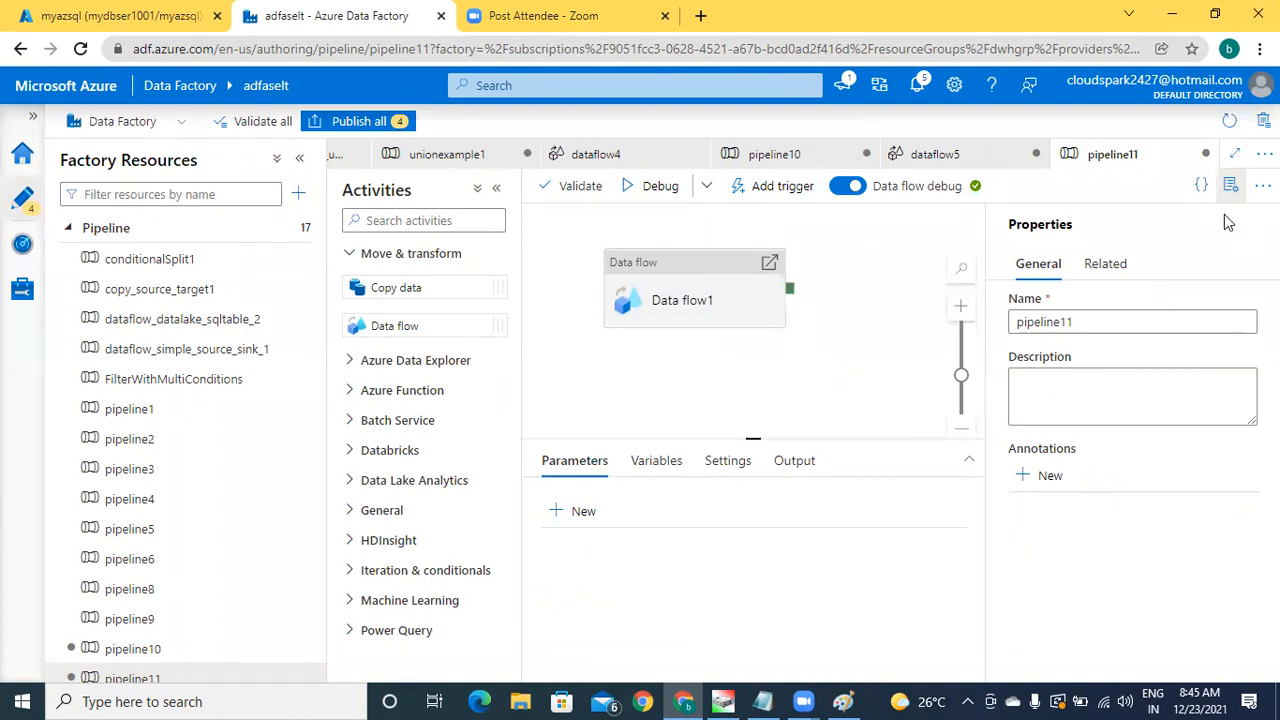
Step: Hide the pipeline's properties and create a new data flow for the Data flow activity
left_click(1230, 185)
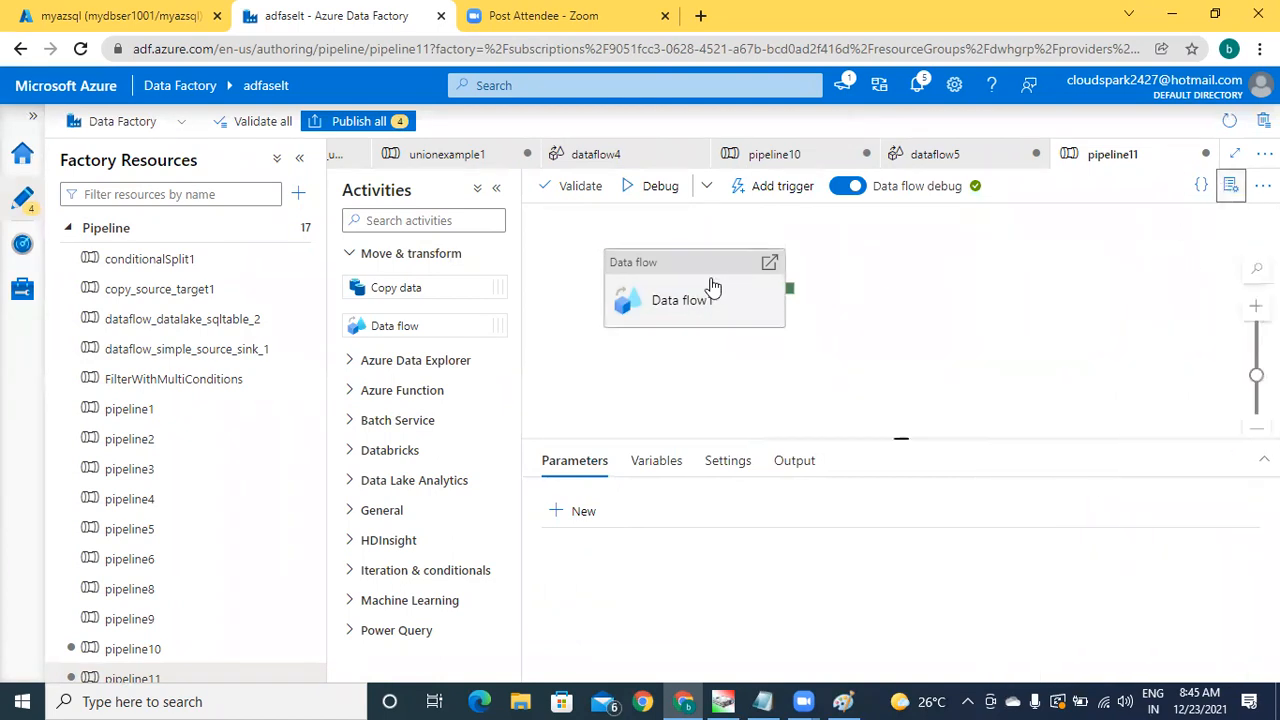
left_click(712, 287)
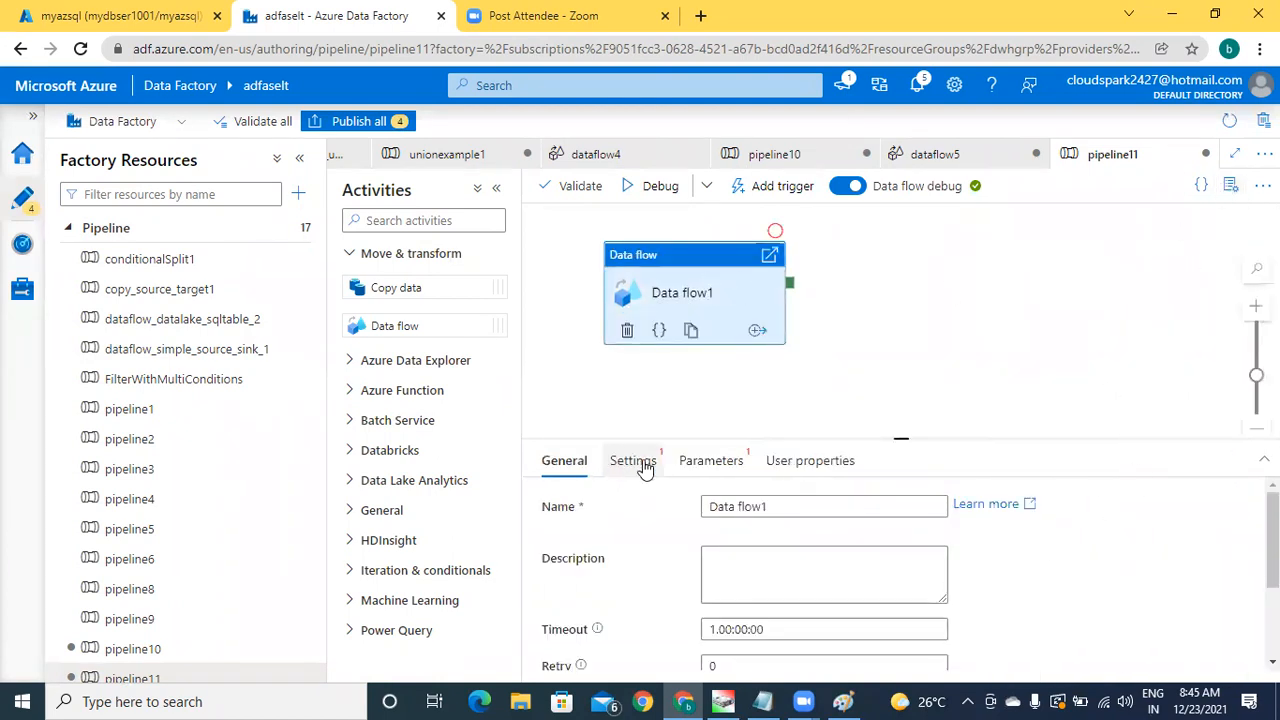
left_click(640, 463)
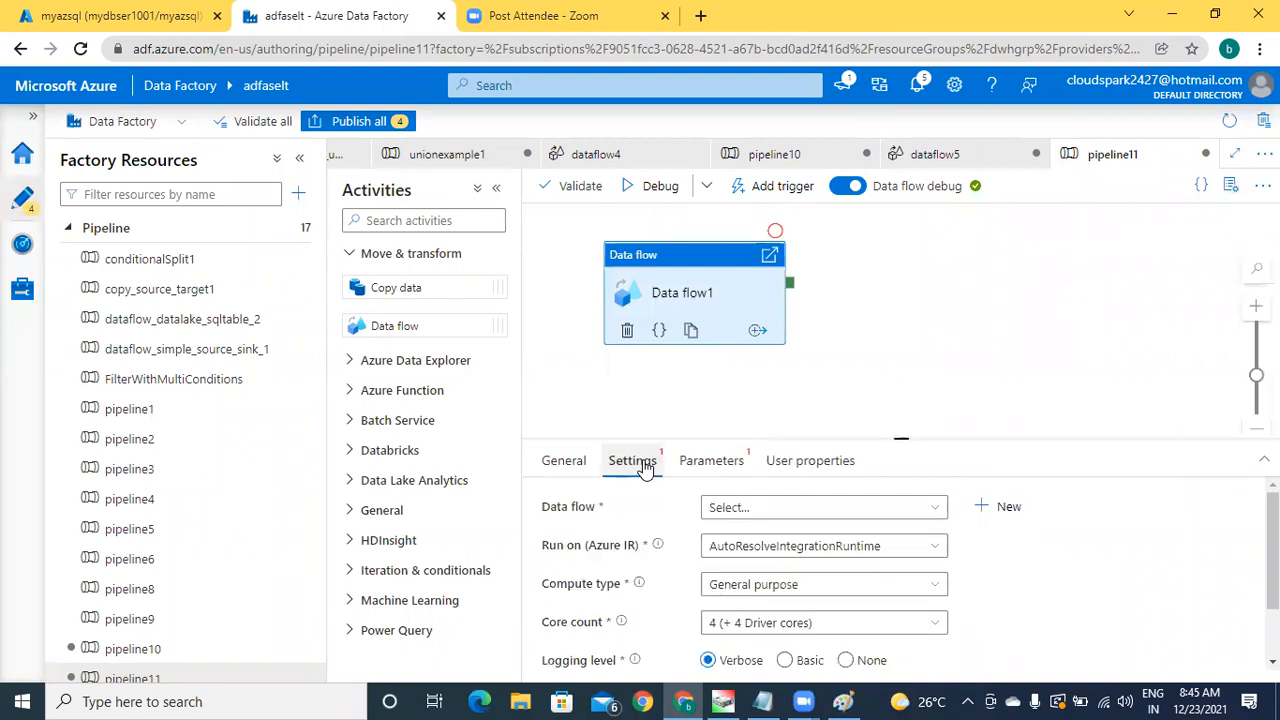
left_click(1005, 510)
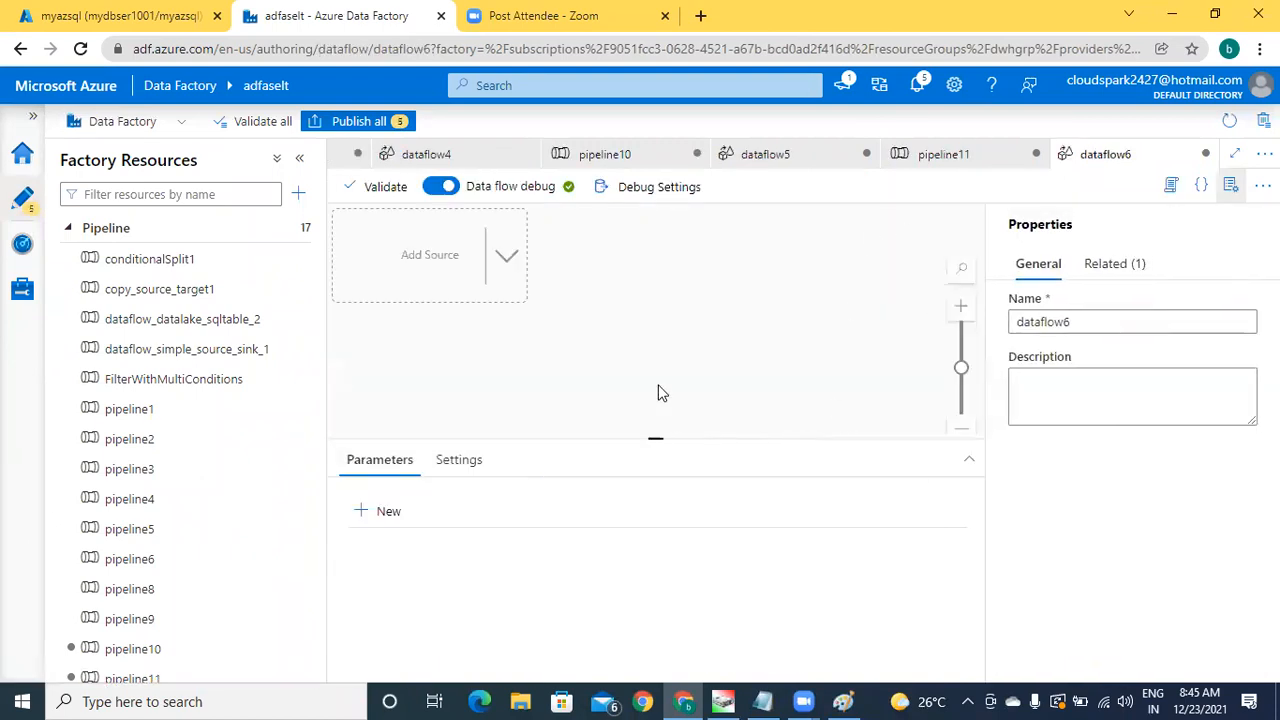
Step: Add four sources to the empty data flow, leaving their datasets unset
left_click(428, 272)
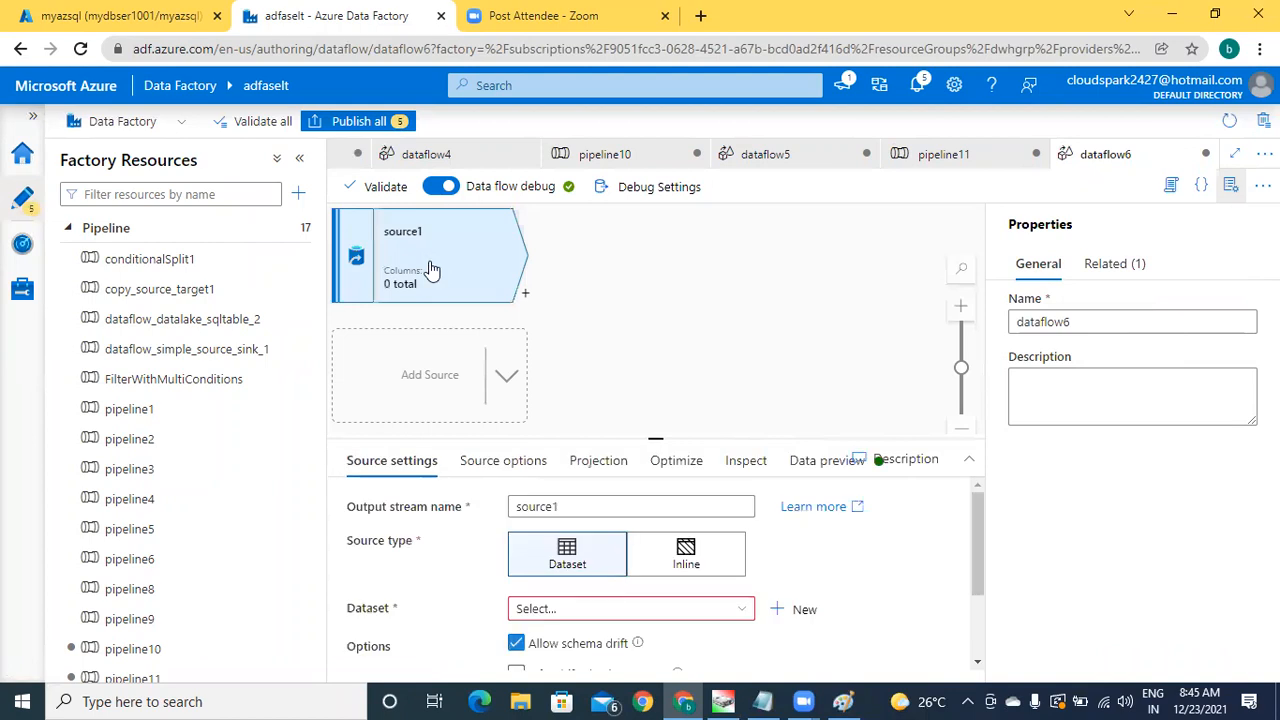
left_click(441, 372)
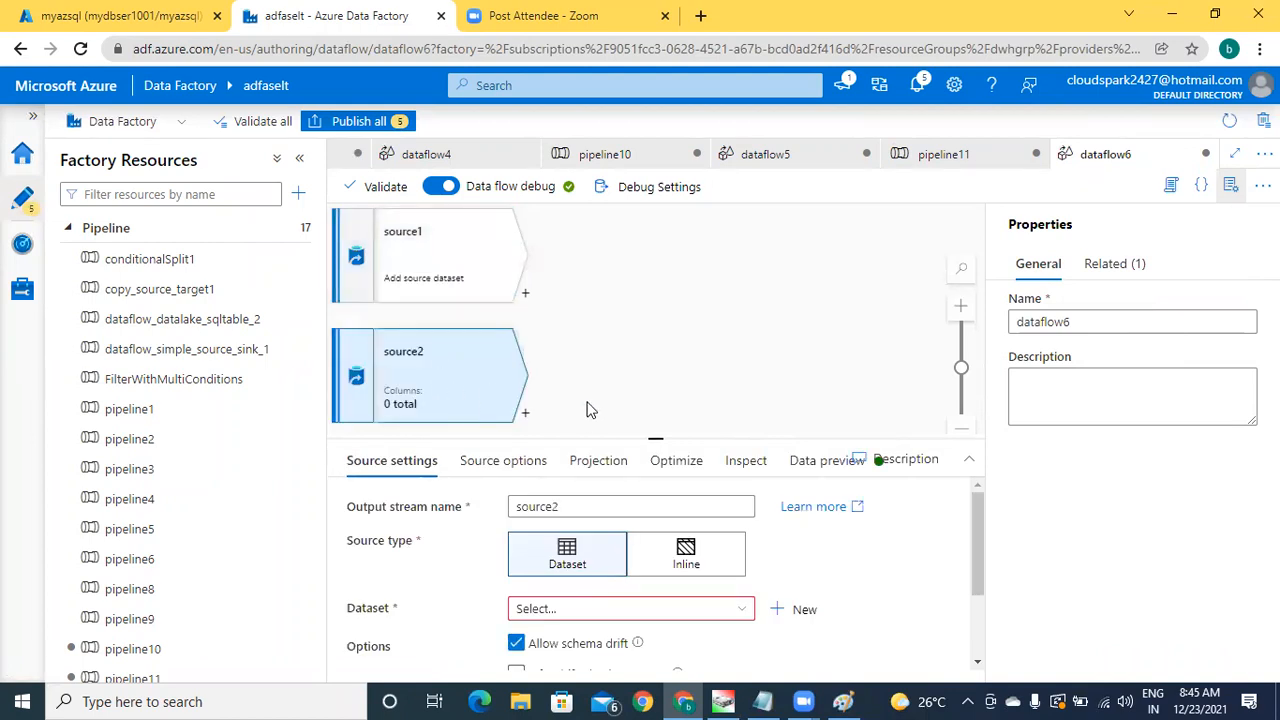
left_click_drag(656, 436, 657, 643)
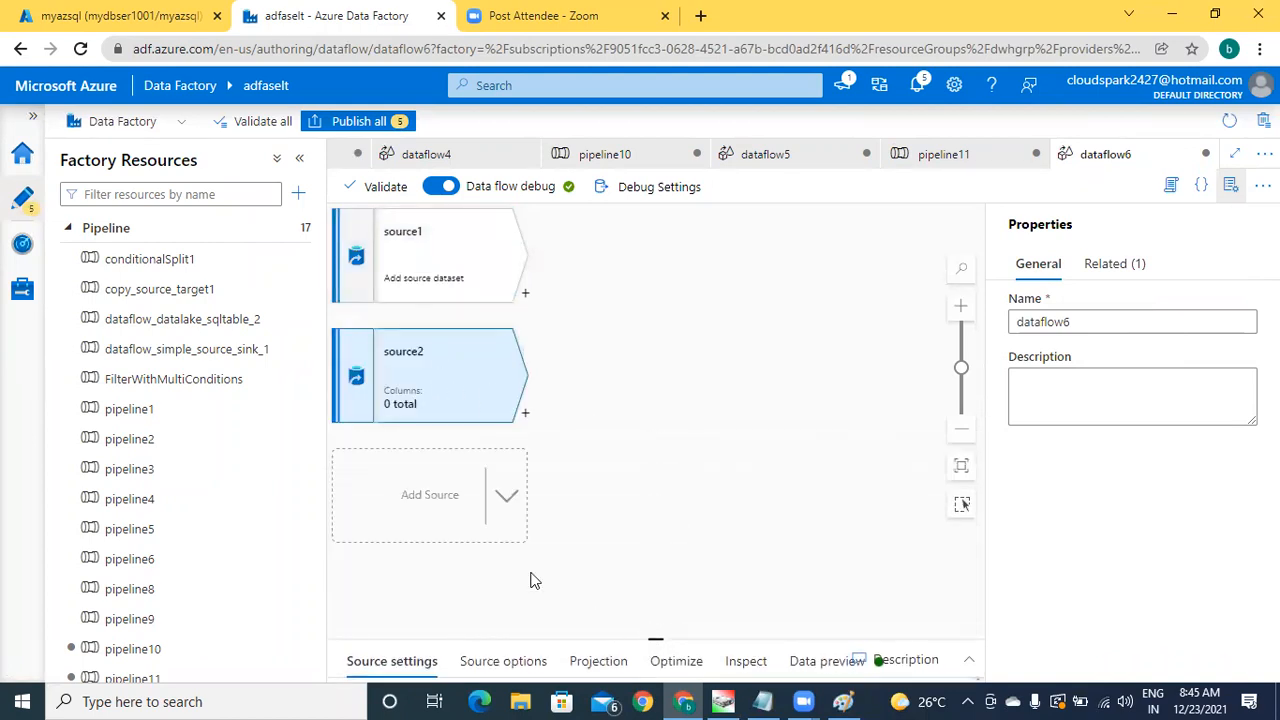
left_click(424, 497)
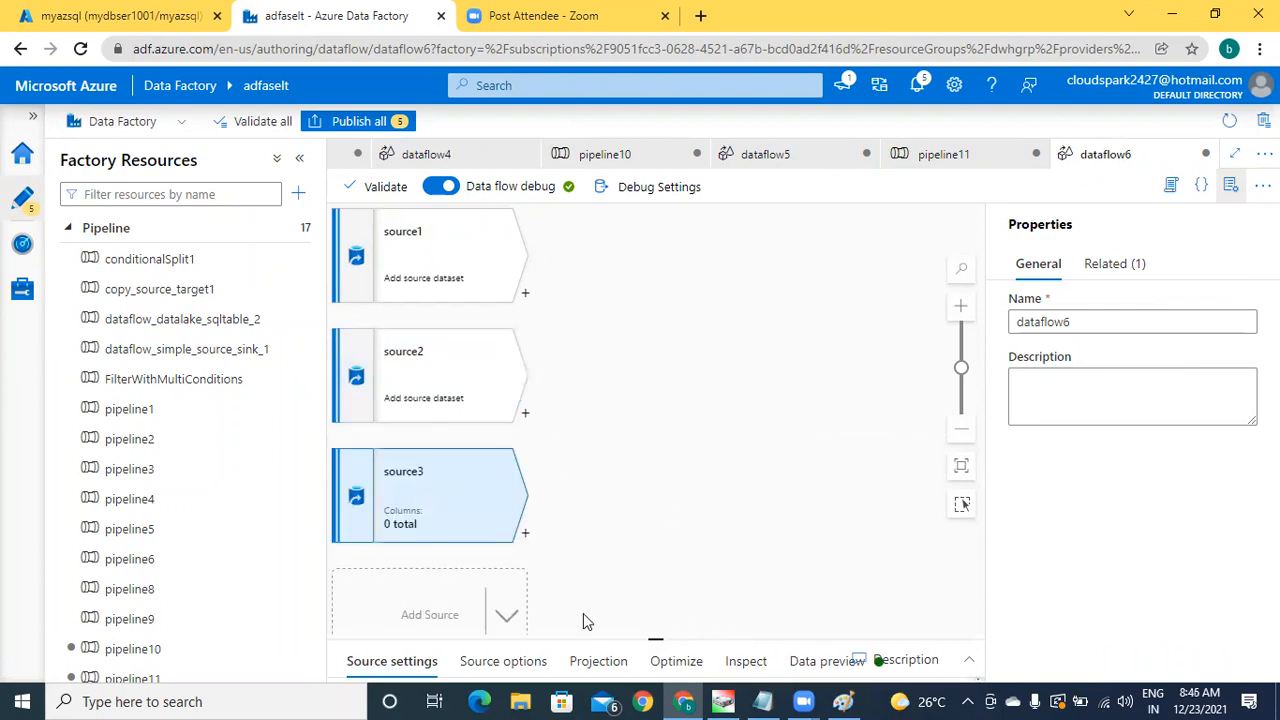
left_click_drag(655, 640, 655, 657)
left_click(410, 620)
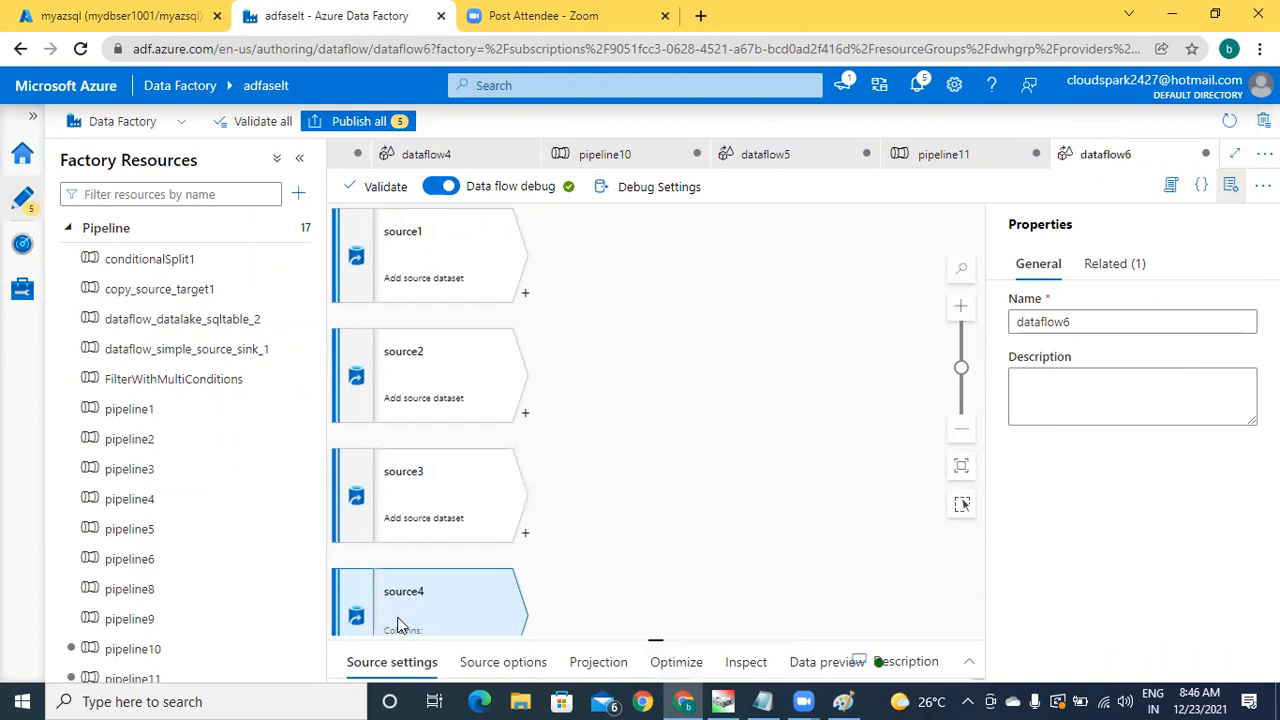
left_click(779, 525)
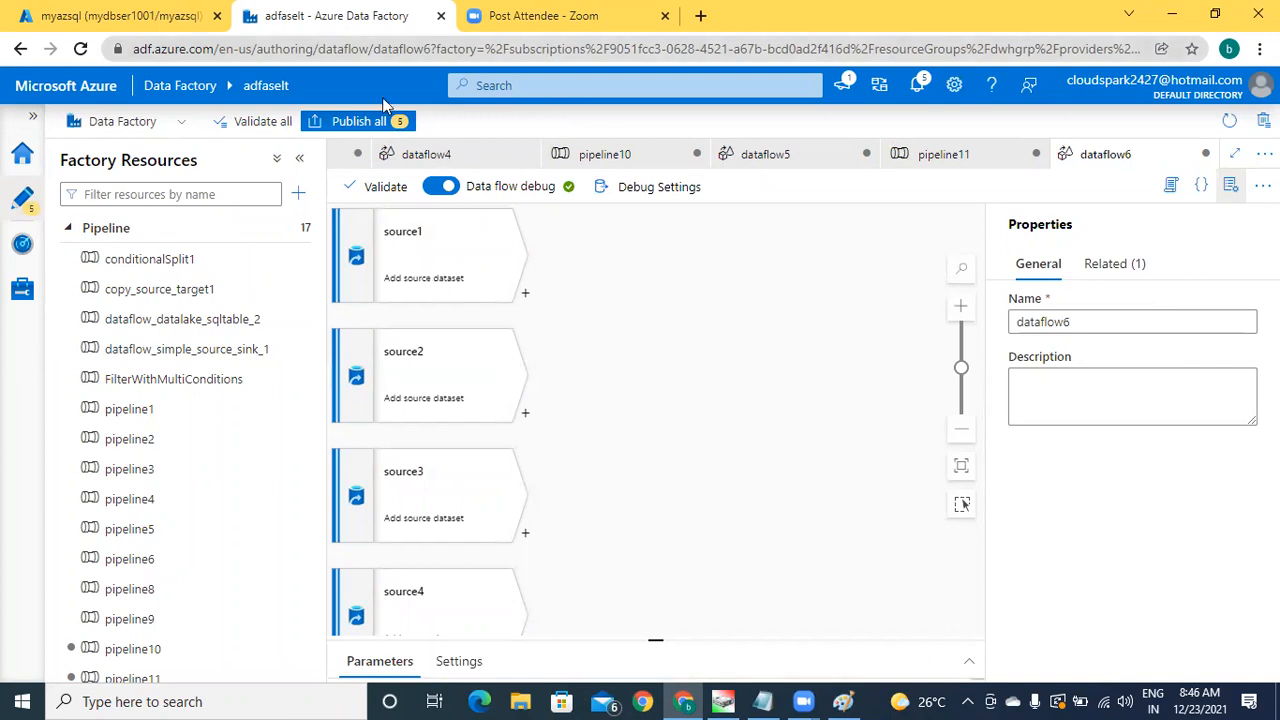
Step: Add a Union transformation after source1 and combine it with the source2 stream
left_click(525, 293)
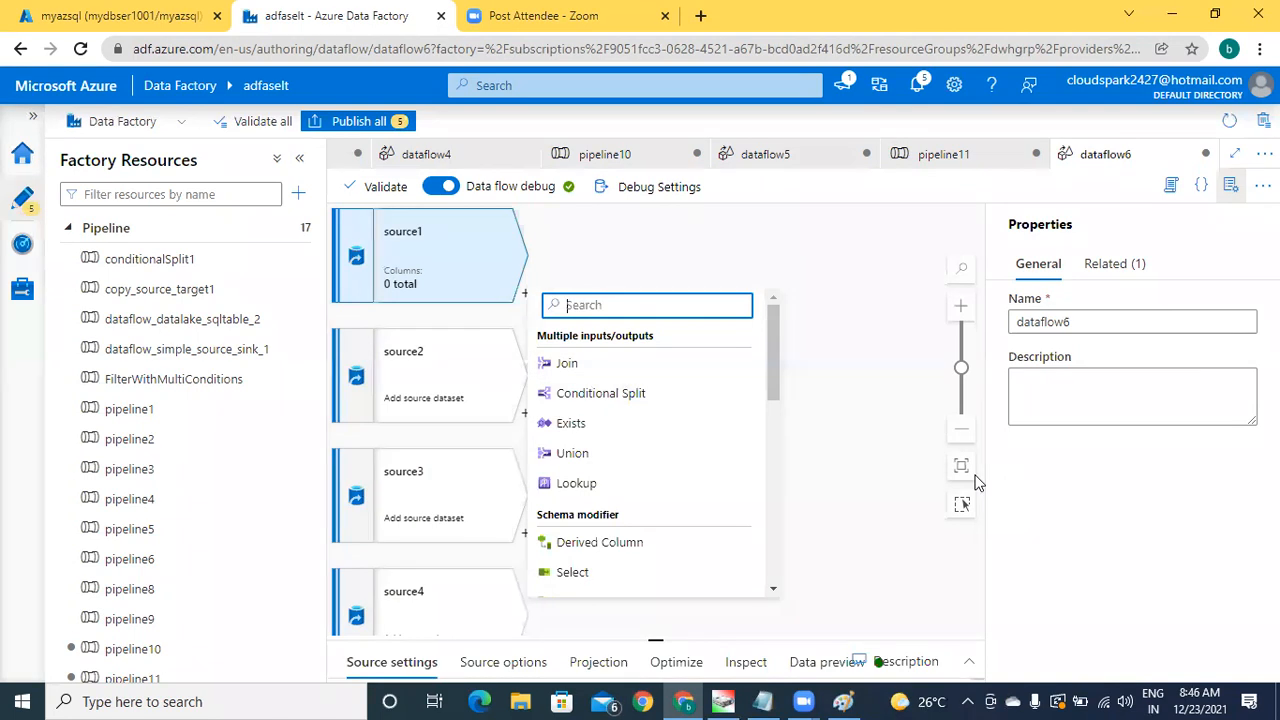
type("unio")
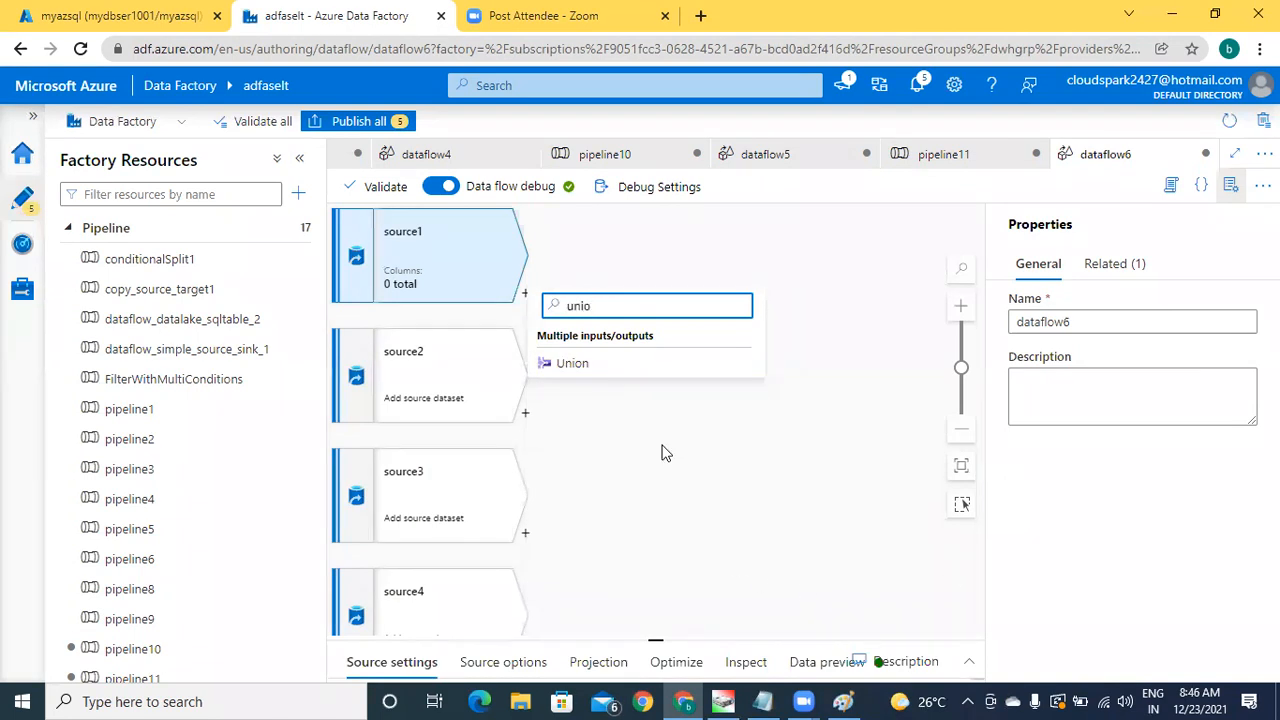
left_click(657, 370)
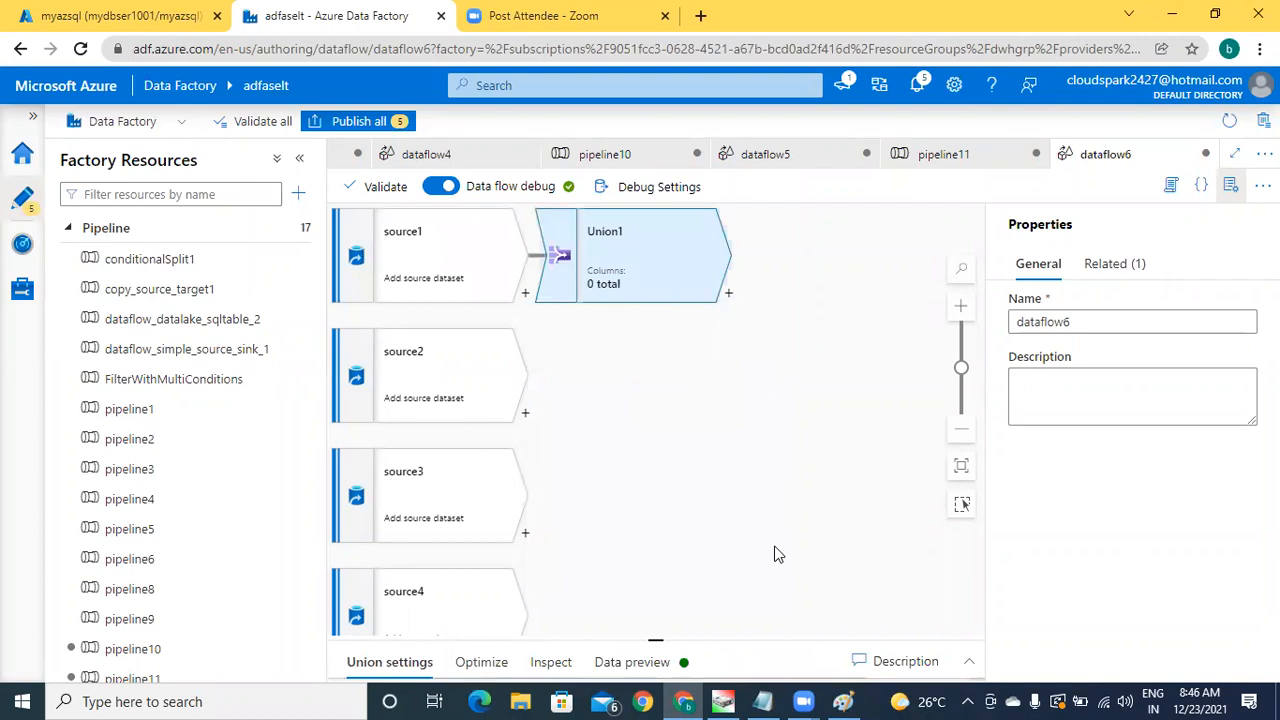
left_click_drag(656, 640, 695, 234)
left_click(598, 466)
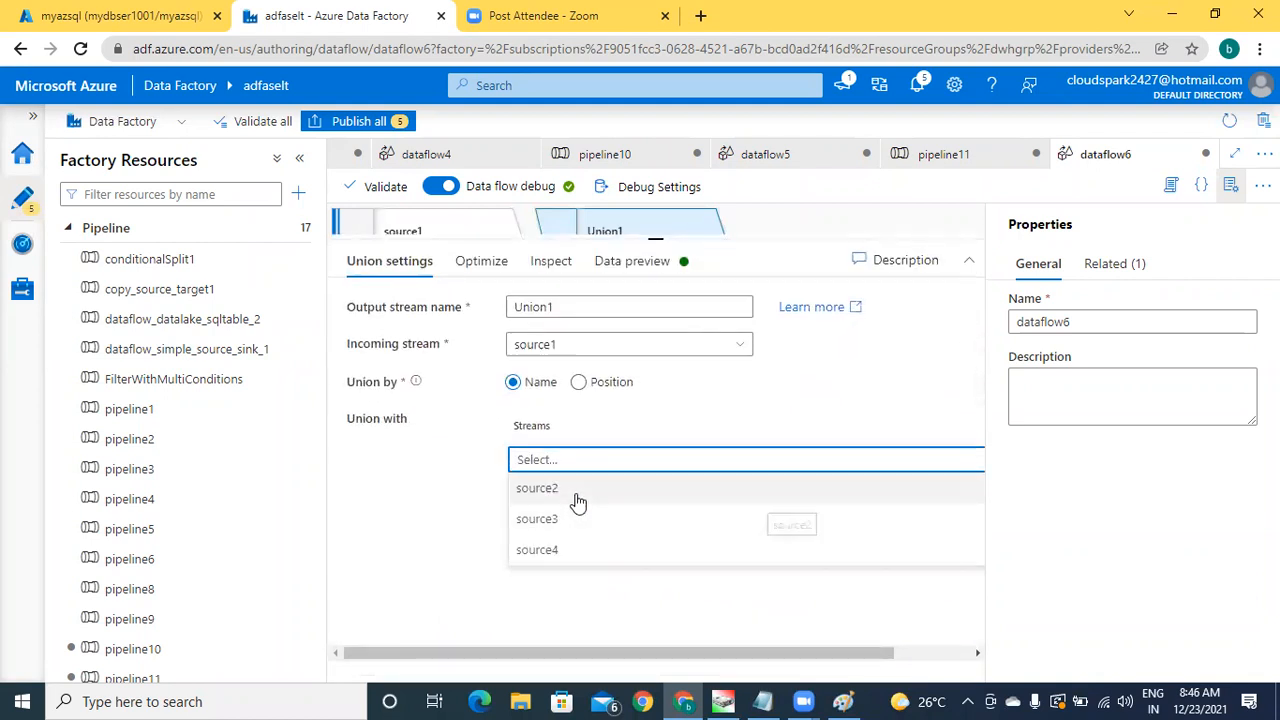
left_click(577, 500)
left_click_drag(657, 237, 647, 631)
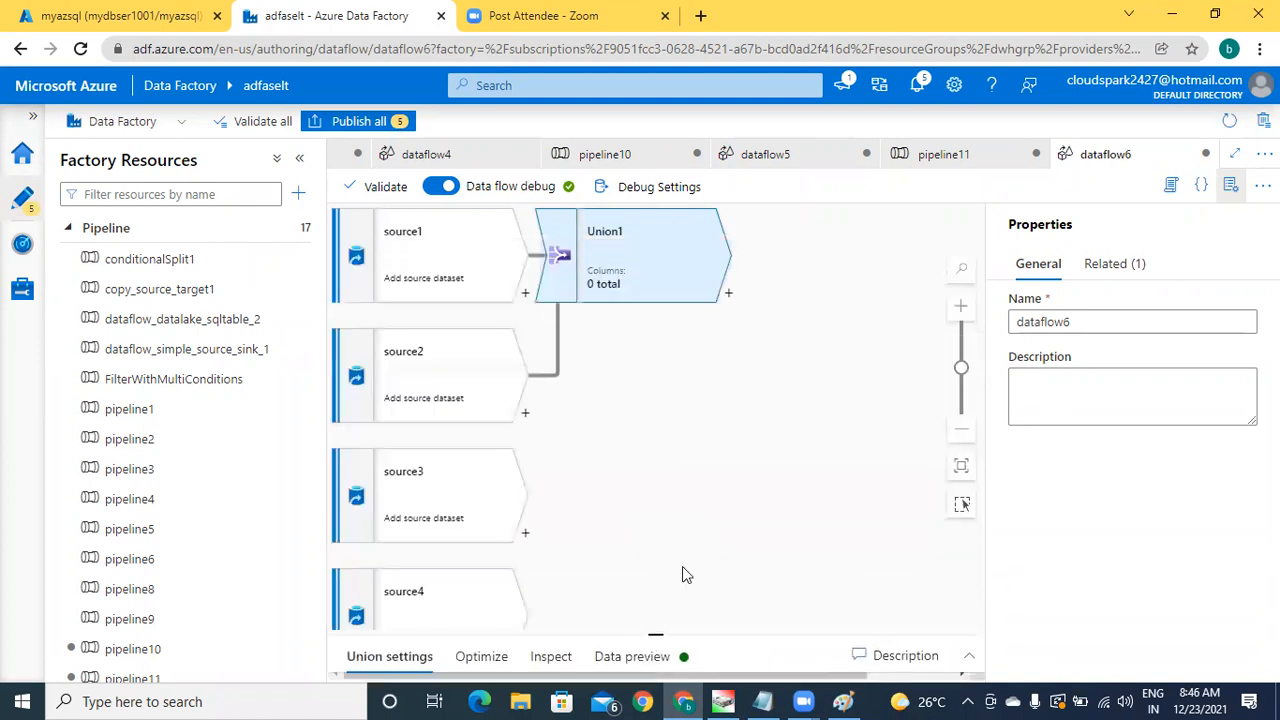
Step: Add a Union transformation after source3 and combine it with the source4 stream
left_click(525, 534)
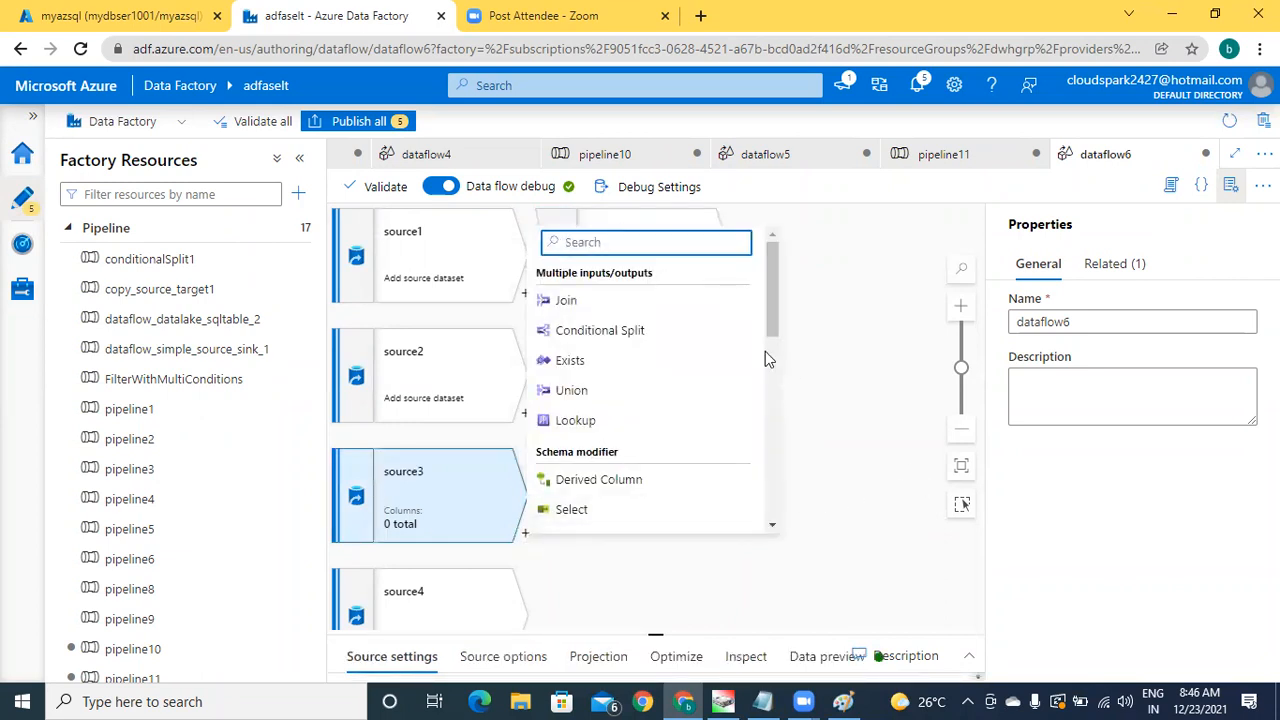
left_click(658, 396)
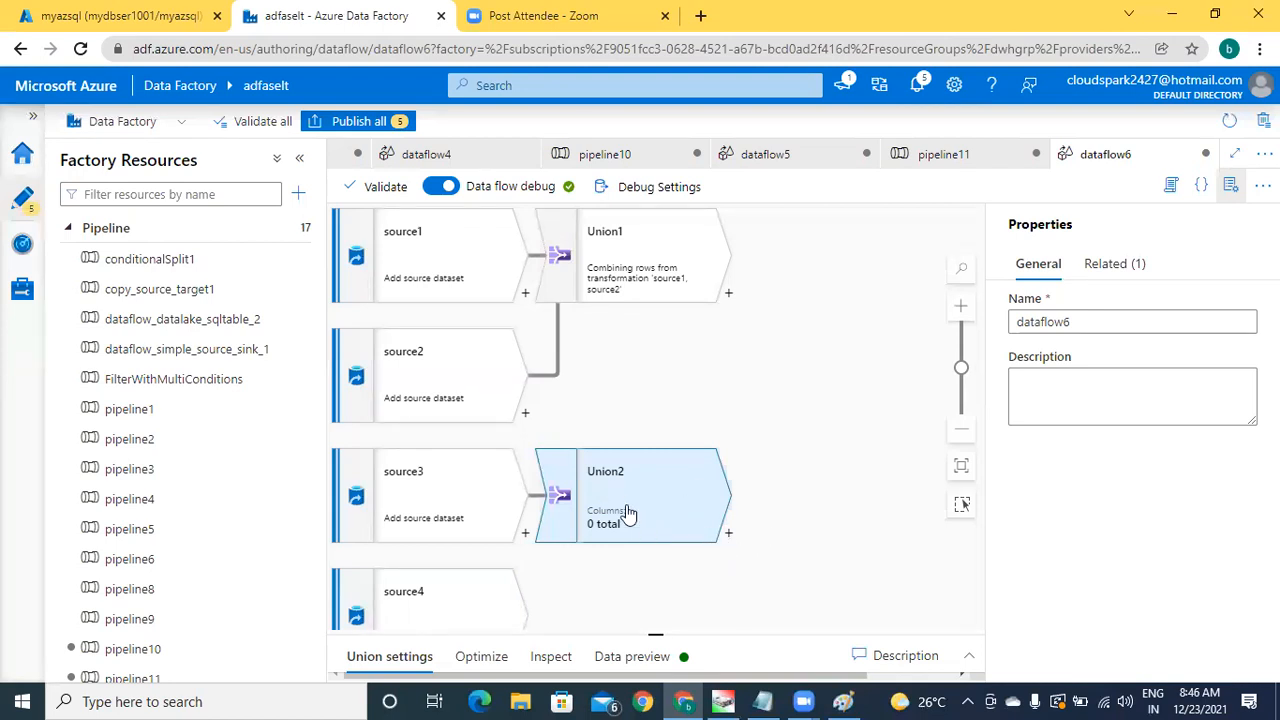
left_click_drag(656, 634, 657, 254)
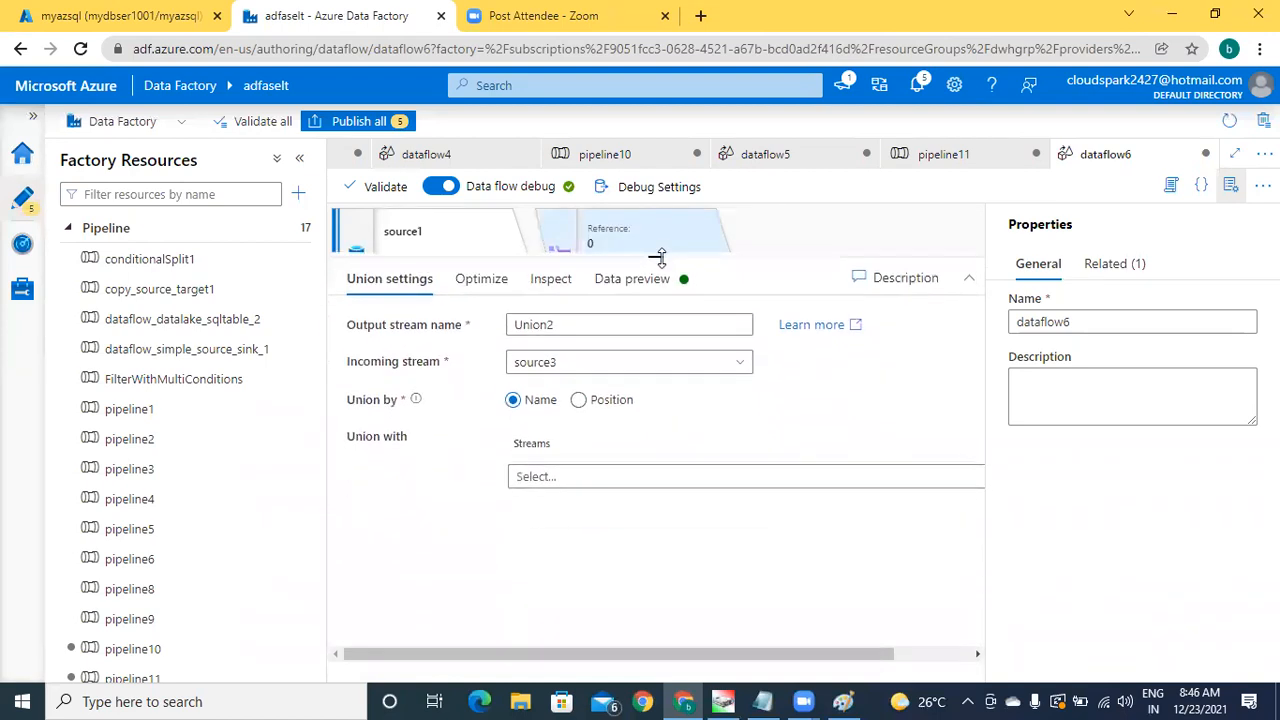
left_click(582, 482)
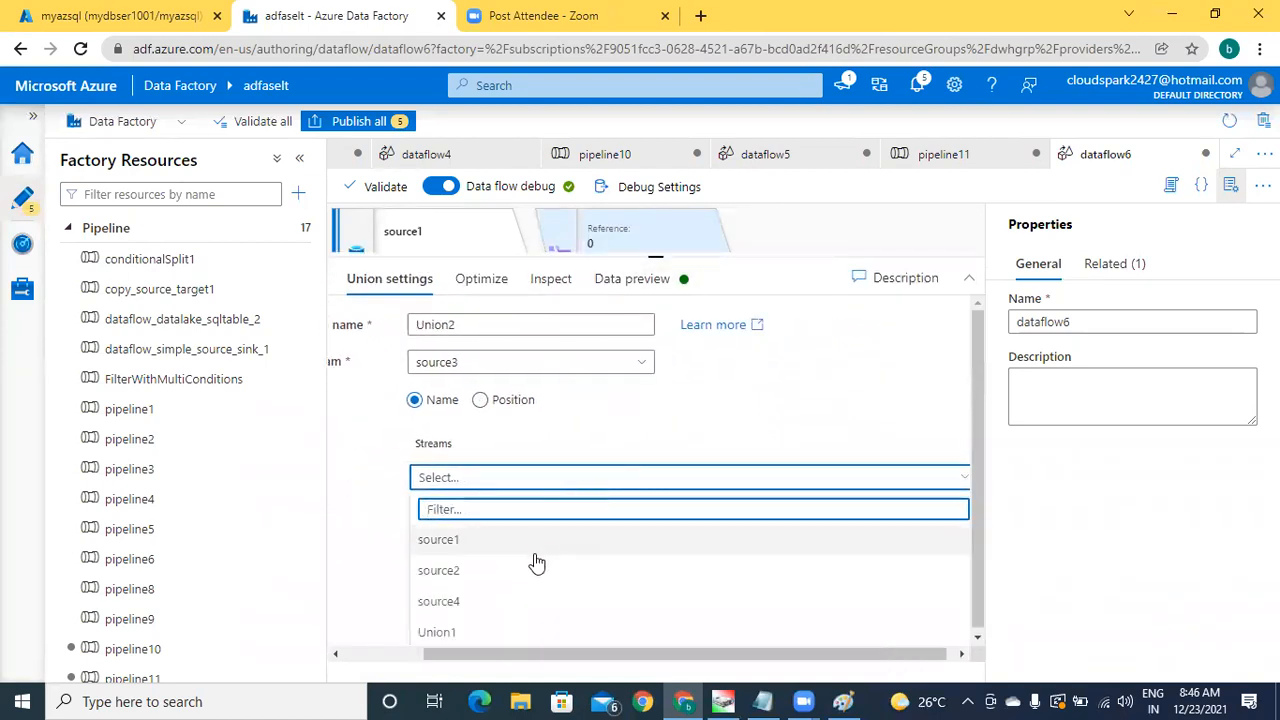
left_click(521, 603)
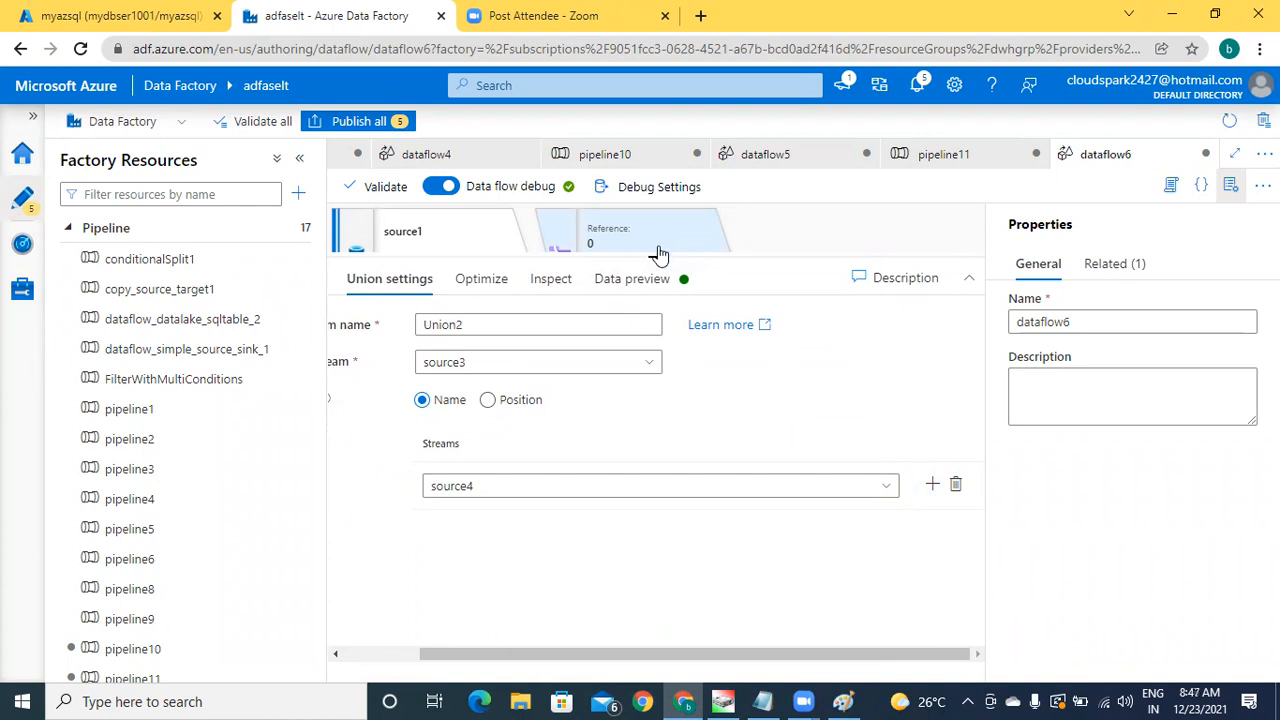
left_click_drag(657, 257, 659, 614)
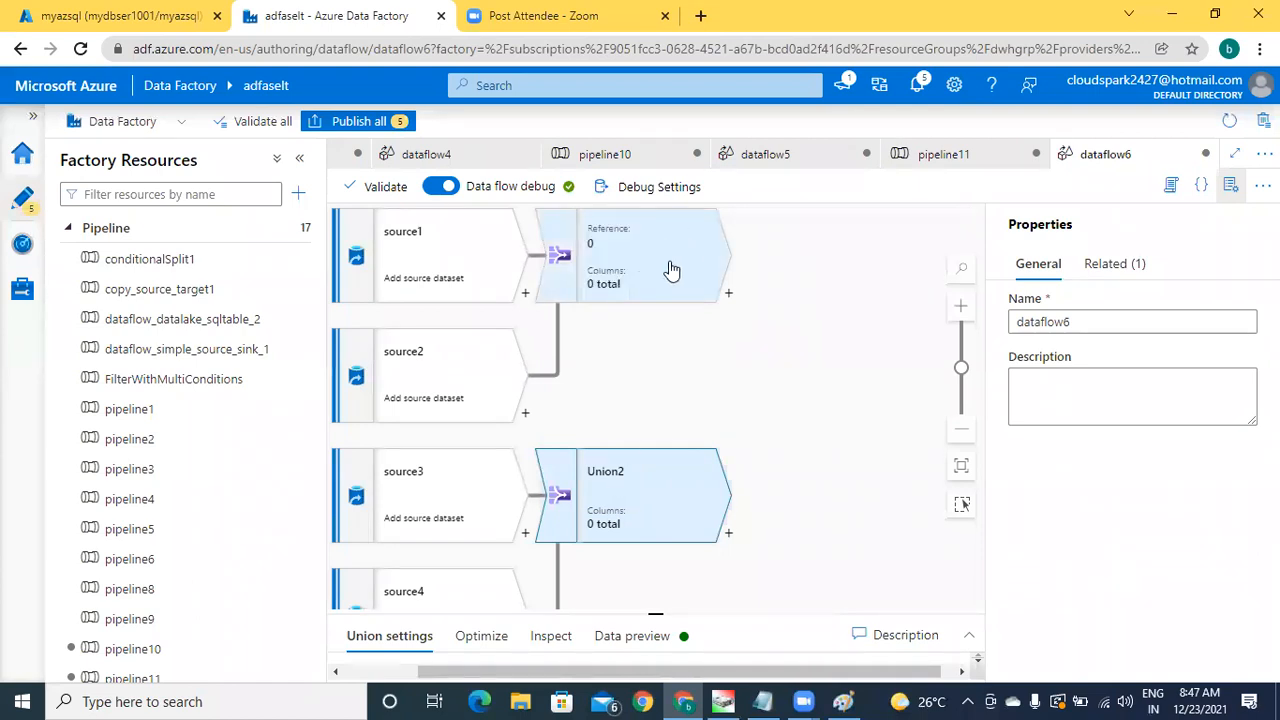
Step: Add a Union transformation after Union1 and combine it with the Union2 stream
left_click(728, 294)
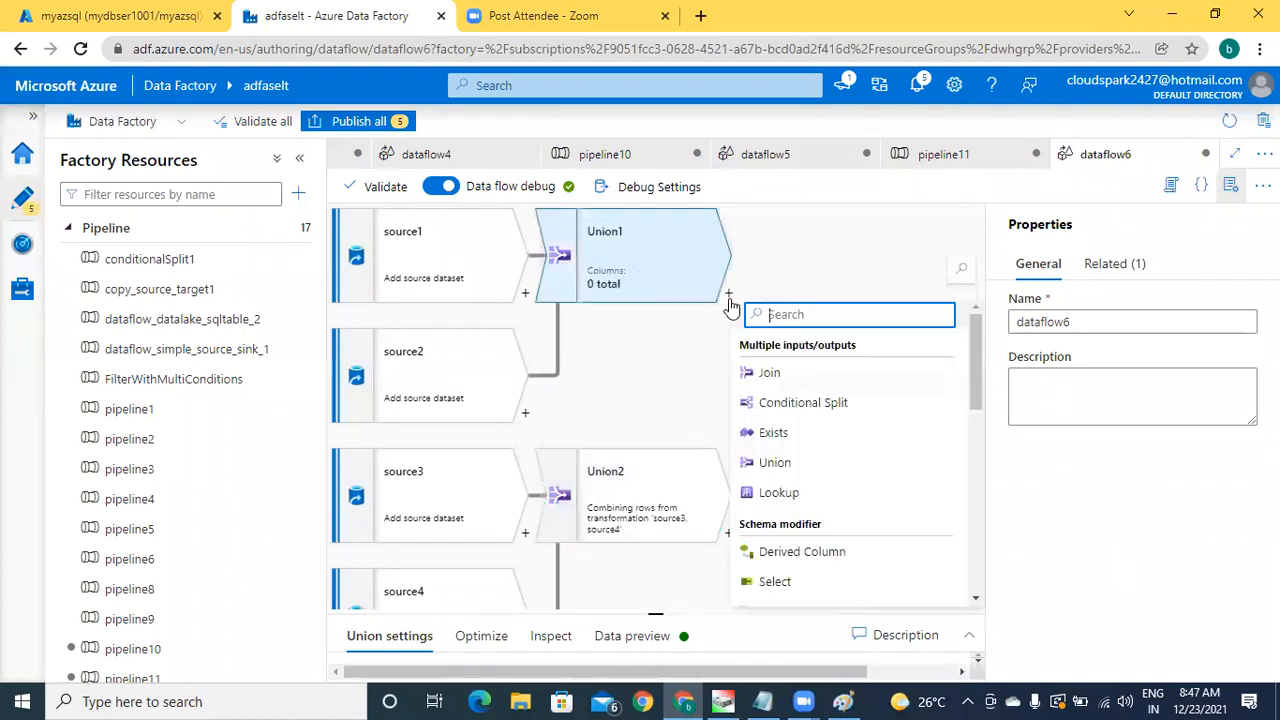
left_click(775, 462)
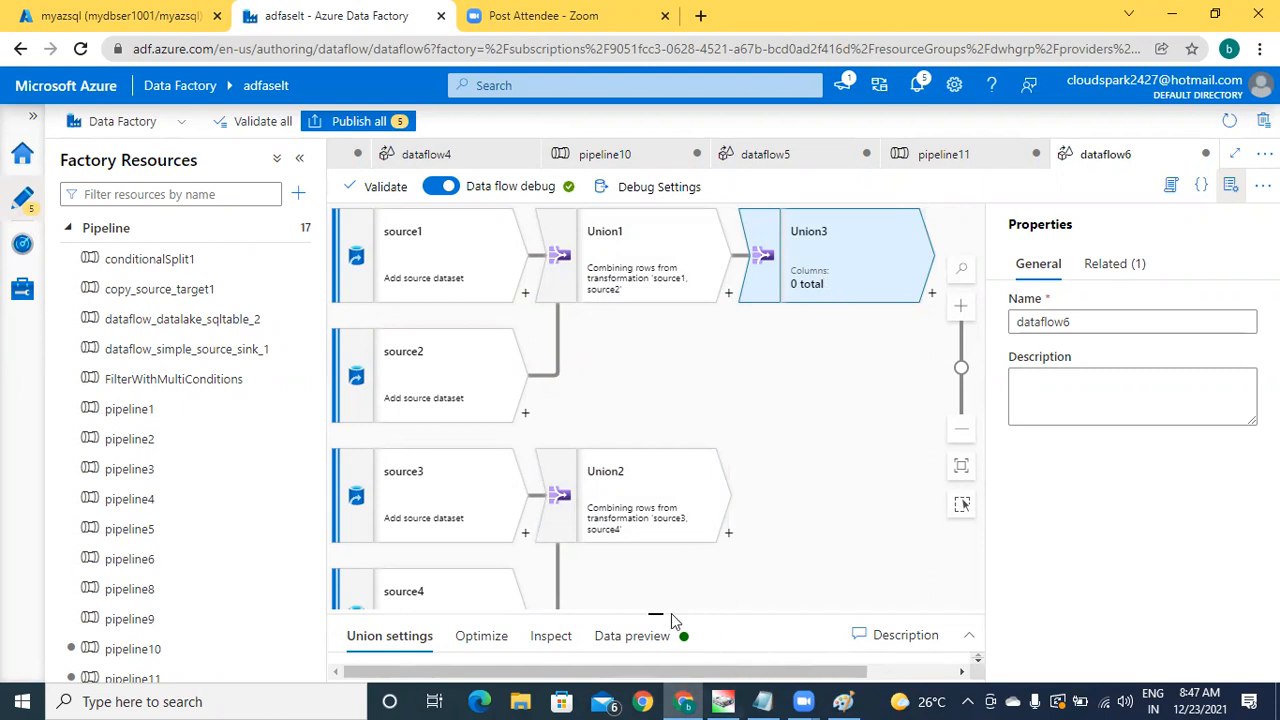
left_click_drag(655, 612, 660, 315)
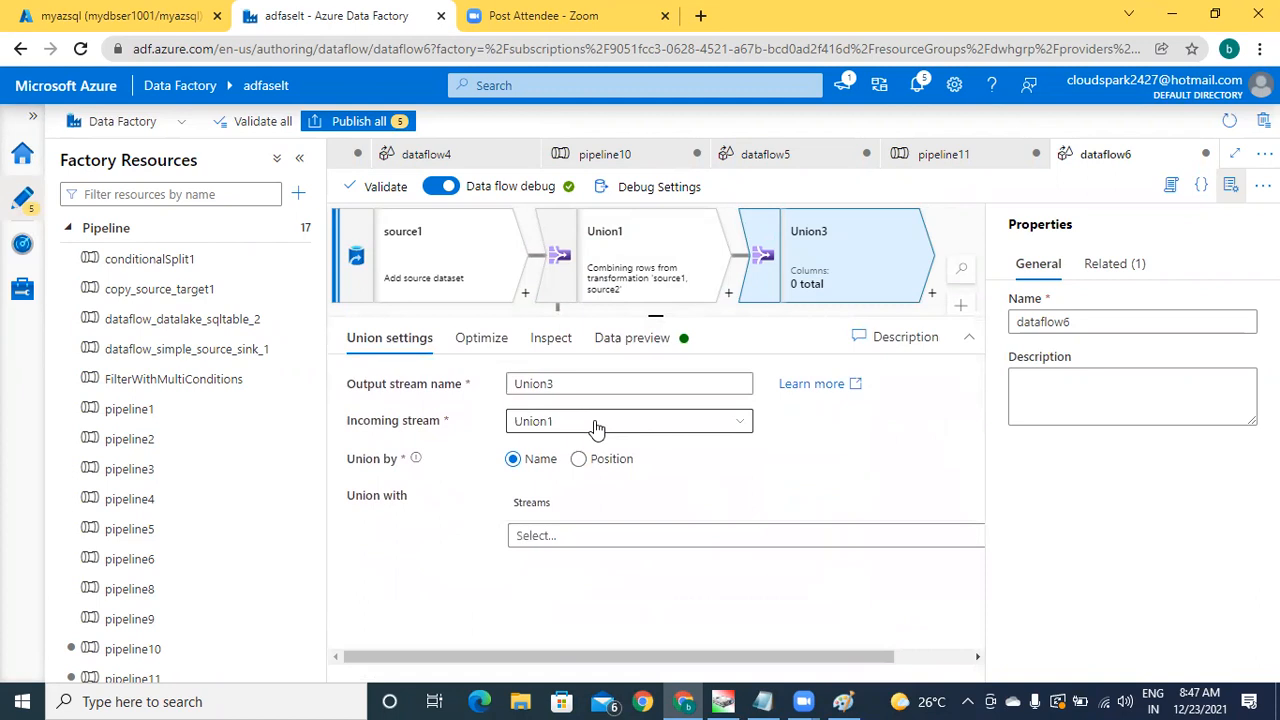
left_click(620, 536)
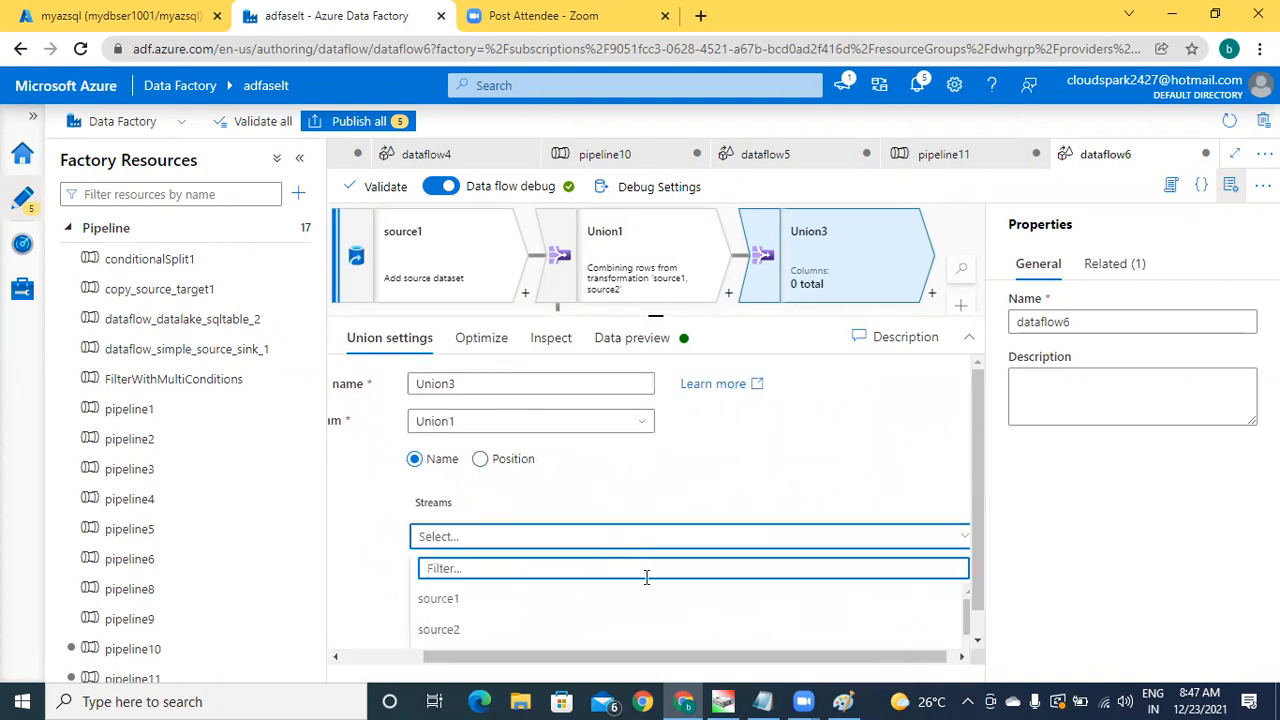
scroll(643, 626, "down", 3)
scroll(643, 628, "up", 1)
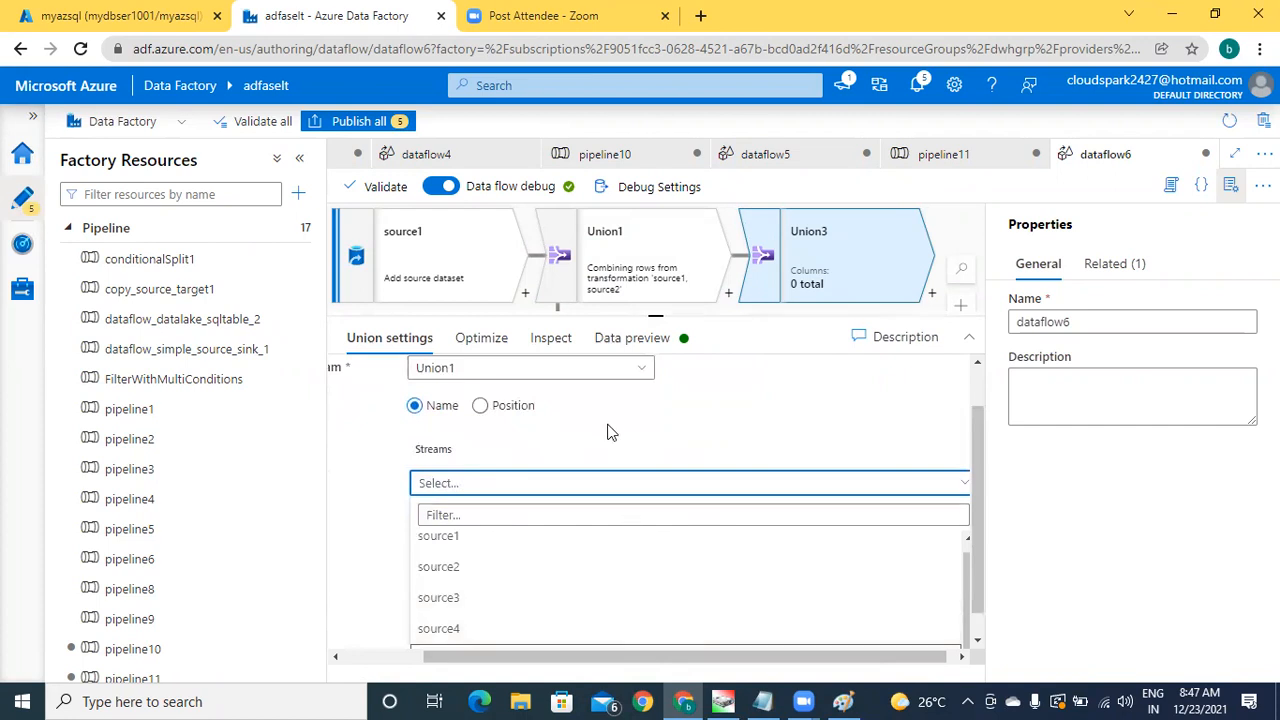
left_click(599, 514)
type("uni")
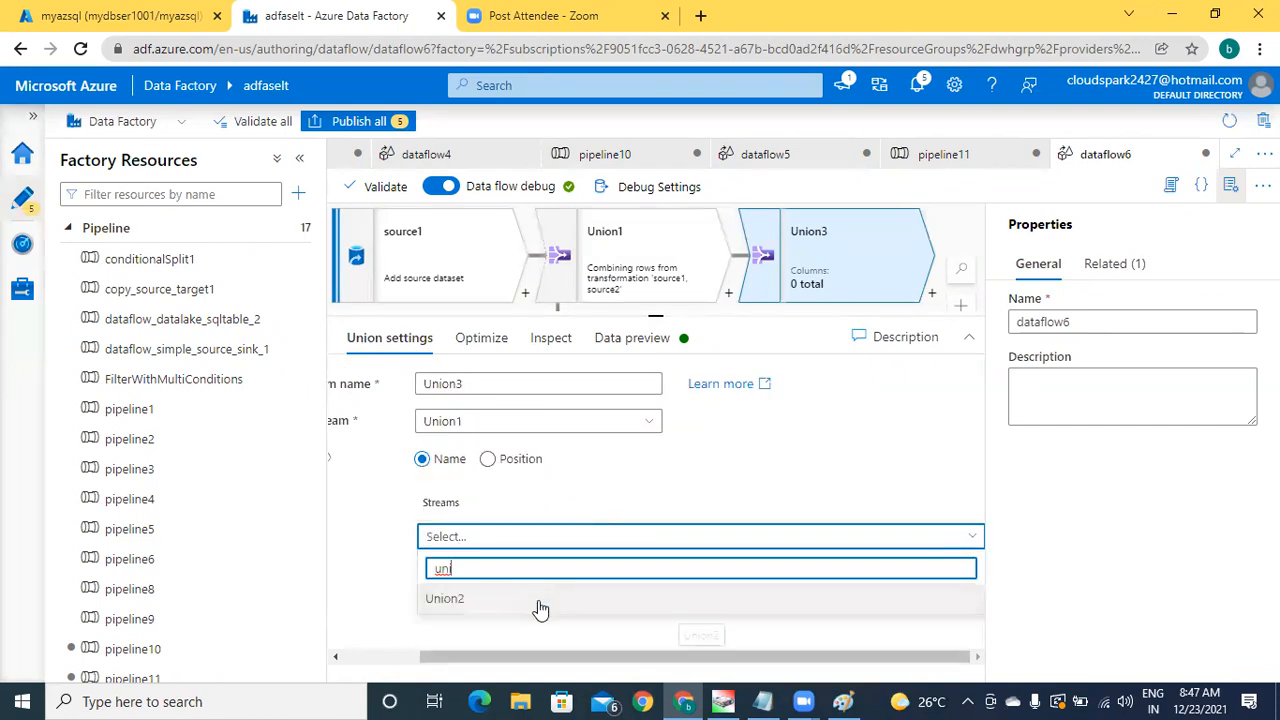
left_click(540, 600)
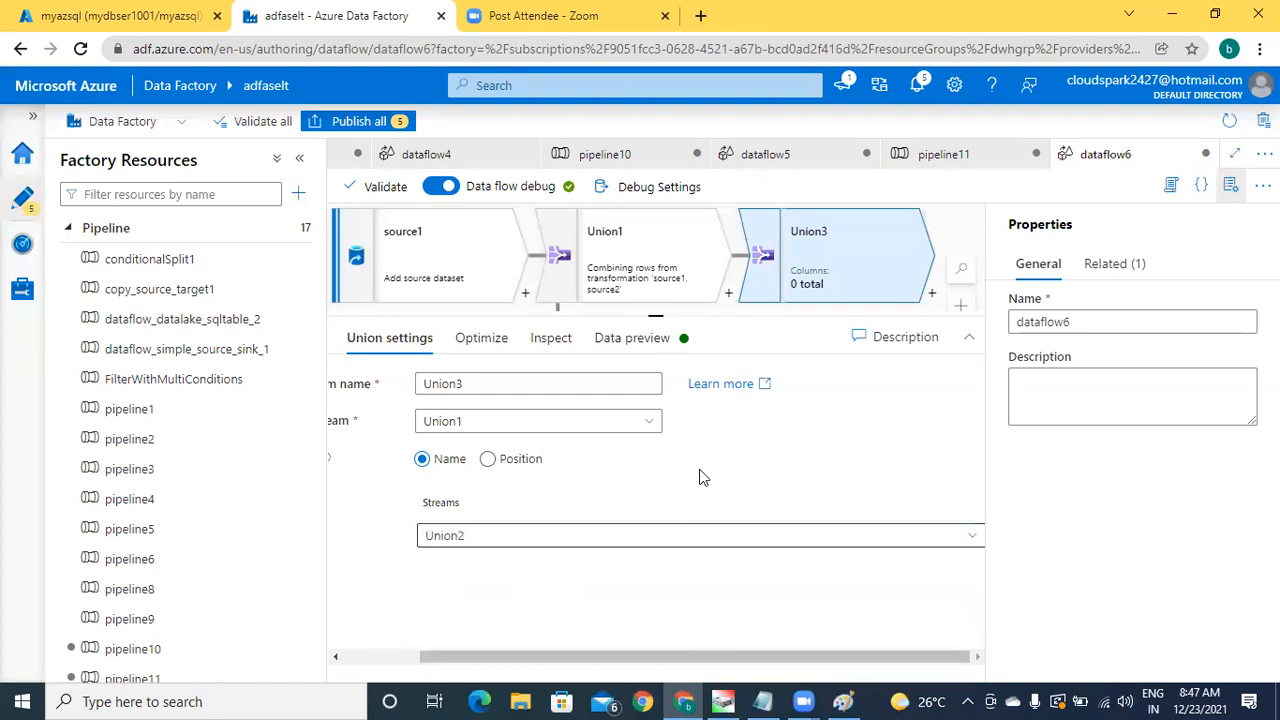
left_click_drag(657, 314, 680, 700)
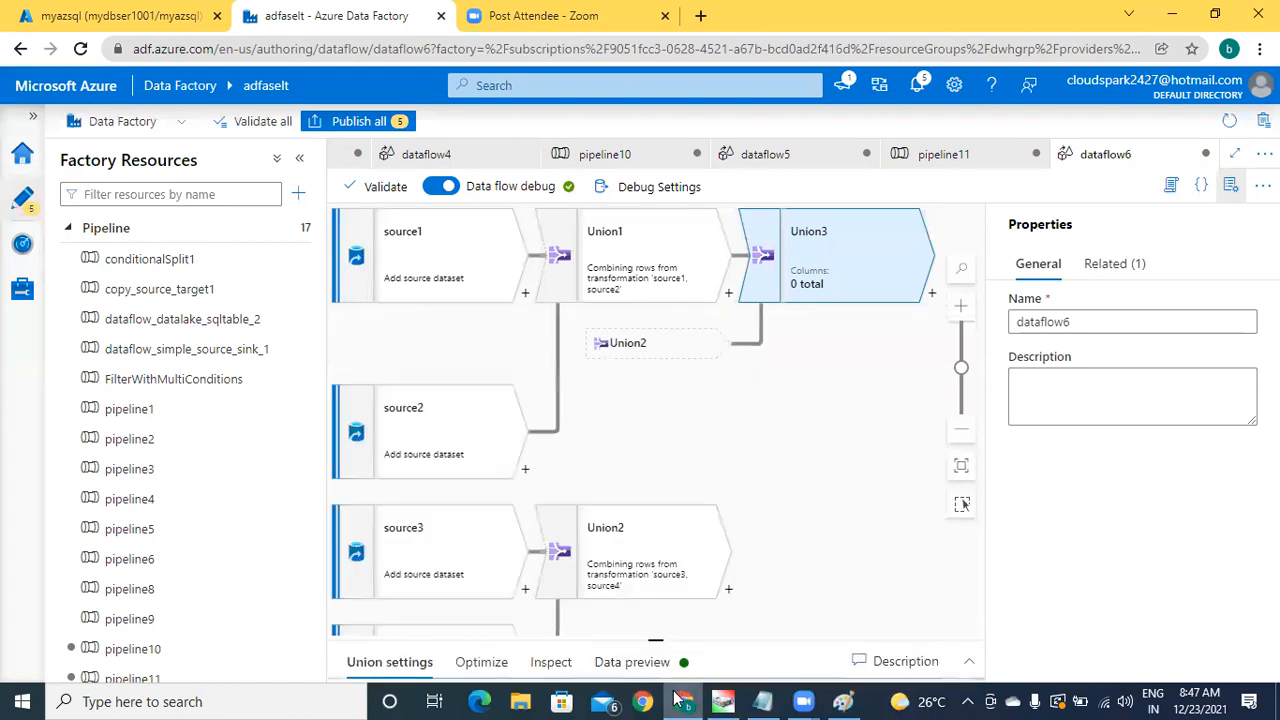
Step: Add a Sink transformation after Union3 in the data flow
left_click(888, 573)
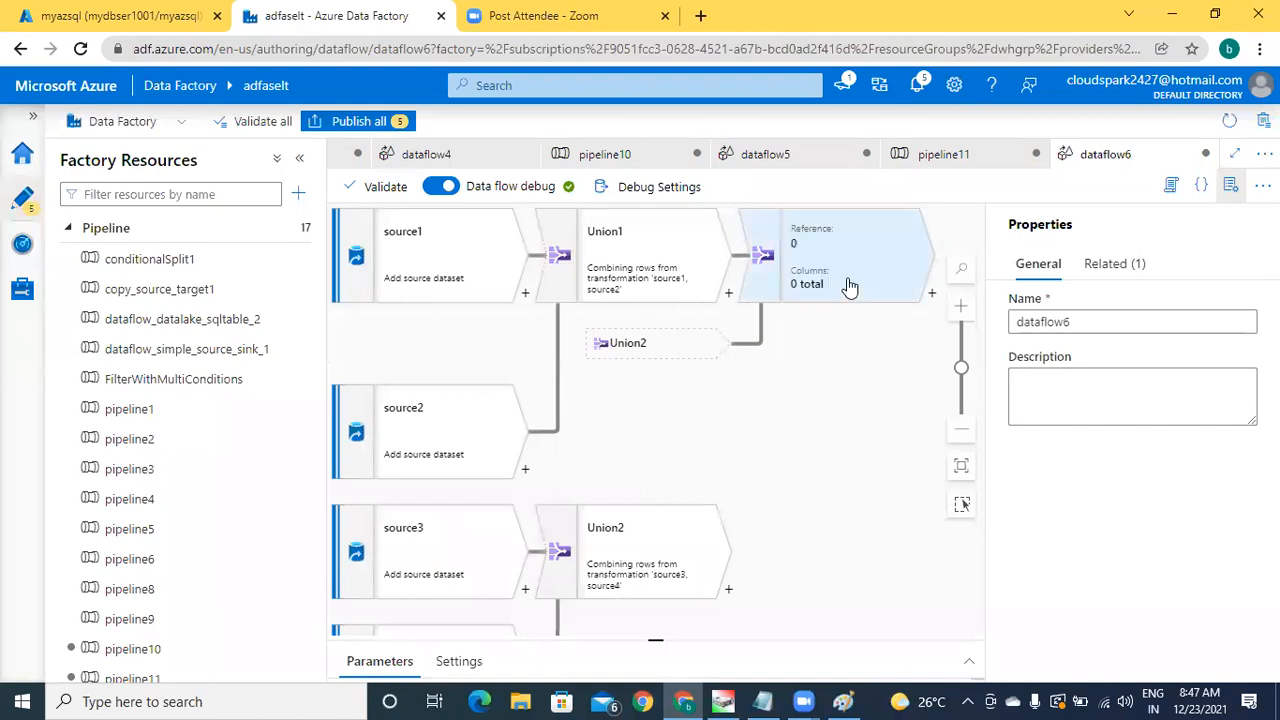
left_click(932, 297)
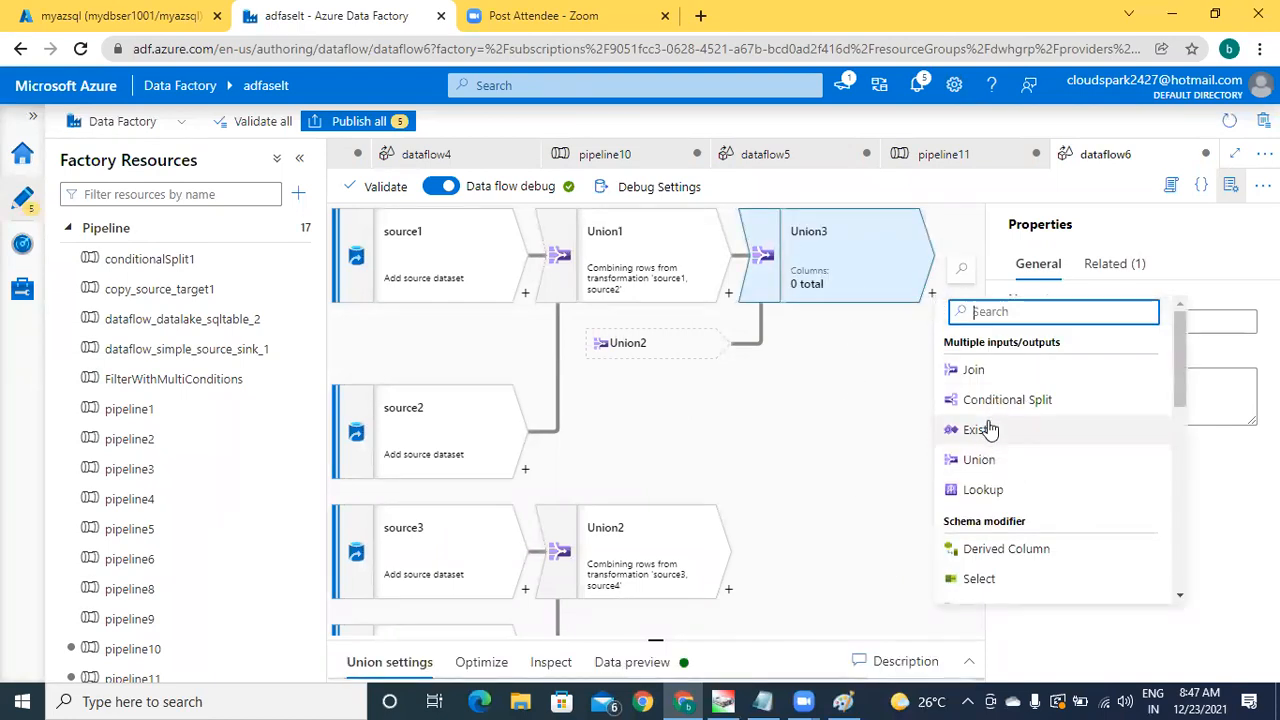
type("sink")
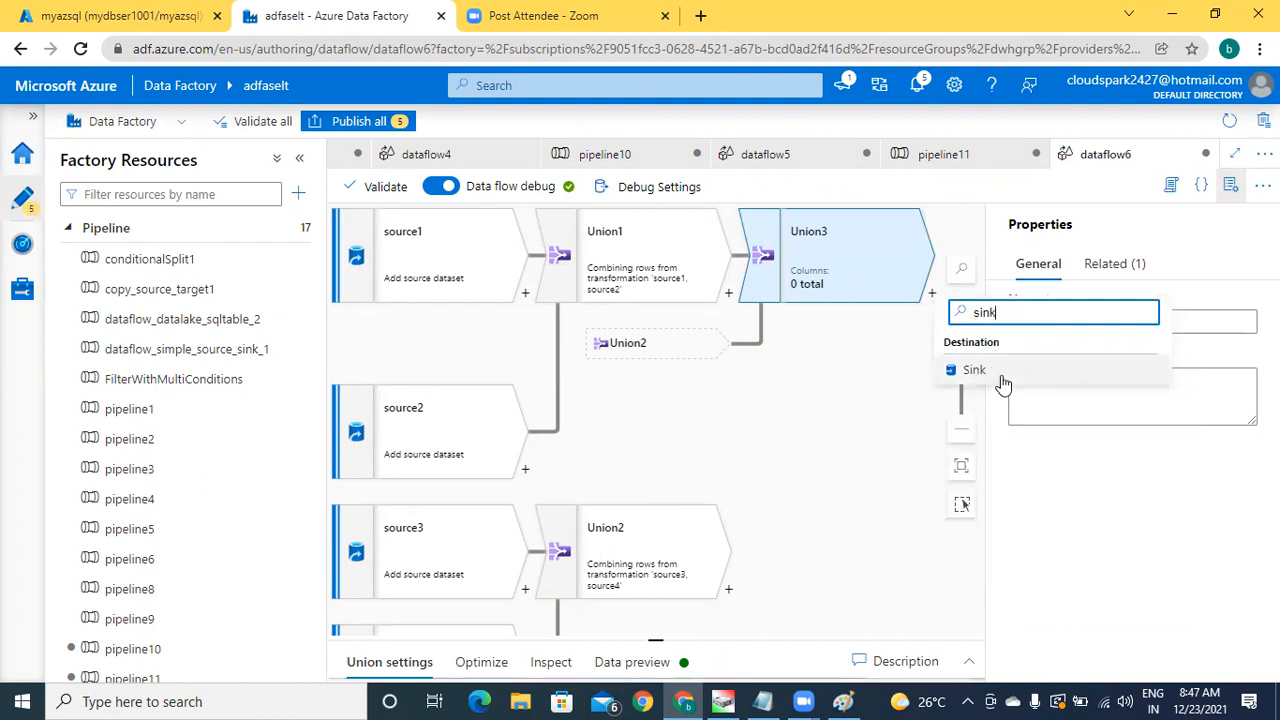
left_click(1001, 375)
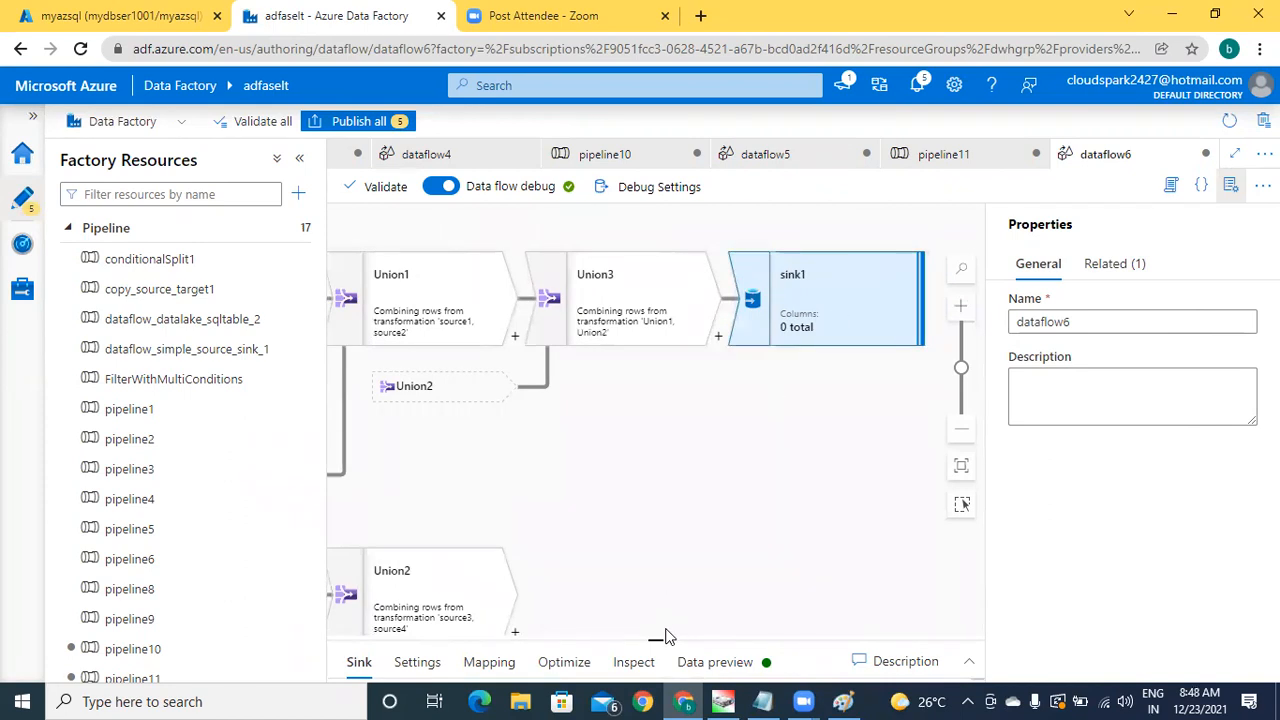
Step: Set the dataset of sink1 to ds_myazsql_emplyoee
left_click_drag(655, 640, 655, 295)
right_click(721, 297)
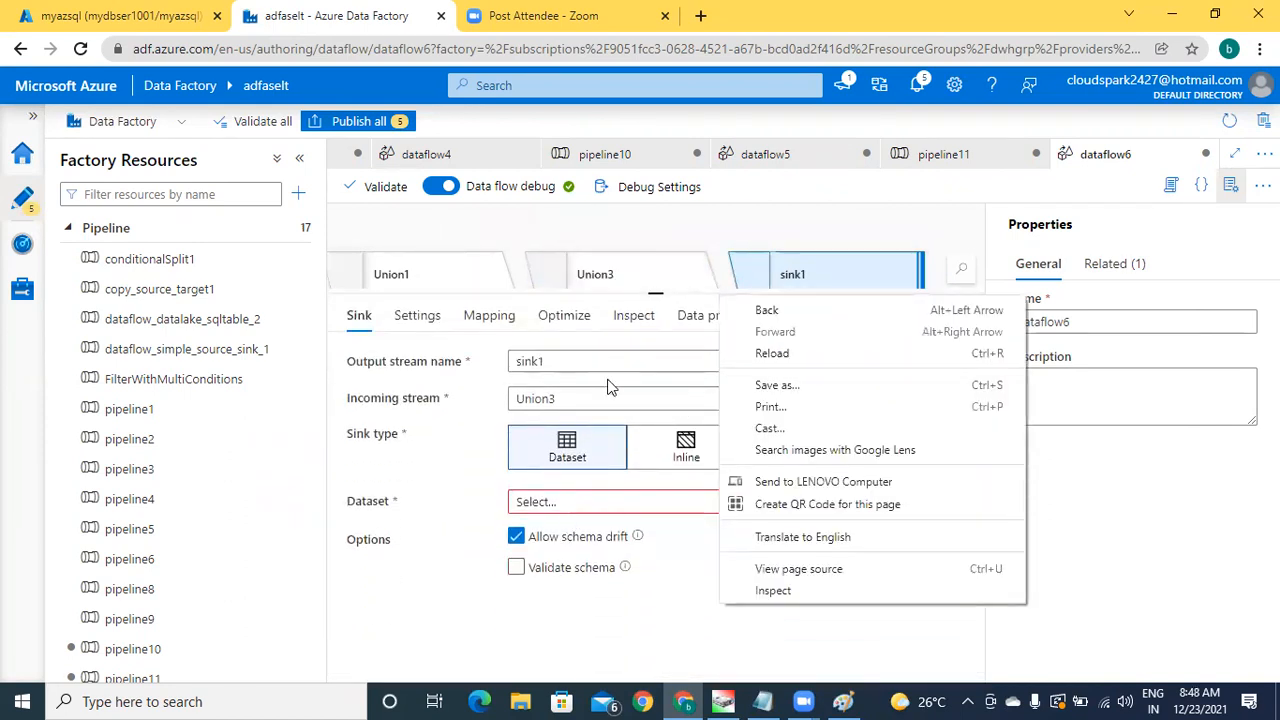
left_click(597, 505)
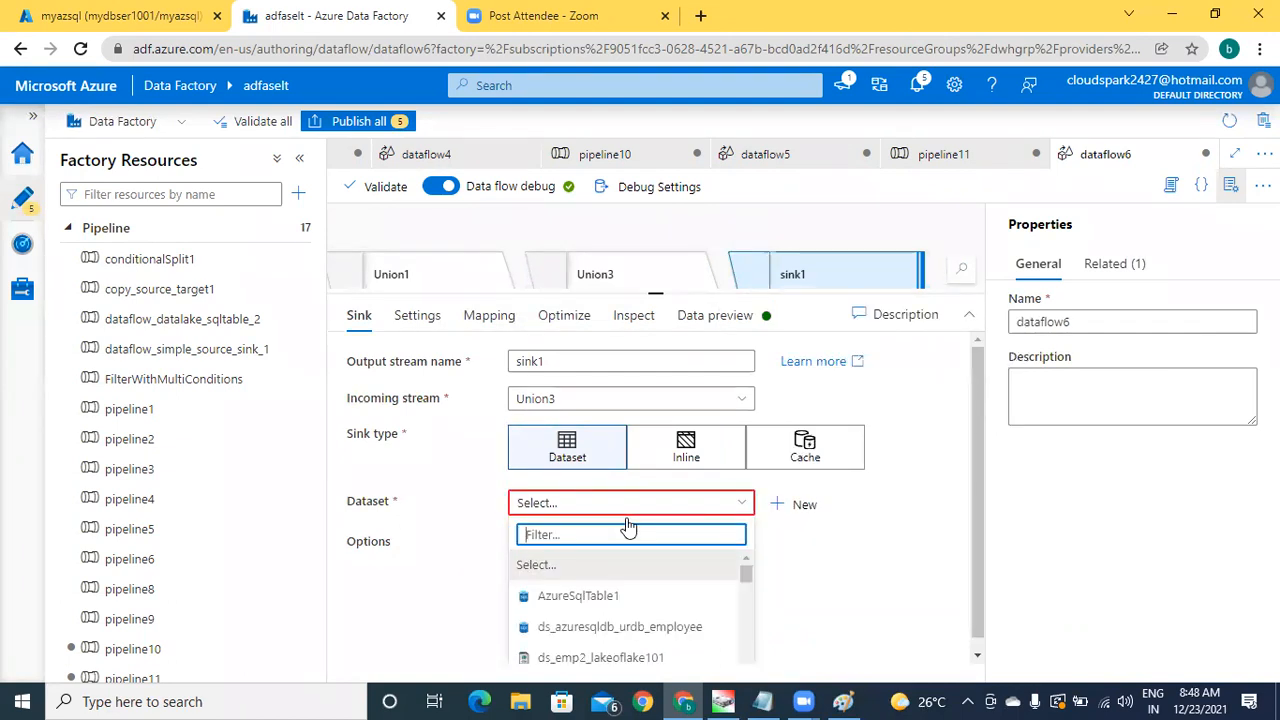
type("ds_my")
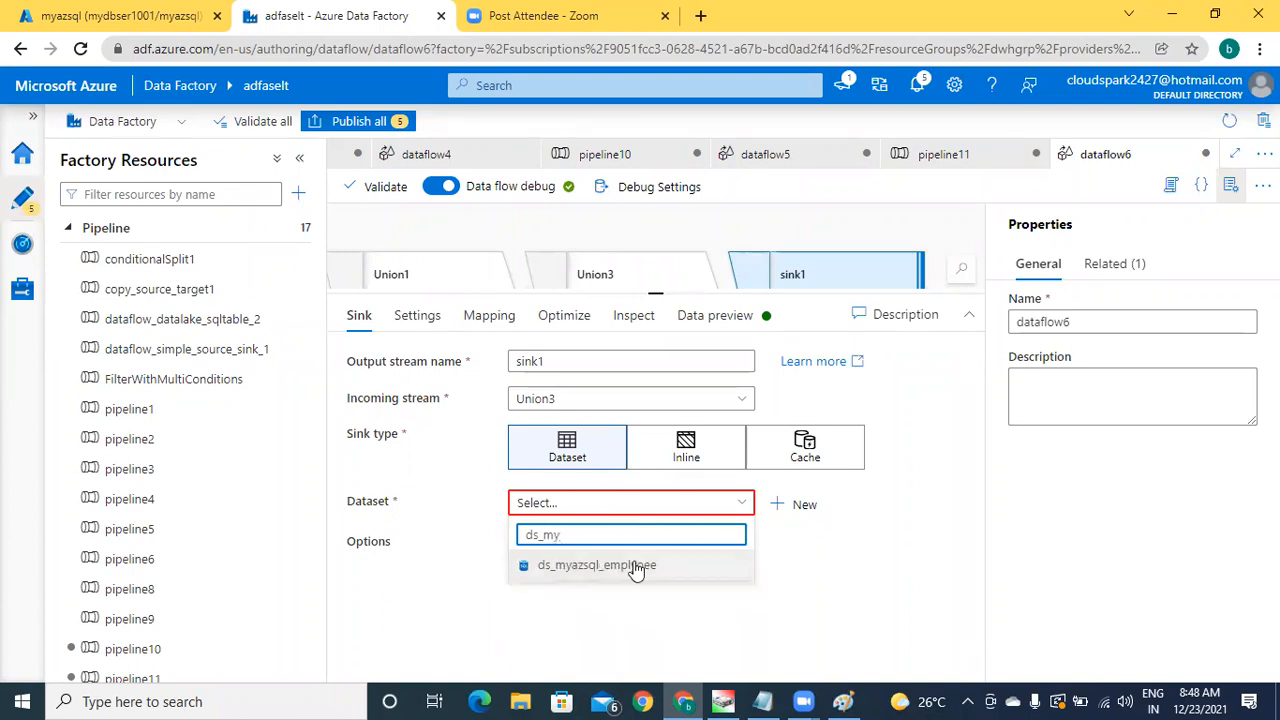
left_click(638, 566)
left_click_drag(660, 298, 699, 603)
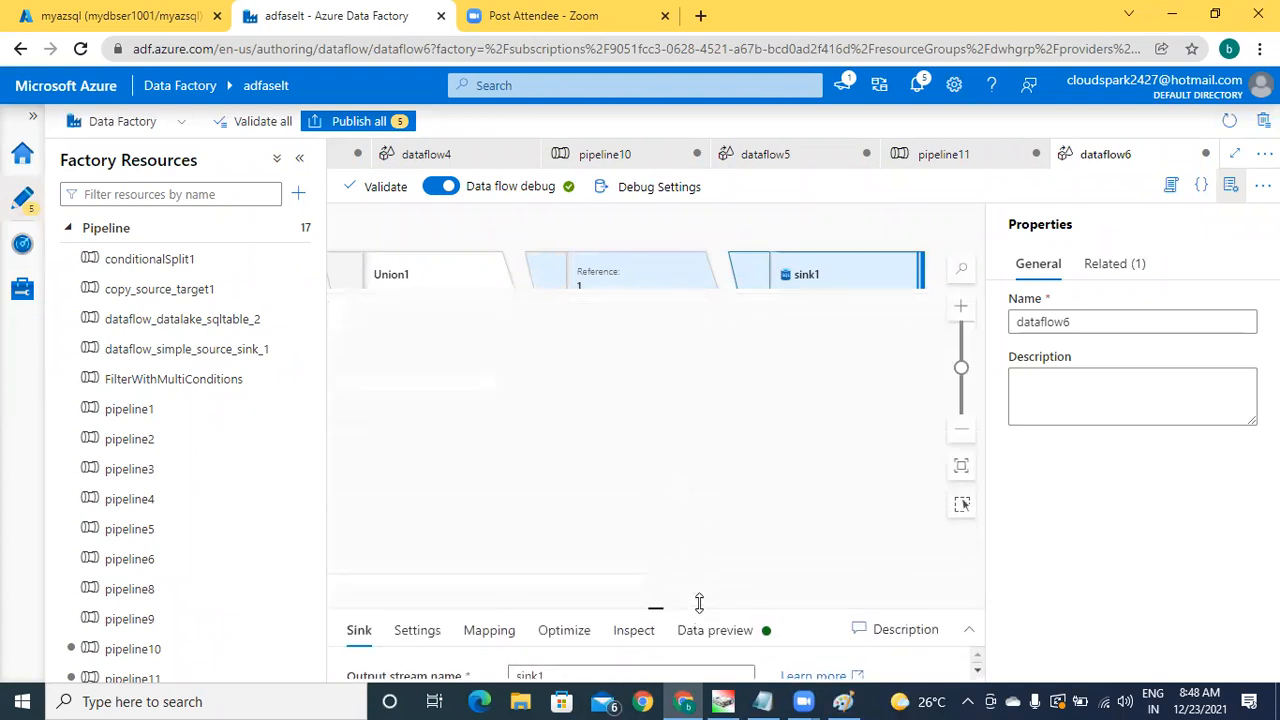
left_click(847, 403)
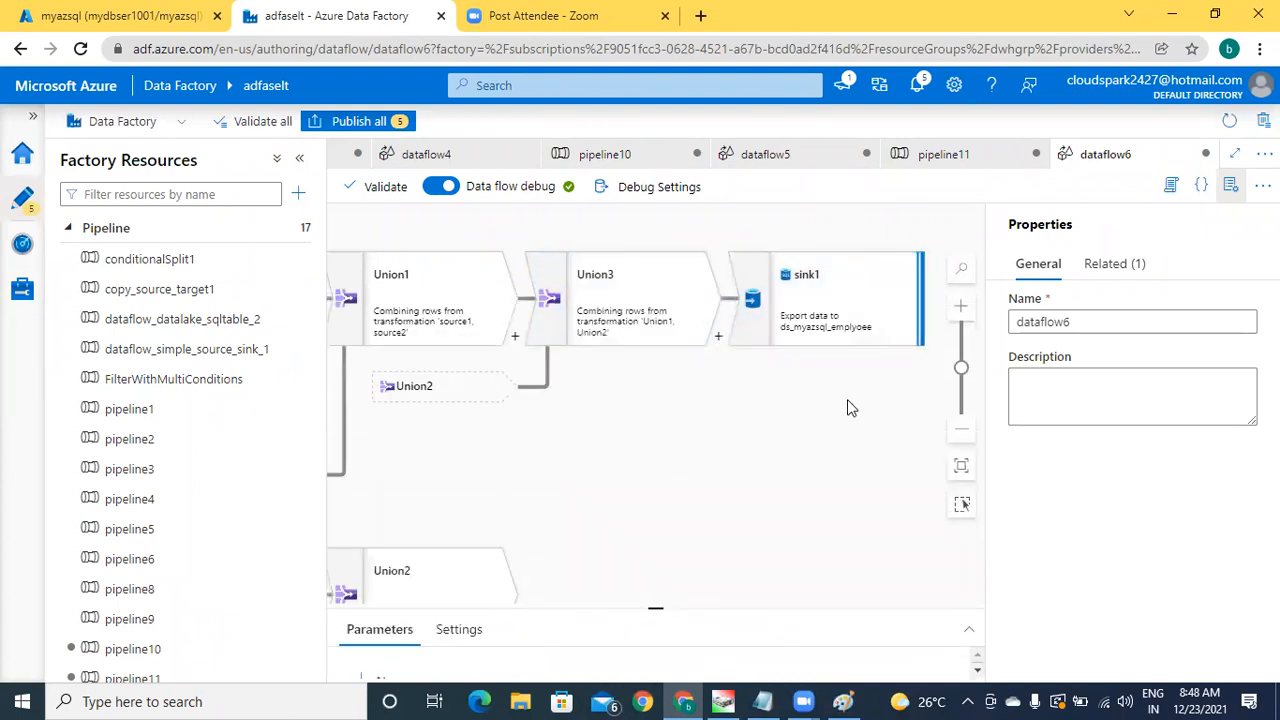
left_click_drag(652, 334, 898, 180)
left_click_drag(835, 231, 894, 320)
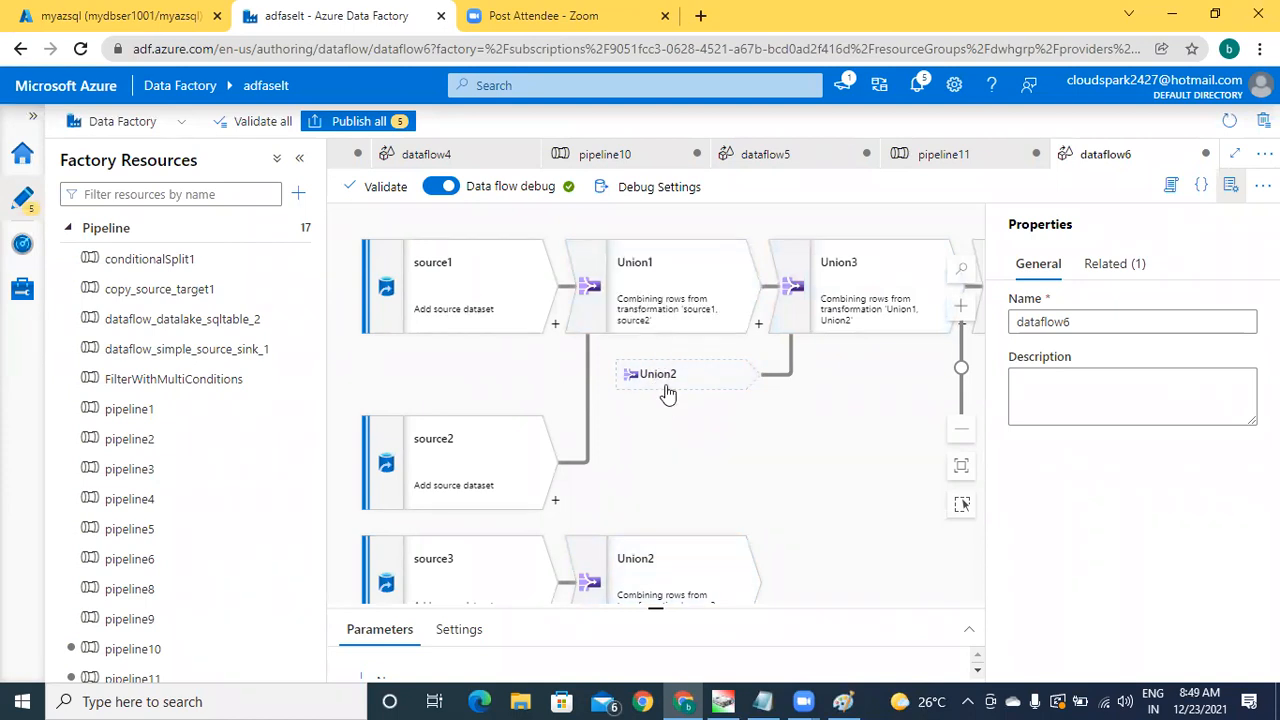
left_click_drag(828, 305, 584, 363)
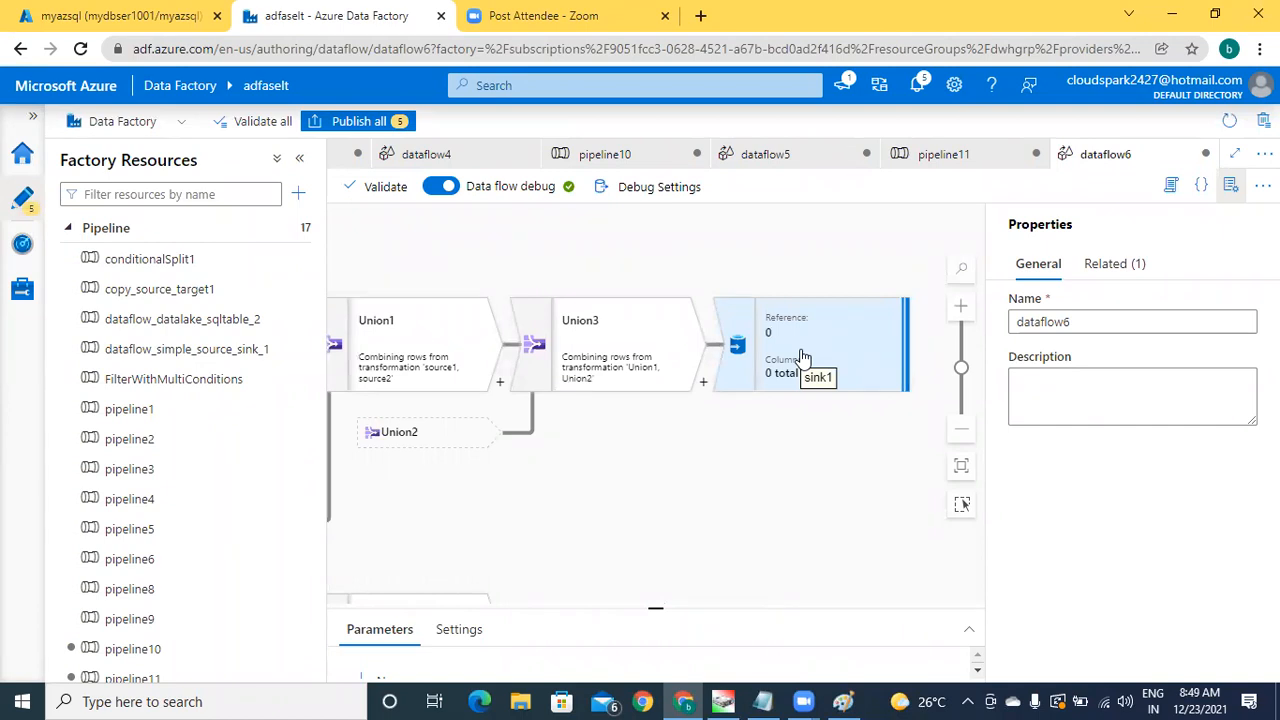
left_click_drag(801, 352, 981, 282)
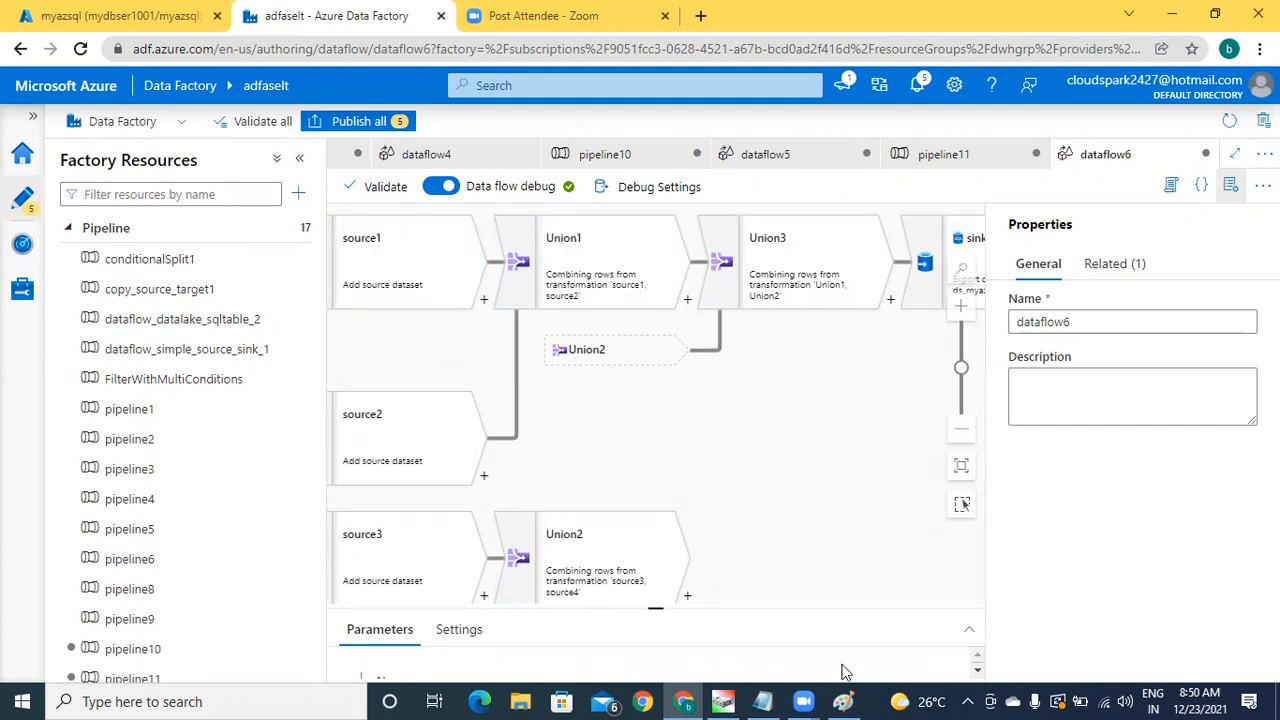
Step: Switch to Notepad and add the heading "limitation:" below the union transformation title, with an arrow "---->" starting the line beneath it
left_click(763, 701)
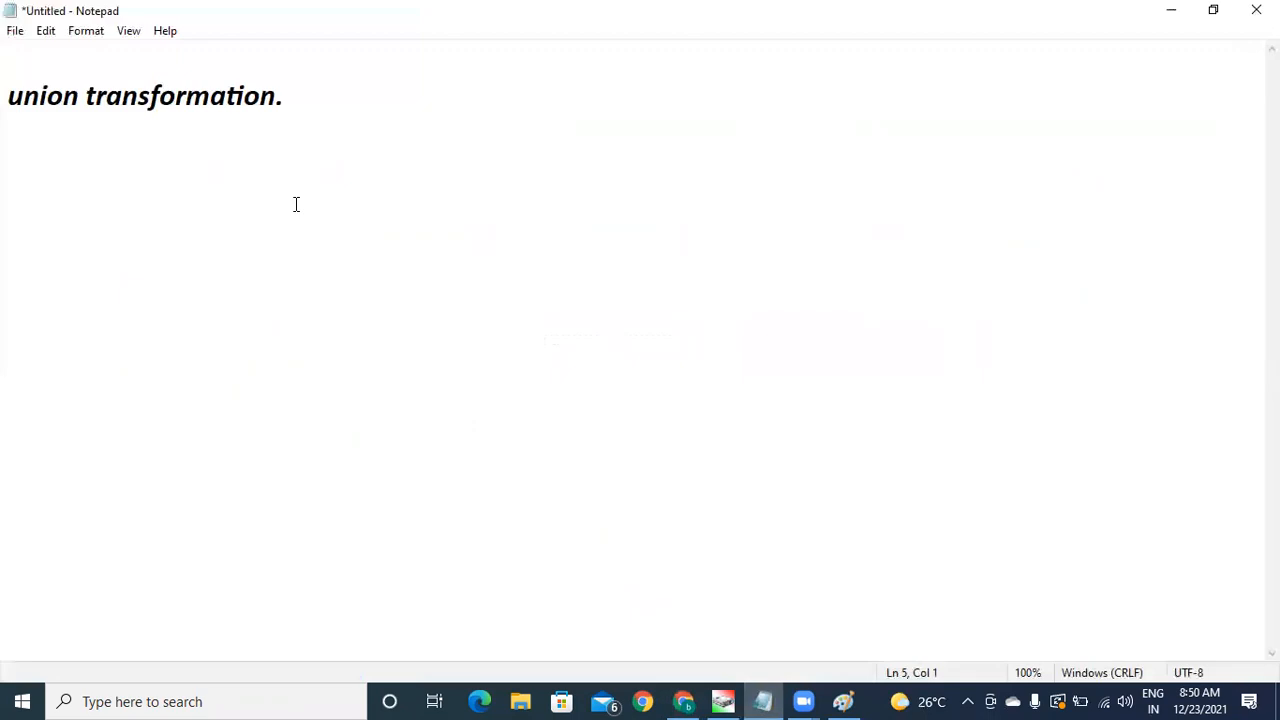
type("limitation:")
key("Return")
type("---->")
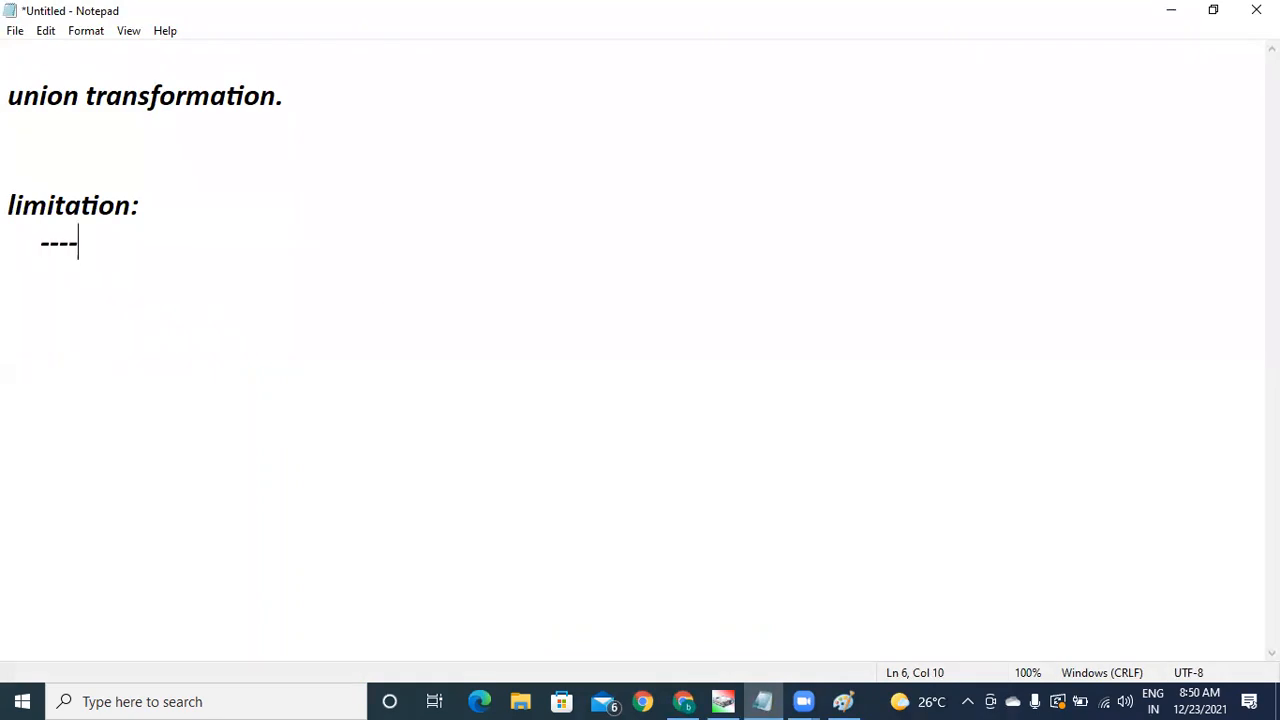
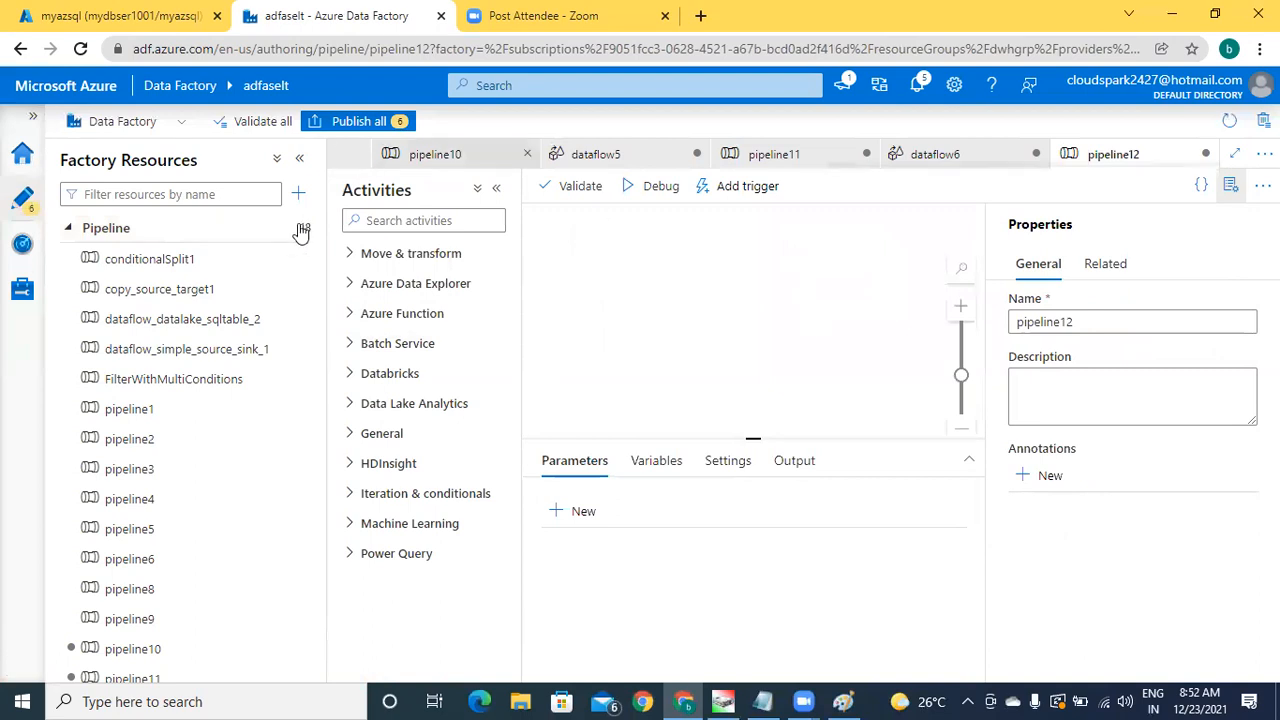
Step: Add a Data flow activity to the empty pipeline12 and create a new data flow for it
left_click(349, 258)
left_click_drag(389, 325, 743, 275)
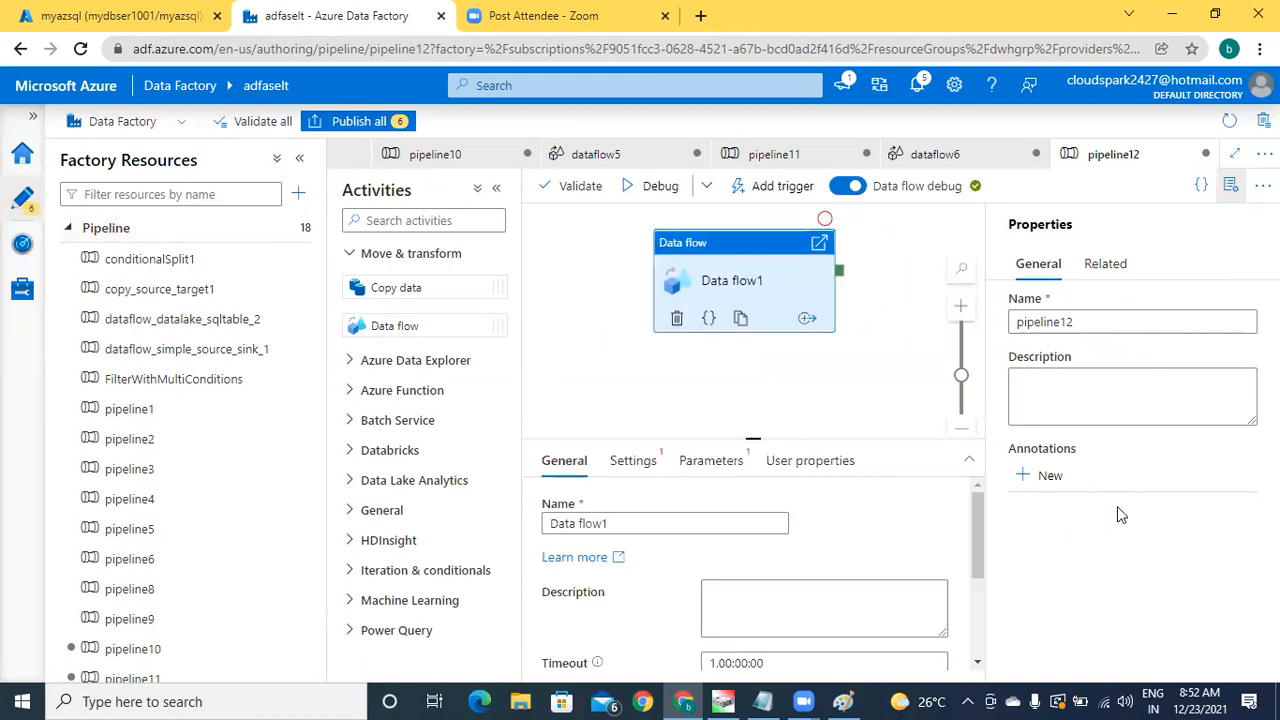
left_click(1230, 185)
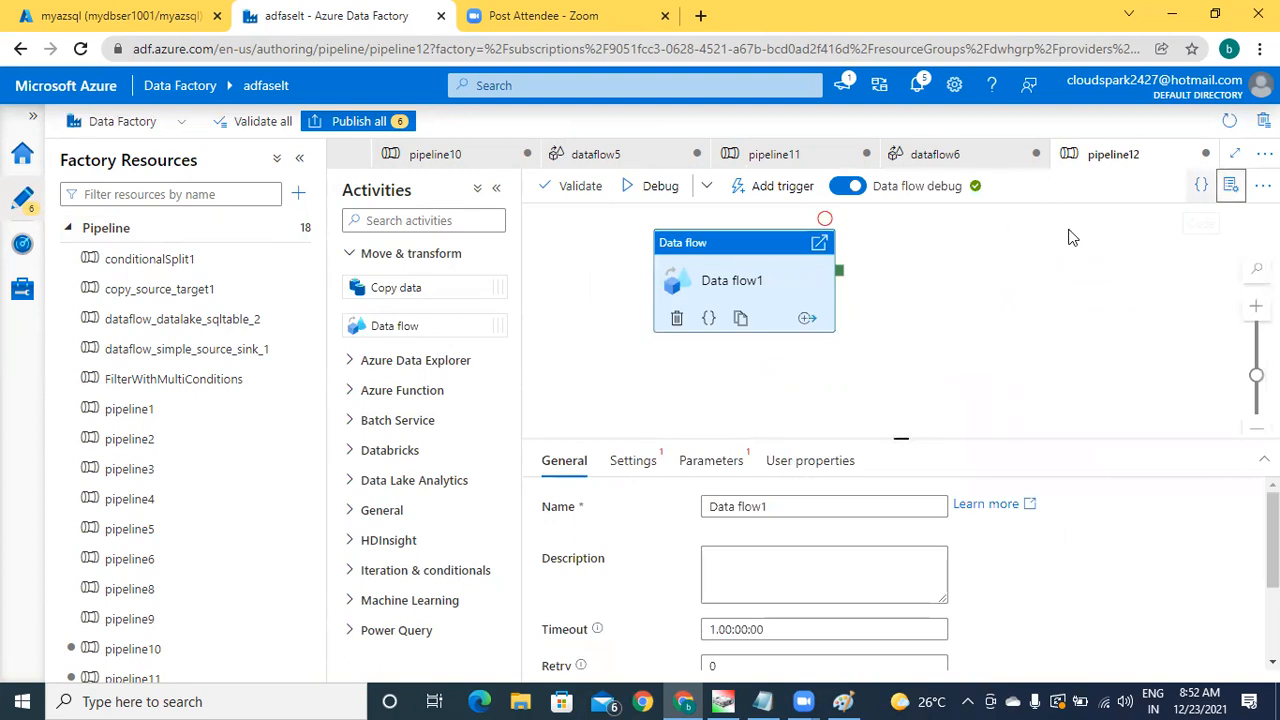
left_click(757, 366)
left_click(766, 289)
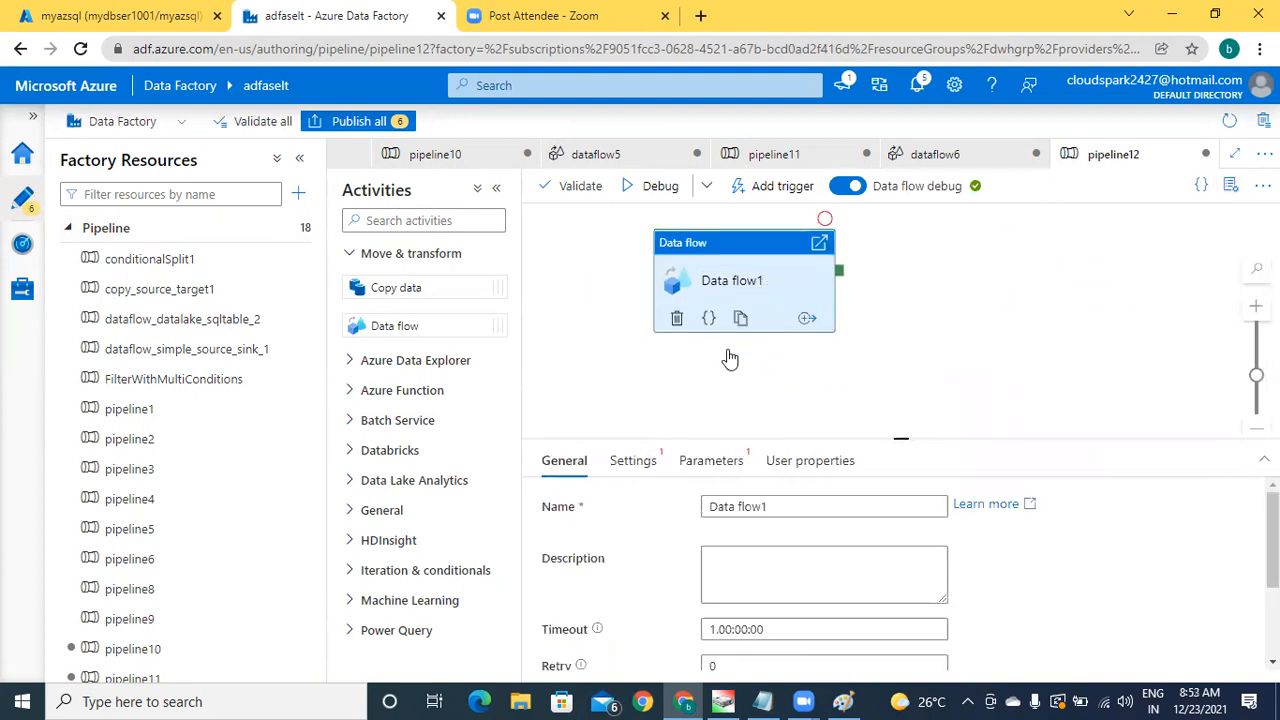
left_click(638, 461)
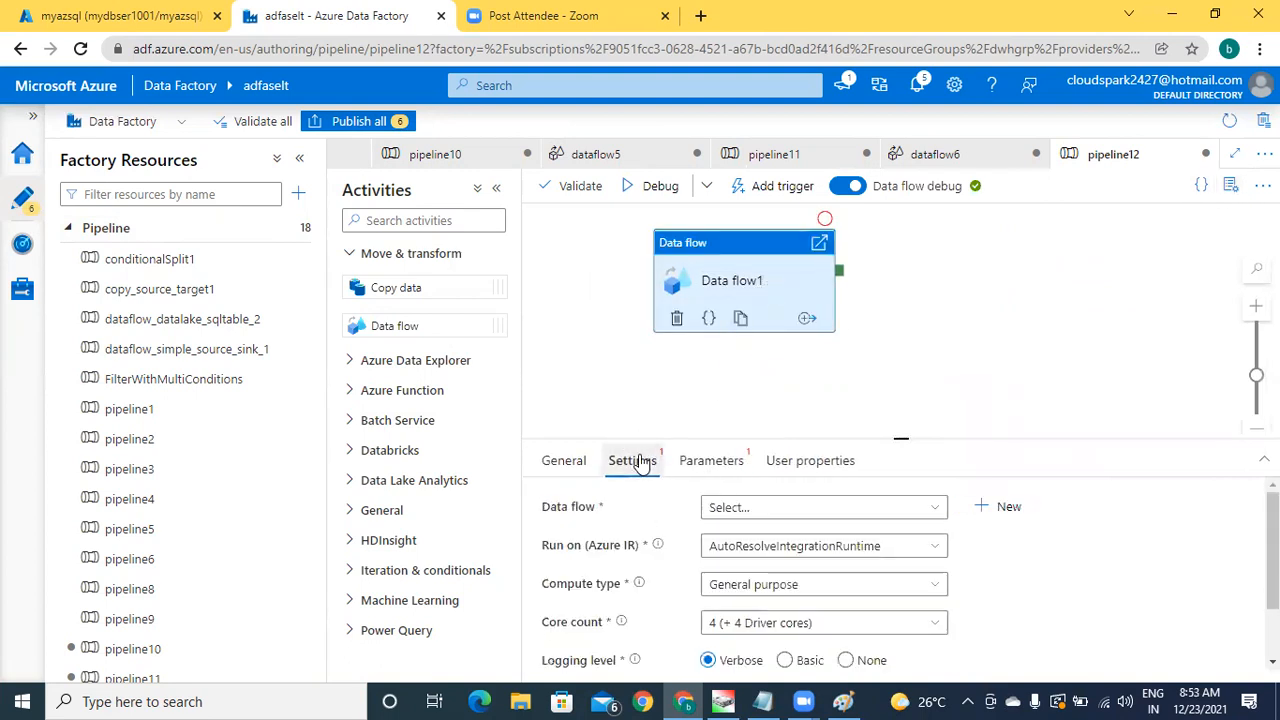
left_click(988, 505)
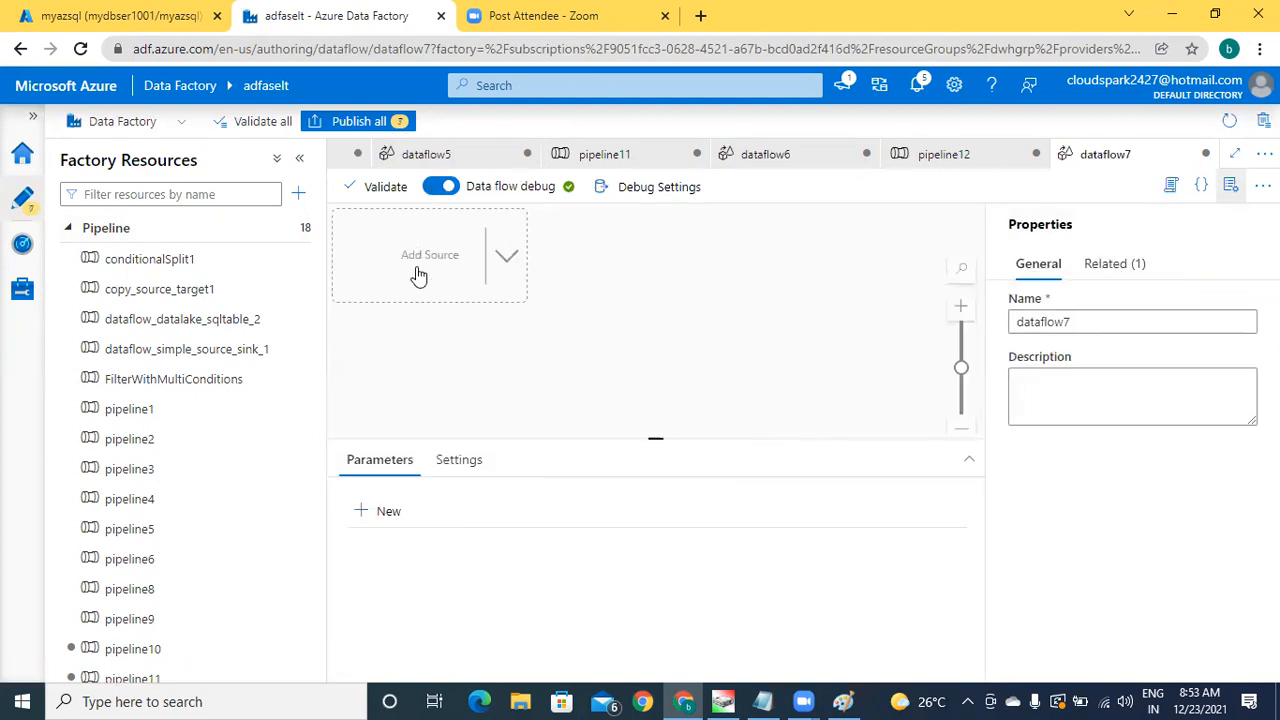
Step: Add two sources to the empty data flow without datasets, and add a Union transformation after source1
left_click(417, 272)
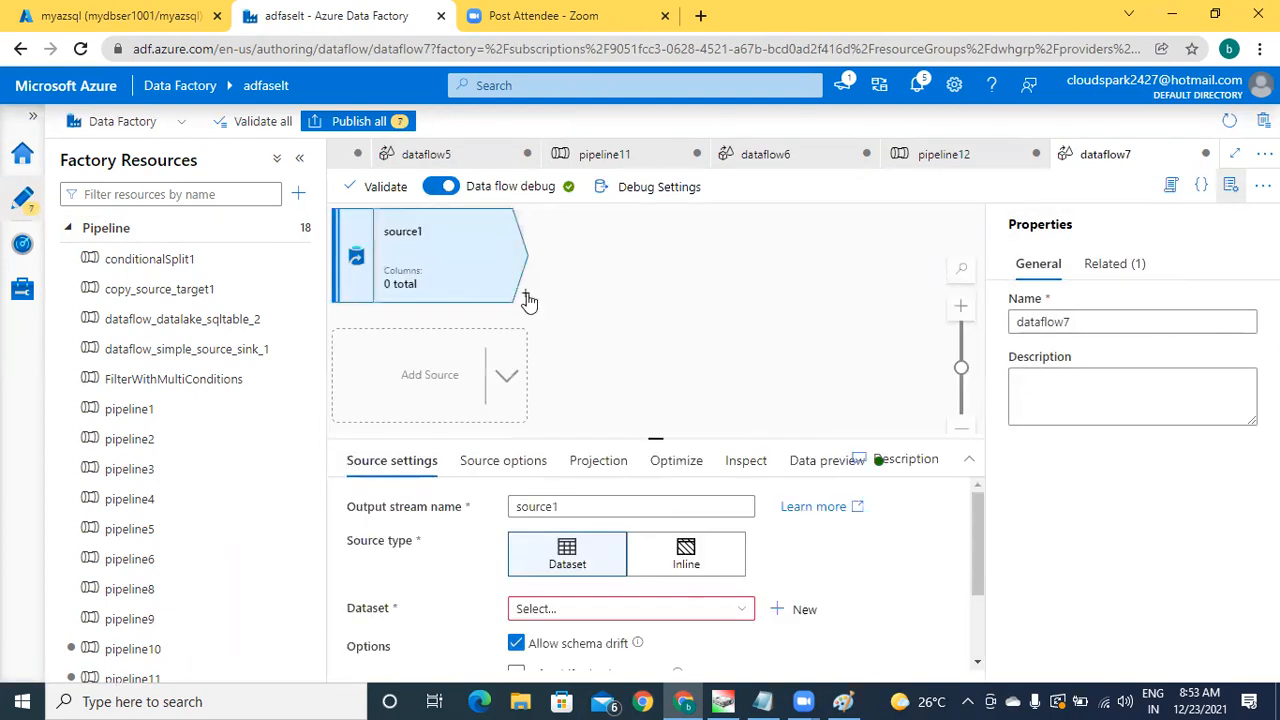
left_click(442, 365)
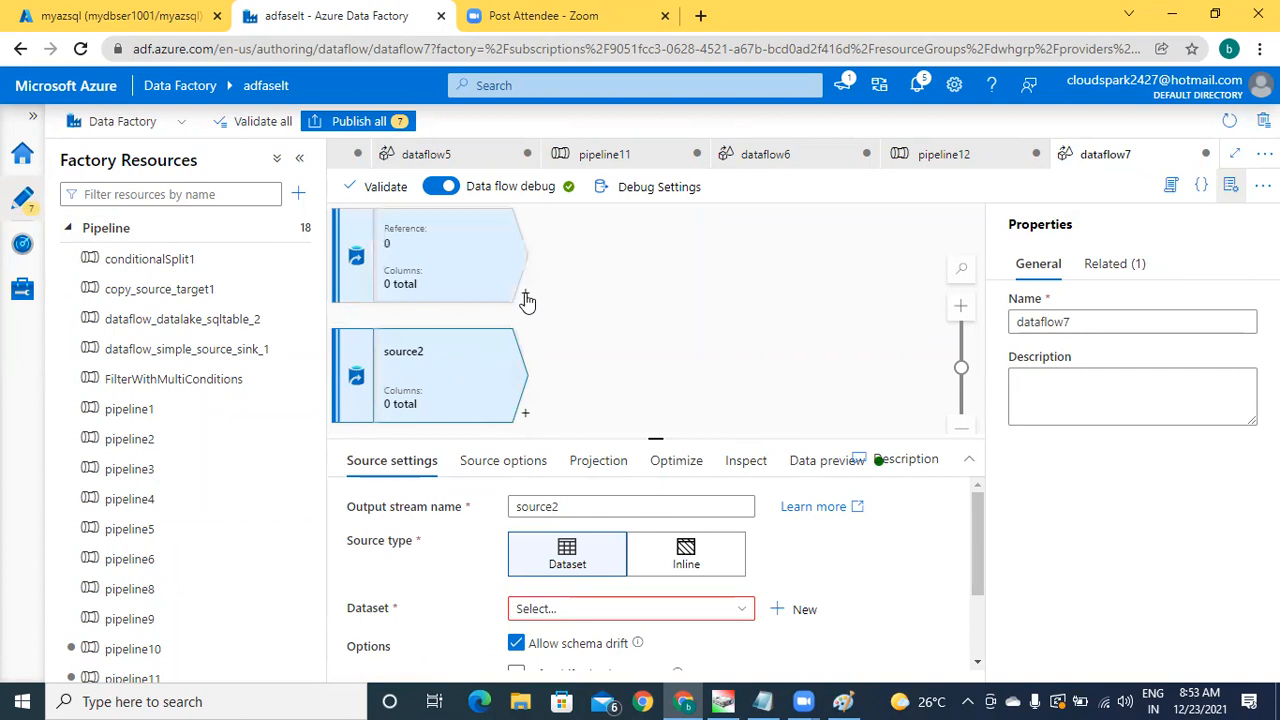
left_click(525, 297)
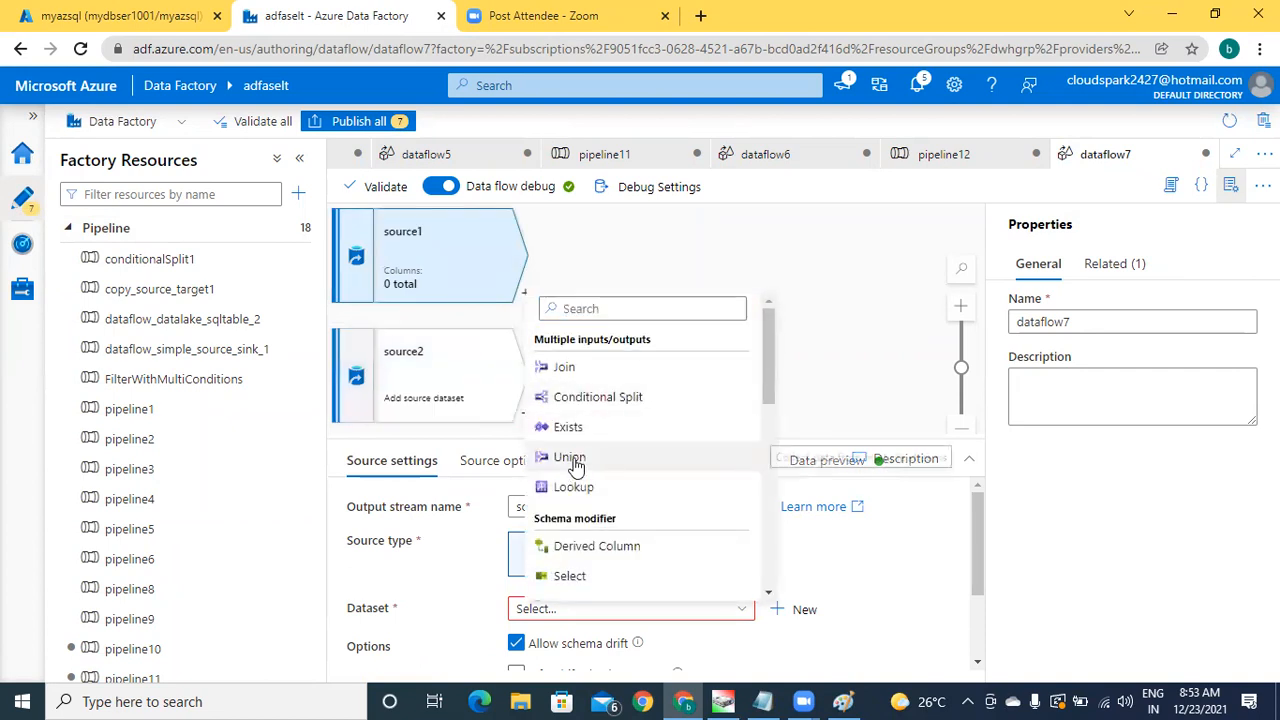
left_click(570, 457)
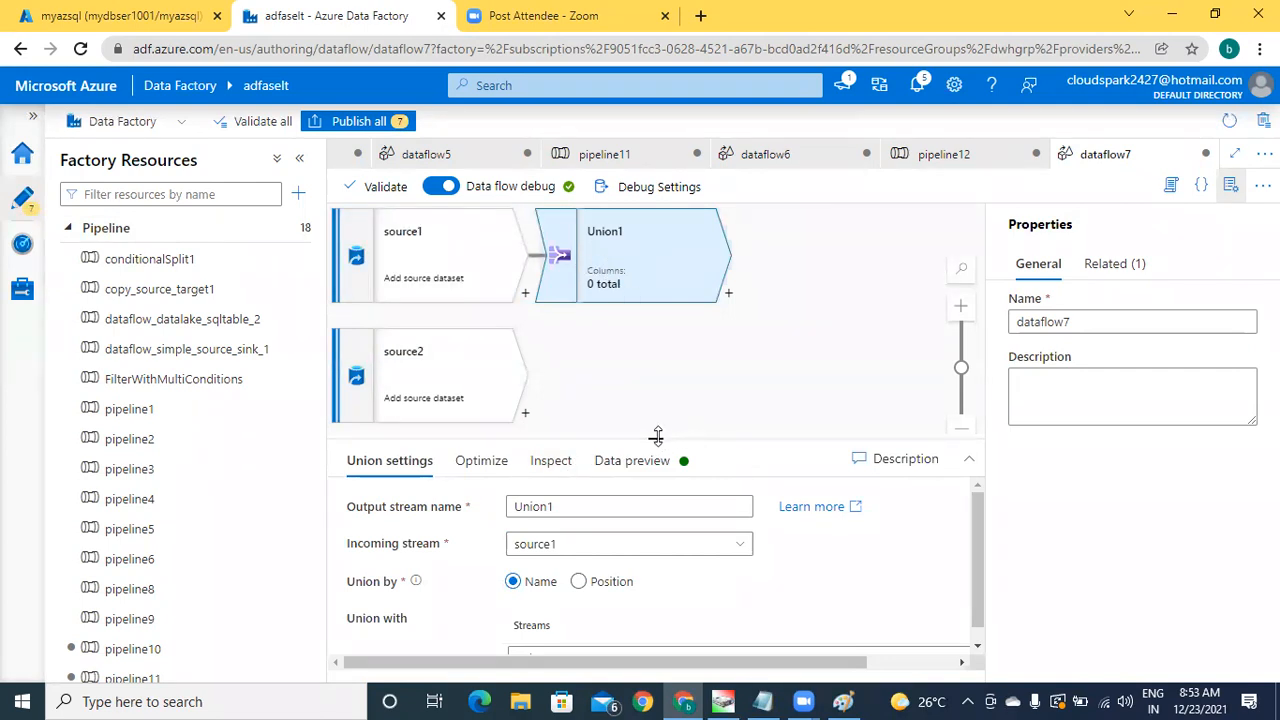
left_click_drag(656, 438, 655, 535)
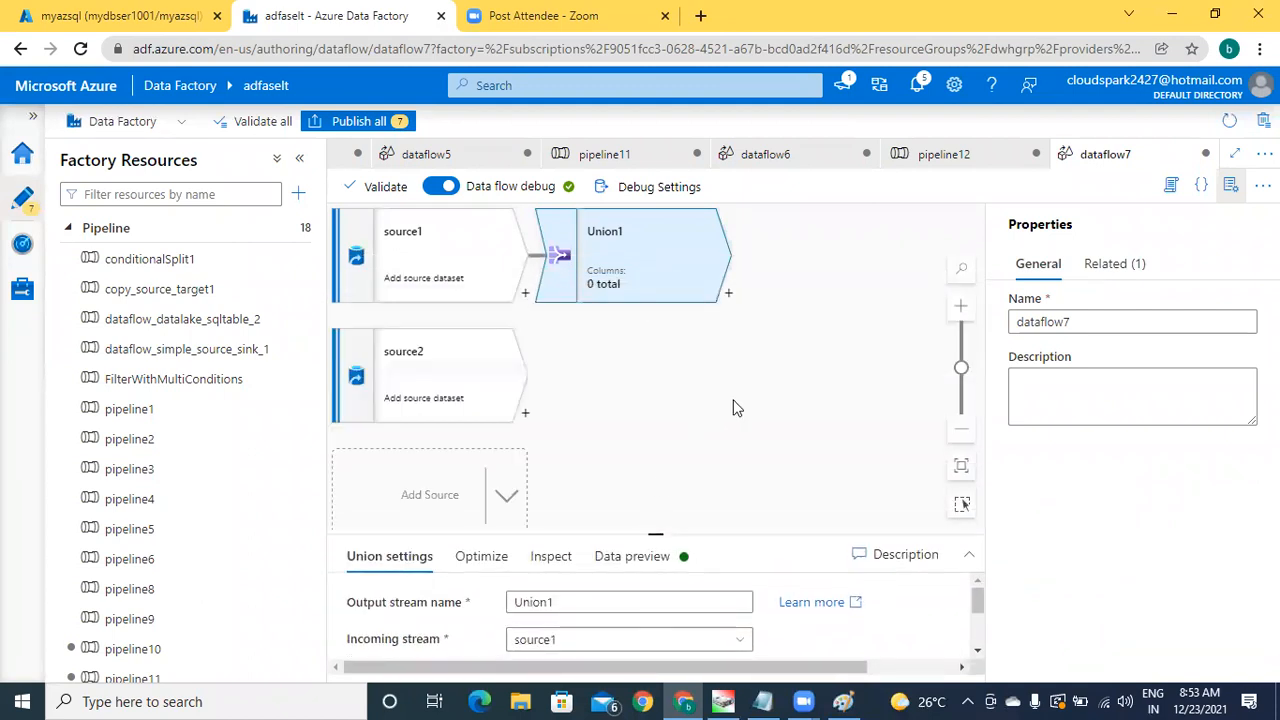
left_click(733, 408)
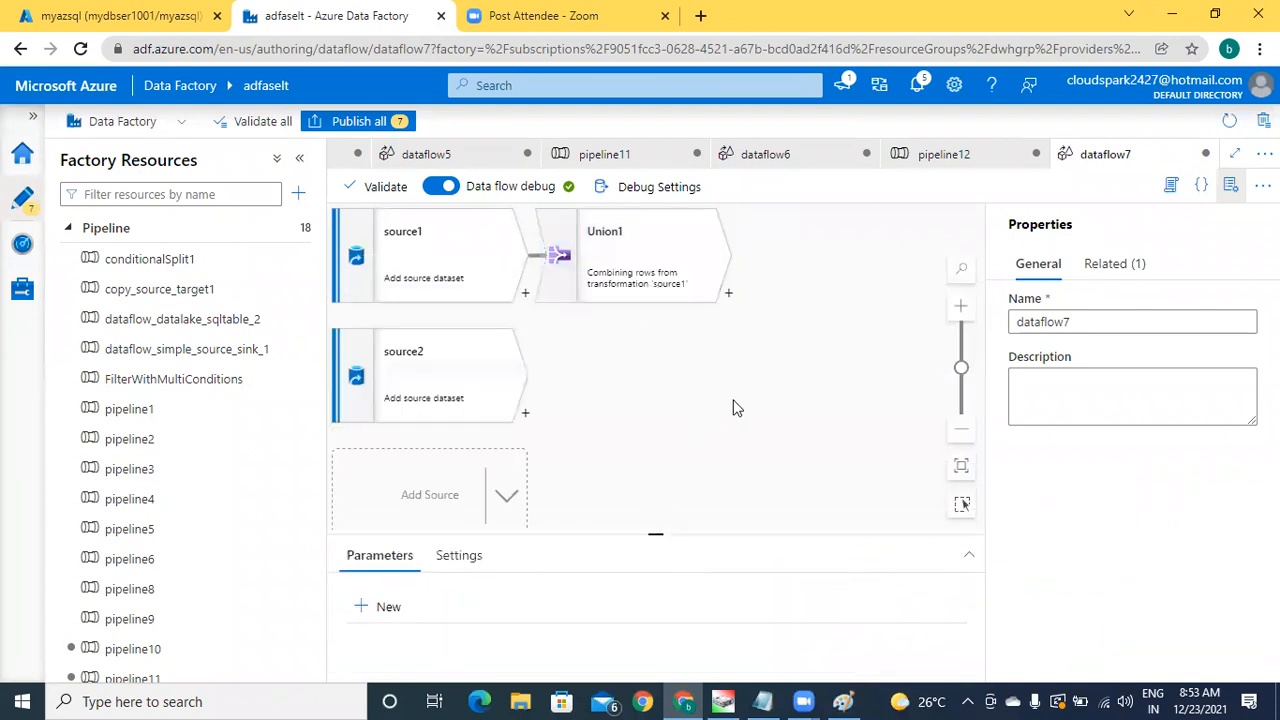
left_click(444, 264)
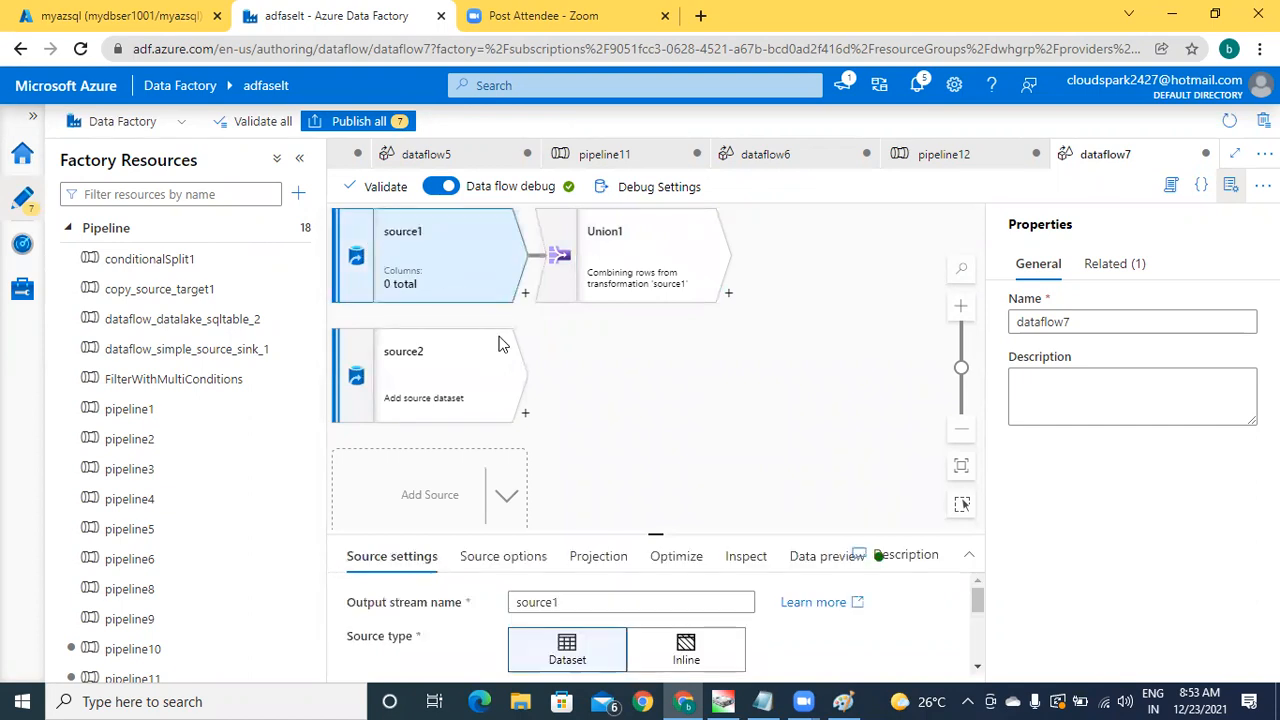
left_click(445, 380)
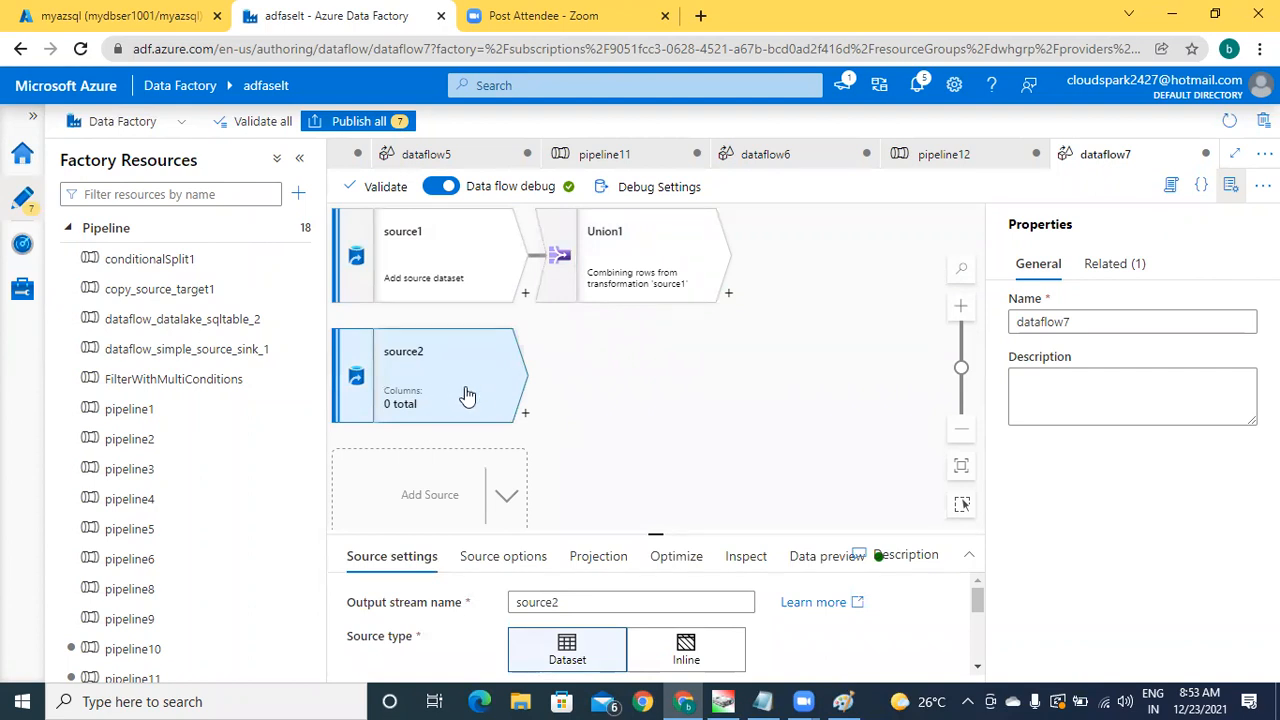
Step: Switch to Notepad and open the text file emp2 from the bharat_adf folder, discarding the unsaved notes
left_click(765, 701)
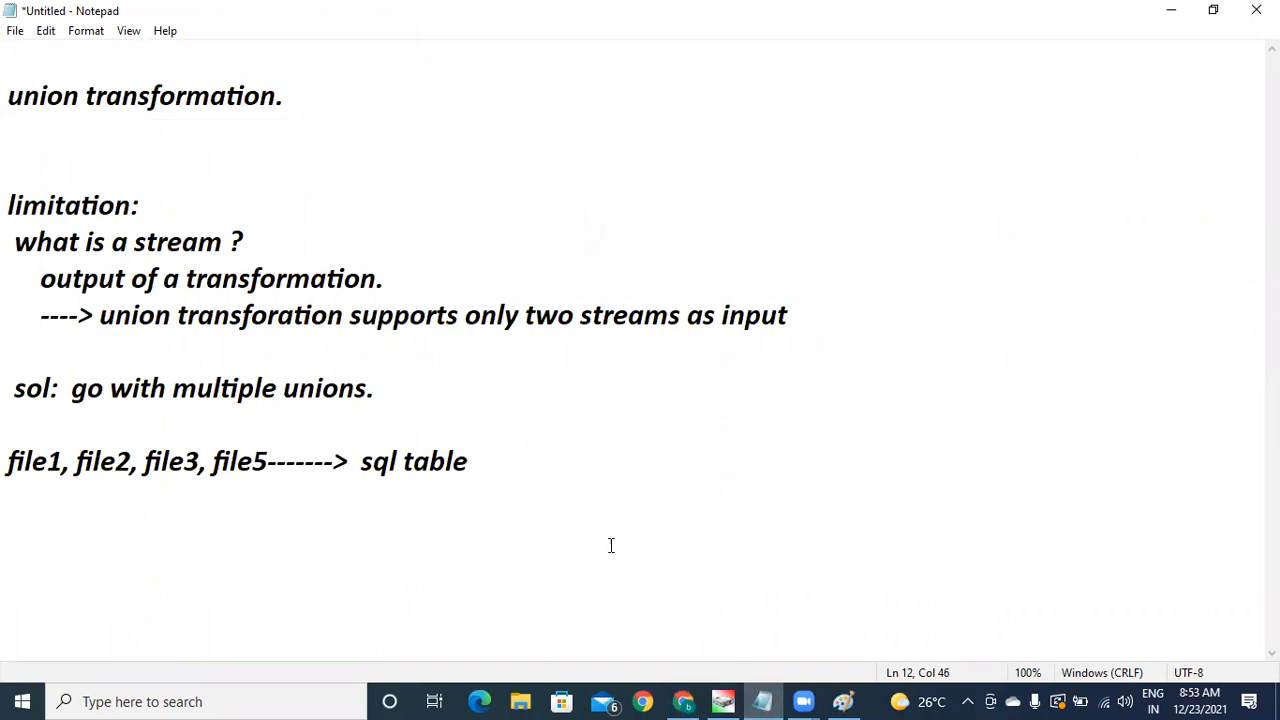
left_click(14, 31)
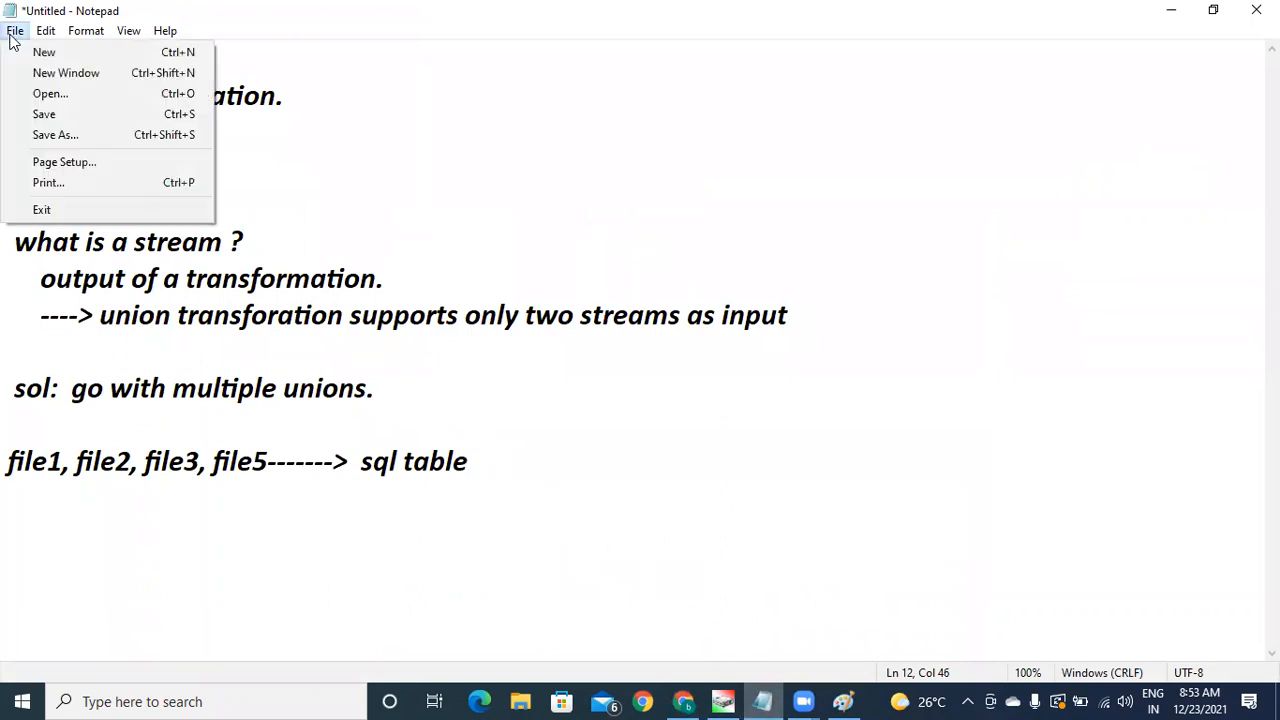
left_click(94, 94)
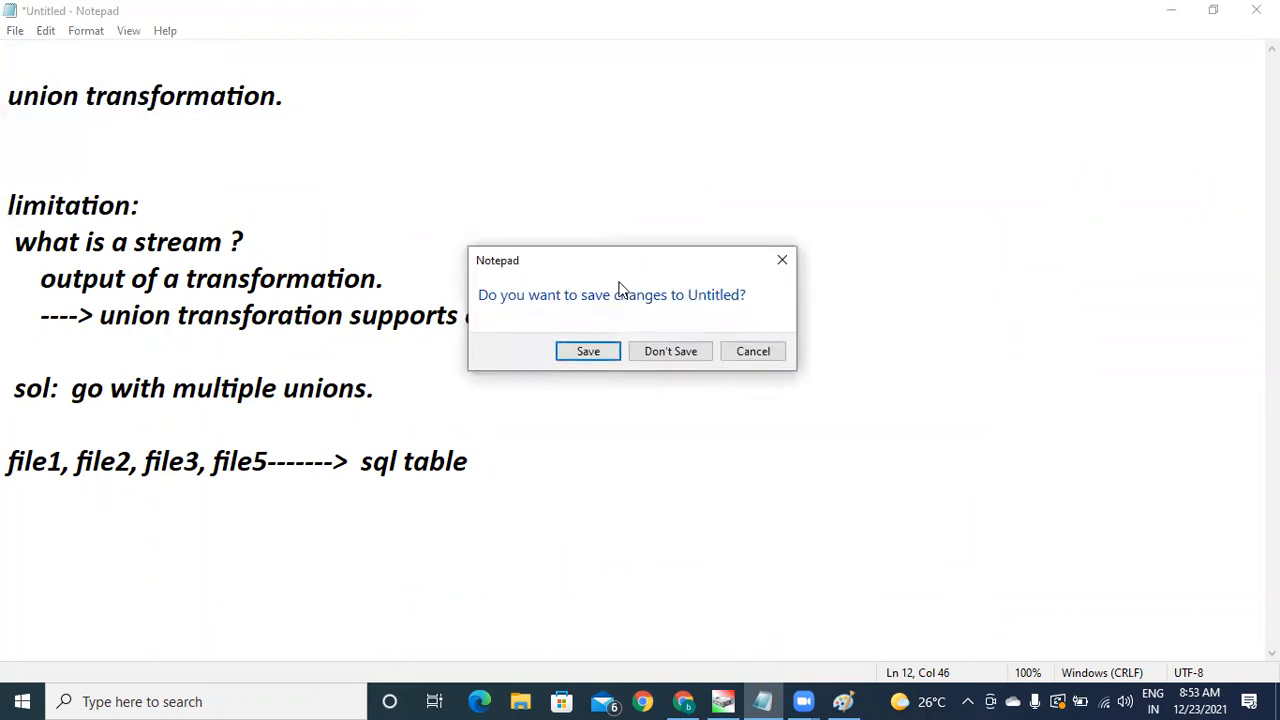
left_click(656, 352)
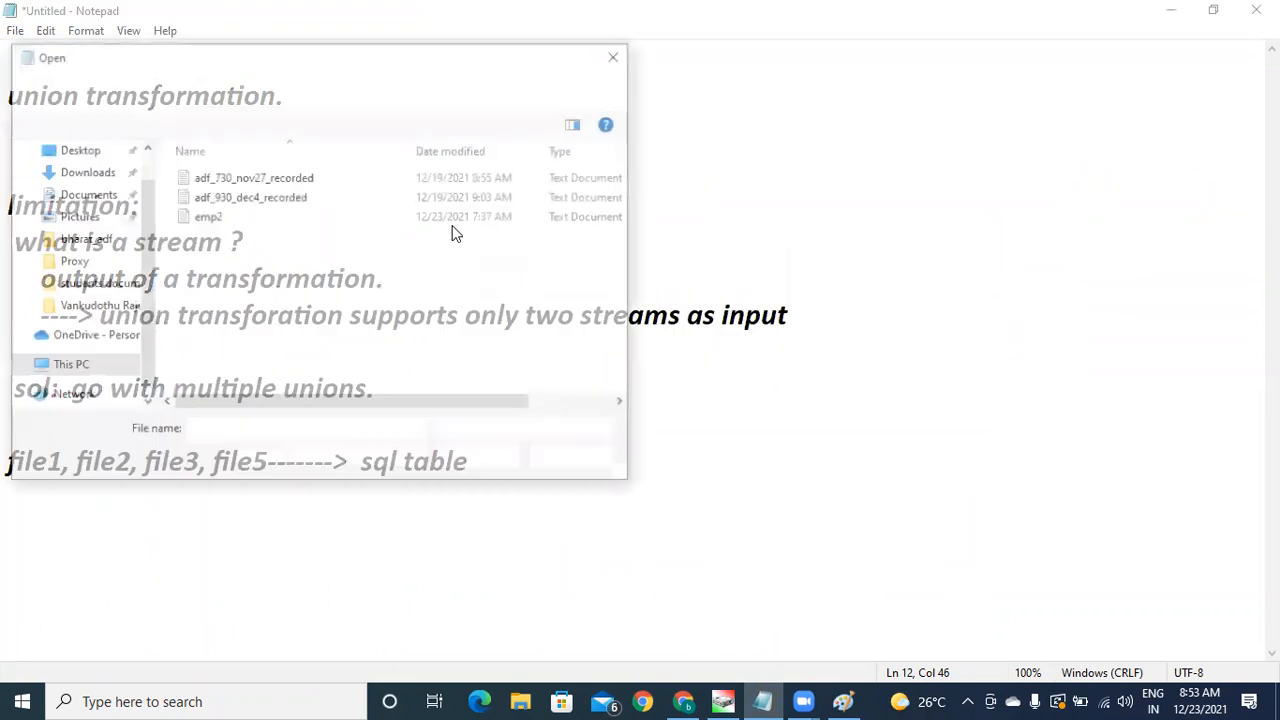
left_click(205, 216)
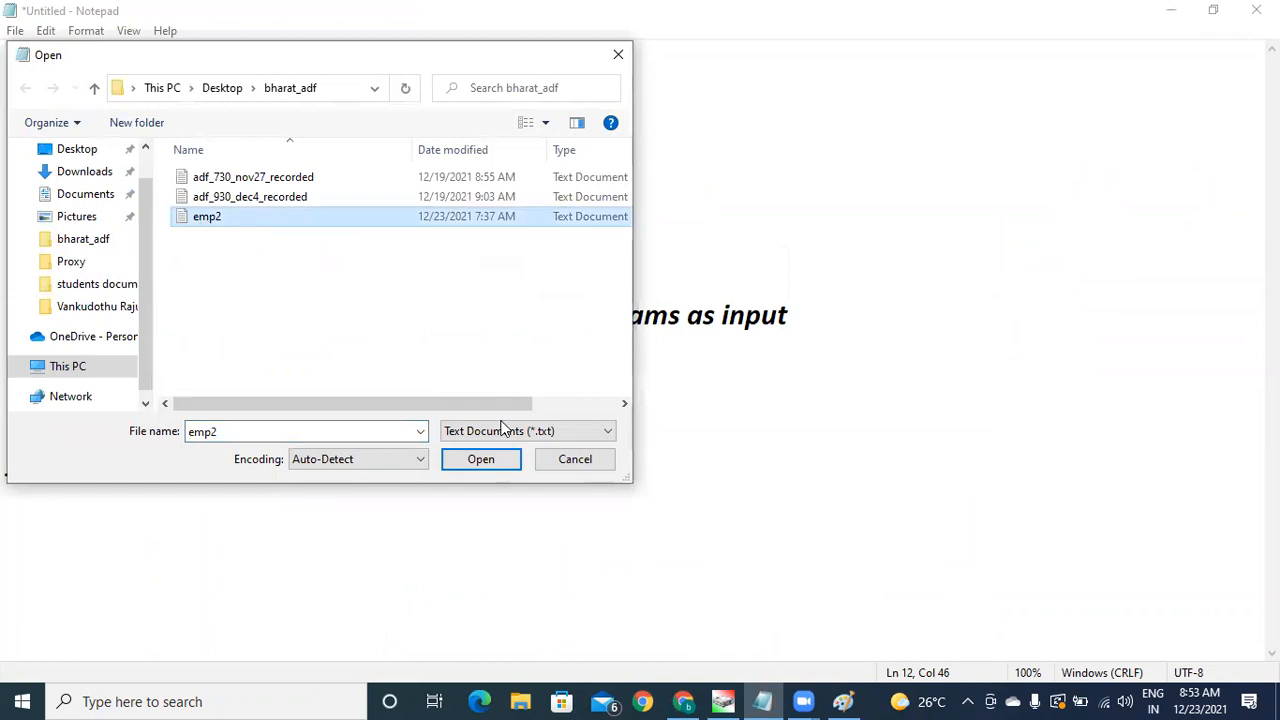
left_click(479, 461)
Step: Copy the employee rows 202 through 205 of the emp2 file
key("Down")
key("shift+Down")
key("shift+Down")
key("shift+Down")
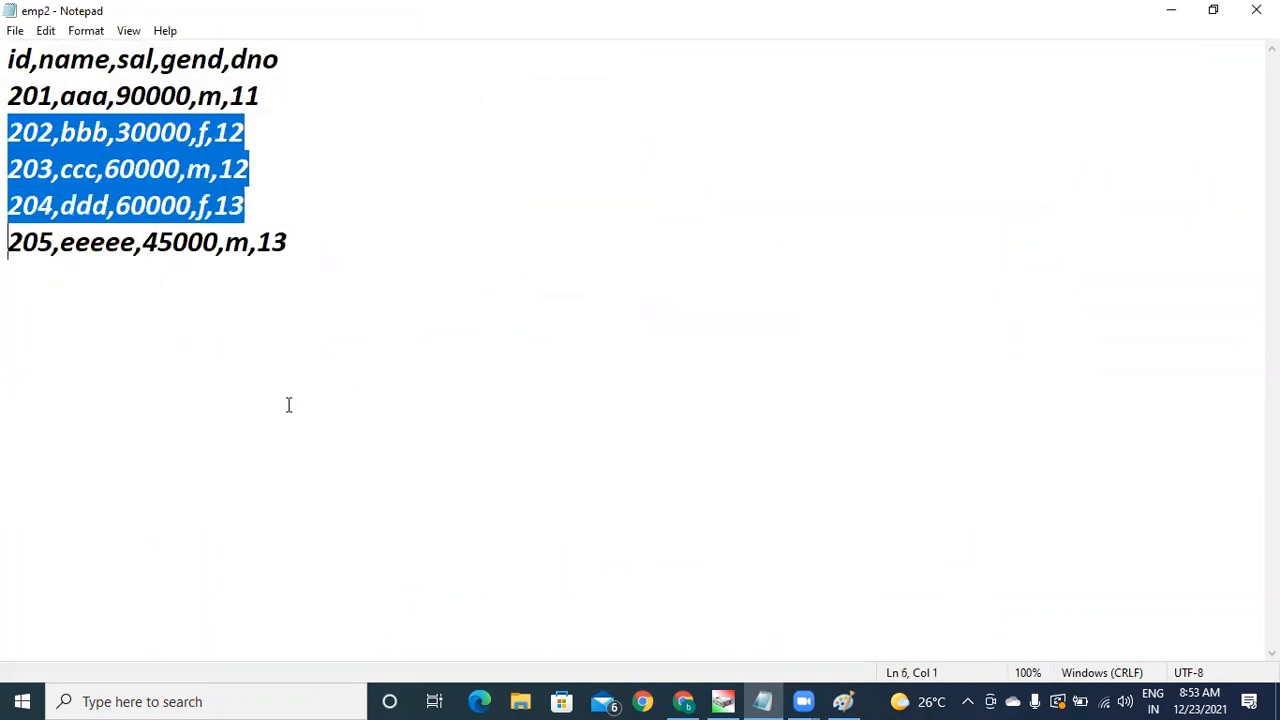
key("shift+Right")
key("shift+Right")
key("shift+Right")
key("shift+Right")
key("shift+Right")
key("shift+Right")
key("shift+Right")
key("shift+Right")
key("shift+Right")
key("shift+Right")
key("shift+Right")
key("shift+Right")
key("shift+Right")
key("shift+Right")
key("shift+Right")
key("shift+Right")
key("shift+Right")
key("shift+Right")
key("shift+Right")
key("shift+Right")
key("ctrl+c")
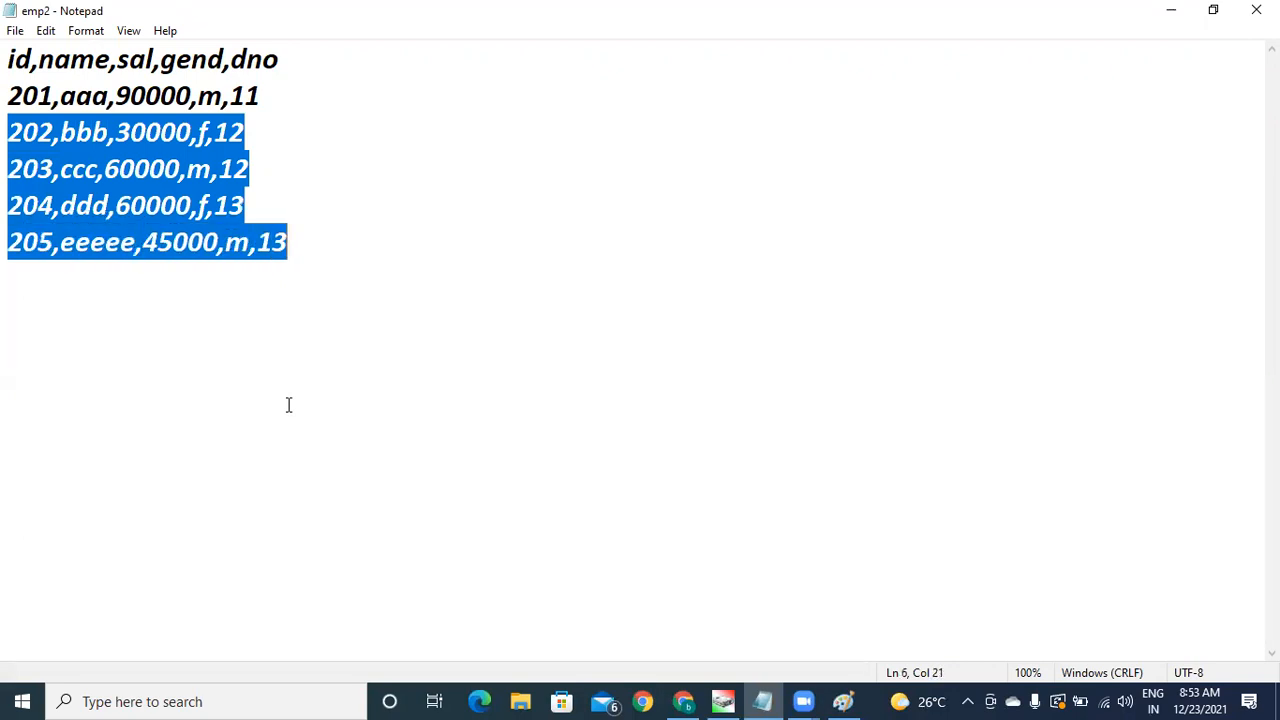
Step: Paste the copied rows 202 through 205 below the last row of the emp2 file and save it
left_click(288, 404)
key("Return")
key("ctrl+v")
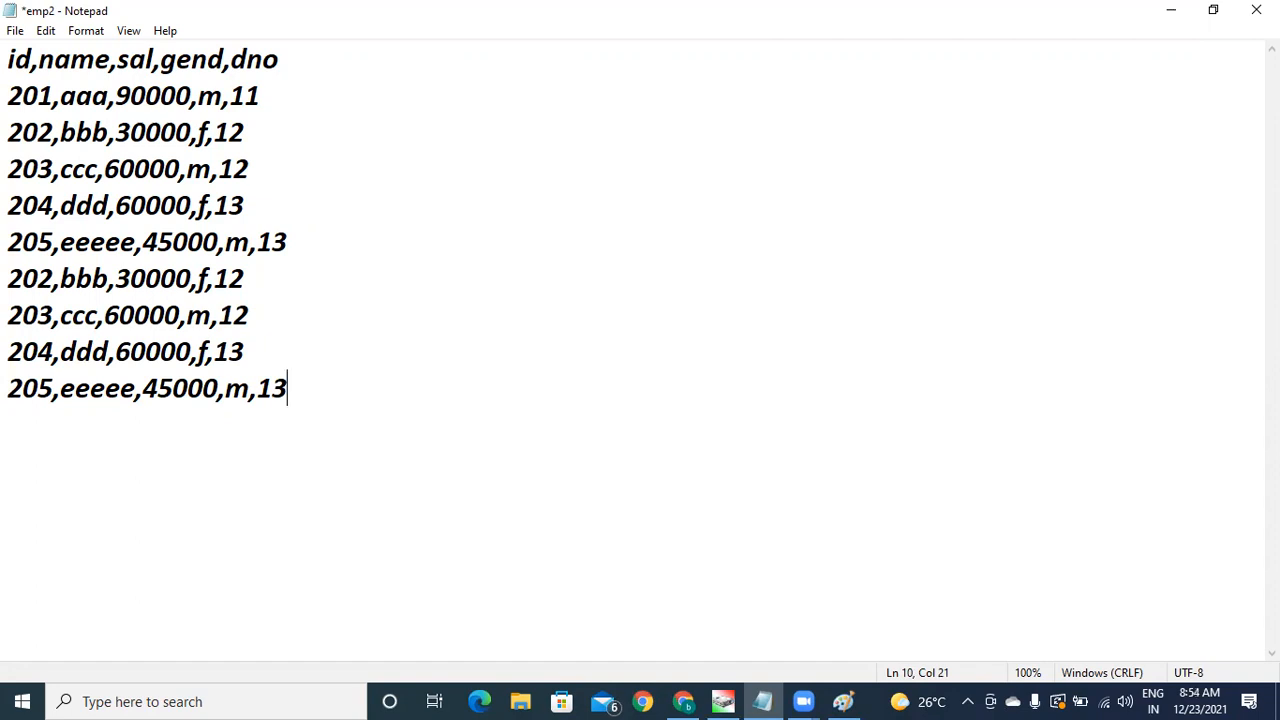
key("ctrl+s")
Step: Switch to the Azure portal and open the storagelake101 storage account from the dwhgrp resource group, discarding the unsaved query edits
left_click(683, 701)
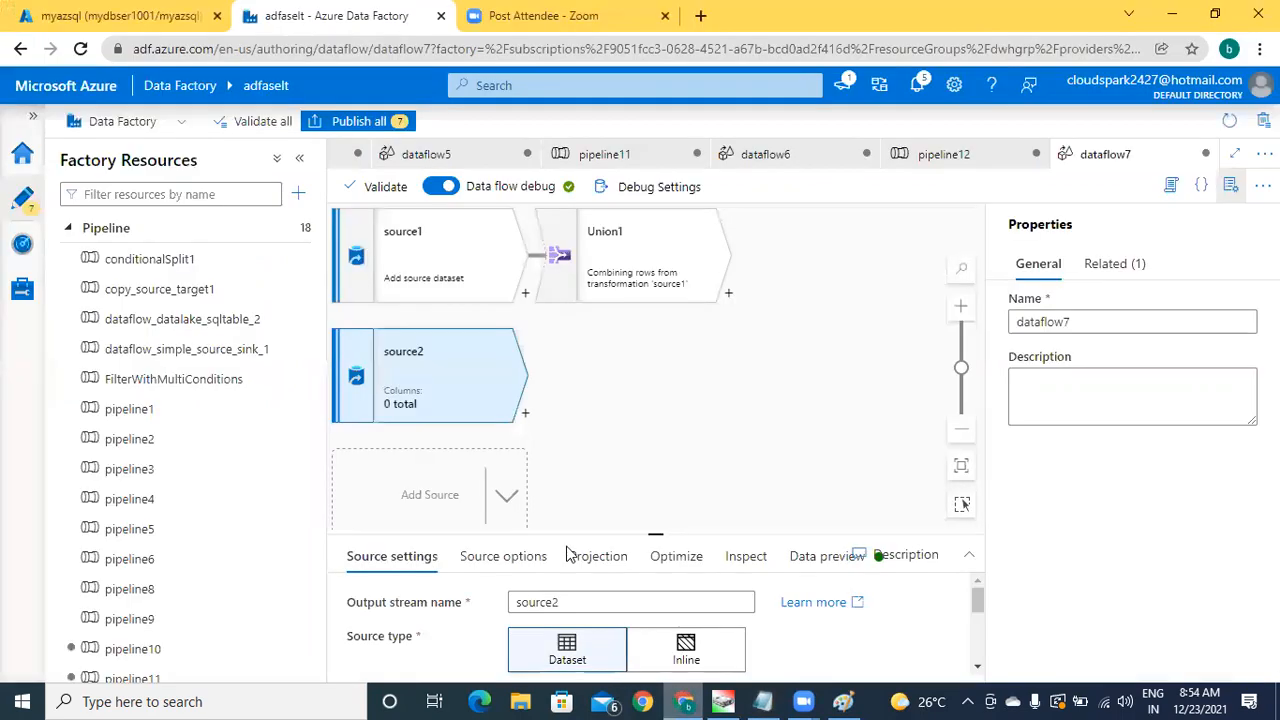
left_click(683, 701)
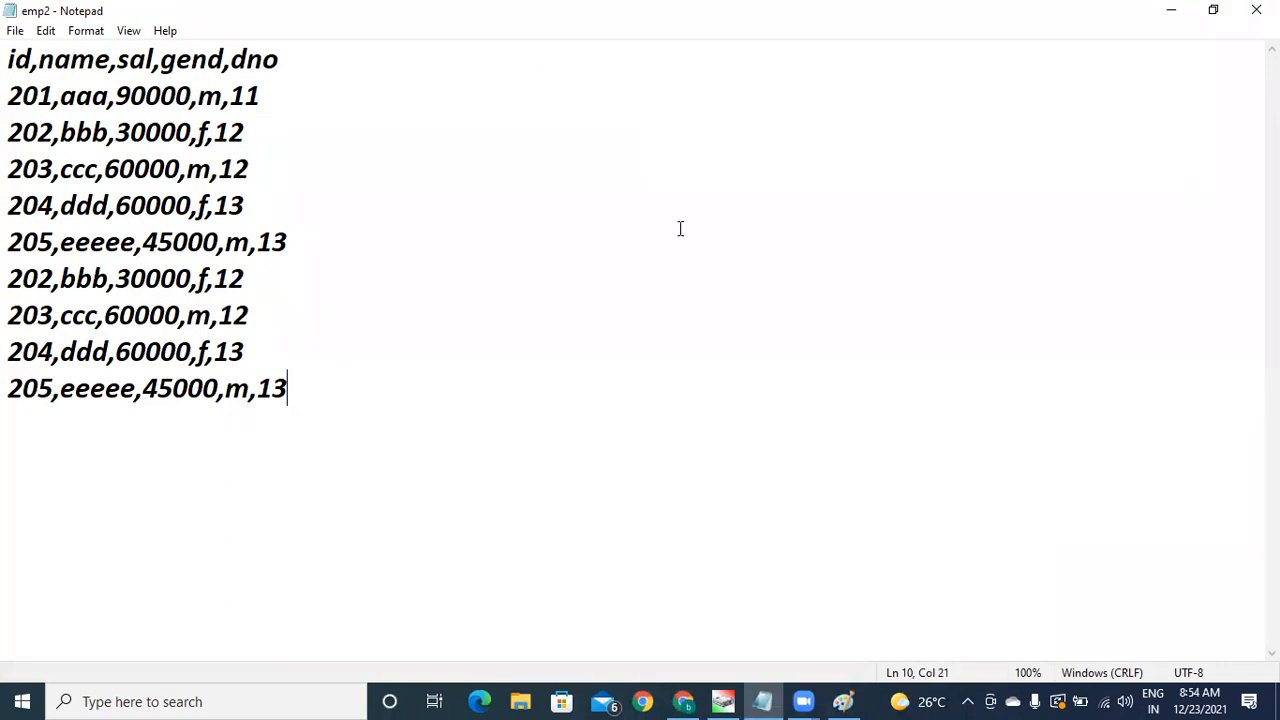
left_click(683, 701)
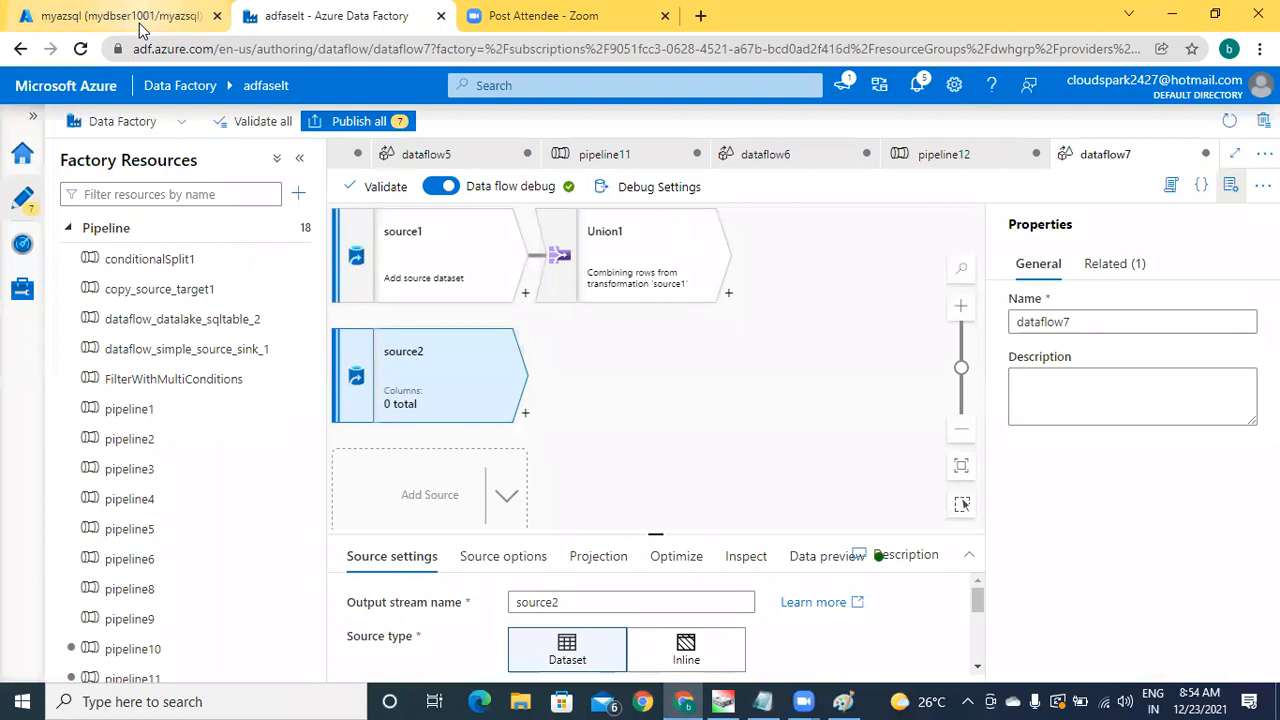
left_click(140, 24)
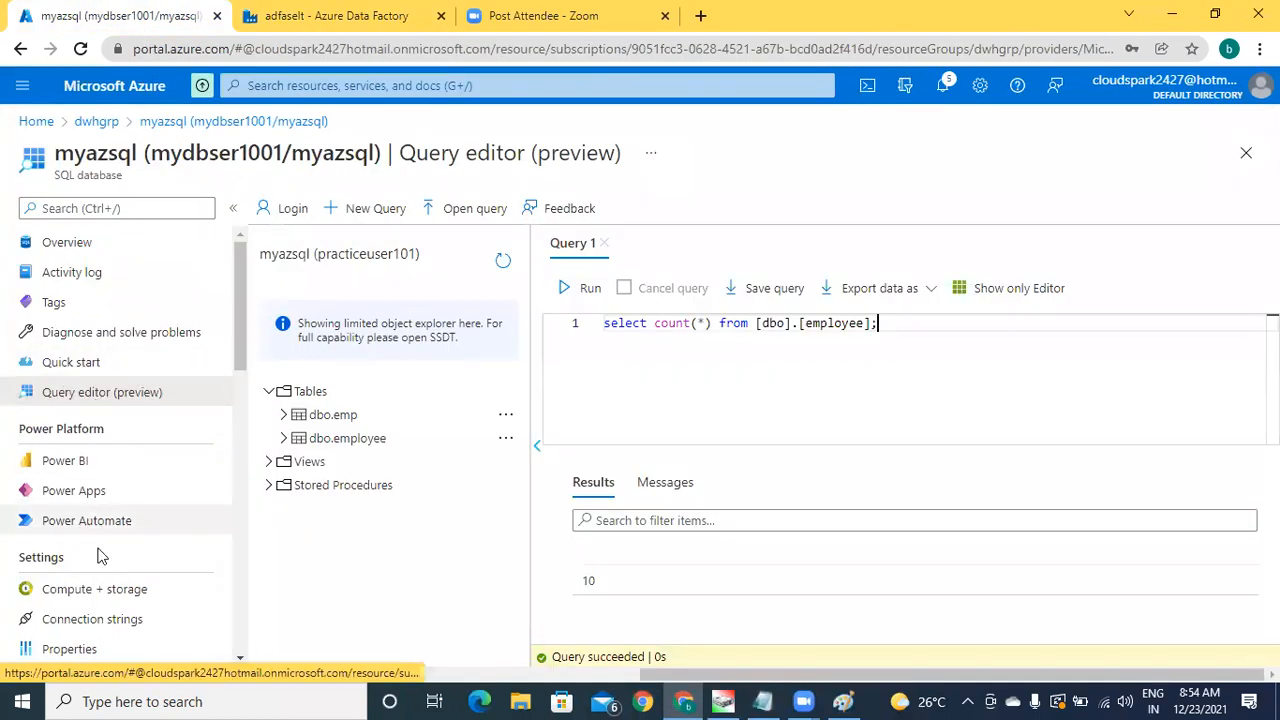
left_click(97, 121)
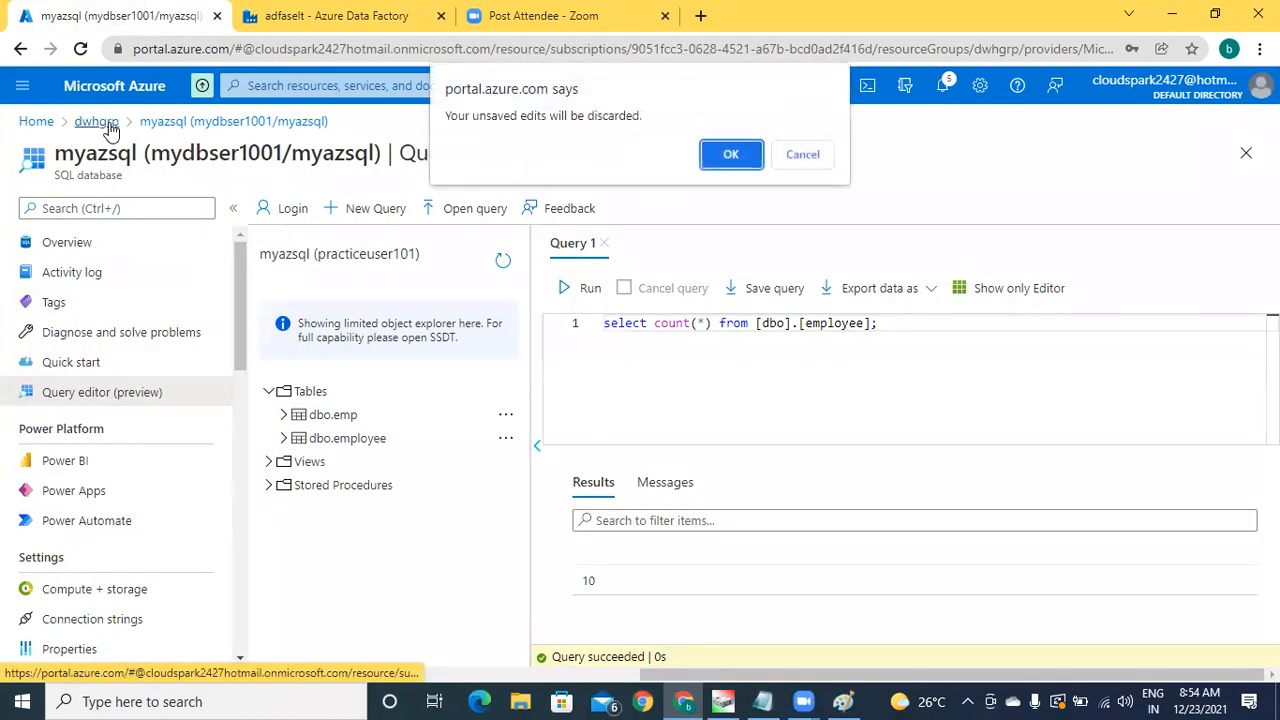
left_click(733, 156)
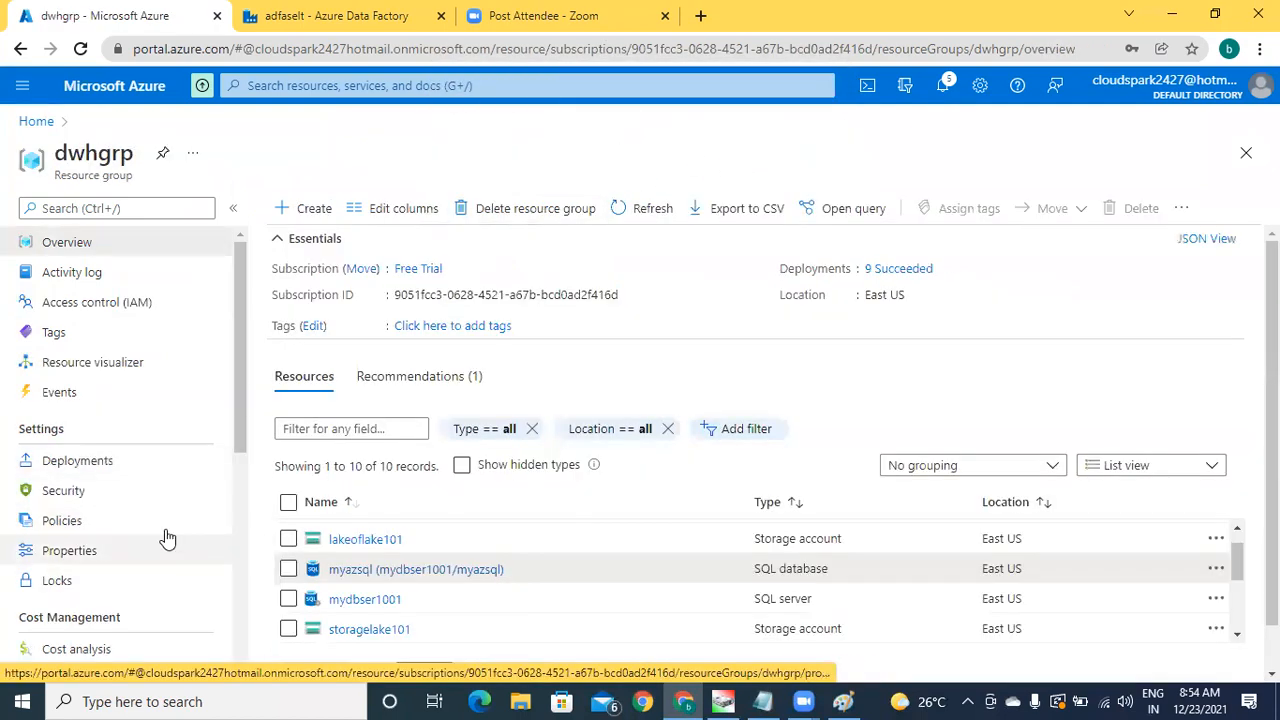
left_click(406, 631)
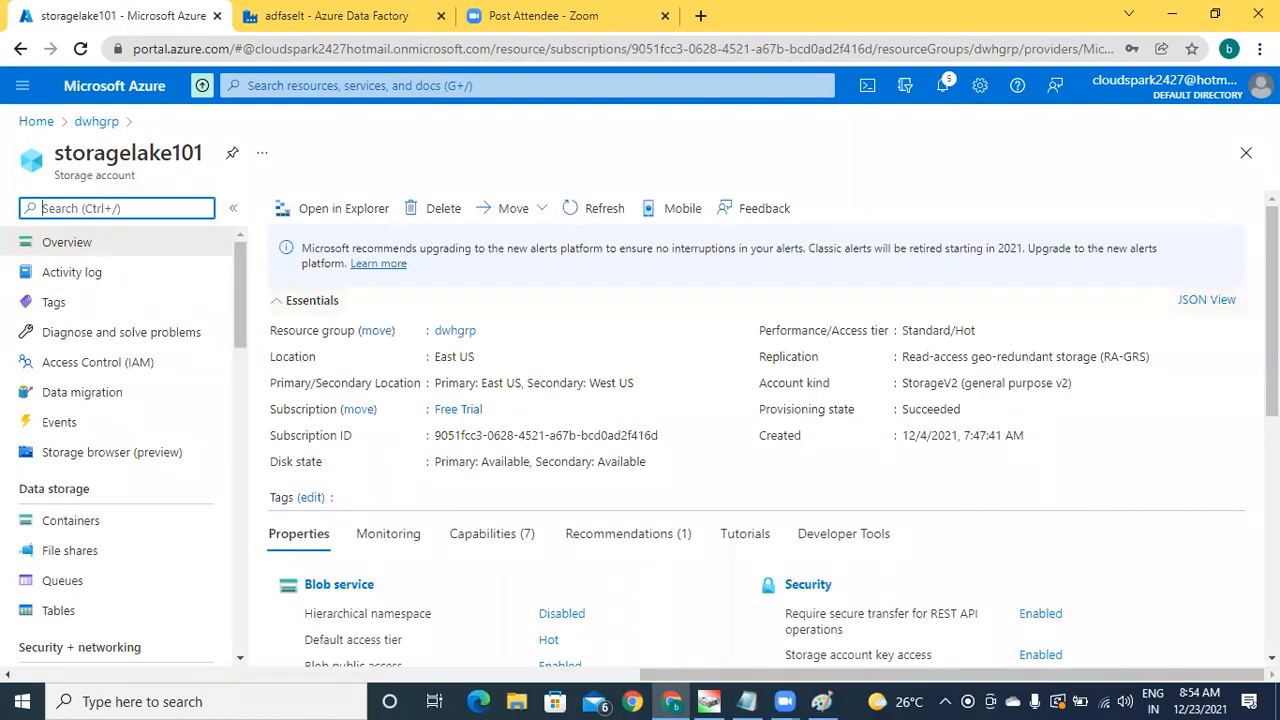
scroll(760, 430, "down", 4)
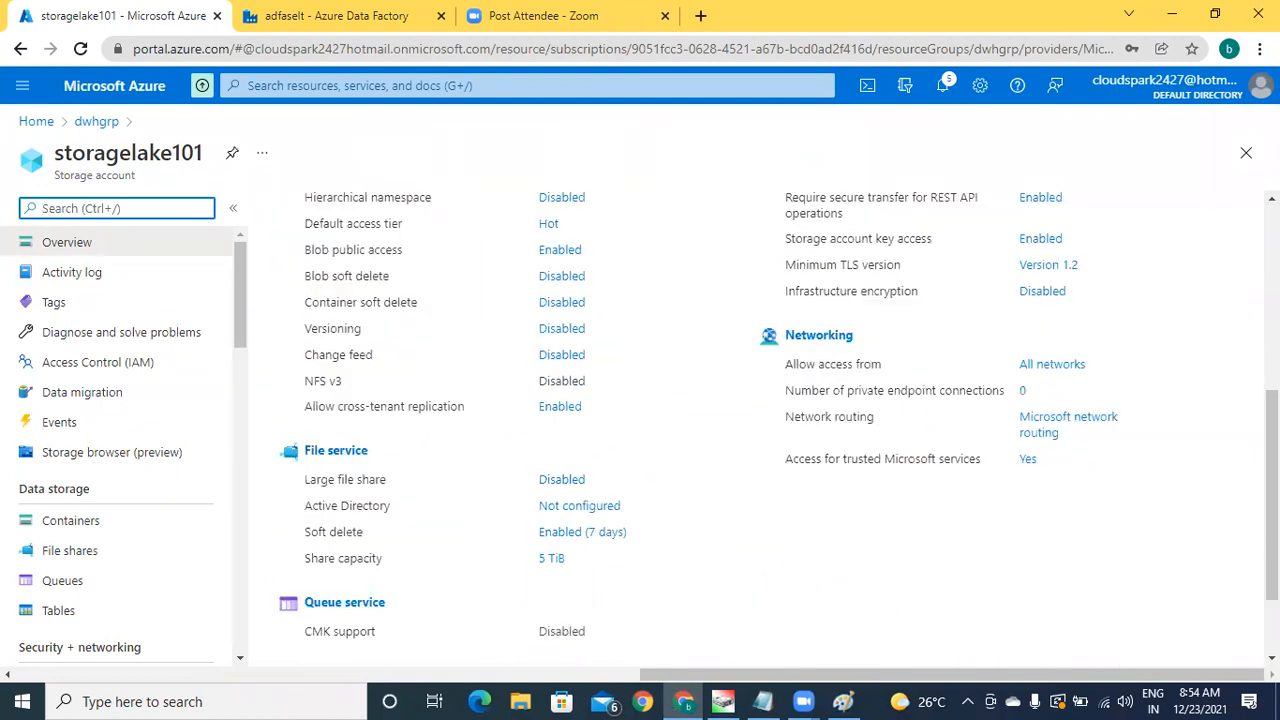
scroll(1244, 232, "up", 4)
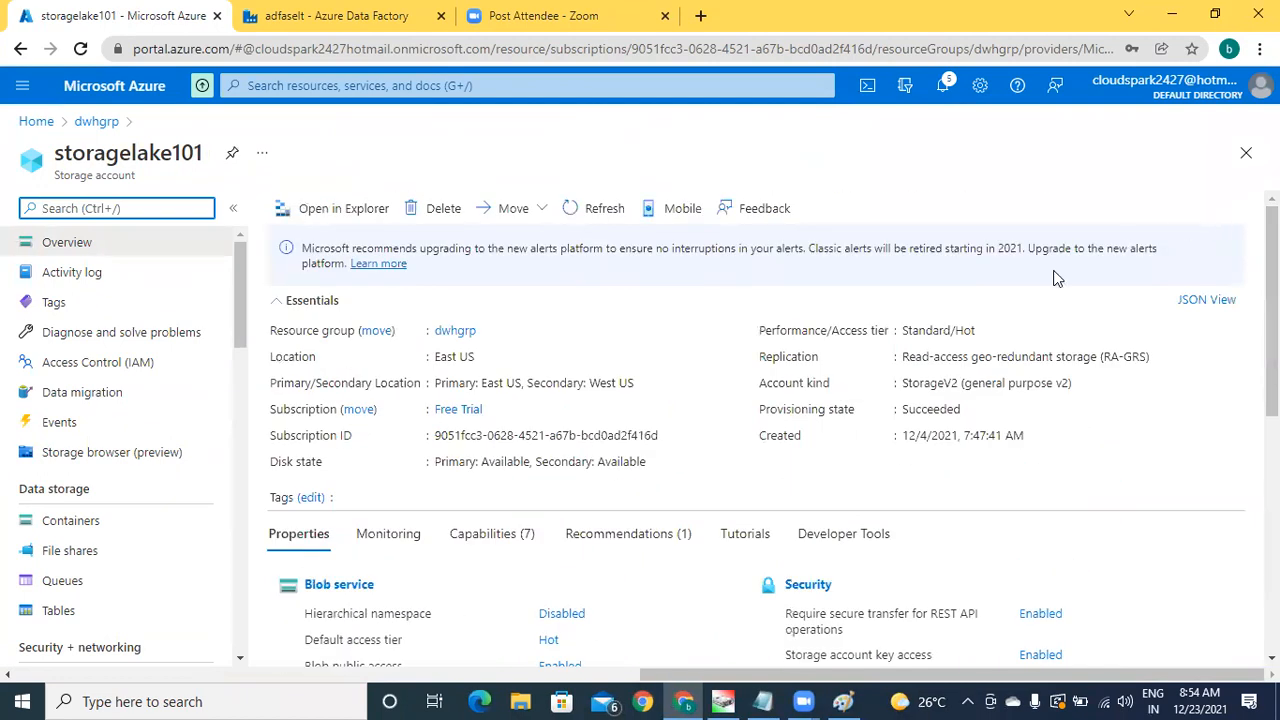
Step: Switch to Notepad, save the emp2 text as a new file emp3 in the bharat_adf folder, and close it
left_click(763, 700)
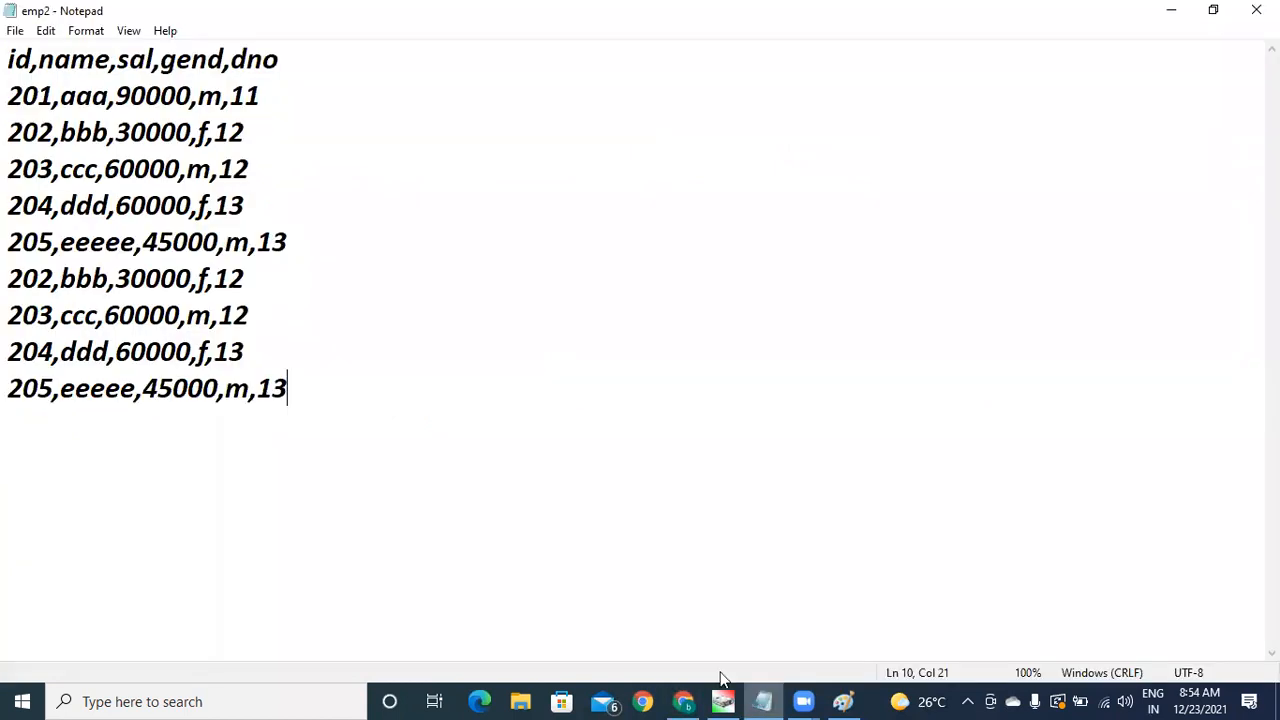
left_click(15, 30)
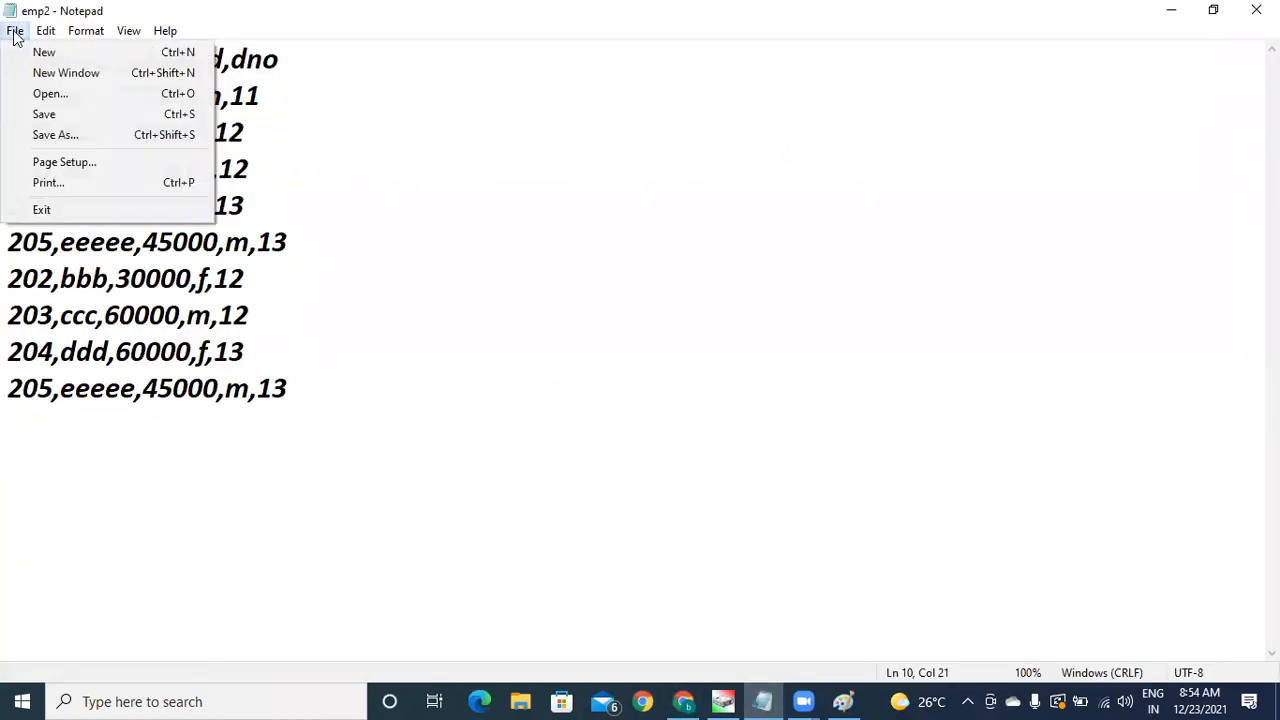
left_click(49, 135)
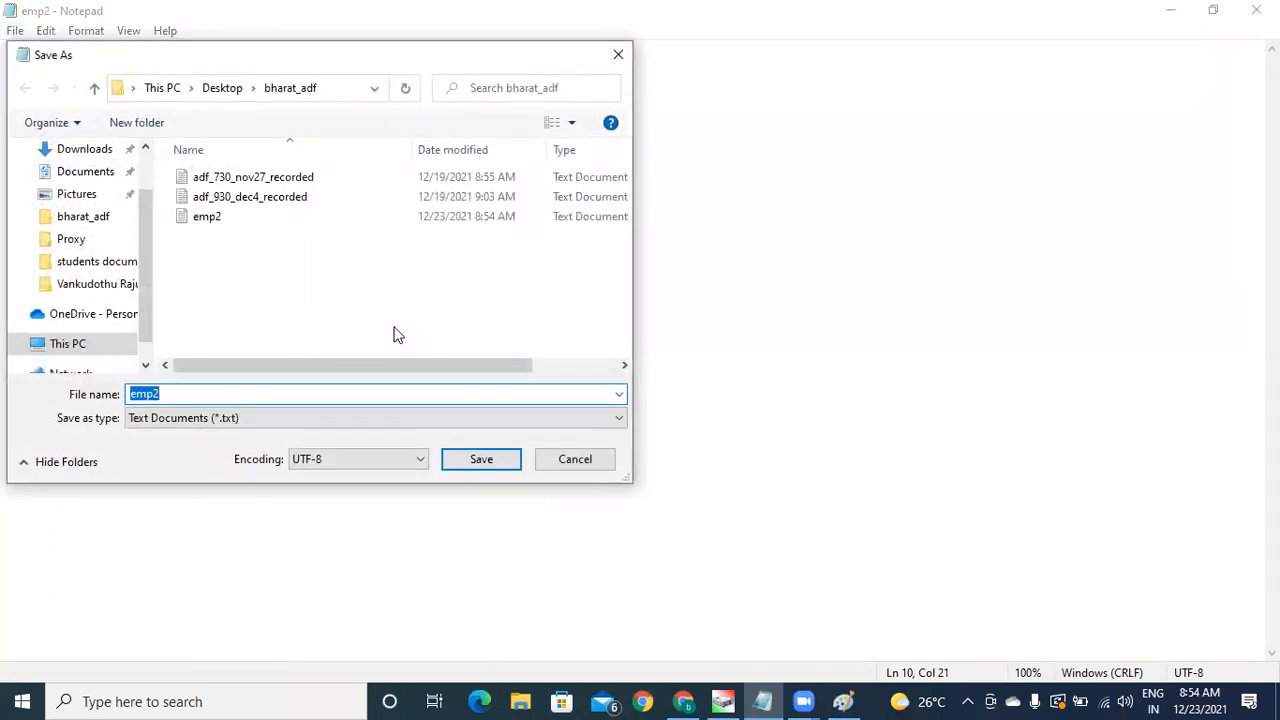
type("emp3")
key("Return")
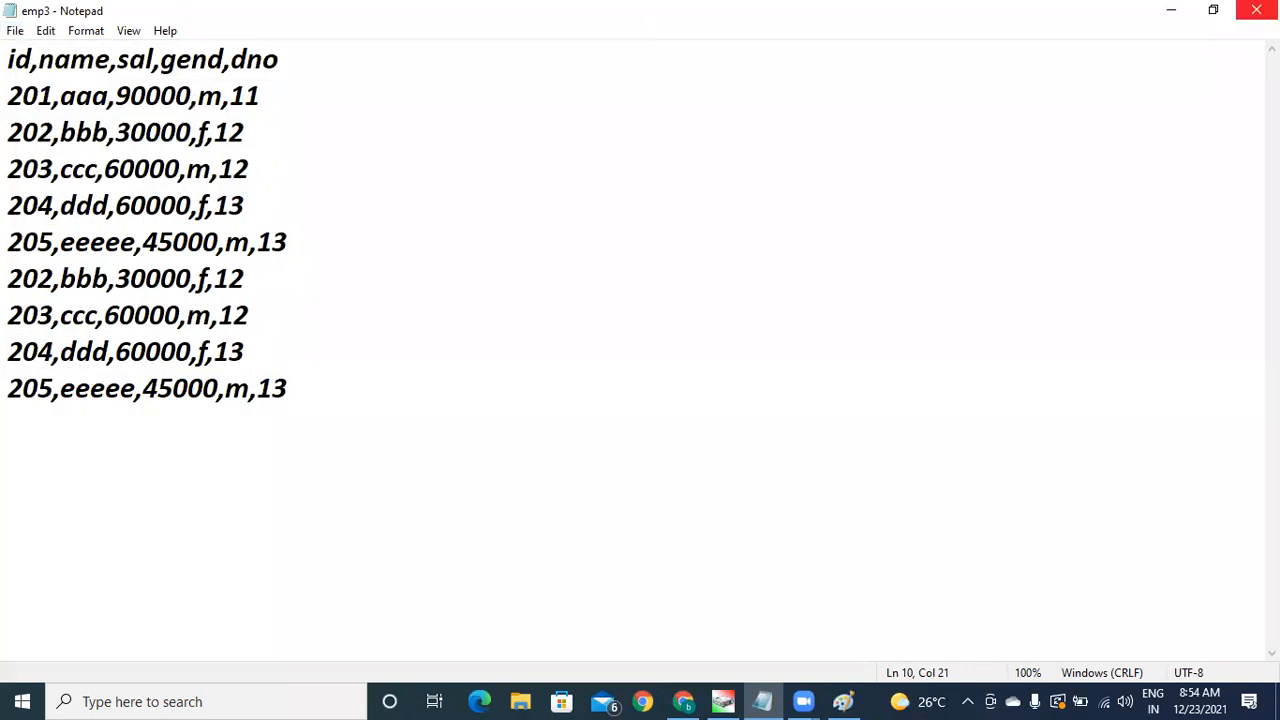
left_click(1256, 10)
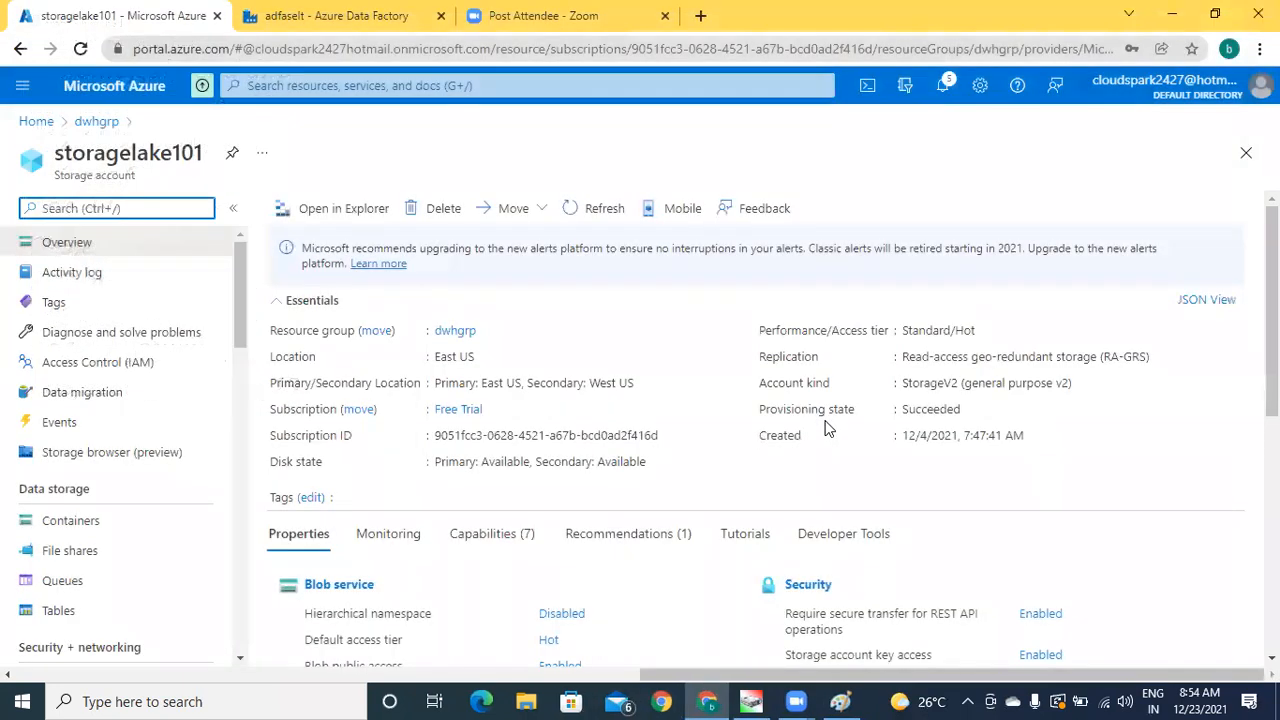
Step: Upload emp3.txt from the bharat_adf folder to the source container of storagelake101 and close the upload form
left_click(90, 520)
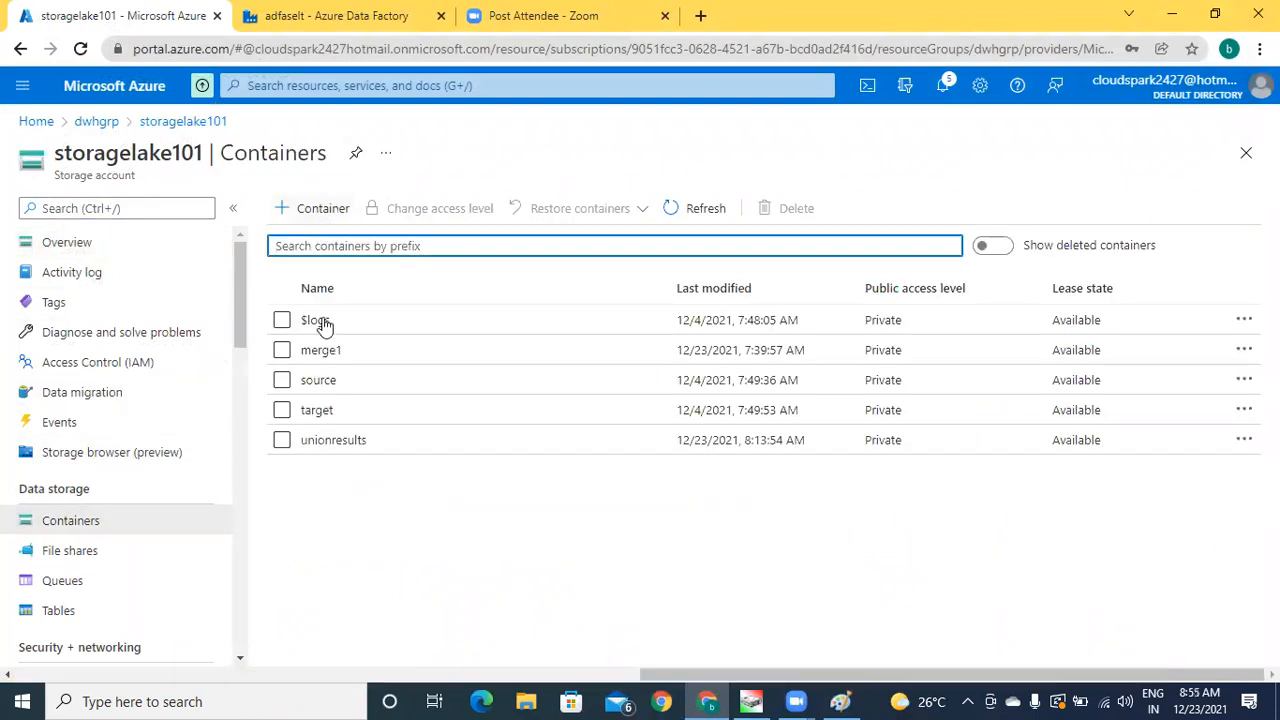
left_click(318, 381)
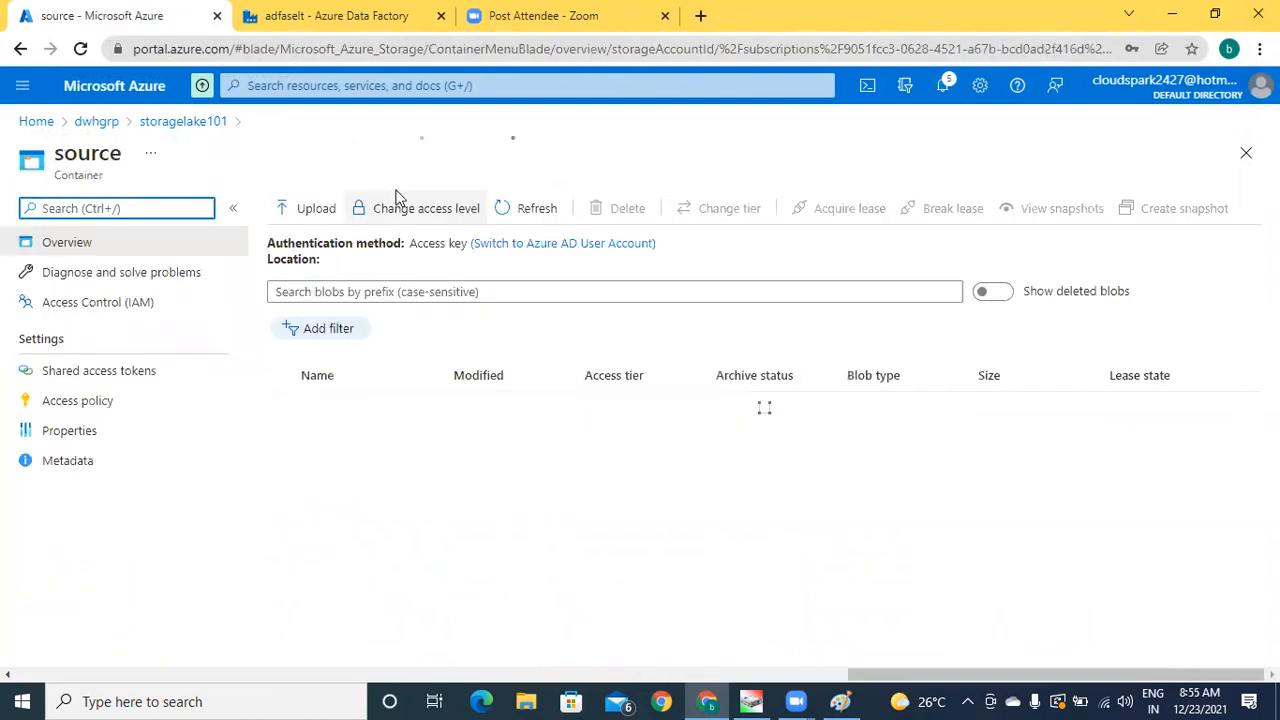
left_click(316, 208)
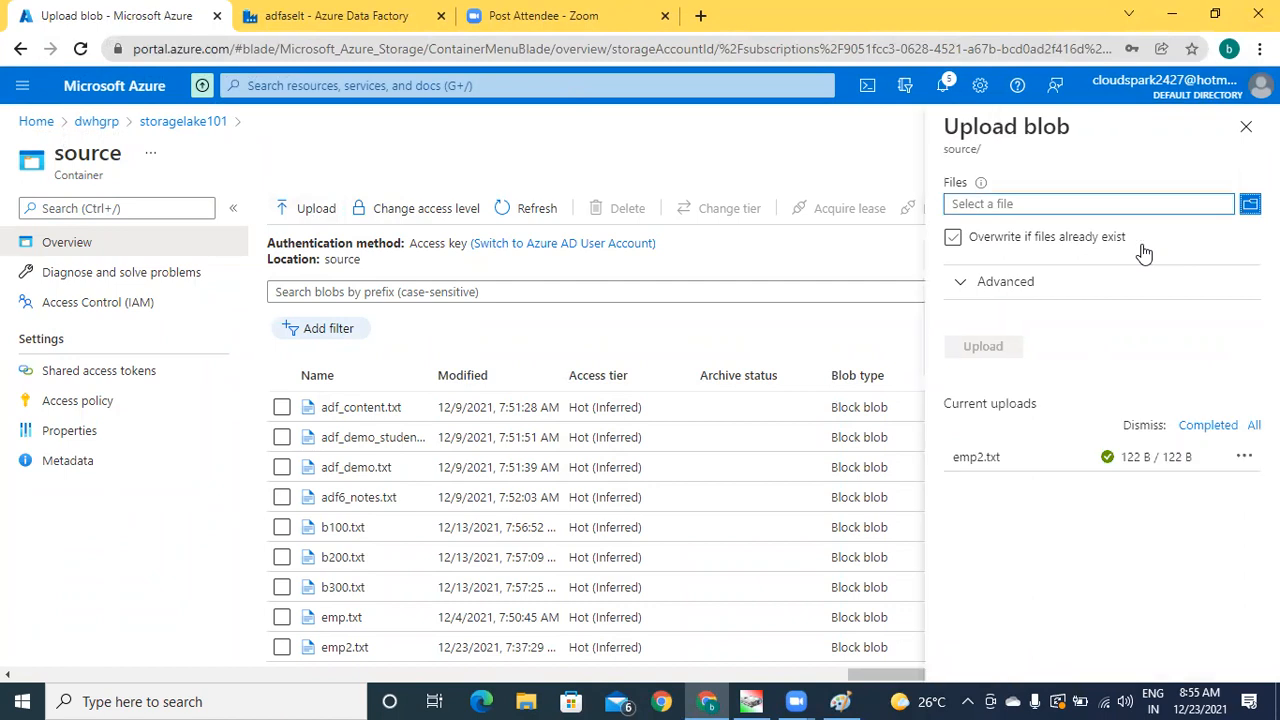
left_click(1250, 206)
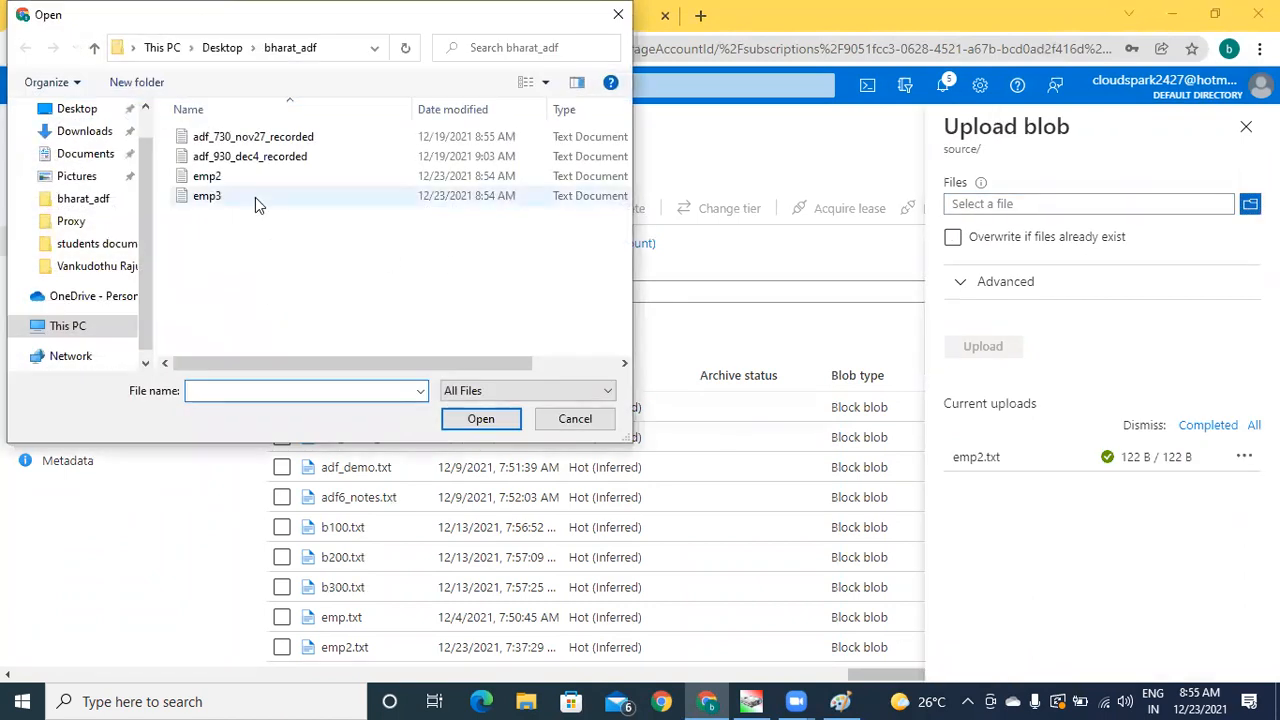
left_click(255, 197)
left_click(481, 419)
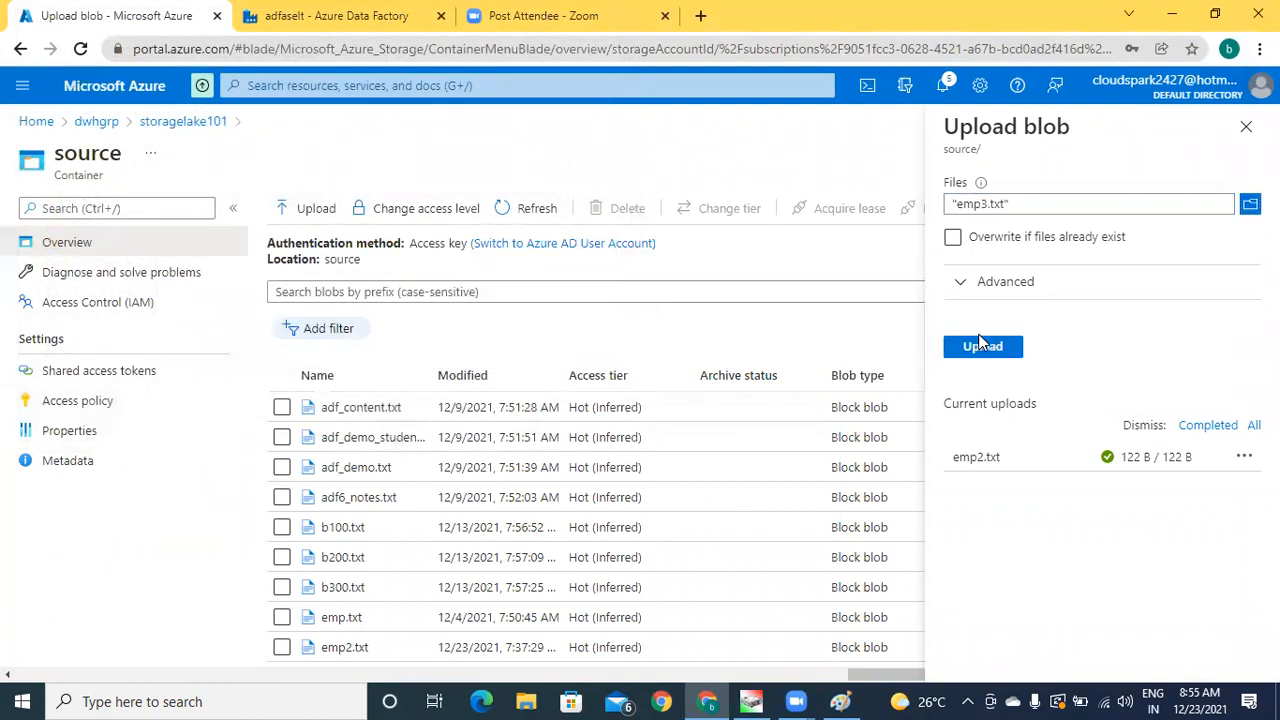
left_click(984, 350)
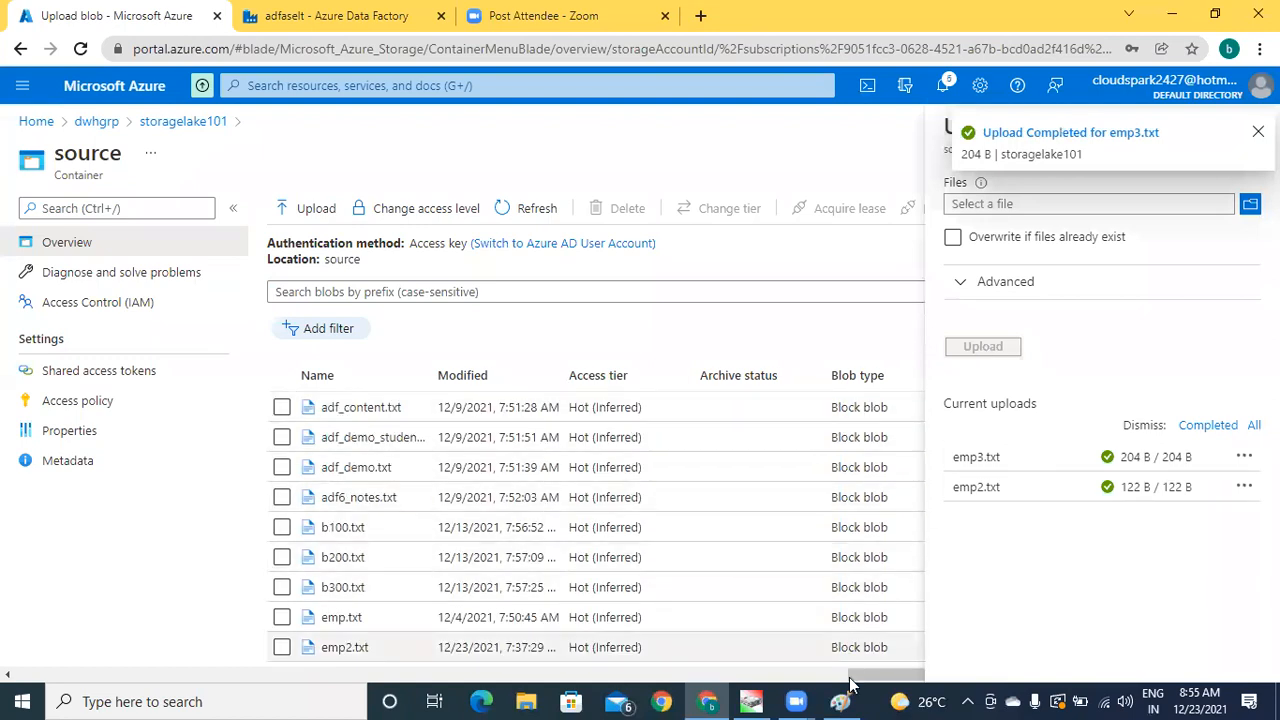
left_click(795, 677)
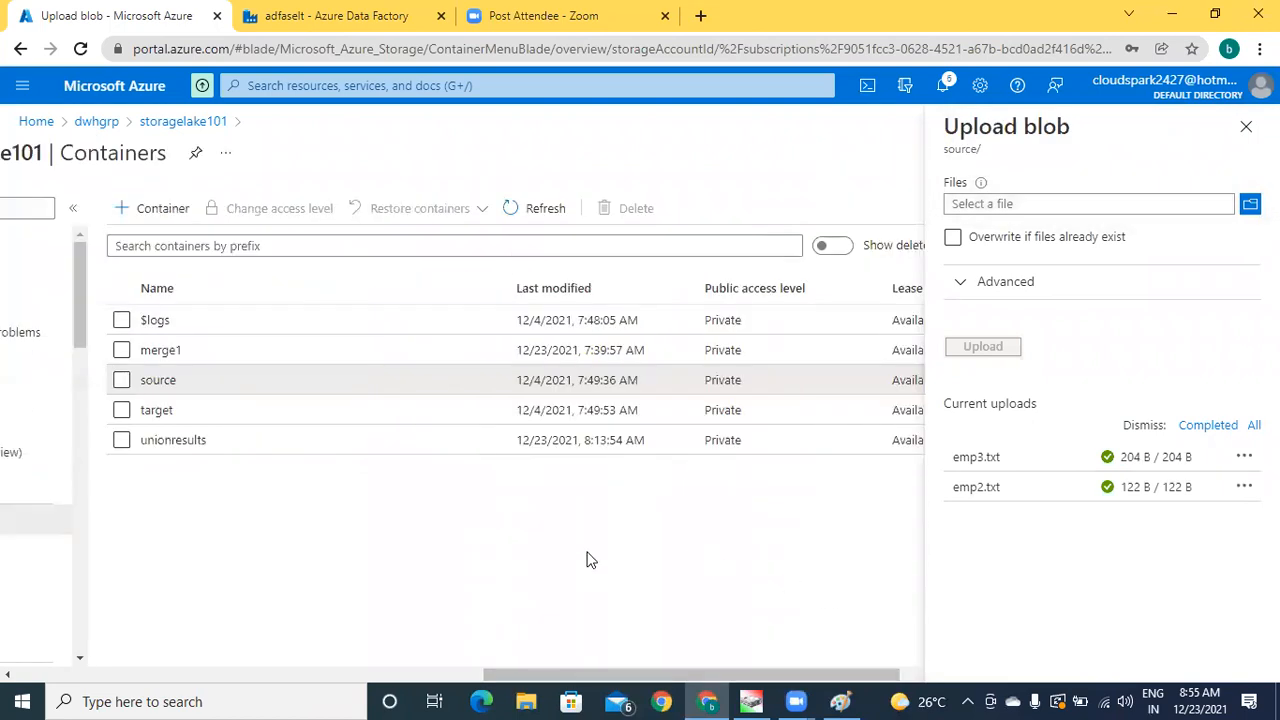
left_click(366, 677)
left_click(366, 677)
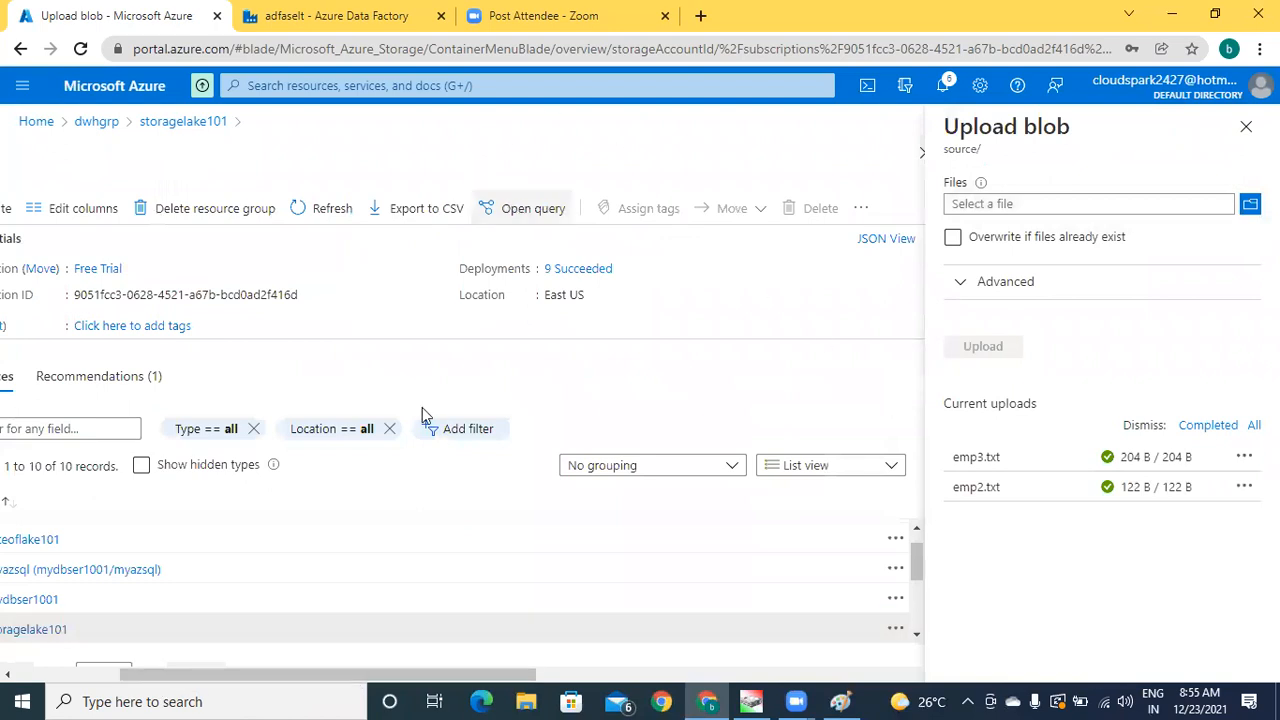
left_click(44, 675)
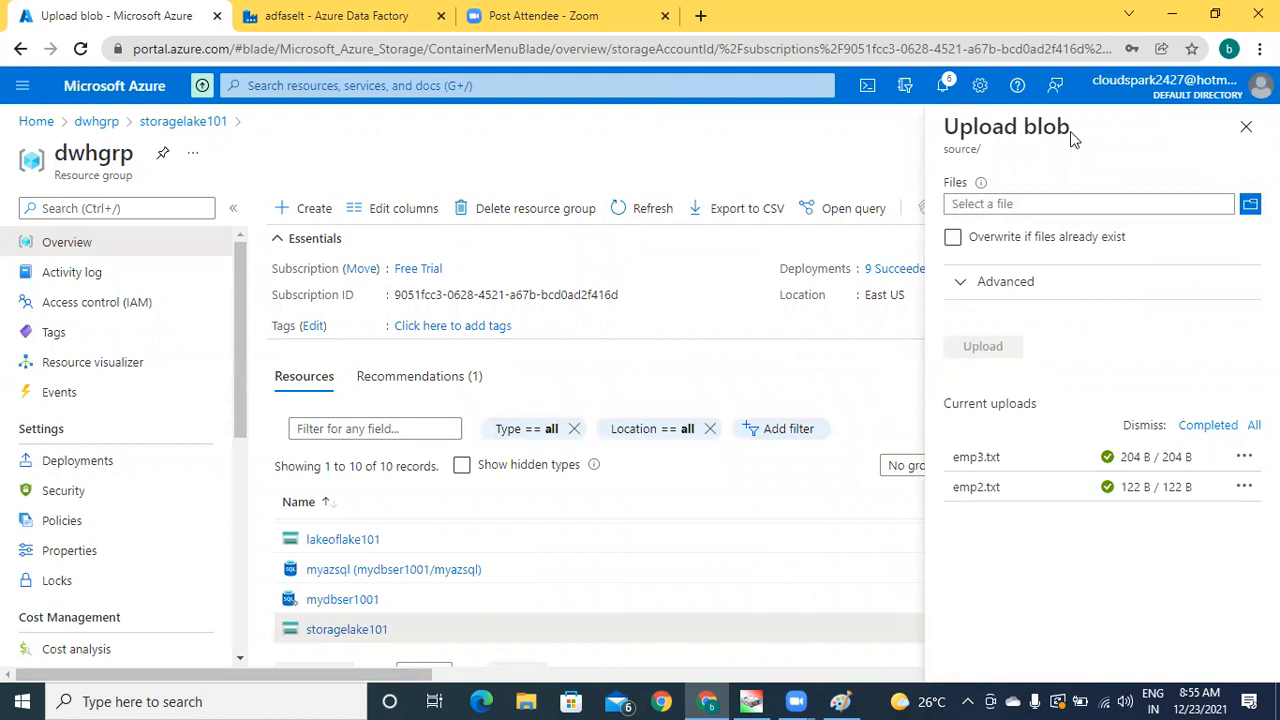
left_click(1246, 127)
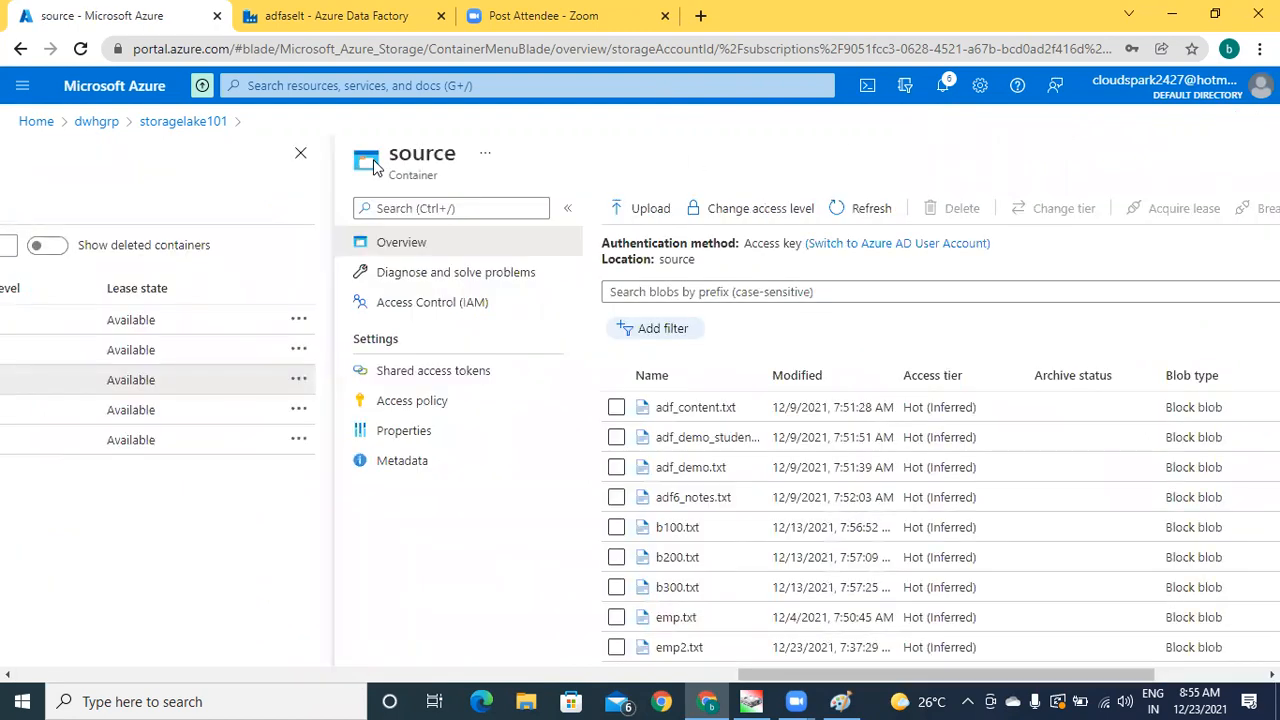
Step: Switch to Data Factory and start a new dataset with Azure Data Lake Storage Gen2 as data store and DelimitedText format
left_click(333, 12)
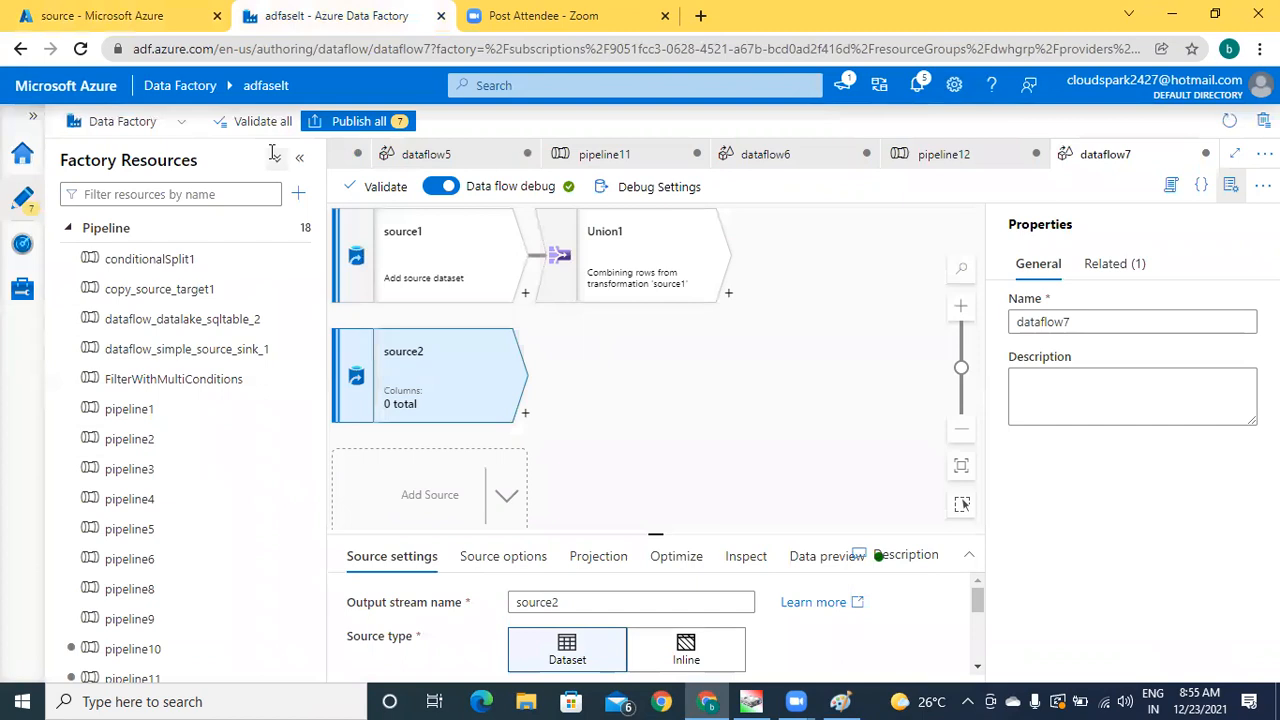
left_click(67, 228)
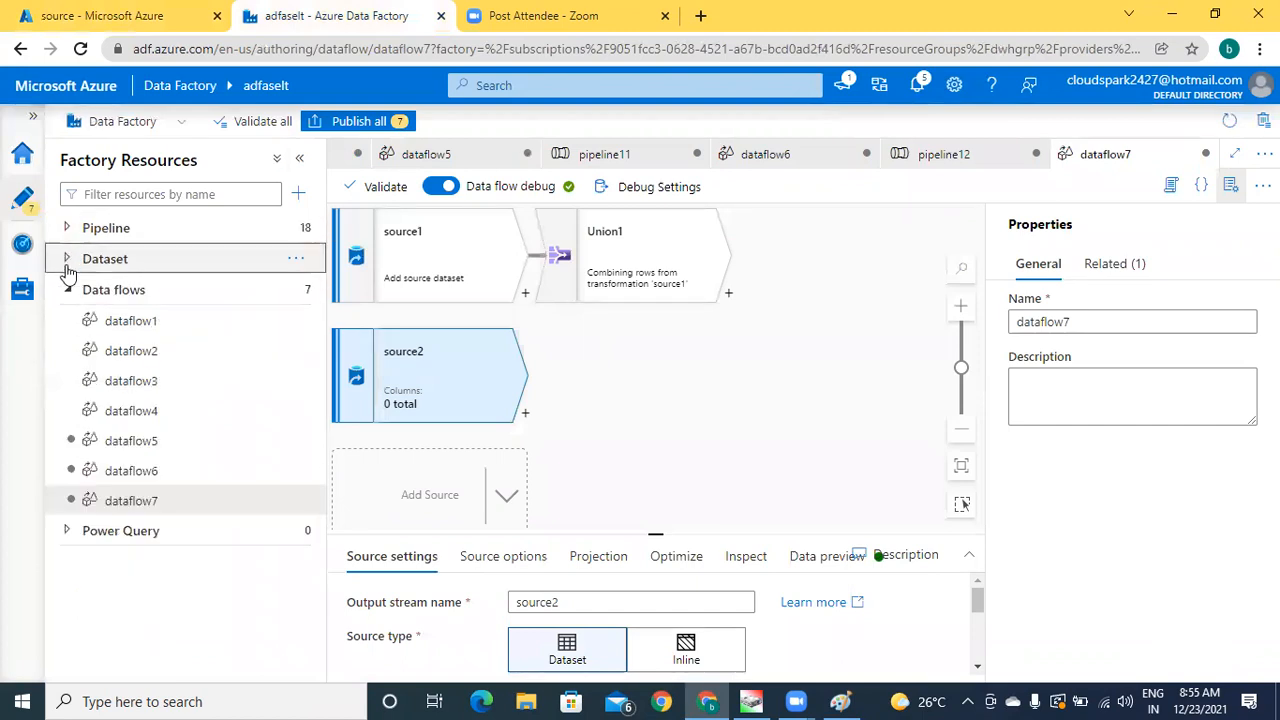
left_click(66, 262)
left_click(296, 262)
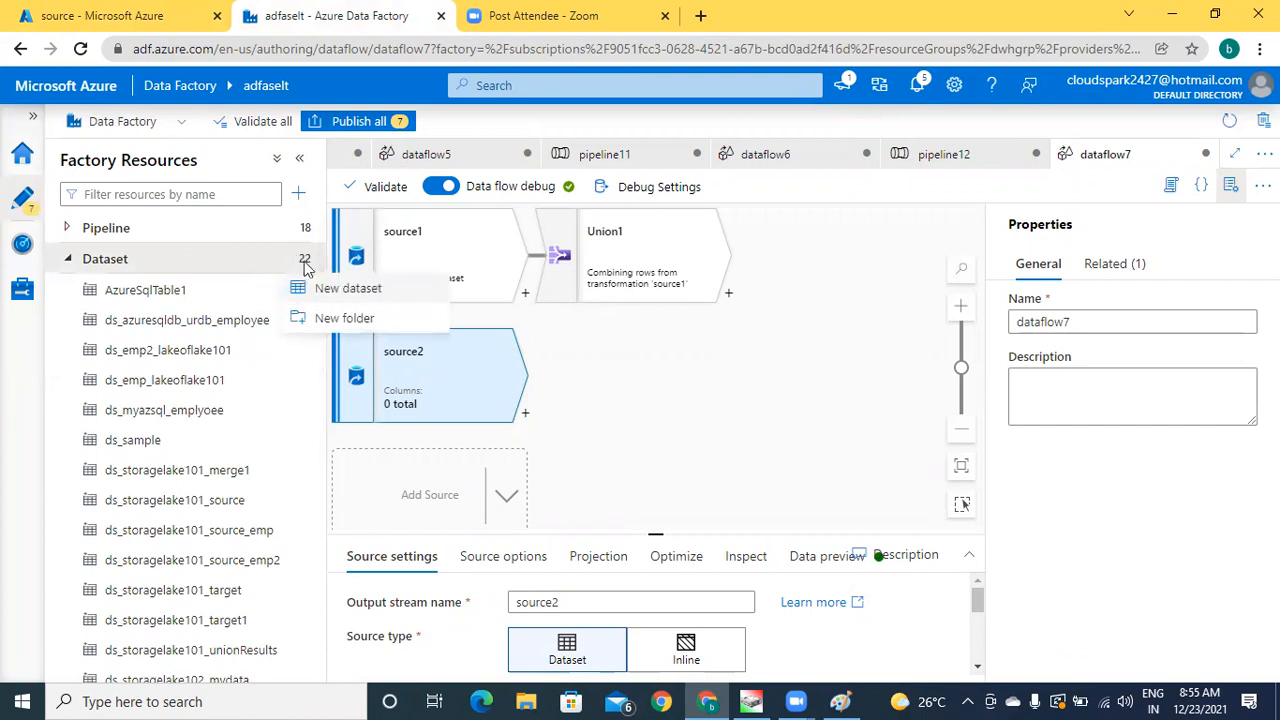
left_click(330, 288)
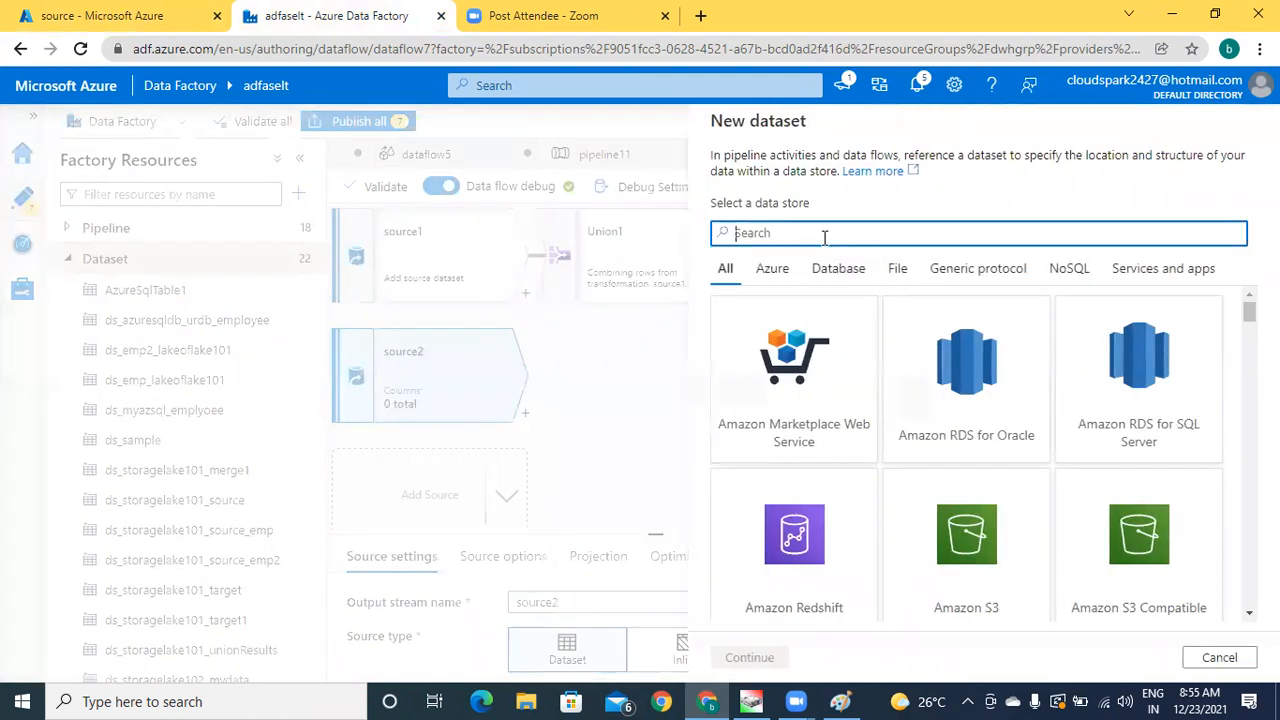
type("data lake")
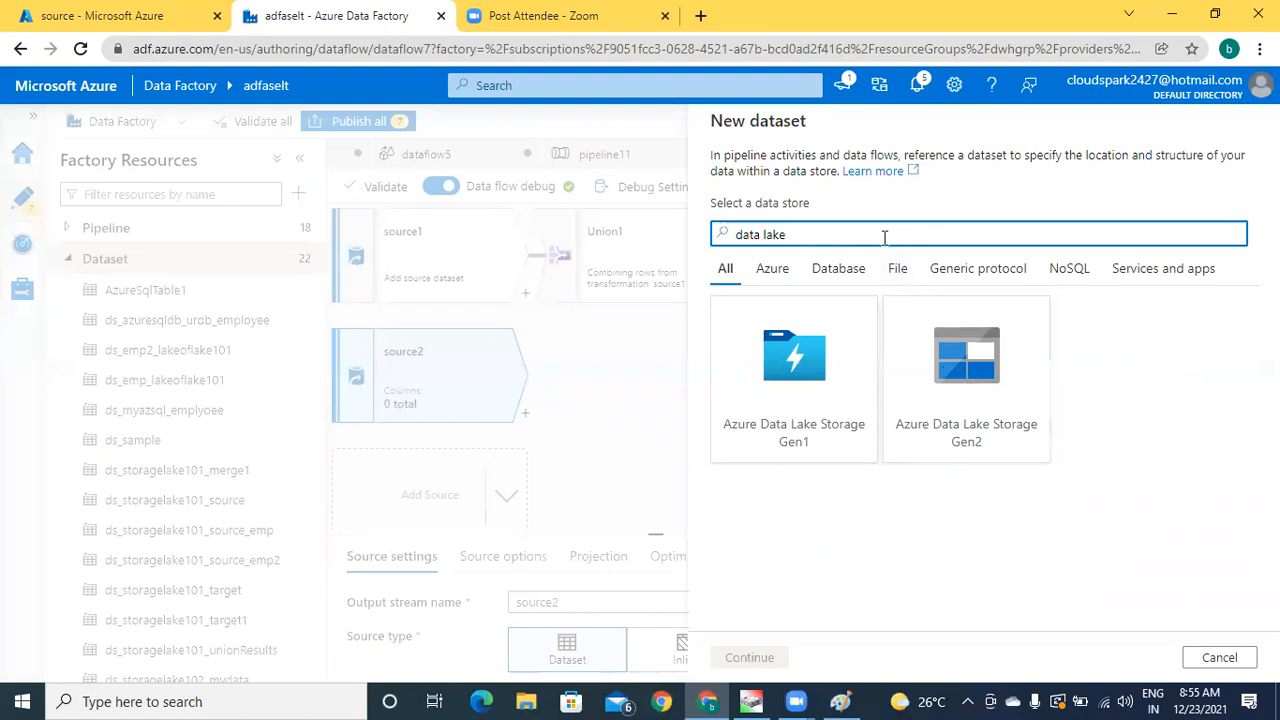
left_click(974, 423)
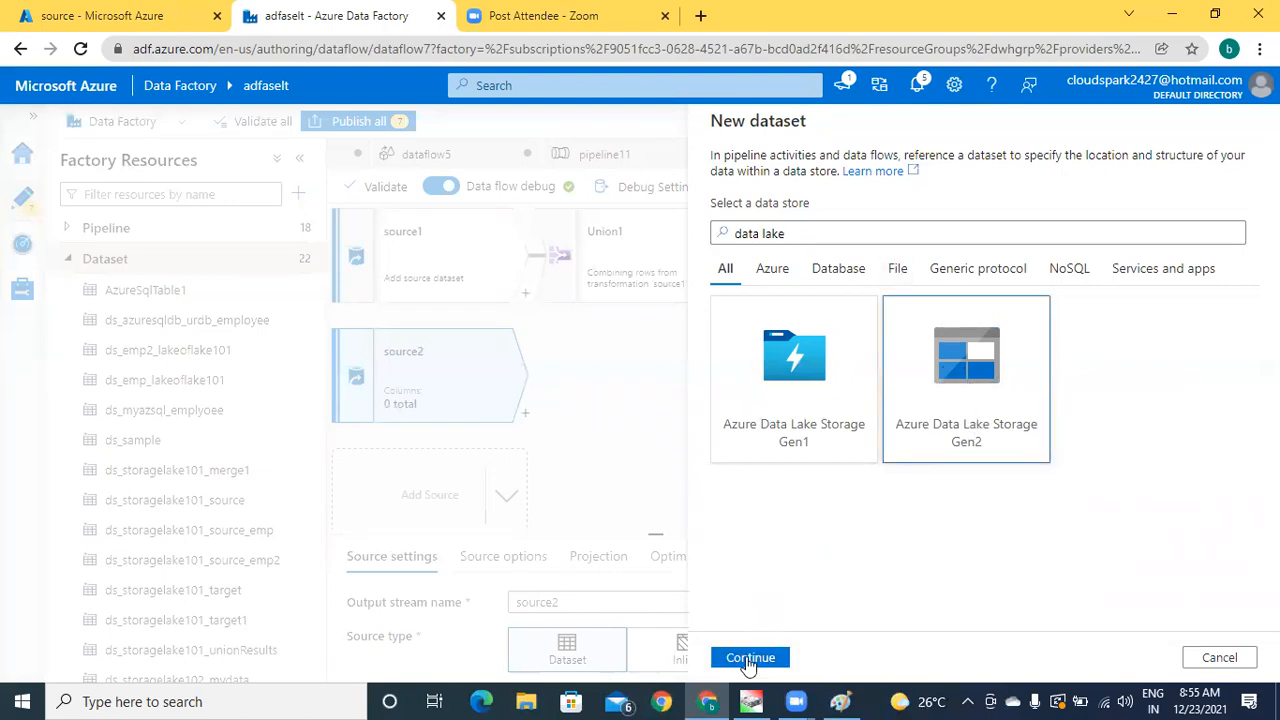
left_click(748, 660)
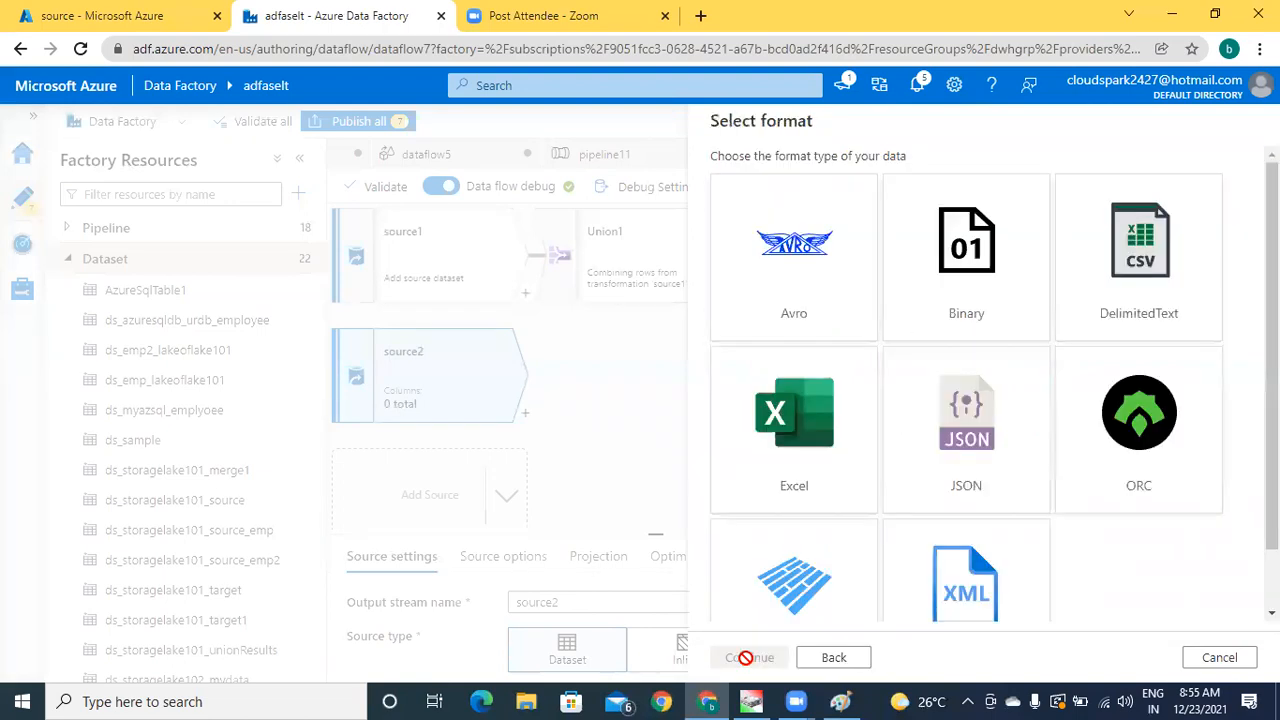
left_click(1116, 258)
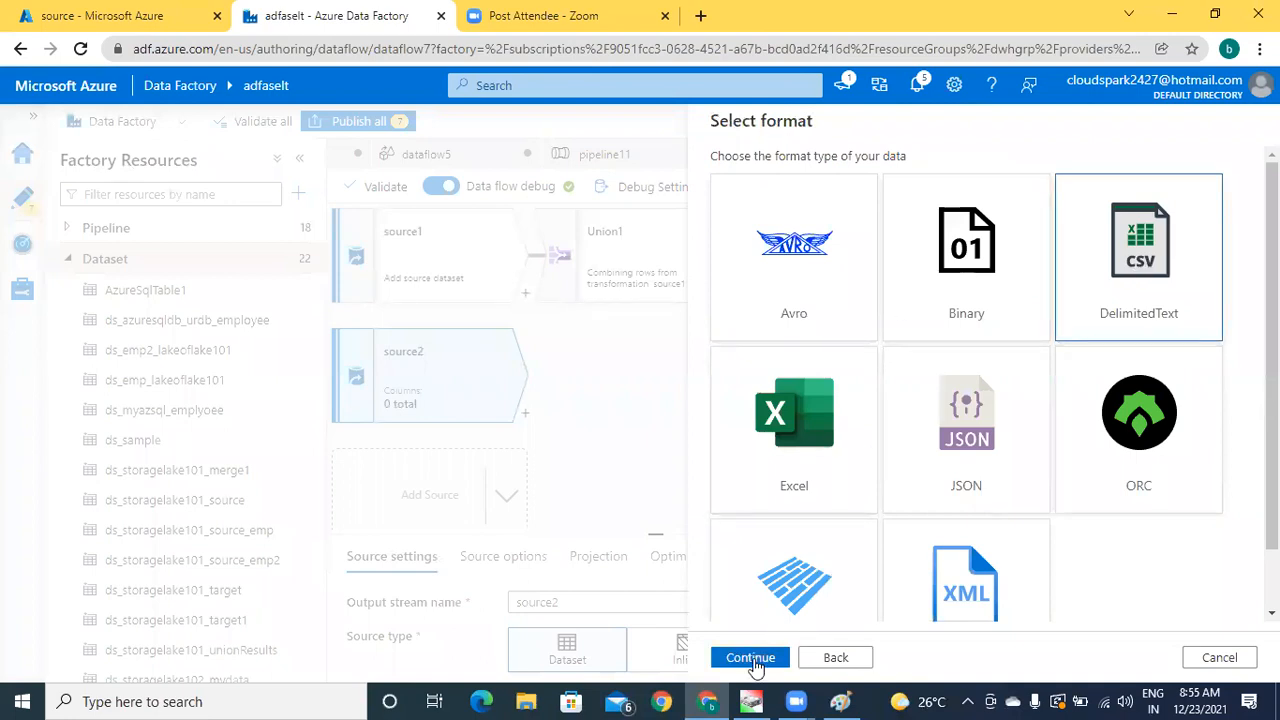
left_click(751, 657)
Step: Replace the new dataset's default name with ds_emp3
left_click(812, 180)
key("BackSpace")
key("BackSpace")
key("BackSpace")
key("BackSpace")
key("BackSpace")
key("BackSpace")
key("BackSpace")
key("BackSpace")
key("BackSpace")
key("BackSpace")
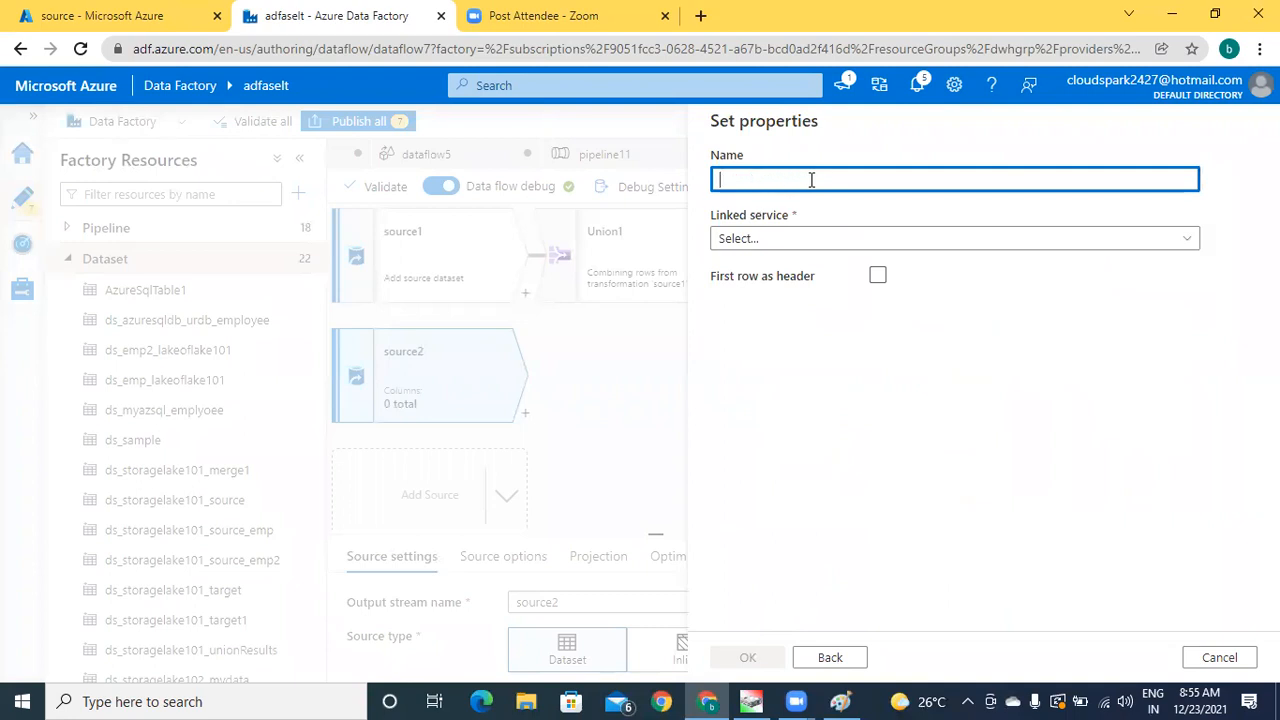
type("ds_emp3")
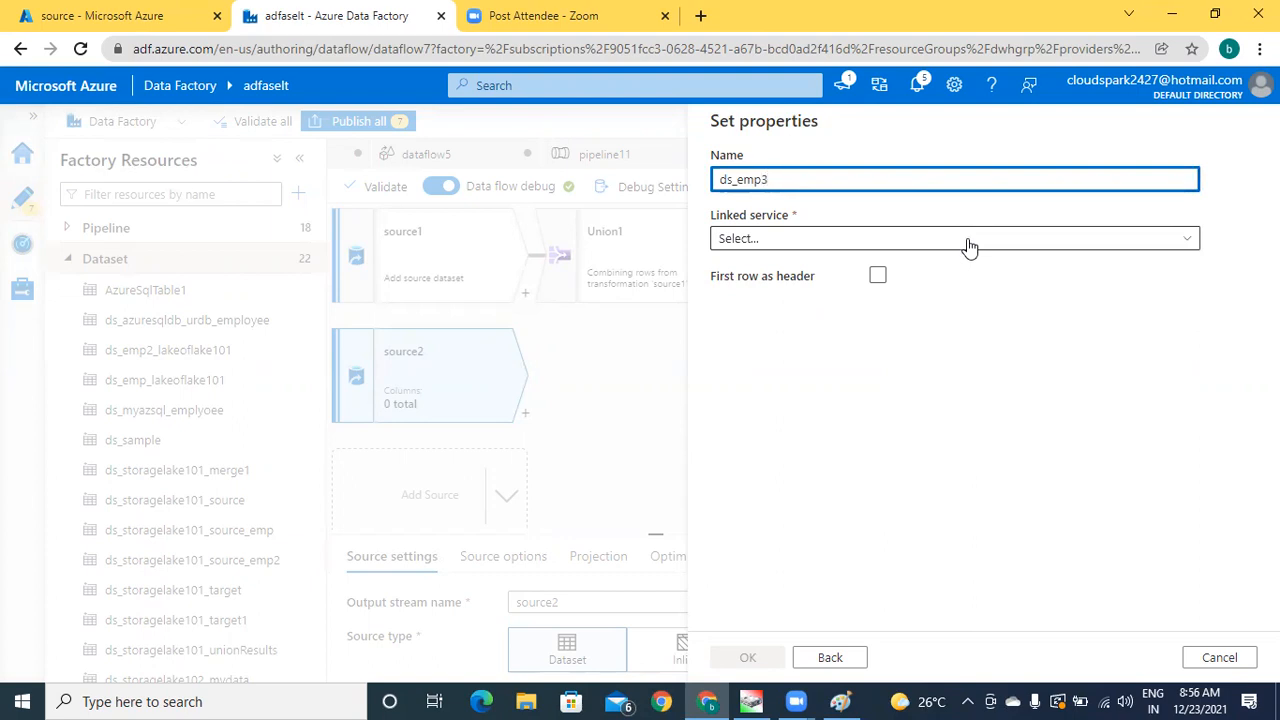
Step: Set the ds_emp3 dataset's linked service to ls_storagelake101 and treat the first row as header
left_click(967, 240)
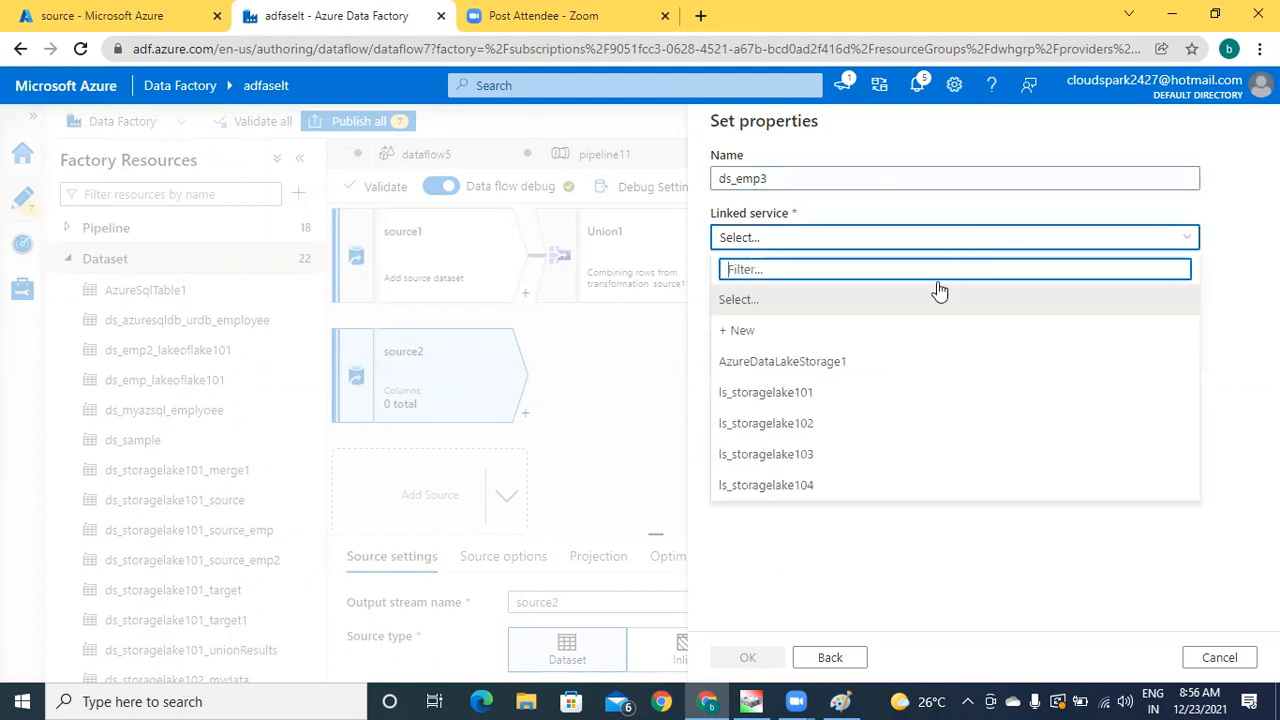
left_click(821, 401)
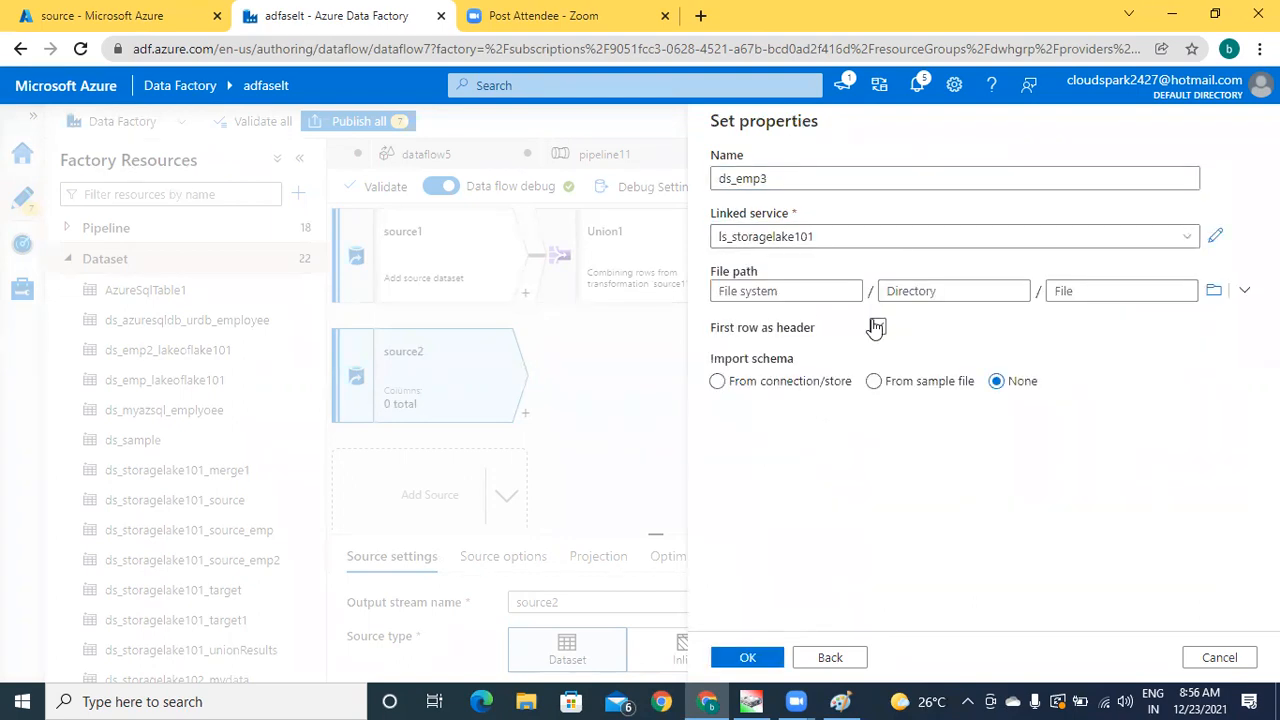
left_click(877, 329)
Step: Set the dataset's file path to emp3.txt in the source container and create the dataset
left_click(1213, 290)
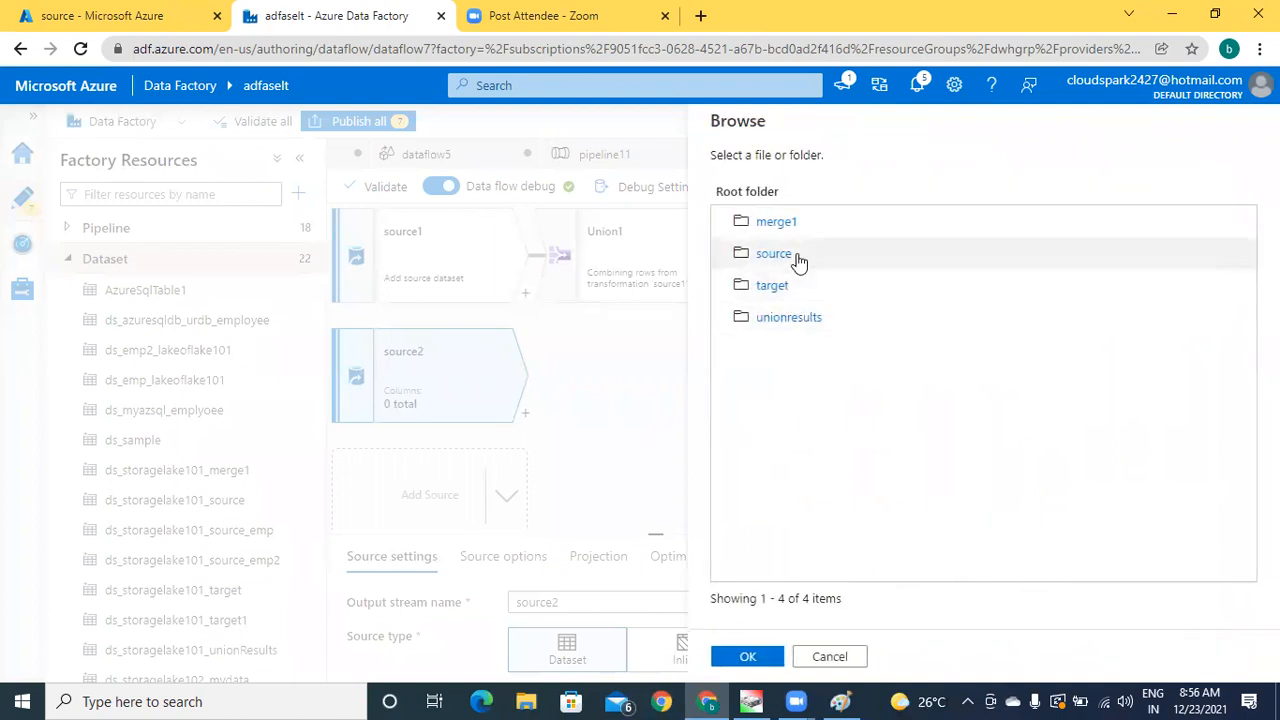
left_click(798, 258)
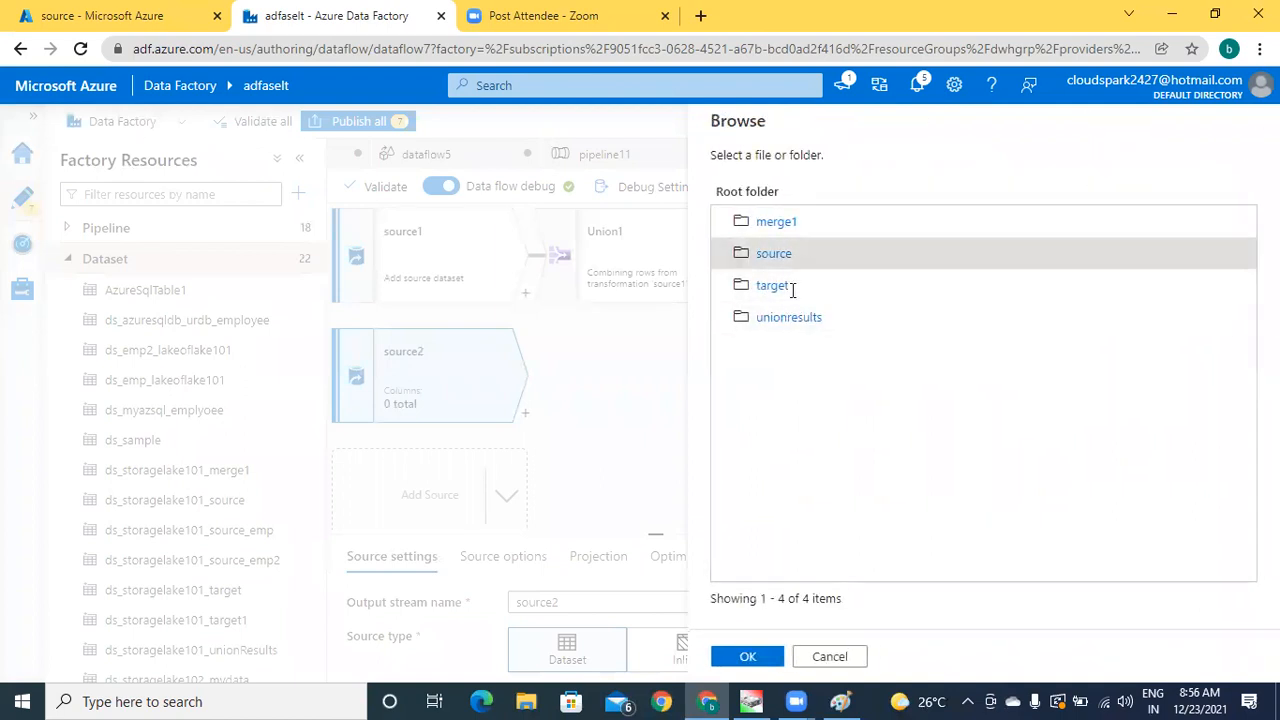
left_click(757, 657)
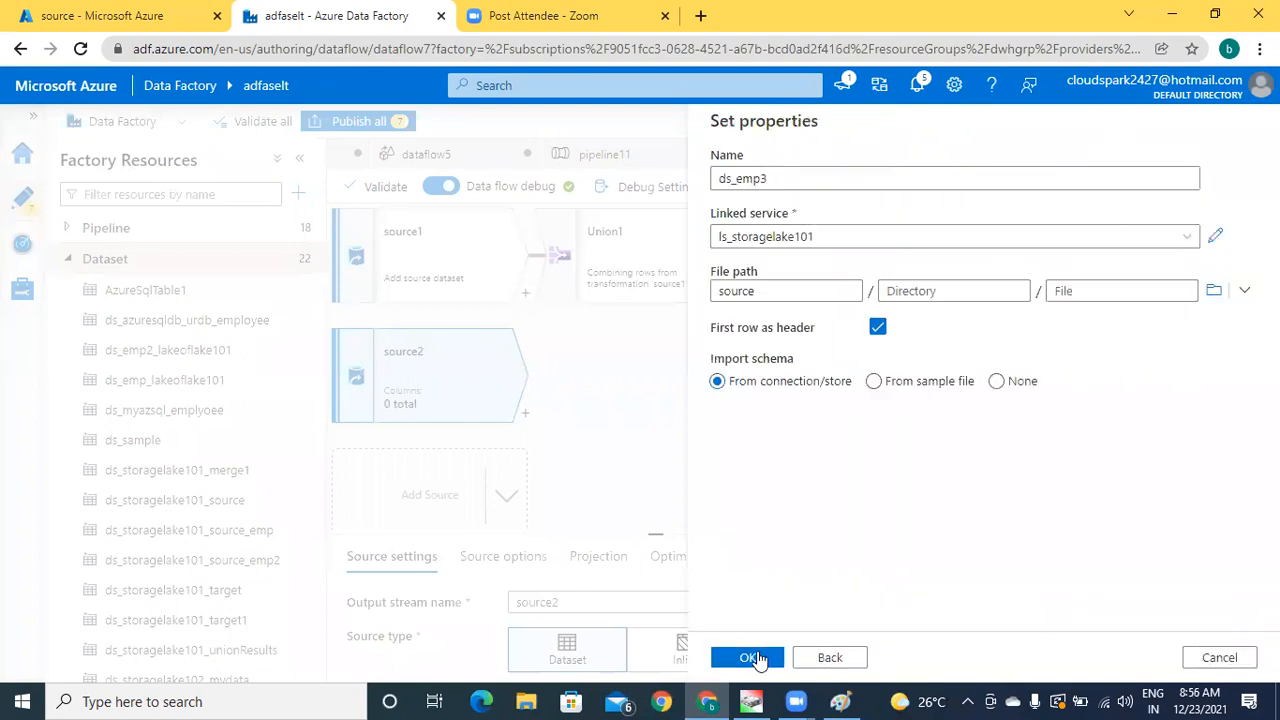
left_click(946, 292)
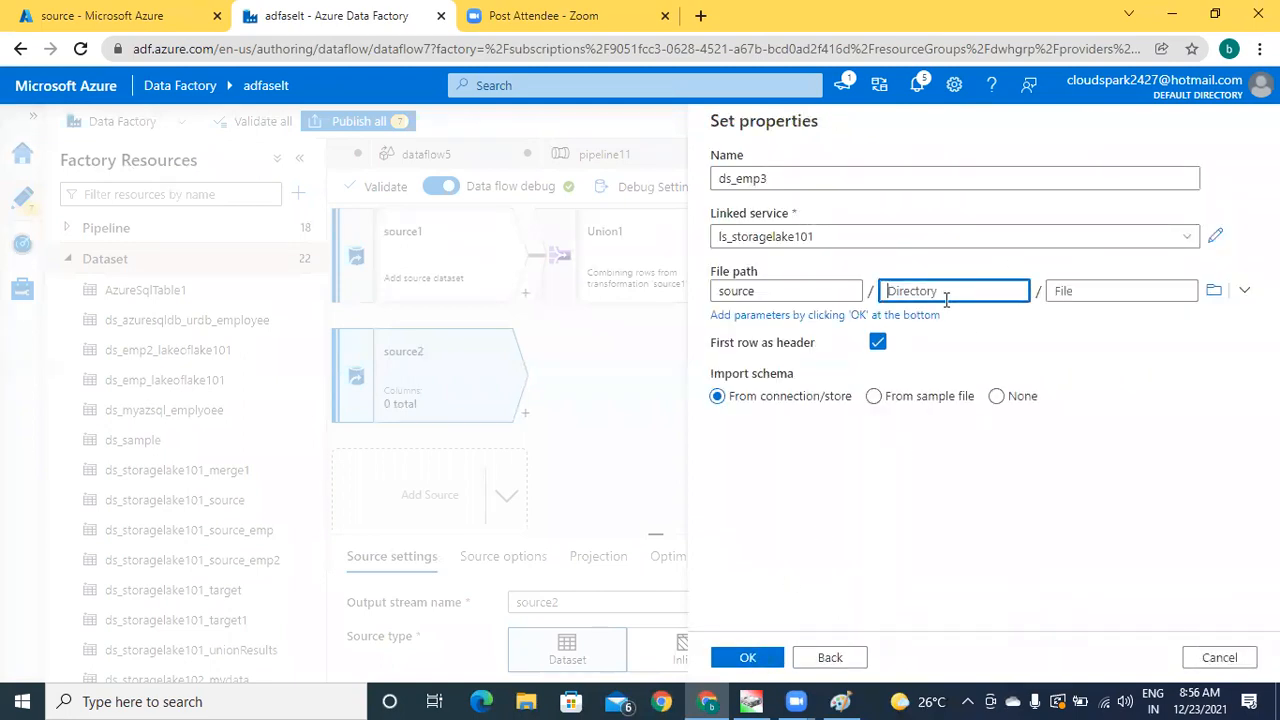
left_click(779, 288)
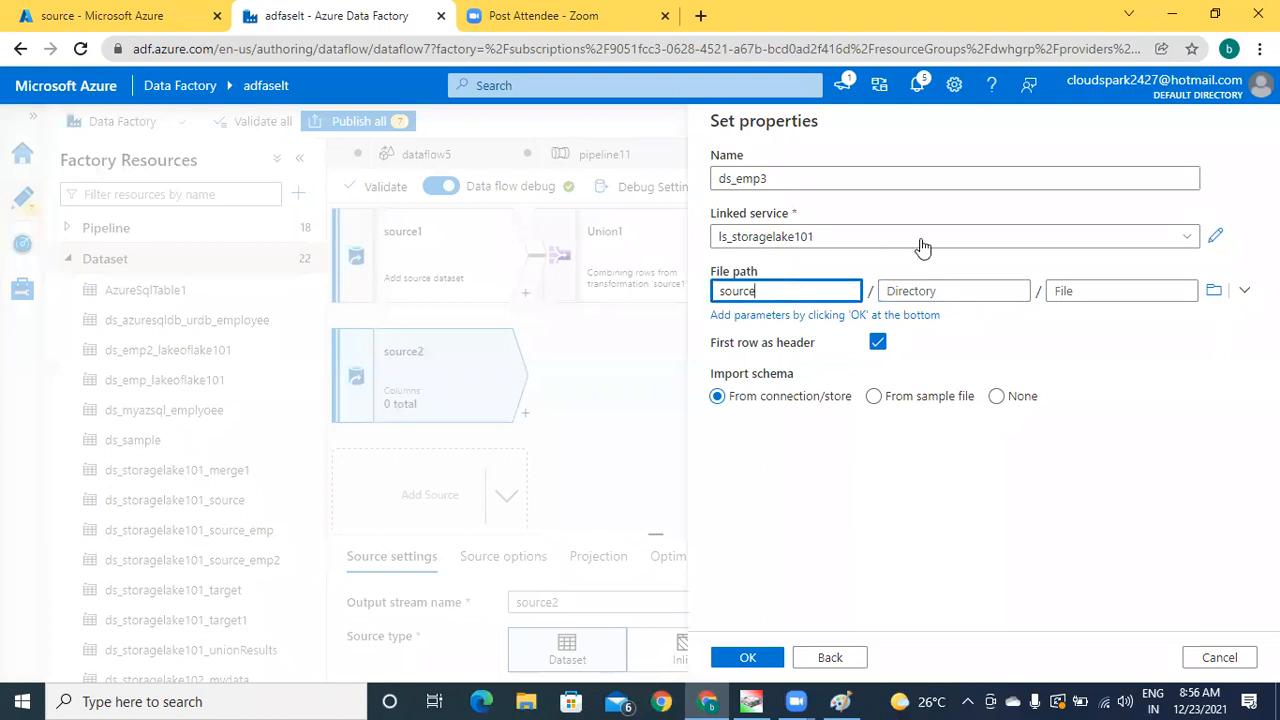
left_click(1214, 290)
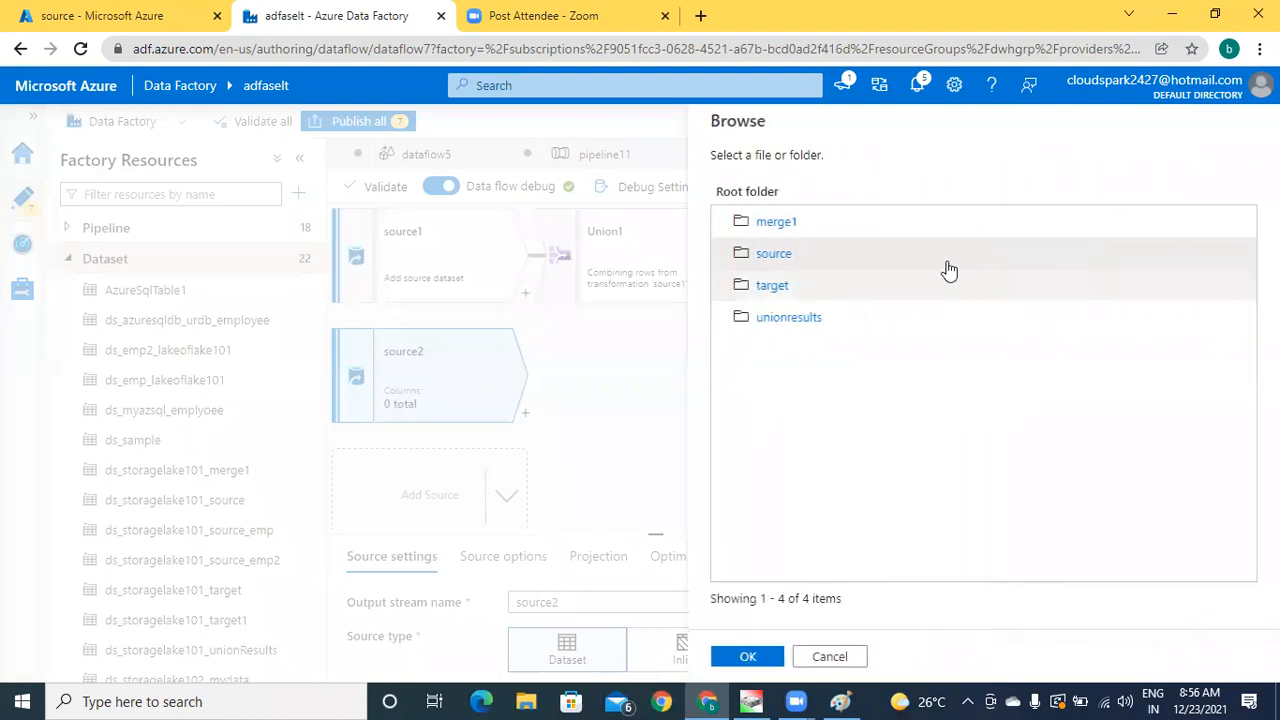
left_click(775, 254)
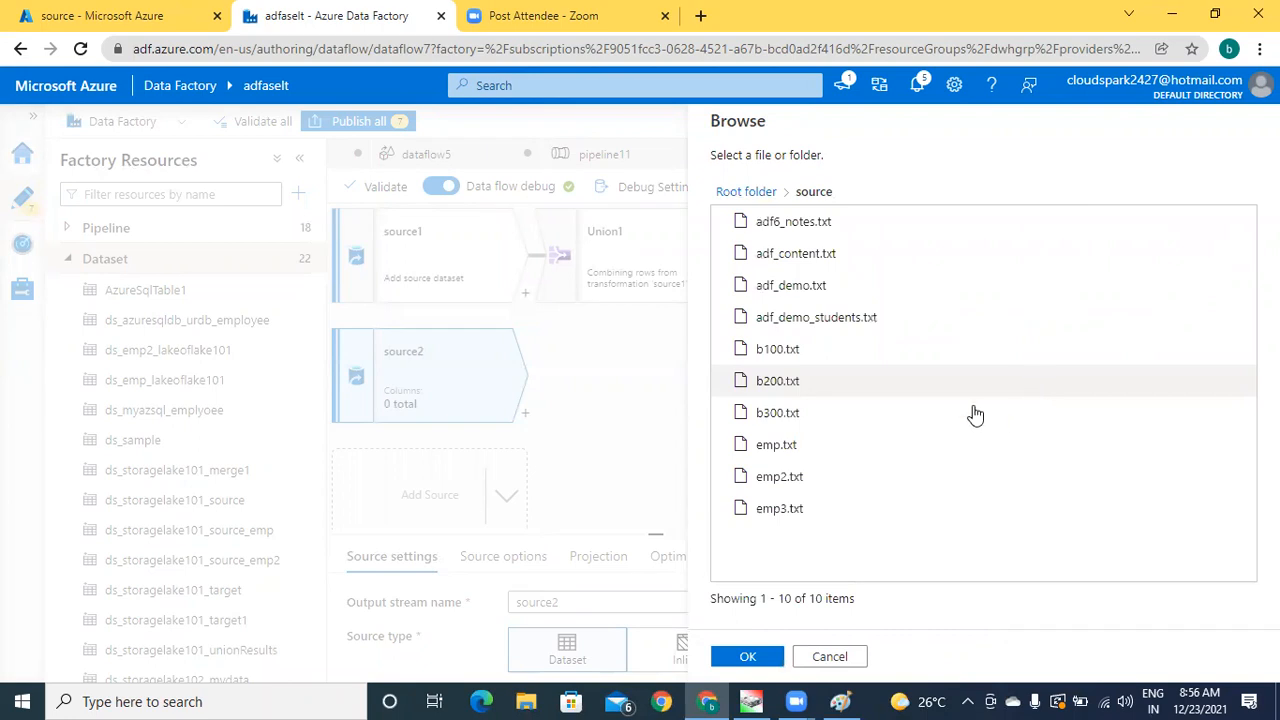
left_click(784, 512)
left_click(755, 655)
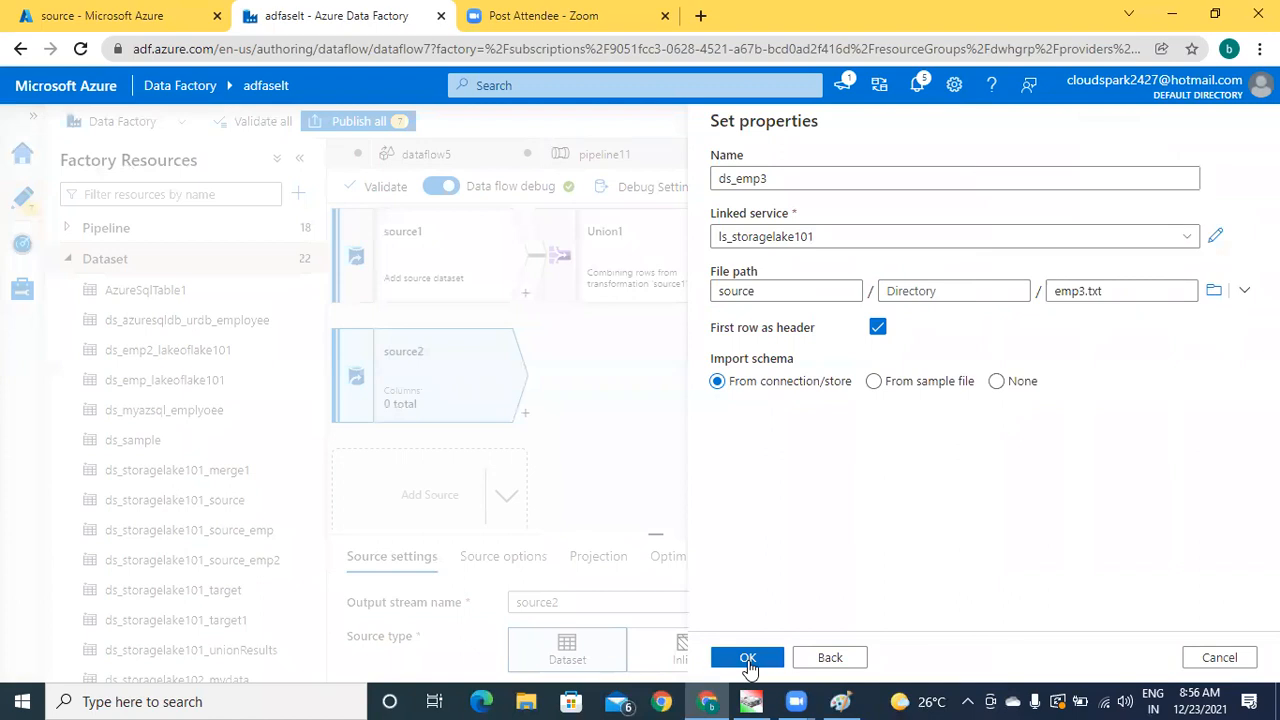
left_click(748, 660)
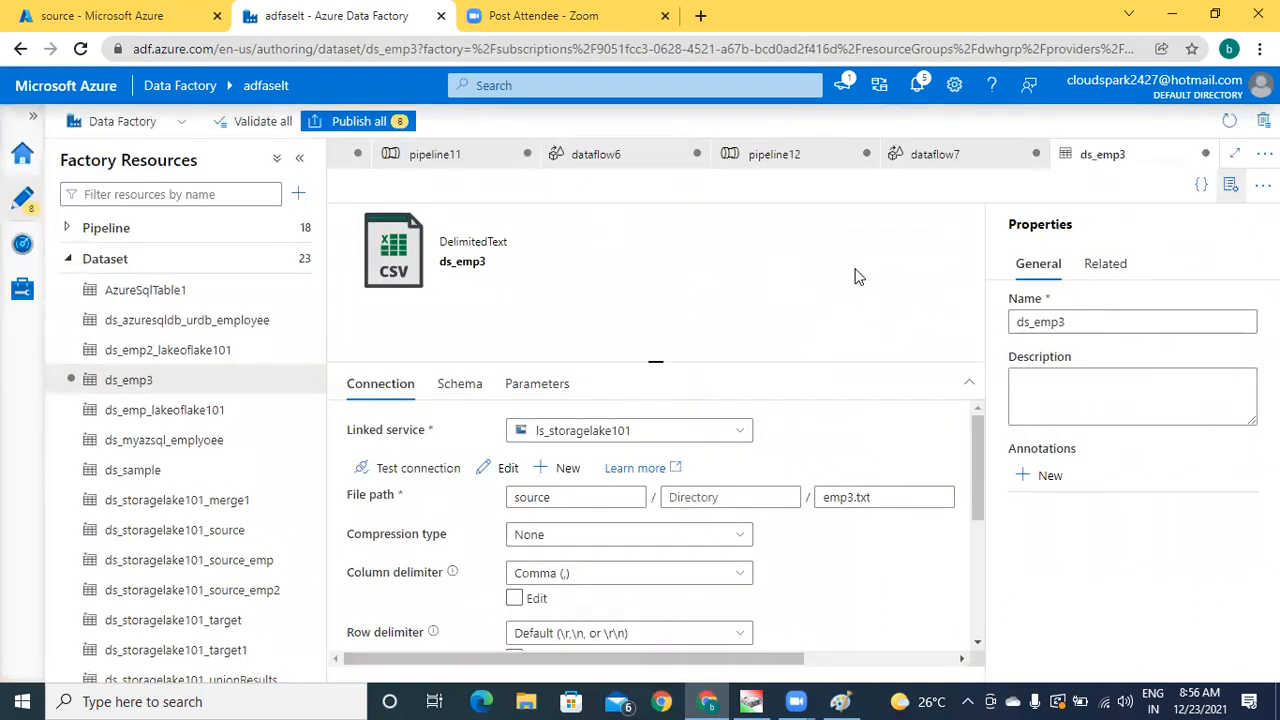
Step: Switch to the Azure portal, open the query editor of the myazsql database in dwhgrp, and sign in with SQL server authentication
left_click(120, 18)
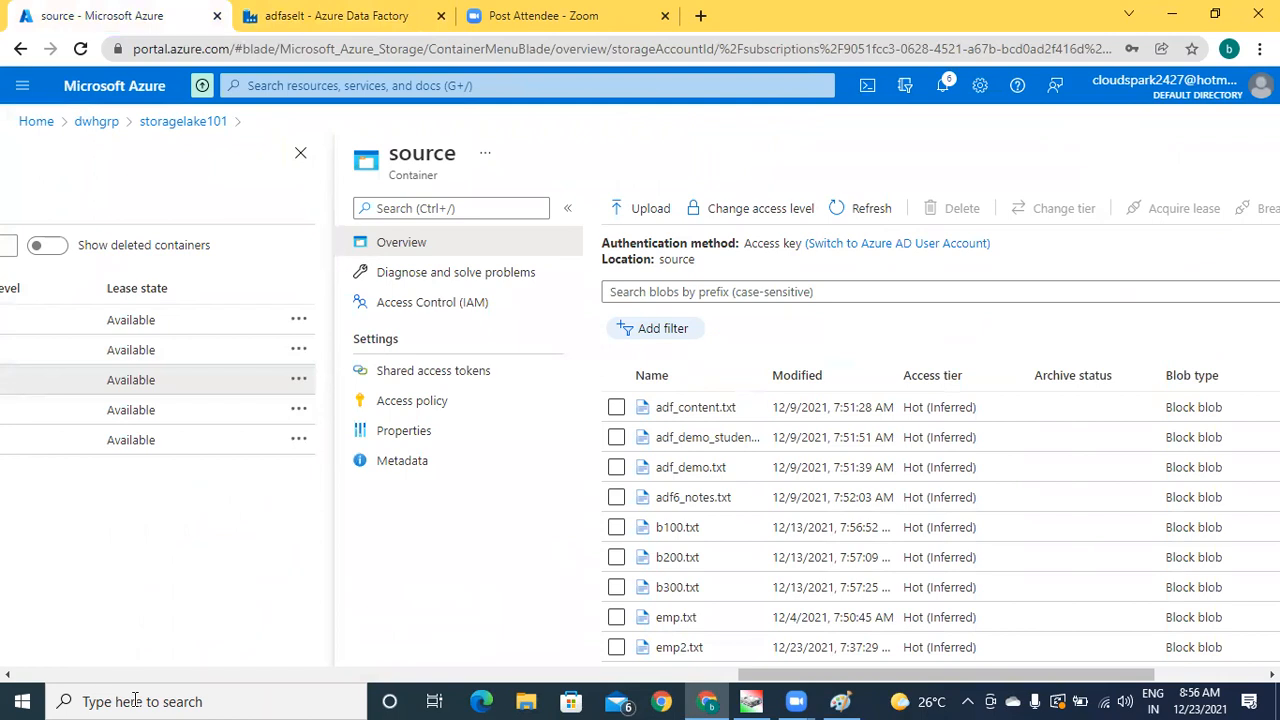
left_click(52, 676)
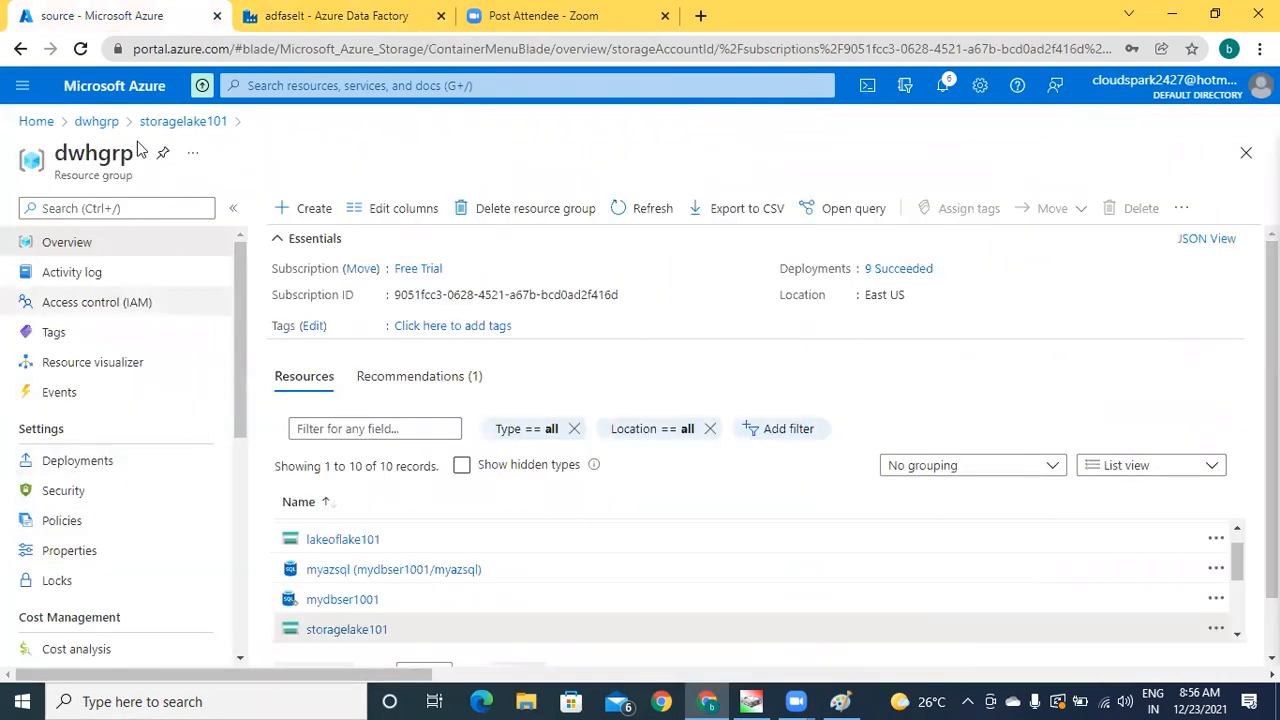
left_click(96, 121)
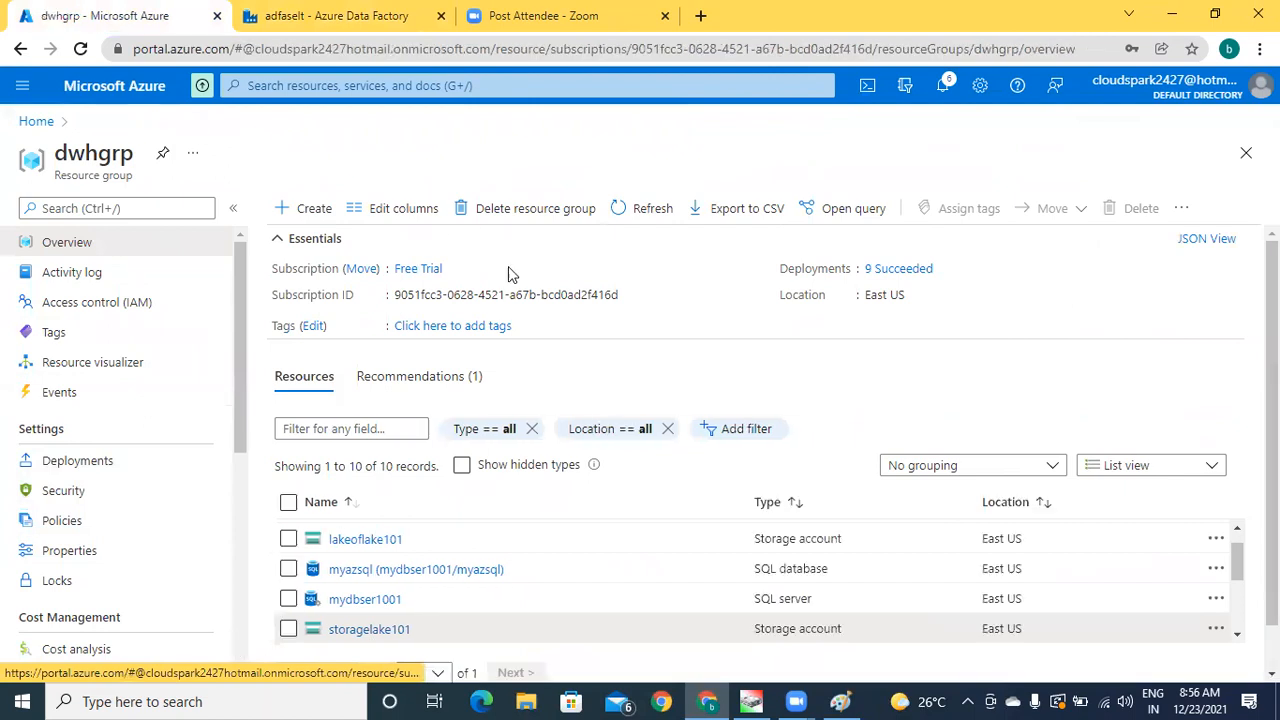
left_click(433, 570)
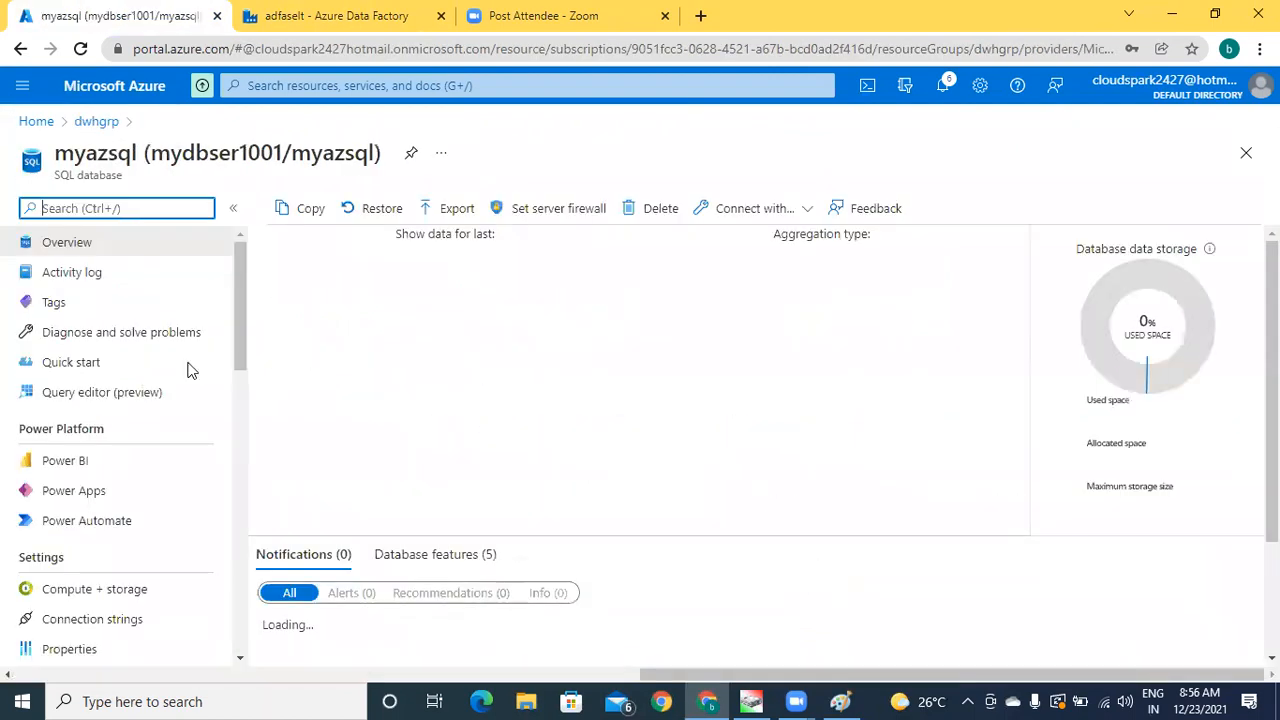
left_click(105, 395)
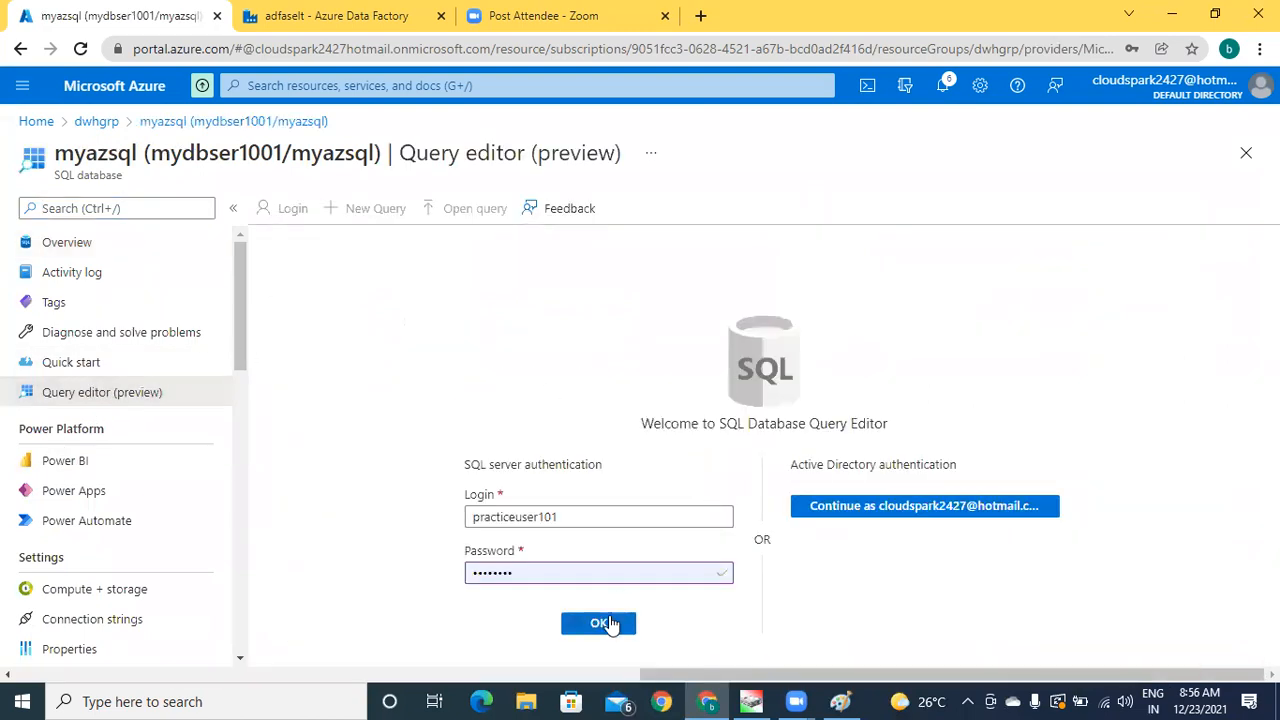
left_click(605, 623)
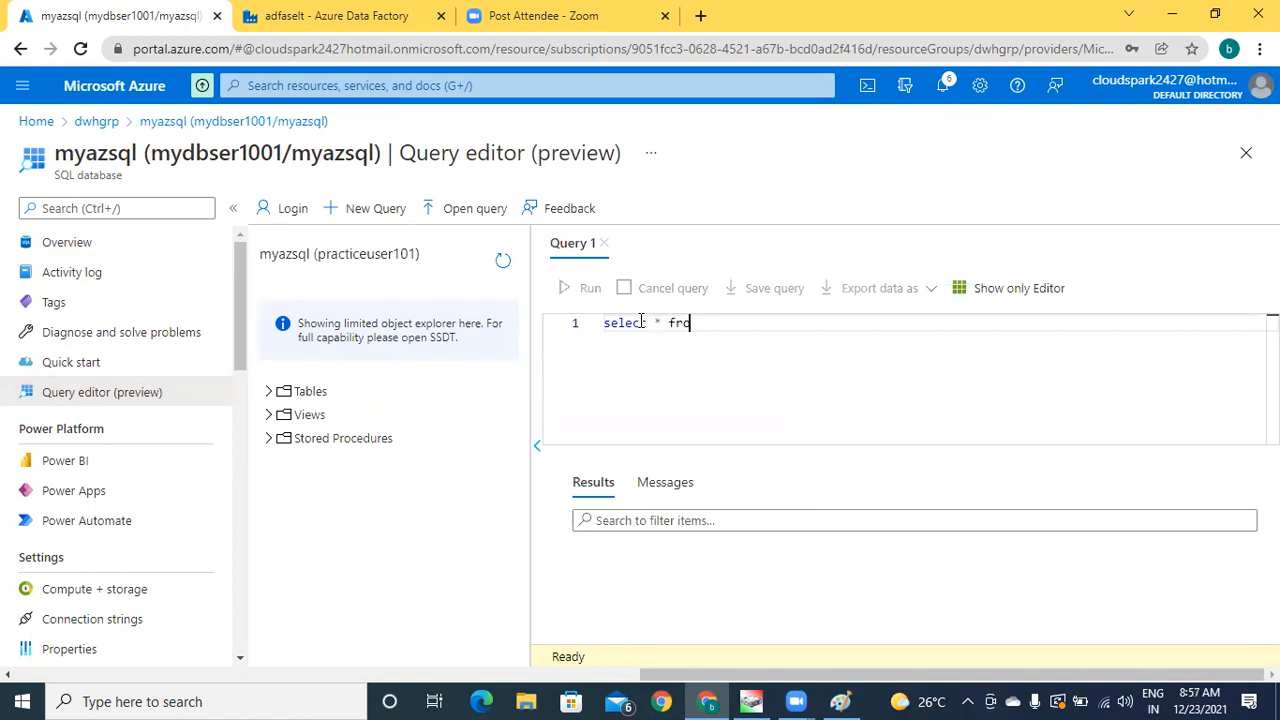
Step: Run the query select * from [dbo].[employee]; and look through the returned rows
type("m empl")
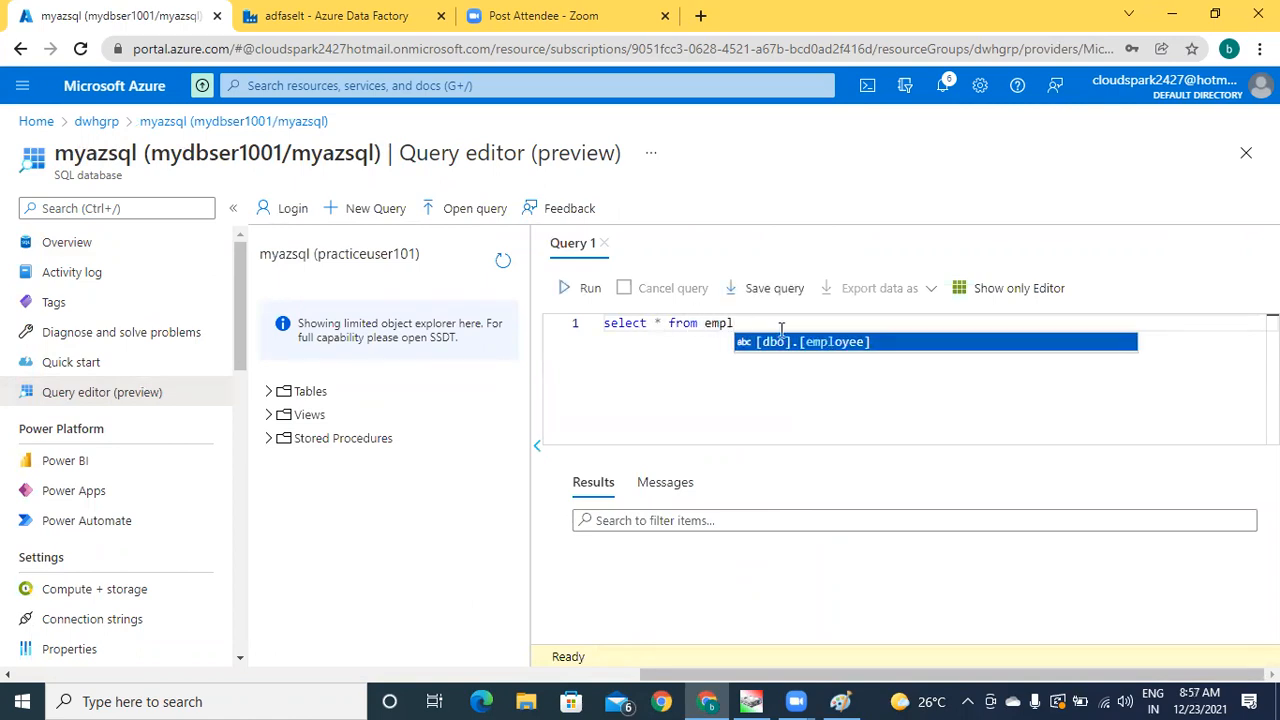
left_click(818, 342)
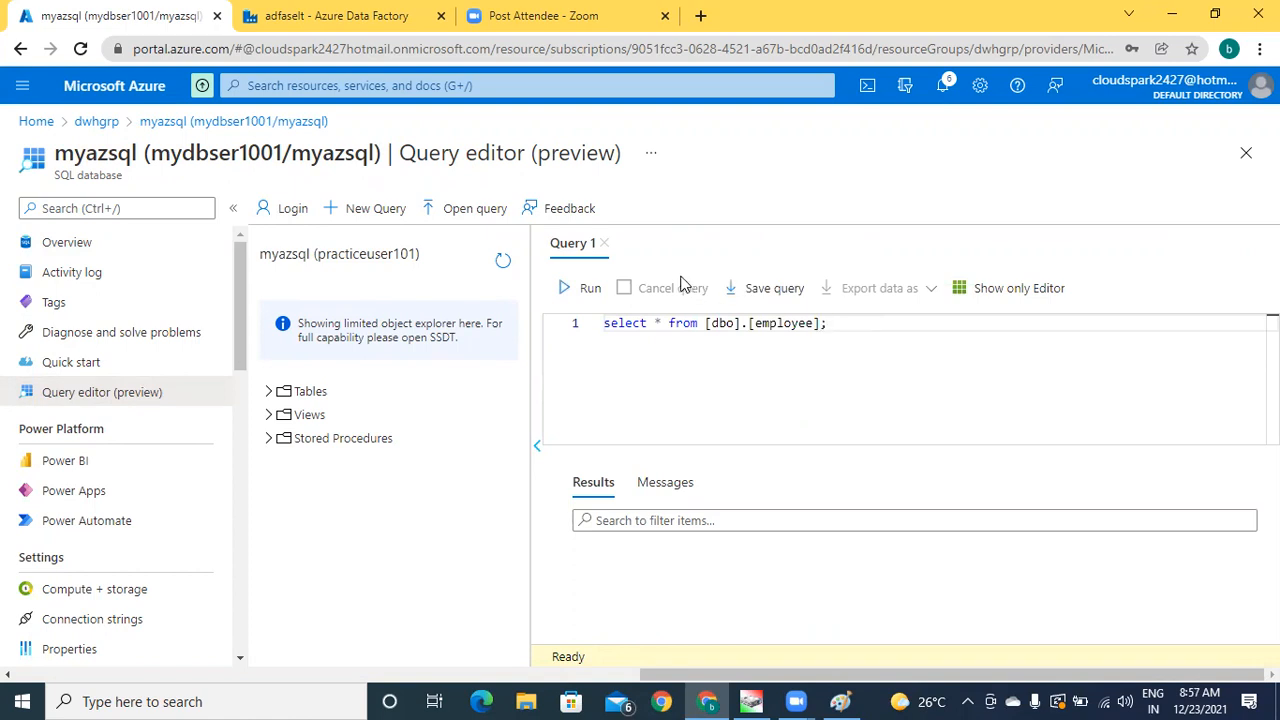
left_click(566, 289)
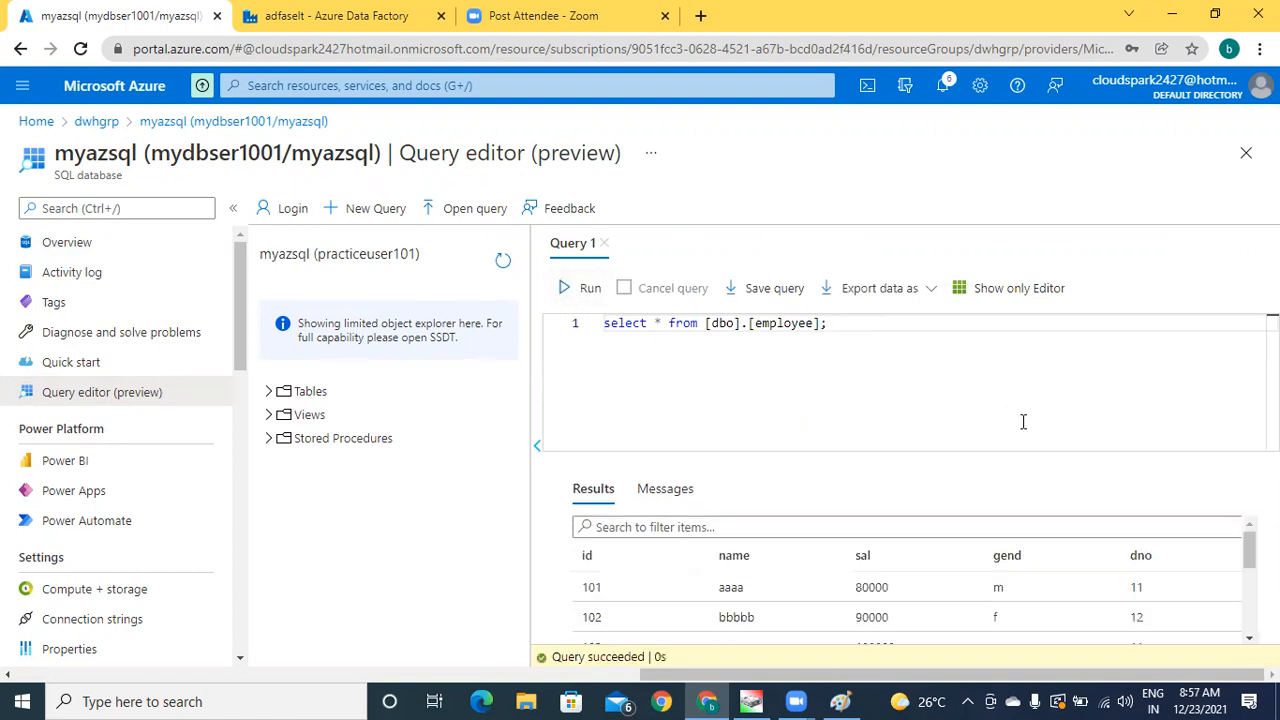
scroll(900, 580, "down", 3)
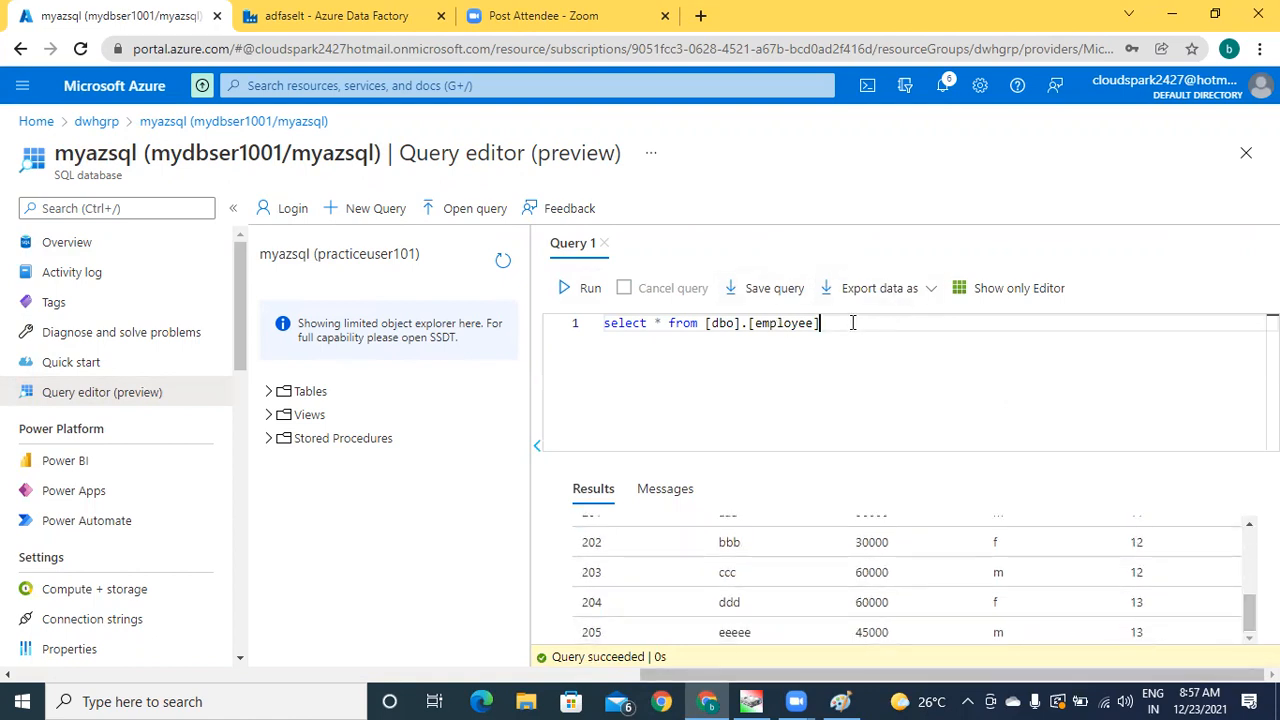
Step: Replace the query with truncate table [dbo].[employee]; and run it
key("BackSpace")
key("BackSpace")
key("BackSpace")
key("BackSpace")
key("BackSpace")
key("BackSpace")
key("BackSpace")
key("BackSpace")
key("BackSpace")
key("BackSpace")
key("BackSpace")
key("BackSpace")
key("BackSpace")
key("BackSpace")
key("BackSpace")
key("BackSpace")
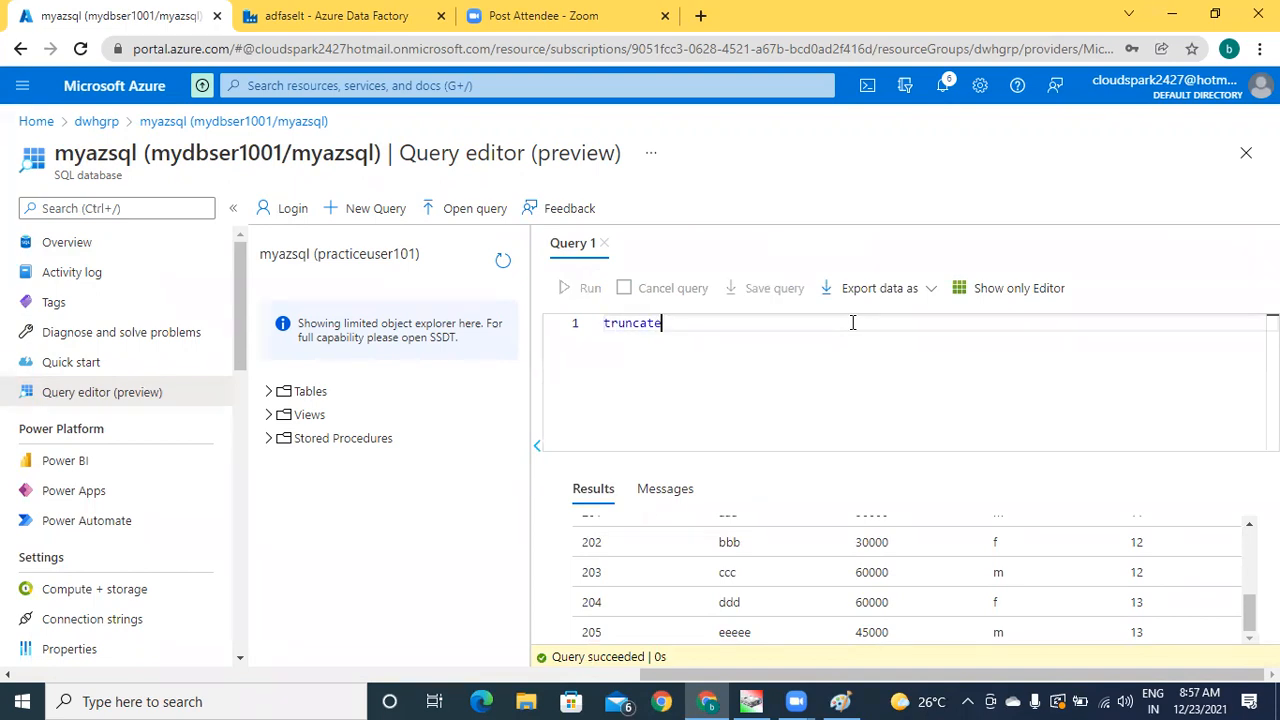
type("e em")
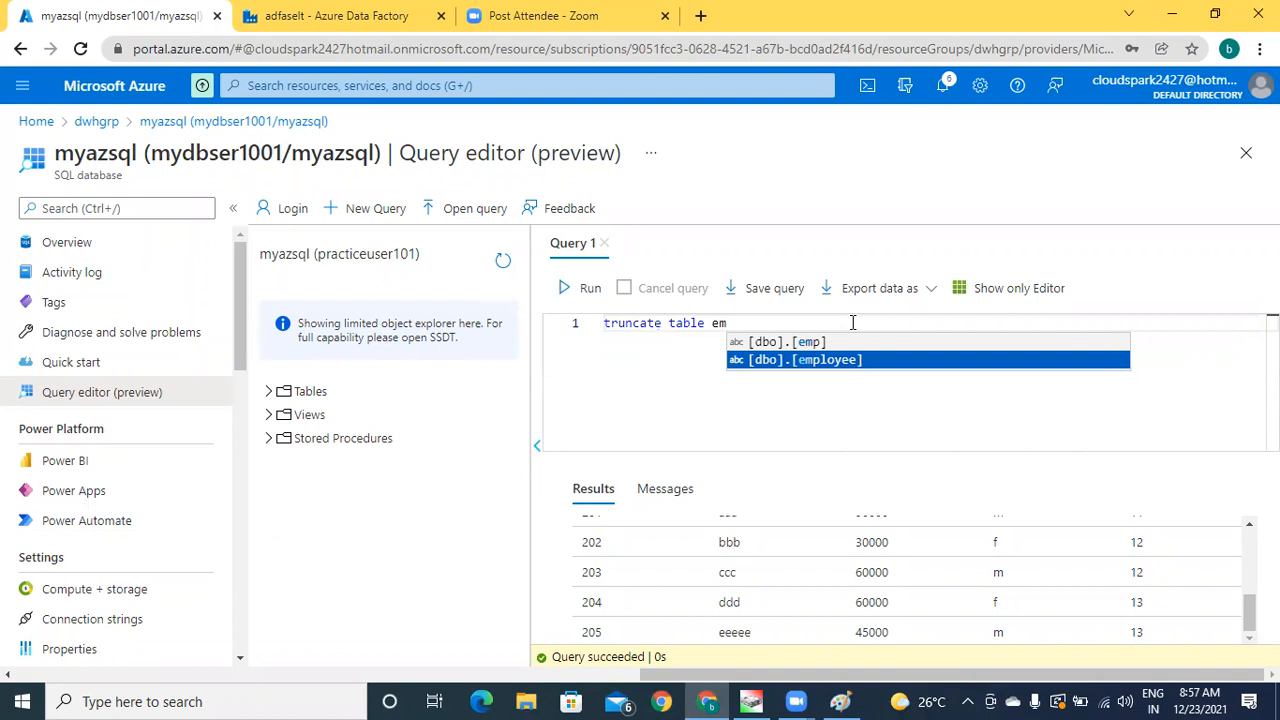
key("Return")
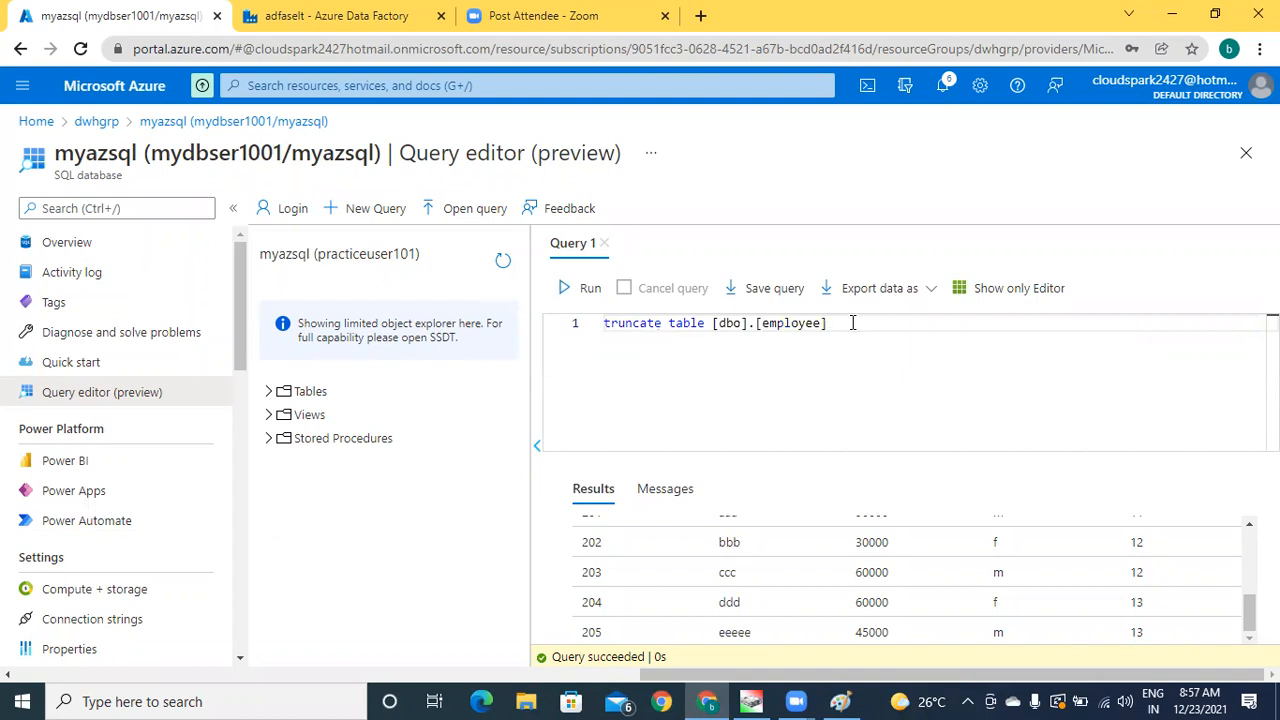
left_click(589, 289)
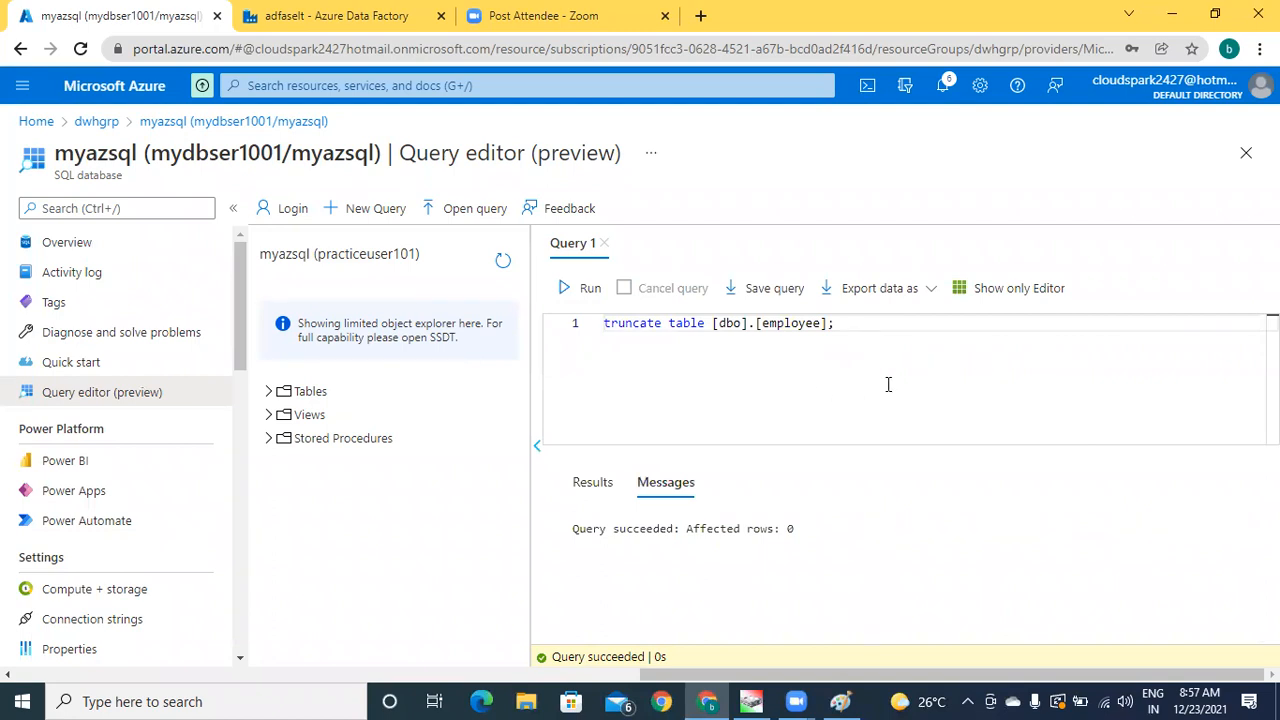
Step: Switch to Paint and add the text 3 after emp2 in the source2 box of the diagram
left_click(840, 701)
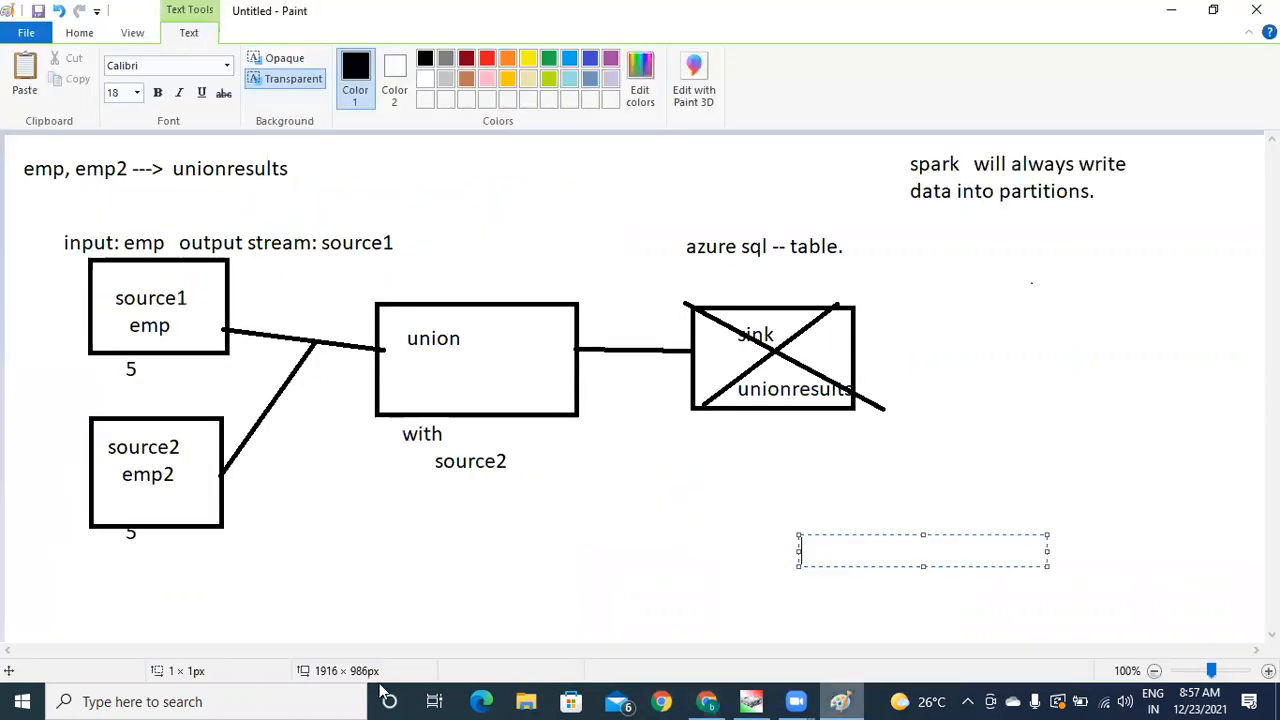
left_click(176, 473)
left_click(175, 473)
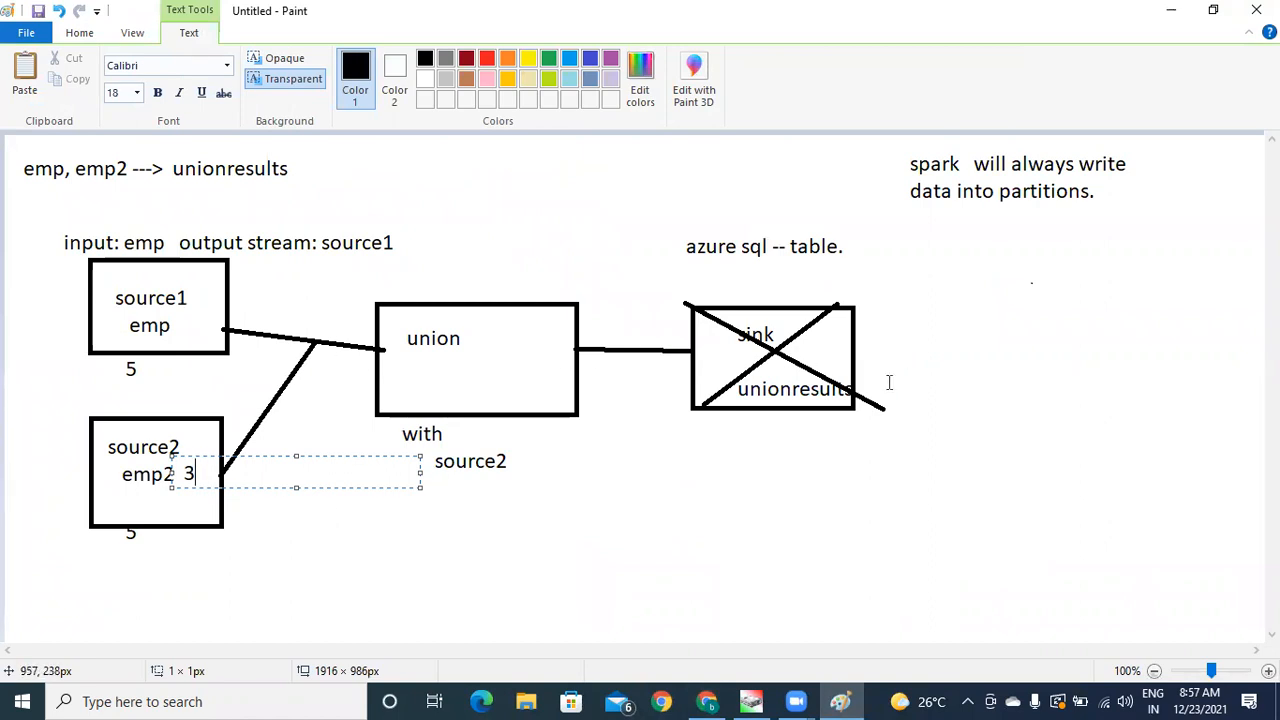
Step: Switch back to Data Factory and try to publish all pending changes
left_click(707, 701)
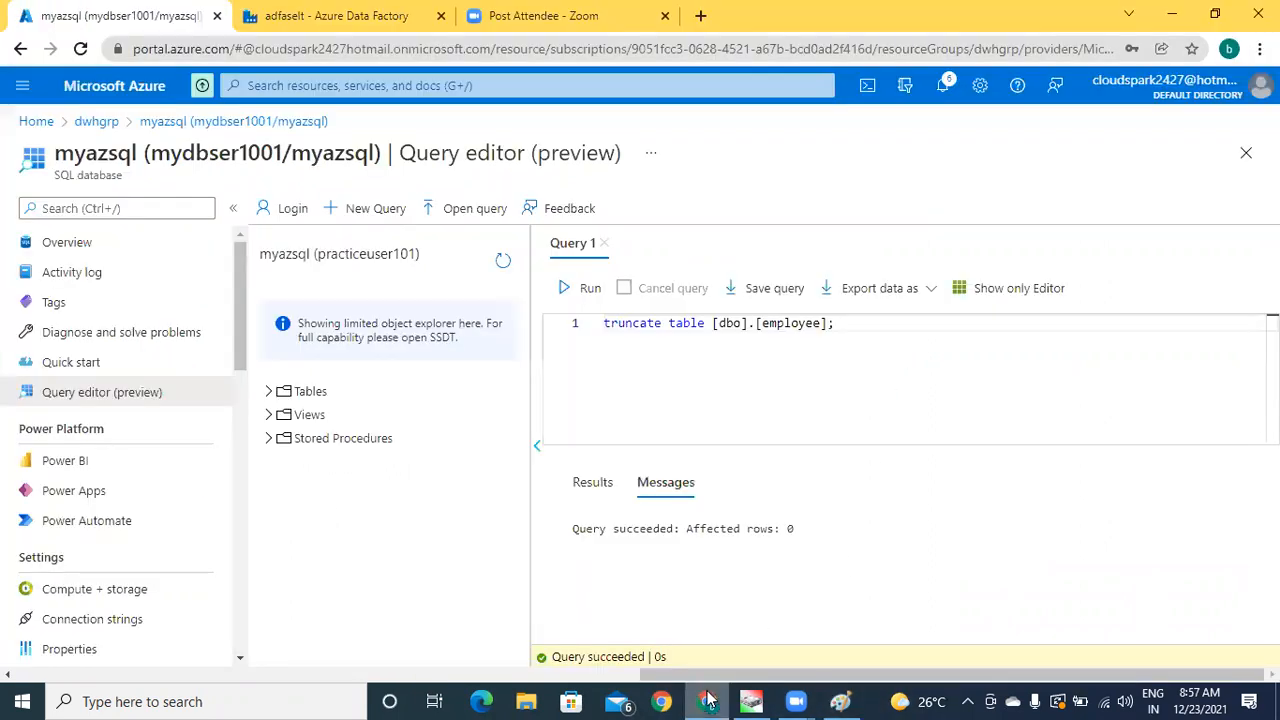
left_click(343, 19)
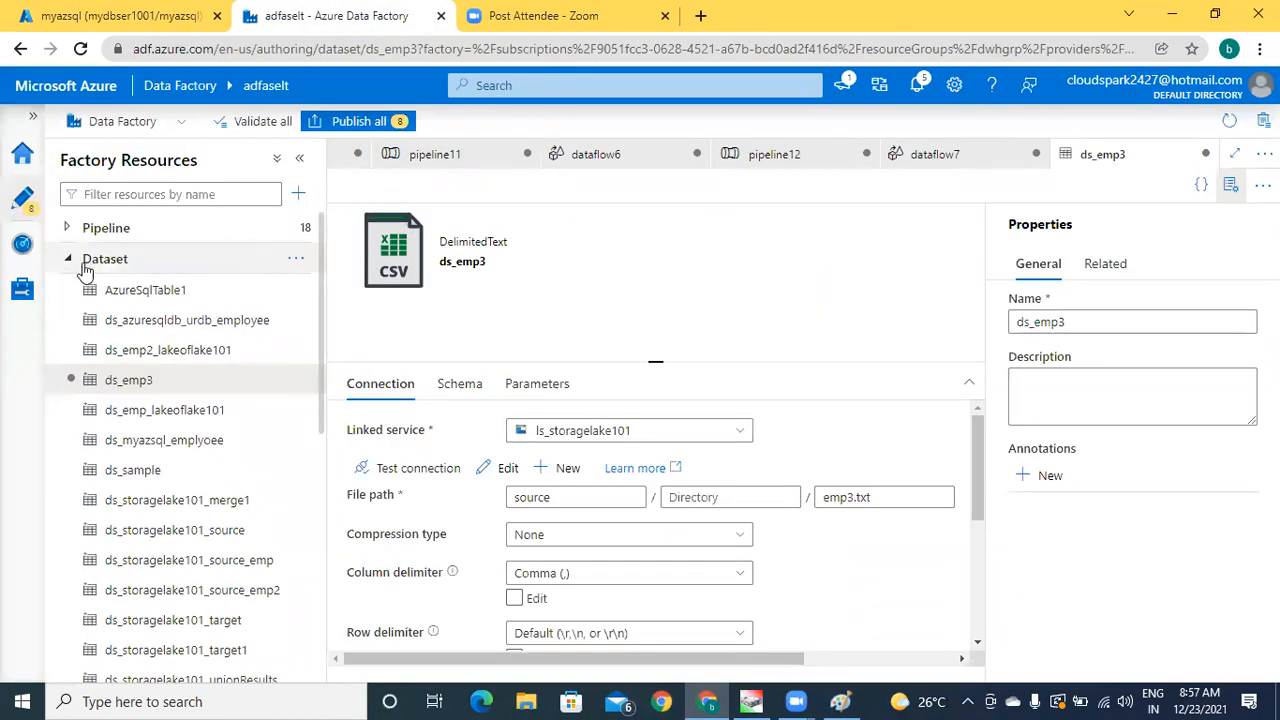
left_click(343, 120)
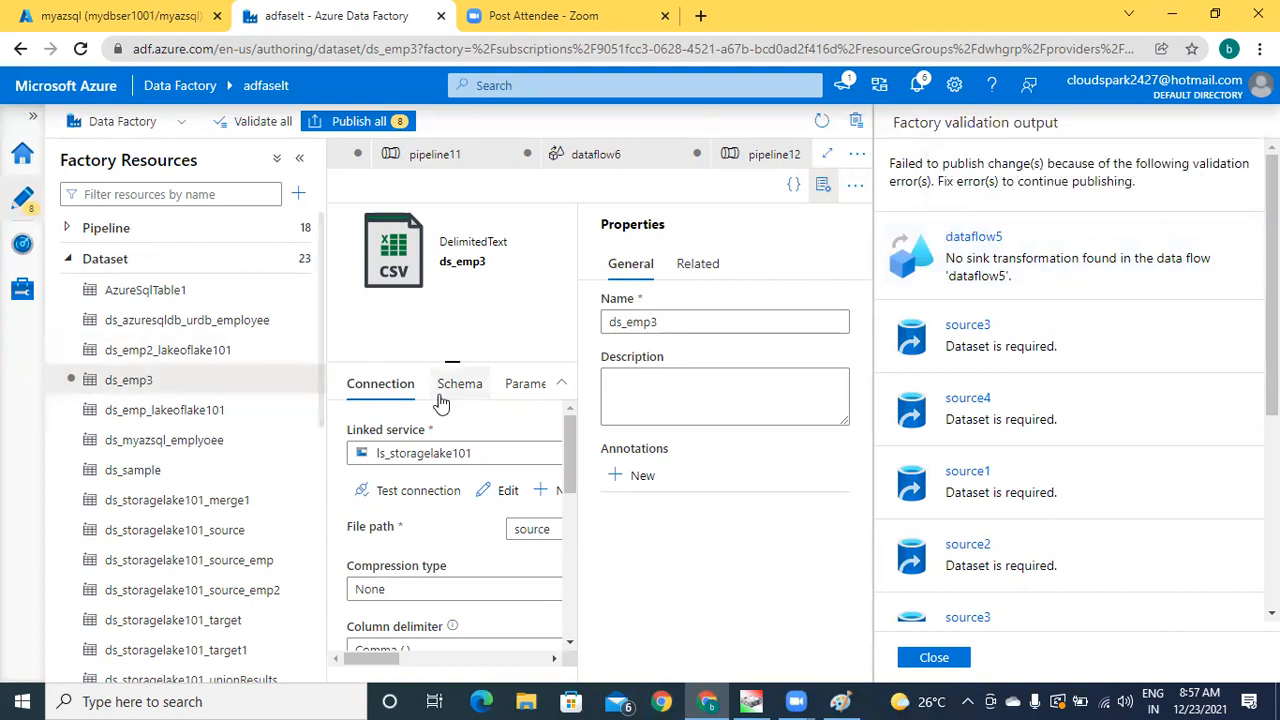
left_click(163, 387)
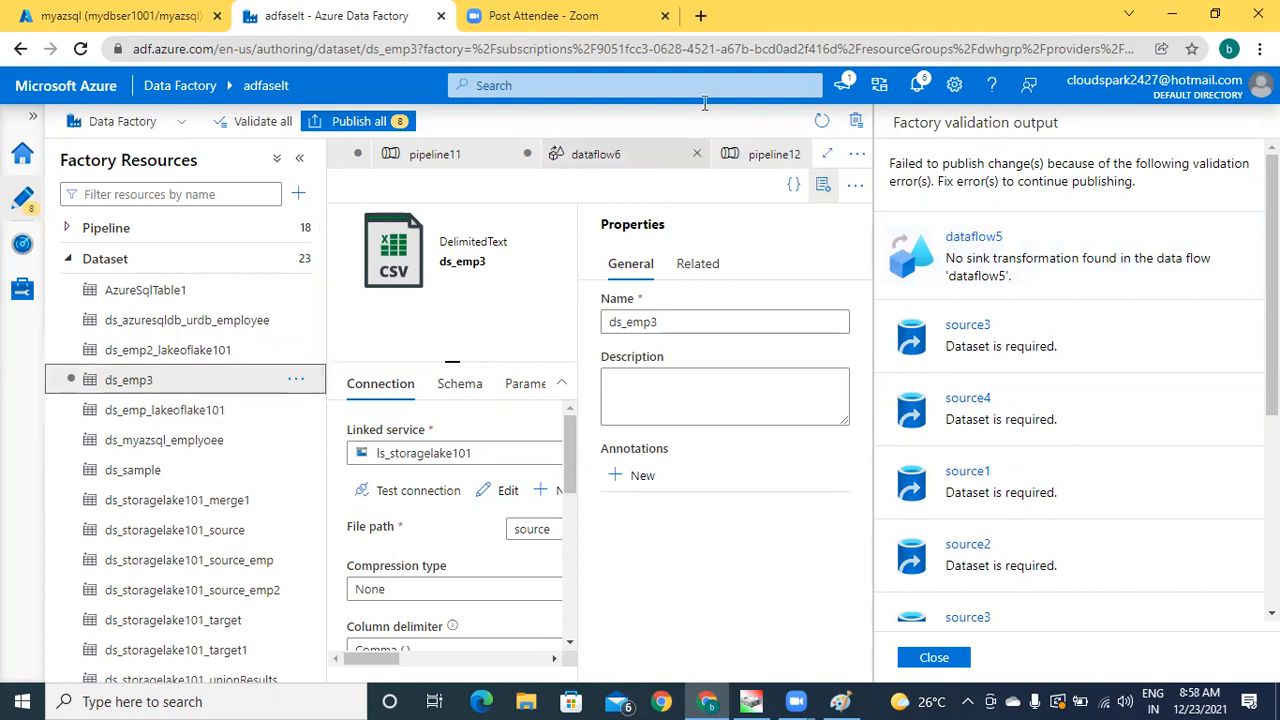
Step: Delete the unpublished pipeline pipeline10 from the factory resources and confirm its removal
left_click(70, 229)
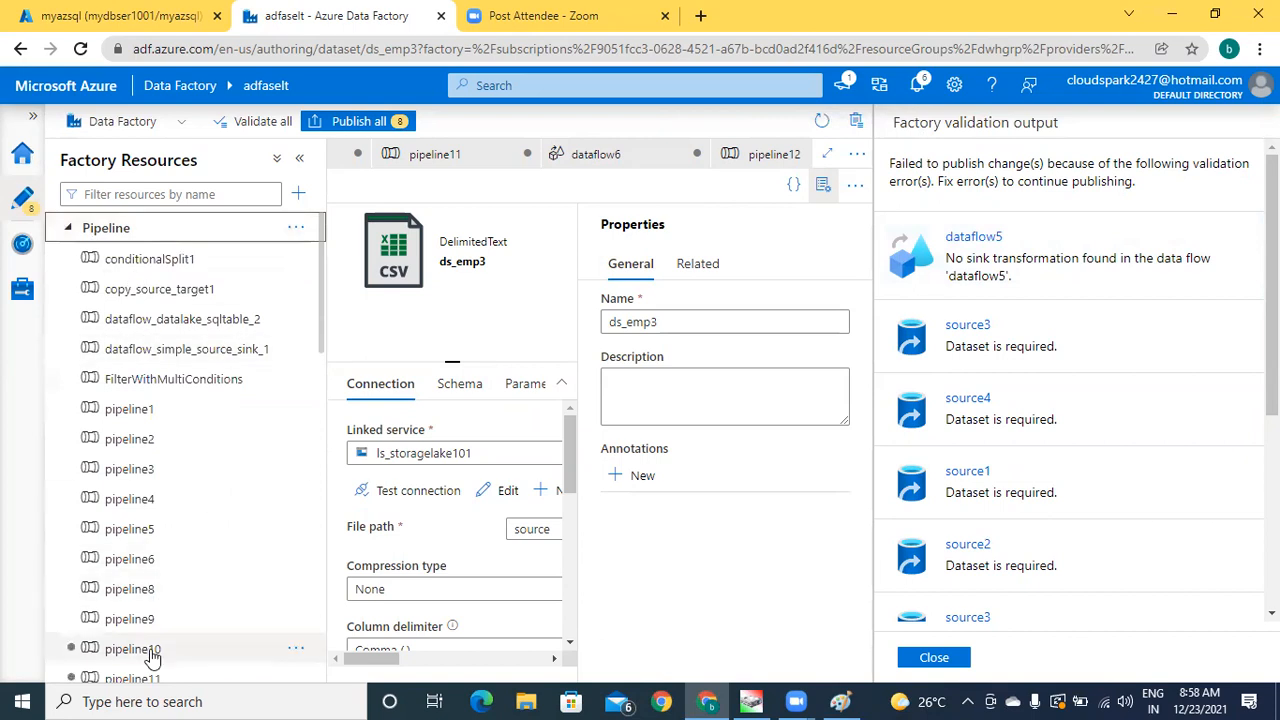
left_click(152, 652)
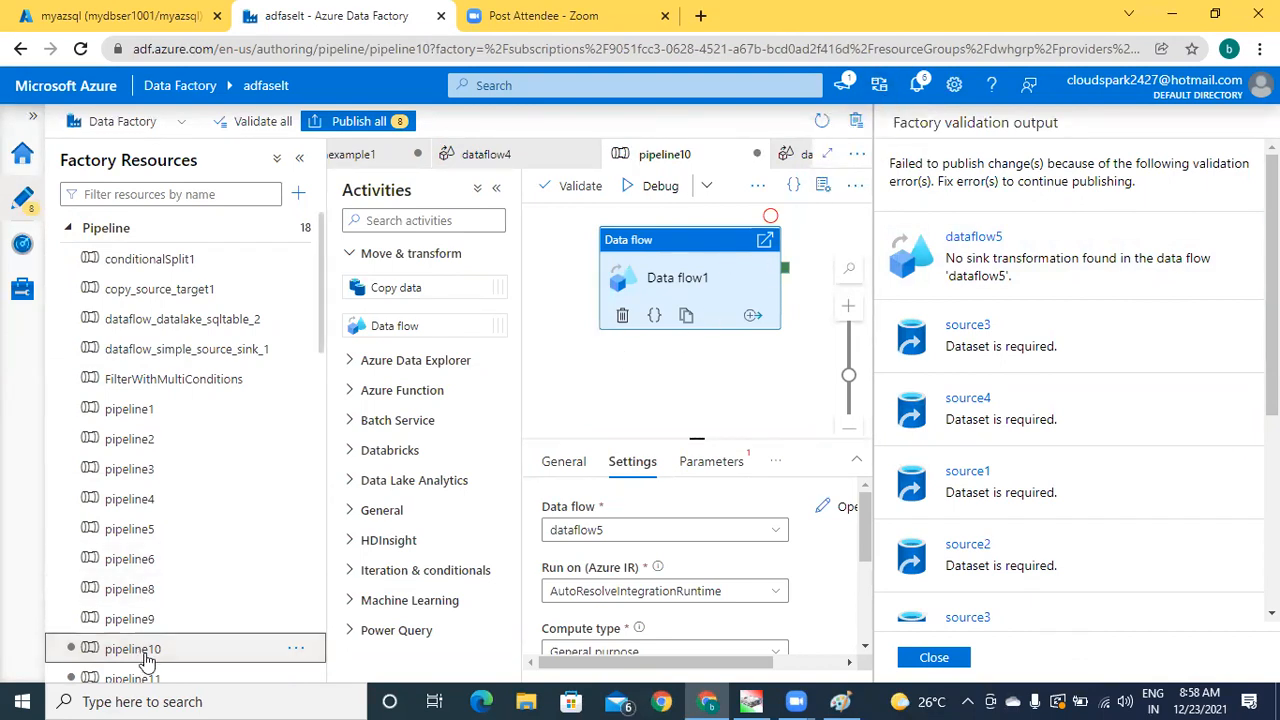
left_click(298, 650)
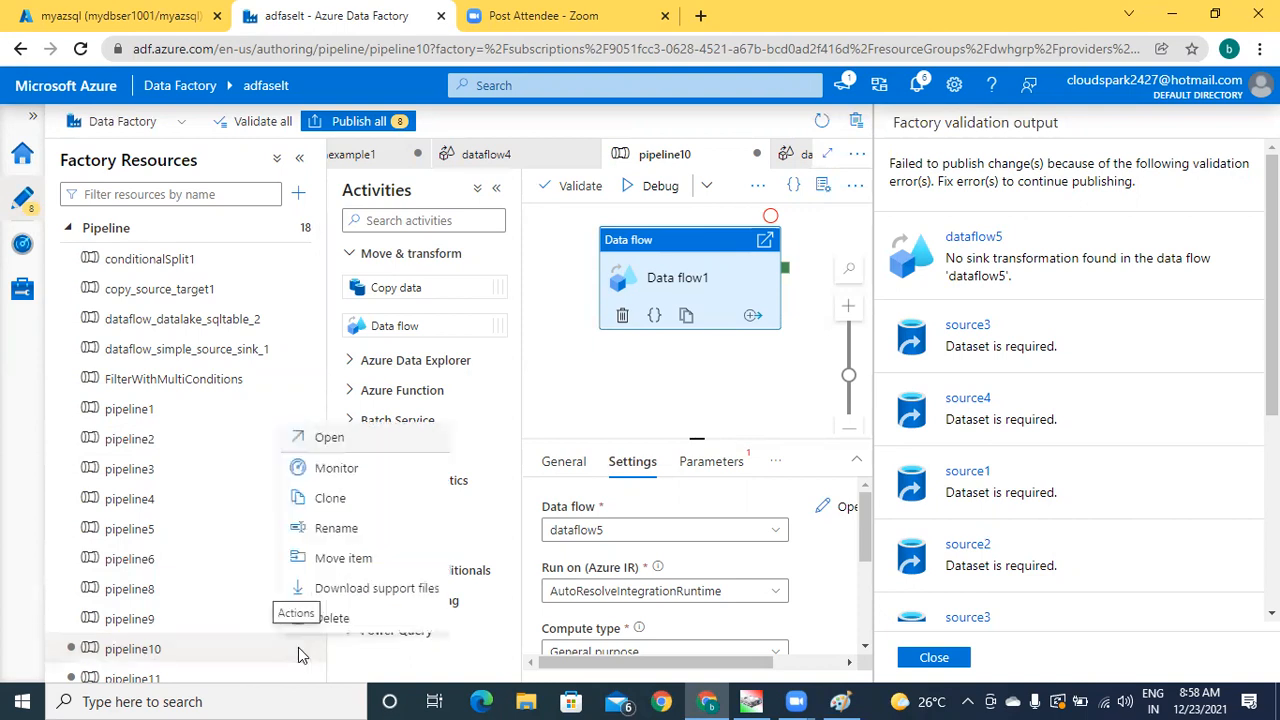
left_click(348, 622)
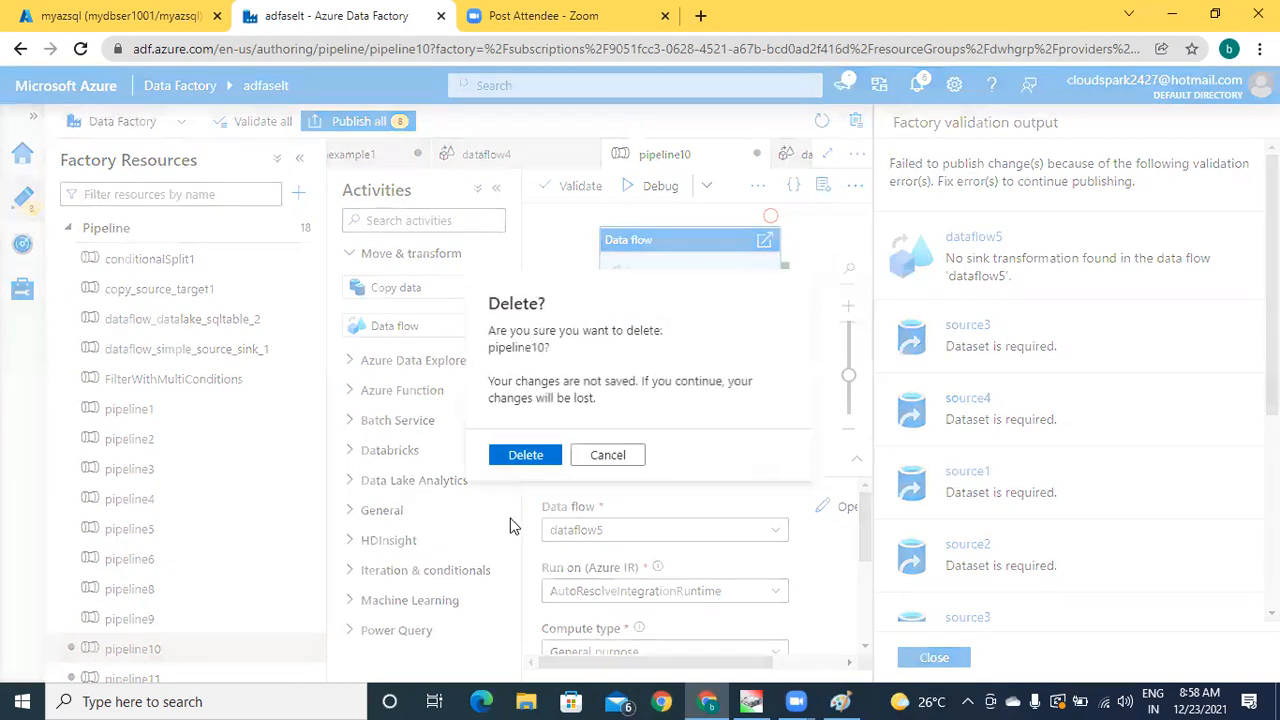
left_click(527, 456)
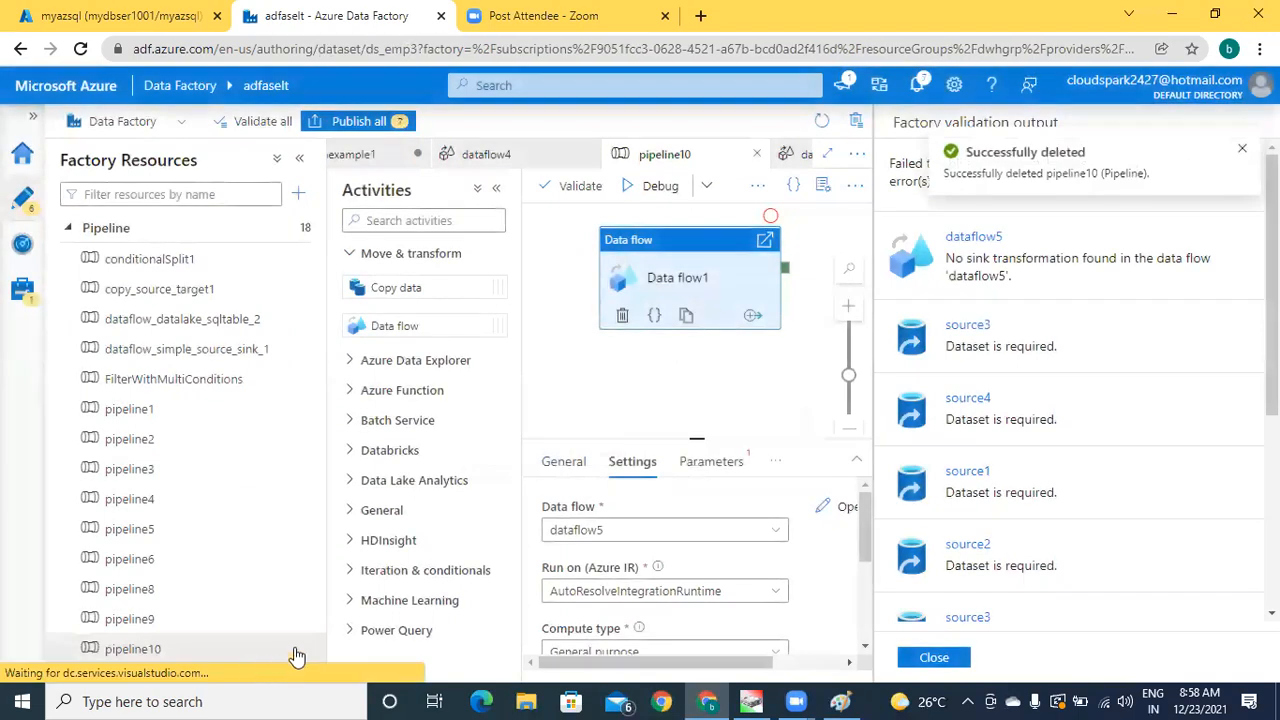
Step: Delete the unpublished pipelines pipeline11 and pipeline12, confirming each removal
left_click(298, 649)
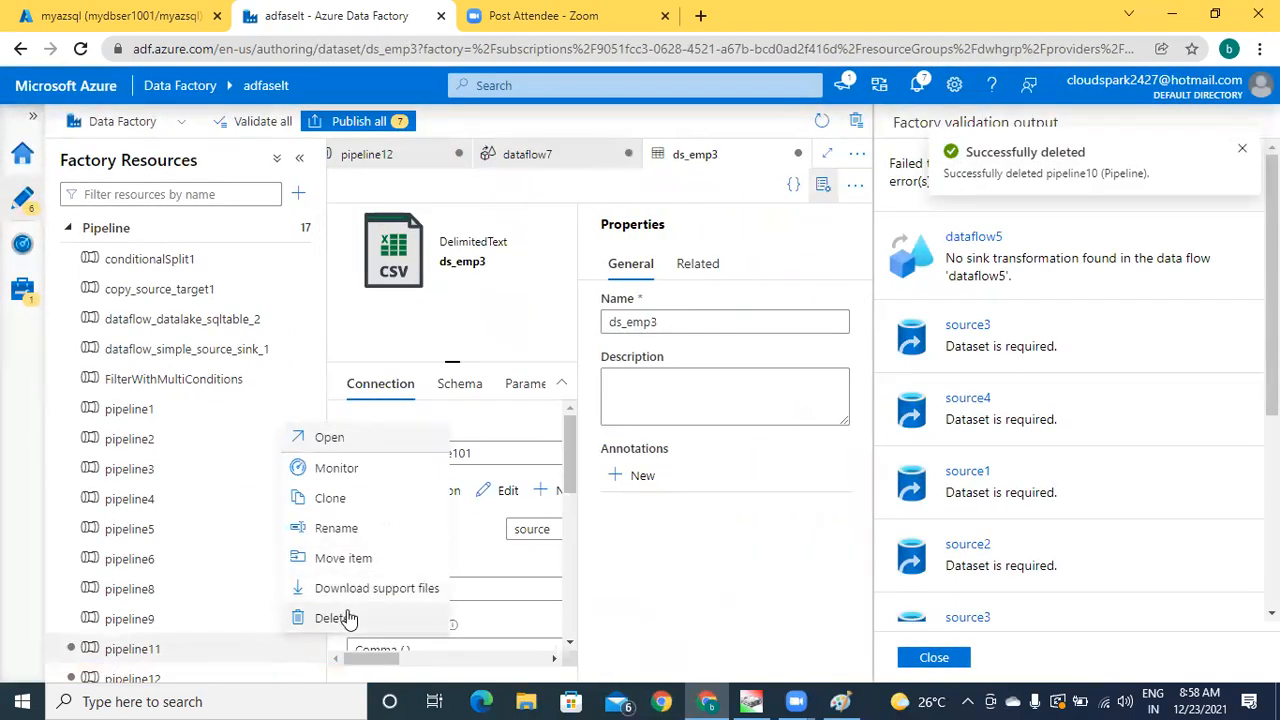
left_click(333, 618)
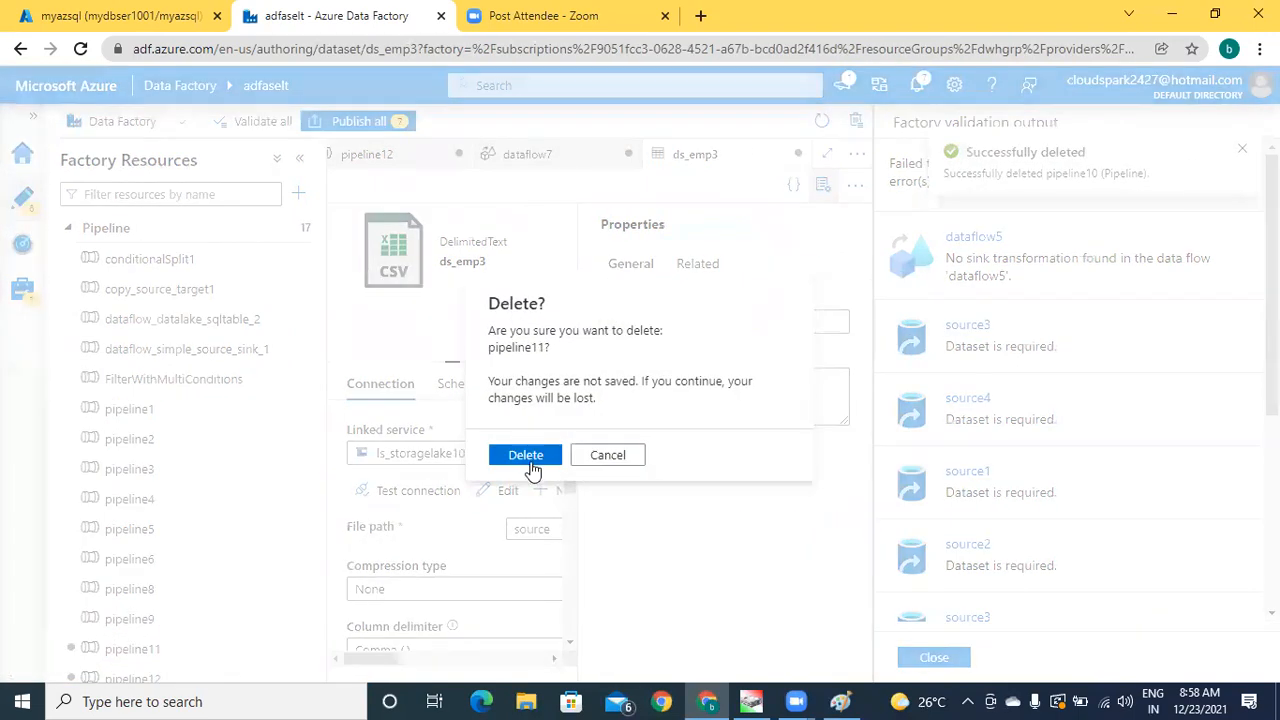
left_click(530, 462)
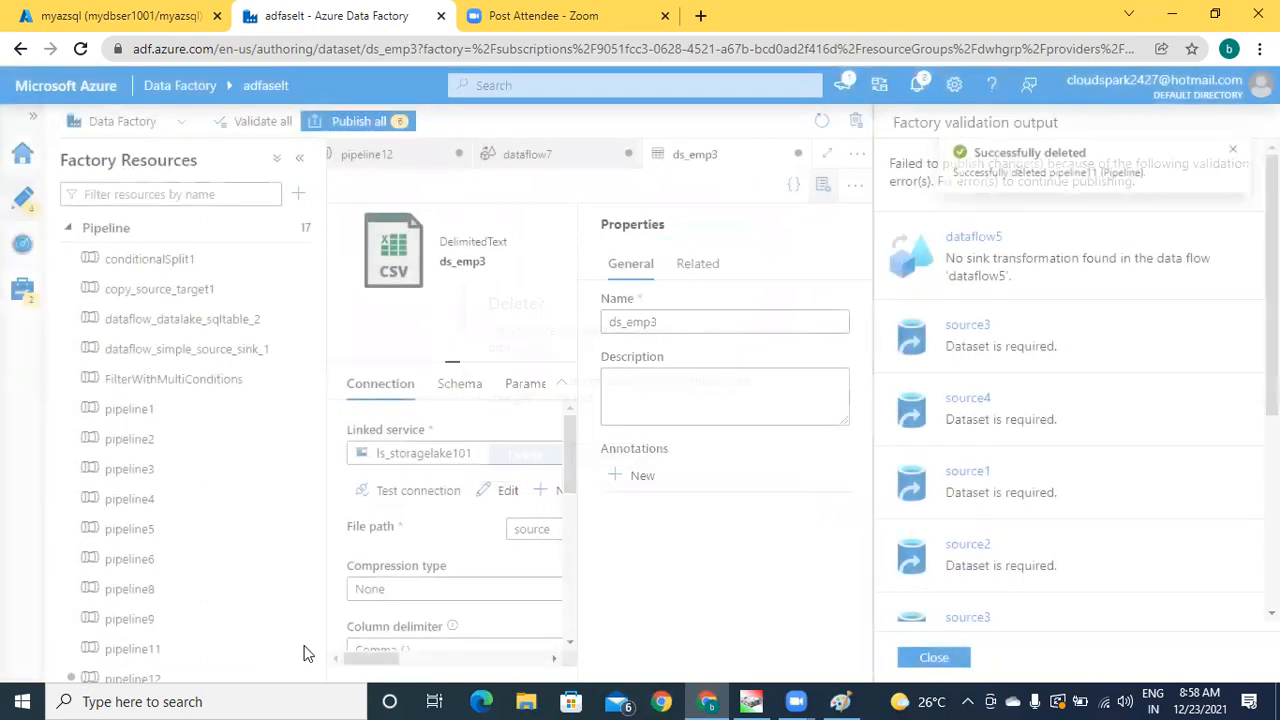
left_click(286, 650)
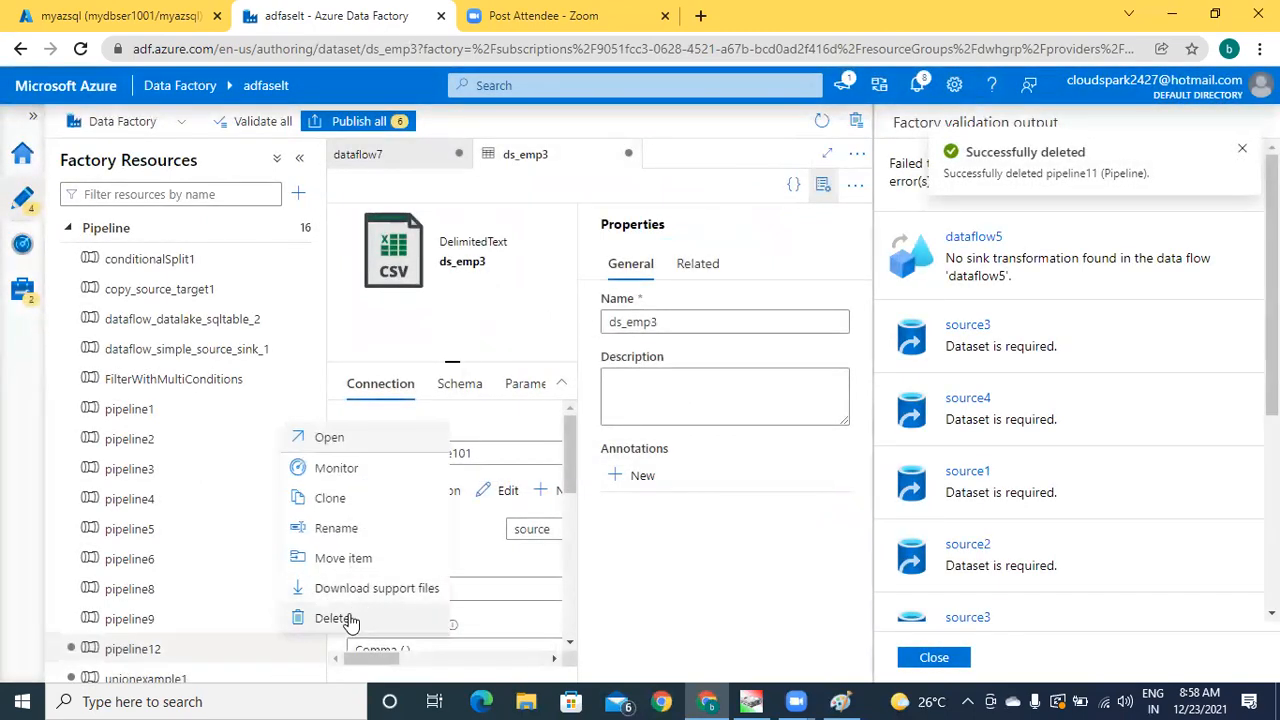
left_click(343, 617)
left_click(521, 452)
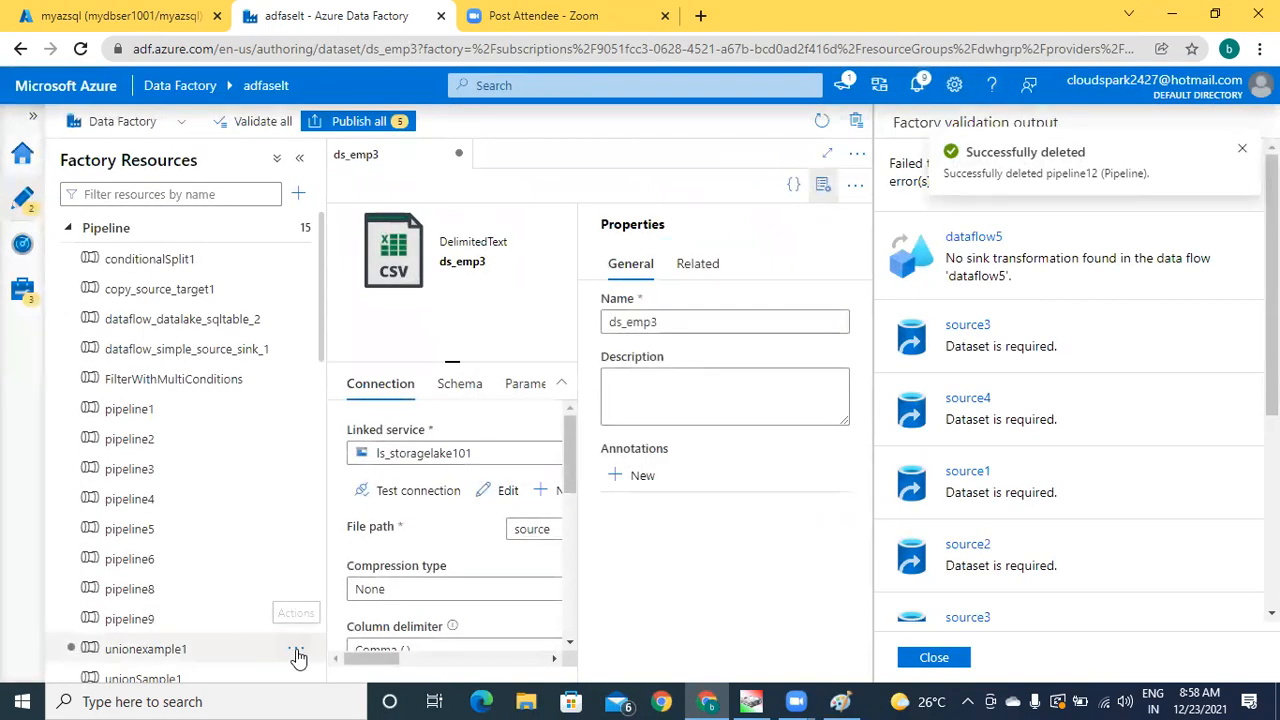
Step: Delete the unpublished pipeline unionexample1, and dismiss the publishing error and the factory validation output
left_click(297, 650)
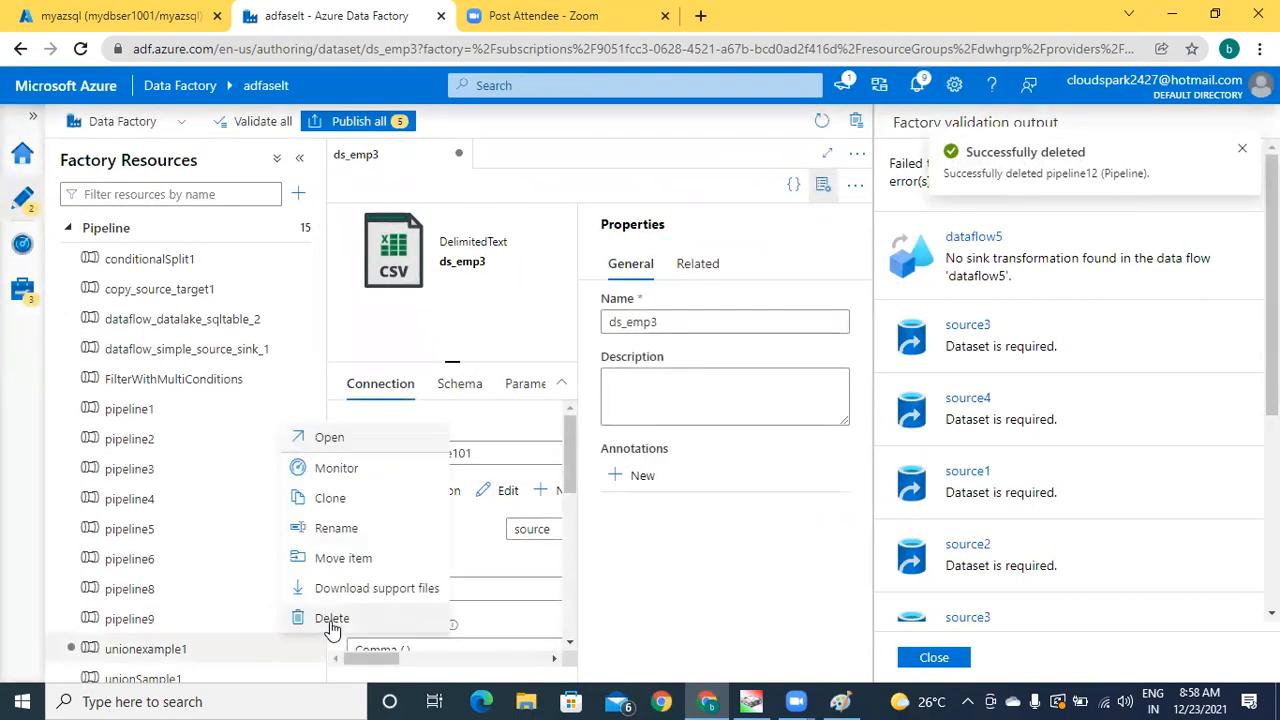
left_click(332, 620)
left_click(533, 460)
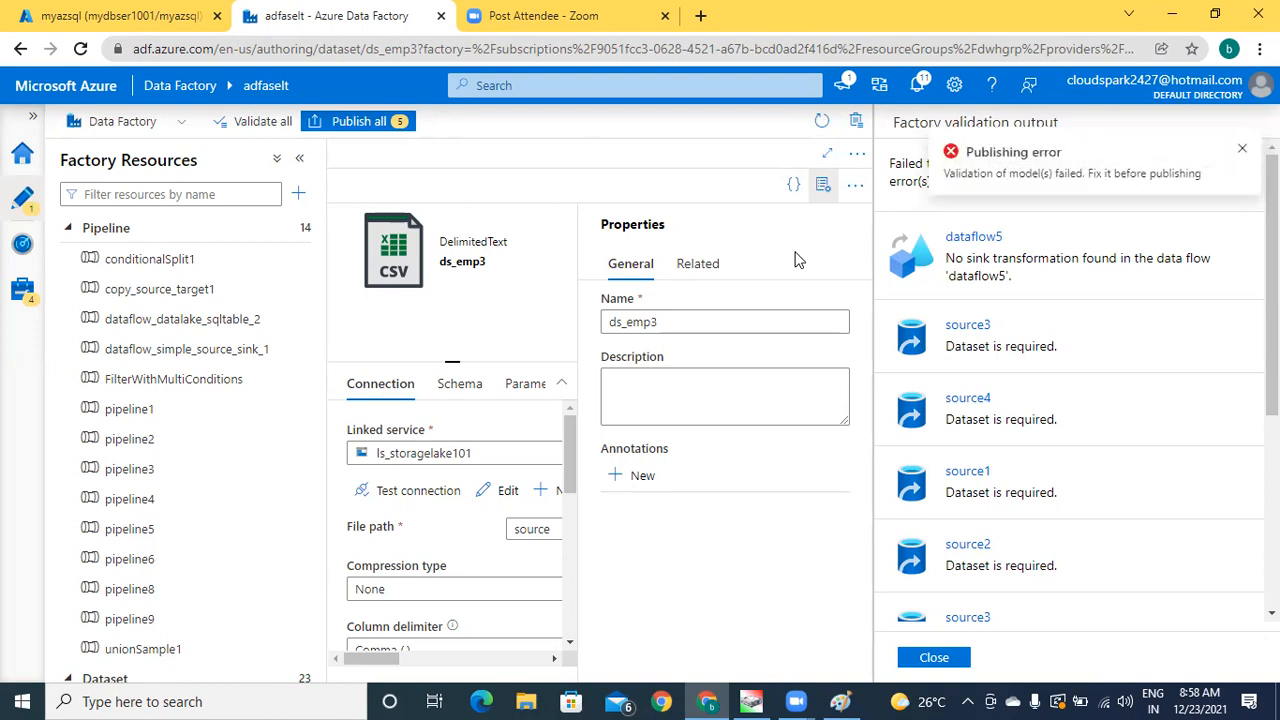
left_click(1243, 152)
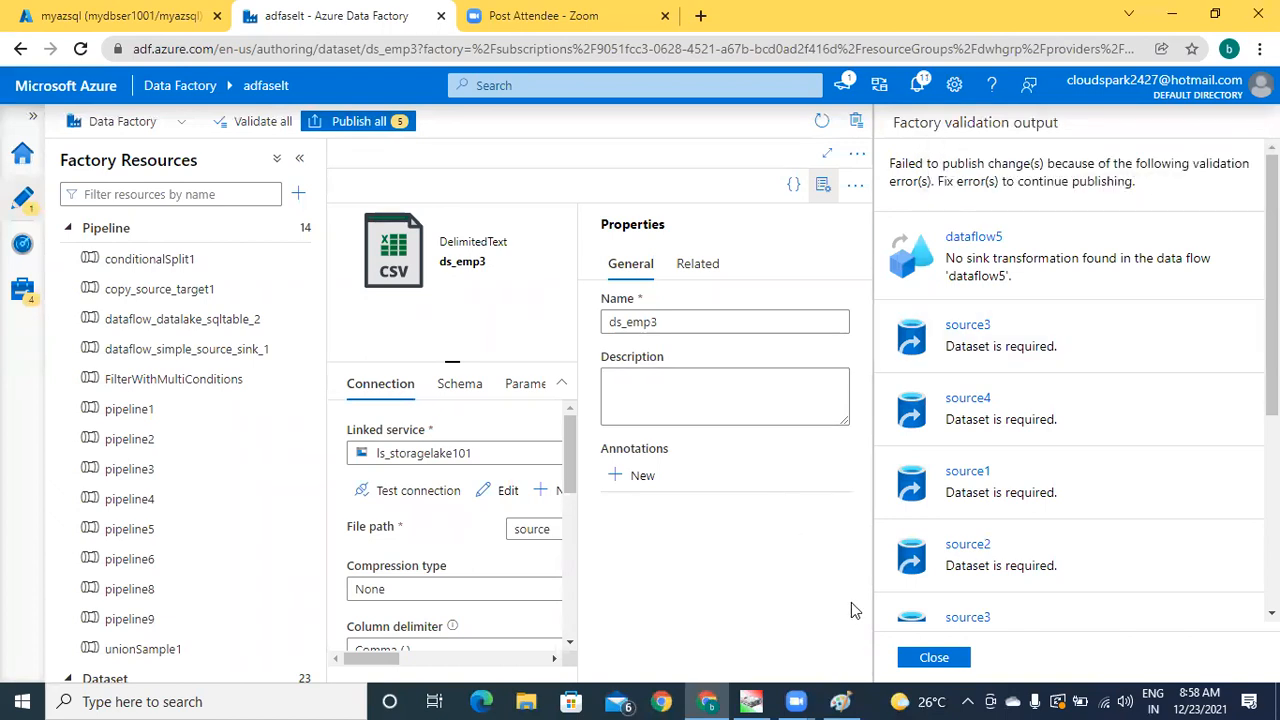
left_click(935, 655)
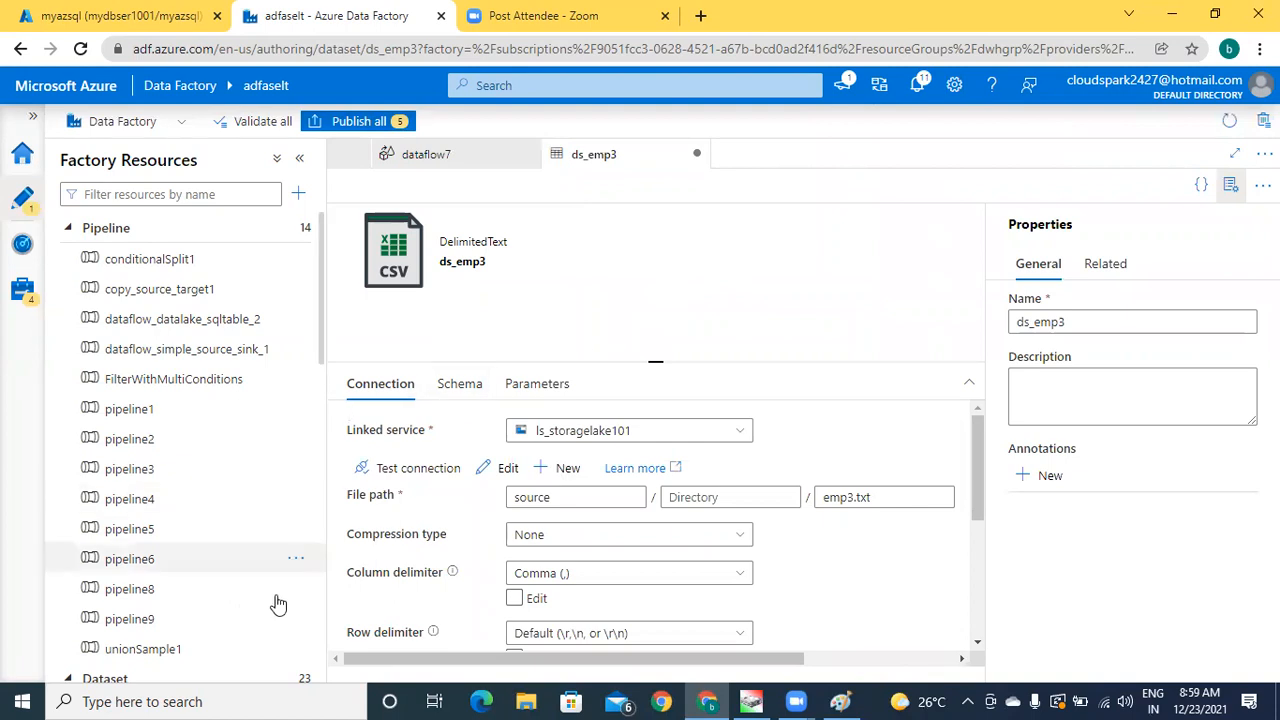
Step: Collapse the pipeline list, leave ds_emp3 unchanged and try to publish all pending changes again
left_click(67, 230)
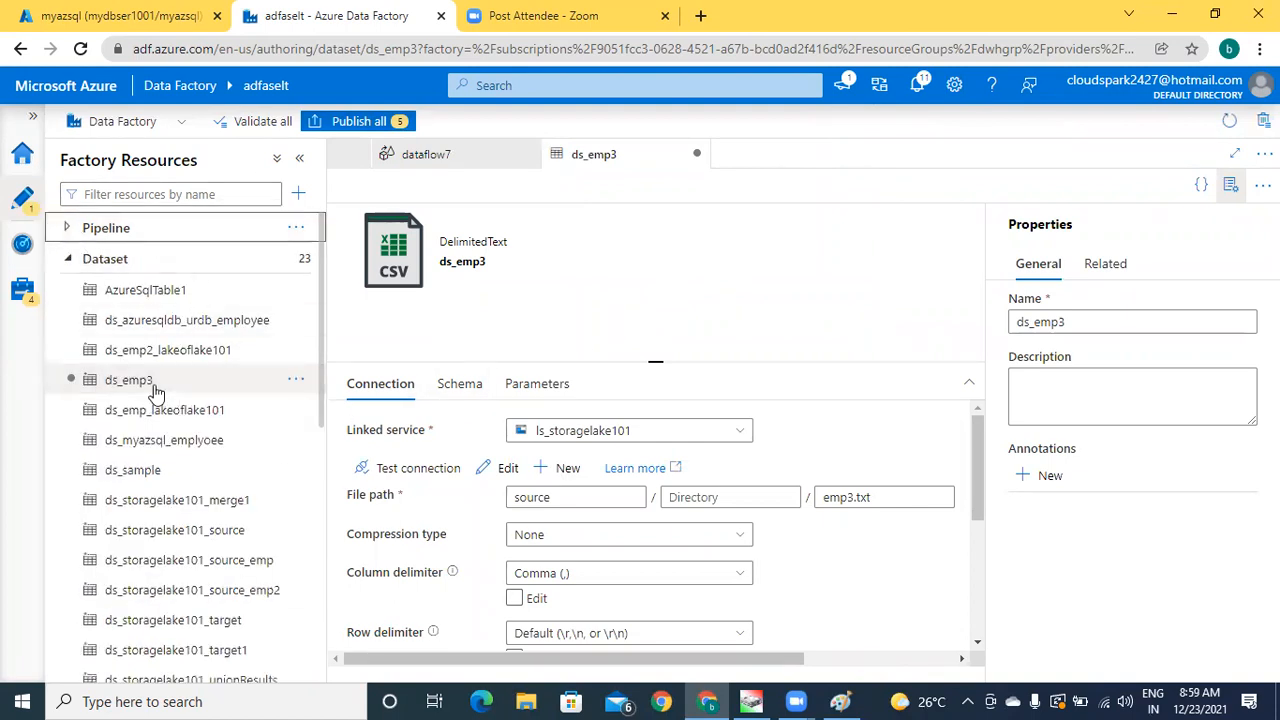
left_click(295, 386)
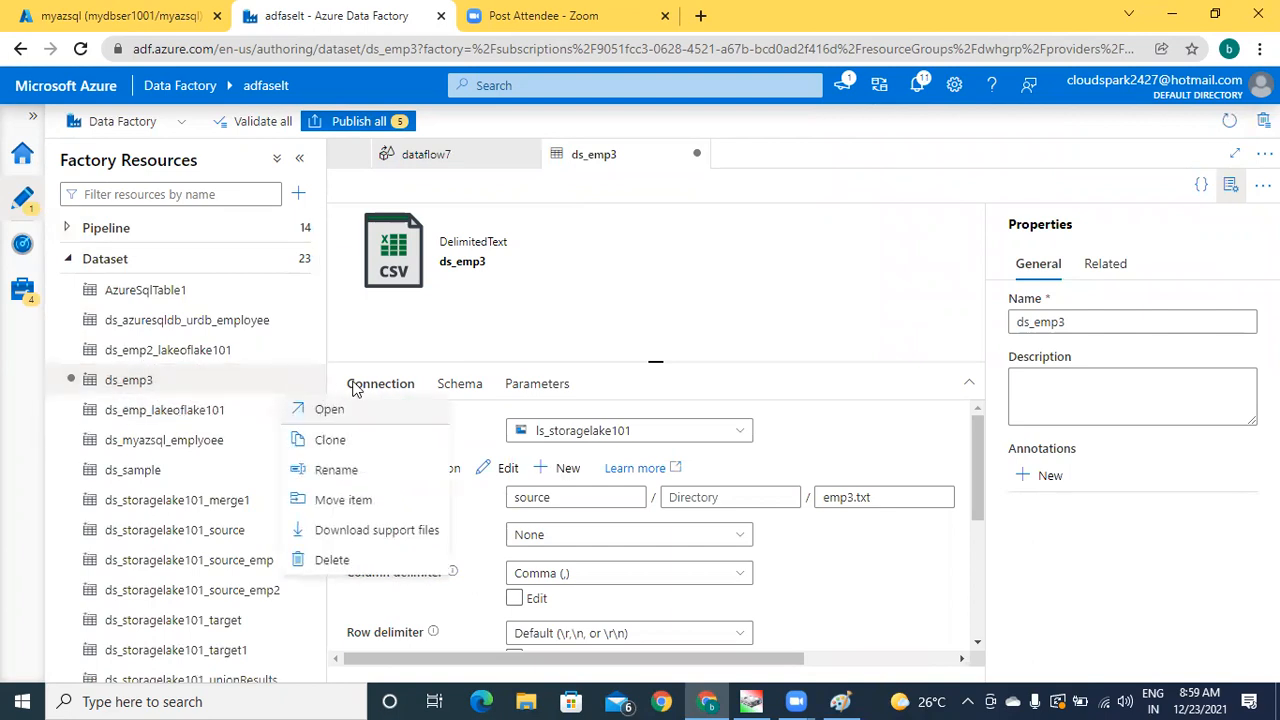
left_click(584, 307)
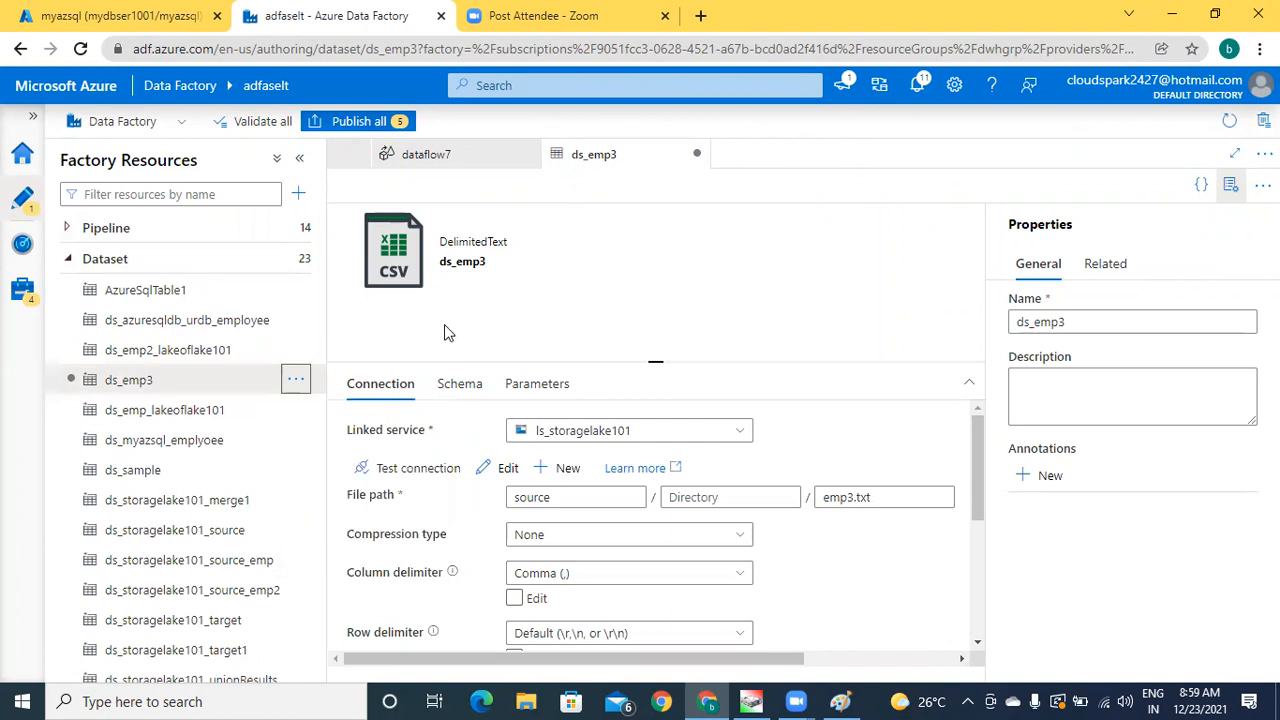
left_click(362, 123)
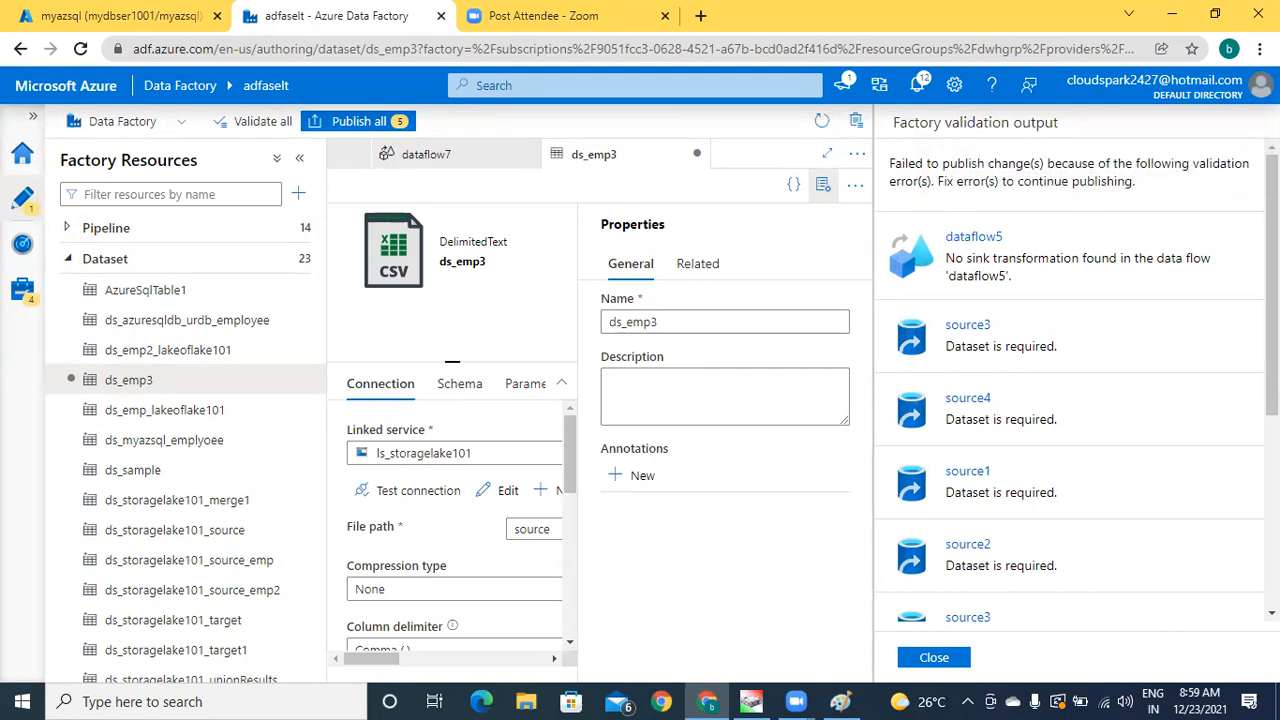
Step: Examine the ds_emp3 dataset's connection settings with the properties and validation output hidden, and preview the data of emp3.txt
left_click(155, 382)
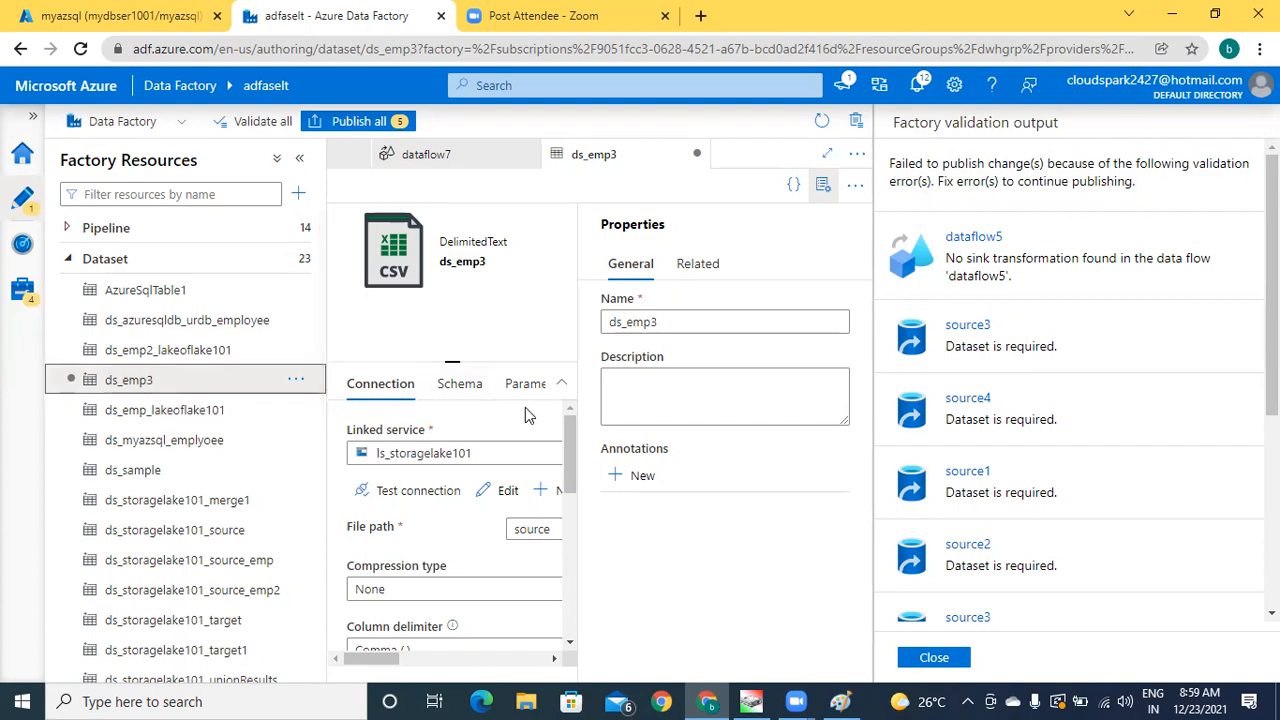
left_click(822, 187)
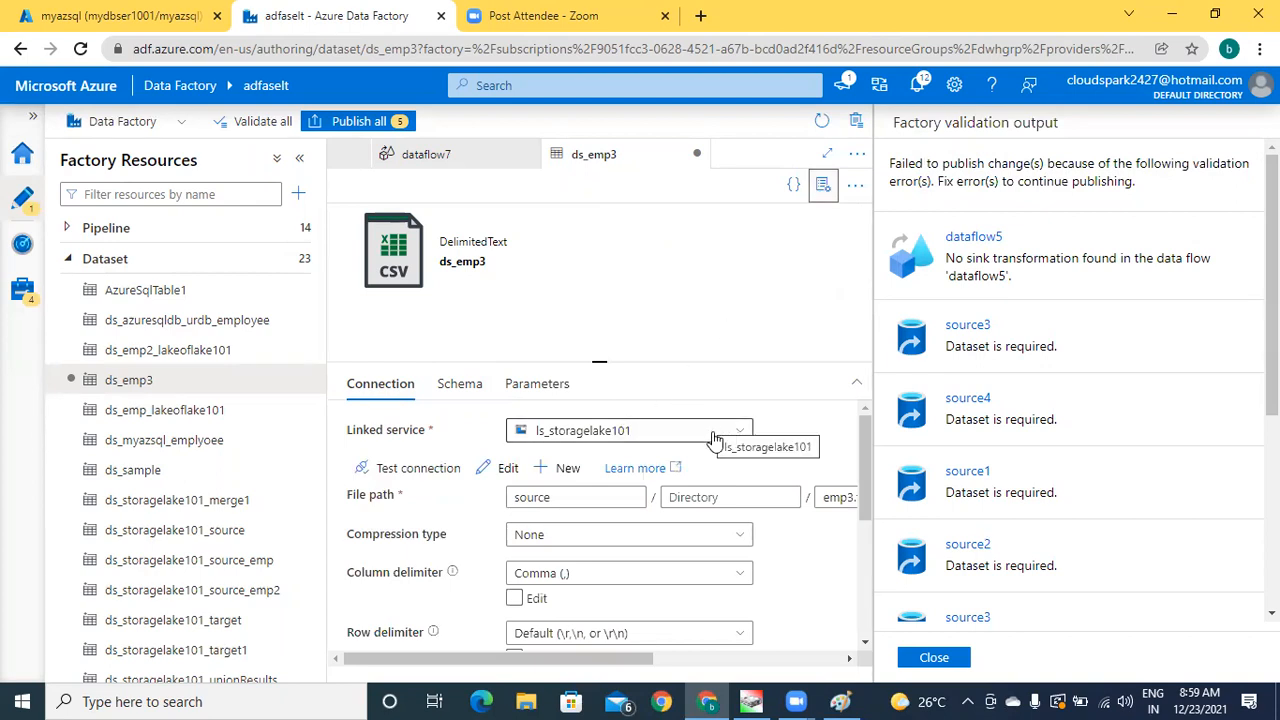
left_click(822, 497)
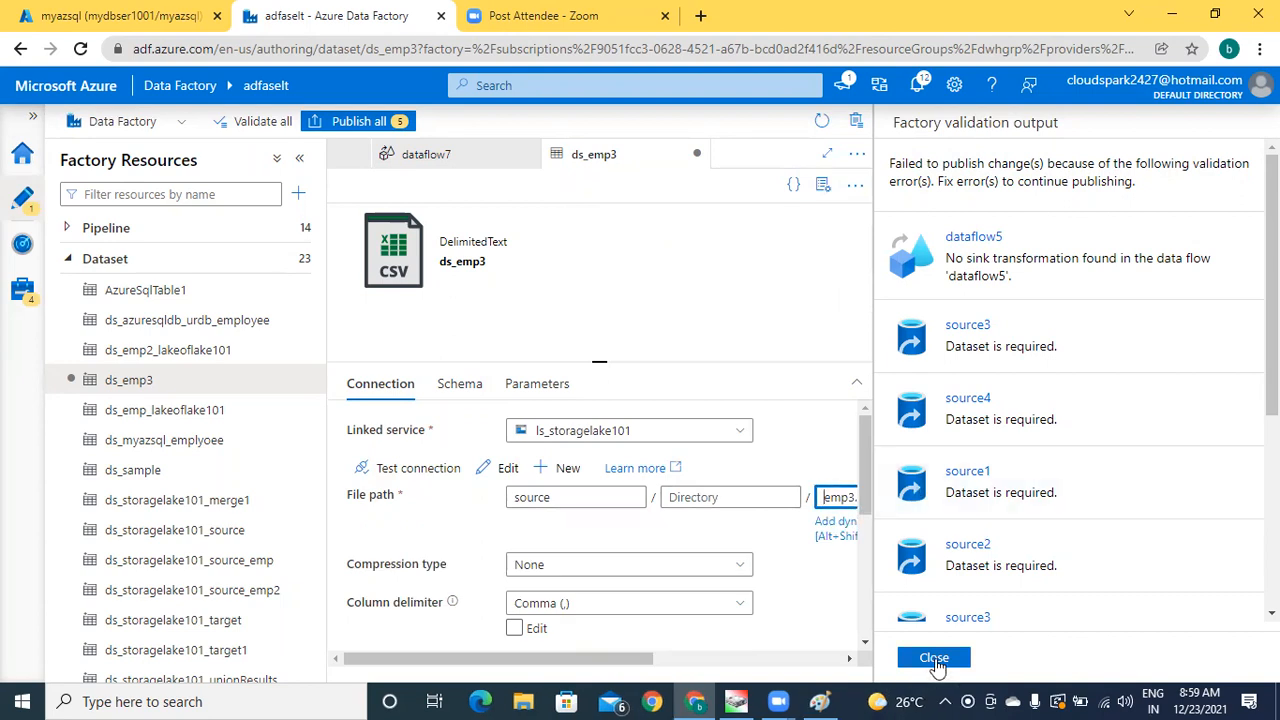
left_click(934, 659)
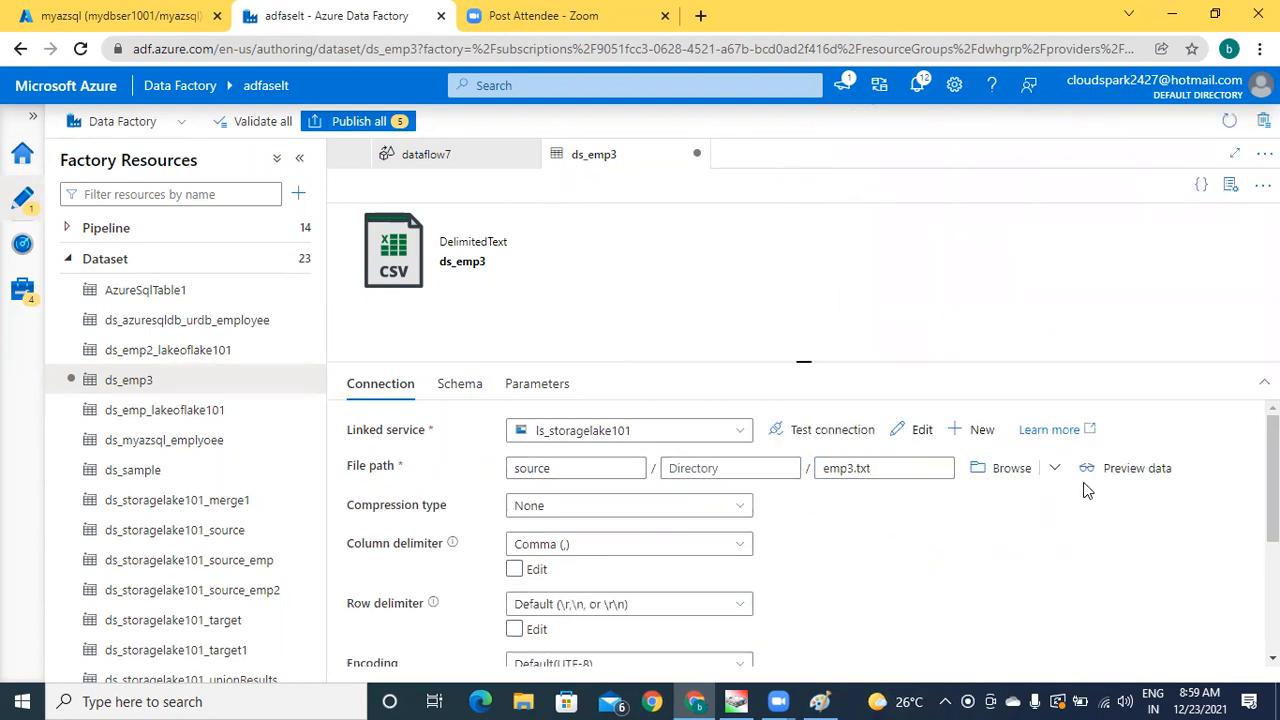
left_click(1128, 476)
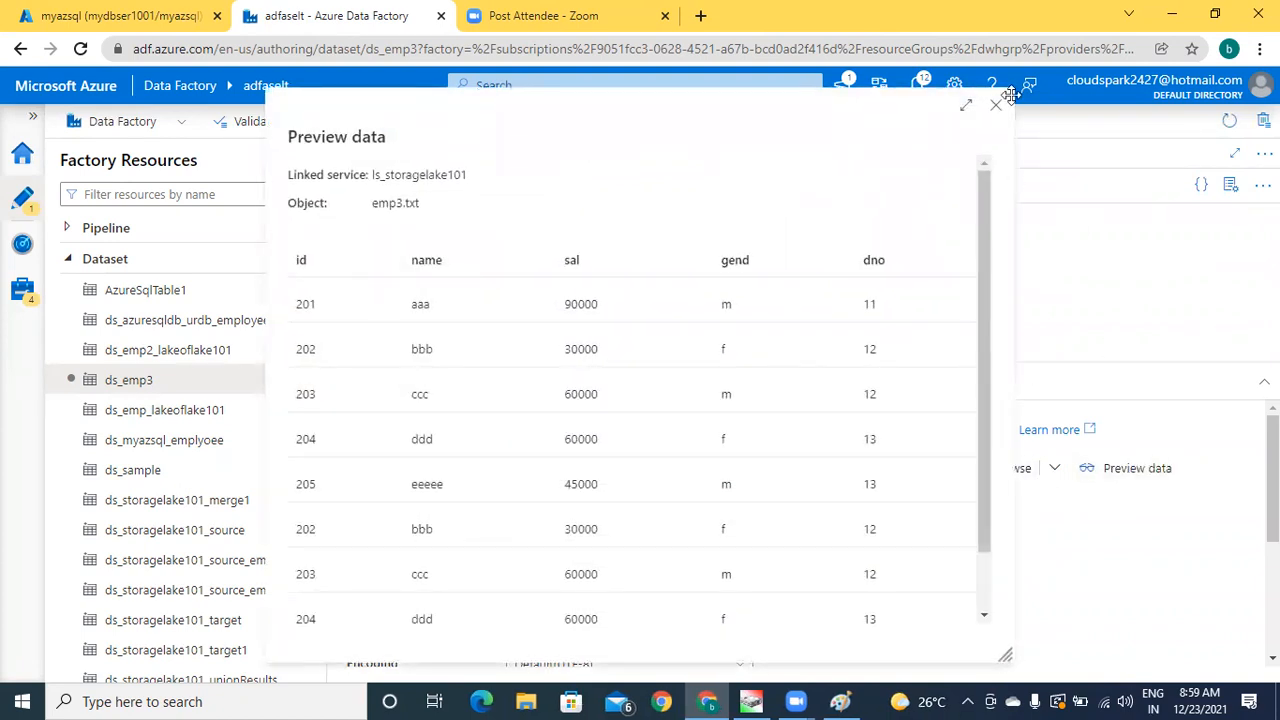
left_click(1000, 108)
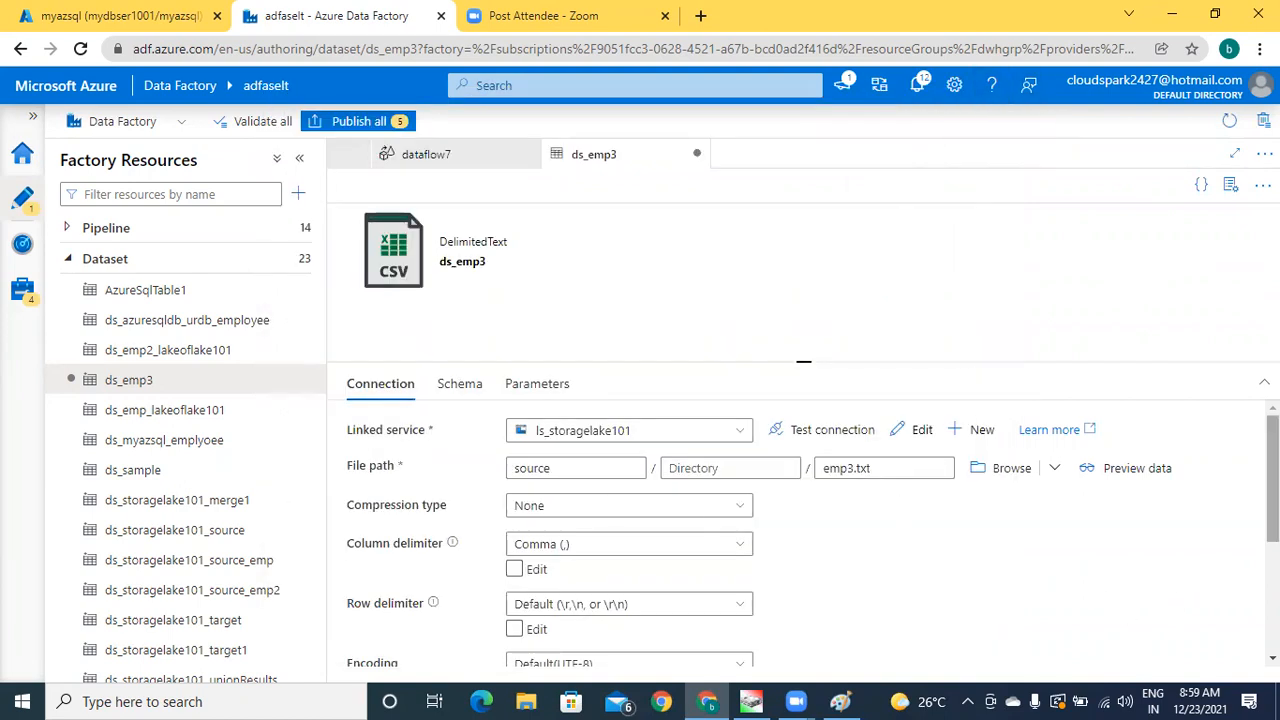
scroll(800, 530, "down", 5)
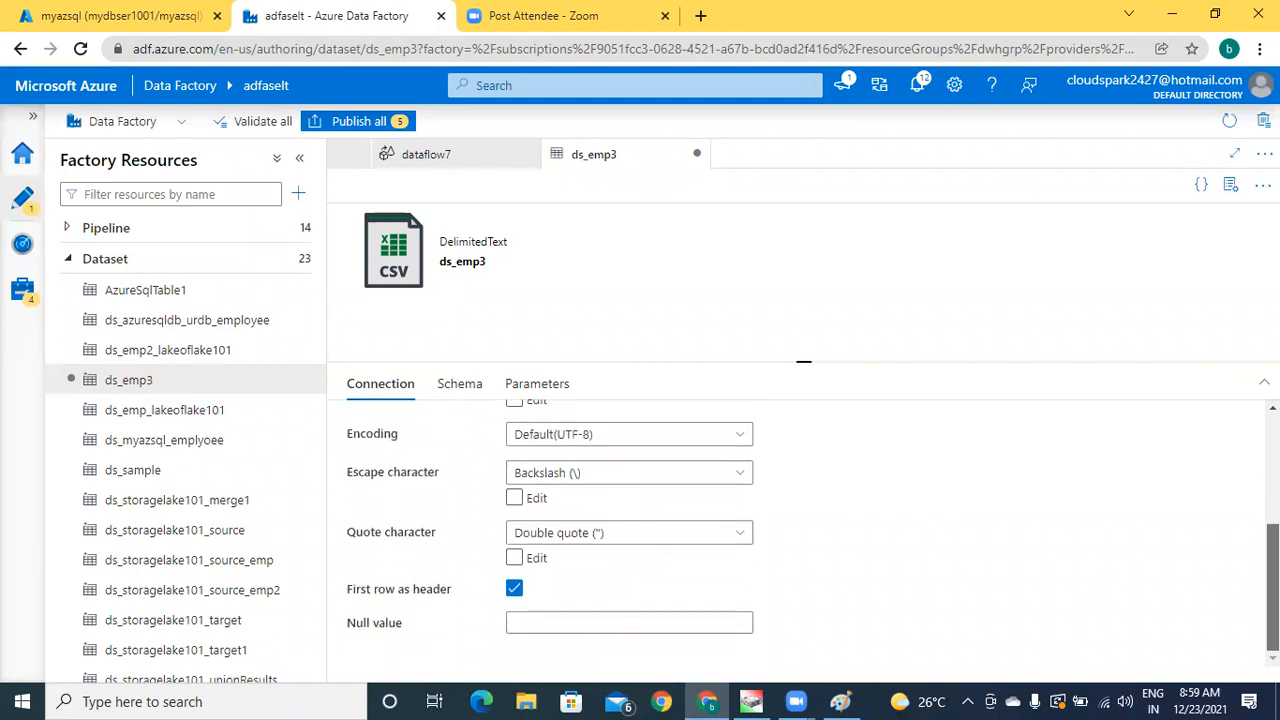
scroll(800, 530, "up", 5)
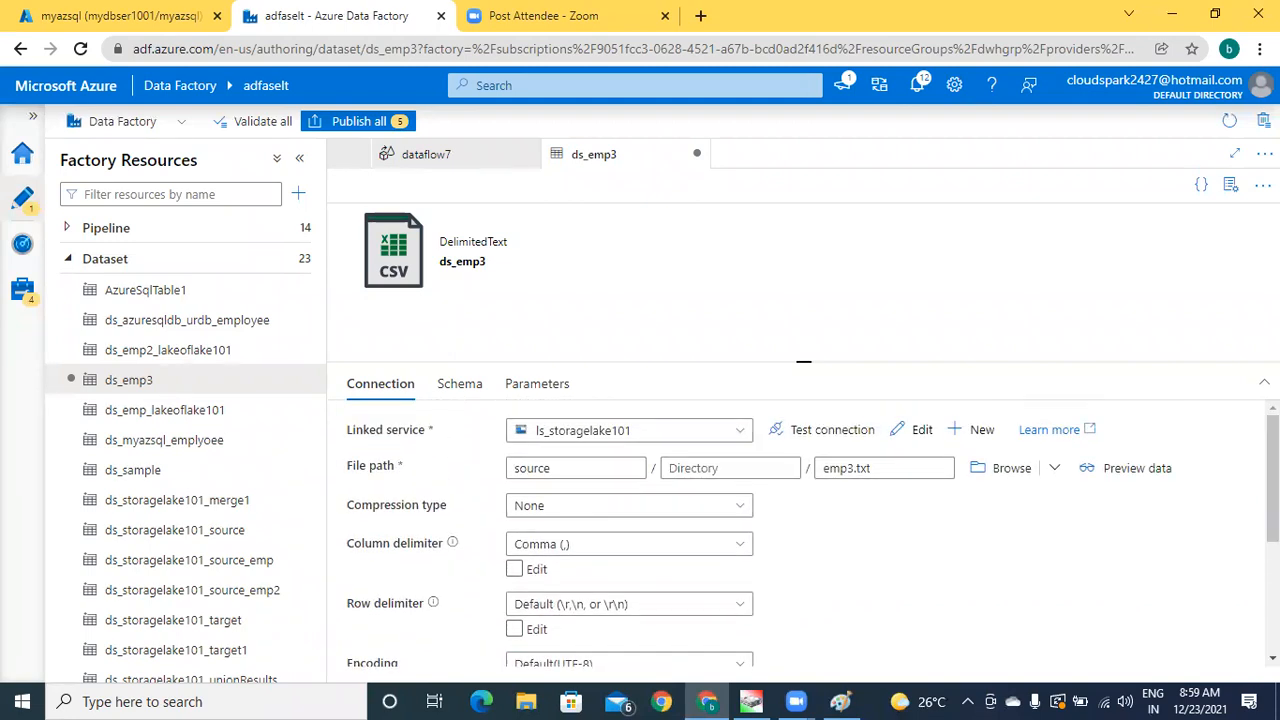
left_click(127, 386)
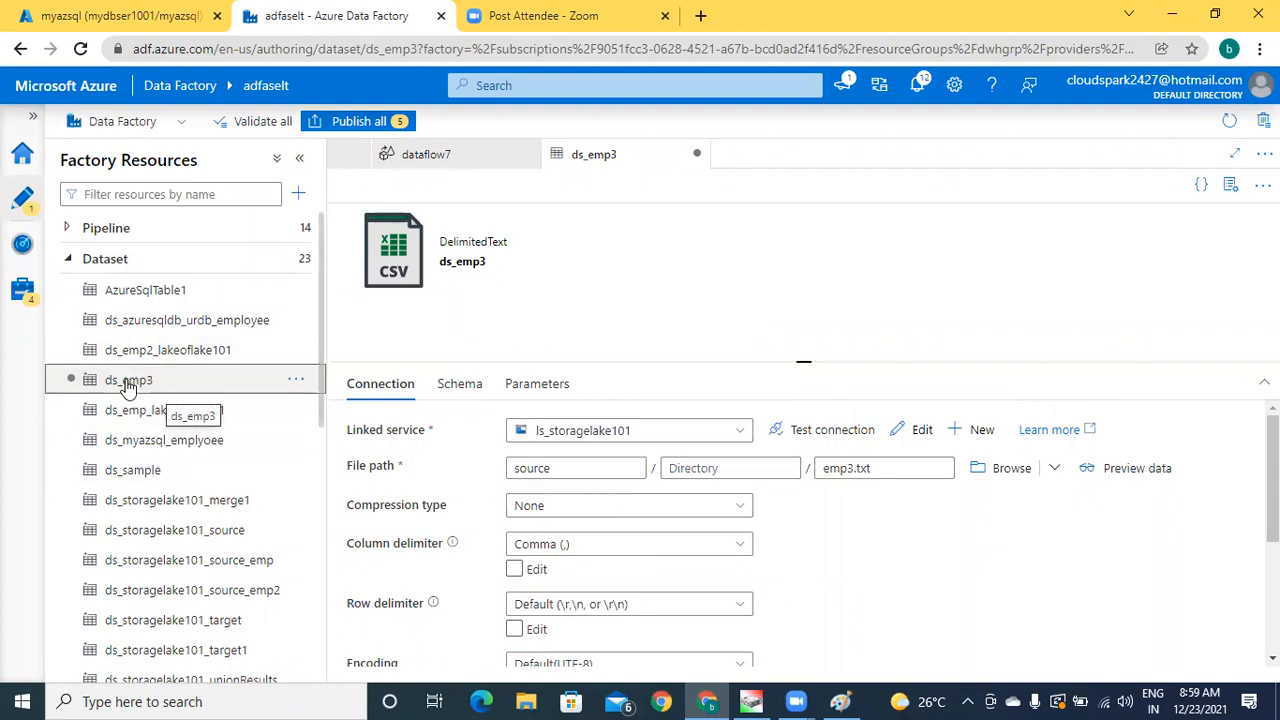
left_click(297, 385)
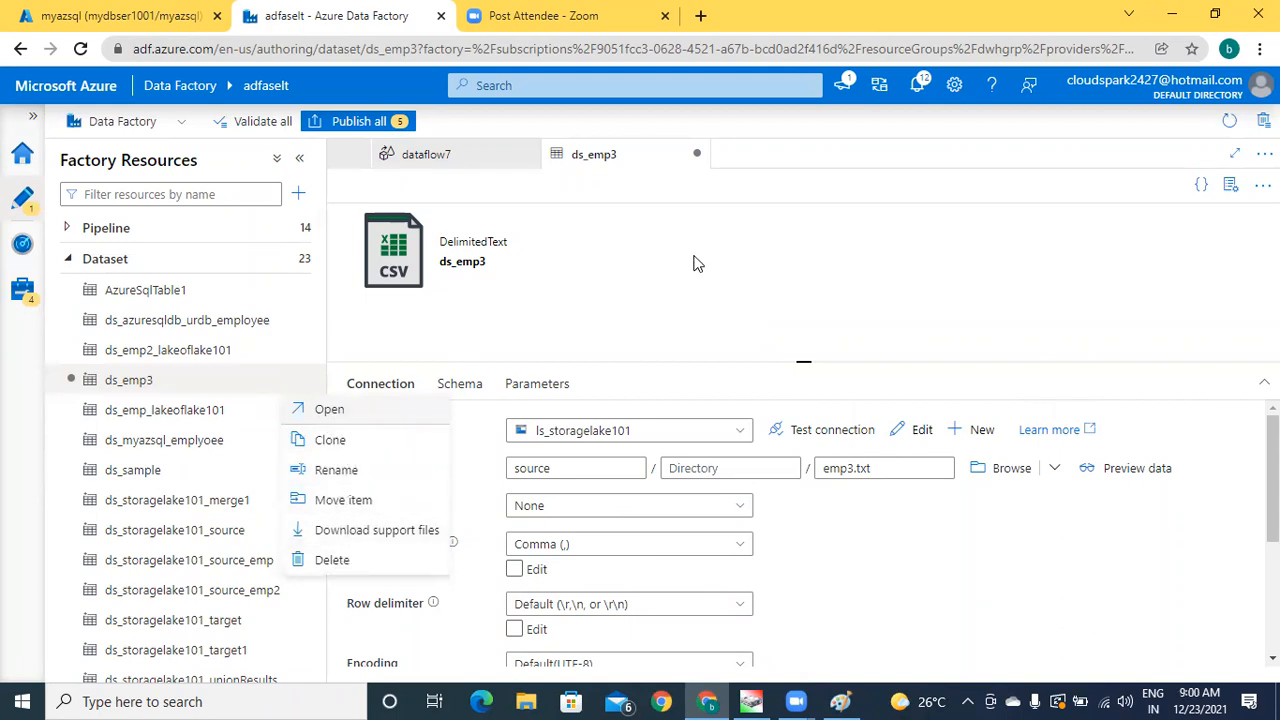
key("Escape")
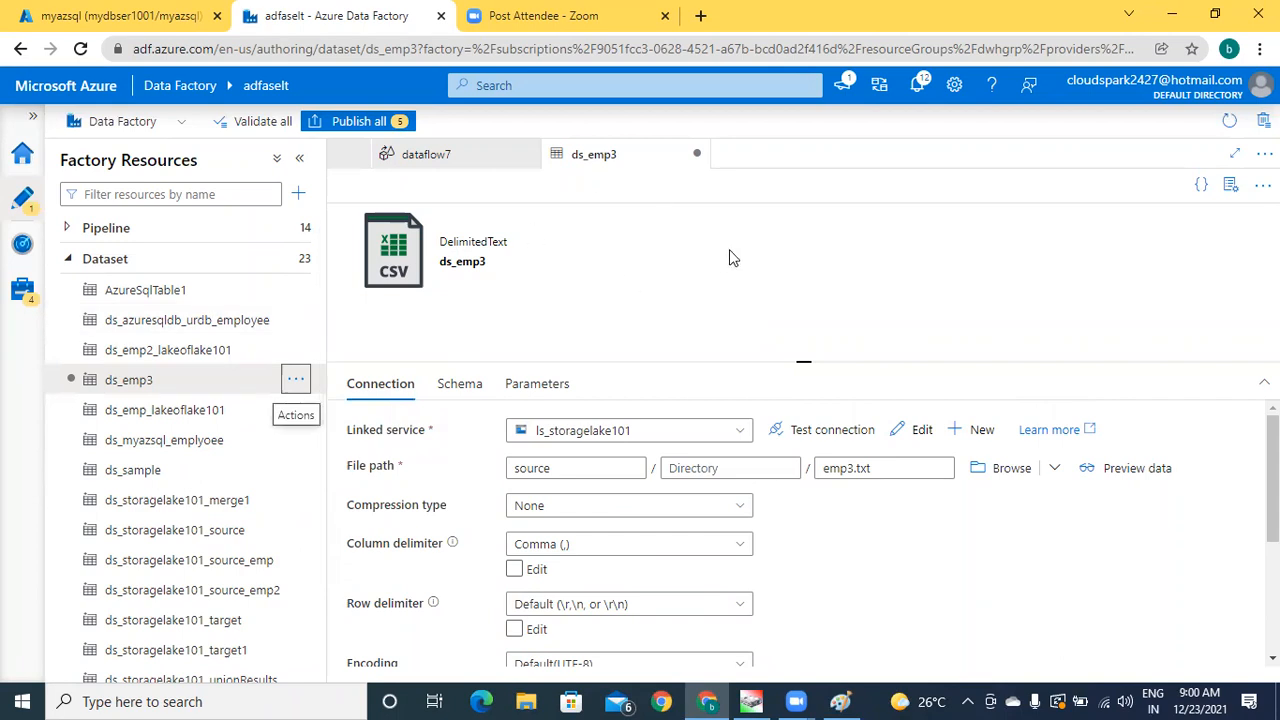
Step: Bring up dataflow4 and retry publishing all pending changes
left_click(477, 154)
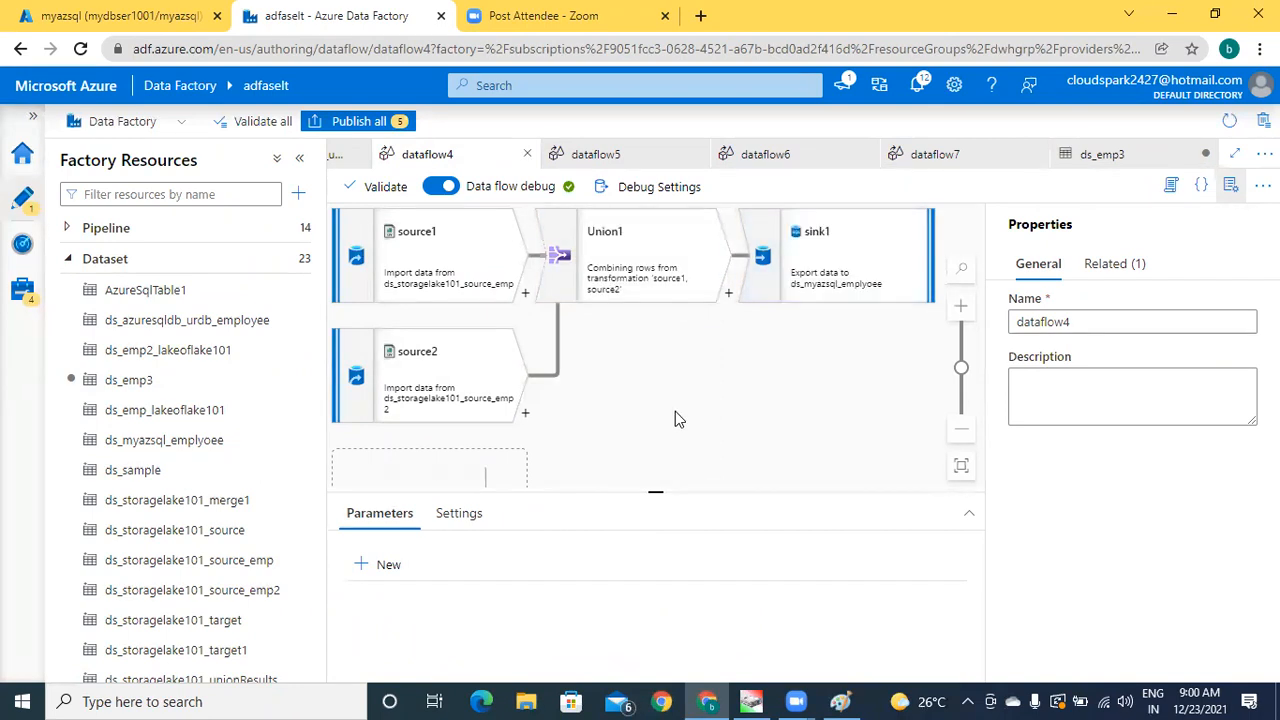
left_click(362, 121)
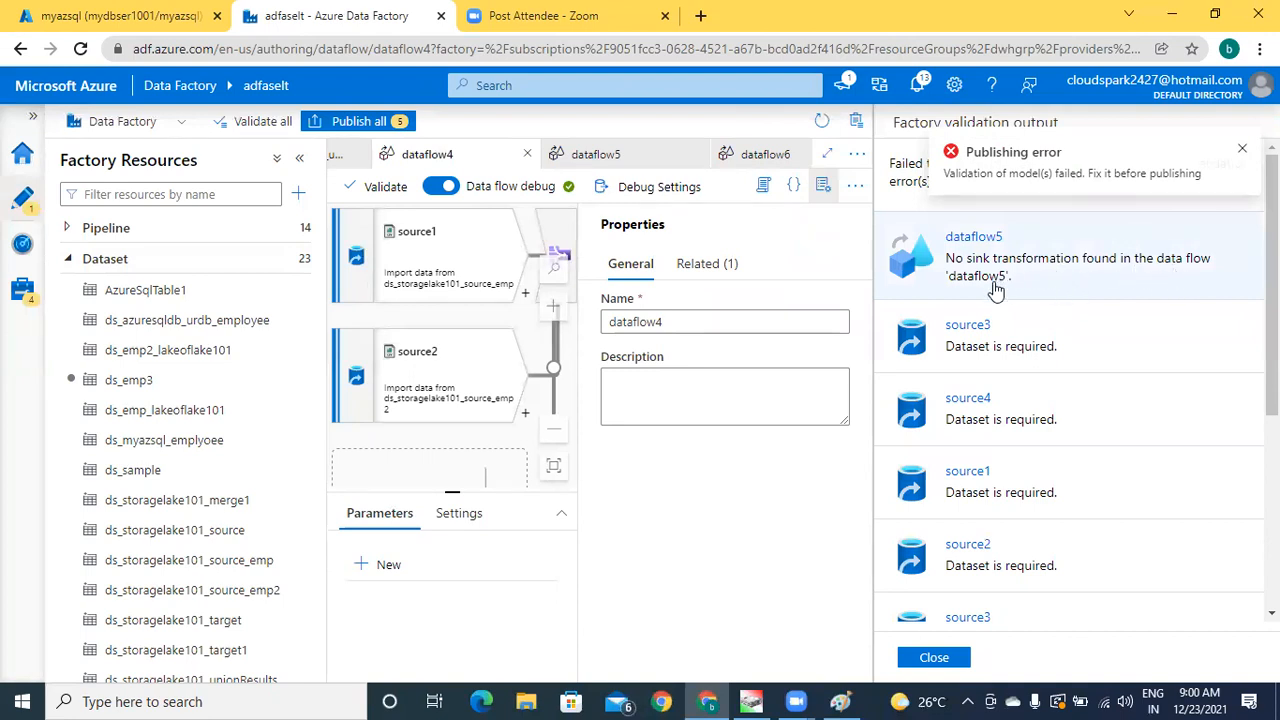
Step: Delete the invalid data flow dataflow5 and retry publishing all pending changes
left_click(68, 262)
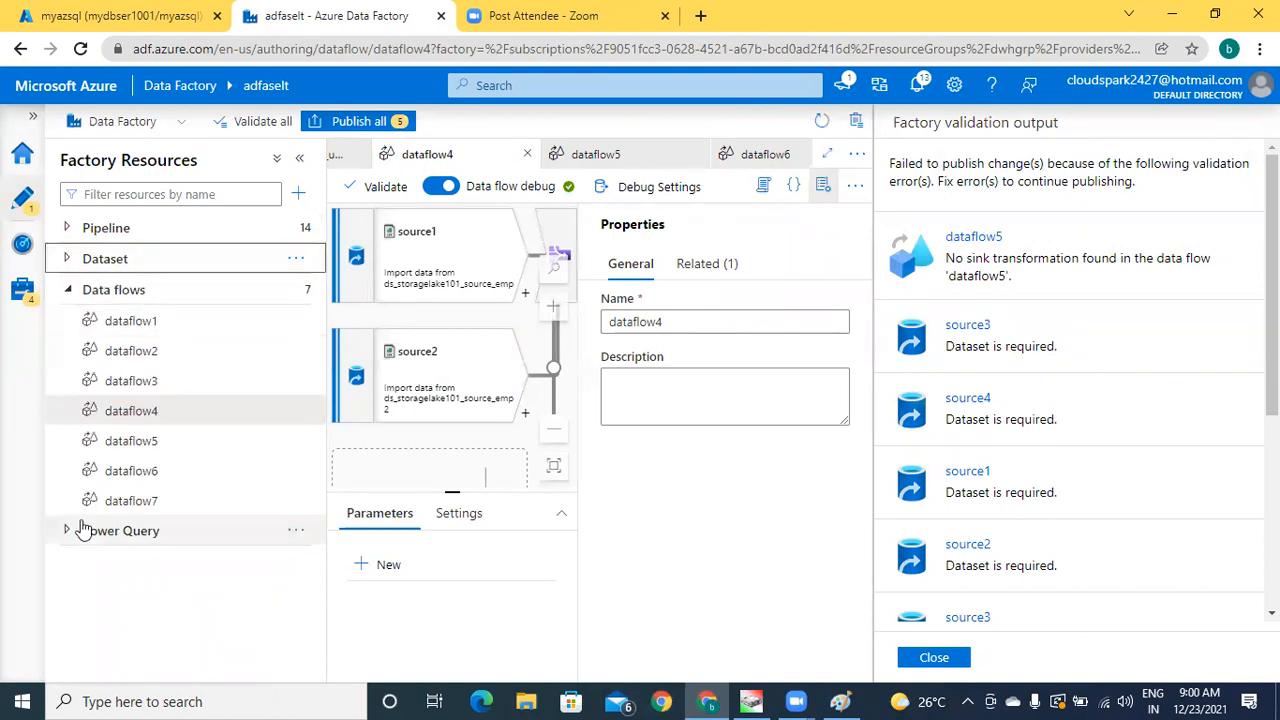
left_click(157, 443)
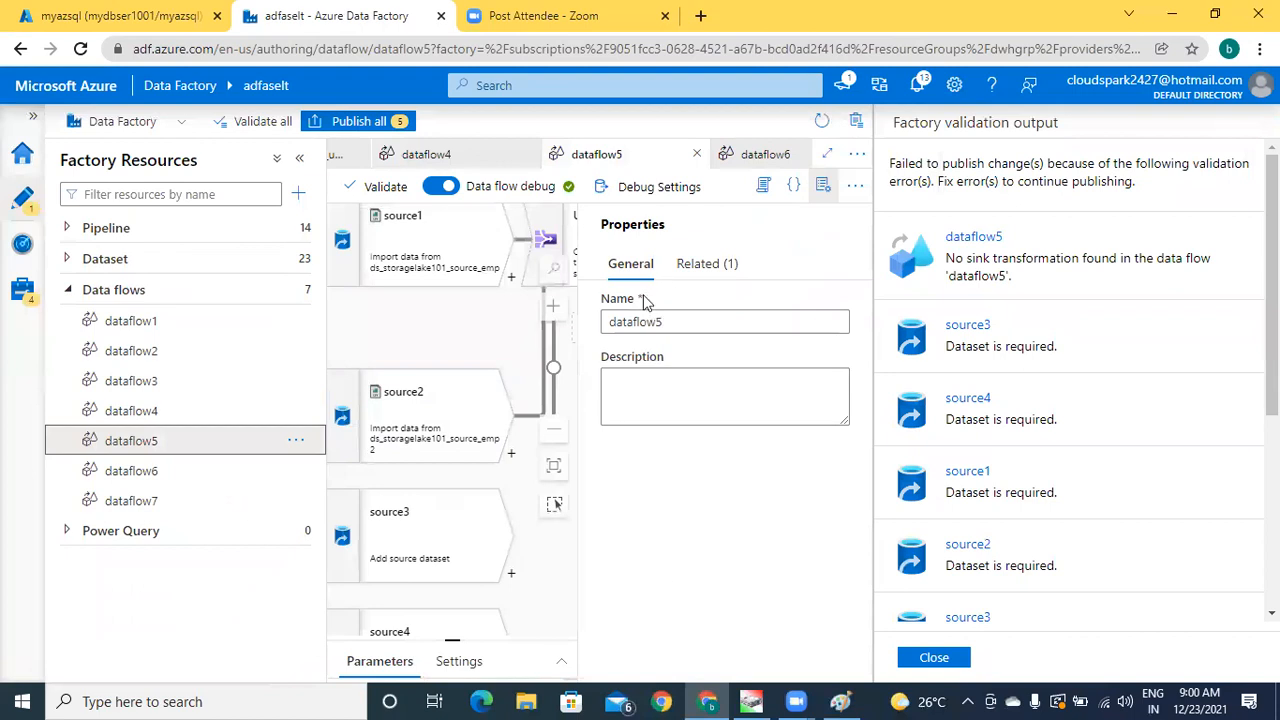
left_click(934, 657)
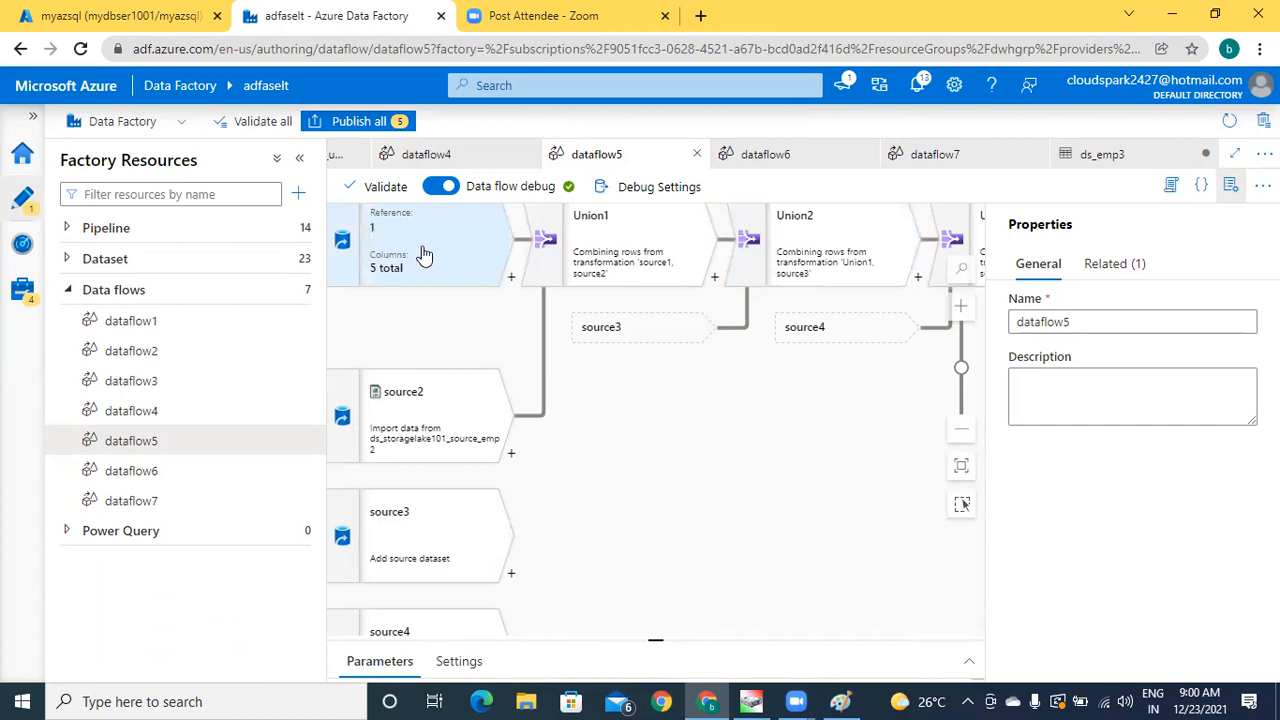
left_click(291, 446)
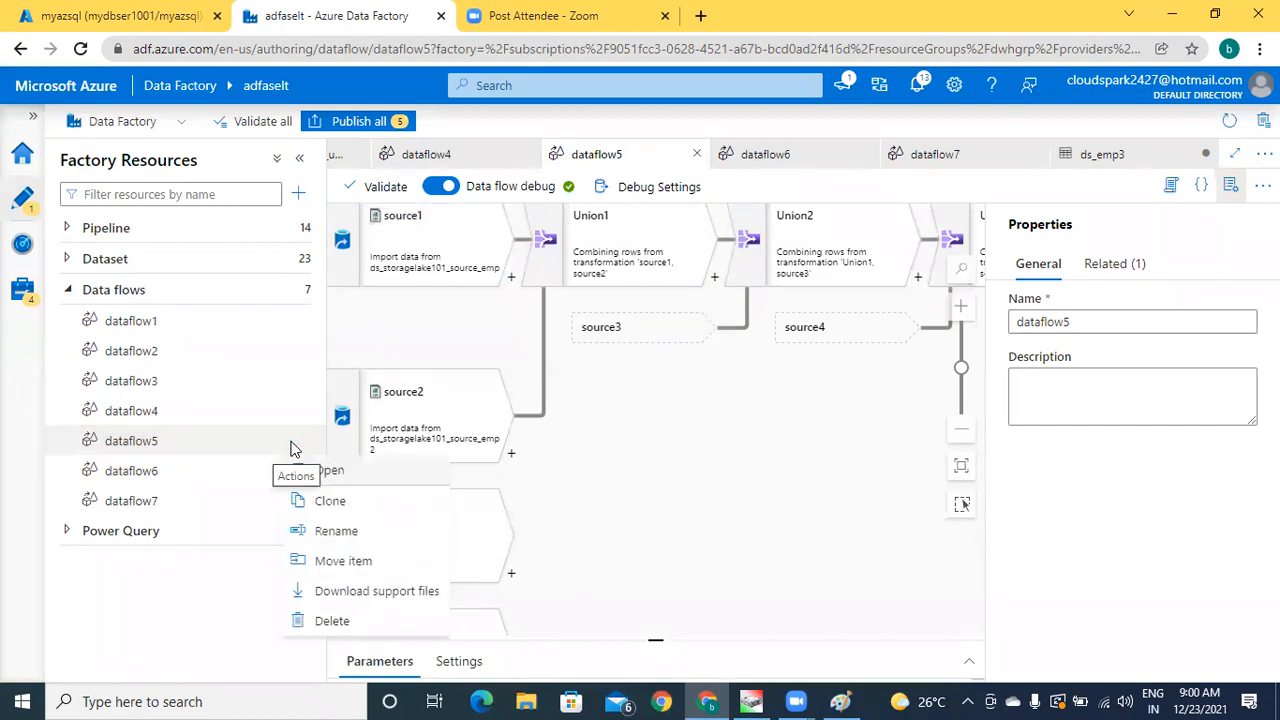
left_click(331, 621)
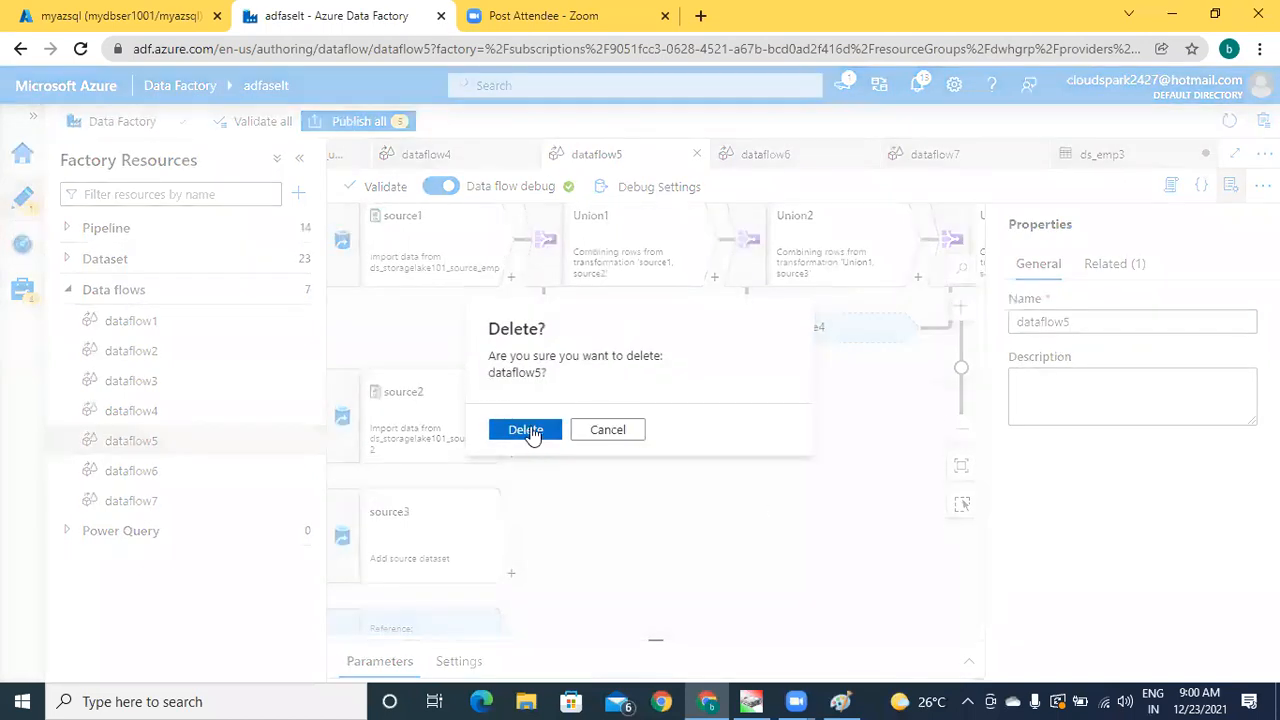
left_click(527, 430)
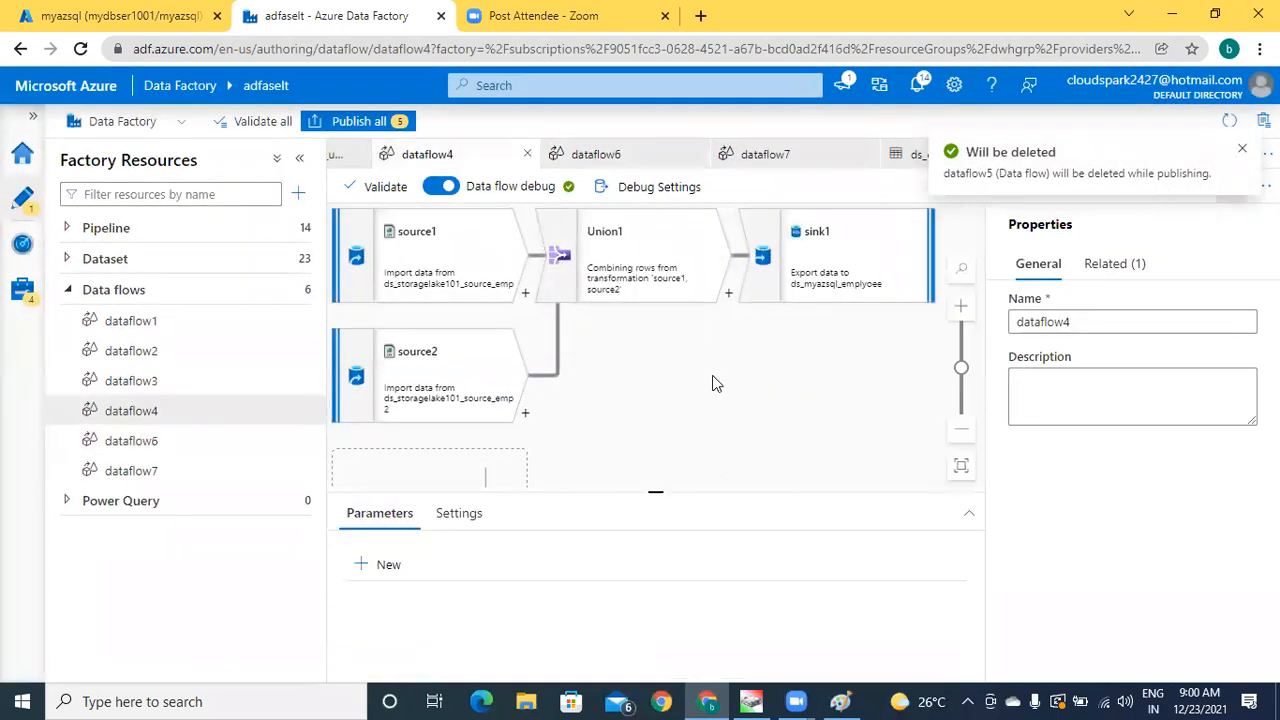
left_click(380, 121)
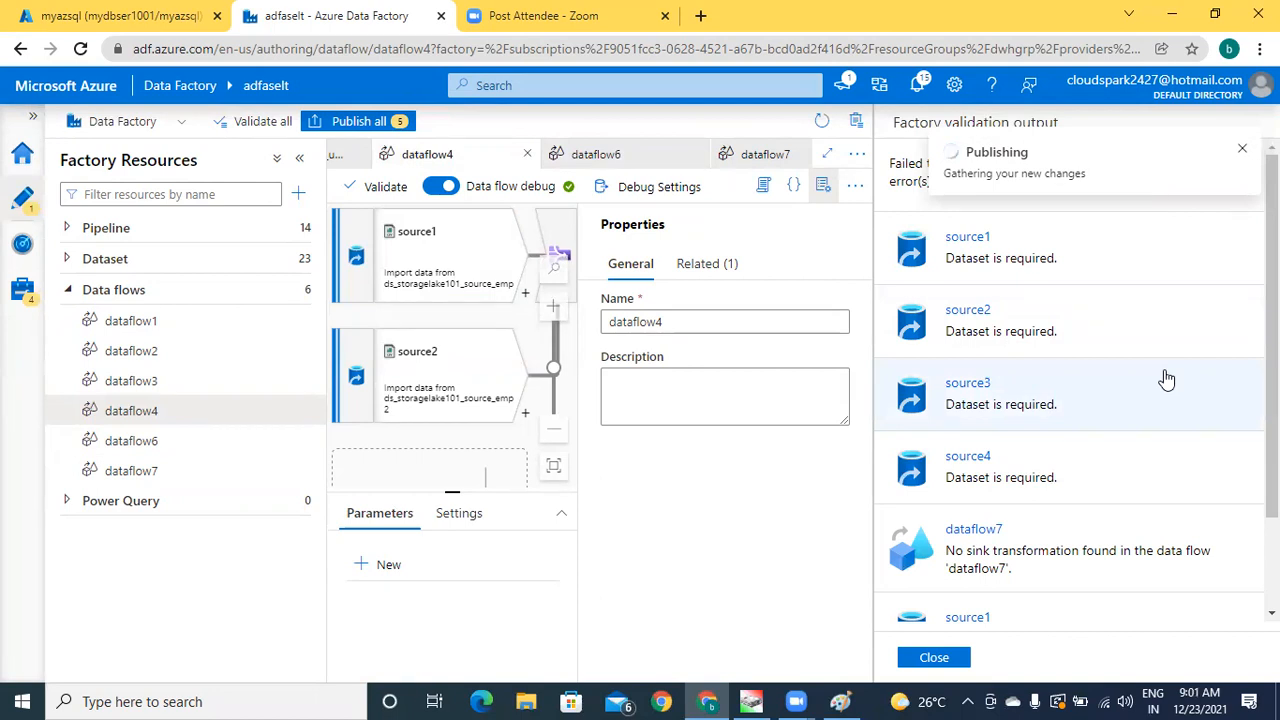
left_click(1241, 153)
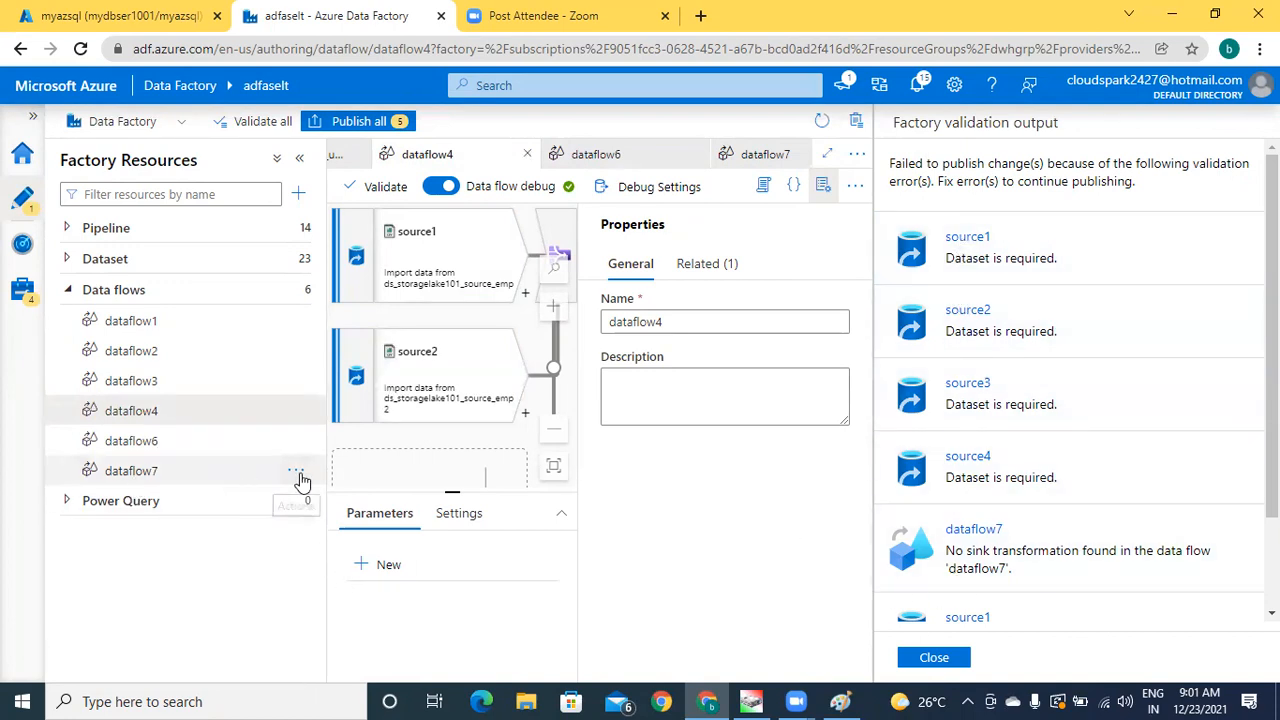
Step: Delete the data flows dataflow7 and dataflow6 from the factory resources
left_click(297, 472)
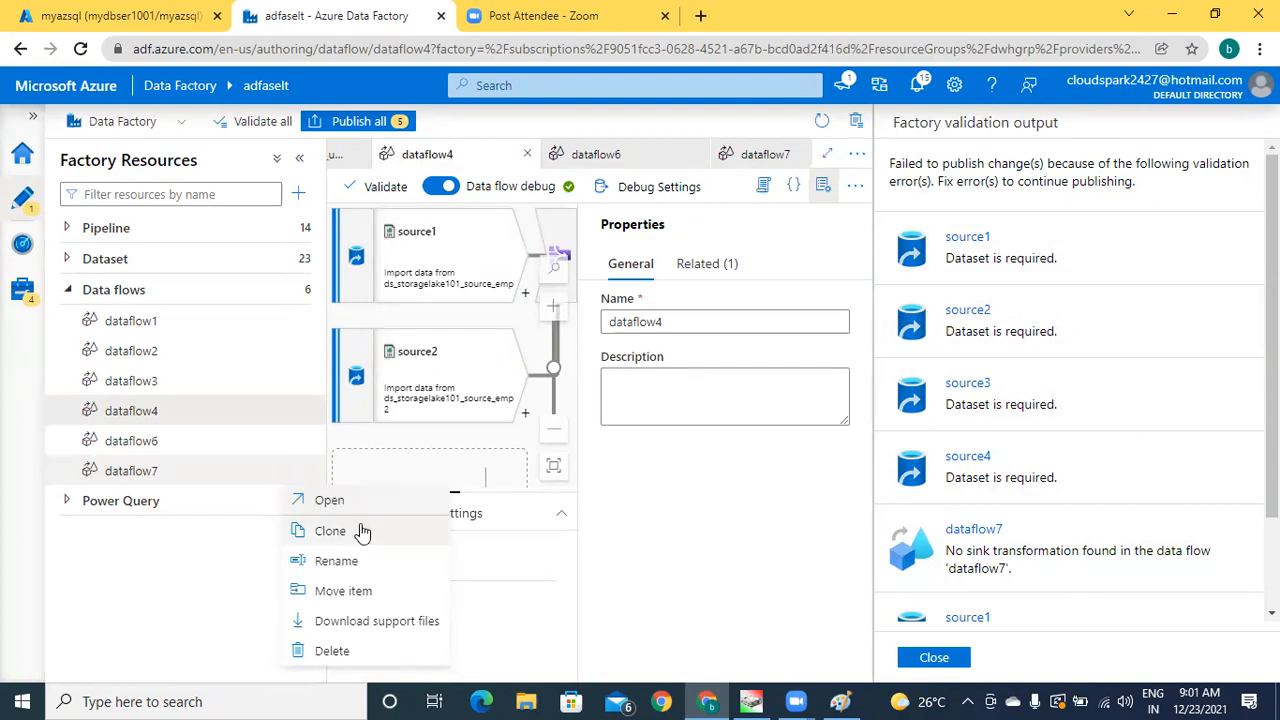
left_click(355, 652)
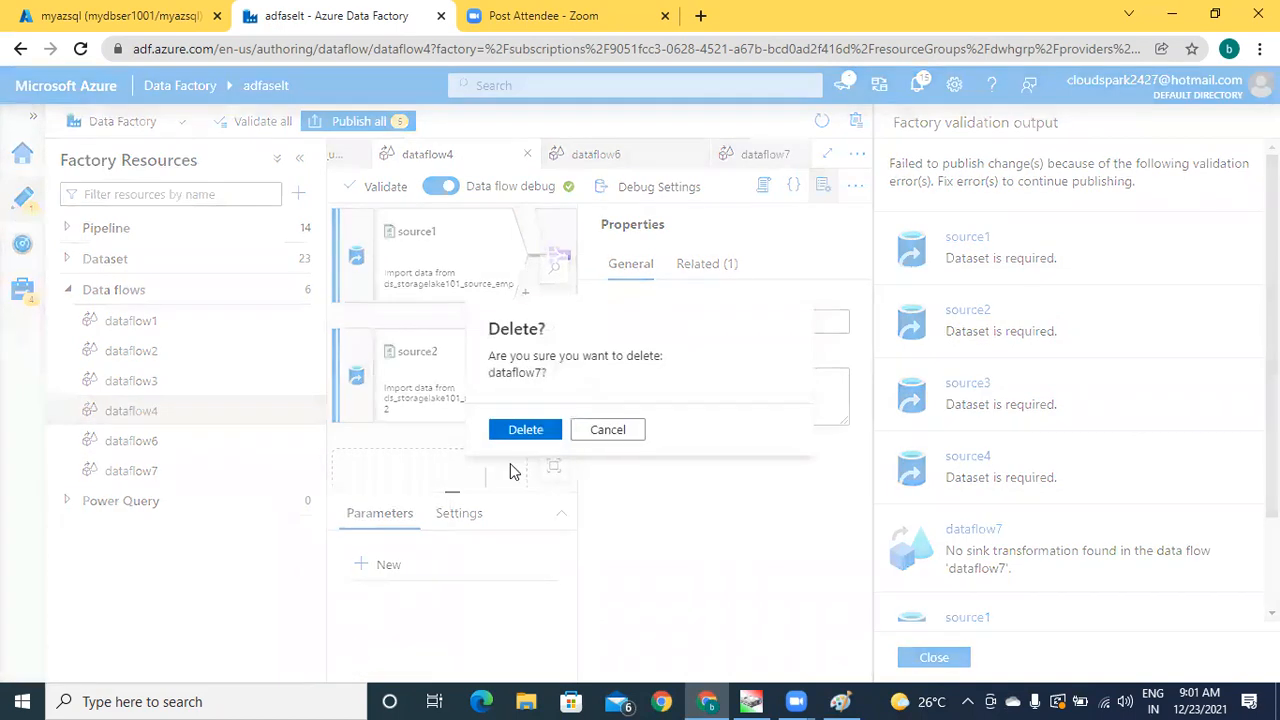
left_click(515, 430)
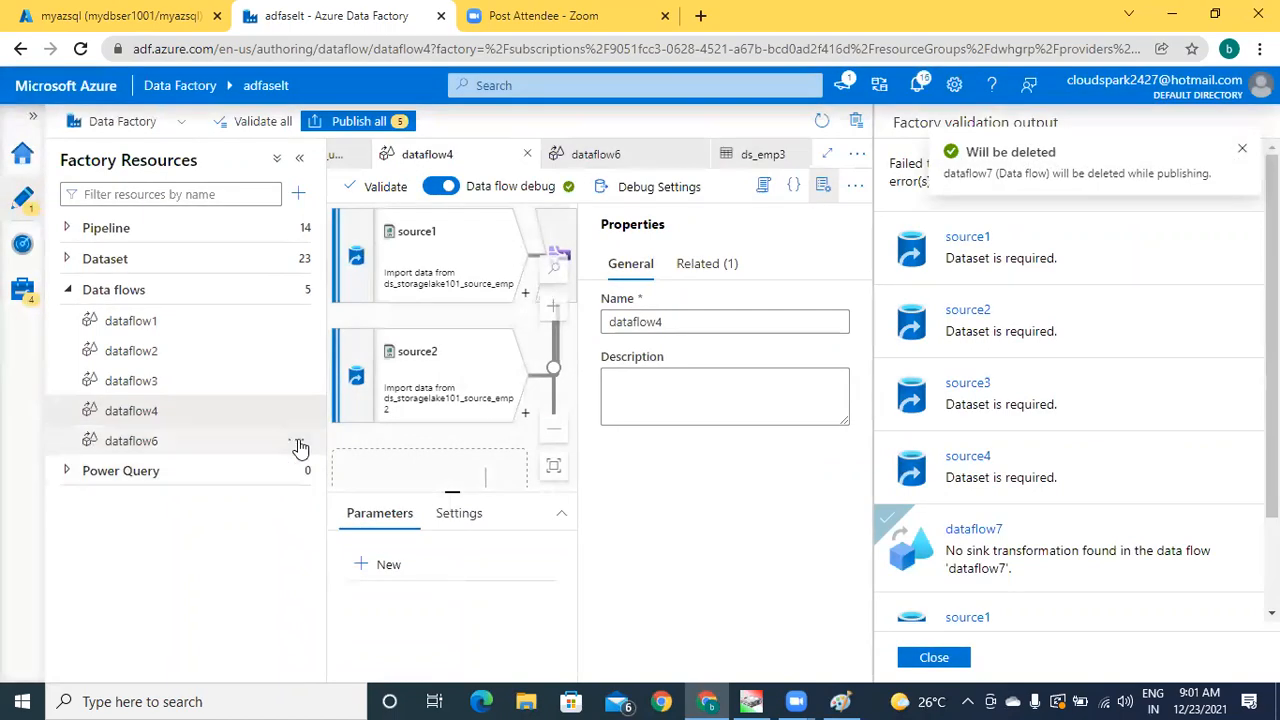
left_click(297, 441)
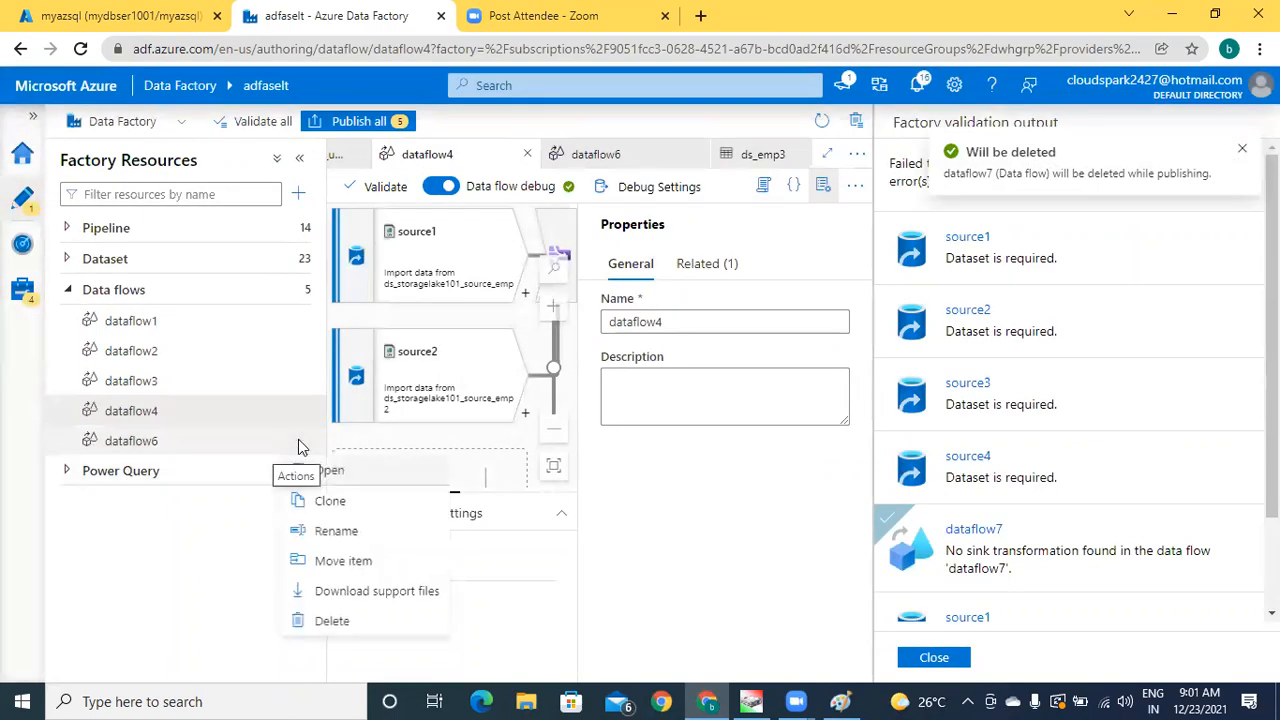
left_click(333, 622)
left_click(527, 431)
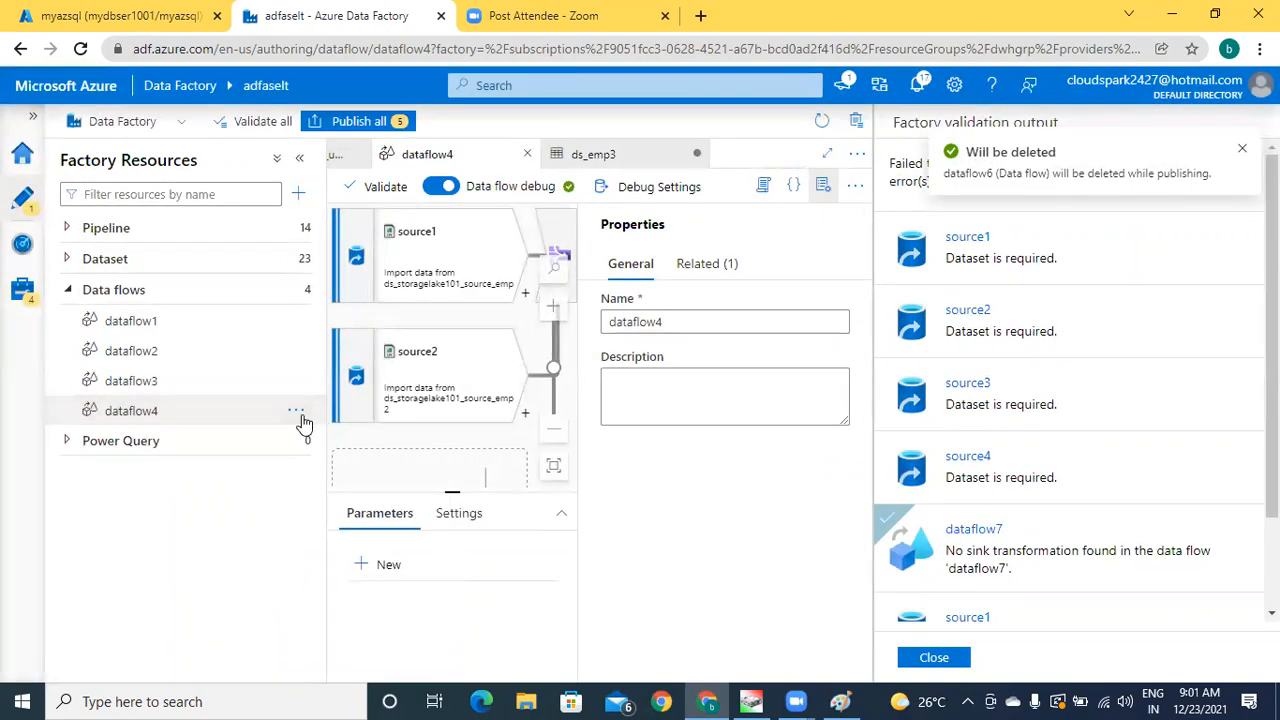
Step: Delete the data flows dataflow4 and dataflow3, and dismiss the deletion notifications
left_click(298, 414)
left_click(344, 597)
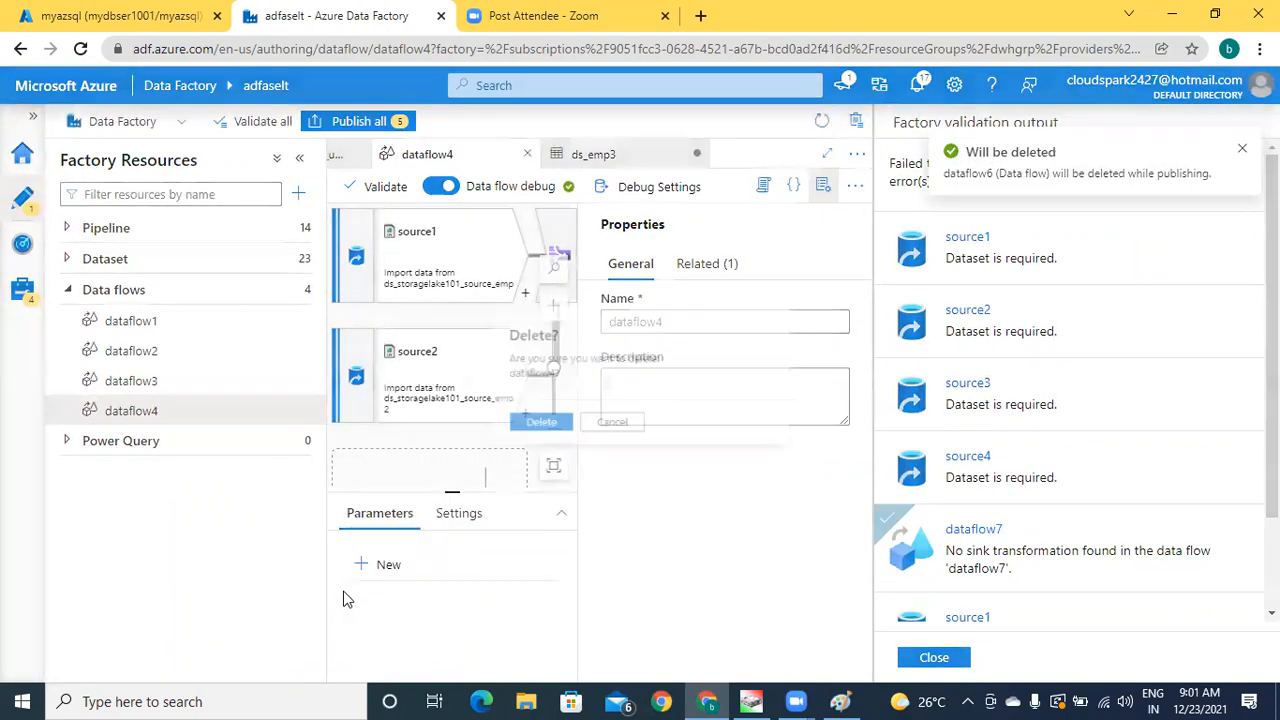
left_click(525, 430)
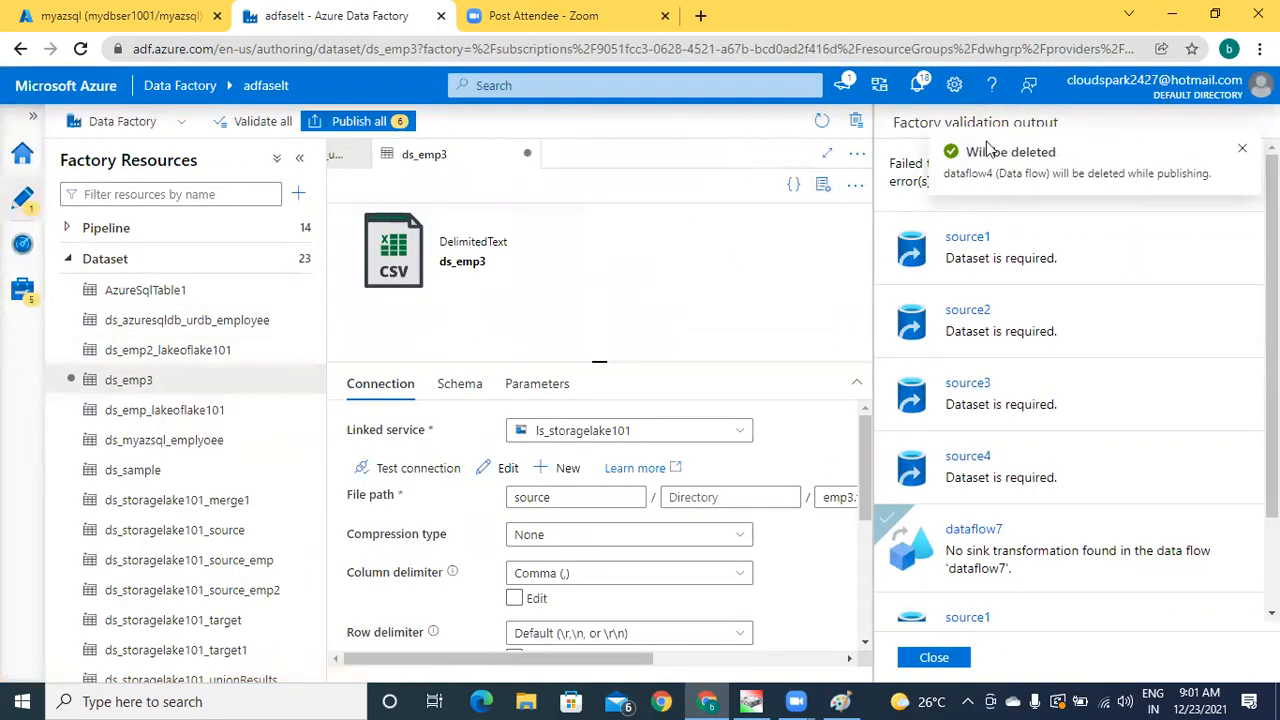
left_click(1245, 152)
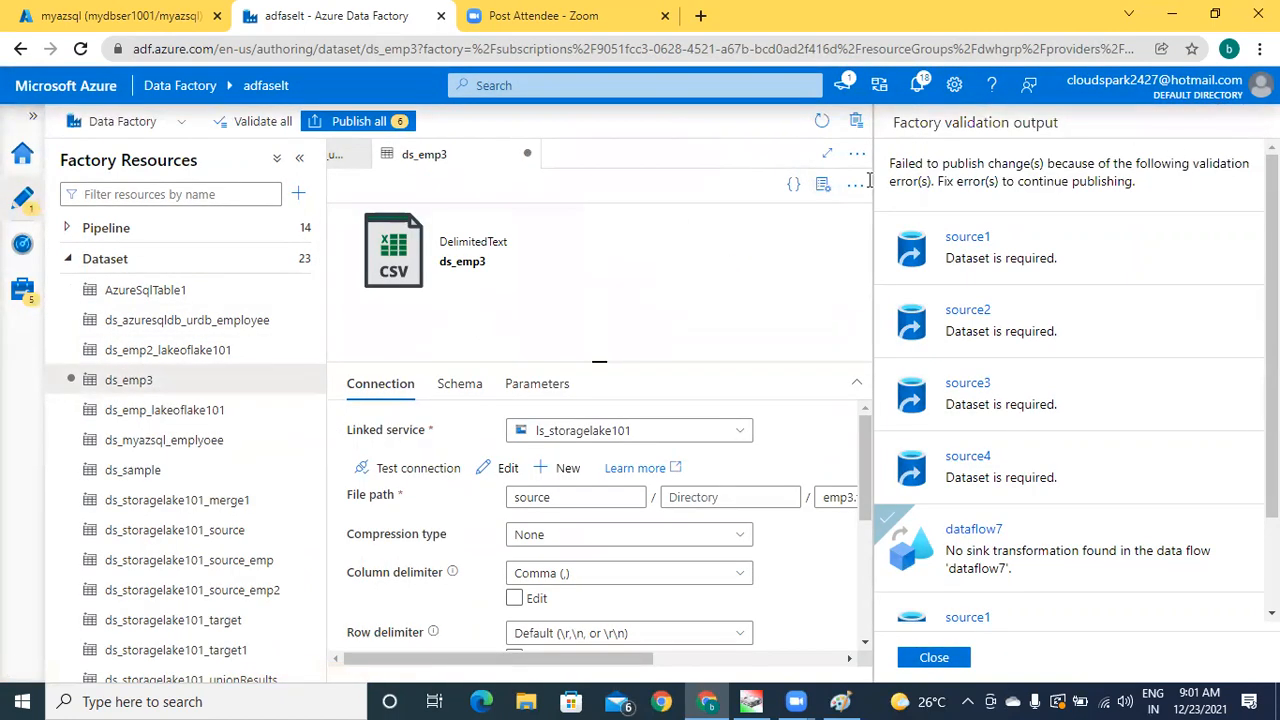
left_click(68, 259)
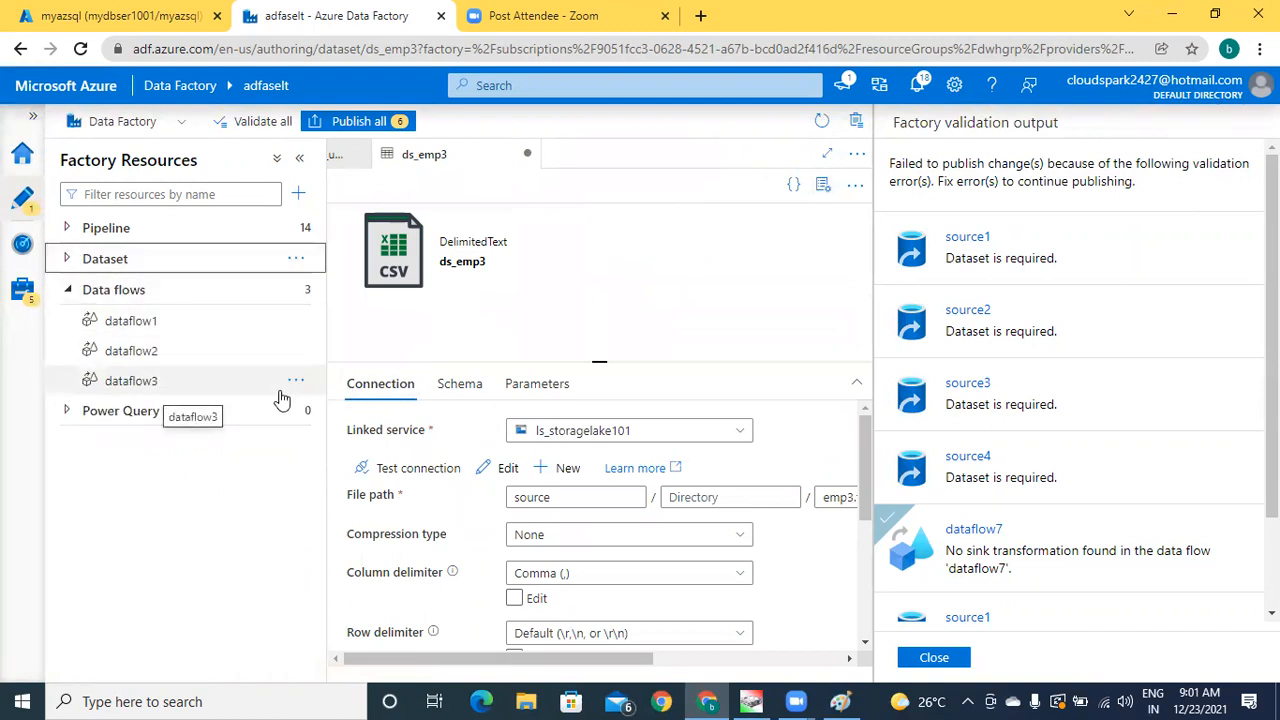
left_click(296, 382)
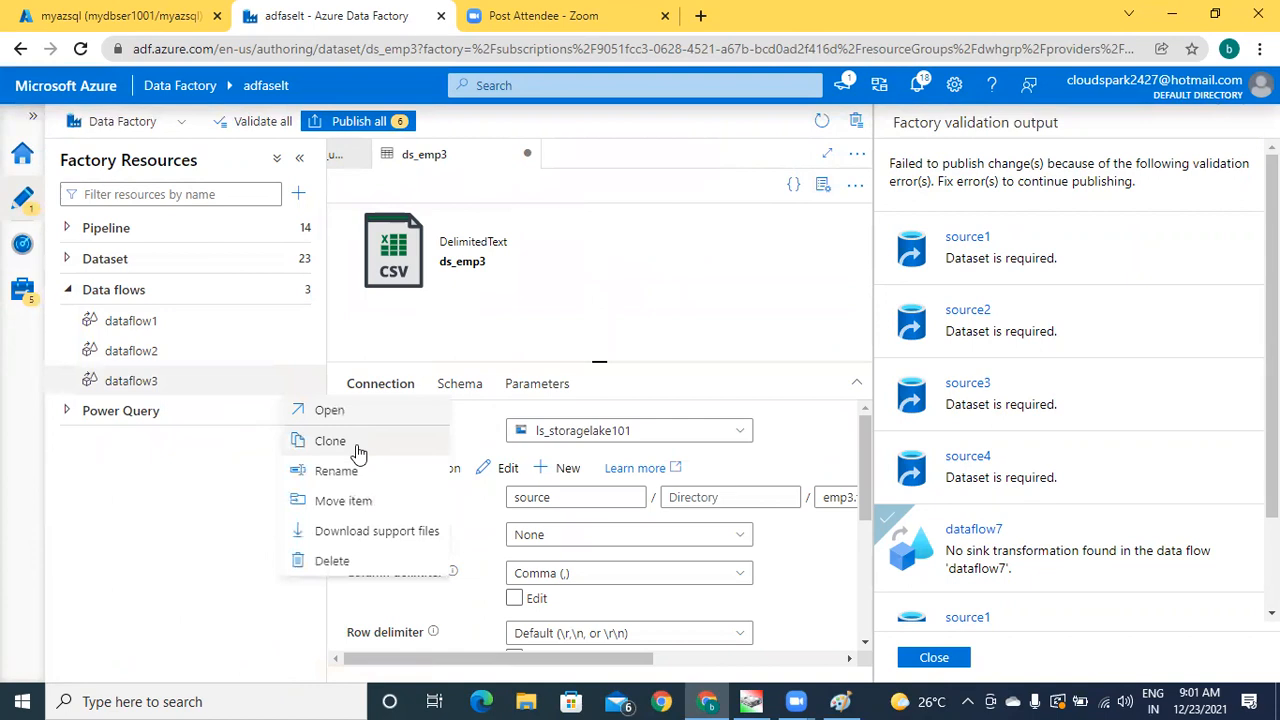
left_click(347, 563)
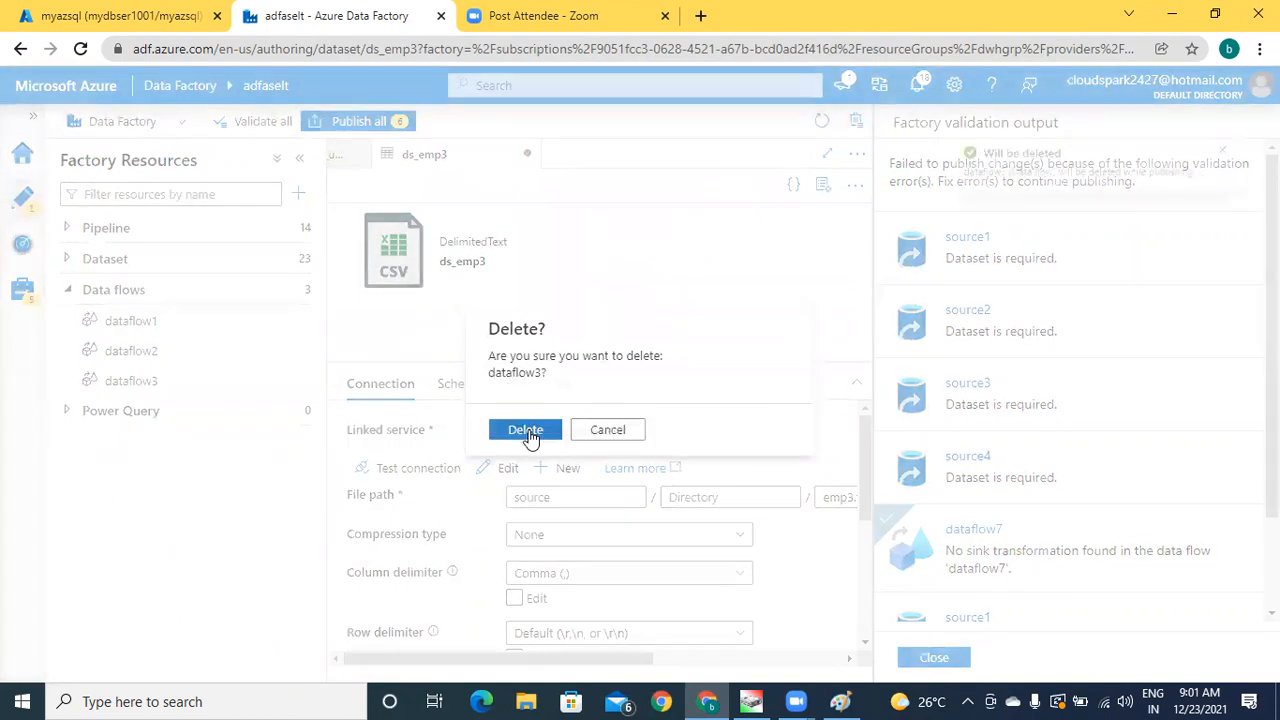
left_click(525, 430)
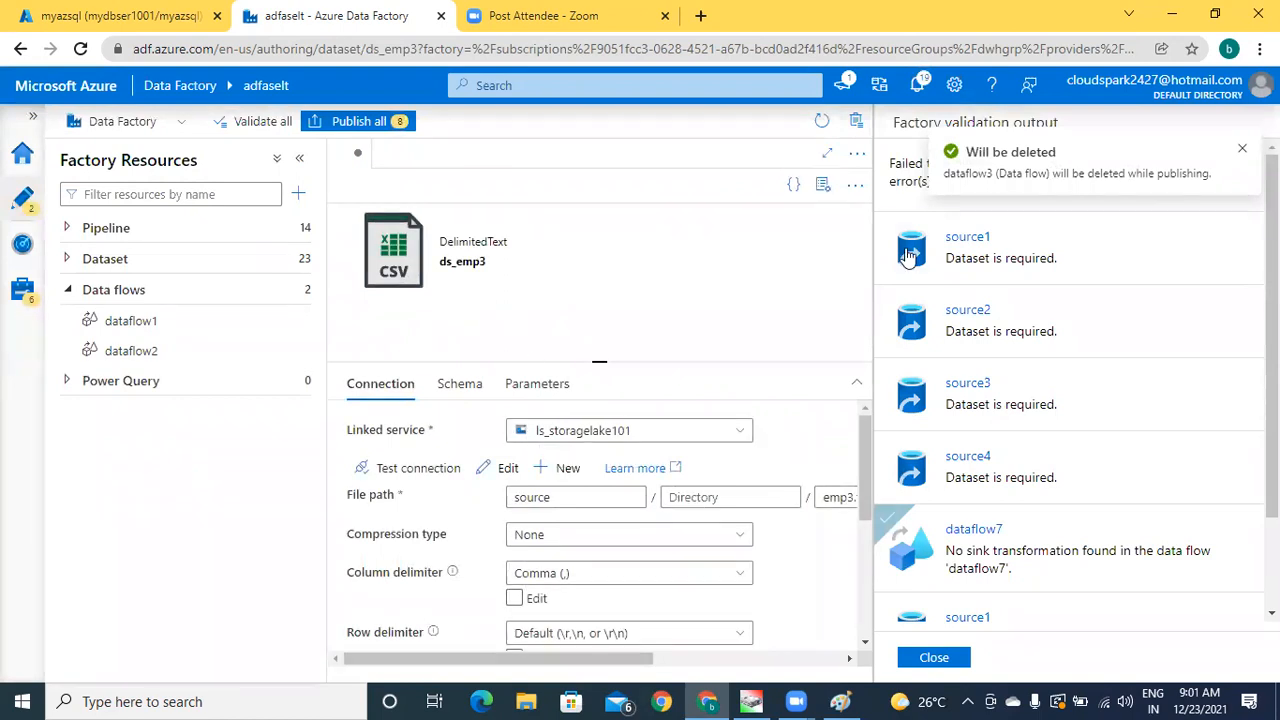
left_click(1244, 152)
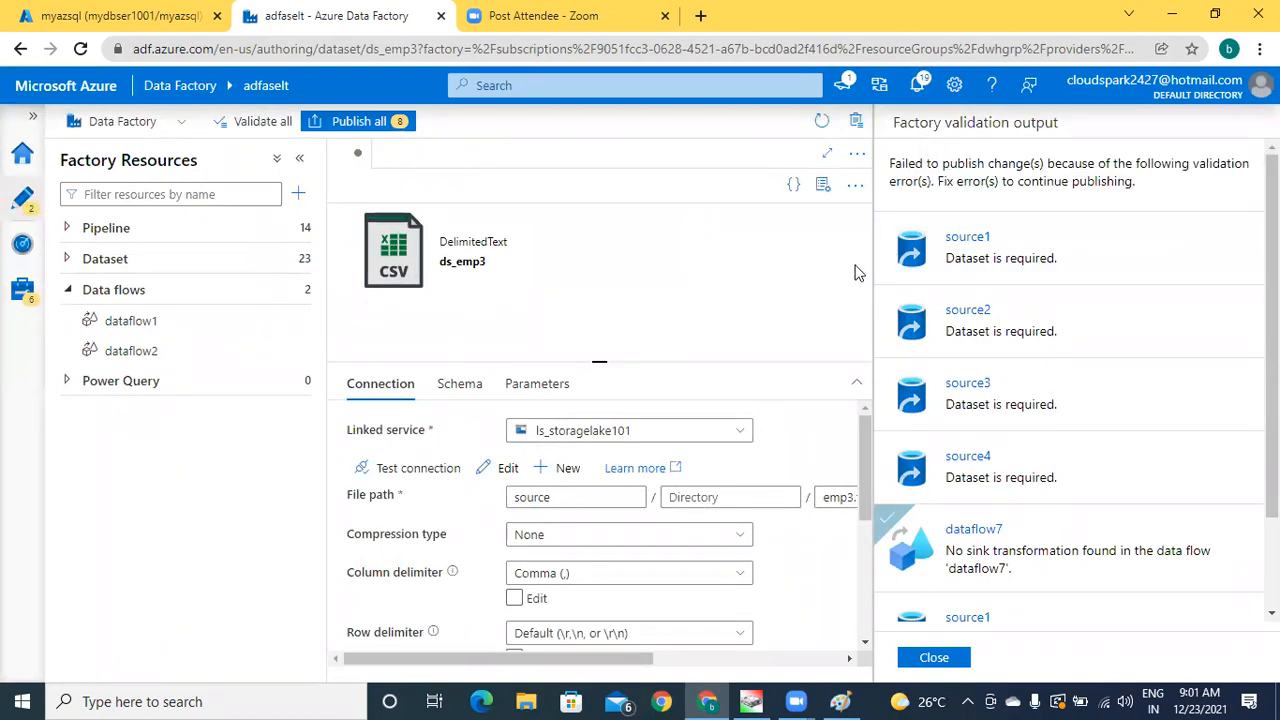
Step: Retry publishing all pending changes, and check dataflow1, dataflow2 and the pipeline list for the source of the remaining validation error
left_click(963, 658)
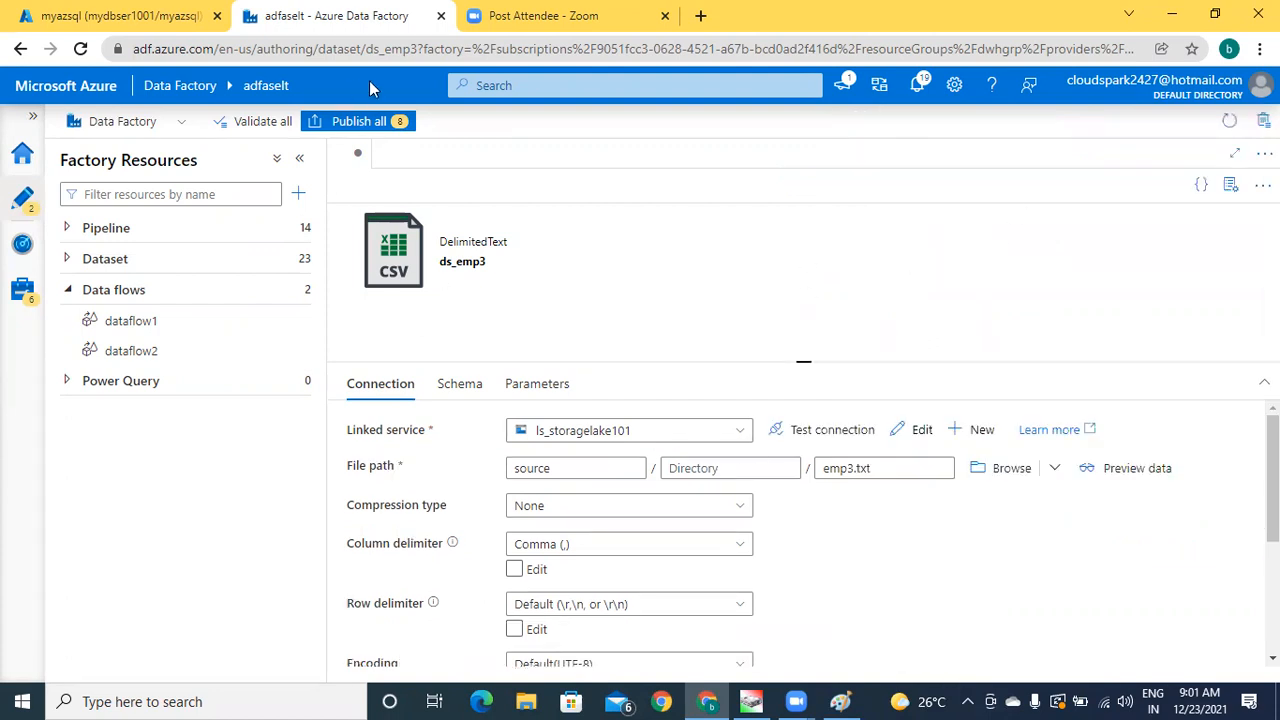
left_click(360, 124)
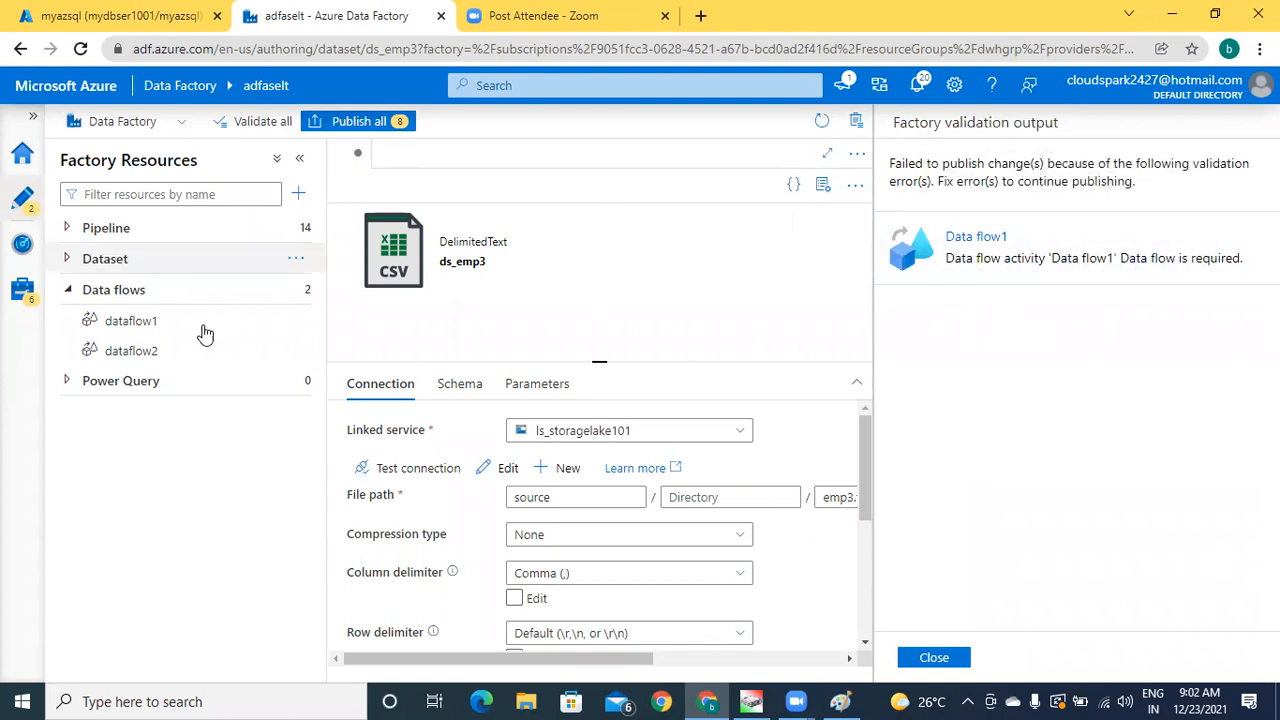
left_click(130, 321)
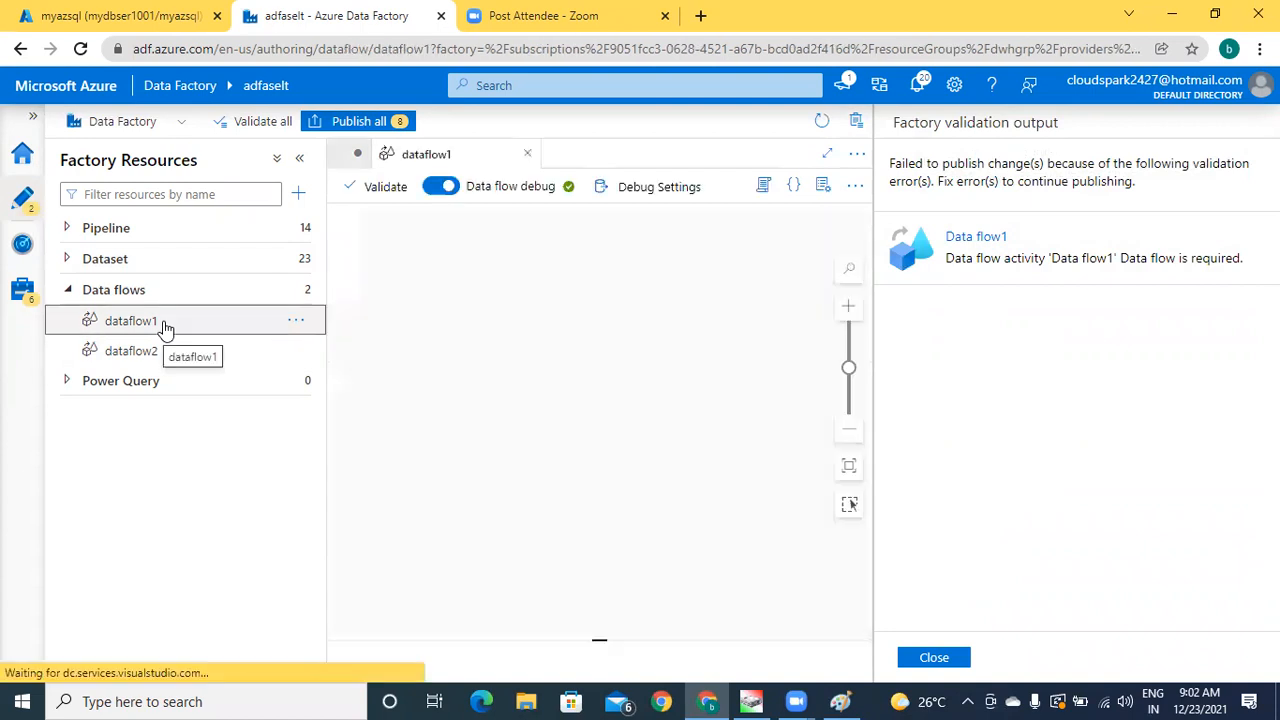
left_click(160, 351)
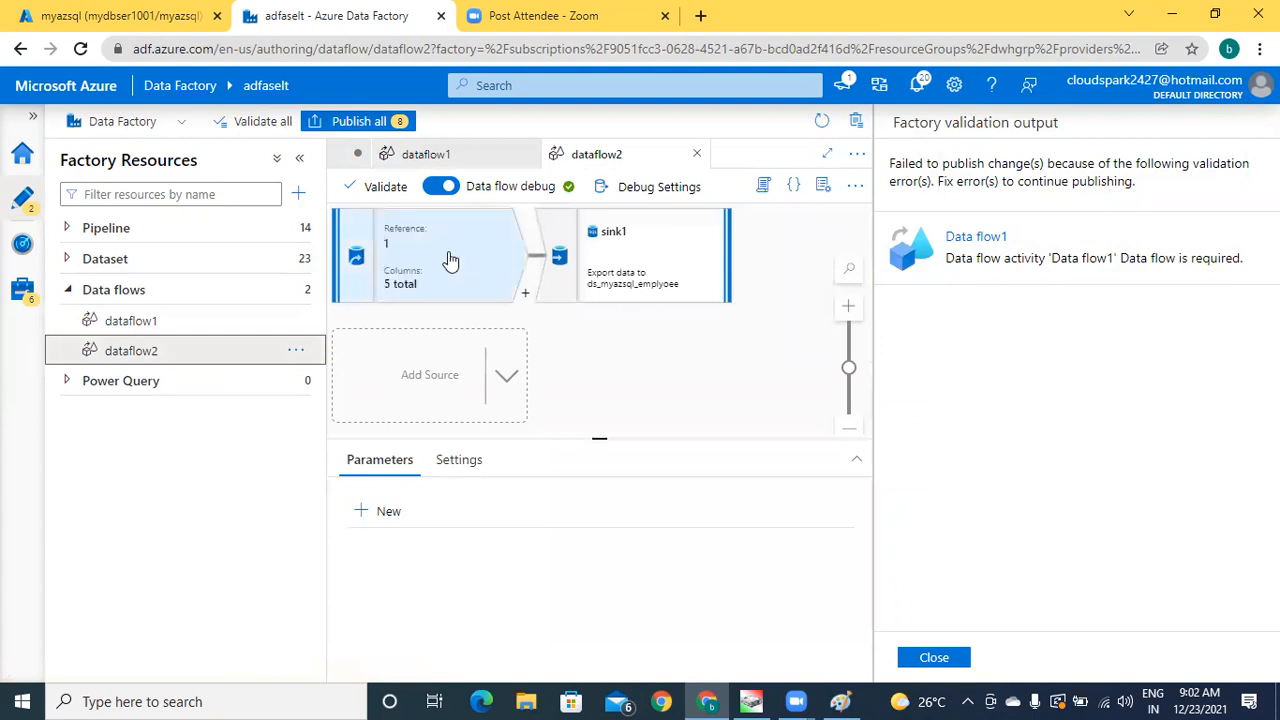
left_click(68, 229)
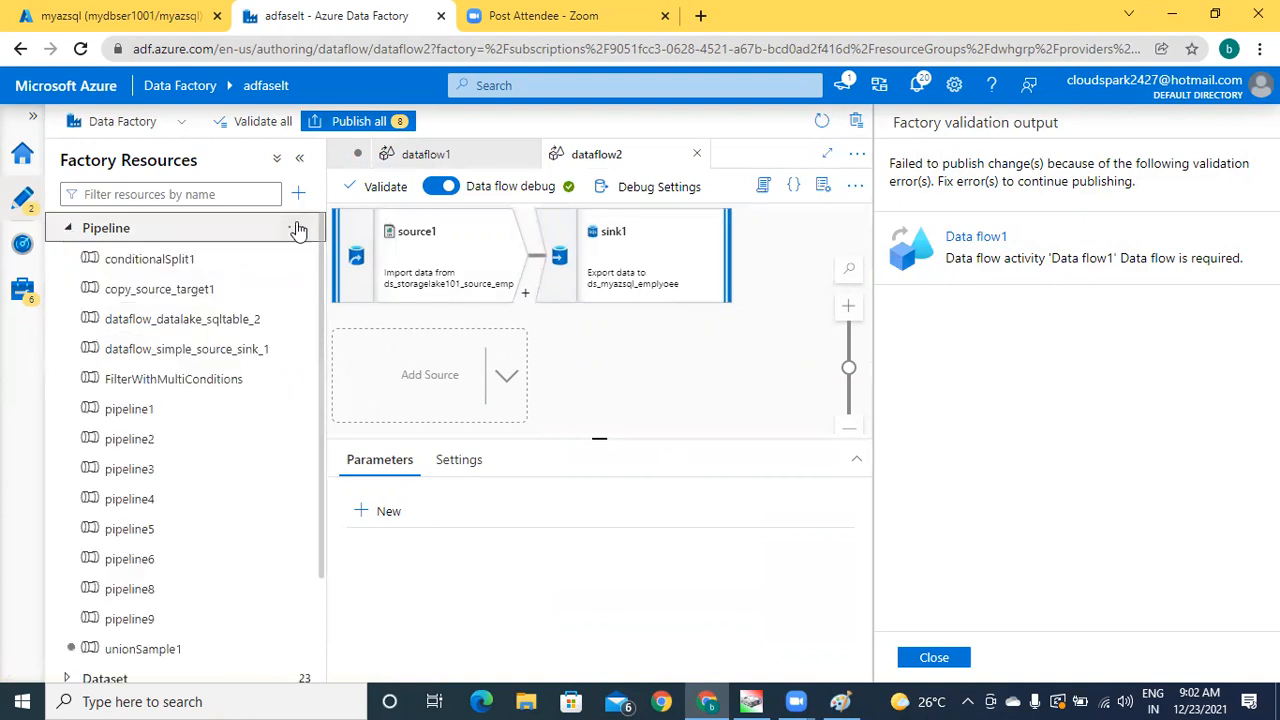
Step: Discard all unpublished changes in the data factory
left_click(857, 122)
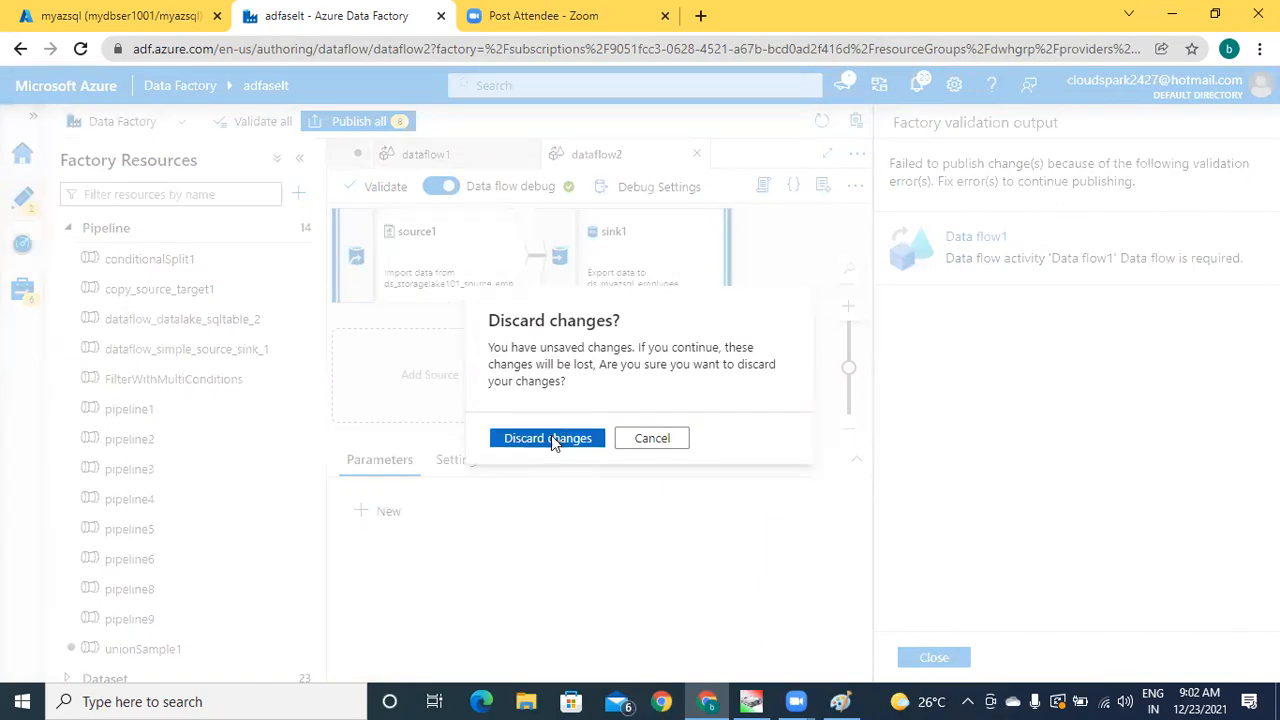
left_click(551, 439)
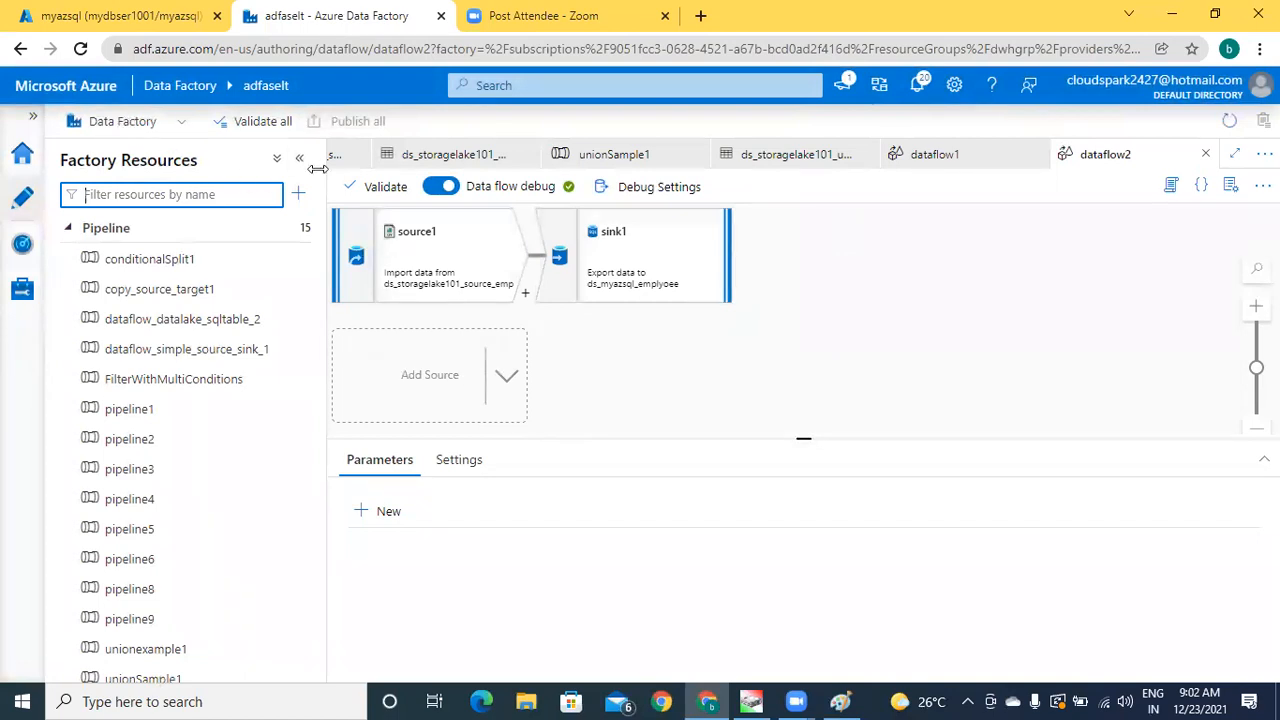
left_click(361, 126)
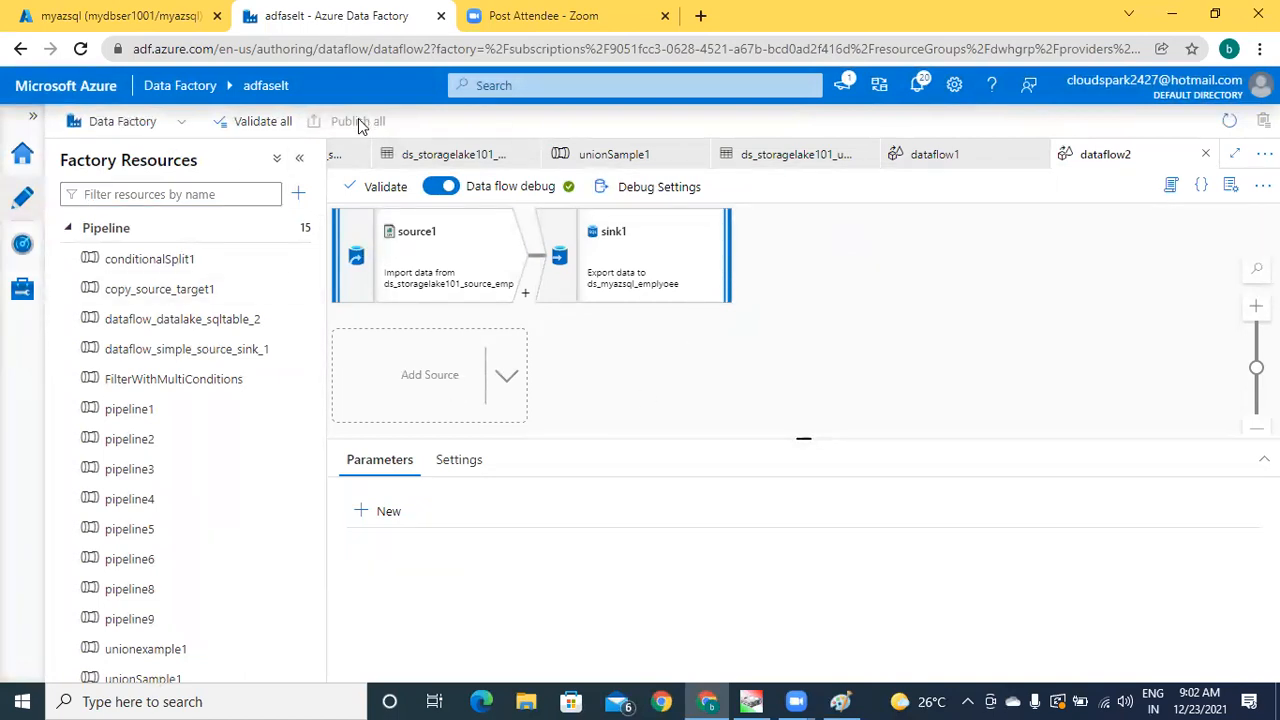
Step: Examine which datasets source1 and sink1 use in dataflow2
left_click(492, 266)
left_click(650, 276)
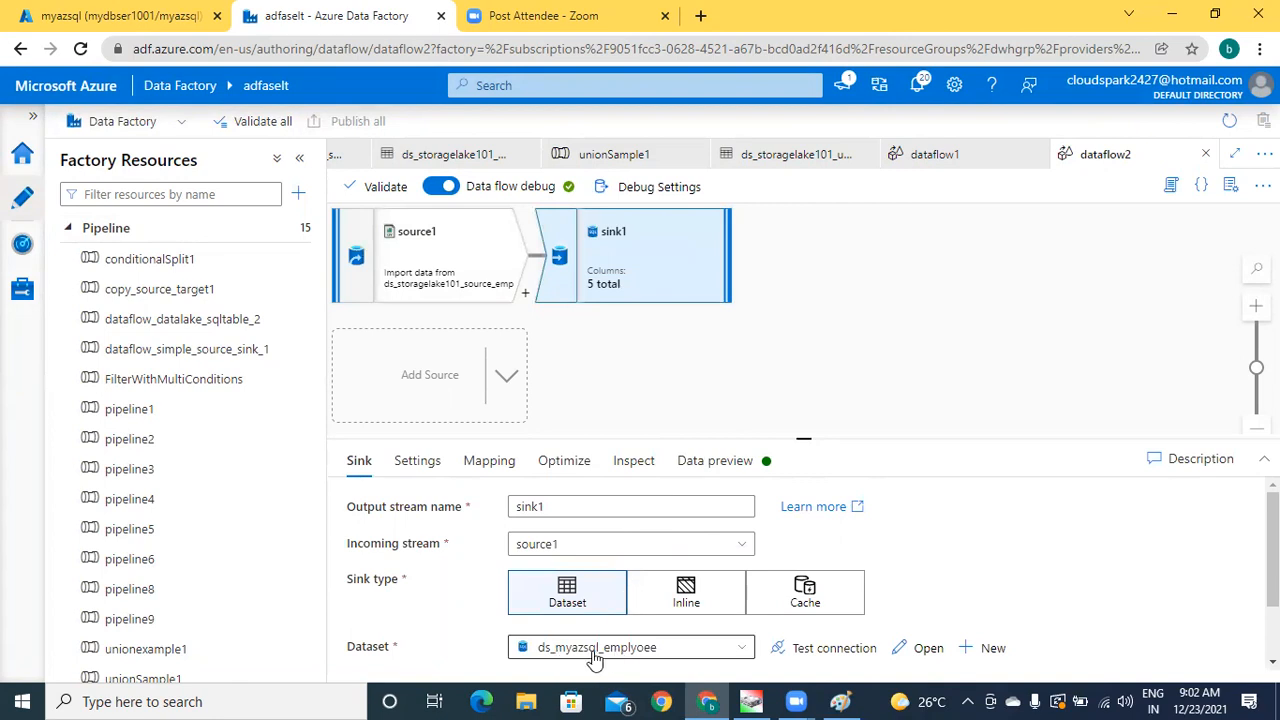
left_click(445, 277)
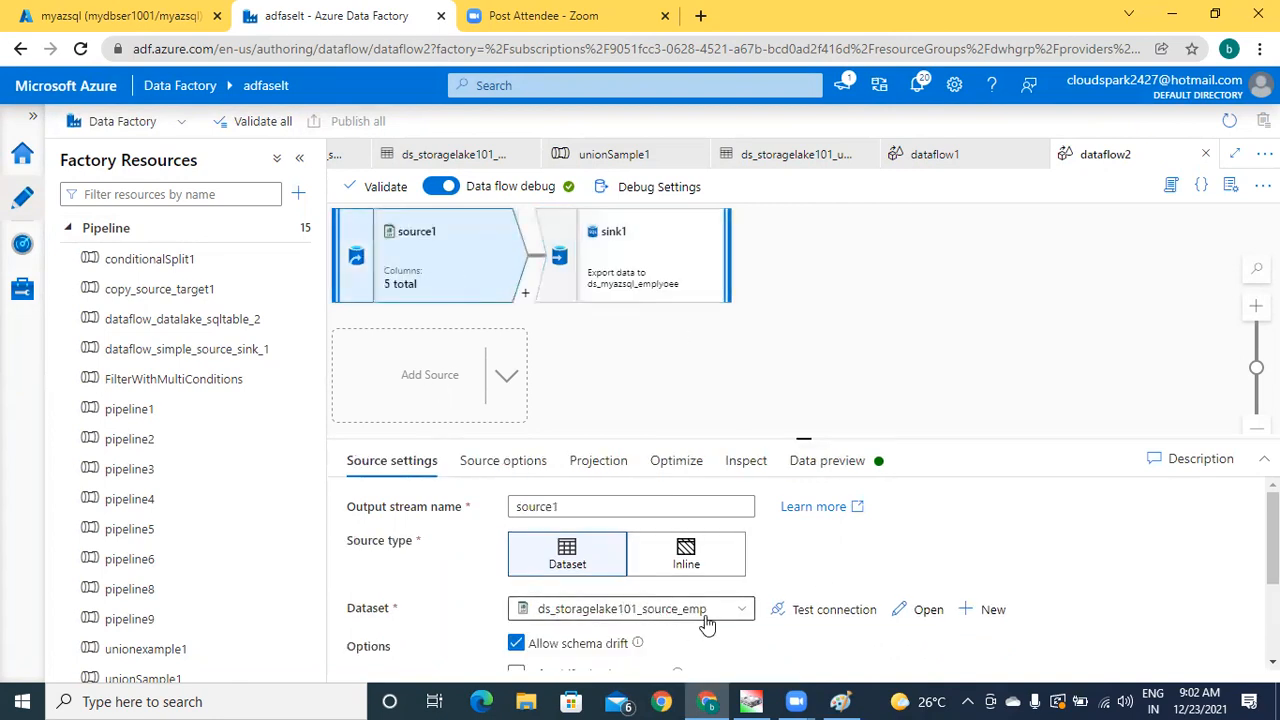
Step: Remove sink1 from dataflow2 and add a Union transformation after source1
left_click(643, 275)
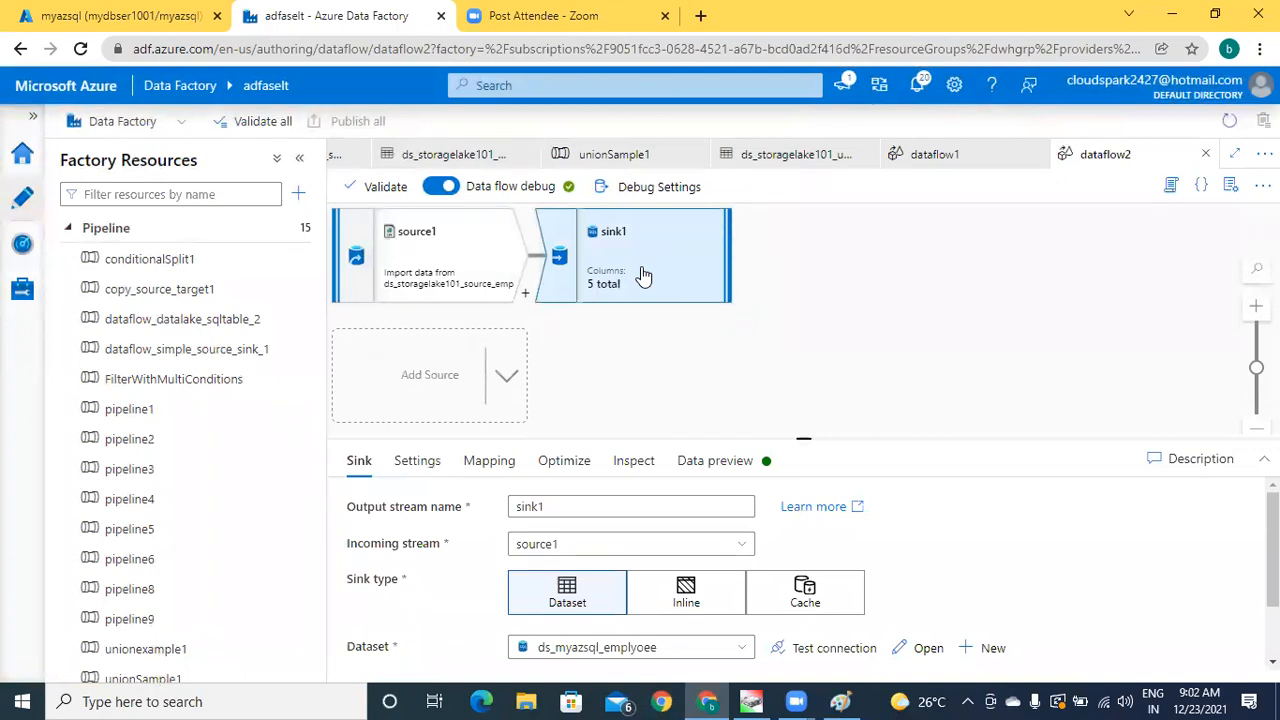
key("Delete")
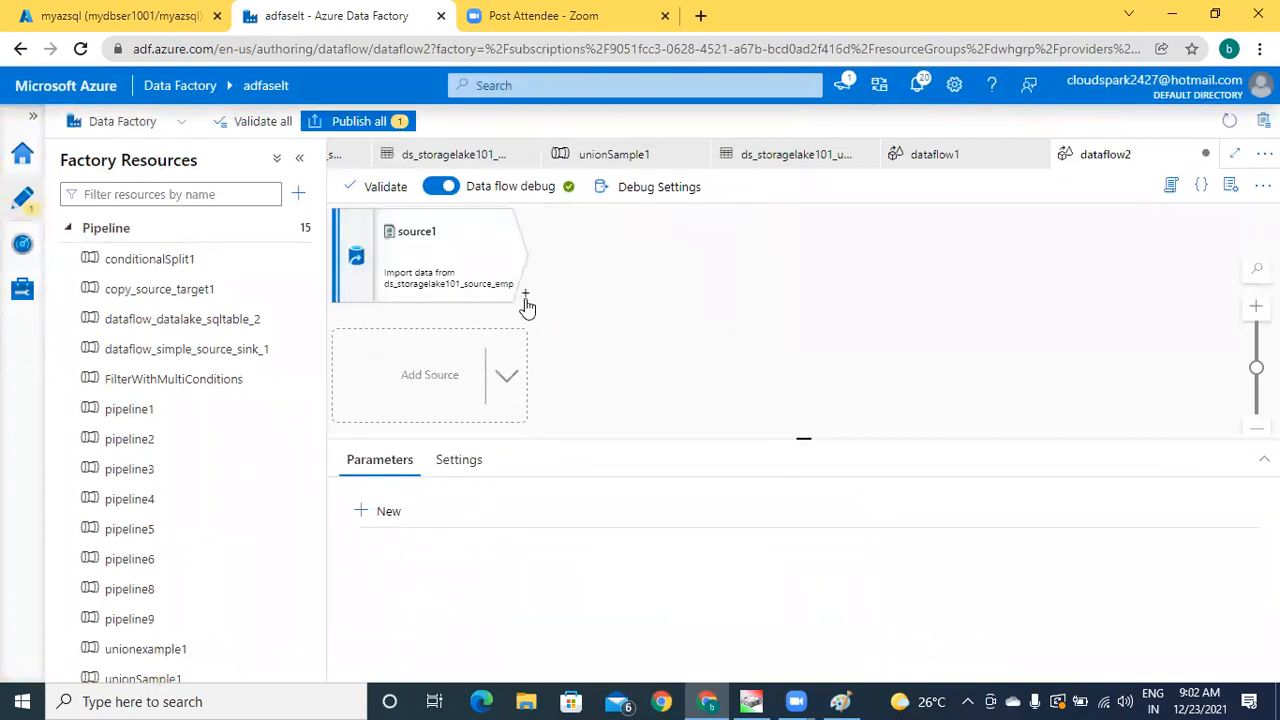
left_click(525, 298)
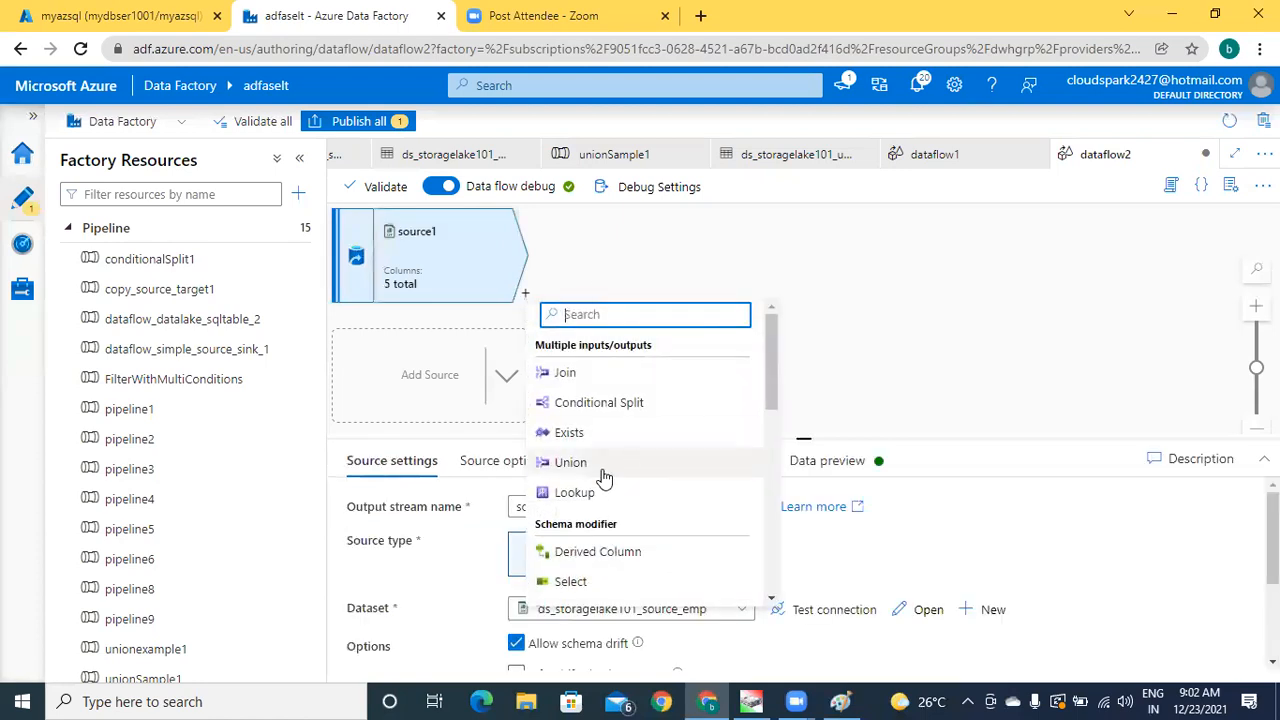
left_click(571, 462)
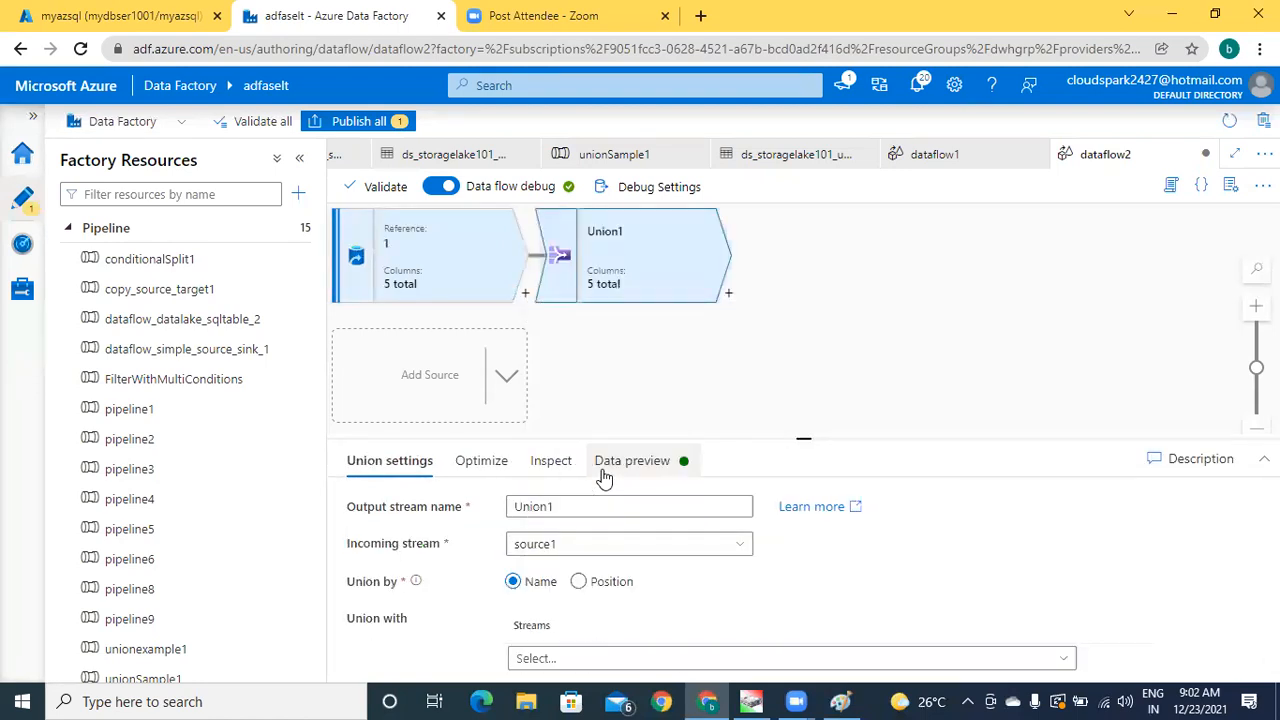
Step: Add a second source, source2, to dataflow2 and search its dataset list for ds_emp3
left_click(445, 377)
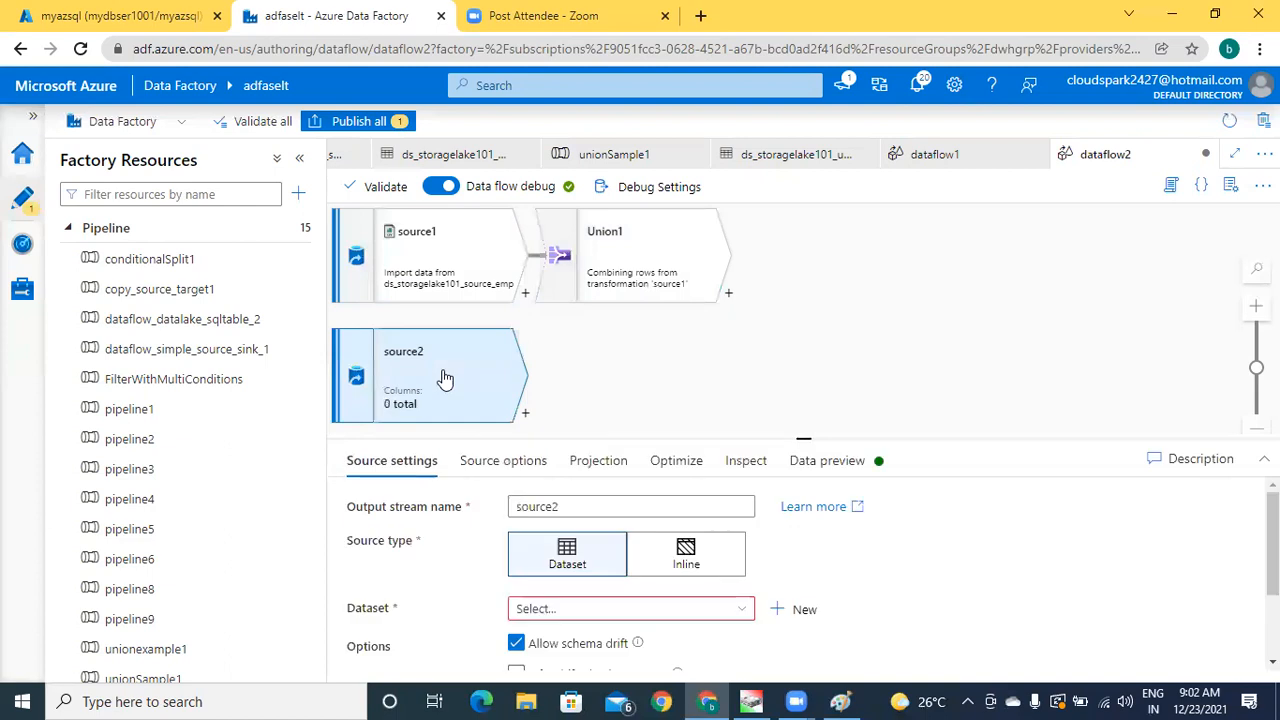
left_click(743, 613)
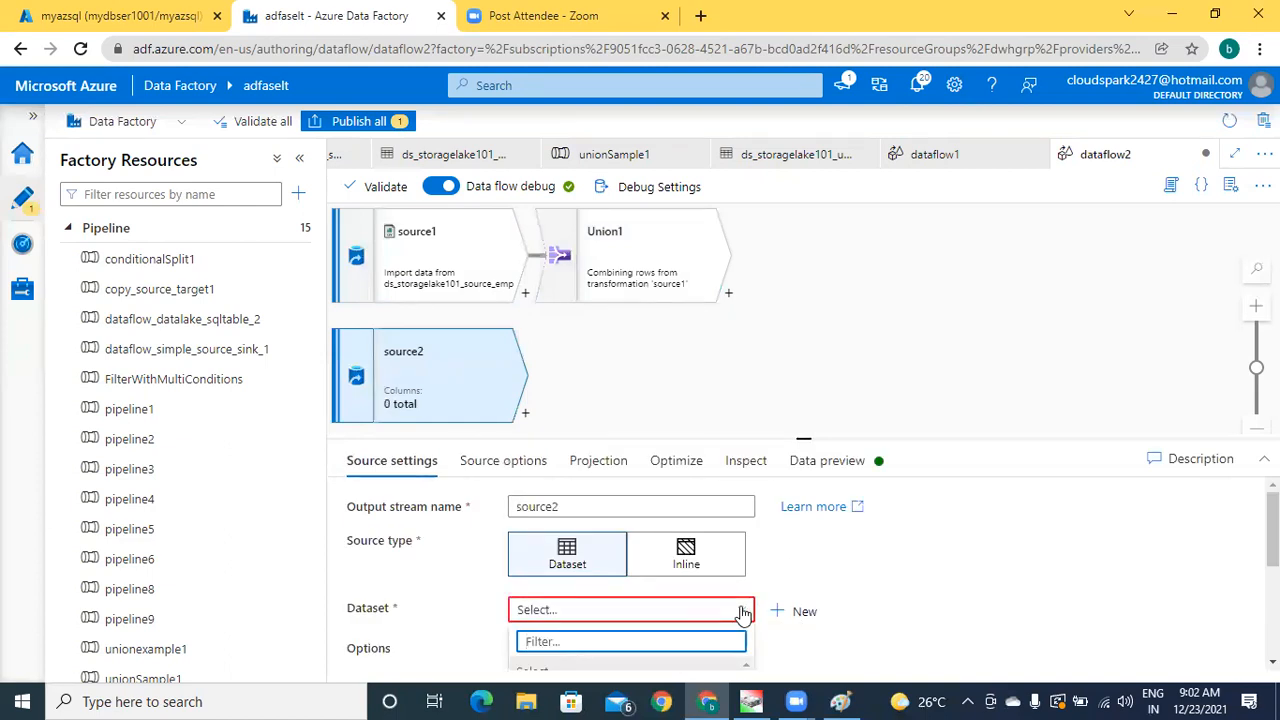
type("ds_emp")
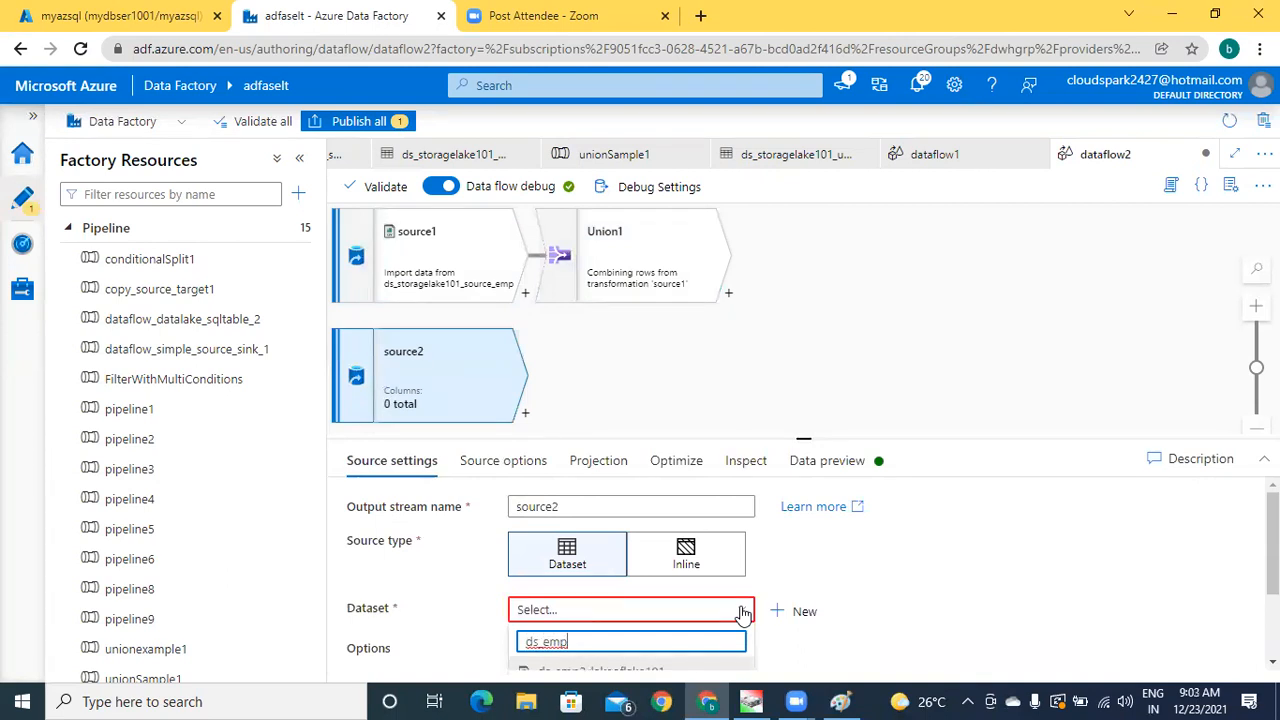
type("3")
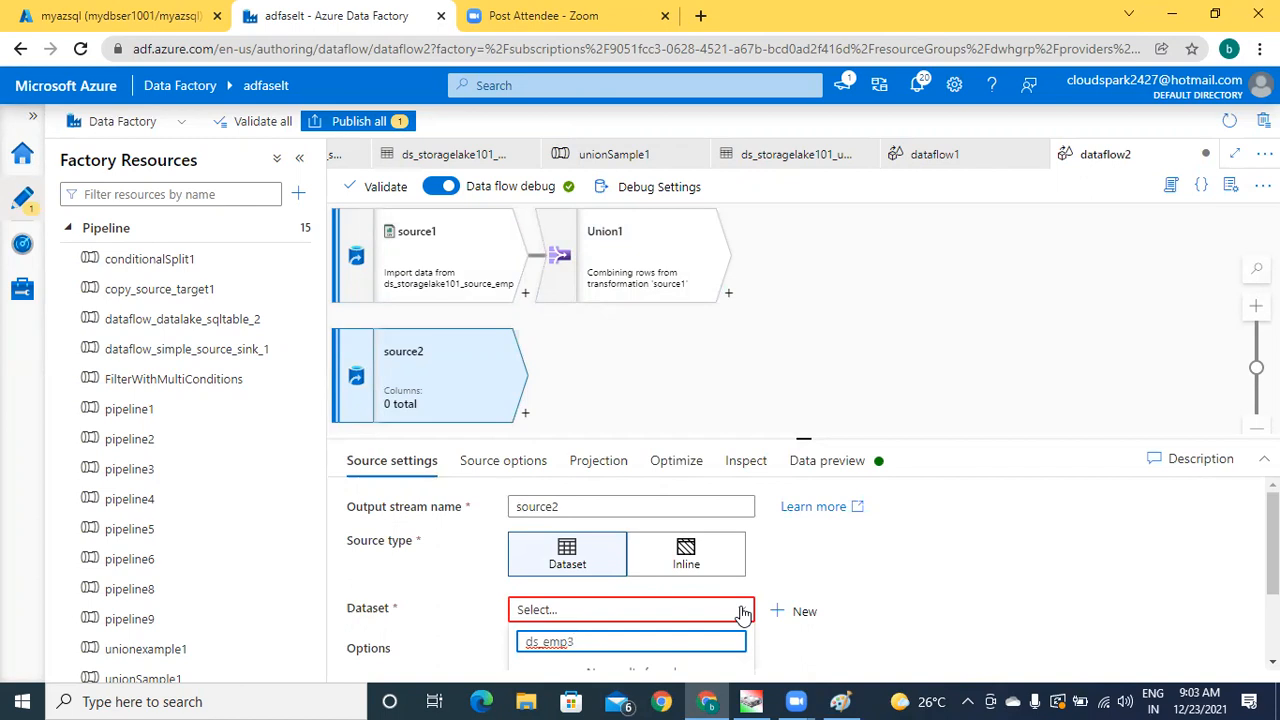
left_click(1018, 620)
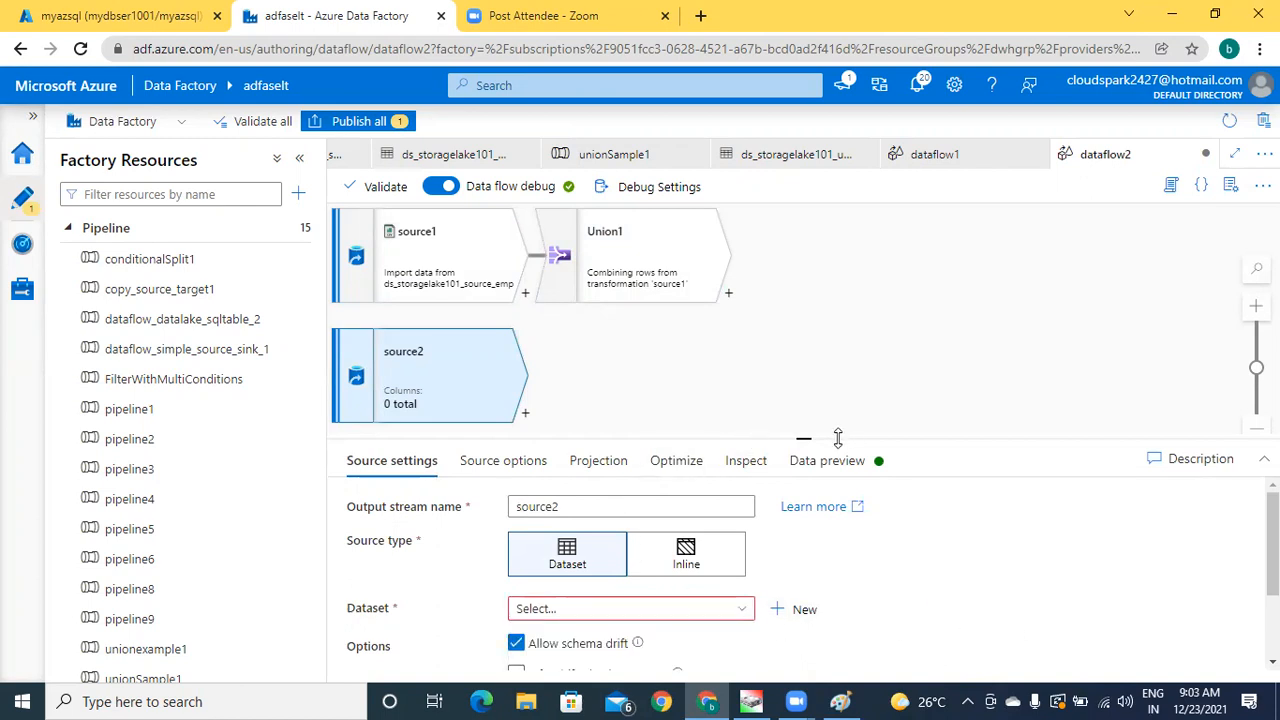
left_click_drag(815, 438, 812, 338)
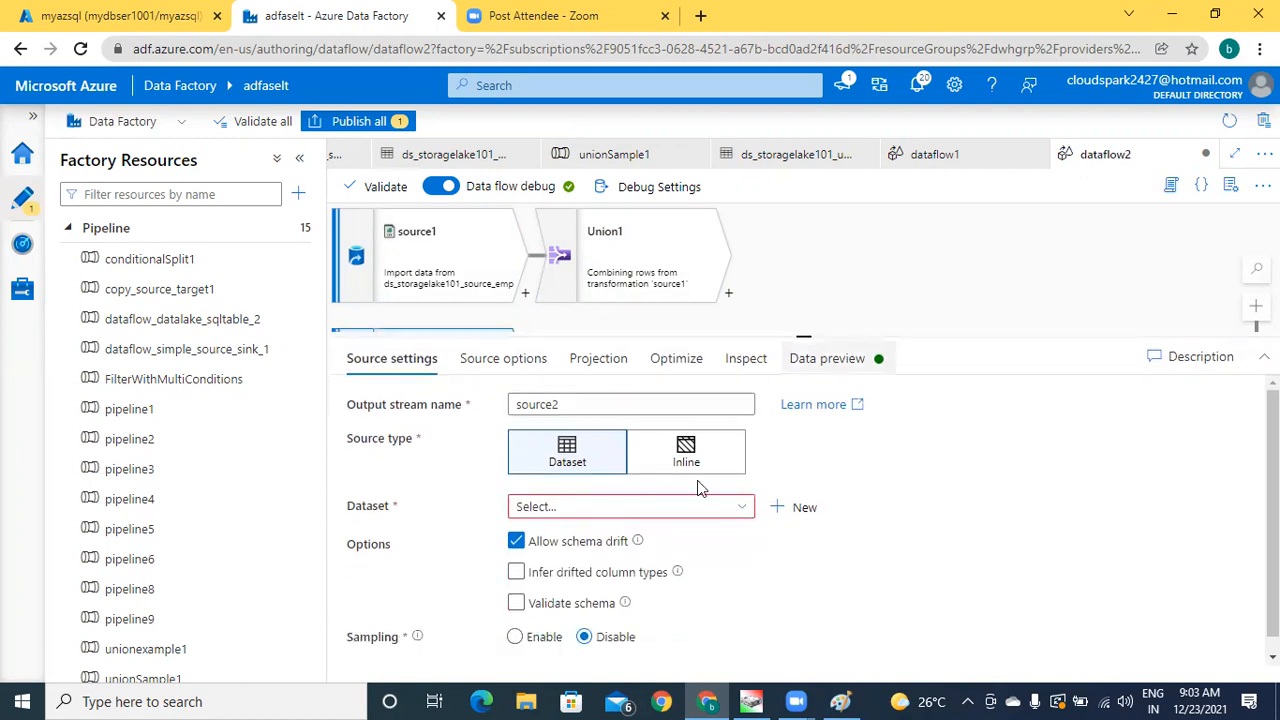
left_click(741, 509)
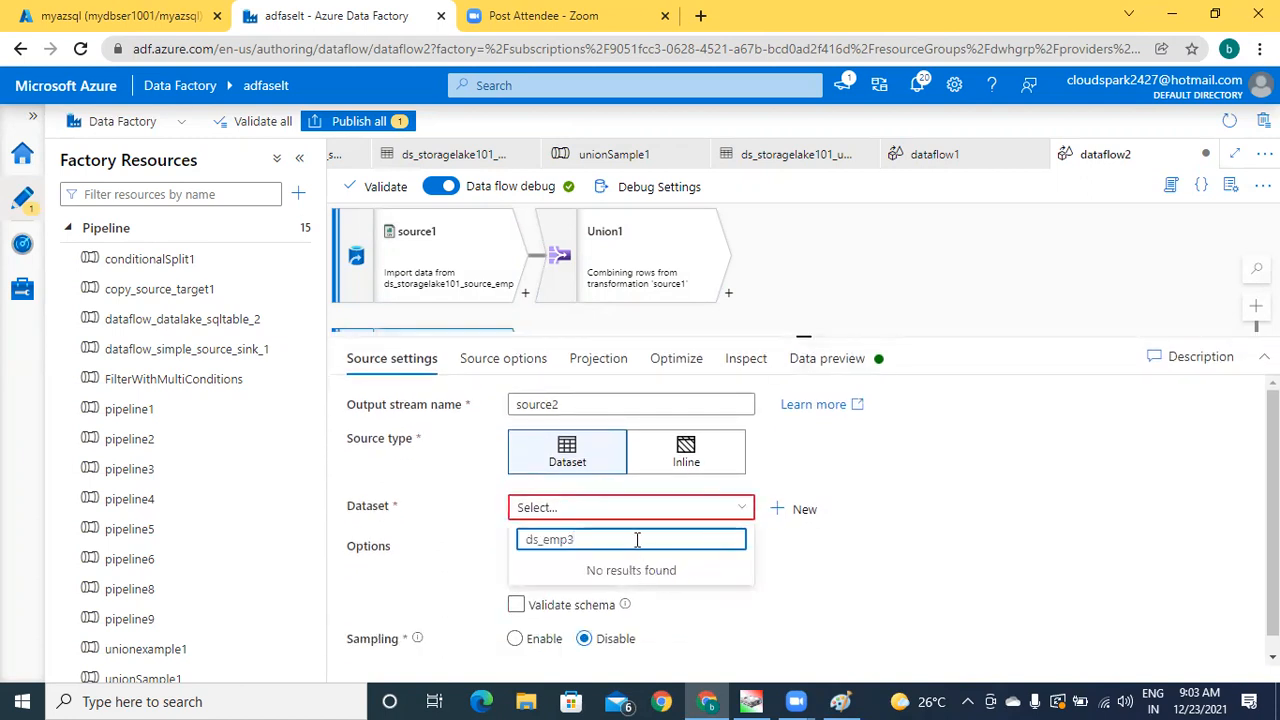
left_click(604, 507)
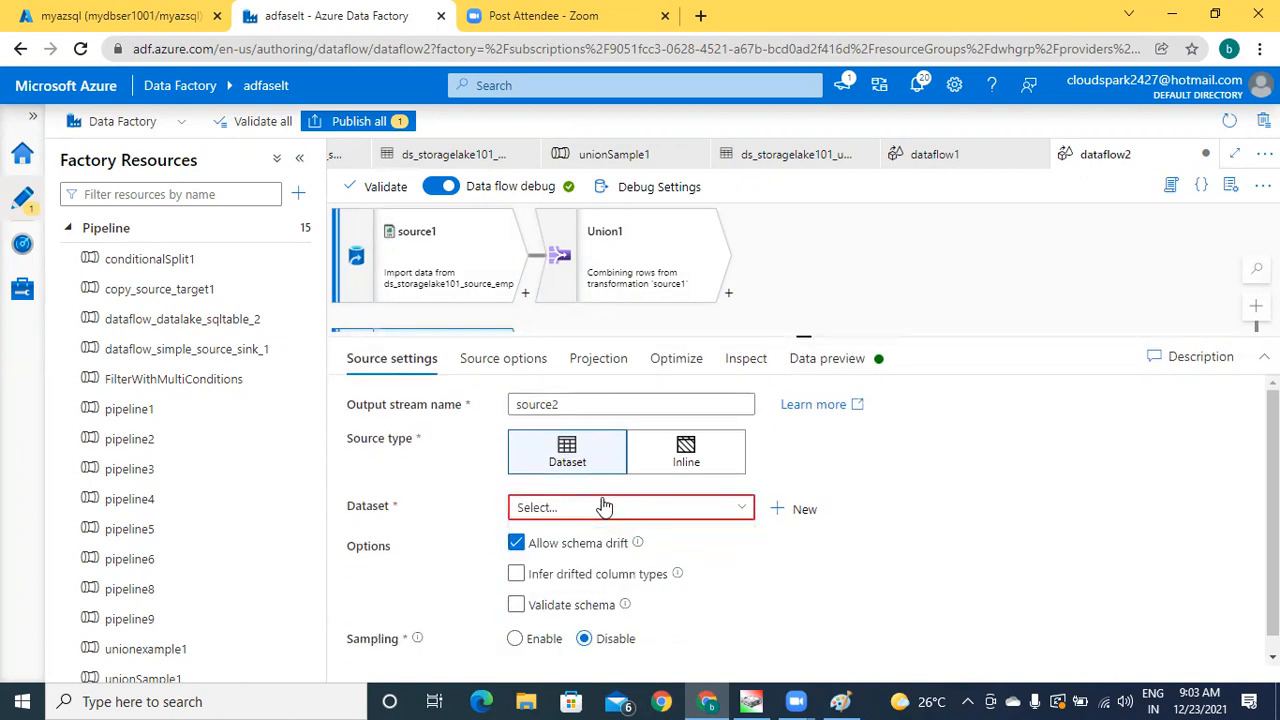
Step: Look through the factory's datasets and data flows, and reopen dataflow2 to view its sources
left_click(69, 230)
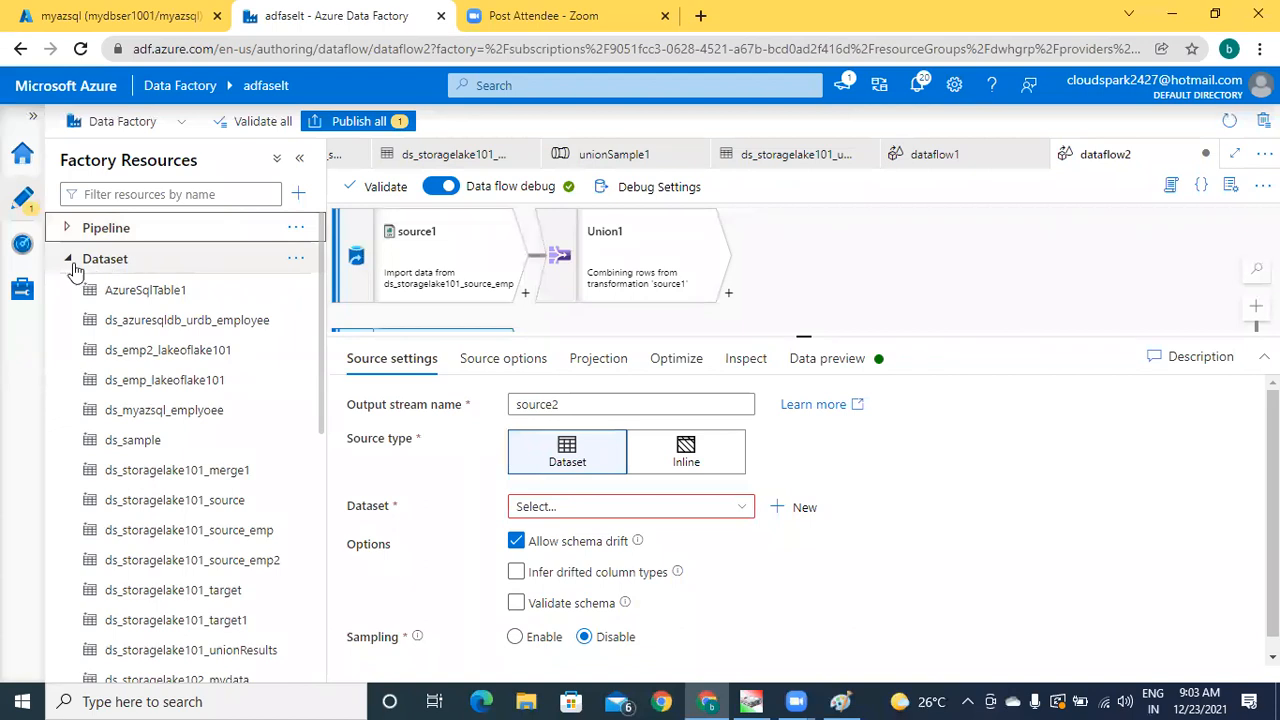
left_click(68, 260)
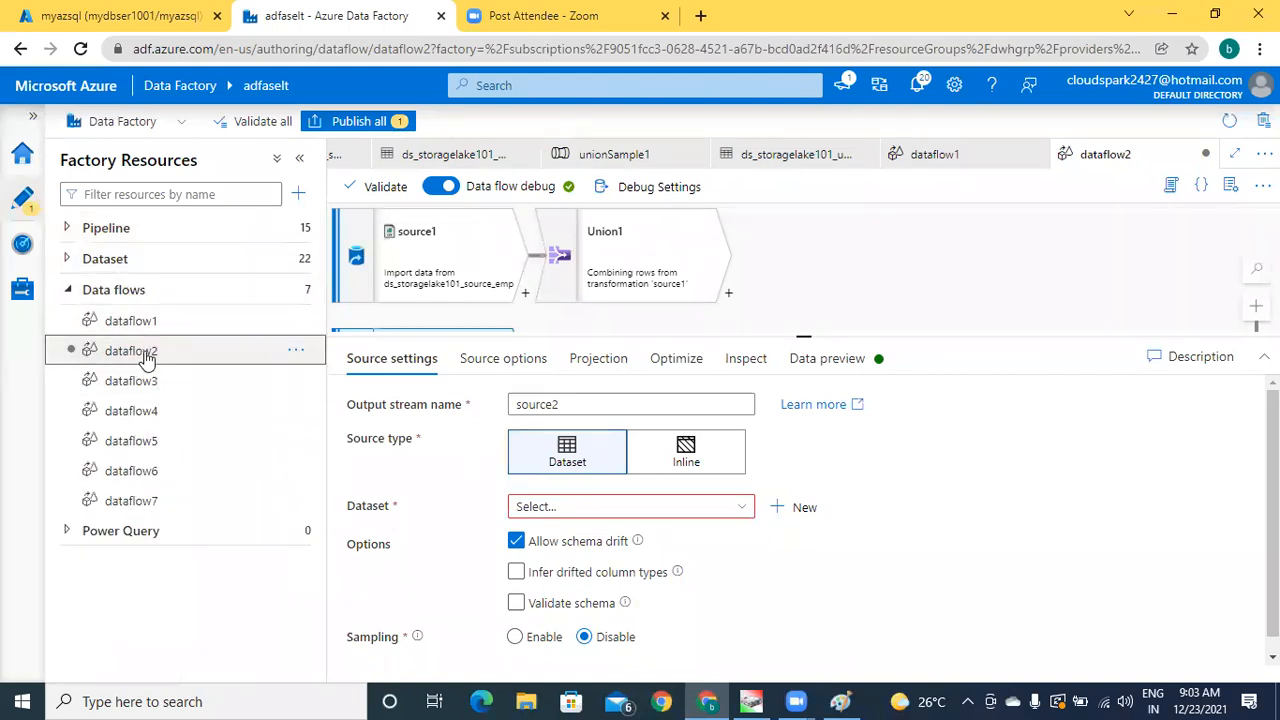
left_click(300, 355)
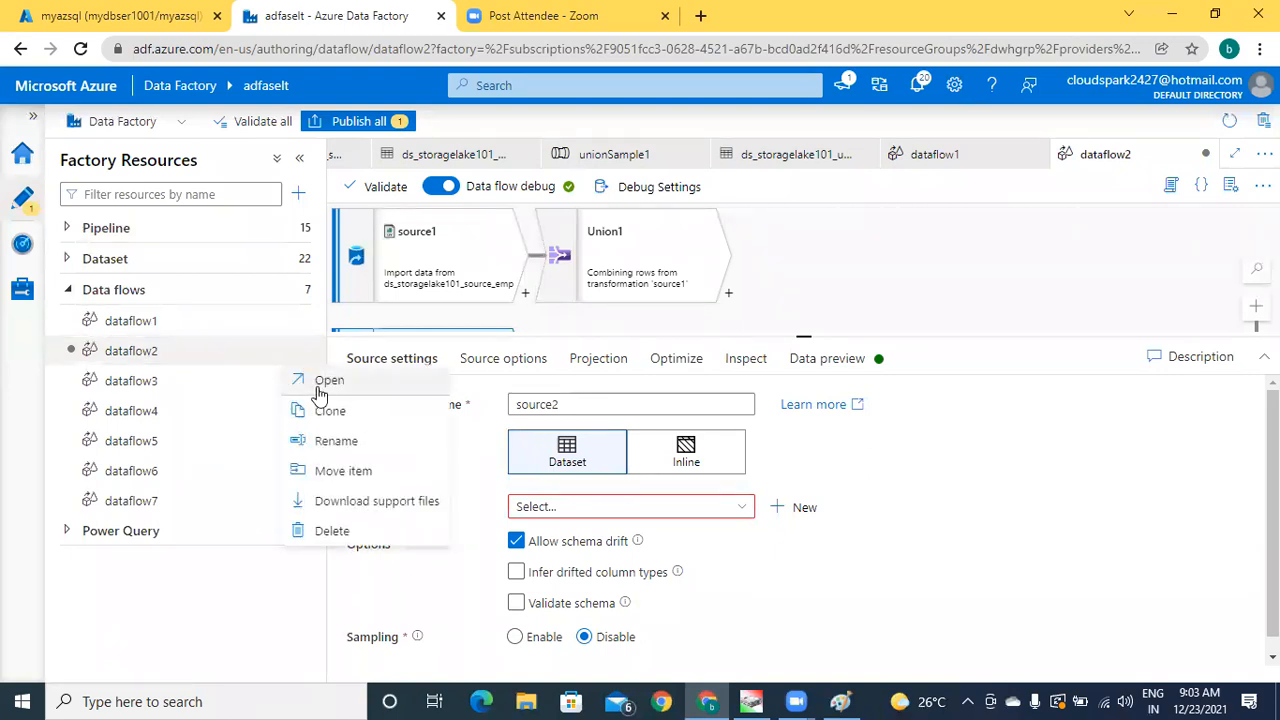
left_click(320, 390)
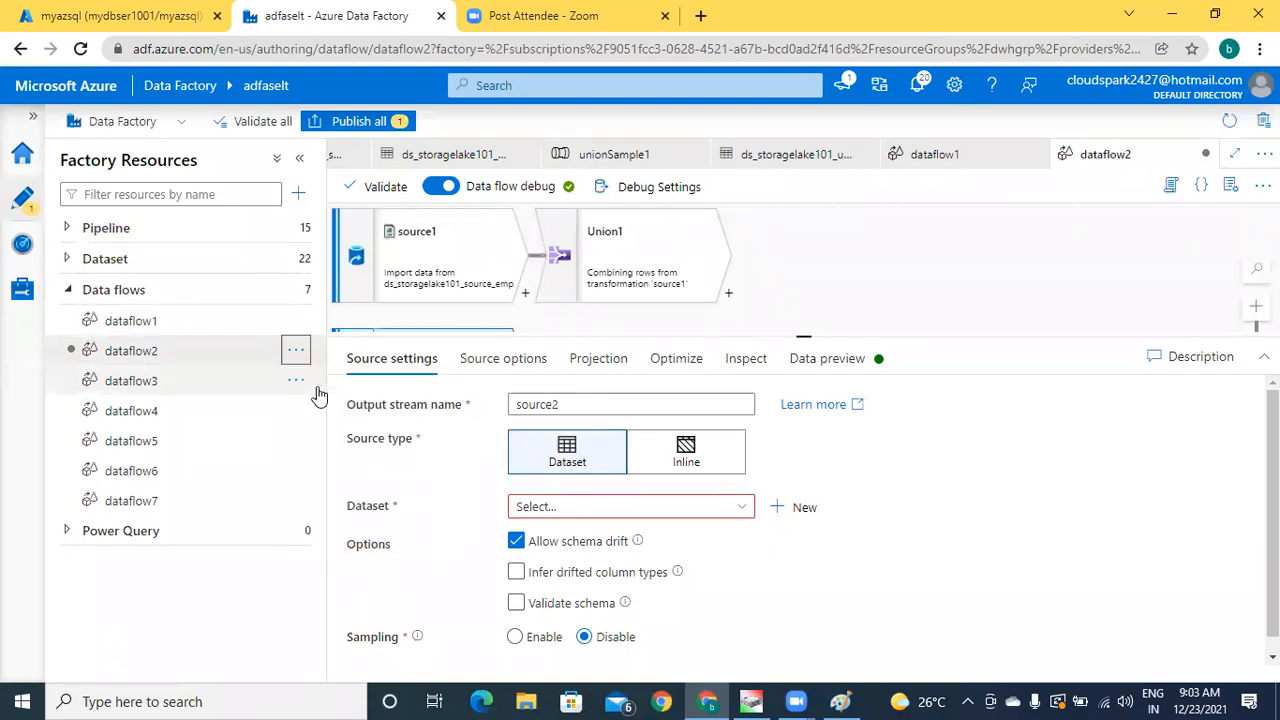
left_click(855, 230)
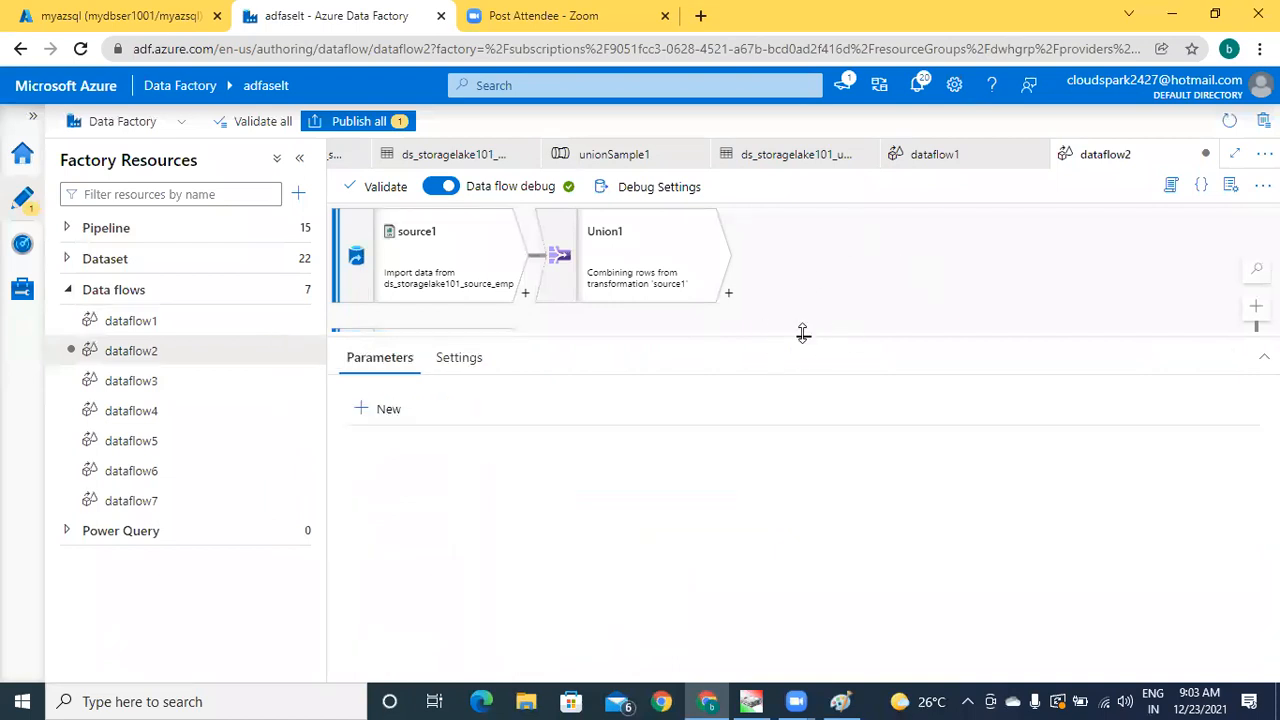
left_click_drag(803, 333, 804, 517)
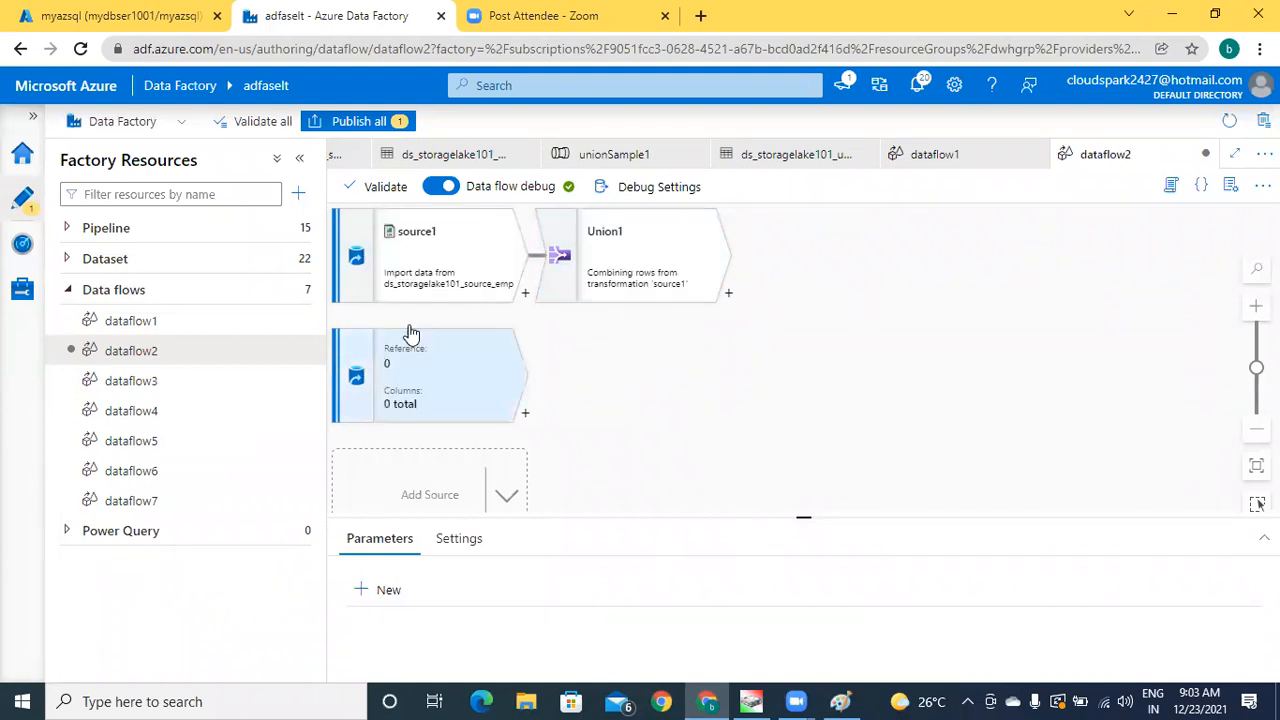
Step: Switch to Paint to review the diagram of the two sources, union and sink, and return to the data factory
left_click(840, 701)
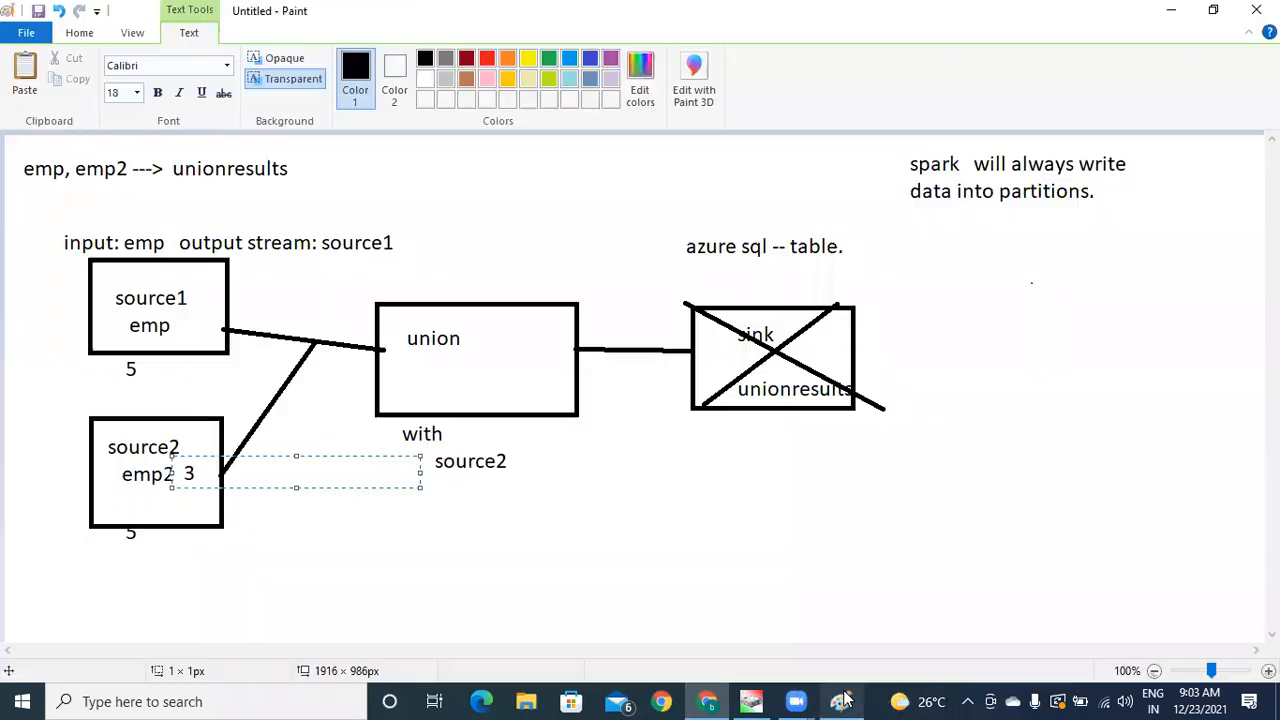
left_click(166, 506)
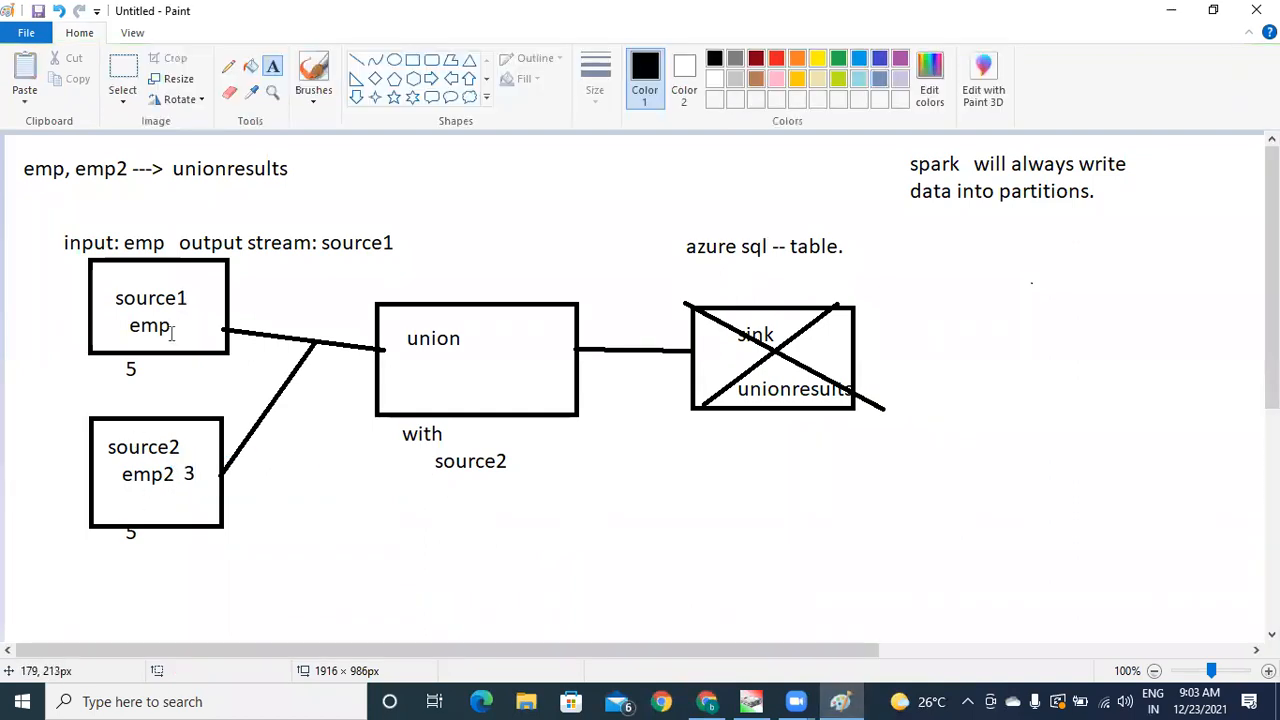
left_click(171, 319)
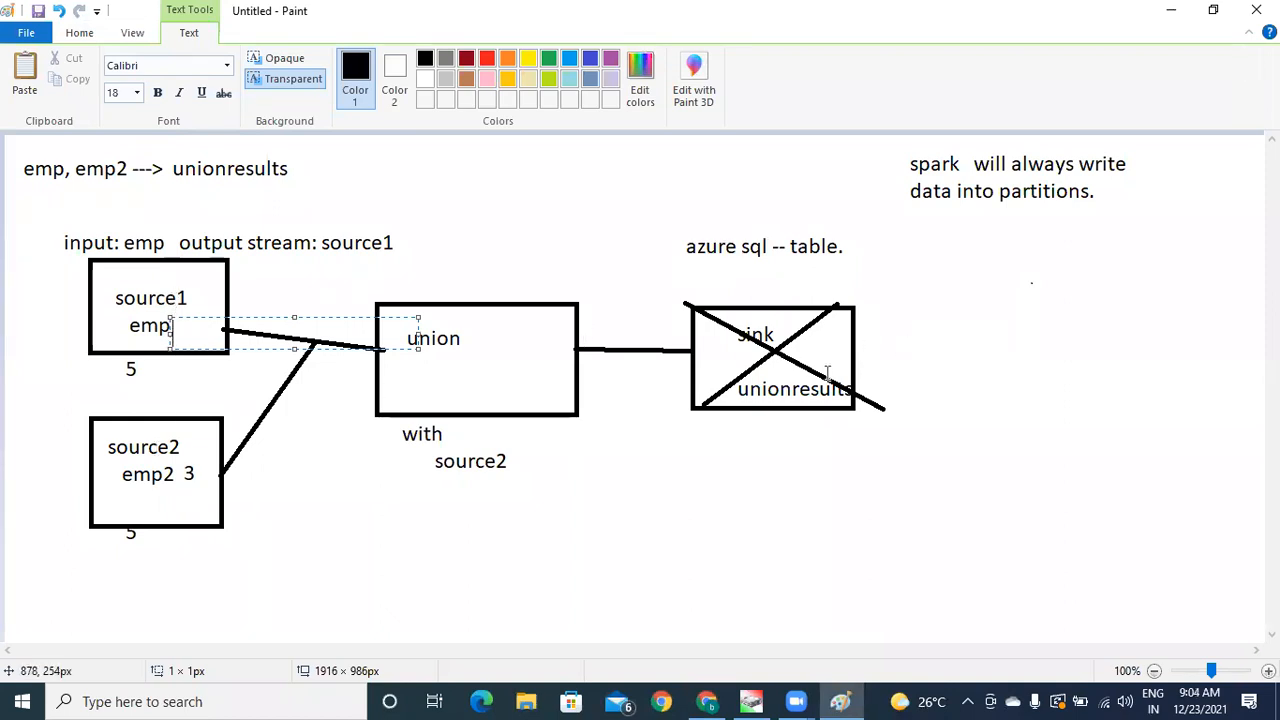
mouse_move(843, 699)
left_click(706, 701)
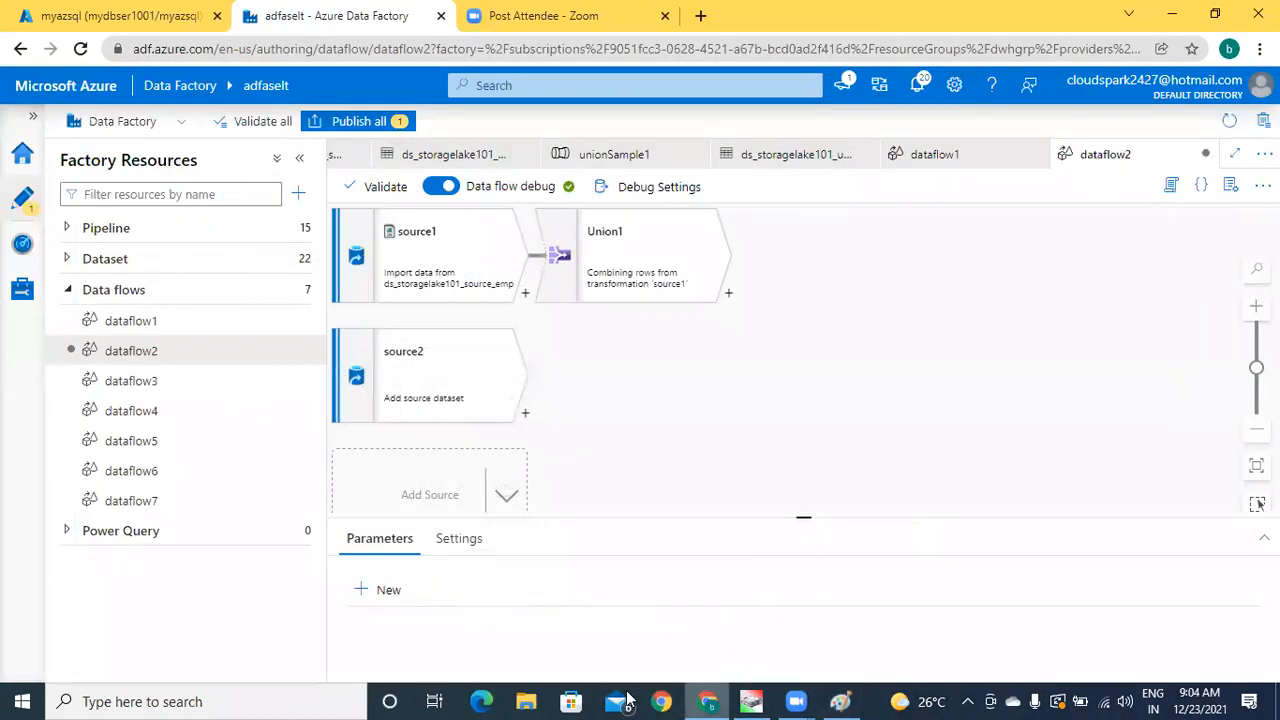
Step: Examine Union1's union settings, partition options and column list in dataflow2
mouse_move(629, 229)
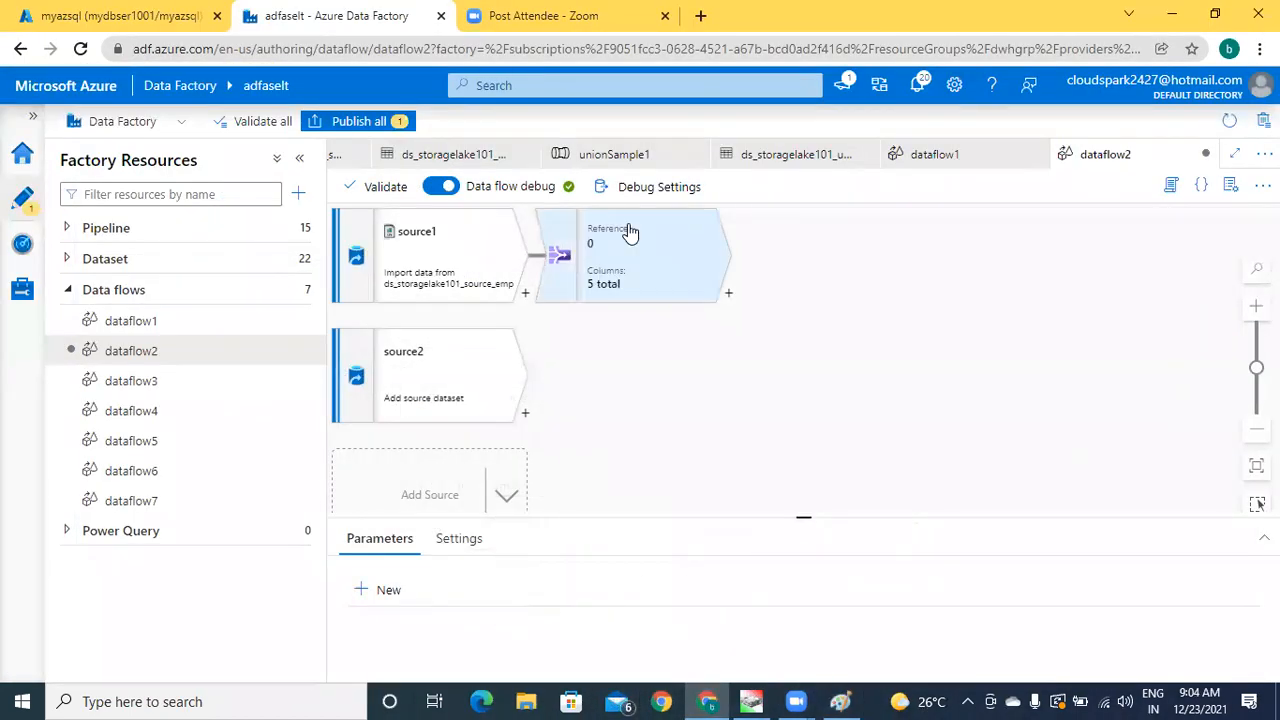
left_click(668, 279)
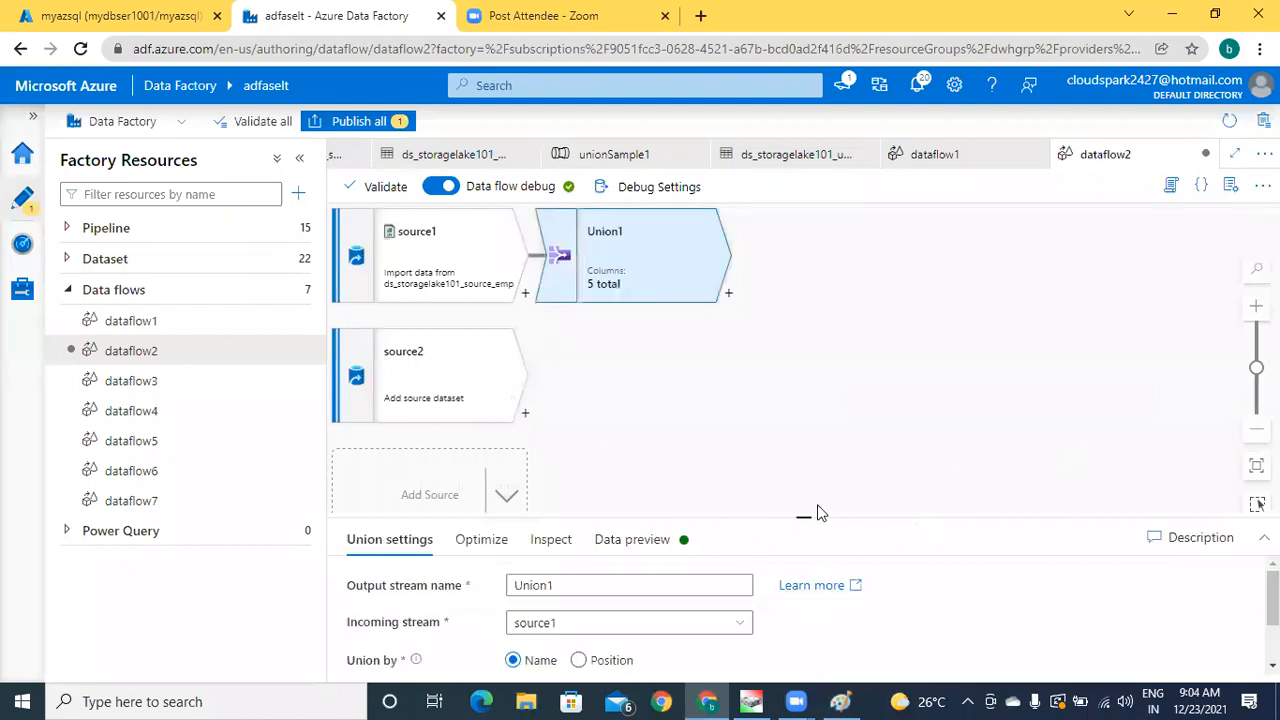
left_click_drag(803, 515, 772, 307)
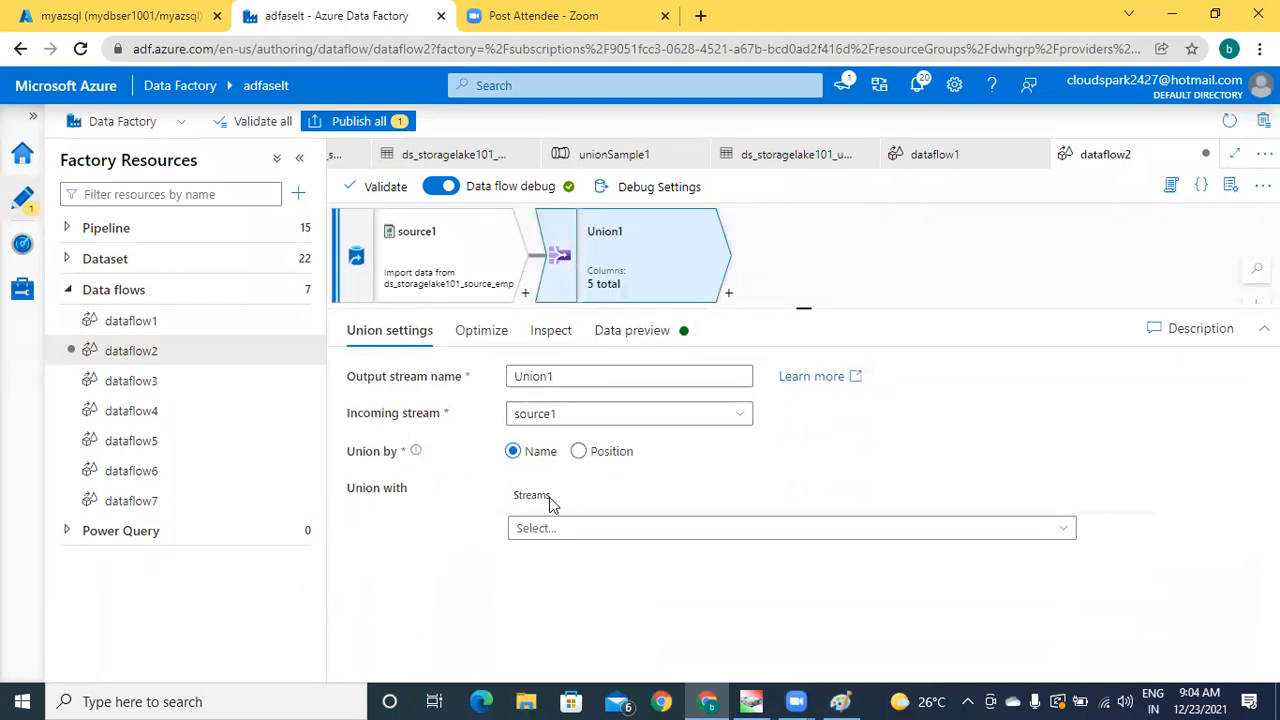
left_click(465, 336)
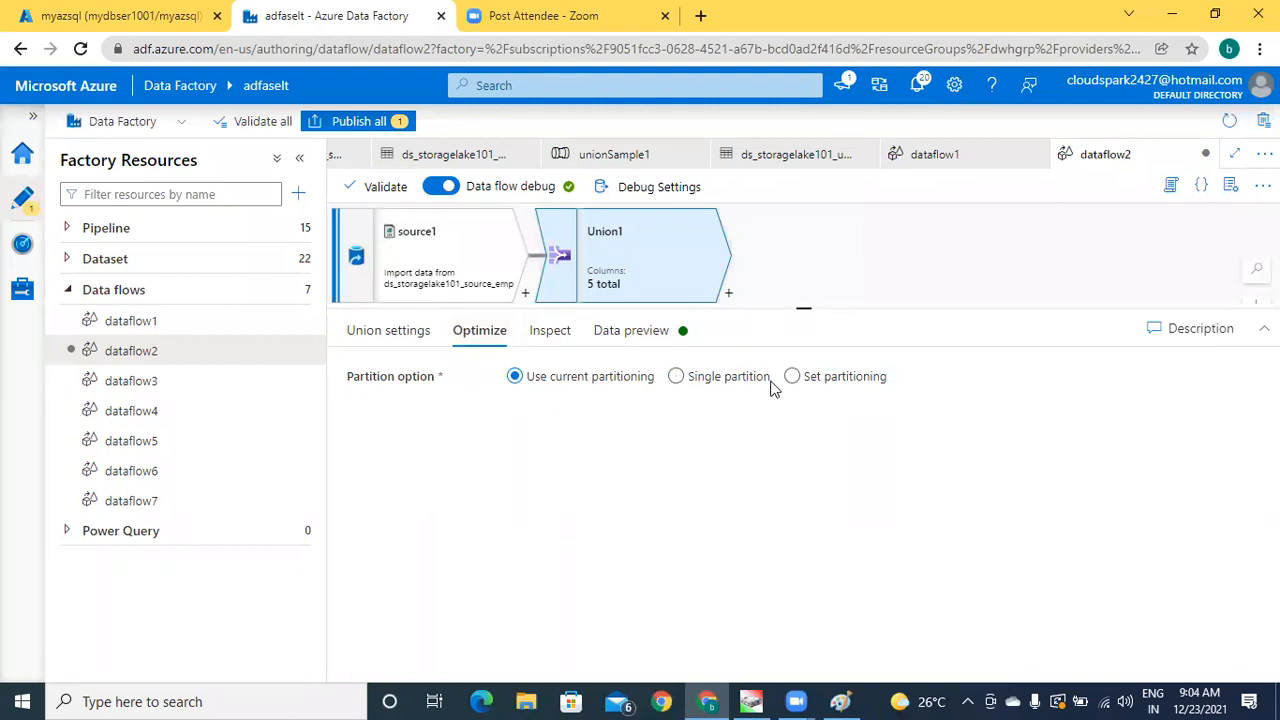
left_click(555, 335)
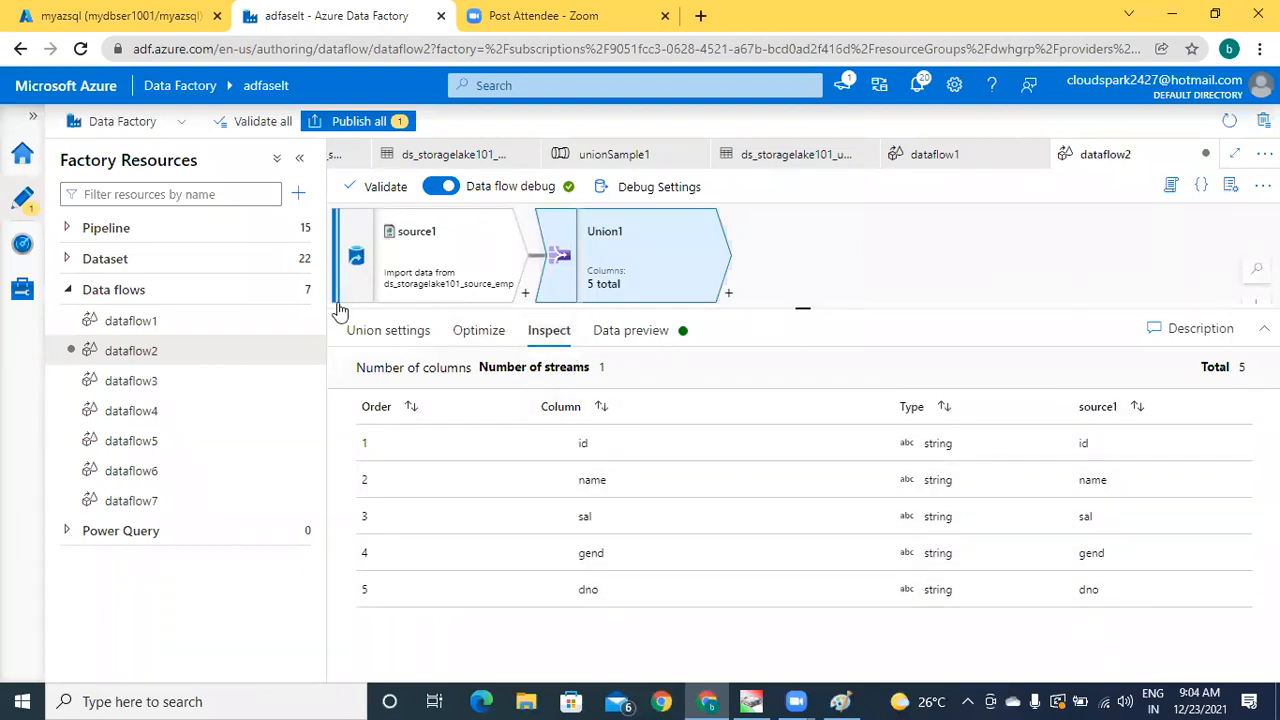
left_click(378, 330)
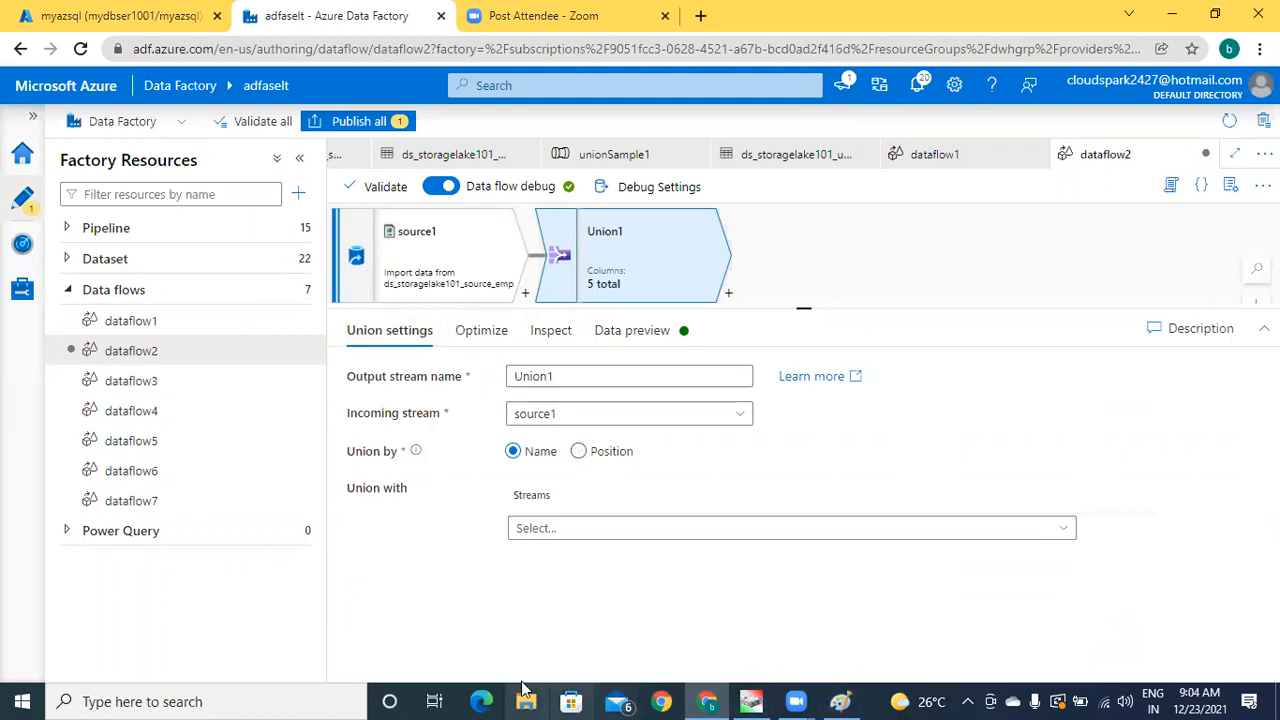
Step: Switch to Paint and add the note "union/ union all" below the crossed-out sink box in the diagram
left_click(840, 700)
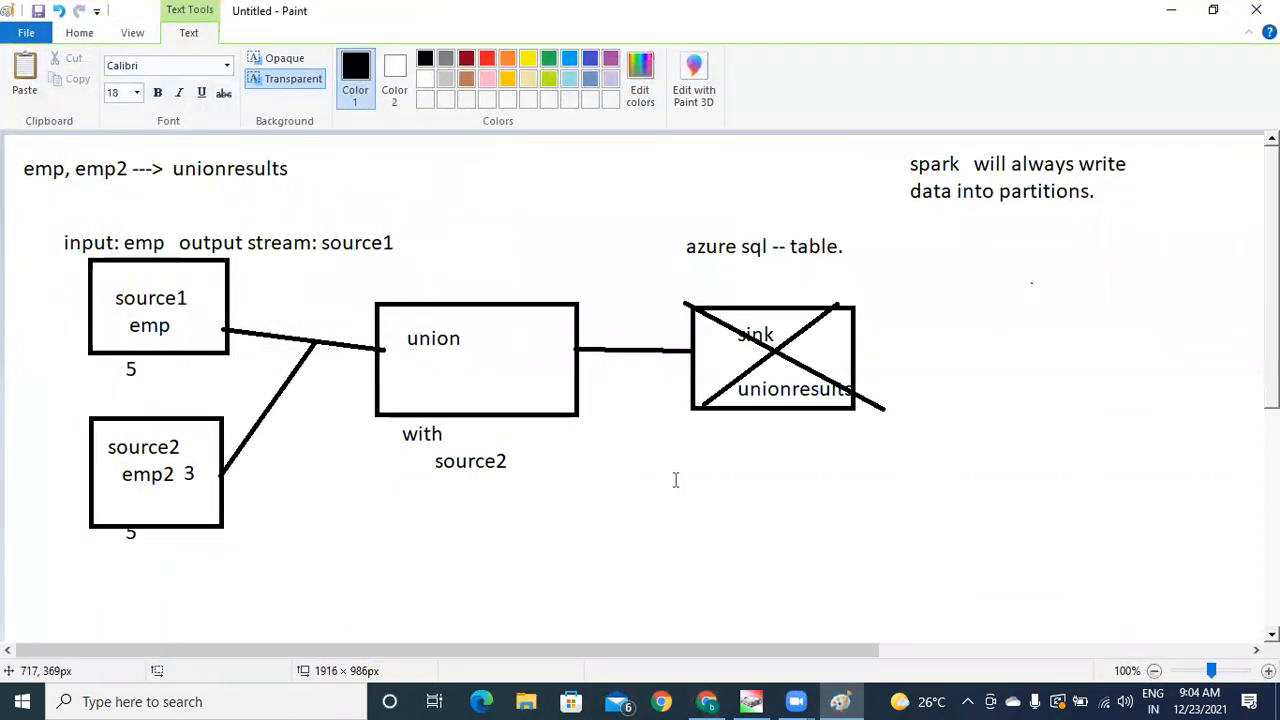
left_click(675, 480)
left_click(675, 480)
type("union/")
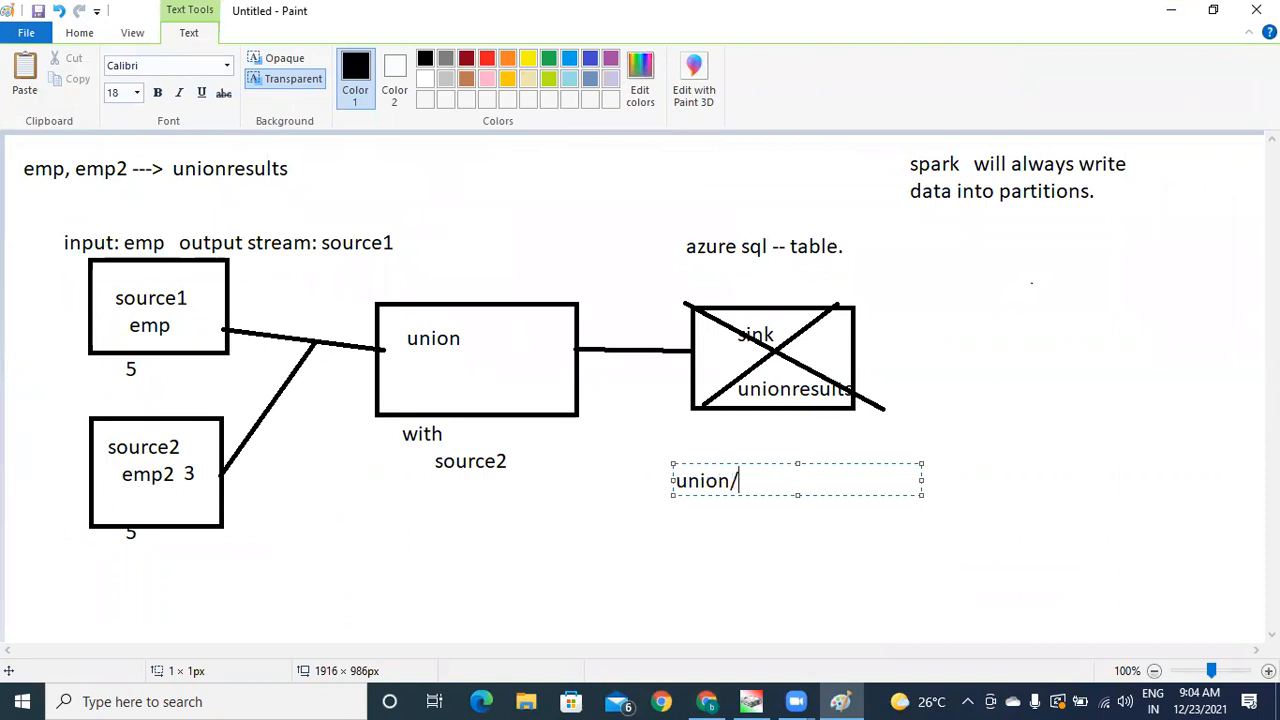
type(" union all")
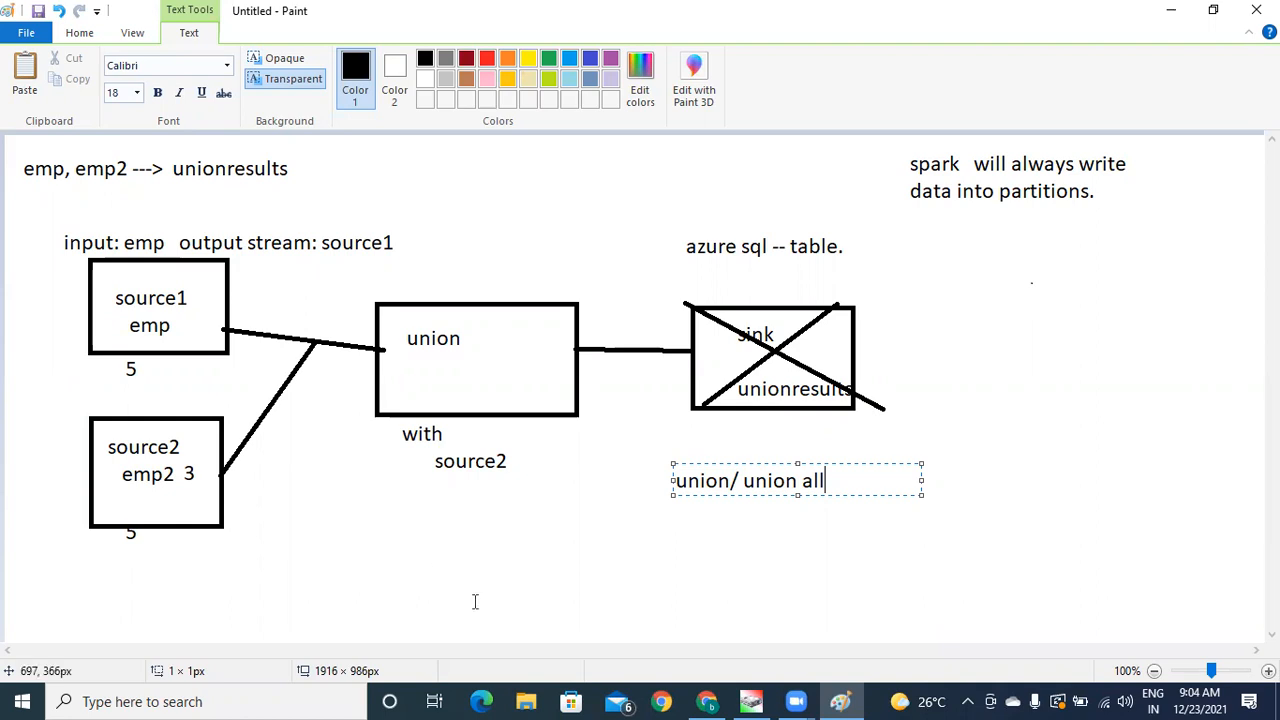
Step: Return to the data factory and search the transformations available after Union1 for "dis"
left_click(709, 701)
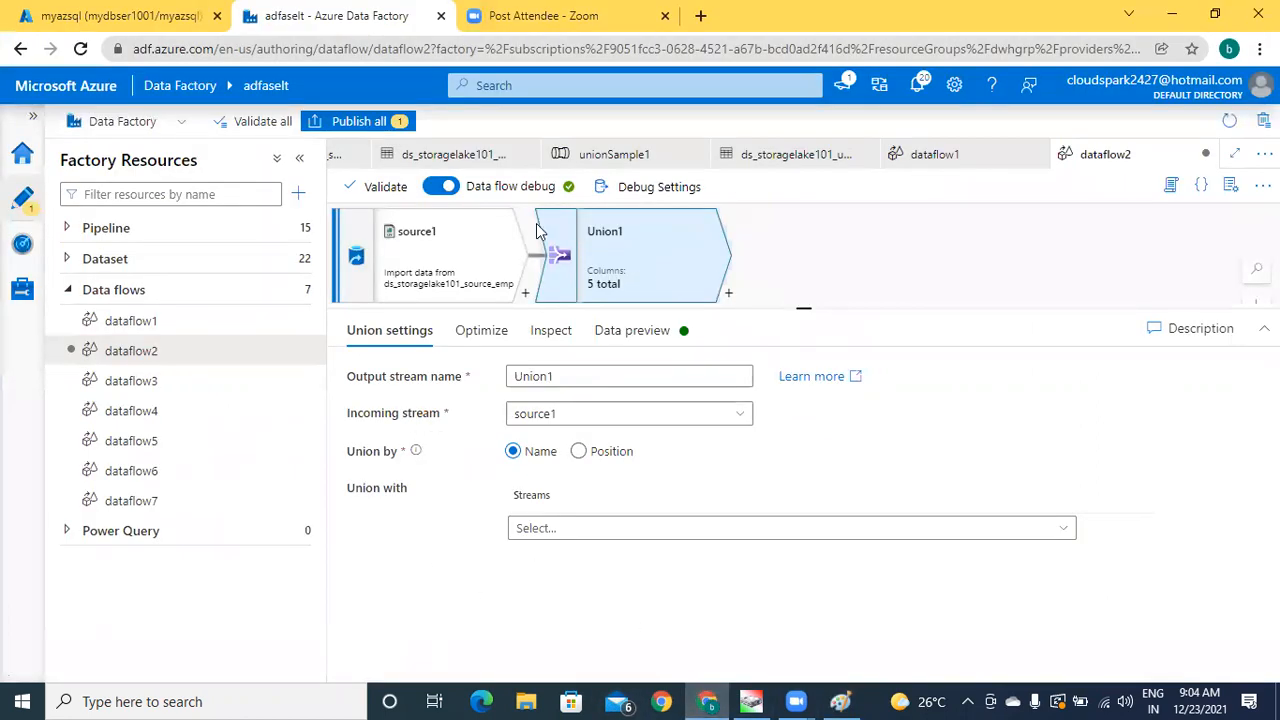
left_click(730, 296)
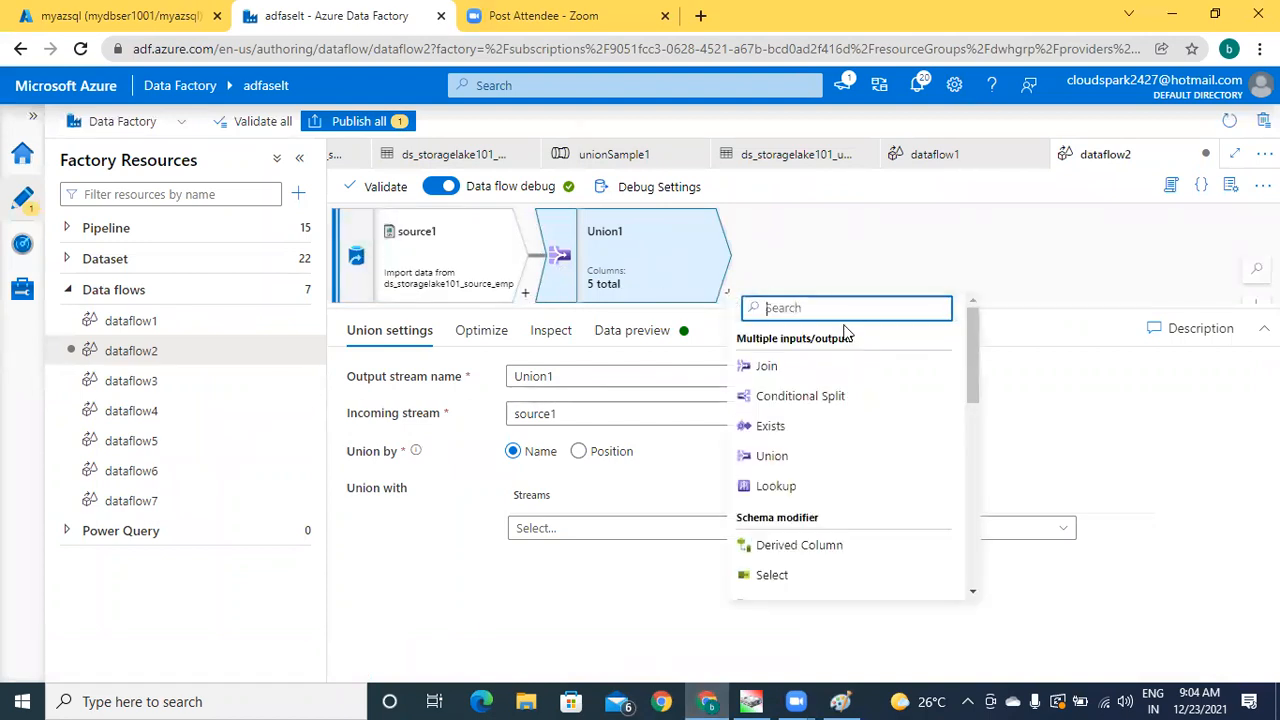
type("dis")
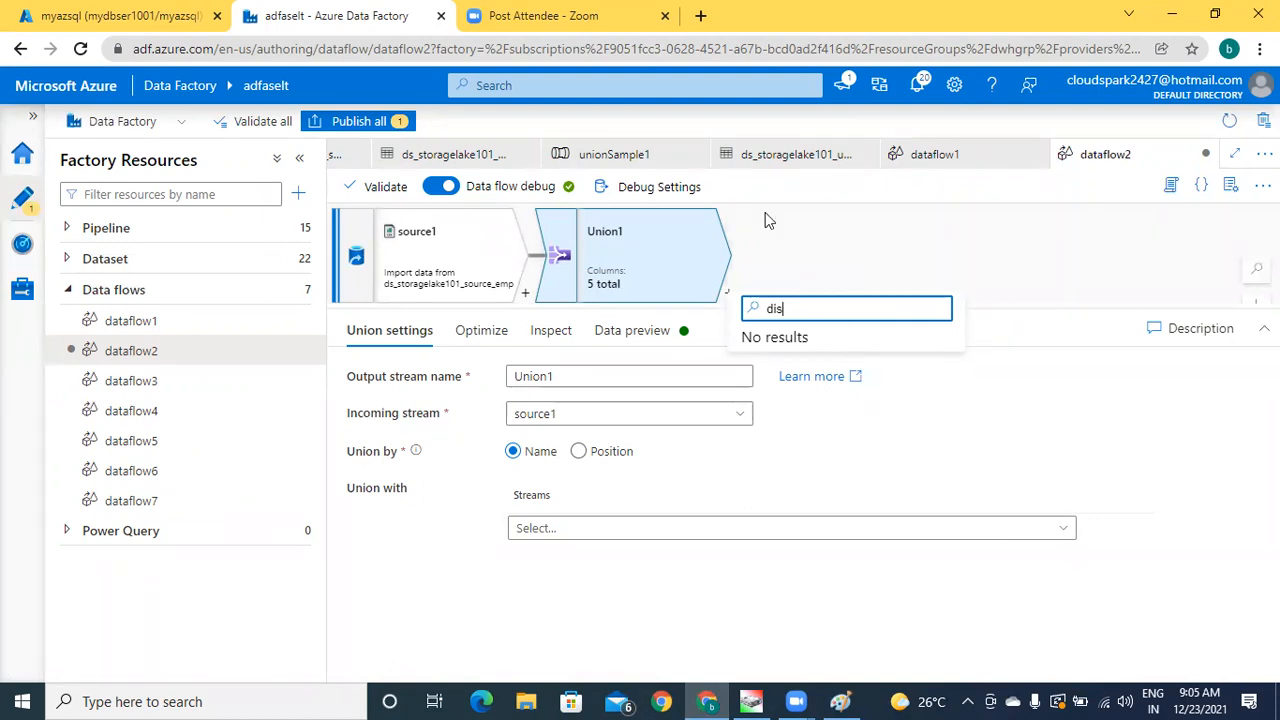
Step: Delete Union1 from dataflow2 and search the transformations available after source1 for "di" and "se"
left_click(612, 270)
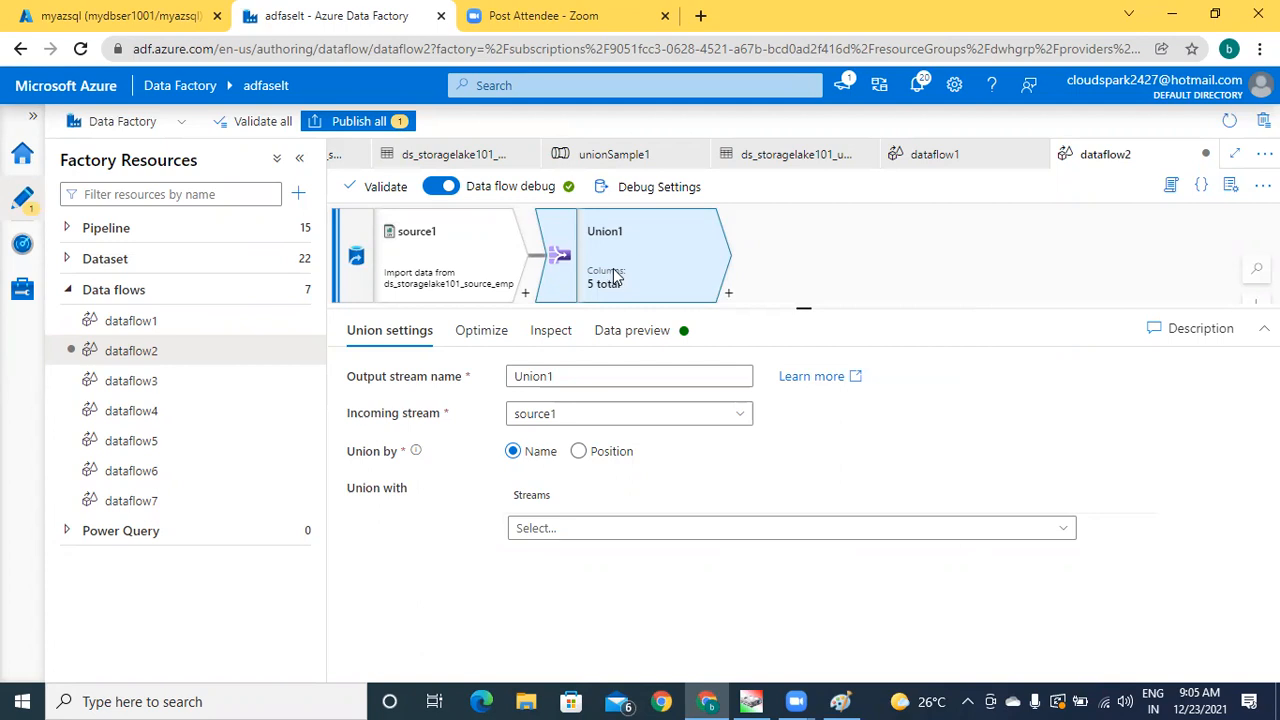
key("Delete")
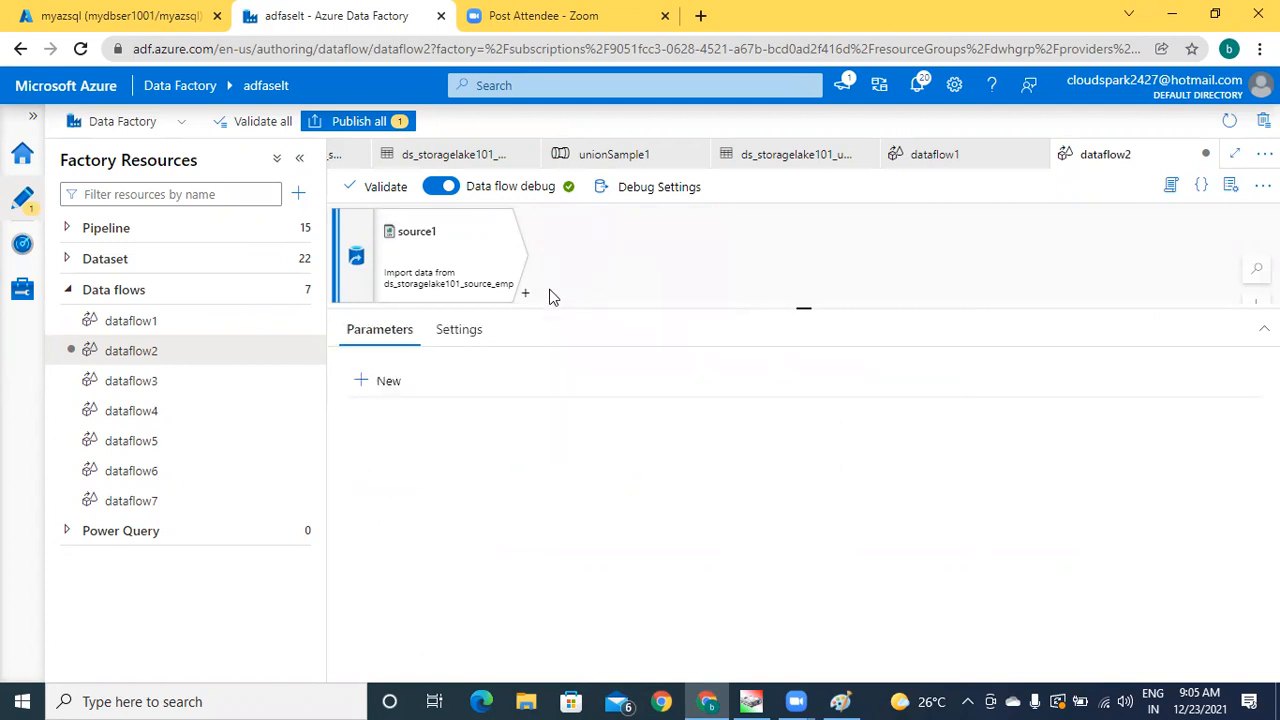
left_click(524, 294)
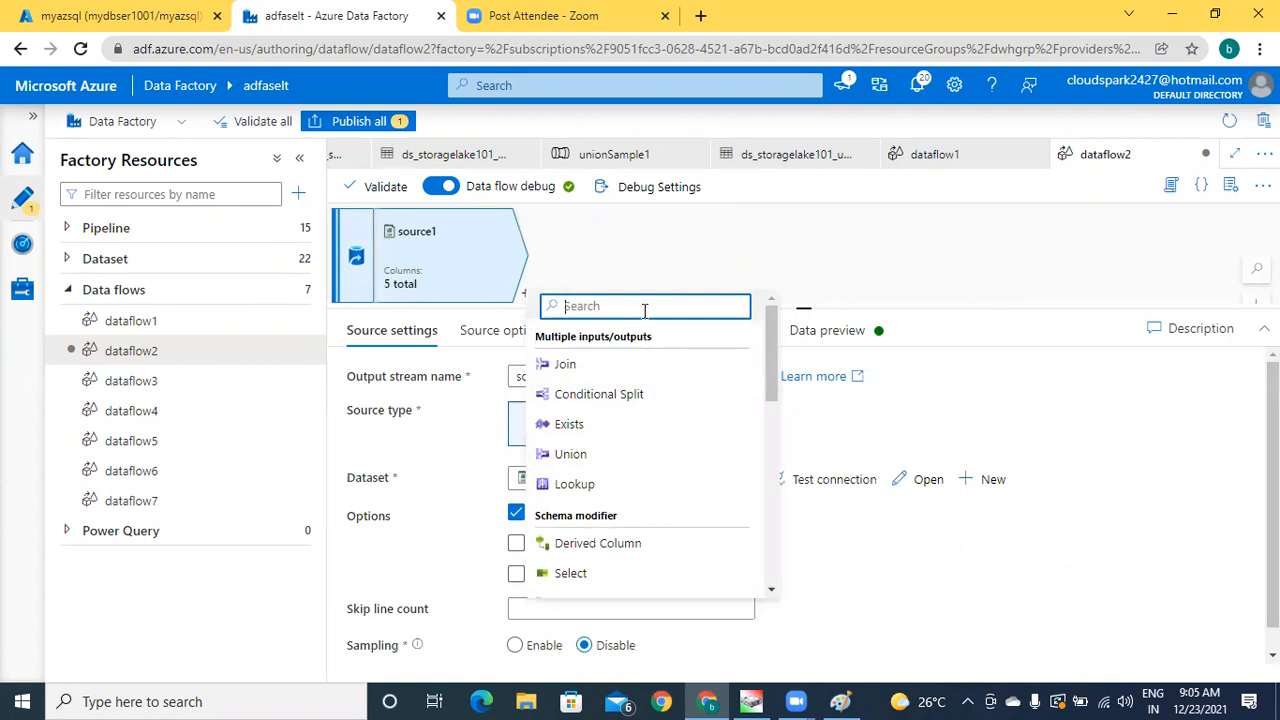
type("di")
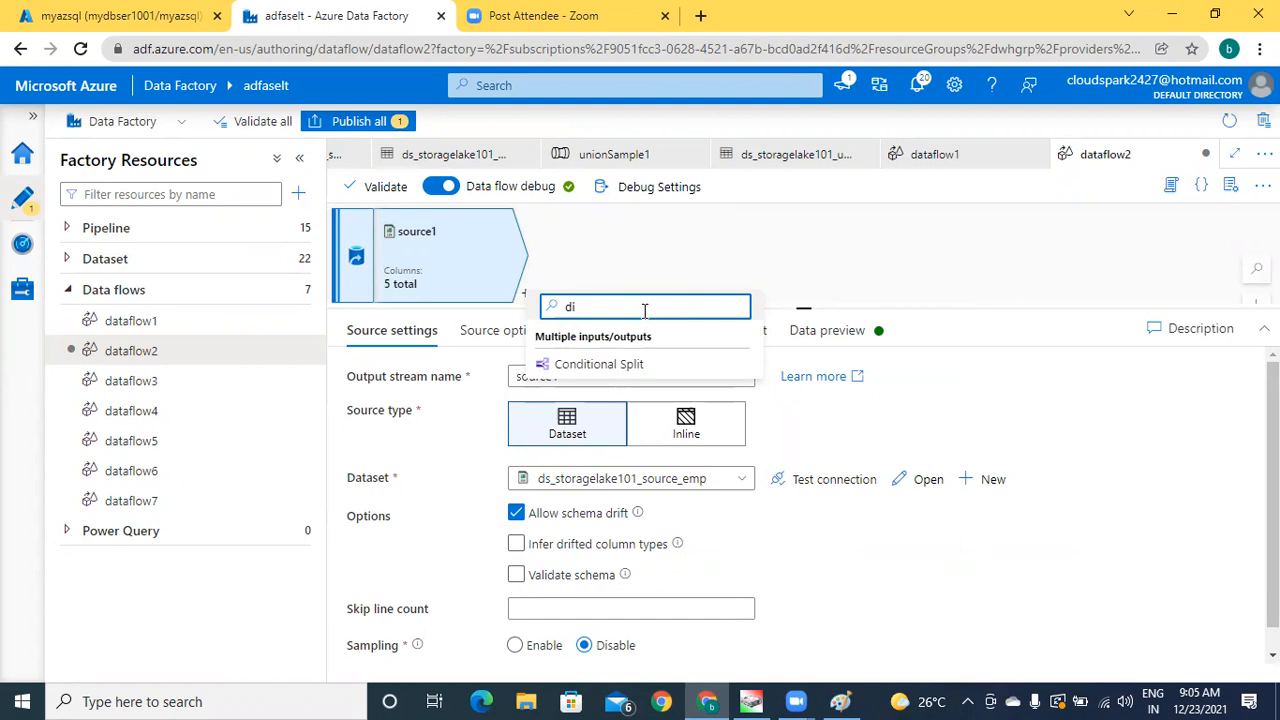
key("BackSpace")
key("BackSpace")
type("se")
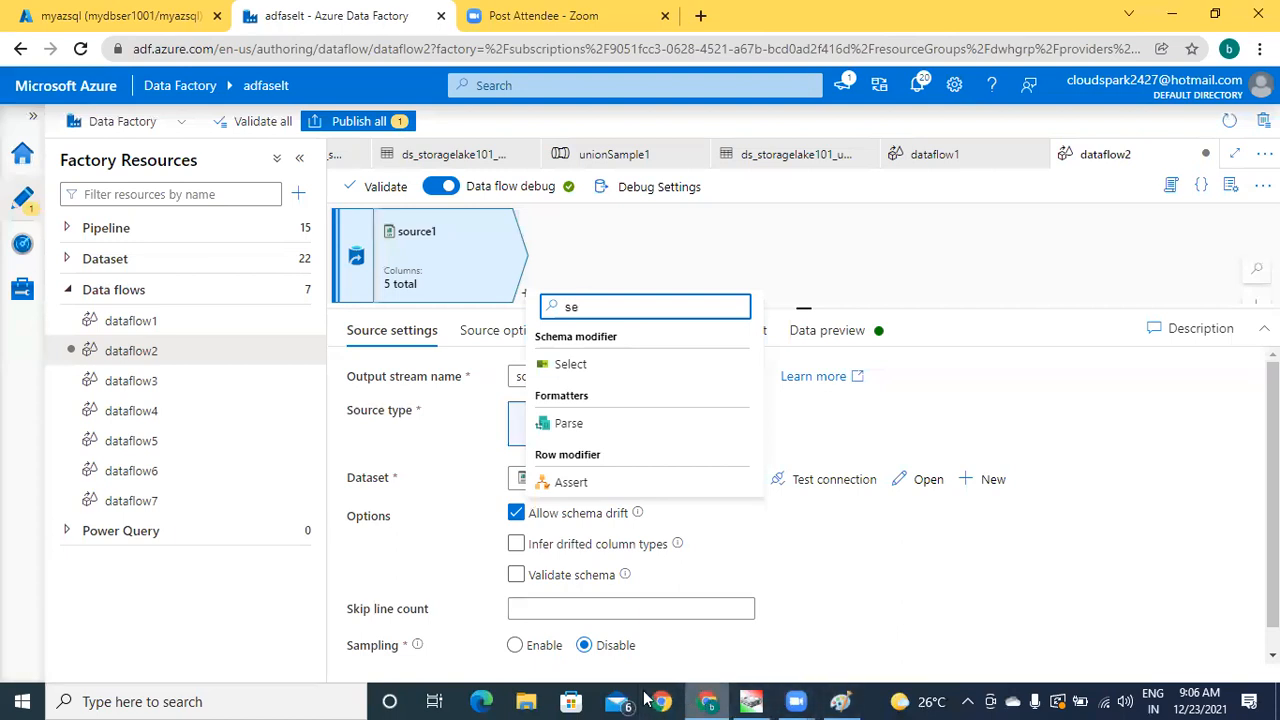
Step: Open Notepad and start a numbered note with an empty item 1 and item 2 reading "no option called union / union all."
left_click(210, 700)
type("notepad")
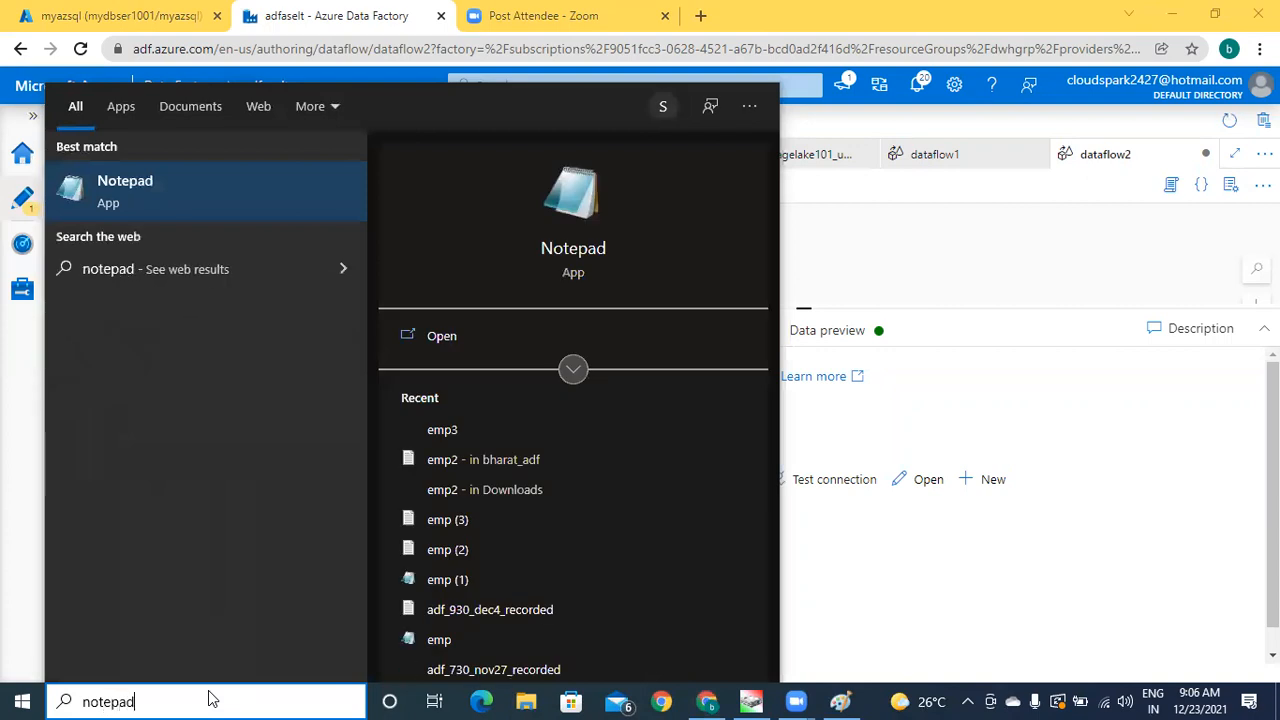
key("Return")
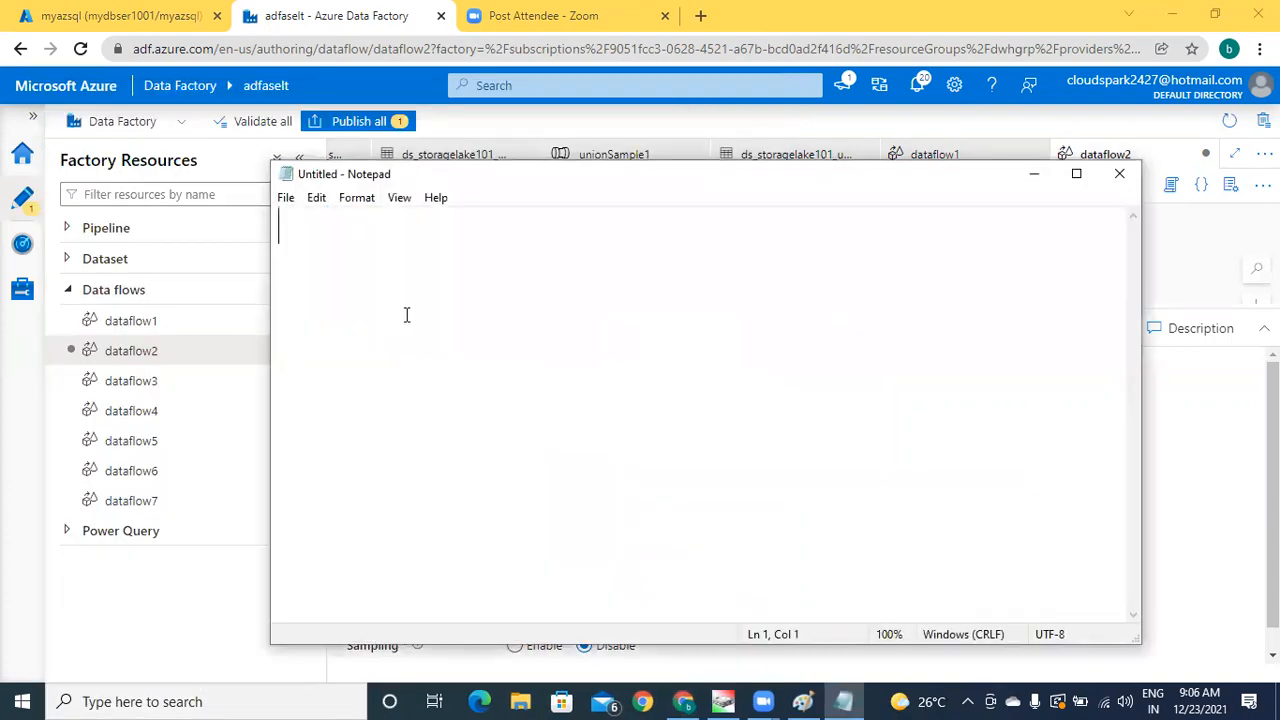
type("1.")
key("Return")
type("2")
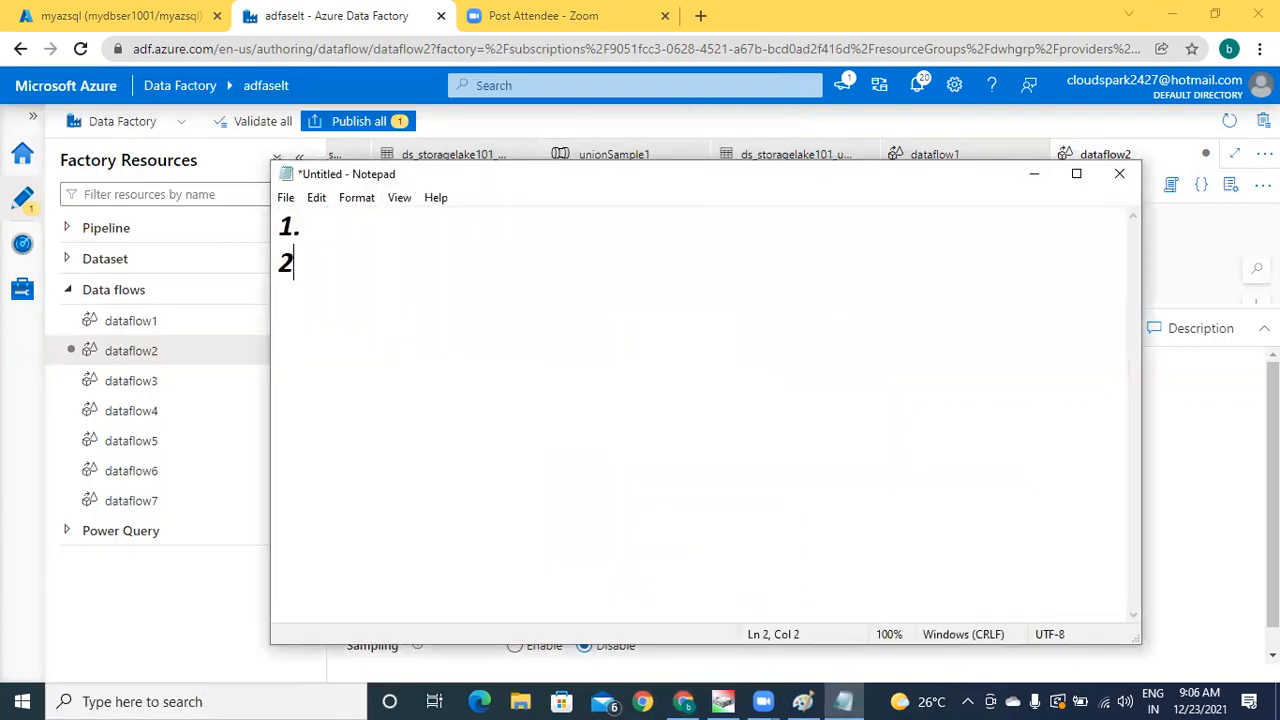
type(".    no option cal")
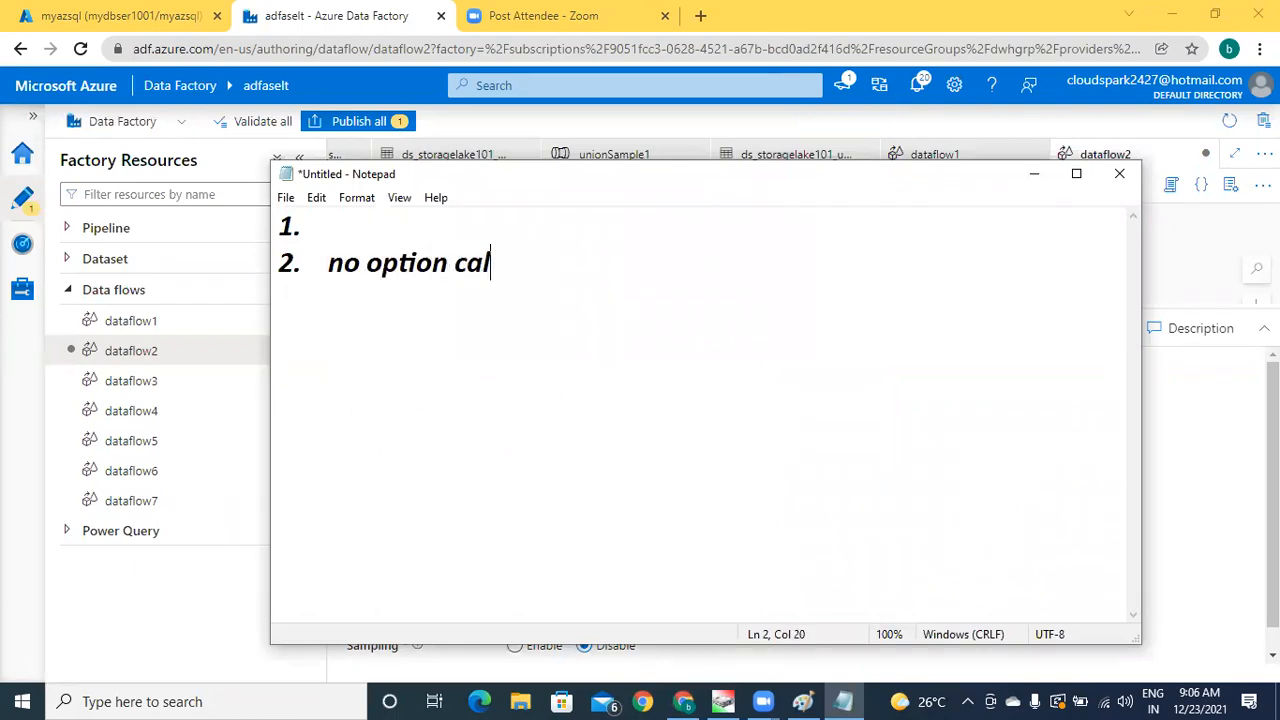
type("led c")
key("BackSpace")
type("union / union all.")
key("Return")
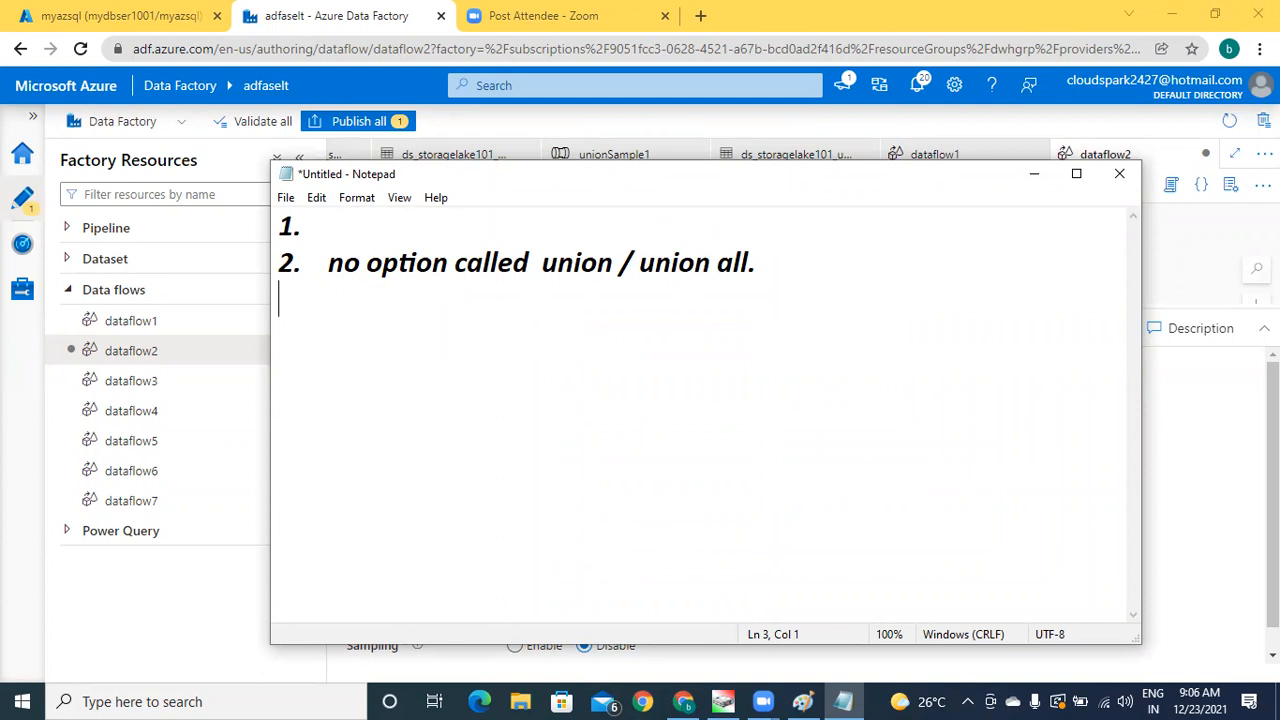
Step: Add a dashed separator line below item 2 of the note
type("---------------------------------------------------------------")
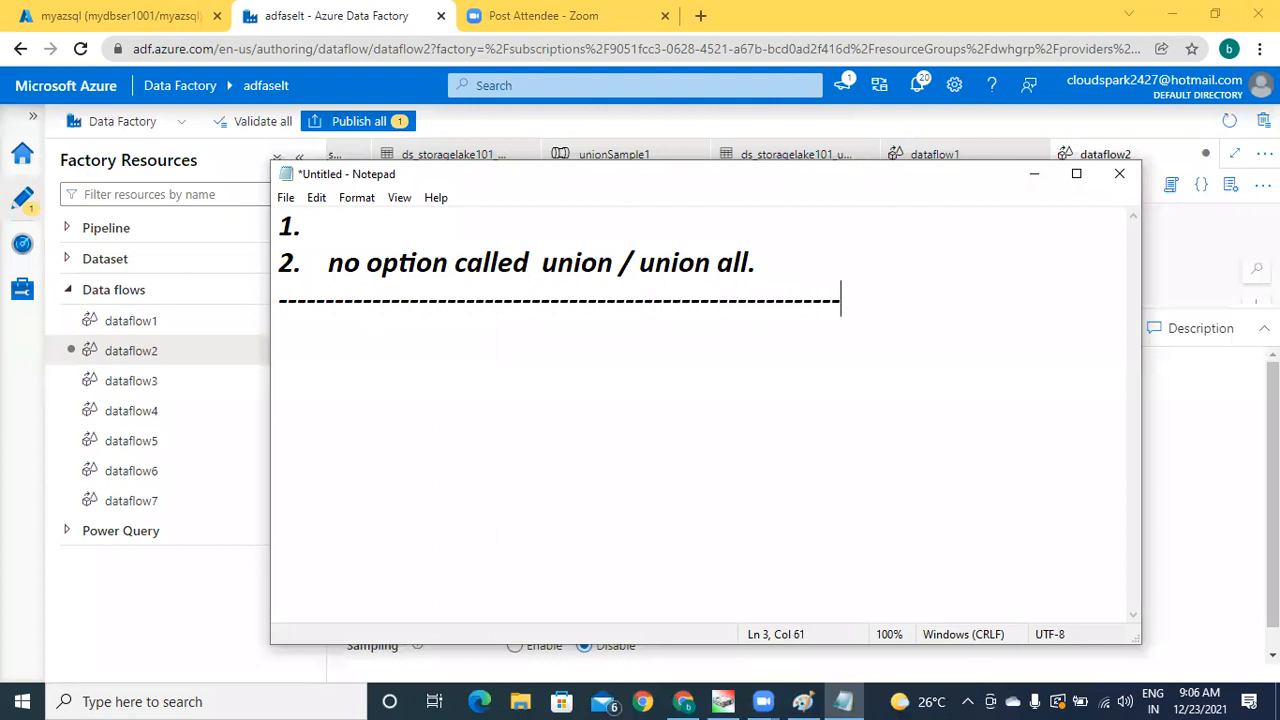
key("Return")
key("Up")
key("Up")
key("Up")
key("Right")
key("Right")
key("Home")
key("Down")
key("Down")
key("Down")
left_click(917, 289)
Step: Fill in item 1 with "only supporting two streams as input for union." and insert a blank line below it
left_click(509, 230)
type("only sup")
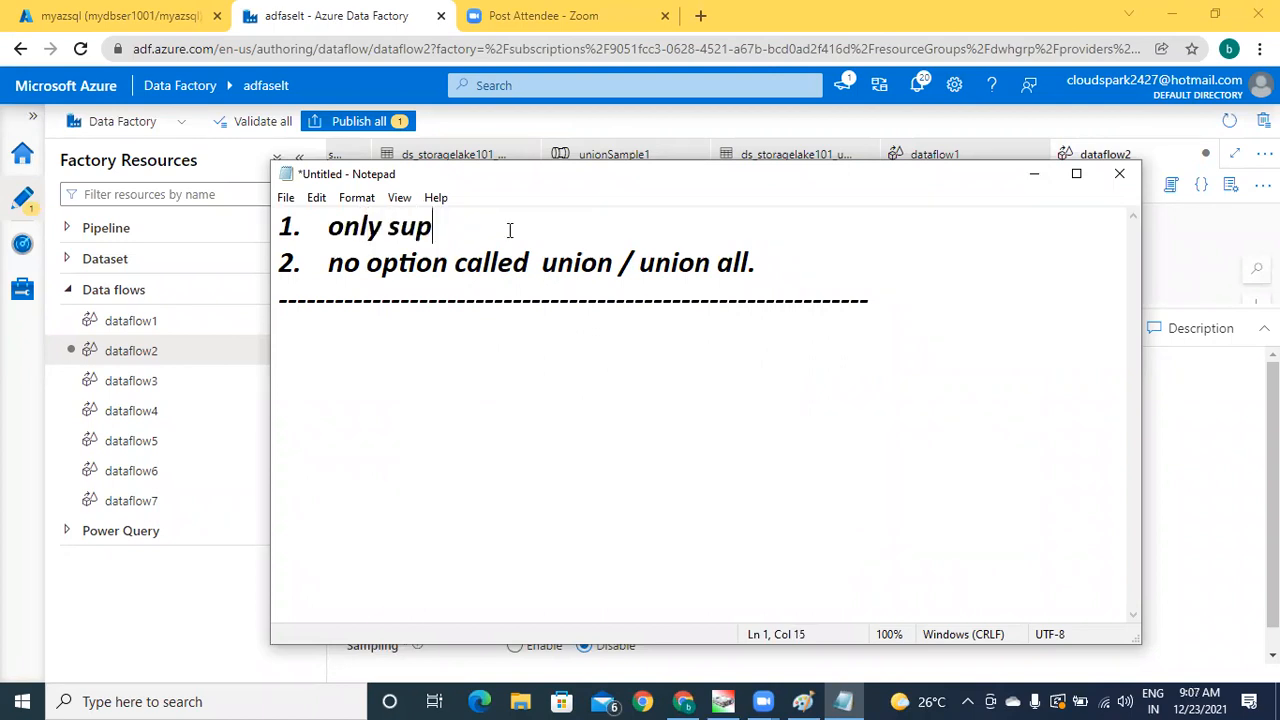
type("porting two strea")
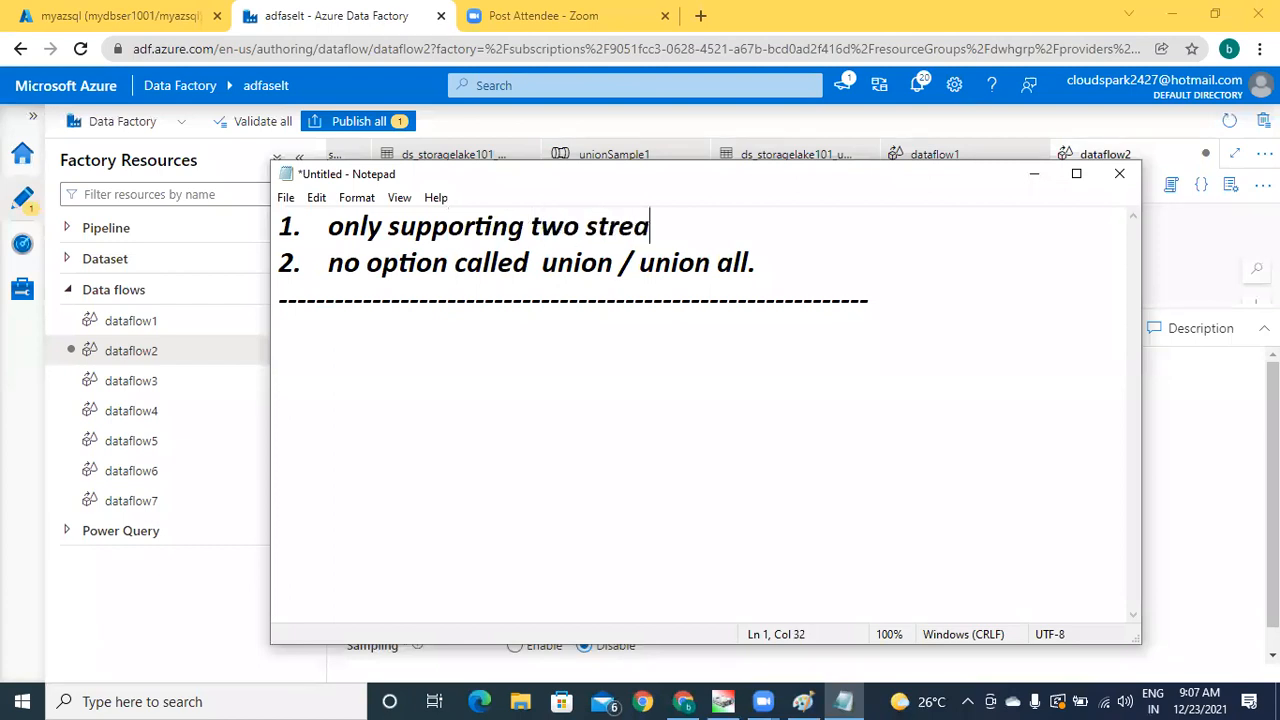
type("ms as ")
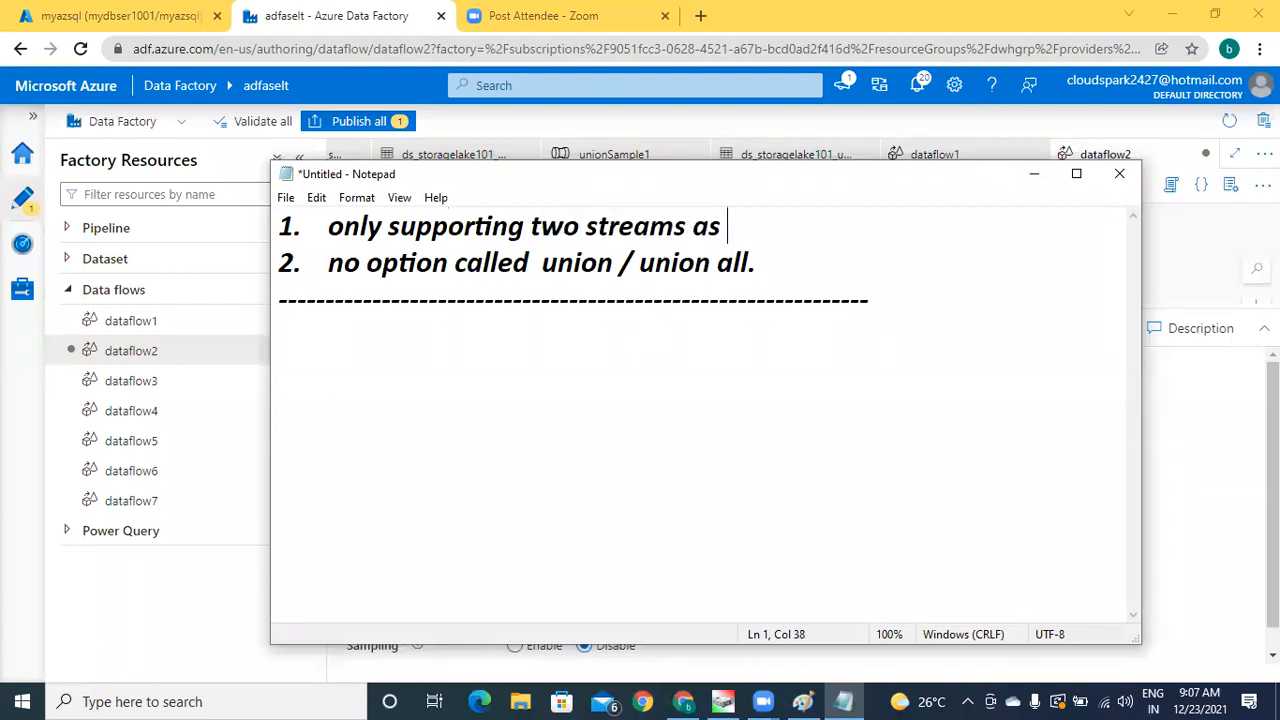
type("input for  ")
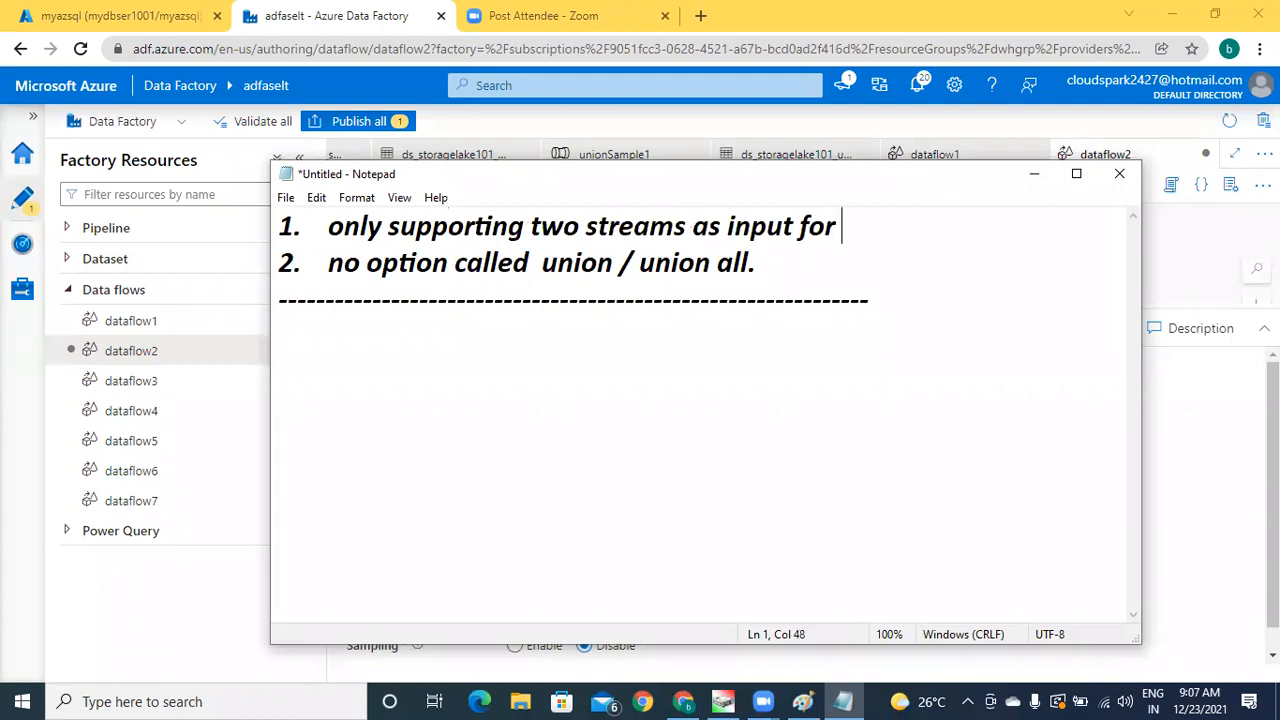
type("union.")
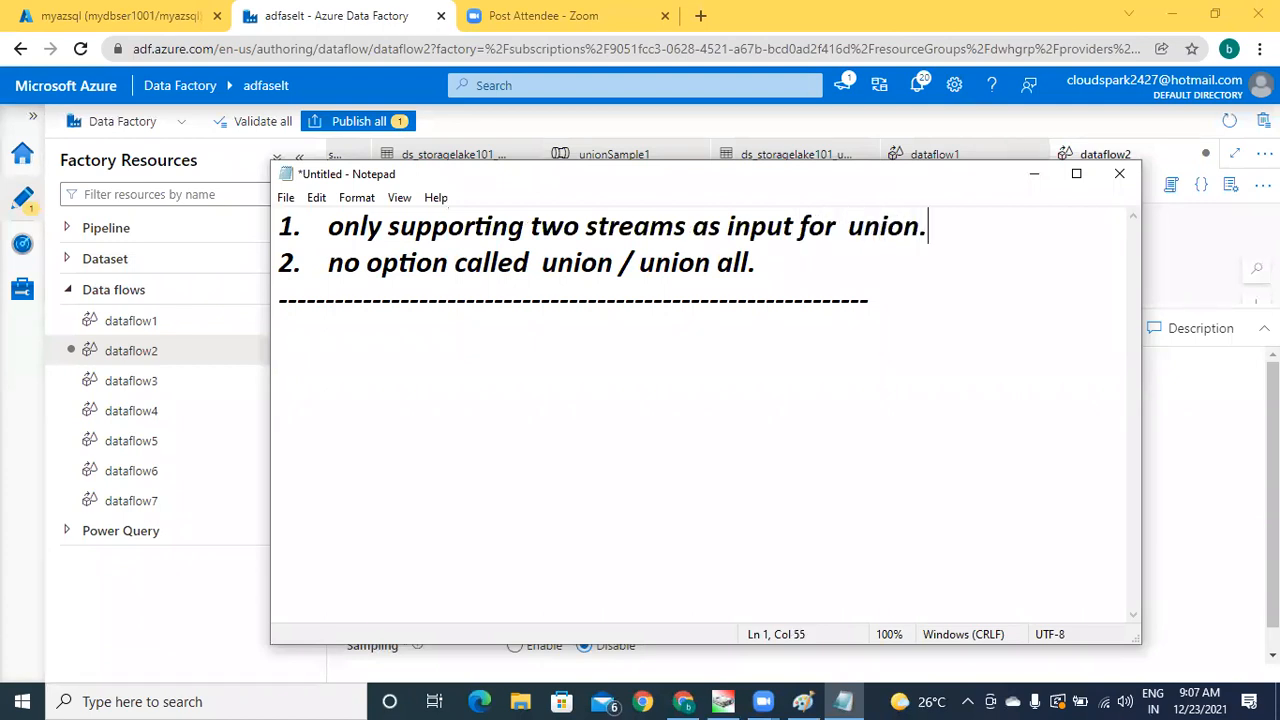
key("Return")
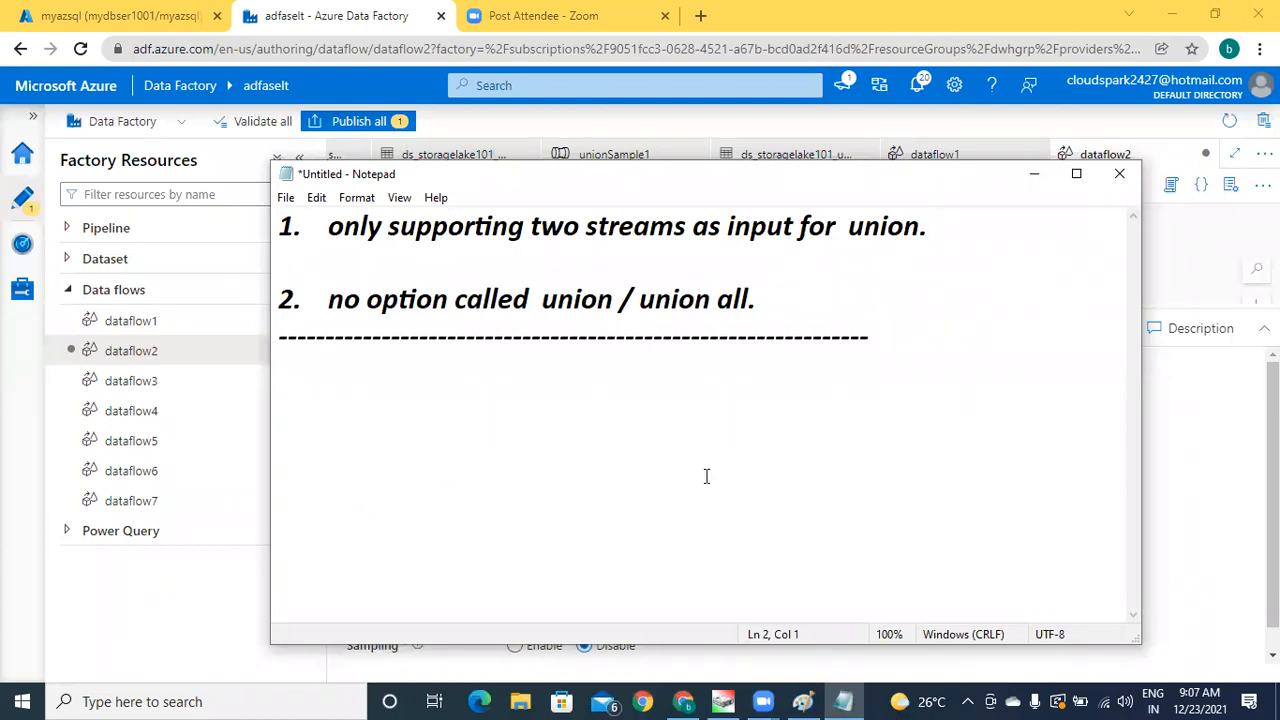
Step: Close the Notepad note without saving it and return to dataflow2
left_click(775, 305)
left_click(829, 437)
left_click(1119, 176)
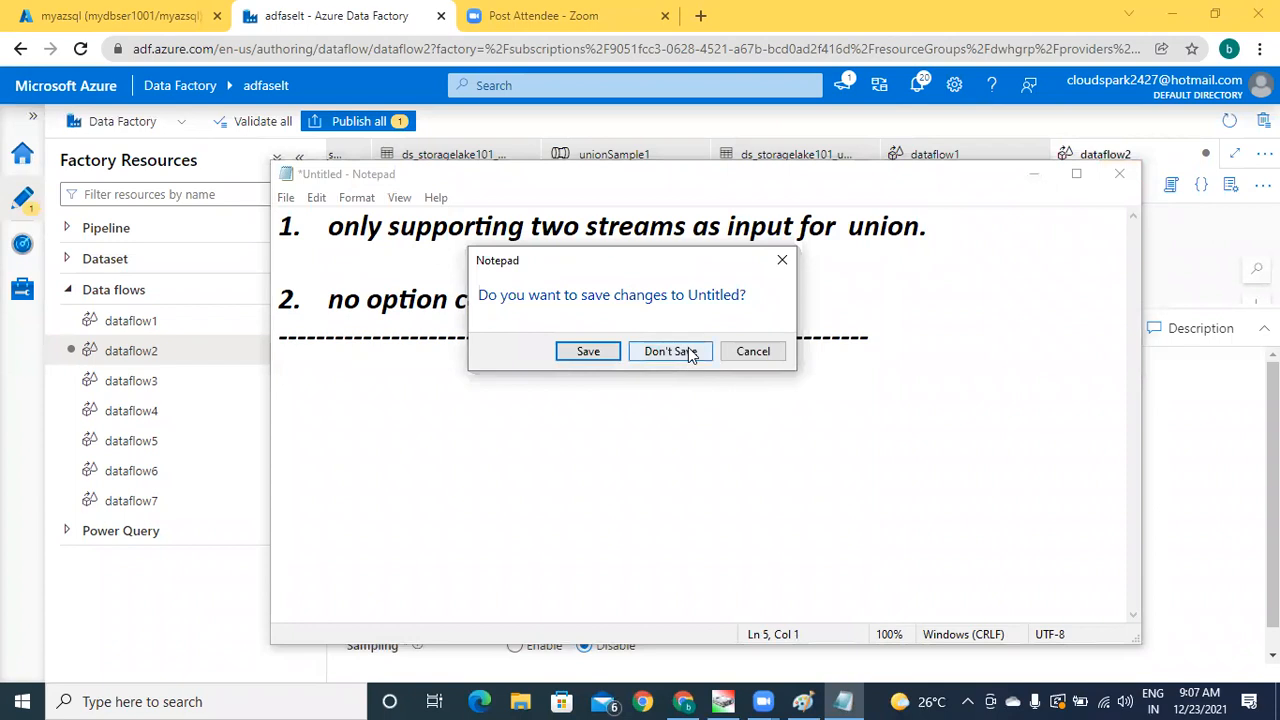
left_click(690, 354)
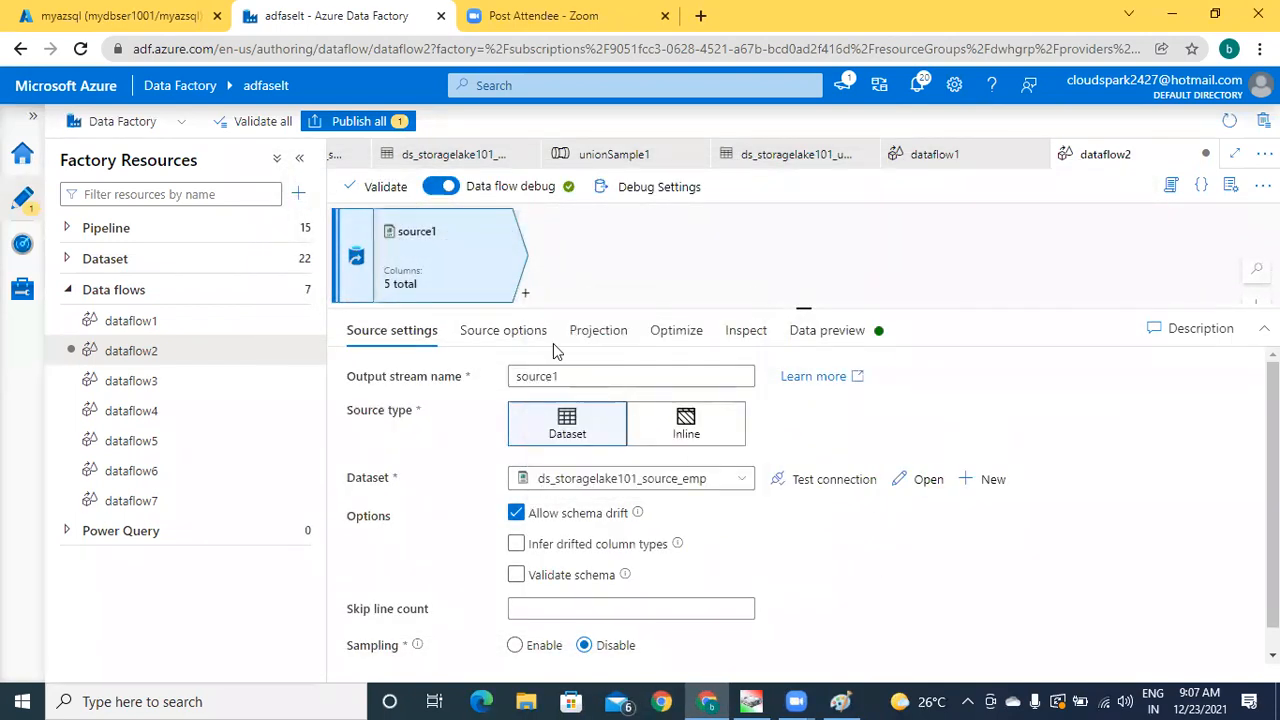
Step: Add a Union transformation after source1 in dataflow2 and look through the transformations available after it
left_click(513, 338)
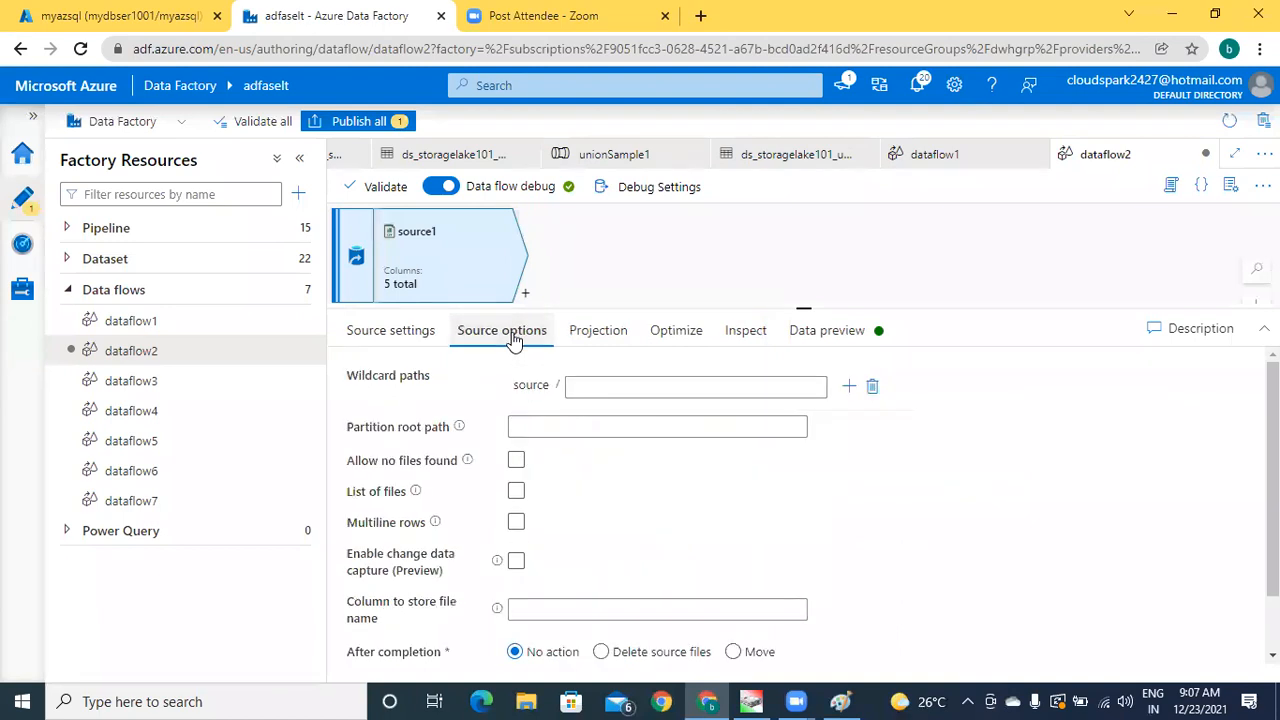
left_click(525, 294)
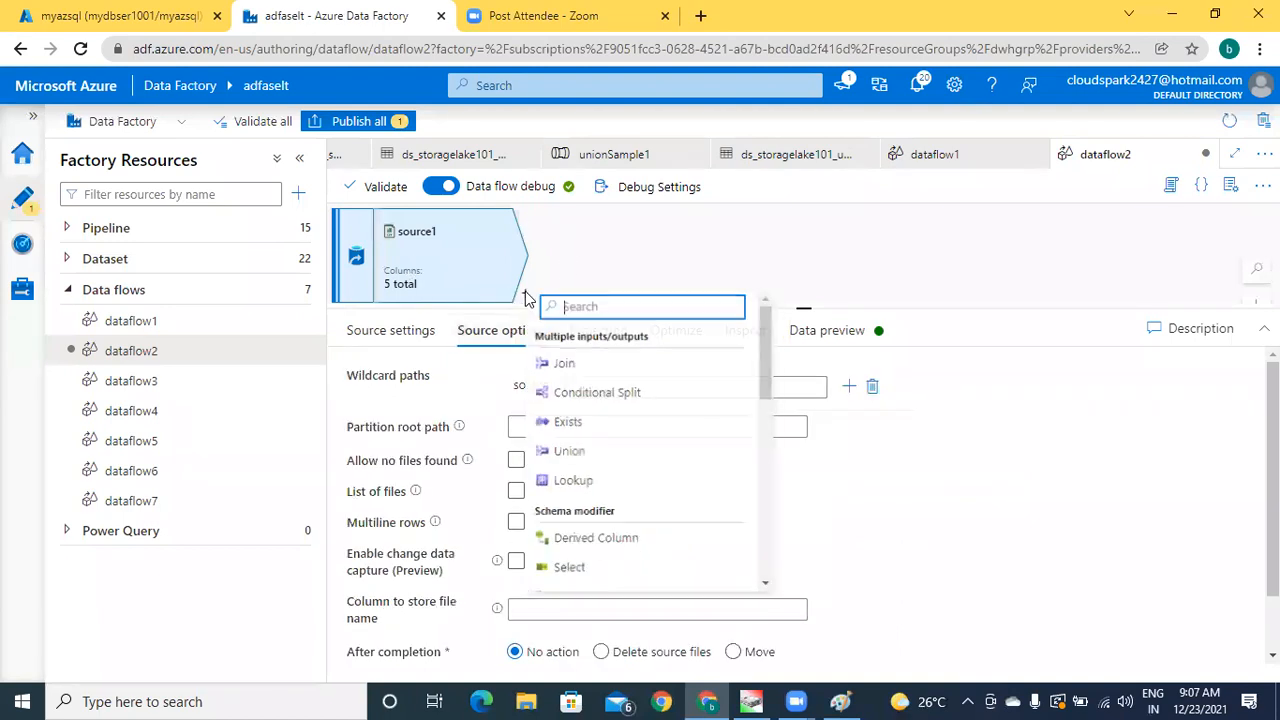
left_click(570, 456)
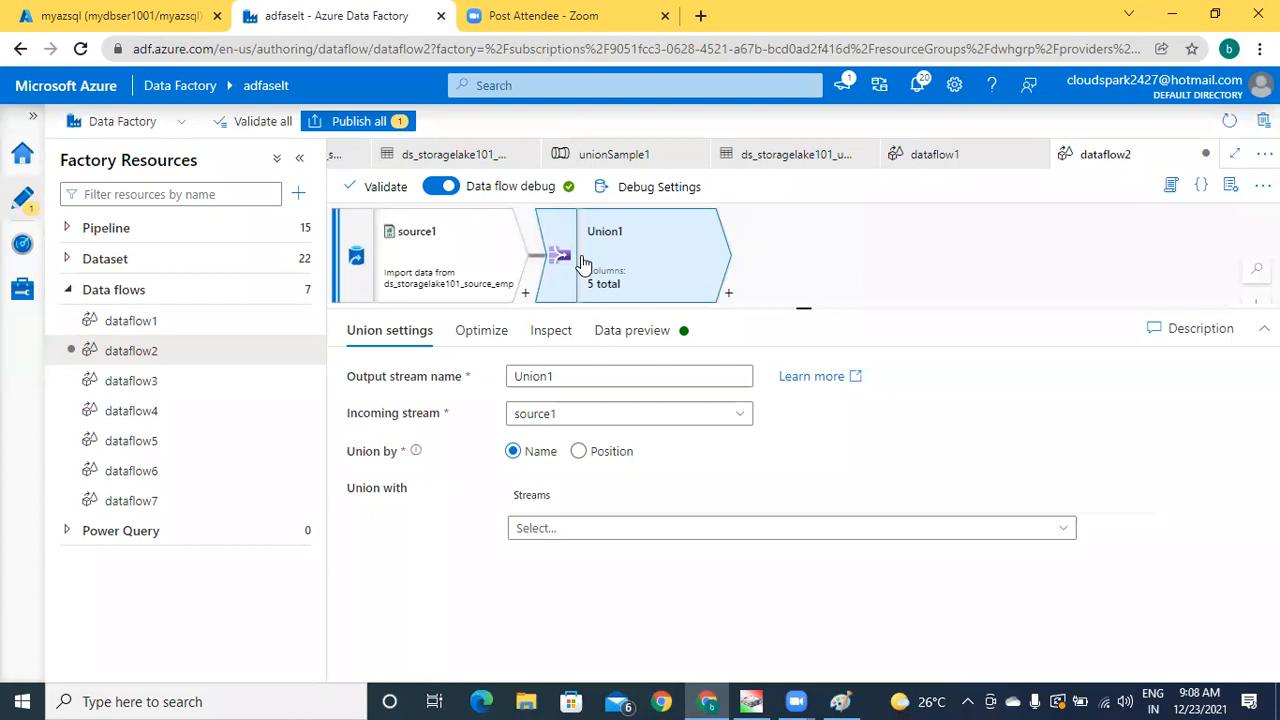
left_click(728, 297)
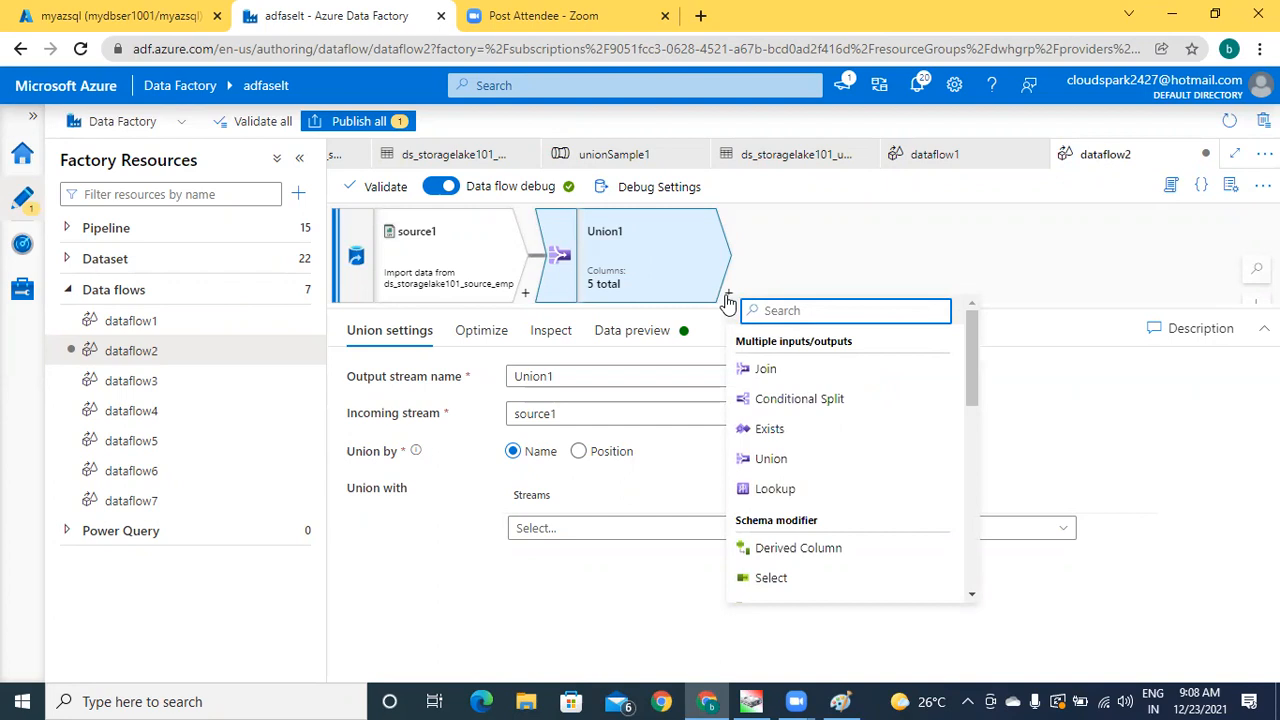
left_click(590, 288)
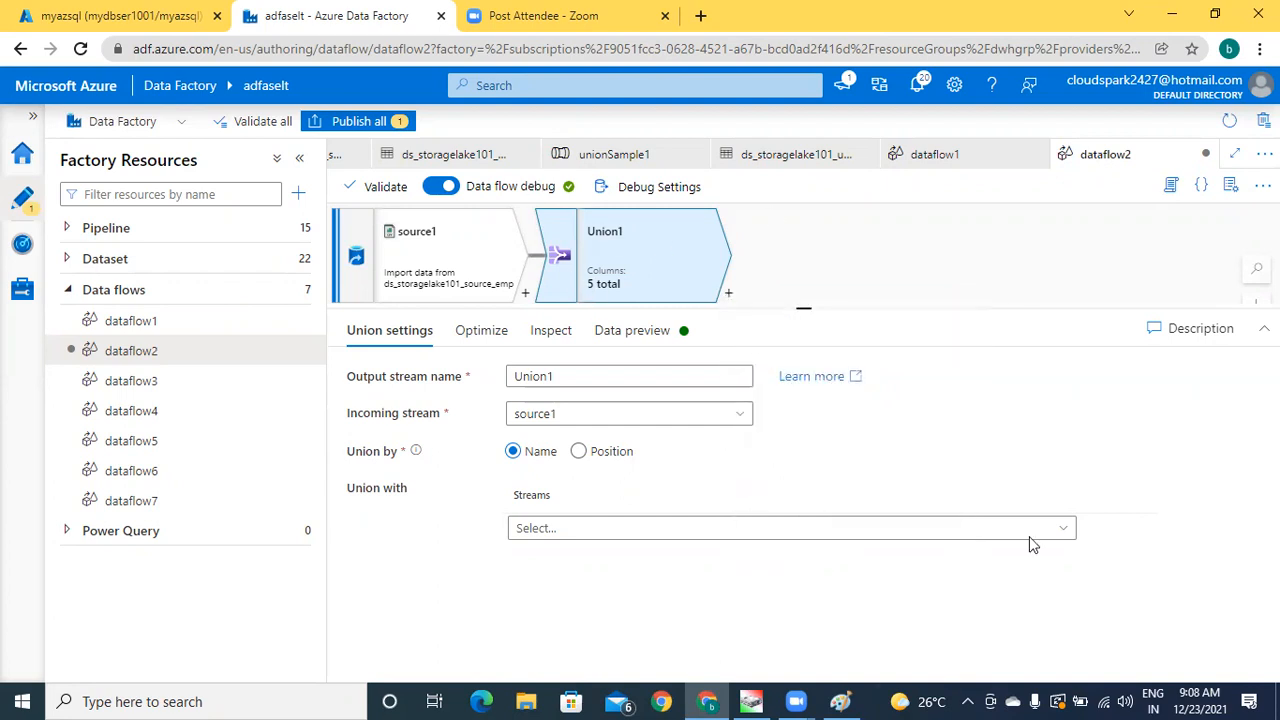
Step: Switch to Paint to bring up the union diagram
left_click(840, 701)
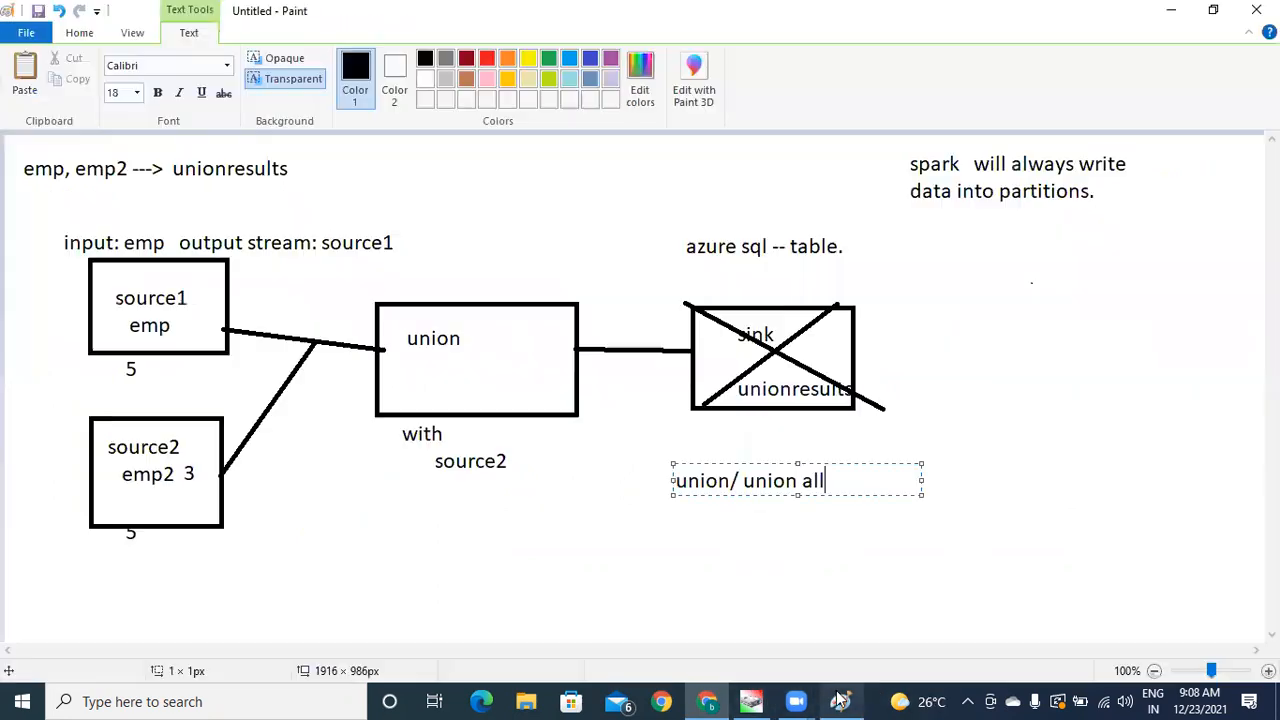